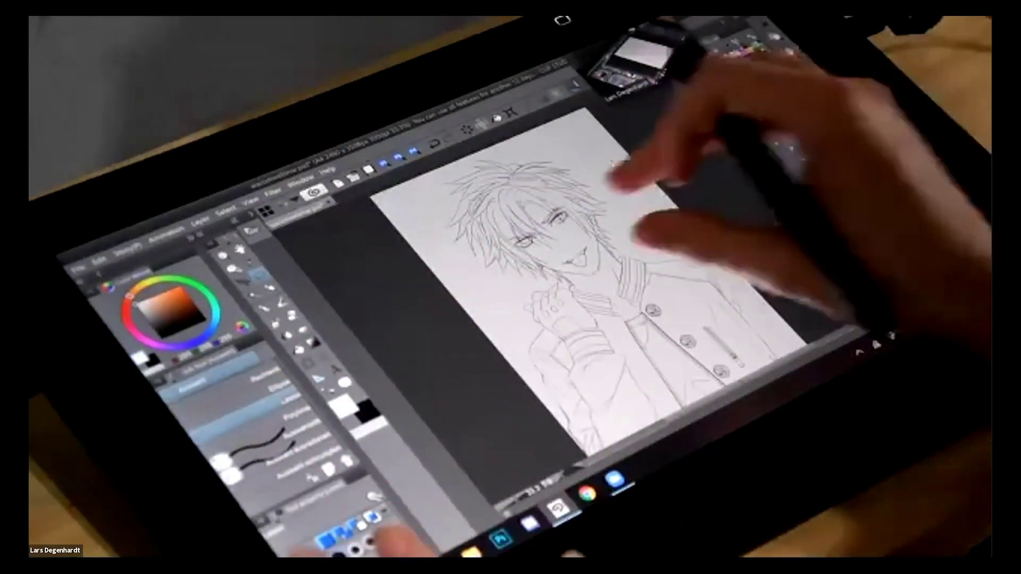
# Examine the character line art from the face and hair down to the jacket.
pyautogui.scroll(3, 611, 250)
pyautogui.scroll(2, 675, 229)
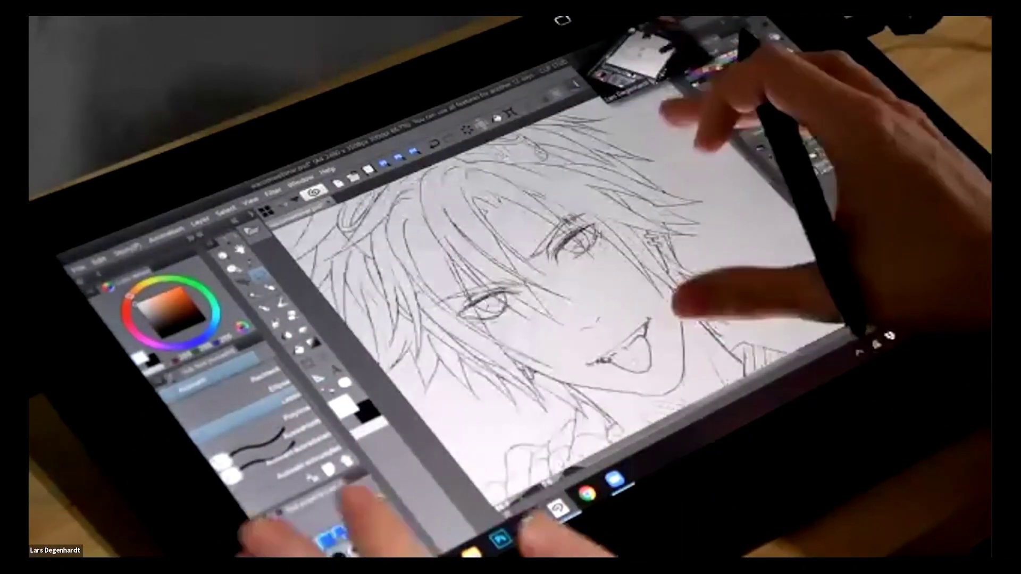
pyautogui.scroll(-2, 667, 223)
pyautogui.scroll(-8, 553, 245)
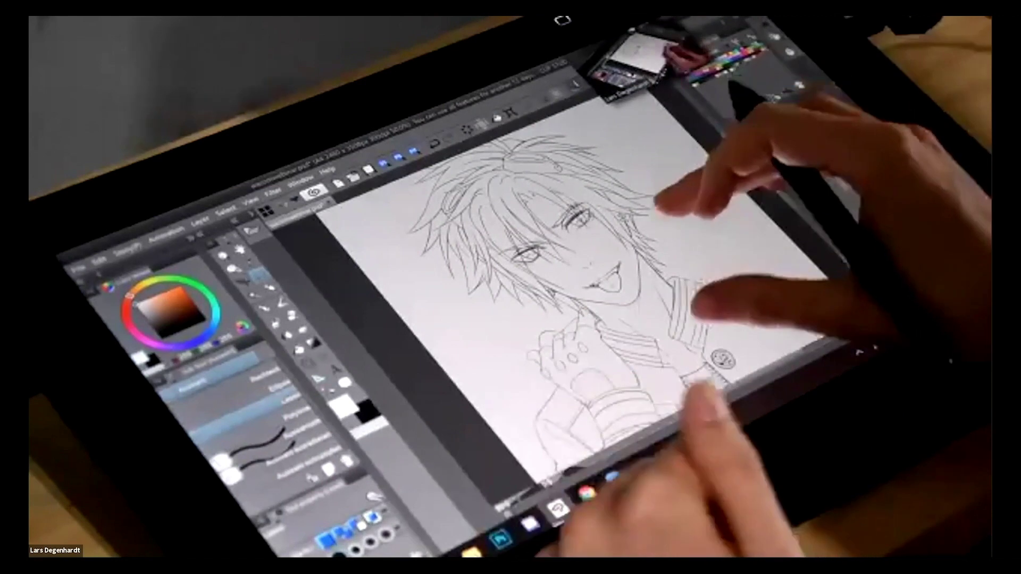
pyautogui.scroll(1, 685, 229)
pyautogui.scroll(-3, 680, 212)
pyautogui.scroll(4, 675, 202)
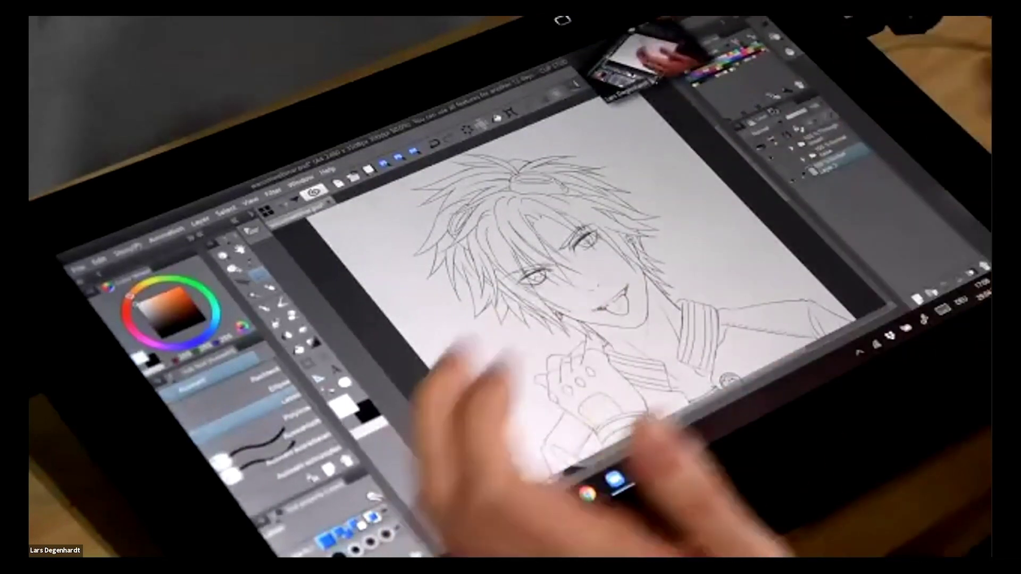
pyautogui.scroll(-2, 686, 229)
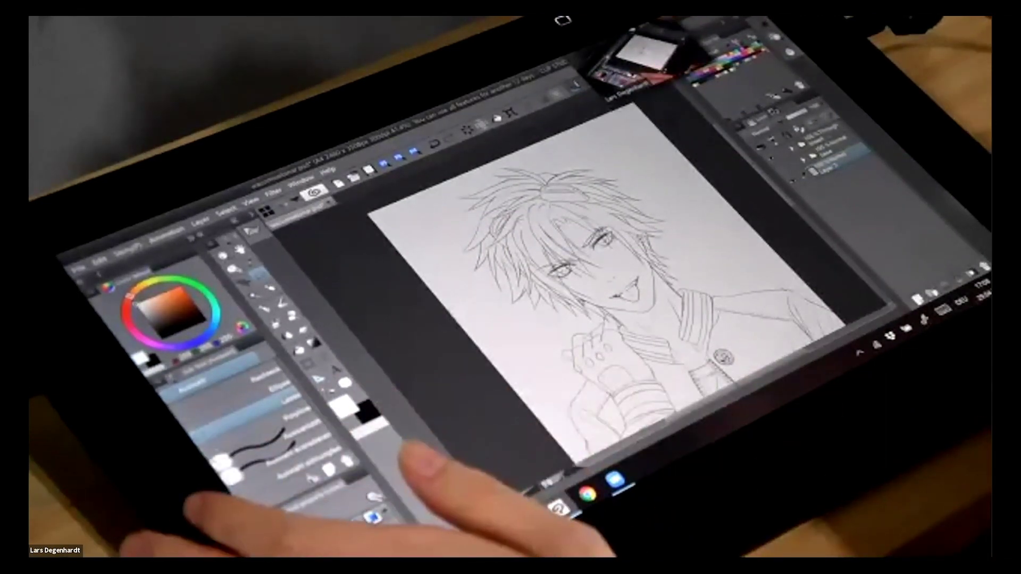
pyautogui.moveTo(542, 319); pyautogui.dragTo(531, 303)
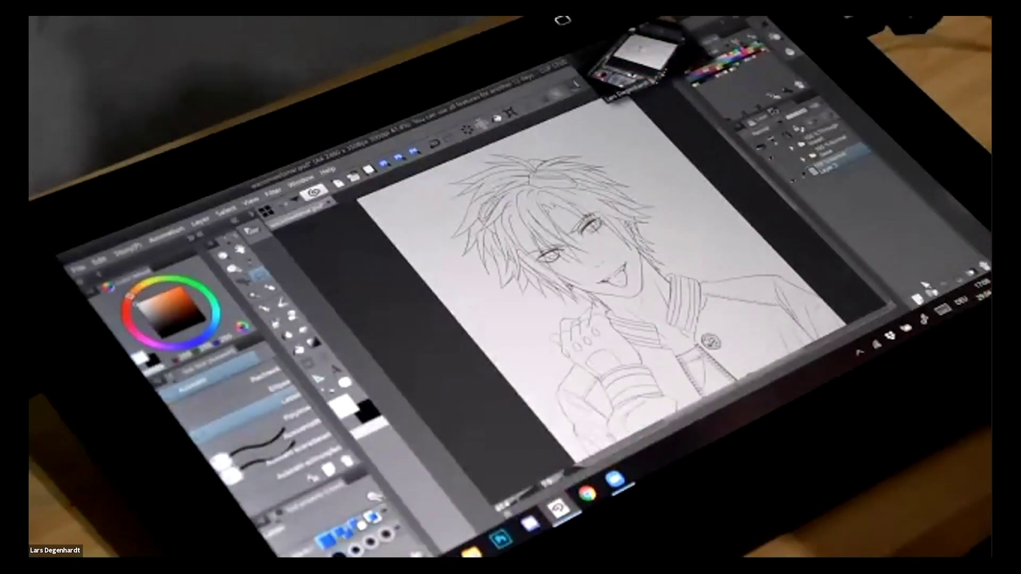
pyautogui.moveTo(704, 281)
pyautogui.mouseDown()
pyautogui.moveTo(693, 284)
pyautogui.moveTo(725, 279)
pyautogui.mouseUp()
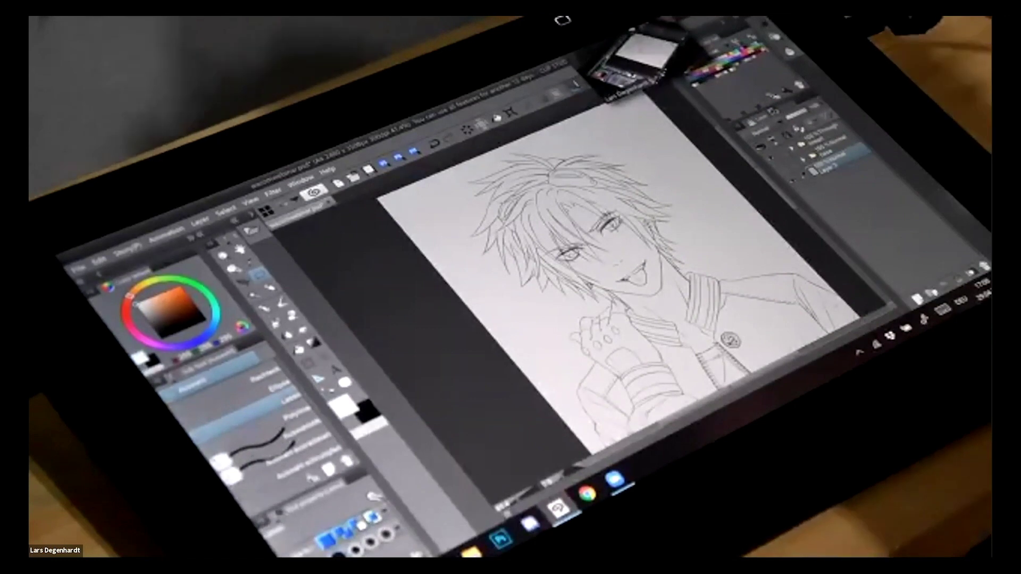
pyautogui.moveTo(696, 194)
pyautogui.mouseDown()
pyautogui.moveTo(664, 185)
pyautogui.moveTo(678, 190)
pyautogui.mouseUp()
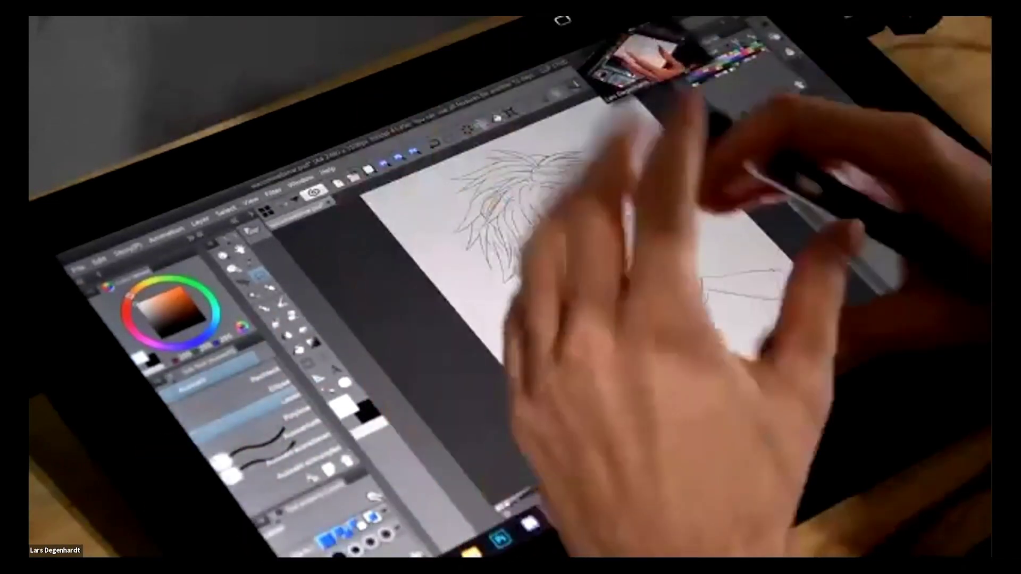
pyautogui.scroll(-2, 606, 266)
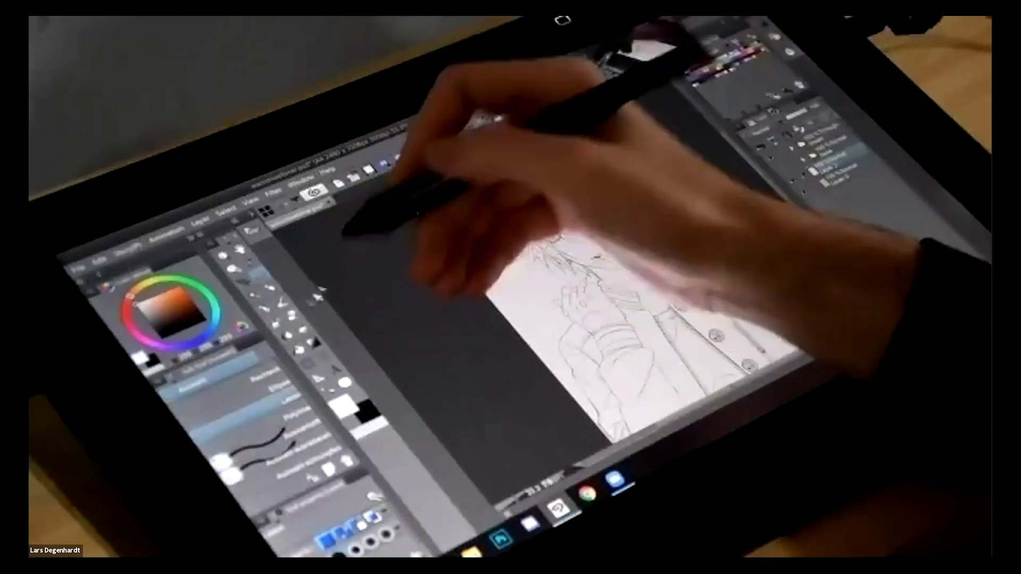
# Choose the Fill tool variant that refers to other layers.
pyautogui.click(769, 73)
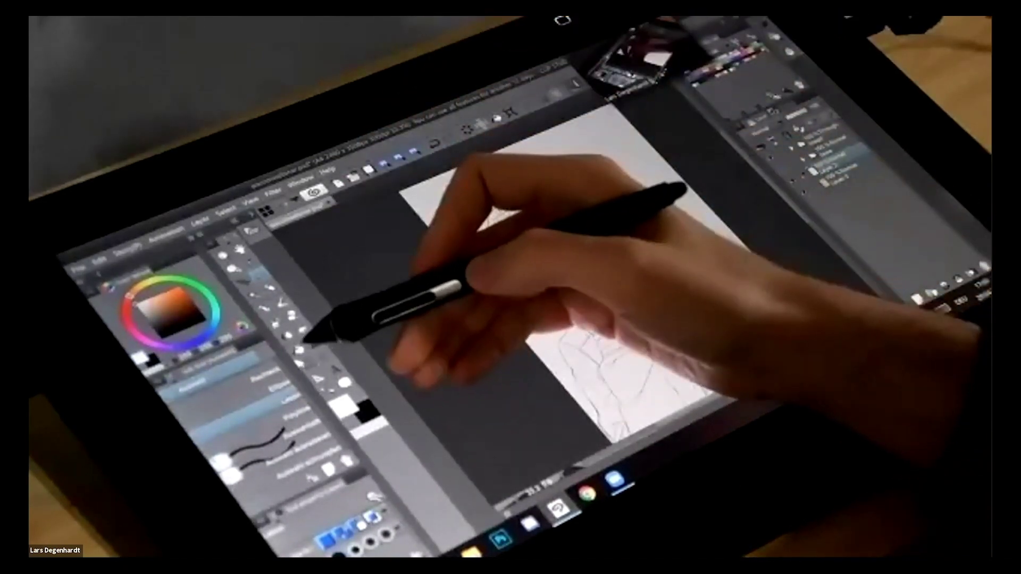
pyautogui.click(301, 349)
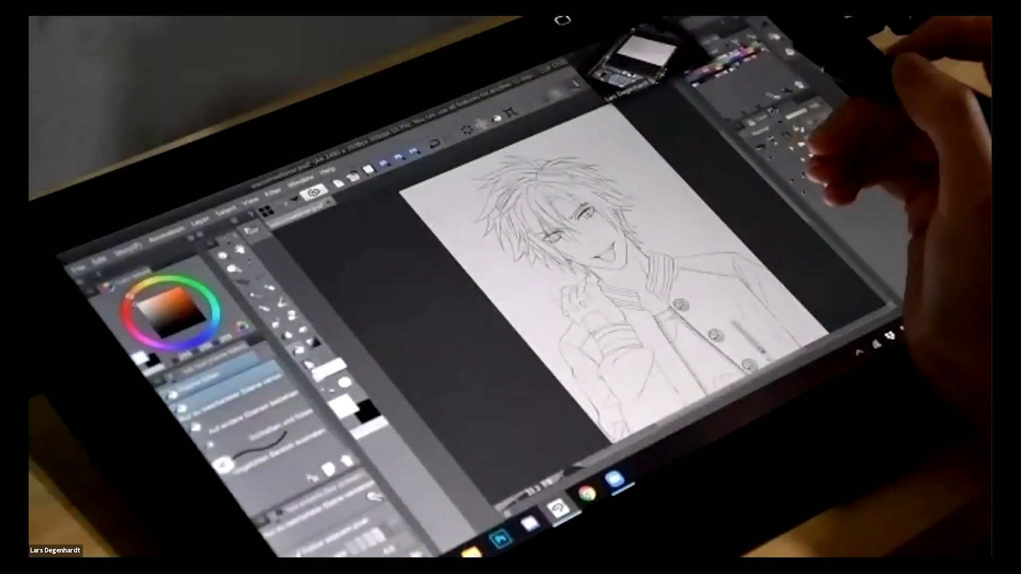
pyautogui.click(766, 72)
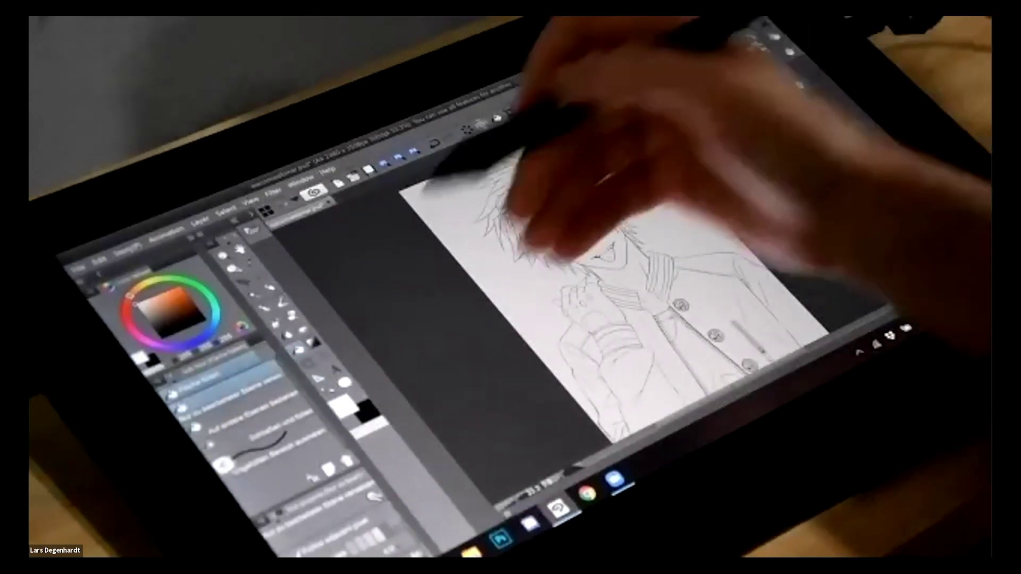
pyautogui.click(282, 399)
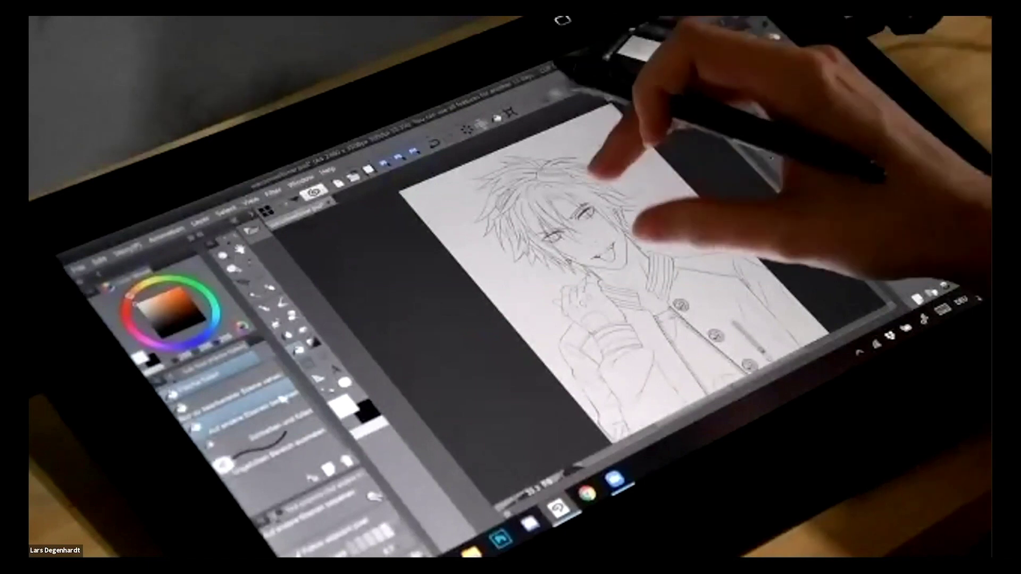
# Try to fill the character's face with white, and undo the fill.
pyautogui.scroll(2, 601, 202)
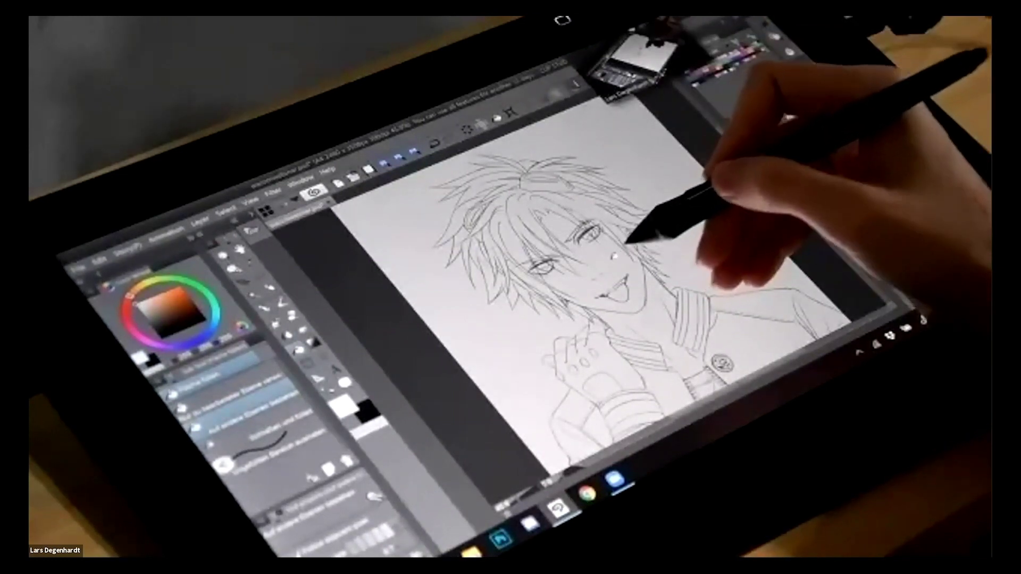
pyautogui.click(614, 257)
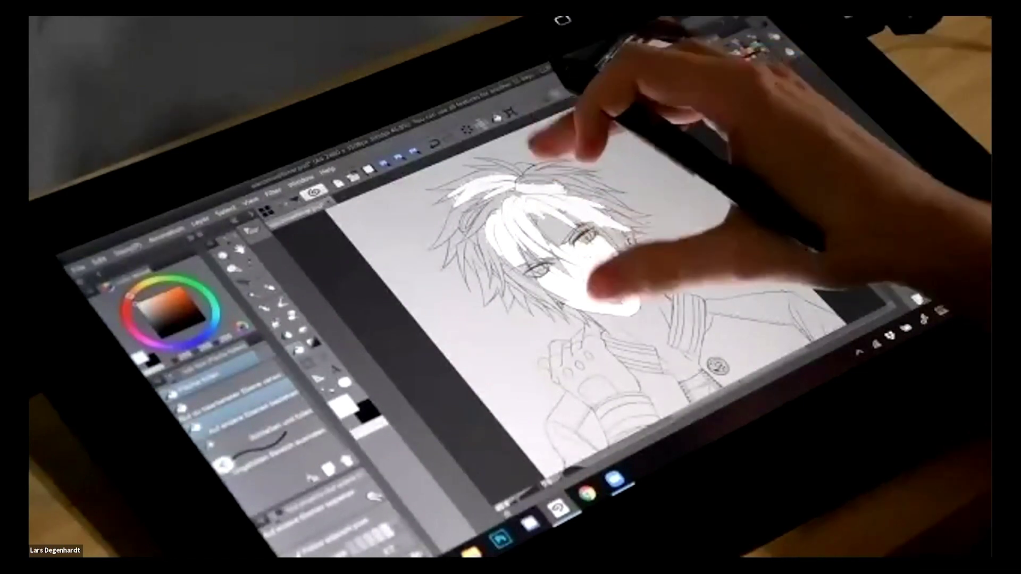
pyautogui.scroll(4, 606, 223)
pyautogui.moveTo(597, 266); pyautogui.dragTo(654, 299)
pyautogui.scroll(-3, 665, 234)
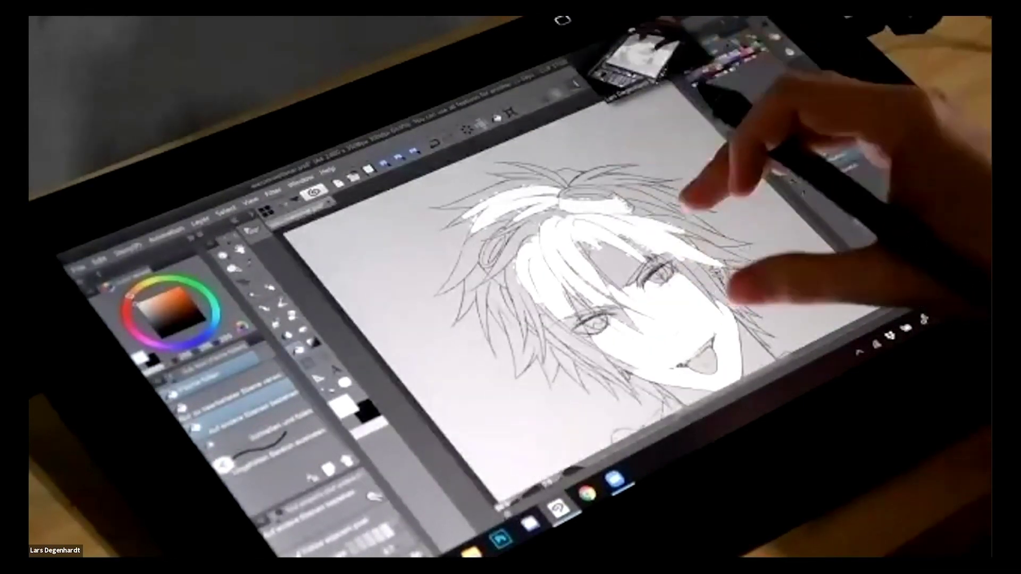
pyautogui.moveTo(623, 219); pyautogui.dragTo(580, 196)
pyautogui.scroll(-2, 659, 239)
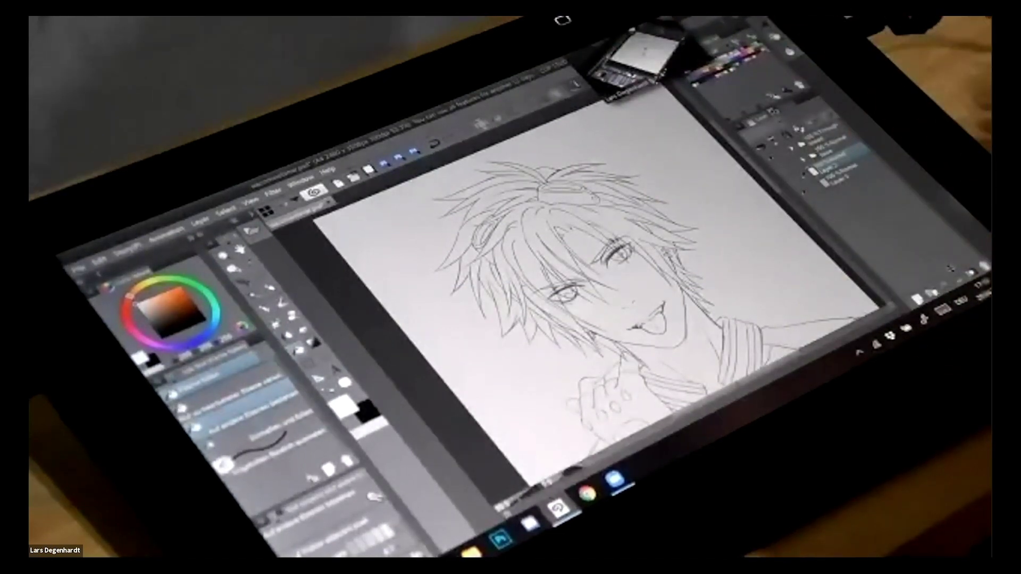
# Outline the upper body in white with the pen, from the bent sleeve across the chest and over the opposite shoulder.
pyautogui.moveTo(635, 256); pyautogui.dragTo(574, 198)
pyautogui.scroll(-1, 628, 268)
pyautogui.moveTo(686, 261); pyautogui.dragTo(622, 195)
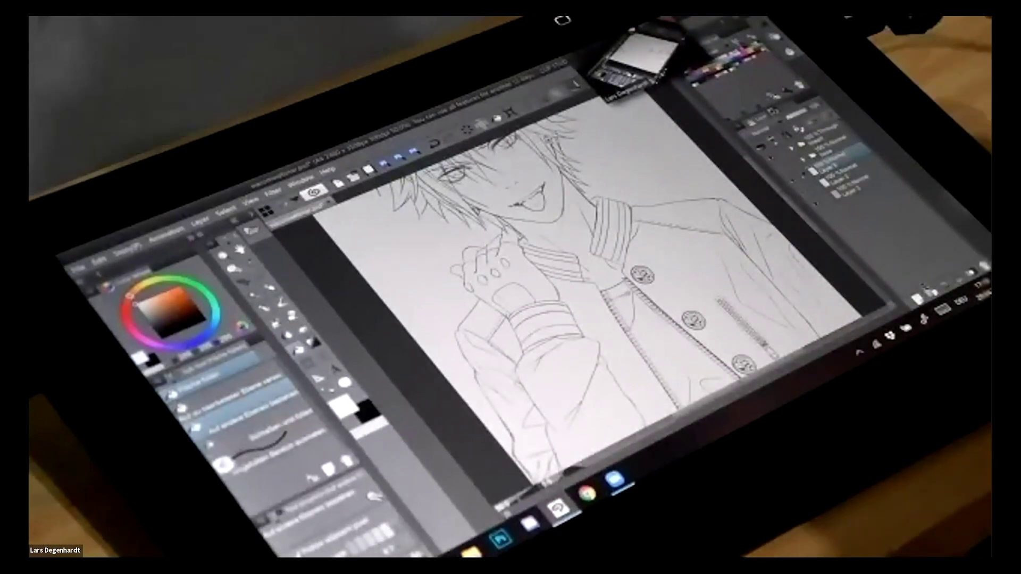
pyautogui.click(265, 307)
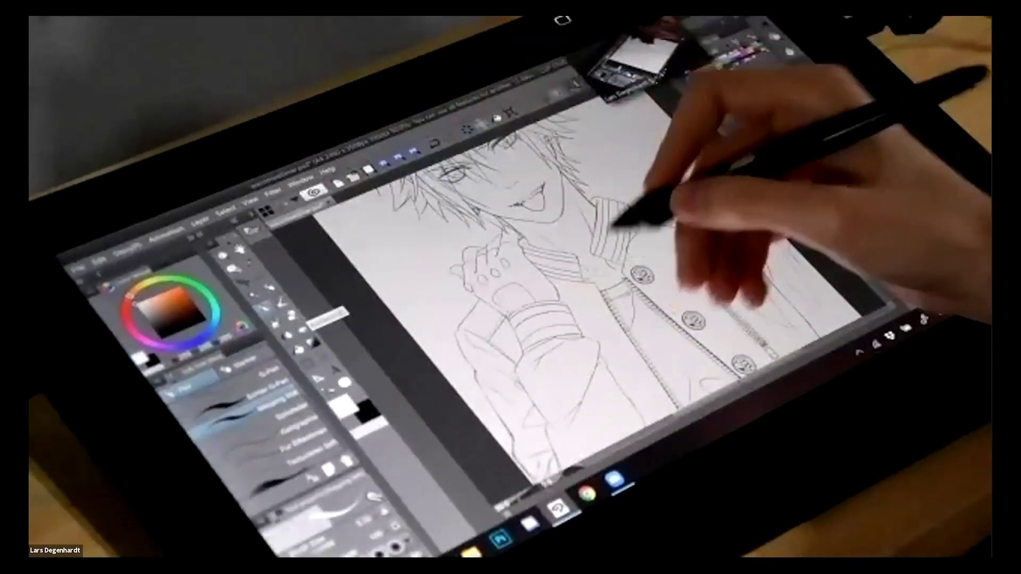
pyautogui.moveTo(611, 244); pyautogui.dragTo(566, 190)
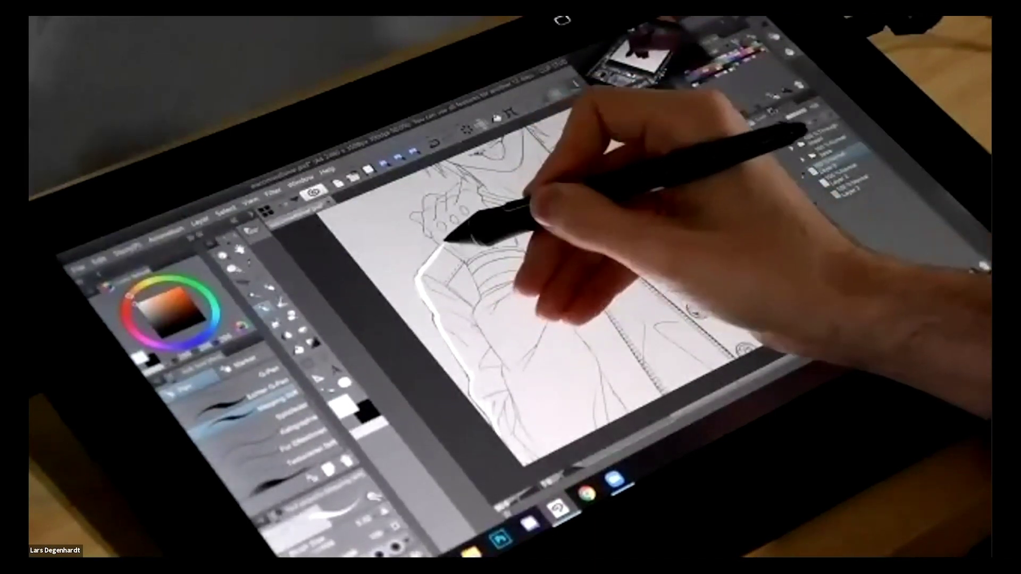
pyautogui.moveTo(457, 223)
pyautogui.mouseDown()
pyautogui.moveTo(606, 160)
pyautogui.moveTo(594, 161)
pyautogui.moveTo(673, 148)
pyautogui.moveTo(707, 164)
pyautogui.mouseUp()
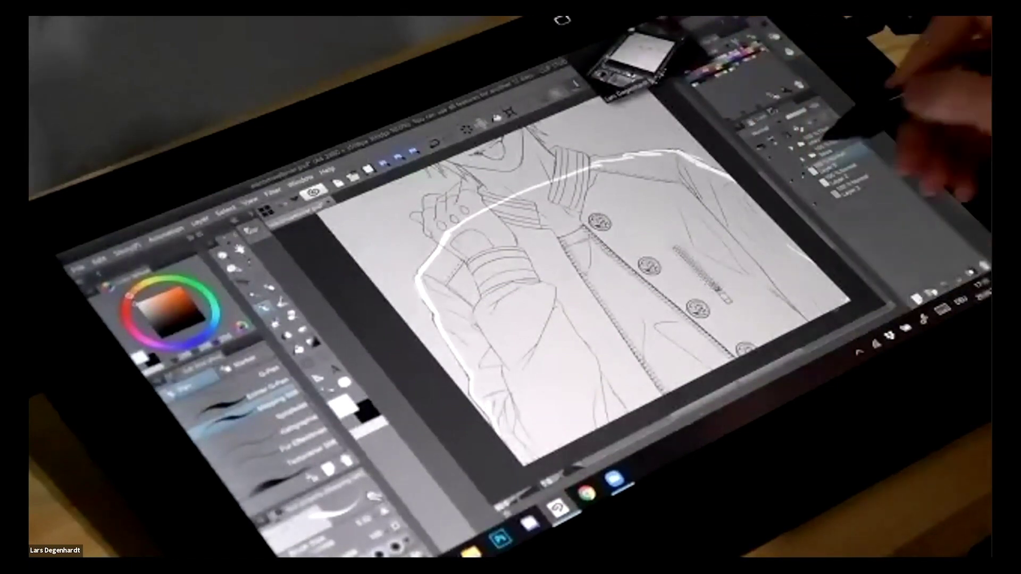
# Fill the outlined upper-body area with white while the line art is hidden, and show the line art again.
pyautogui.click(782, 160)
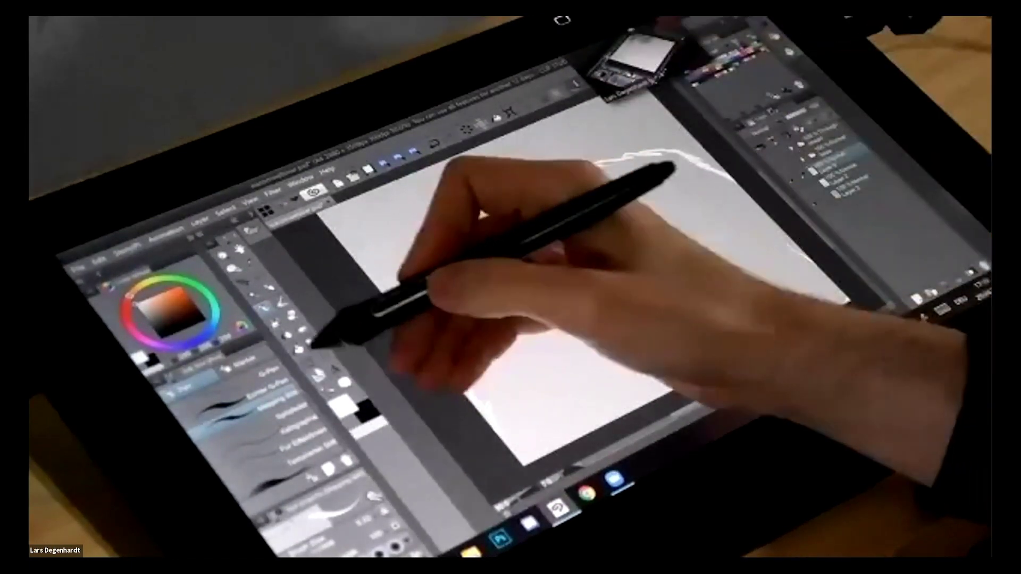
pyautogui.click(299, 349)
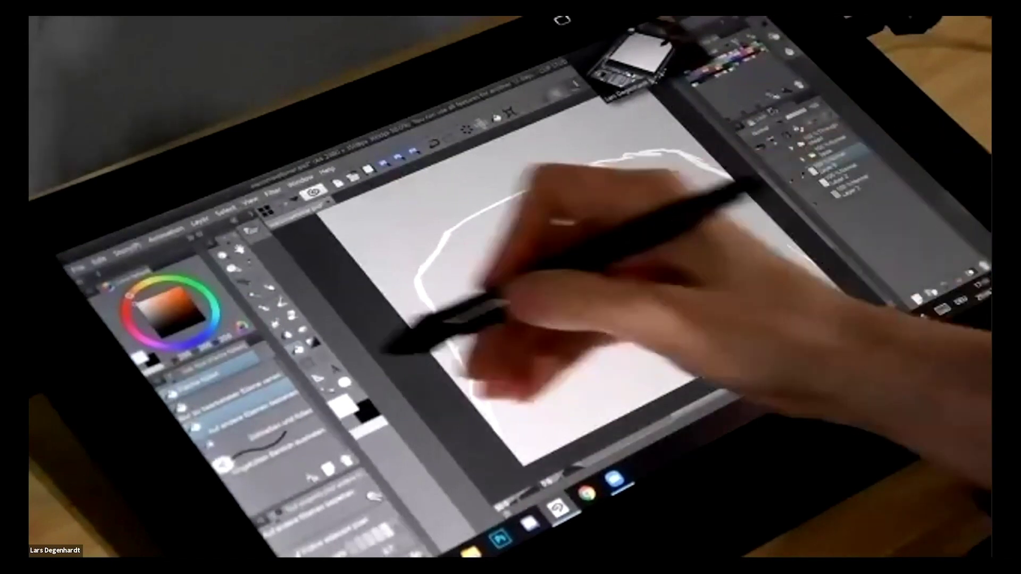
pyautogui.click(573, 283)
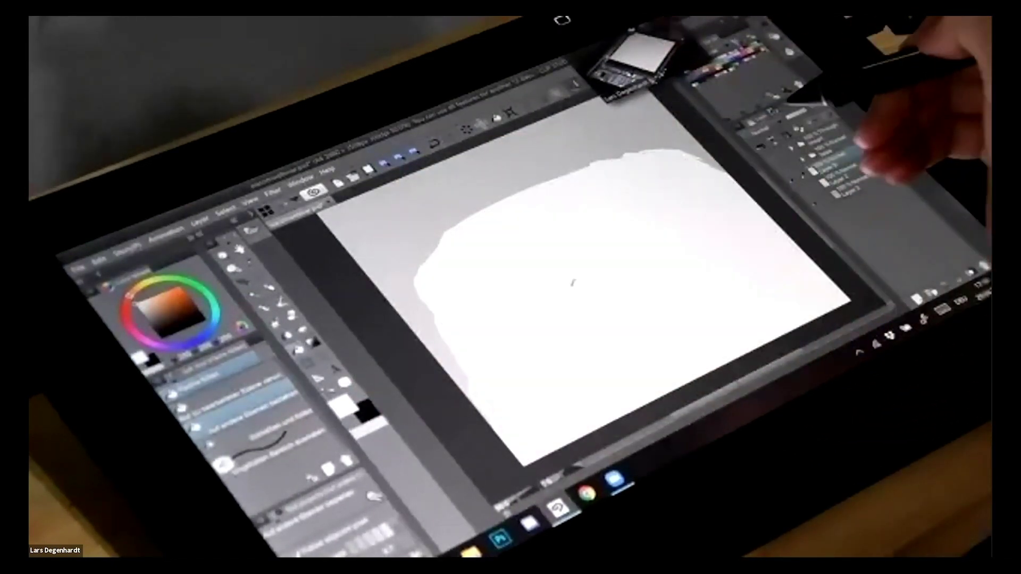
pyautogui.click(784, 170)
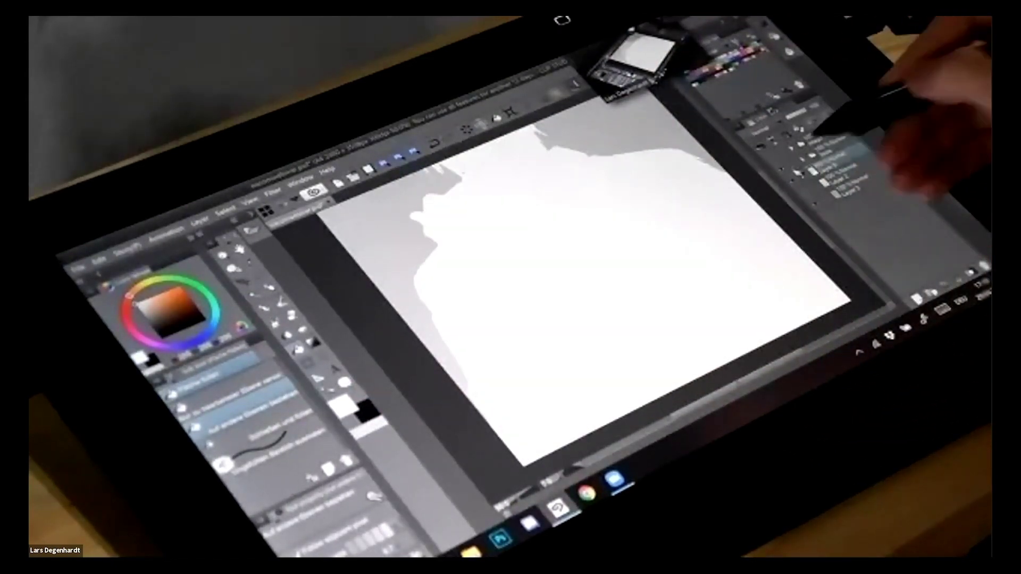
pyautogui.click(781, 169)
pyautogui.click(770, 158)
pyautogui.moveTo(659, 159)
pyautogui.mouseDown()
pyautogui.moveTo(684, 156)
pyautogui.moveTo(691, 197)
pyautogui.moveTo(729, 205)
pyautogui.moveTo(659, 184)
pyautogui.mouseUp()
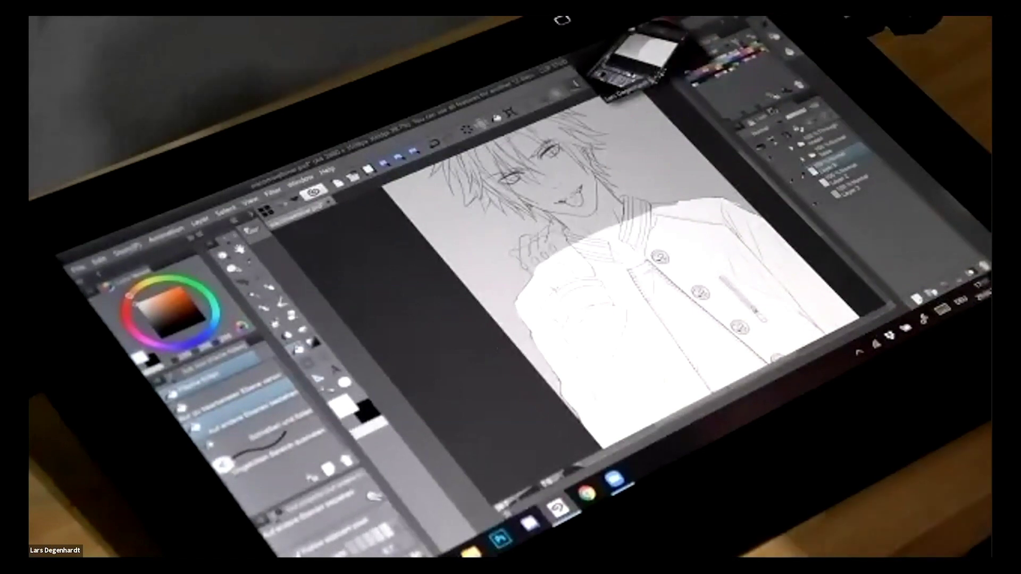
# Delete the layer holding the white upper-body fill and add a new empty layer.
pyautogui.moveTo(649, 250)
pyautogui.mouseDown()
pyautogui.moveTo(627, 213)
pyautogui.moveTo(625, 264)
pyautogui.moveTo(592, 289)
pyautogui.moveTo(588, 265)
pyautogui.mouseUp()
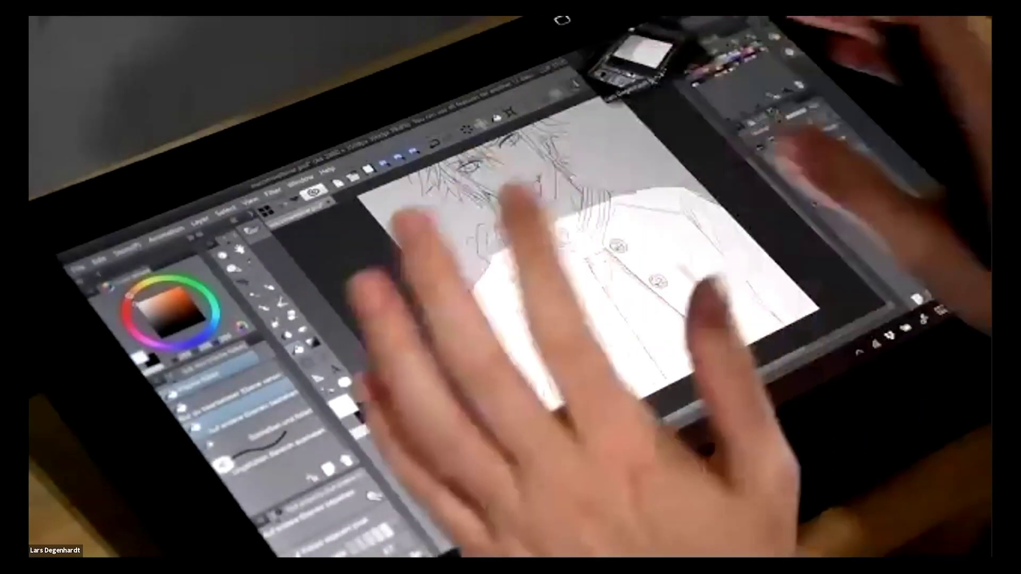
pyautogui.moveTo(612, 245); pyautogui.dragTo(675, 302)
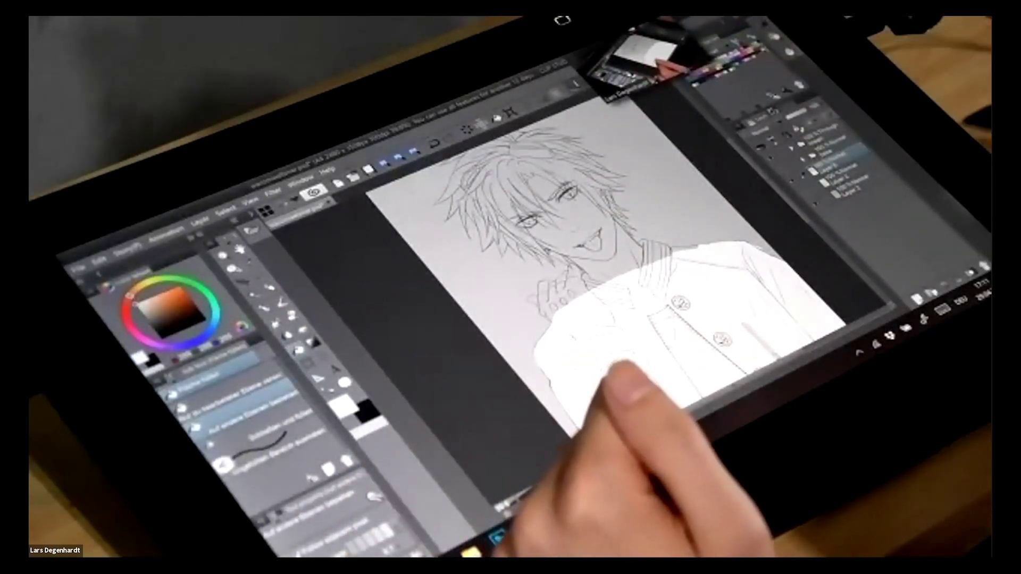
pyautogui.click(983, 266)
pyautogui.click(918, 298)
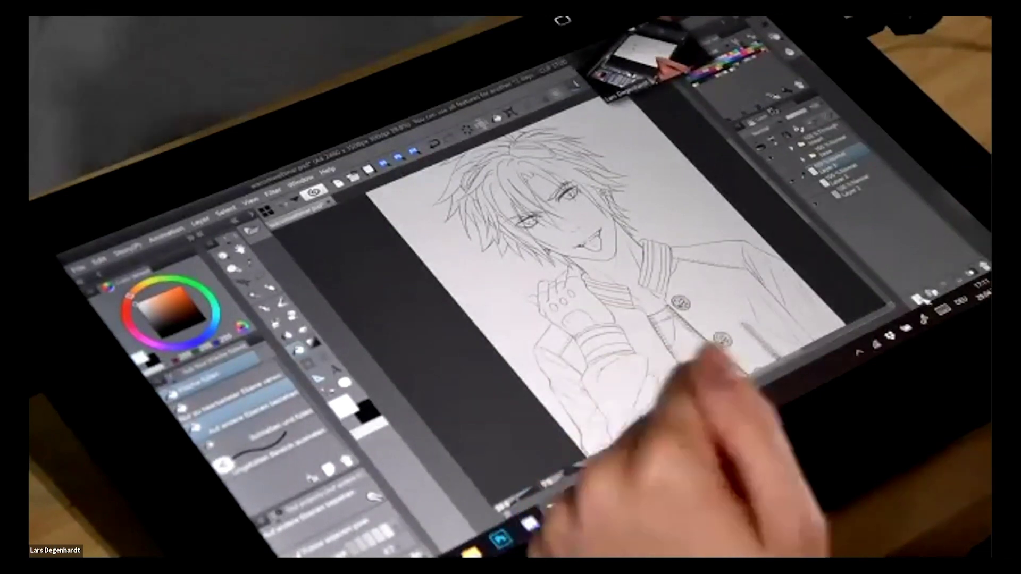
# Try lasso selections around the bent sleeve and raised hand, and clear the selection.
pyautogui.click(259, 275)
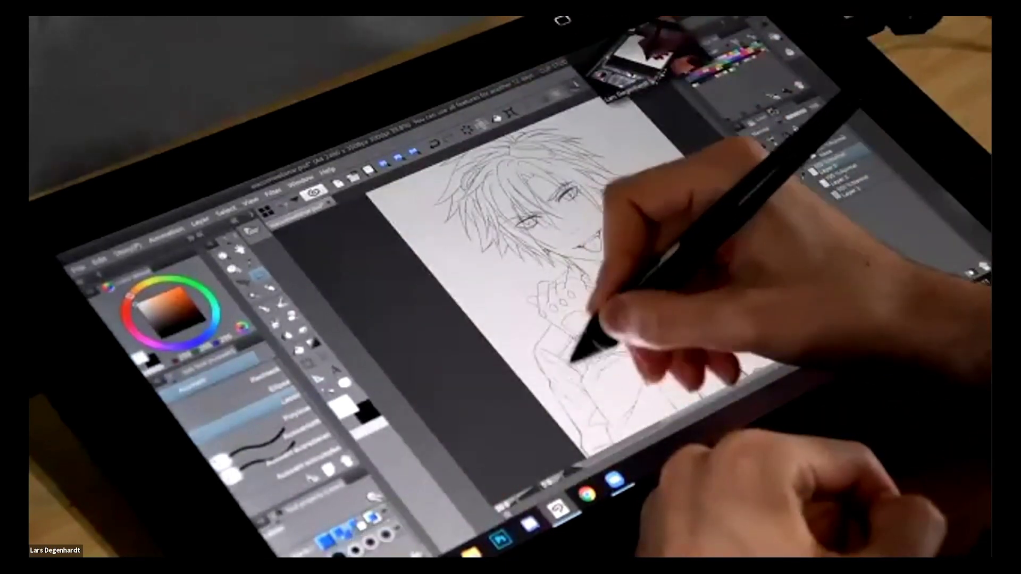
pyautogui.moveTo(582, 409)
pyautogui.mouseDown()
pyautogui.moveTo(585, 362)
pyautogui.moveTo(558, 399)
pyautogui.mouseUp()
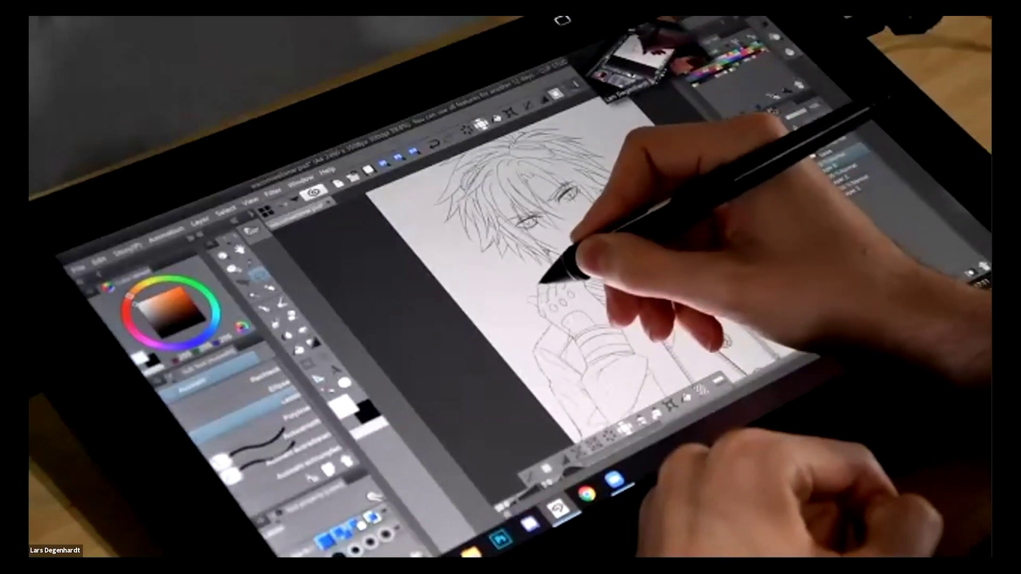
pyautogui.moveTo(544, 282)
pyautogui.mouseDown()
pyautogui.moveTo(568, 308)
pyautogui.moveTo(556, 279)
pyautogui.moveTo(601, 263)
pyautogui.mouseUp()
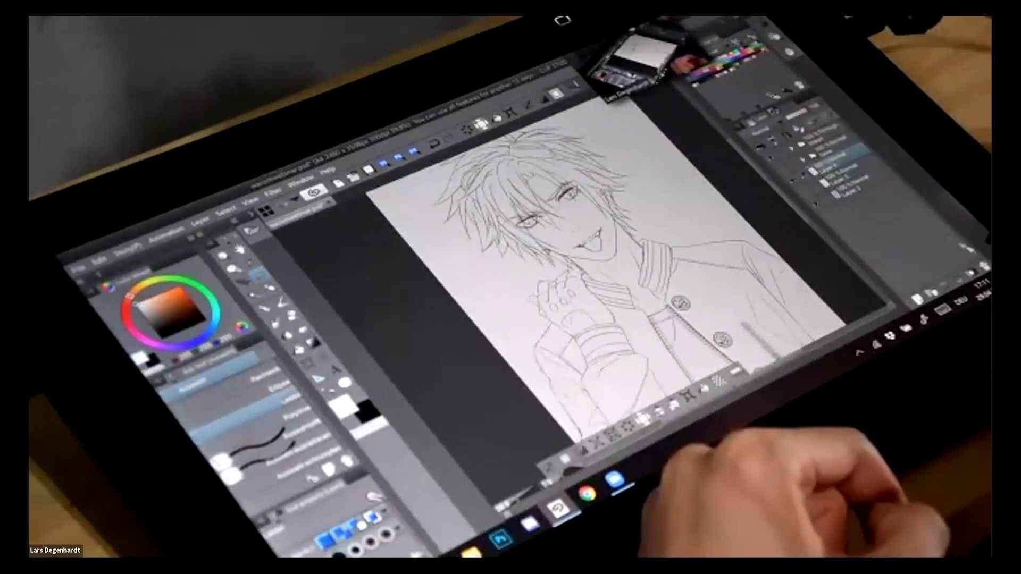
pyautogui.click(983, 267)
pyautogui.hotkey('ctrl', 'z')
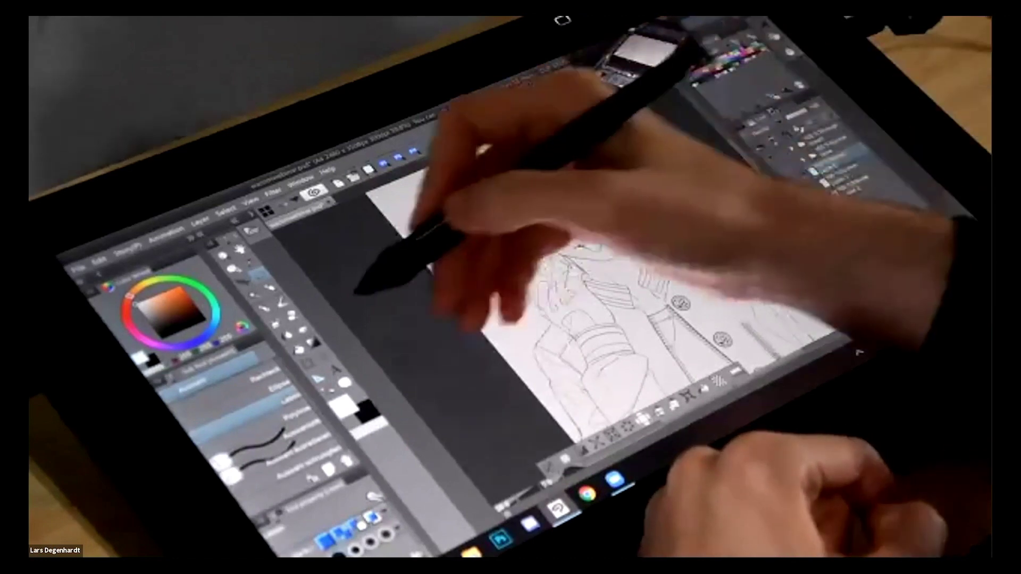
pyautogui.click(257, 375)
pyautogui.click(432, 345)
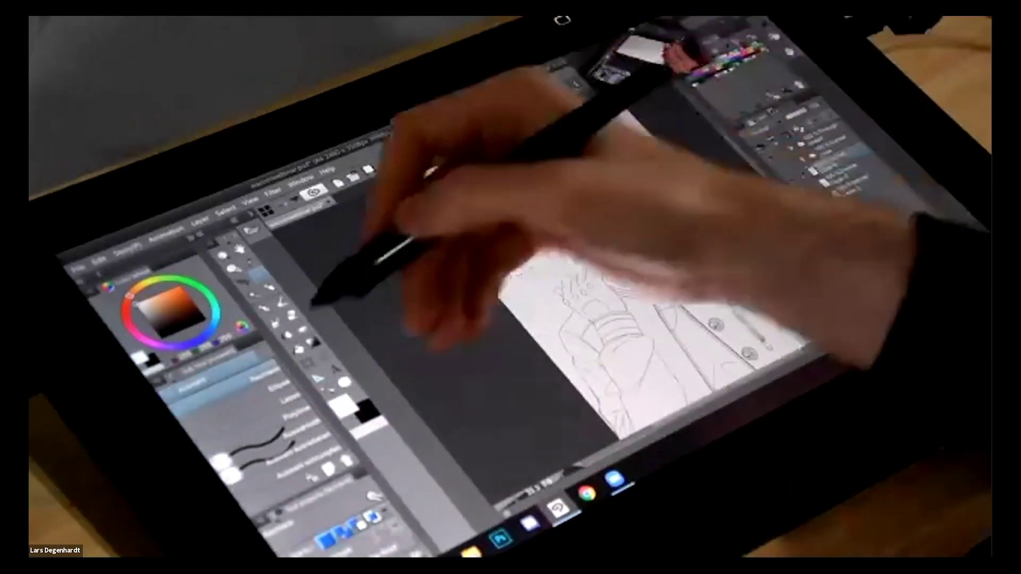
# Select the empty background around the character with the Auto Select tool that refers to other layers.
pyautogui.click(253, 294)
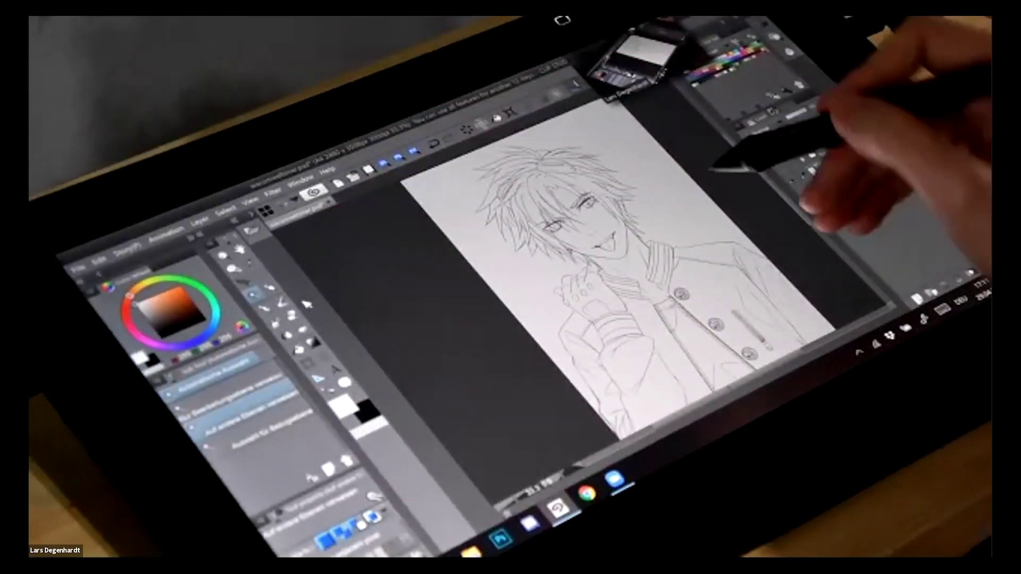
pyautogui.click(679, 208)
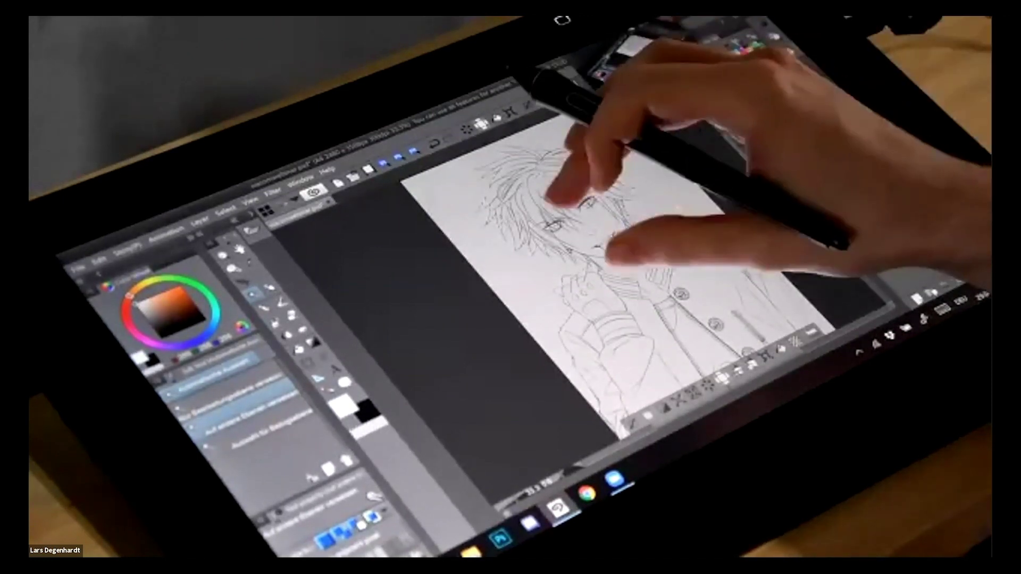
# Invert the background selection so that it covers the character silhouette.
pyautogui.scroll(5, 593, 242)
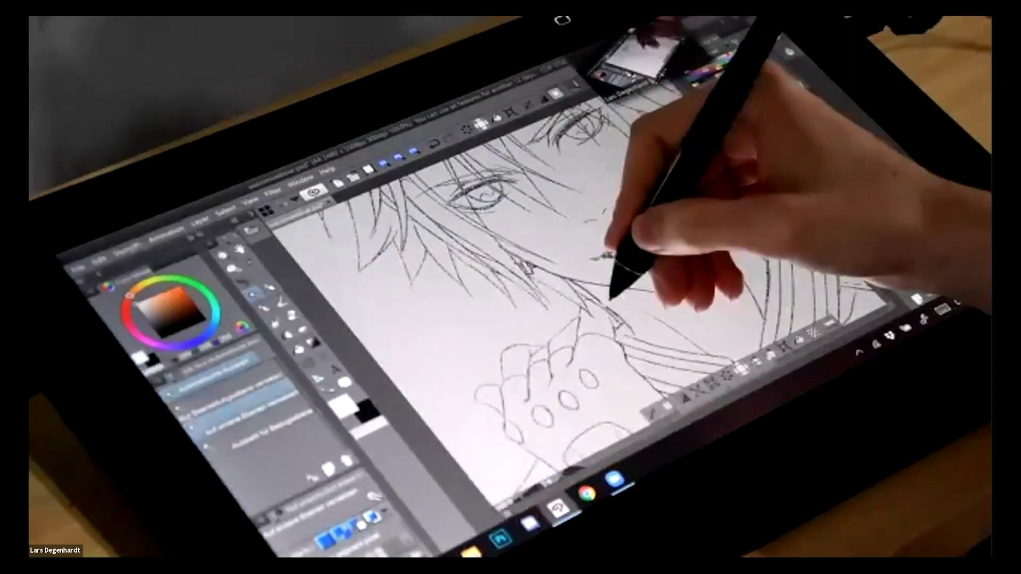
pyautogui.scroll(-5, 637, 239)
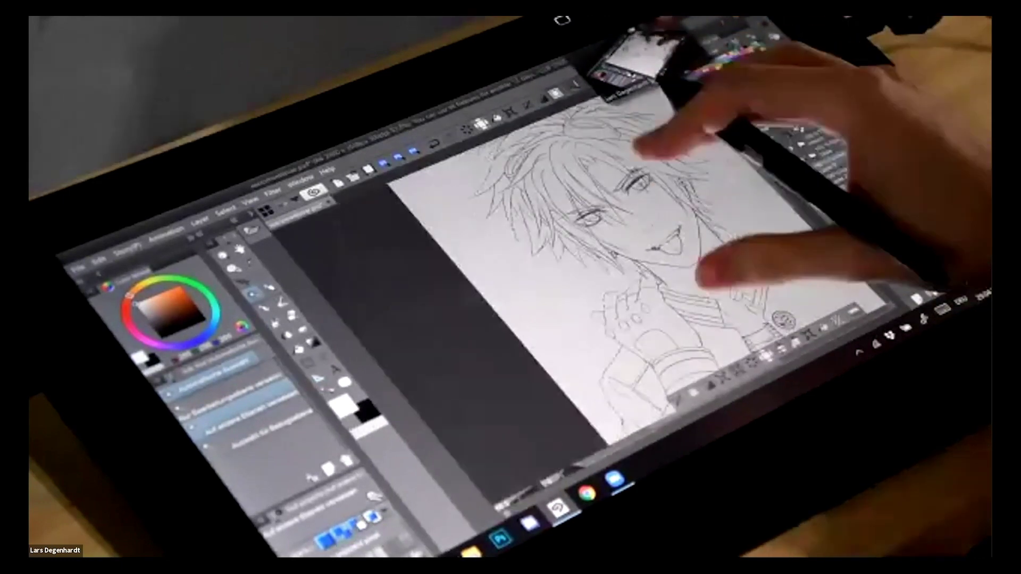
pyautogui.scroll(-2, 673, 207)
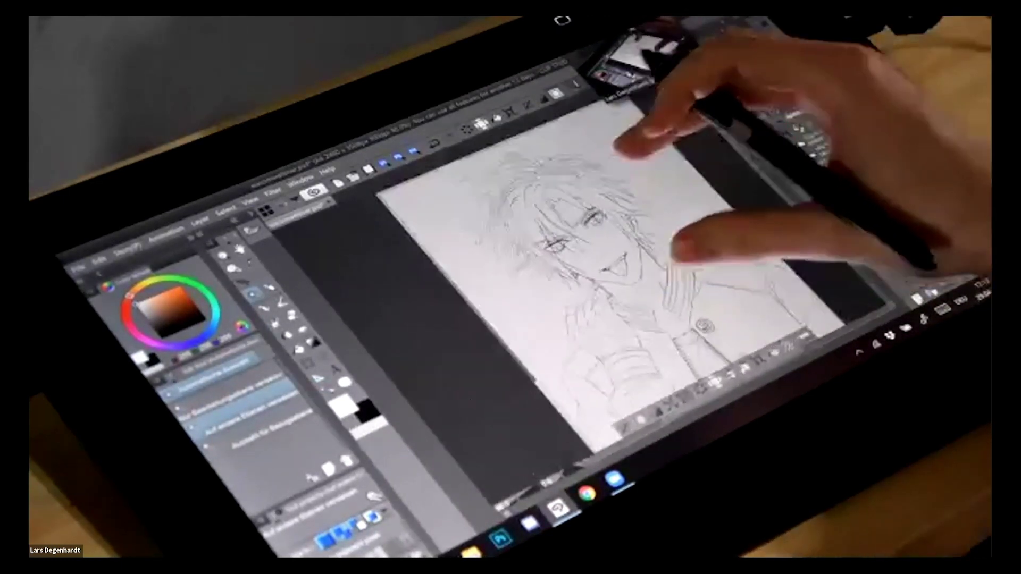
pyautogui.scroll(-1, 647, 242)
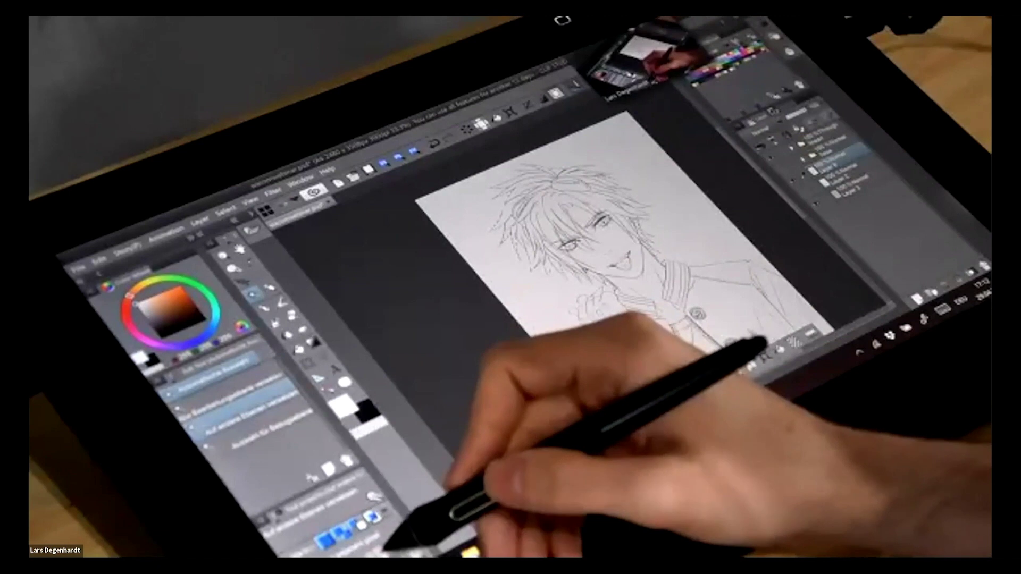
pyautogui.scroll(-1, 596, 197)
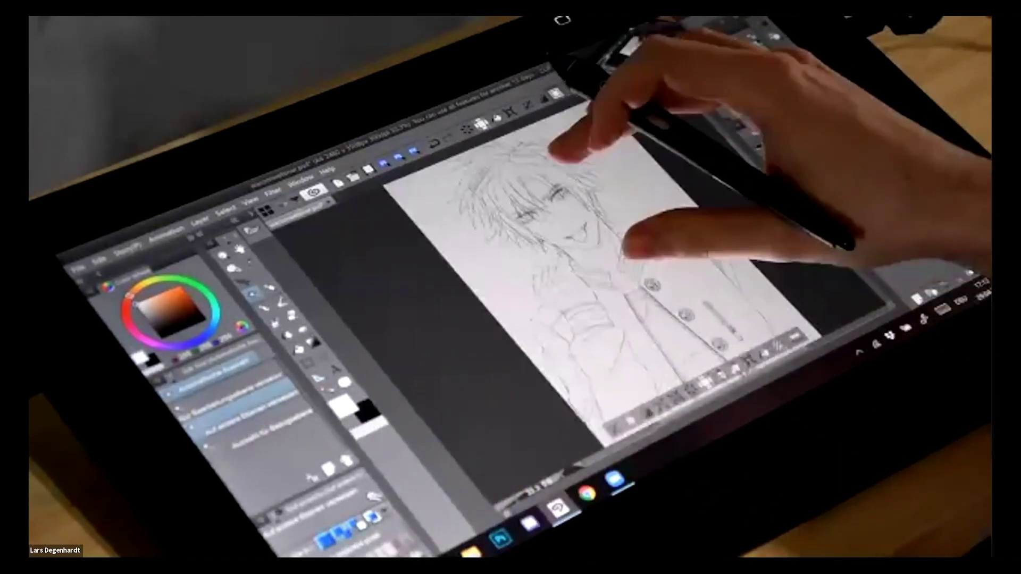
pyautogui.click(226, 211)
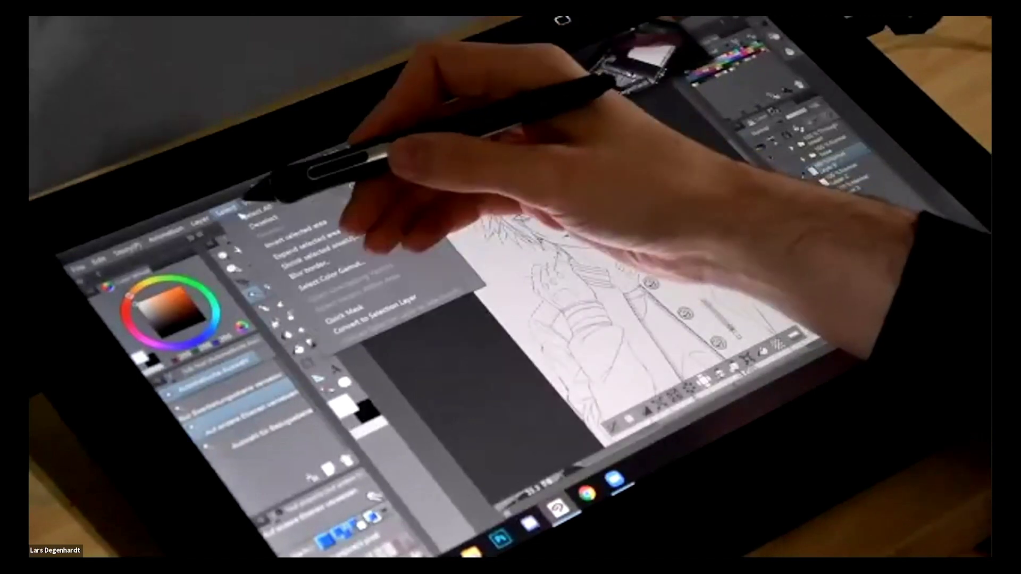
pyautogui.click(333, 221)
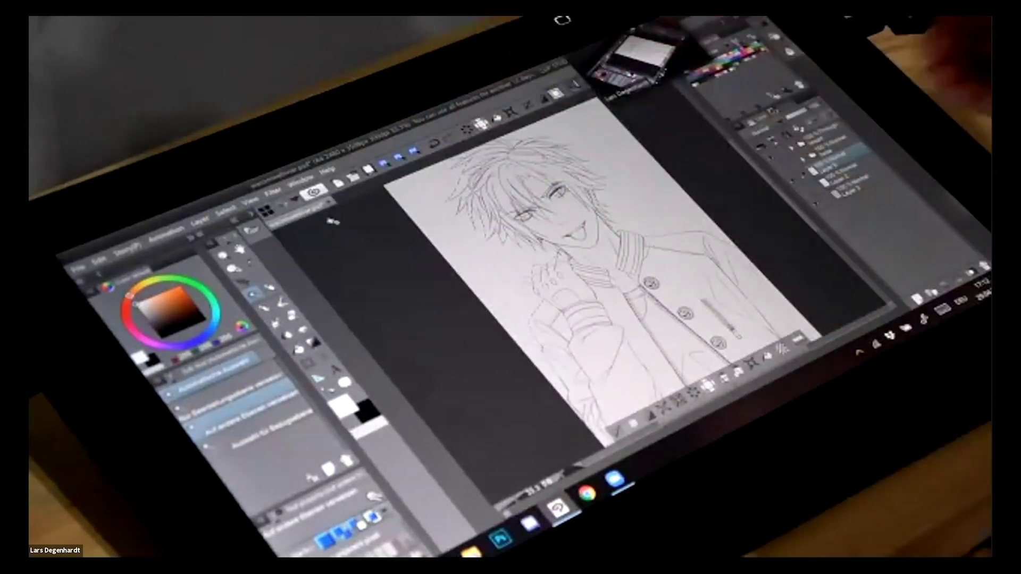
# Fill the selected character silhouette with white and clear the selection.
pyautogui.click(301, 349)
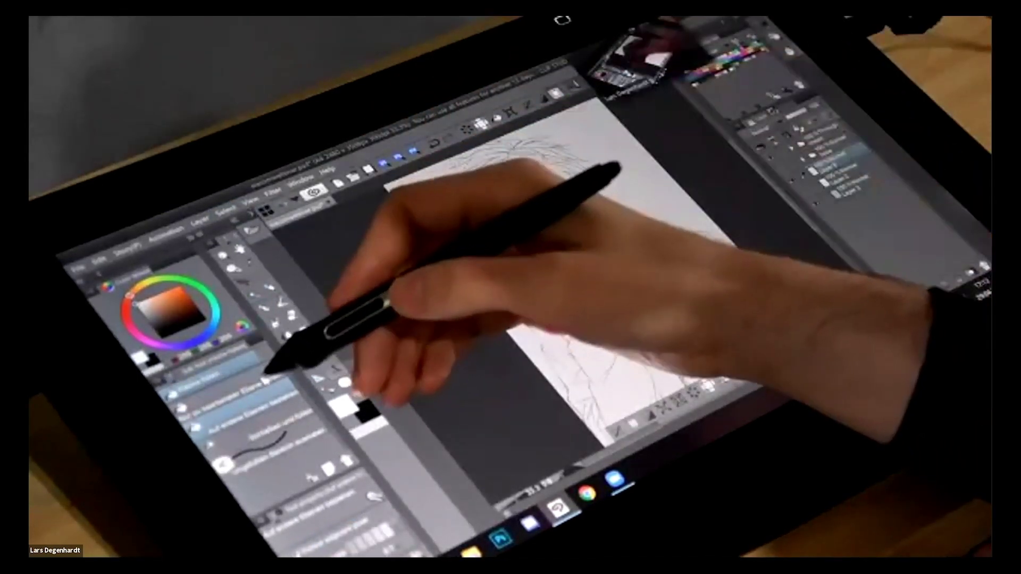
pyautogui.click(267, 375)
pyautogui.click(626, 259)
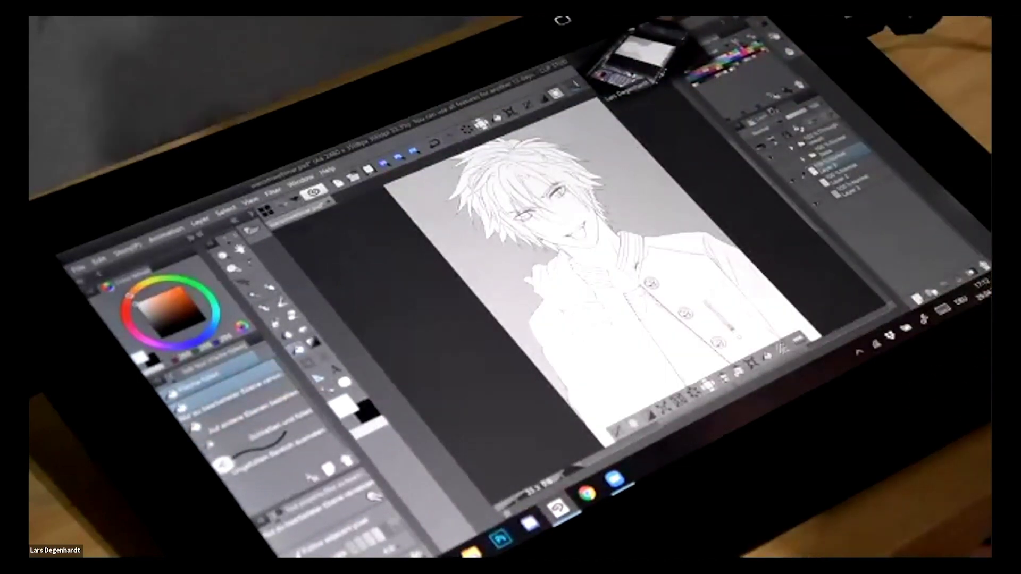
pyautogui.click(260, 274)
pyautogui.click(499, 295)
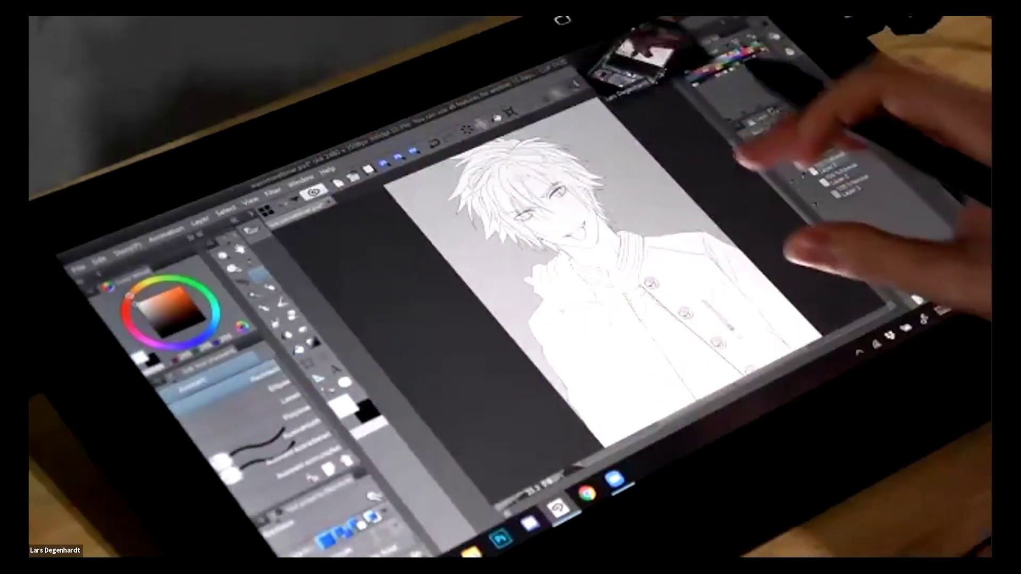
pyautogui.moveTo(646, 203); pyautogui.dragTo(660, 238)
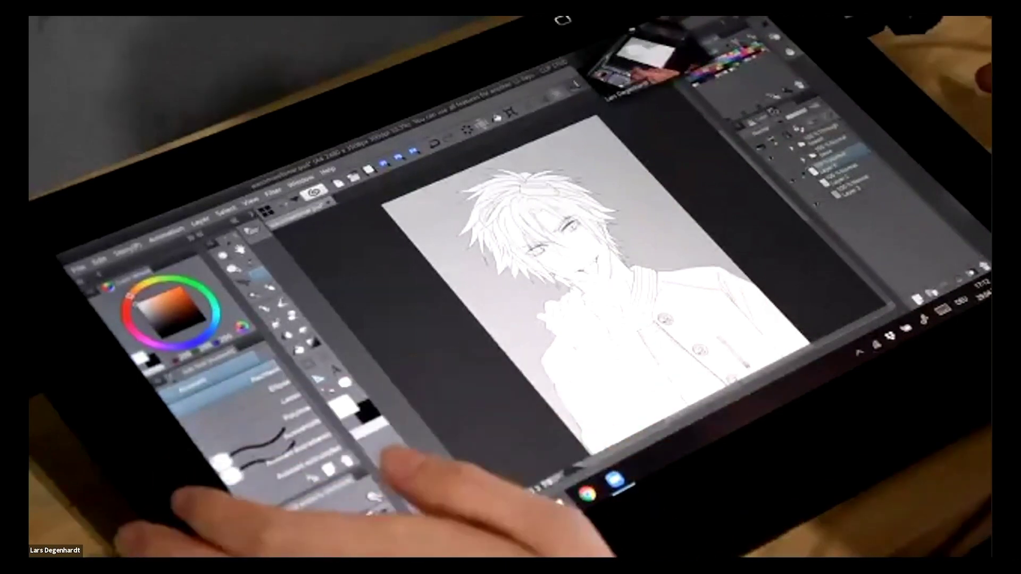
pyautogui.moveTo(588, 205); pyautogui.dragTo(556, 181)
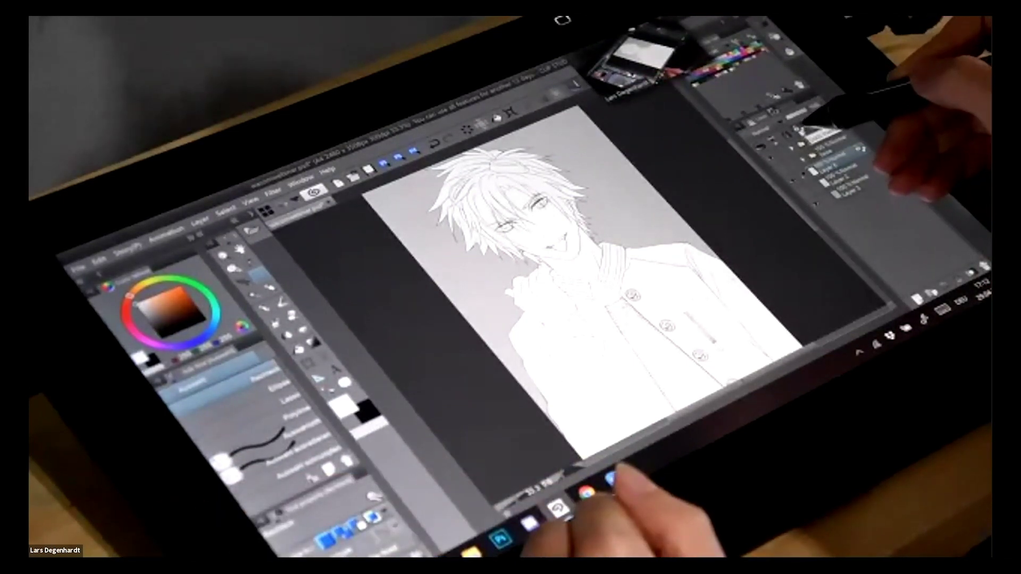
pyautogui.click(916, 298)
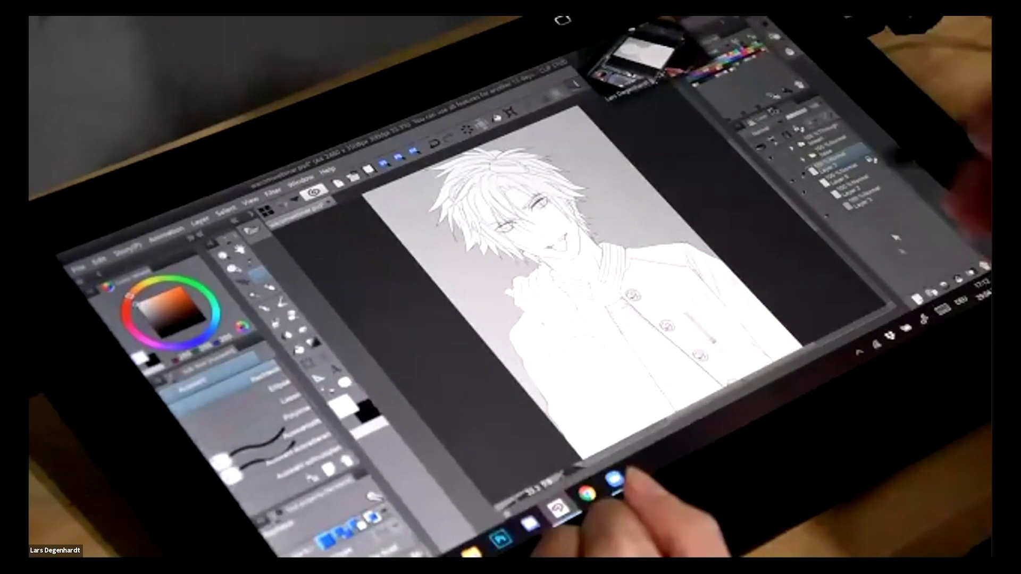
pyautogui.click(435, 143)
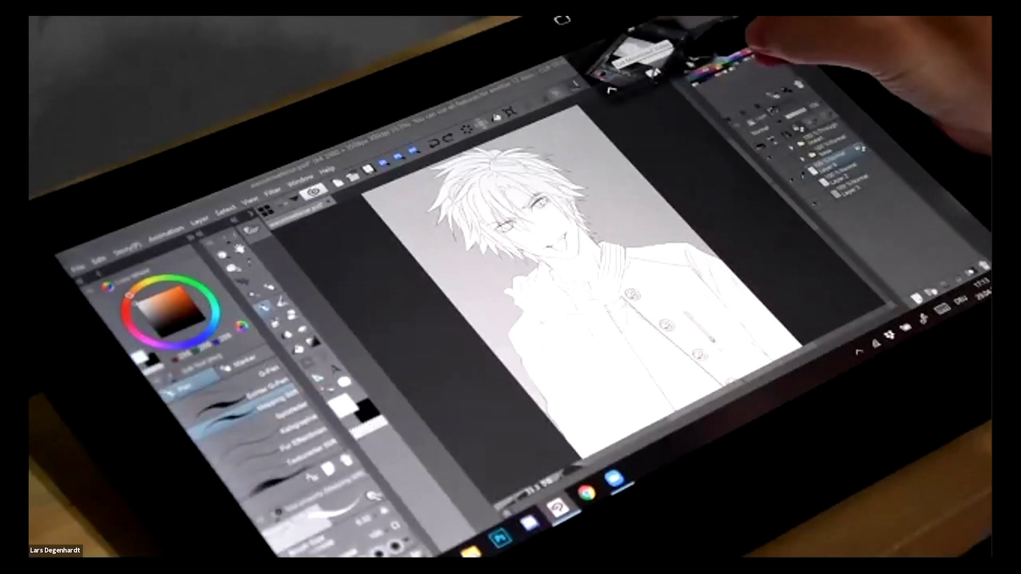
# Switch to the Zoom meeting and share the CLIP STUDIO PAINT window.
pyautogui.click(695, 57)
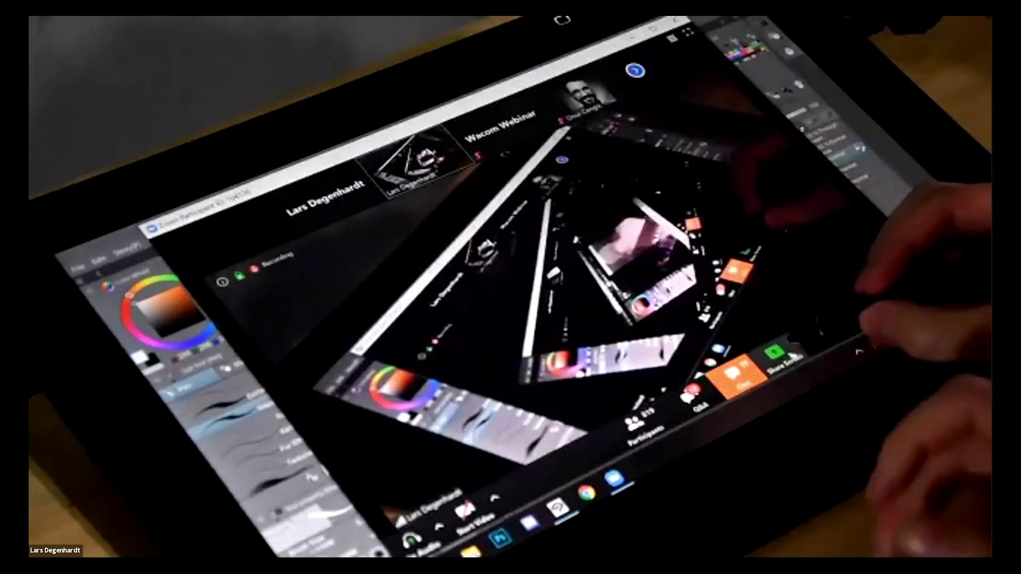
pyautogui.click(774, 352)
pyautogui.click(382, 388)
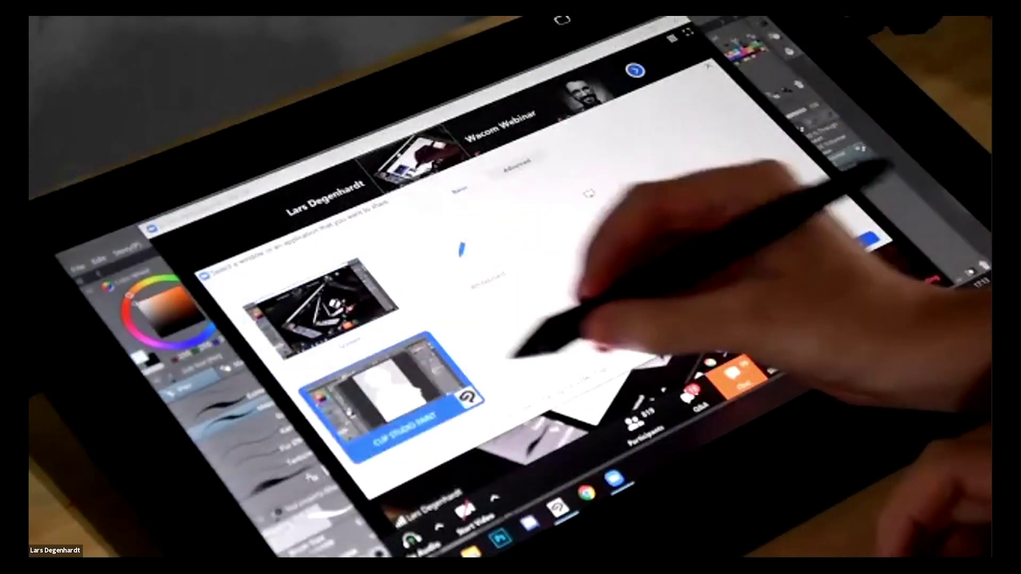
pyautogui.click(854, 244)
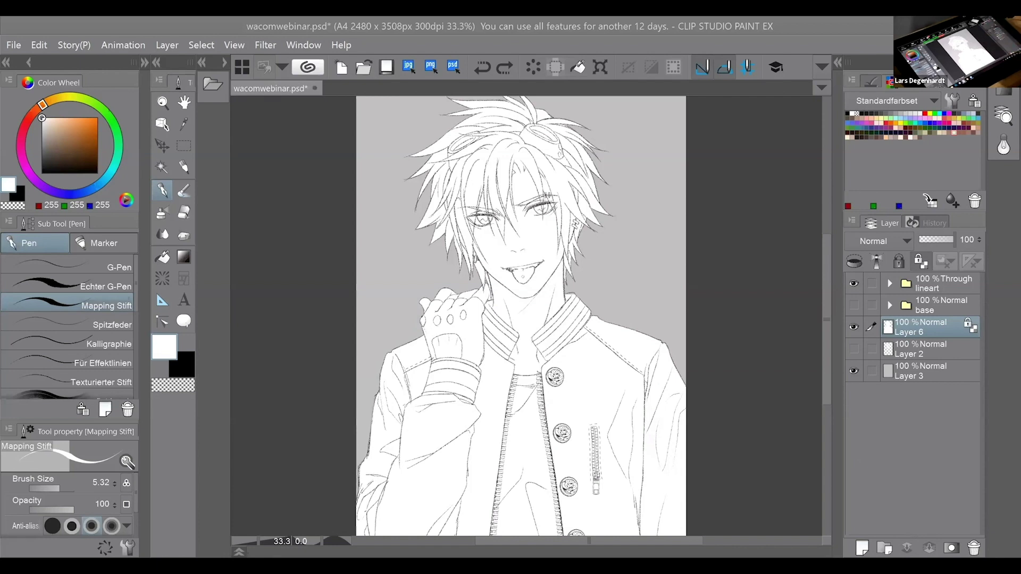
# Set the drawing colour to orange (RGB 255, 154, 74) and the Mapping Stift brush size to about 48.
pyautogui.moveTo(521, 319); pyautogui.dragTo(513, 349)
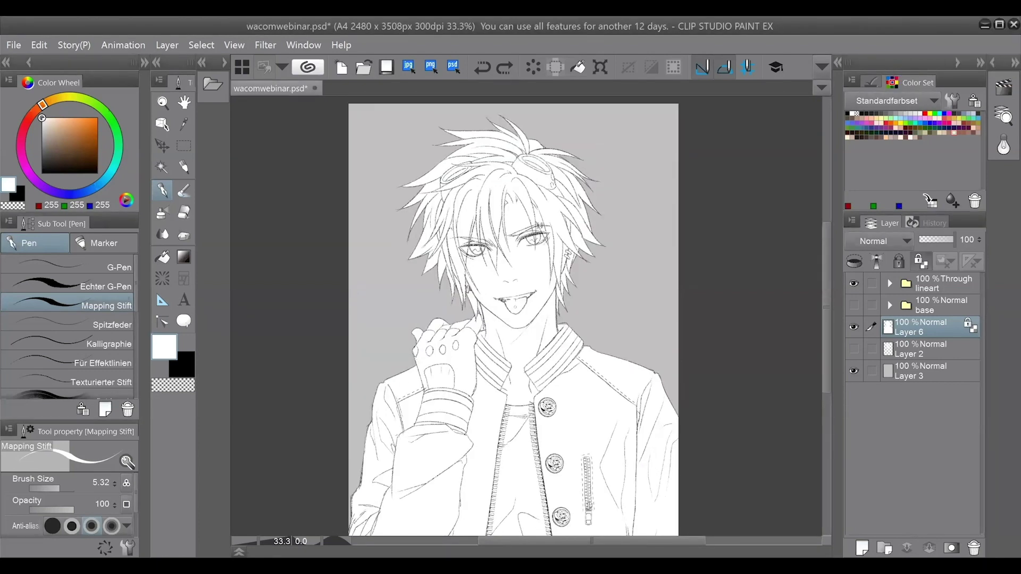
pyautogui.moveTo(521, 319)
pyautogui.mouseDown()
pyautogui.moveTo(530, 273)
pyautogui.moveTo(529, 305)
pyautogui.mouseUp()
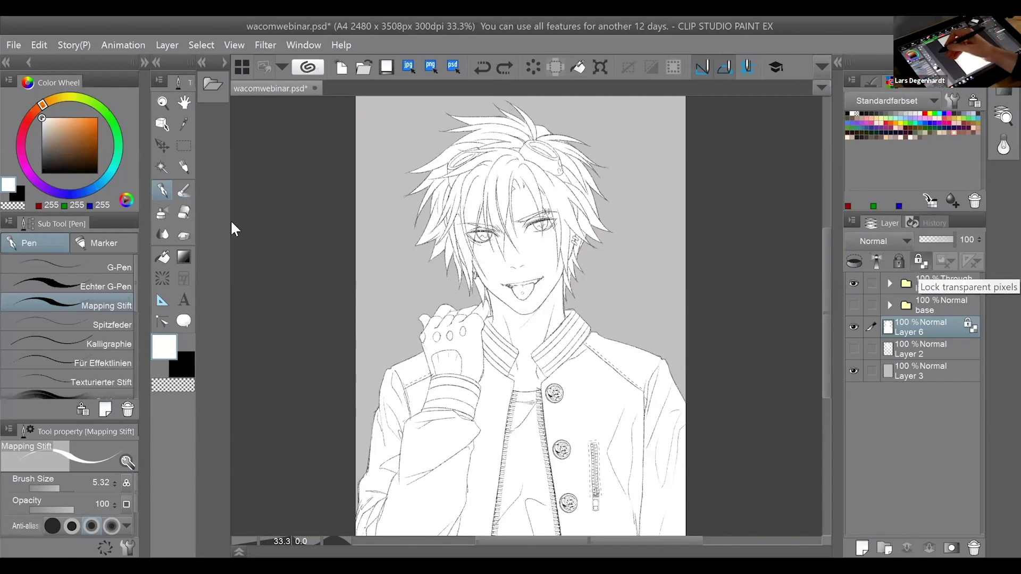
pyautogui.click(81, 118)
pyautogui.click(71, 487)
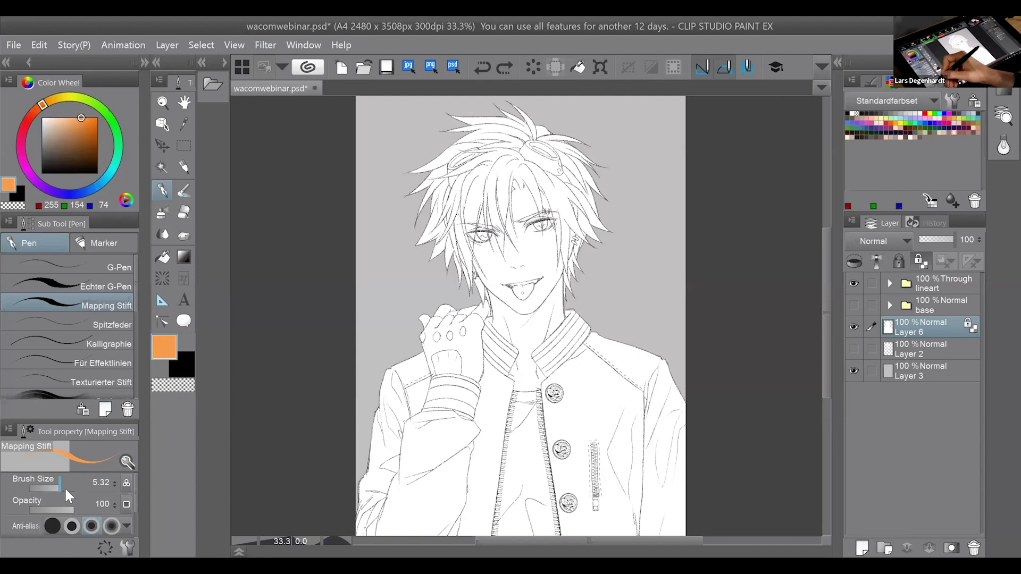
# Try broad orange strokes across the white silhouette with transparent pixels locked, and undo both the strokes and the lock.
pyautogui.moveTo(472, 287)
pyautogui.mouseDown()
pyautogui.moveTo(440, 272)
pyautogui.moveTo(431, 230)
pyautogui.moveTo(360, 395)
pyautogui.moveTo(723, 319)
pyautogui.moveTo(695, 400)
pyautogui.moveTo(557, 400)
pyautogui.moveTo(425, 446)
pyautogui.moveTo(678, 314)
pyautogui.mouseUp()
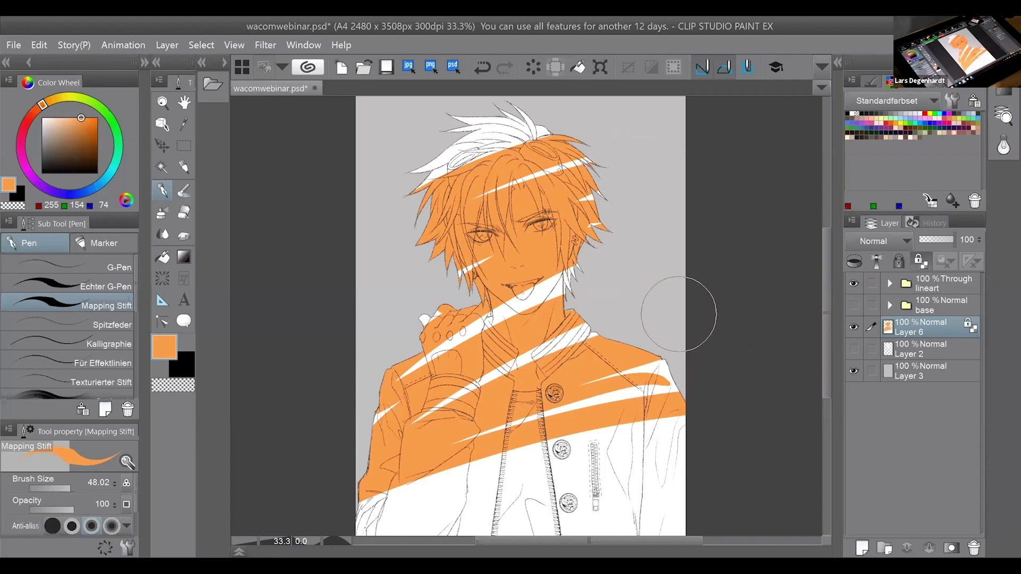
pyautogui.click(183, 145)
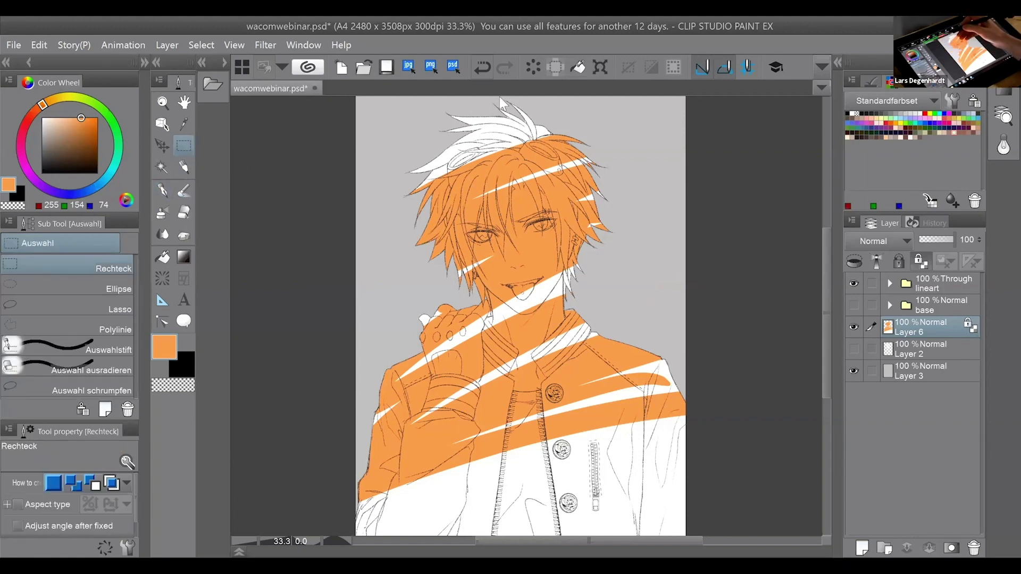
pyautogui.click(481, 67)
pyautogui.click(482, 67)
pyautogui.hotkey('ctrl', 'z')
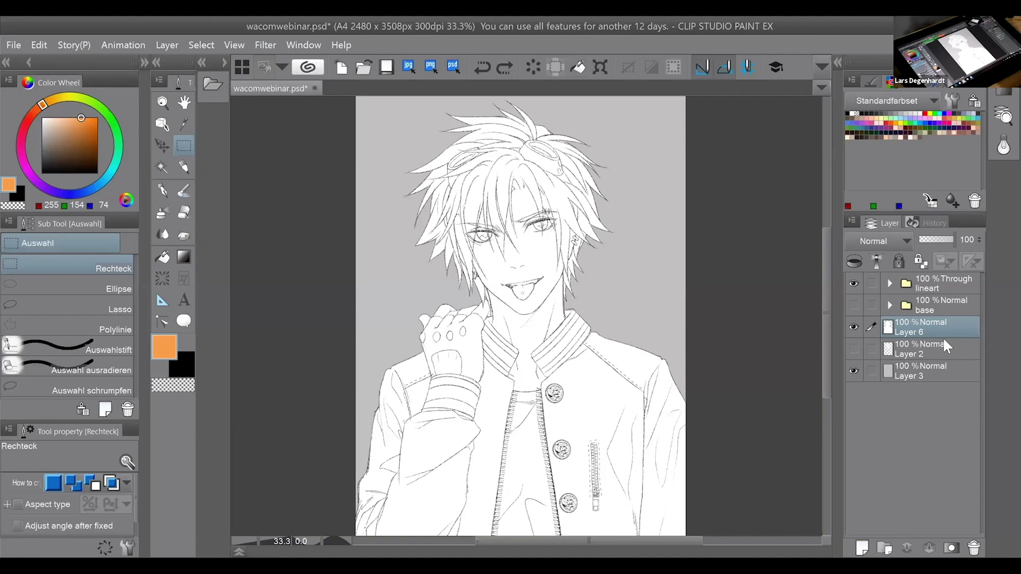
# Add a new layer directly above the white silhouette layer and clip it to the layer below.
pyautogui.click(862, 544)
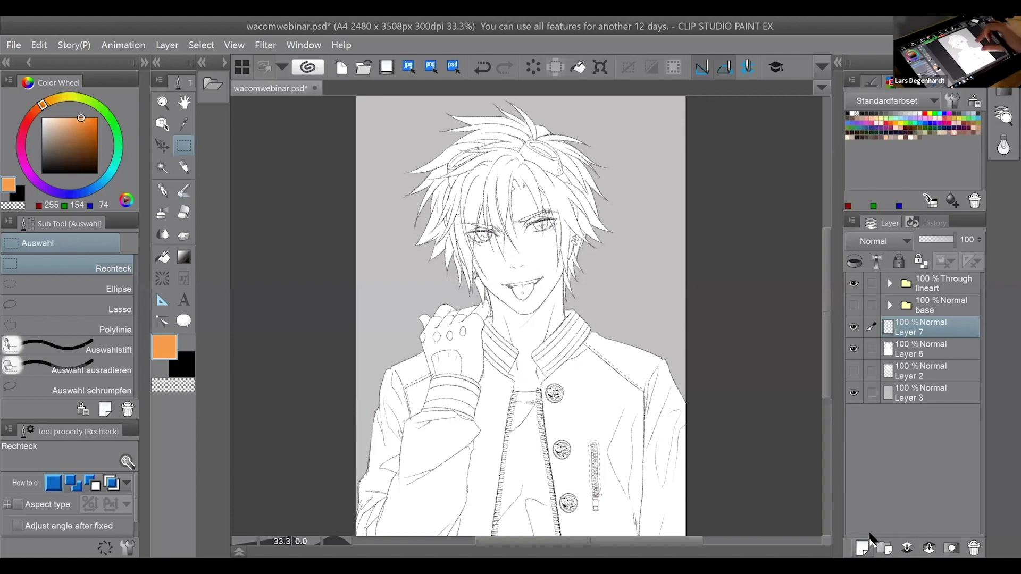
pyautogui.scroll(2, 628, 355)
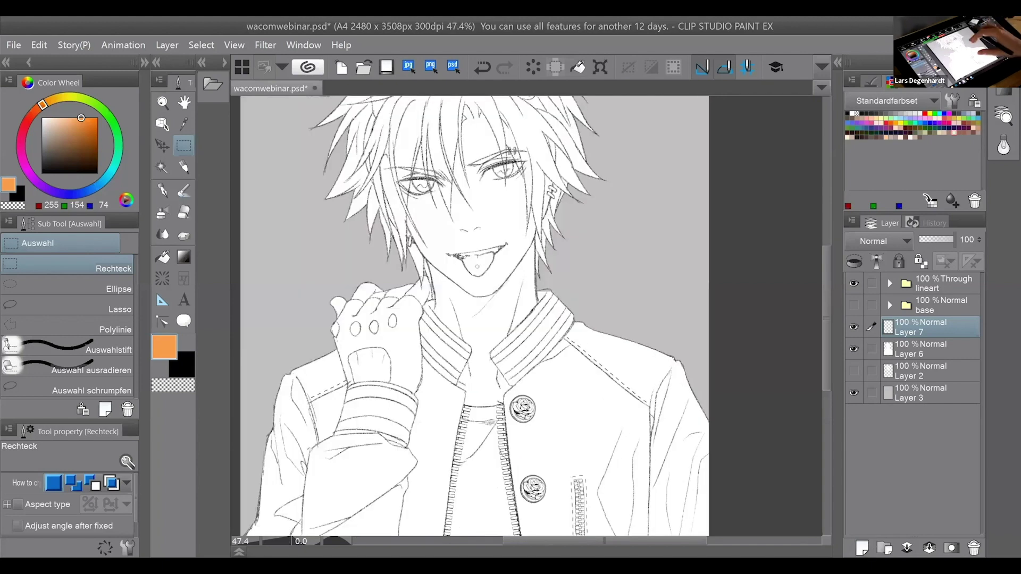
pyautogui.moveTo(510, 287); pyautogui.dragTo(539, 359)
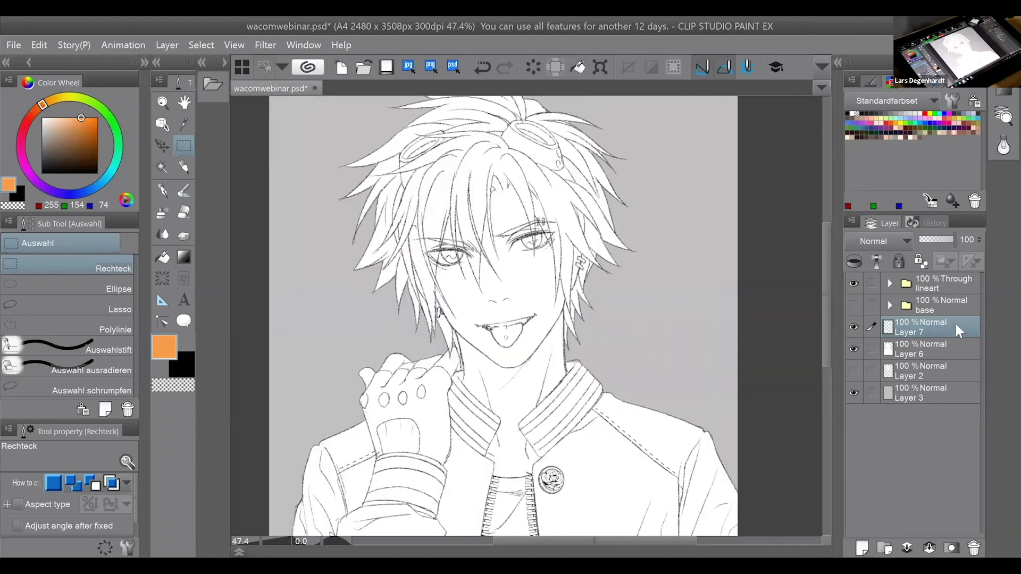
pyautogui.click(854, 260)
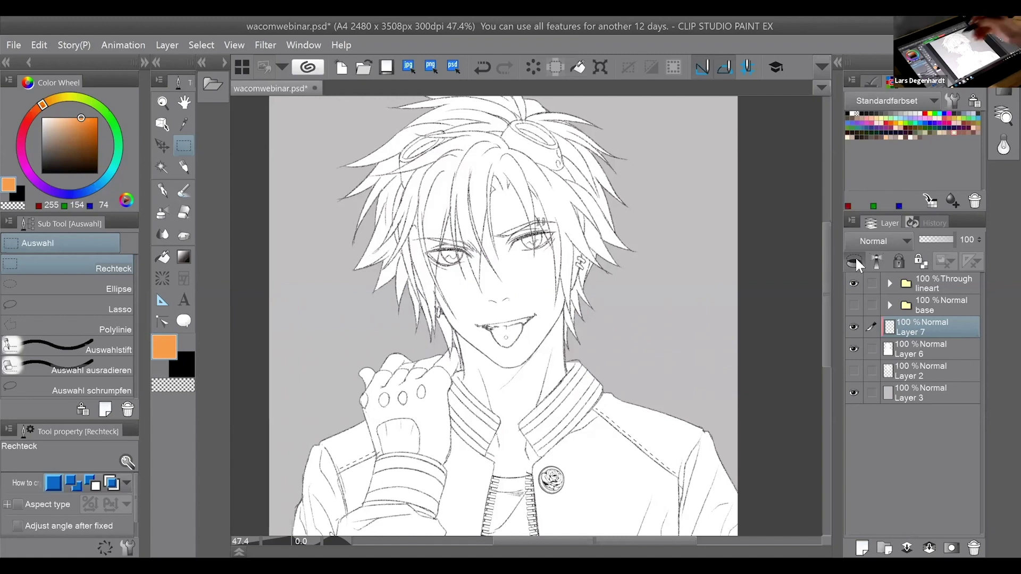
# Lasso-select the fringe strands falling from the hair parting over the forehead and between the eyes.
pyautogui.click(110, 310)
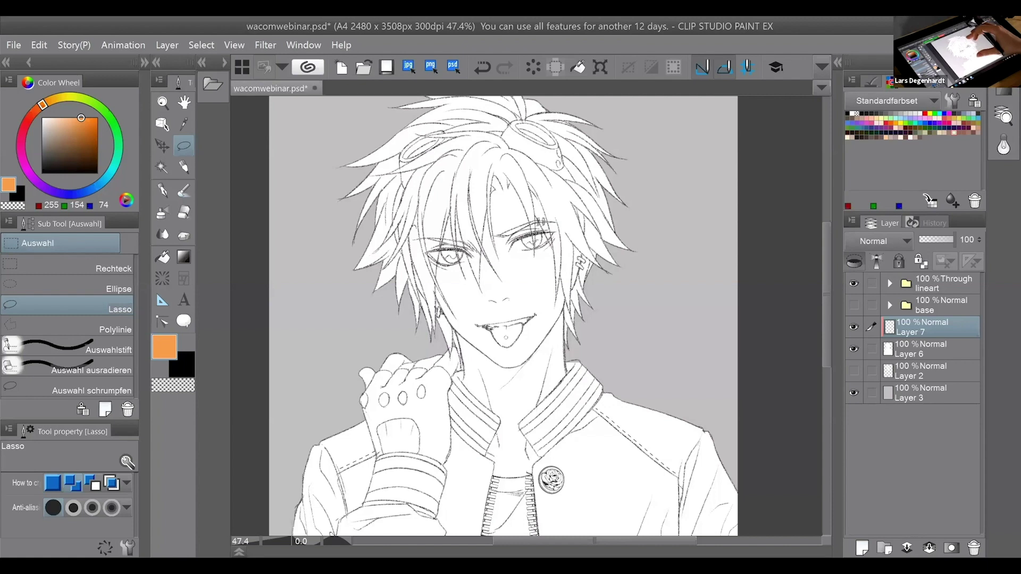
pyautogui.scroll(1, 526, 316)
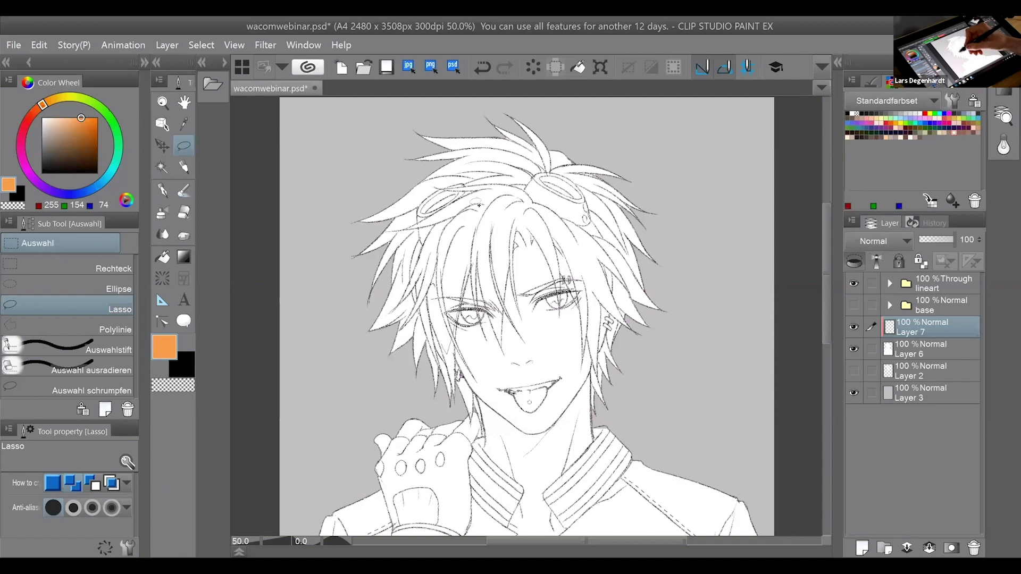
pyautogui.moveTo(479, 204); pyautogui.dragTo(473, 289)
pyautogui.hotkey('ctrl', 'z')
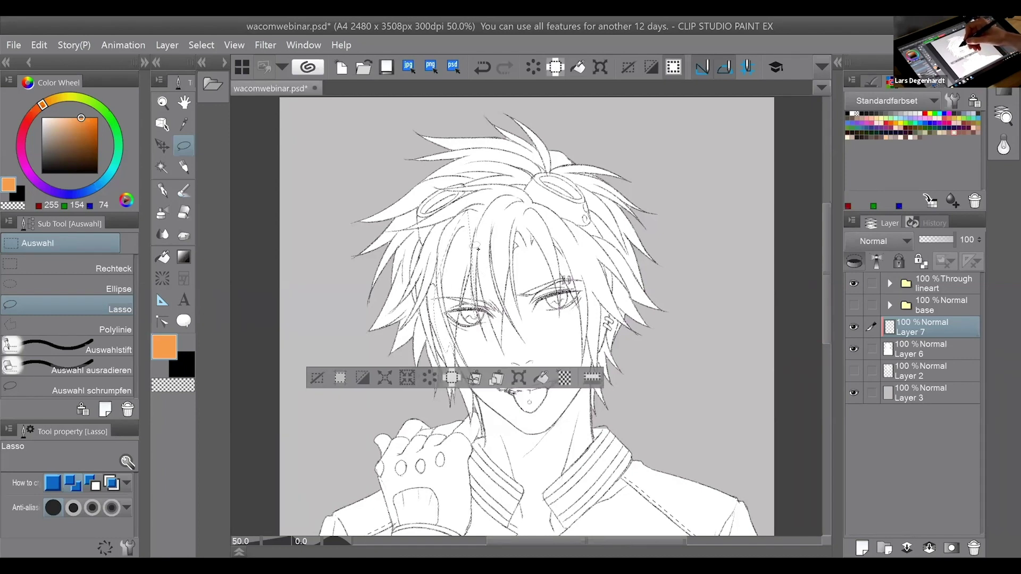
pyautogui.hotkey('ctrl', 'y')
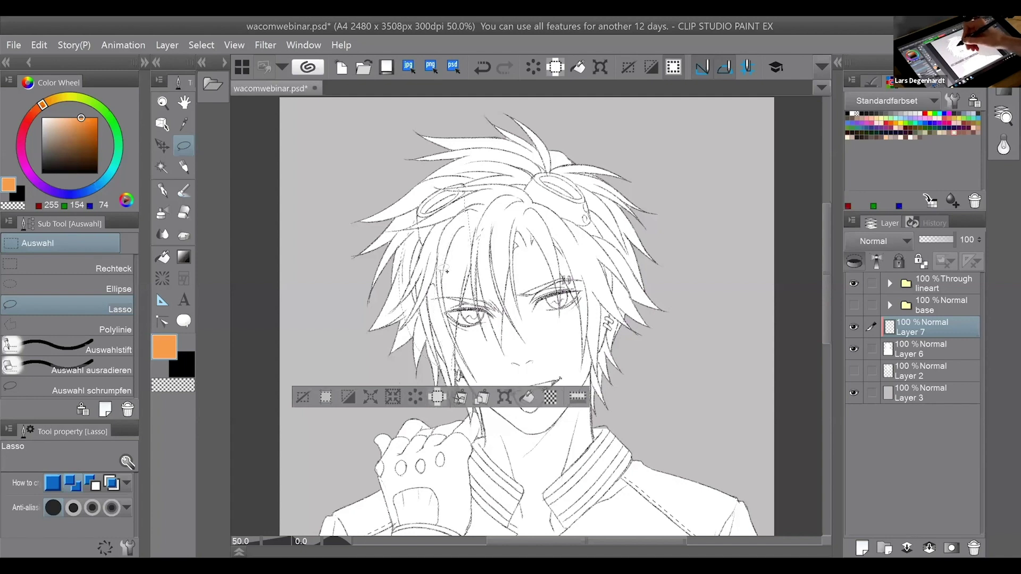
pyautogui.hotkey('ctrl', 'z')
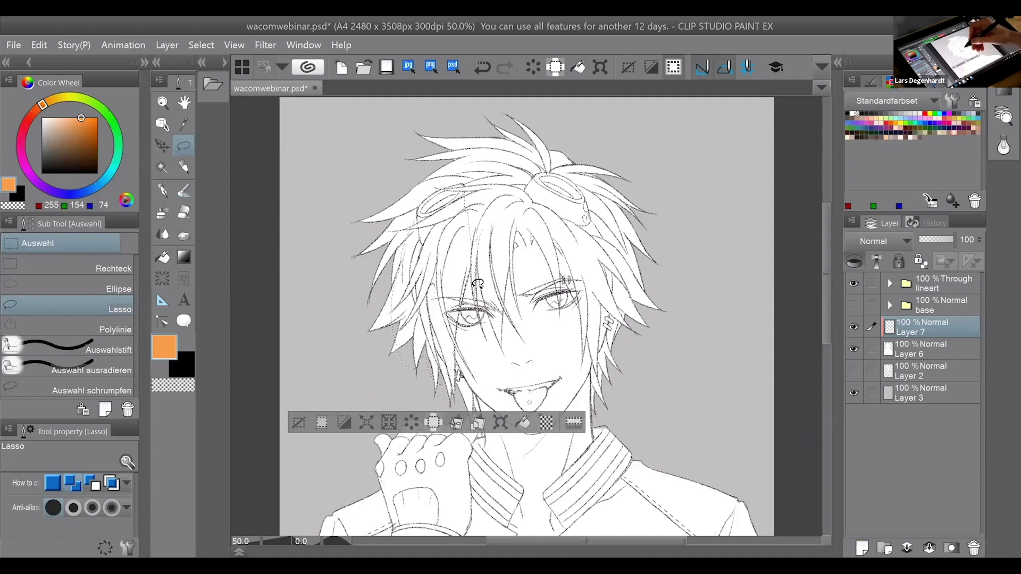
pyautogui.moveTo(508, 289); pyautogui.dragTo(507, 341)
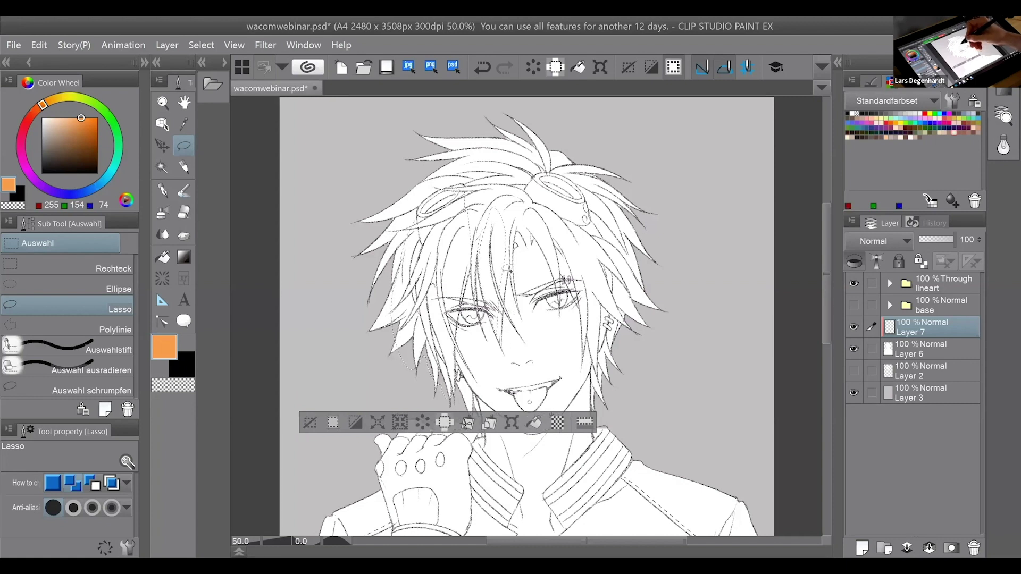
pyautogui.moveTo(508, 224)
pyautogui.mouseDown()
pyautogui.moveTo(509, 301)
pyautogui.moveTo(531, 237)
pyautogui.mouseUp()
pyautogui.hotkey('ctrl', 'z')
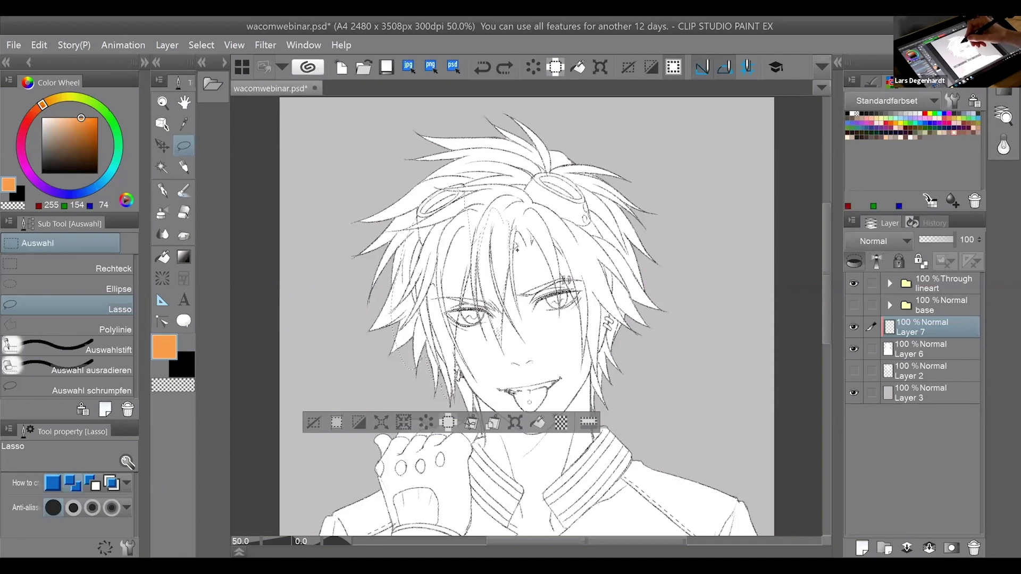
pyautogui.moveTo(519, 290)
pyautogui.mouseDown()
pyautogui.moveTo(537, 227)
pyautogui.moveTo(549, 235)
pyautogui.mouseUp()
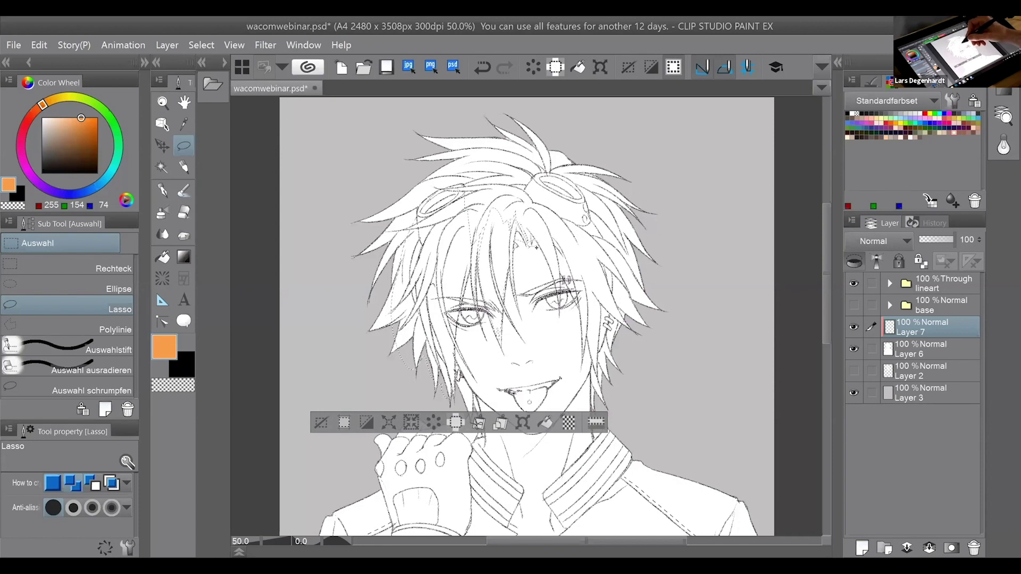
# Add the long fringe strands beside the eye nearest the earrings to the lasso selection.
pyautogui.hotkey('ctrl', 'z')
pyautogui.moveTo(556, 233)
pyautogui.mouseDown()
pyautogui.moveTo(533, 232)
pyautogui.moveTo(566, 288)
pyautogui.mouseUp()
pyautogui.hotkey('ctrl', 'z')
pyautogui.moveTo(554, 219); pyautogui.dragTo(563, 271)
pyautogui.hotkey('ctrl', 'z')
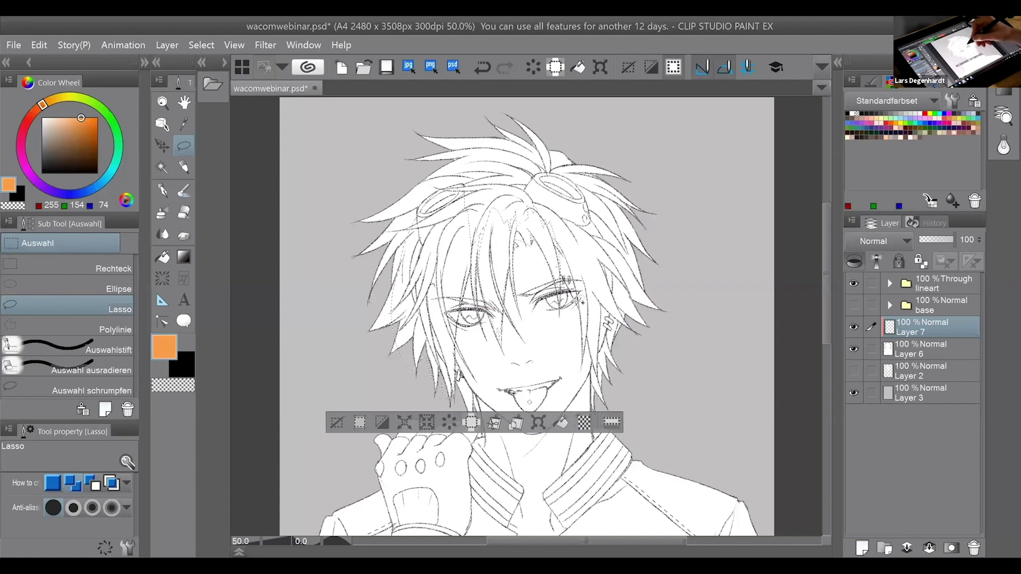
pyautogui.hotkey('ctrl', 'z')
pyautogui.moveTo(570, 234); pyautogui.dragTo(584, 311)
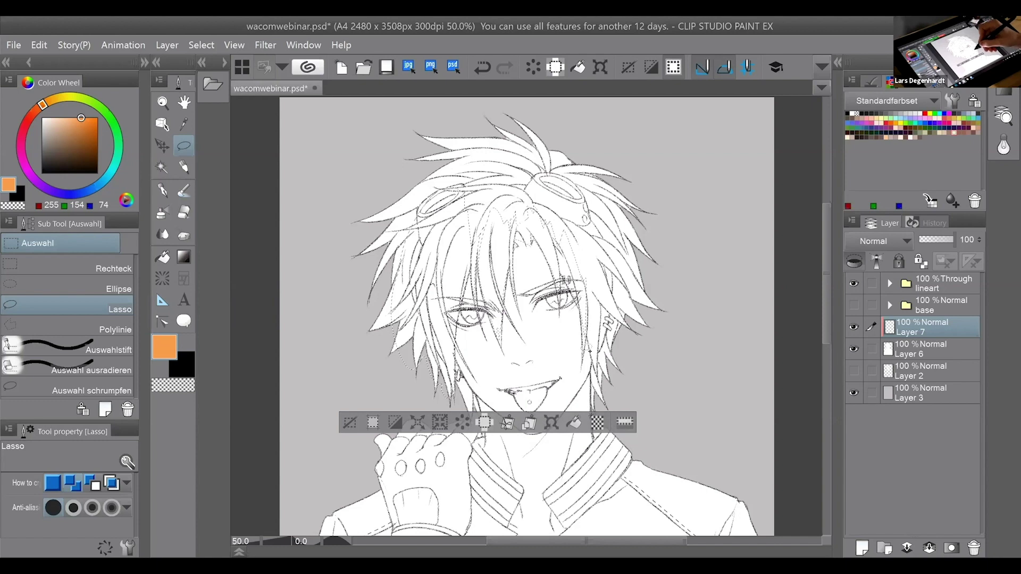
# Extend the selection over the hair around the ear and loosely around the whole outer edge of the hair.
pyautogui.moveTo(604, 290); pyautogui.dragTo(599, 298)
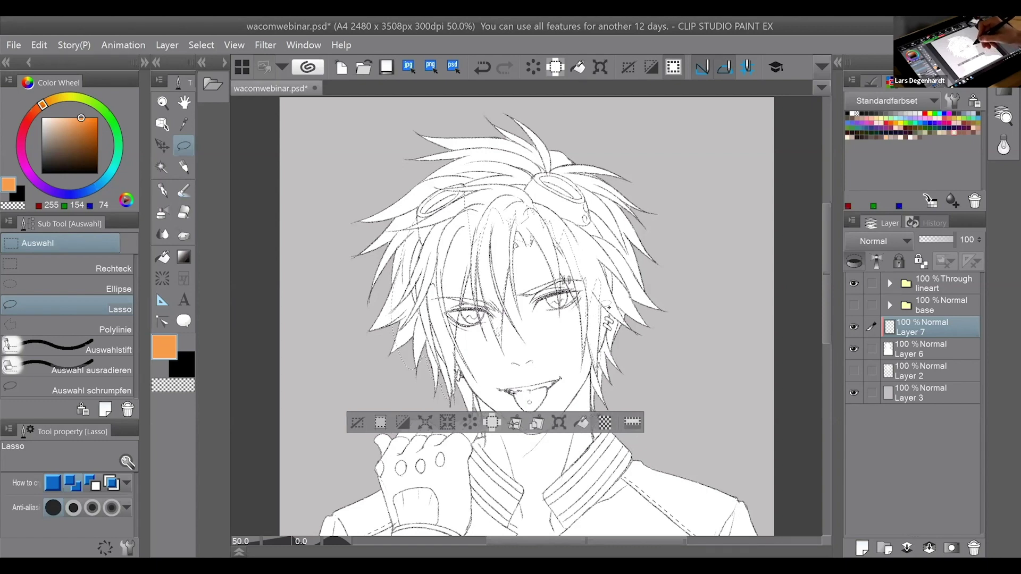
pyautogui.moveTo(638, 332); pyautogui.dragTo(614, 313)
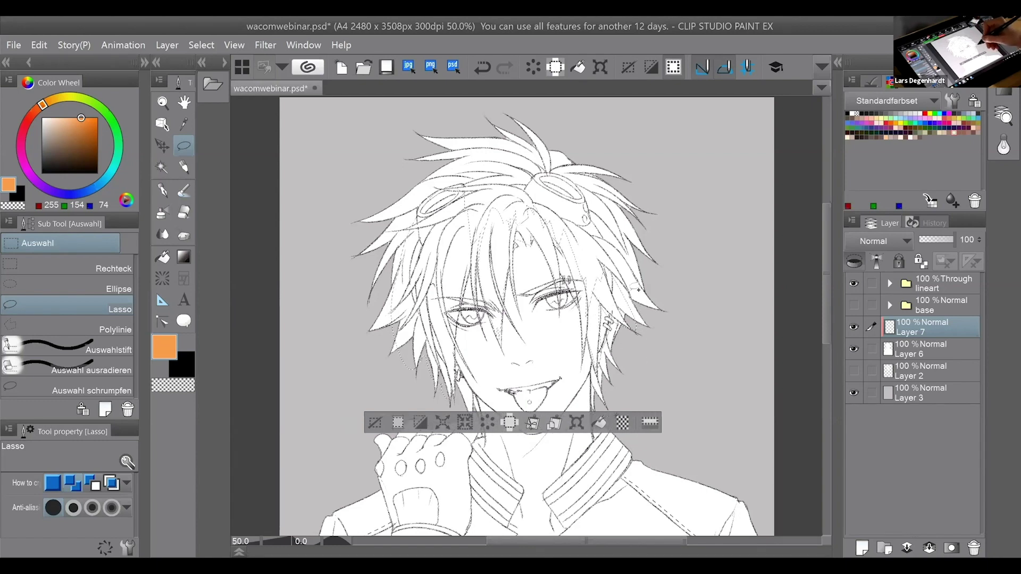
pyautogui.moveTo(624, 366); pyautogui.dragTo(543, 120)
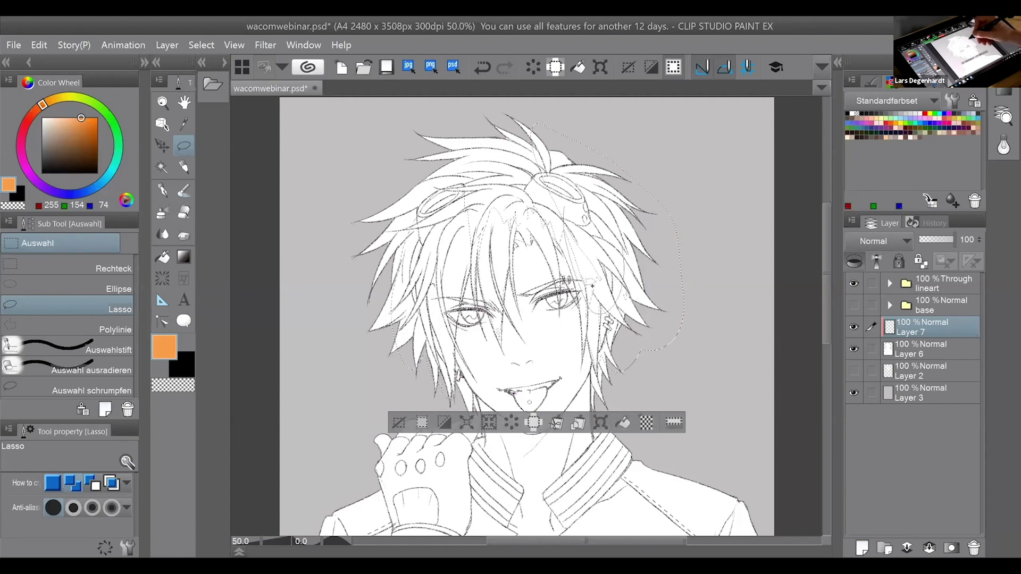
pyautogui.moveTo(532, 125)
pyautogui.mouseDown()
pyautogui.moveTo(472, 114)
pyautogui.moveTo(358, 212)
pyautogui.moveTo(410, 377)
pyautogui.moveTo(434, 410)
pyautogui.moveTo(465, 378)
pyautogui.moveTo(454, 366)
pyautogui.mouseUp()
# Fill the selected hair with grey-brown (RGB 117, 103, 92) and clear the selection.
pyautogui.click(162, 257)
pyautogui.click(54, 148)
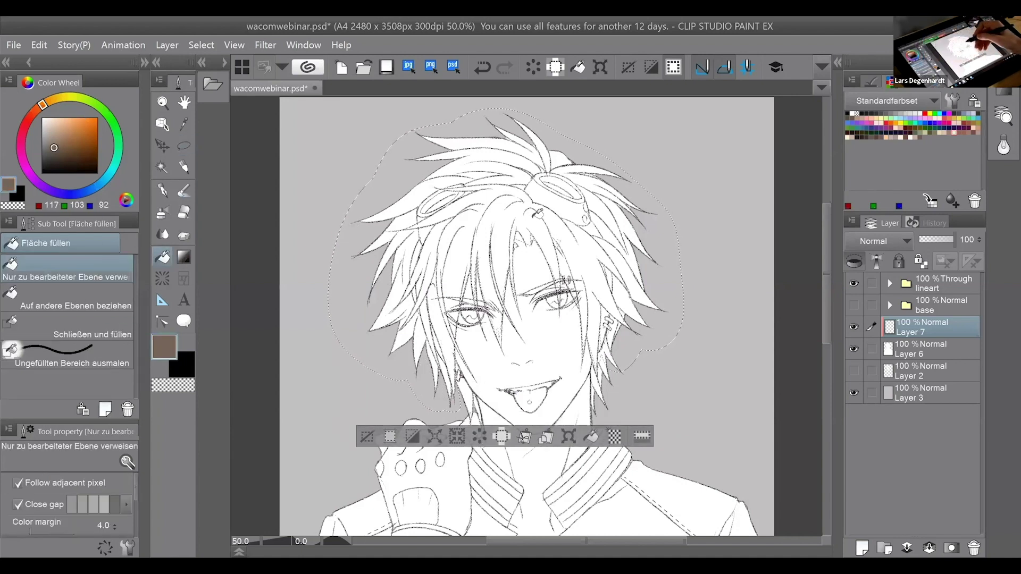
pyautogui.click(538, 214)
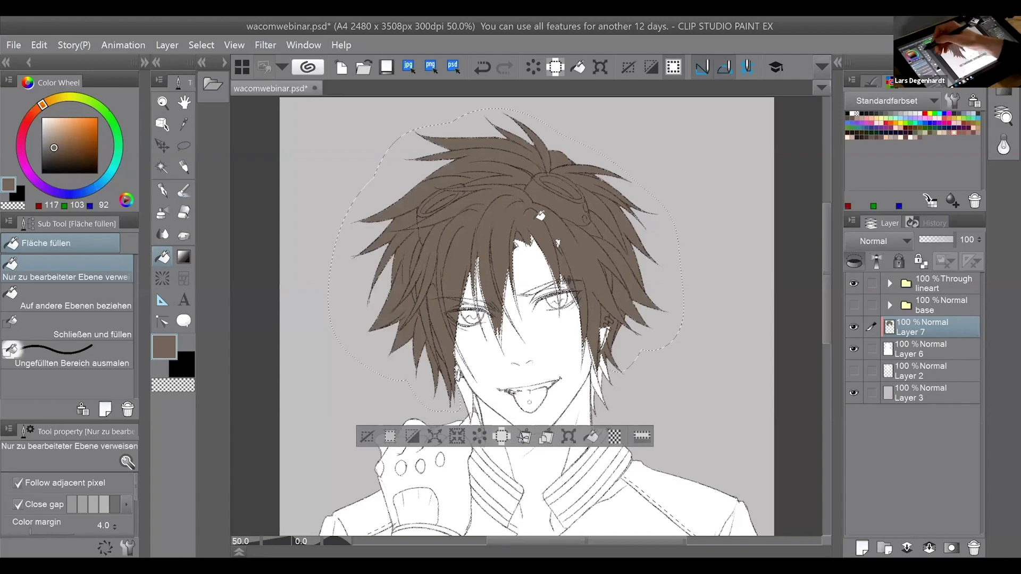
pyautogui.click(183, 145)
pyautogui.click(107, 267)
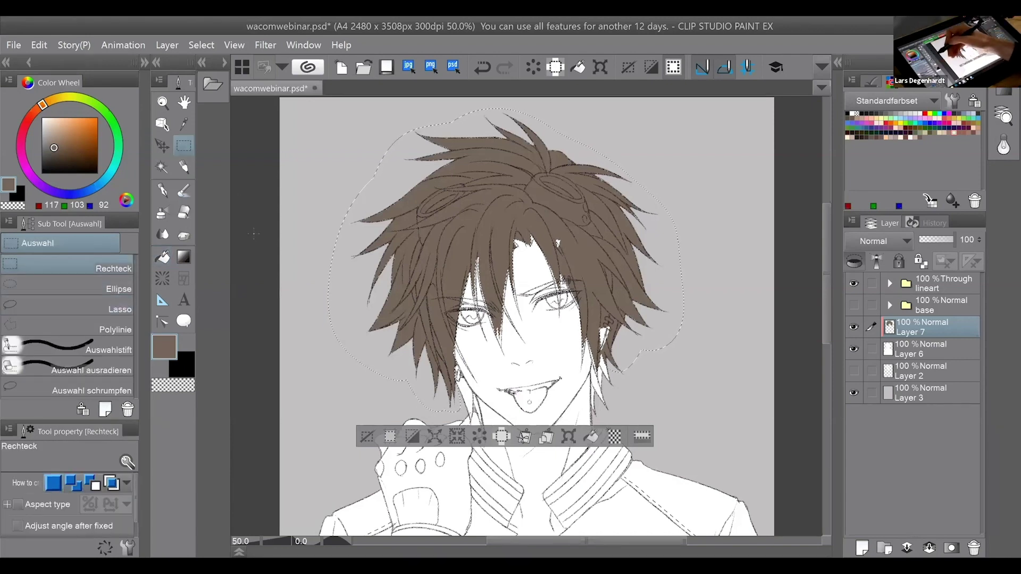
pyautogui.click(254, 233)
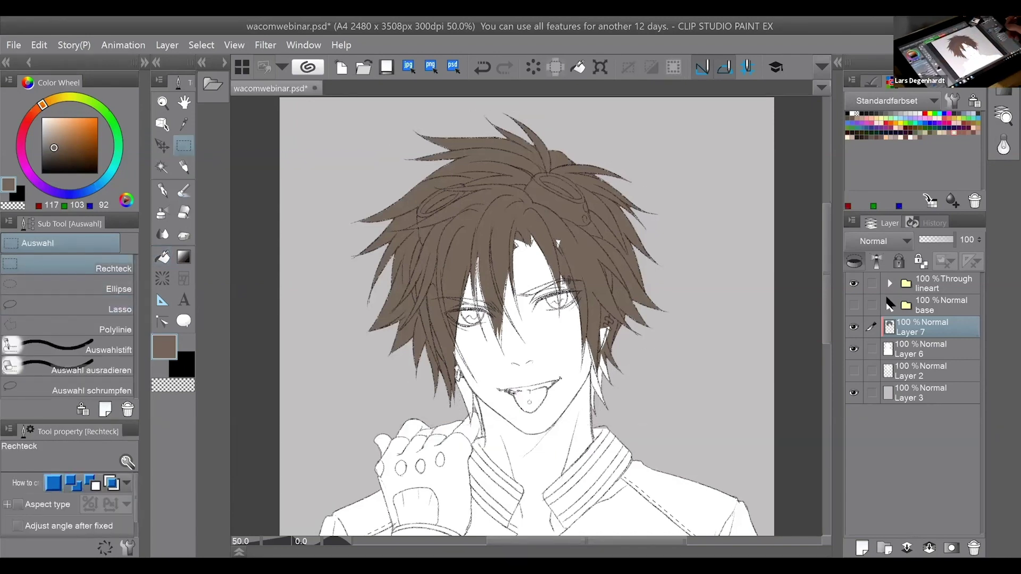
# Compare the hair fill with and without clipping to the white silhouette, leaving the hair layer clipped.
pyautogui.click(855, 261)
pyautogui.click(856, 257)
pyautogui.click(854, 262)
pyautogui.click(853, 263)
pyautogui.click(855, 261)
pyautogui.click(853, 262)
pyautogui.click(855, 263)
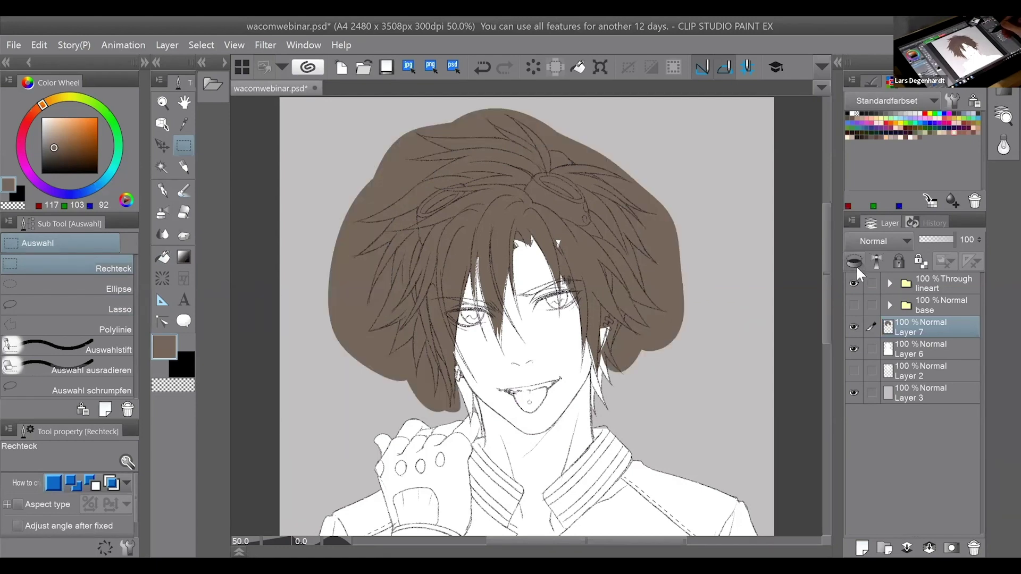
pyautogui.click(856, 326)
pyautogui.click(853, 326)
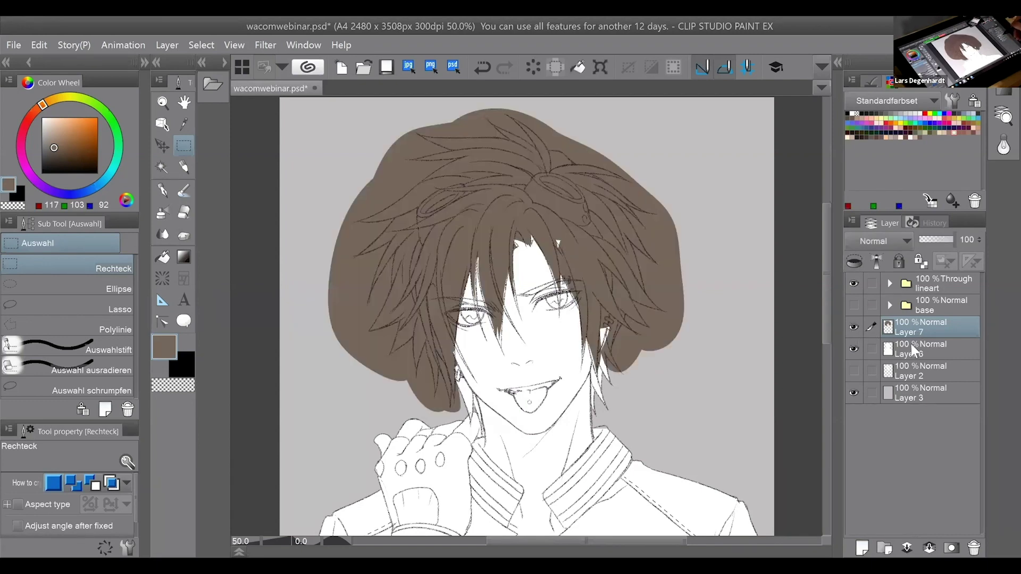
pyautogui.click(907, 343)
pyautogui.click(914, 327)
pyautogui.click(854, 264)
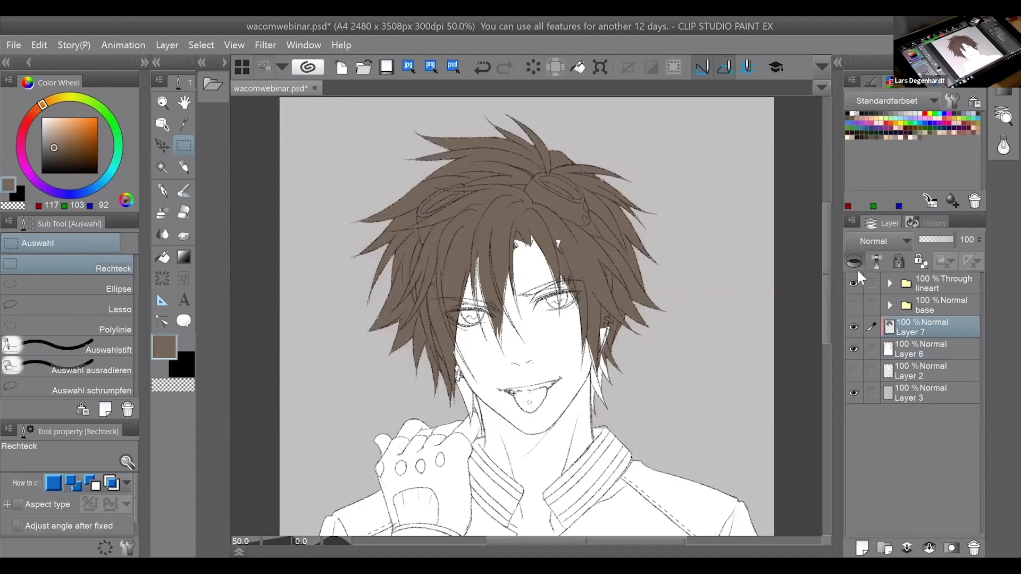
# Hide the new hair colour layer and its white silhouette, and show and expand the prepared base folder.
pyautogui.click(854, 327)
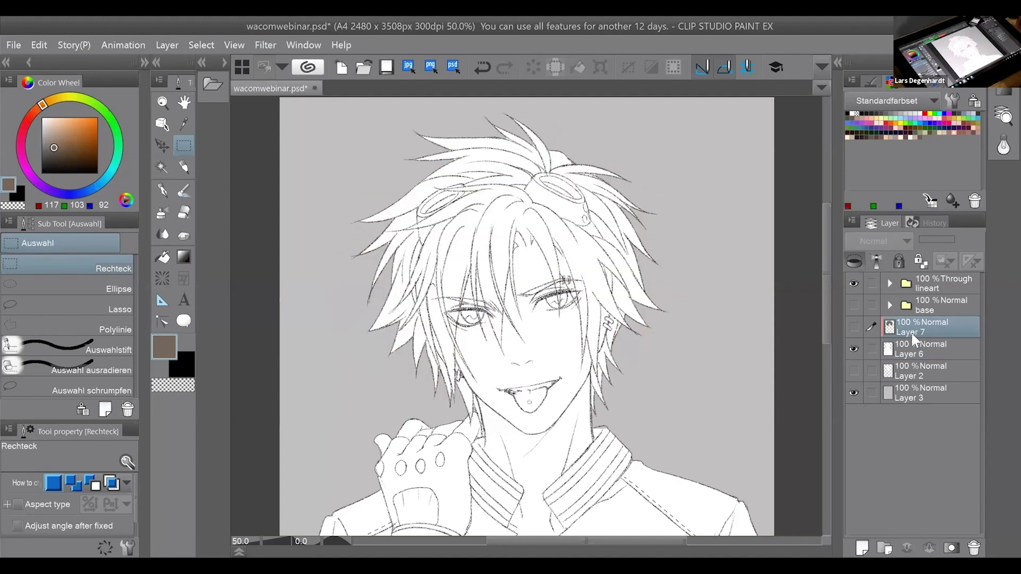
pyautogui.click(854, 348)
pyautogui.click(854, 305)
pyautogui.click(889, 306)
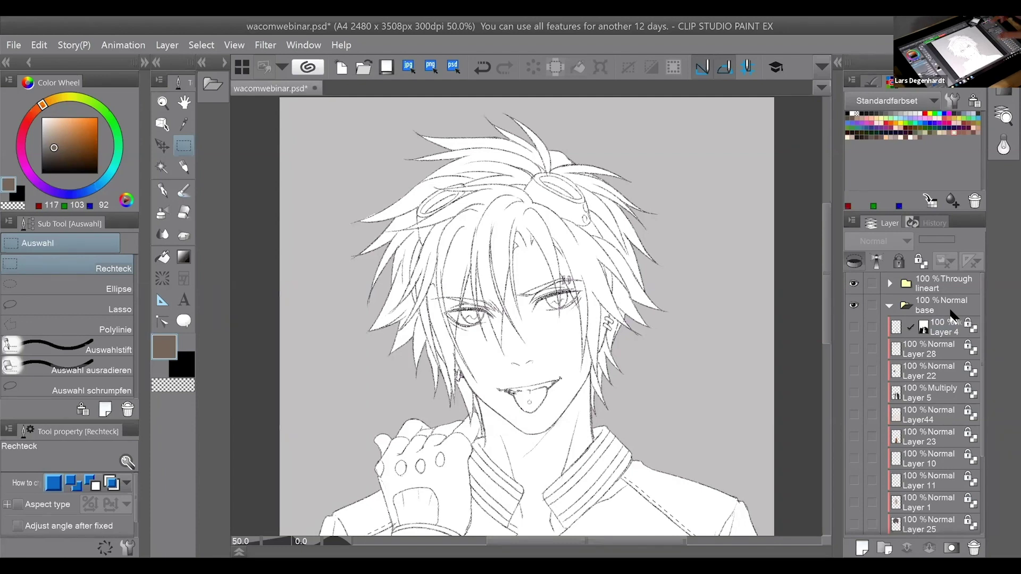
# Show Layer 4, Layer 28, Layer 22, the Multiply Layer 5 and Layer44 in the base folder.
pyautogui.scroll(-1, 526, 316)
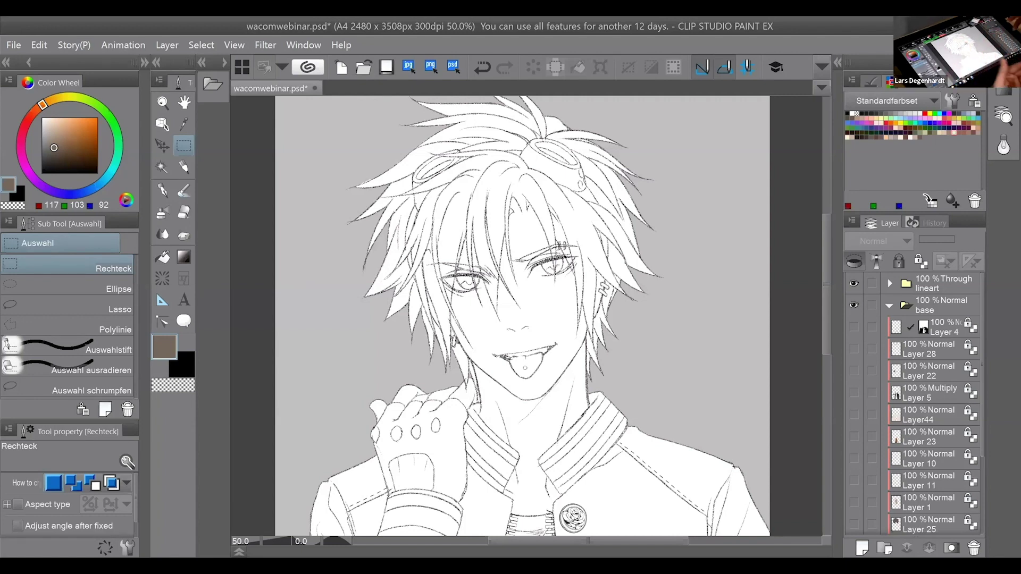
pyautogui.click(858, 328)
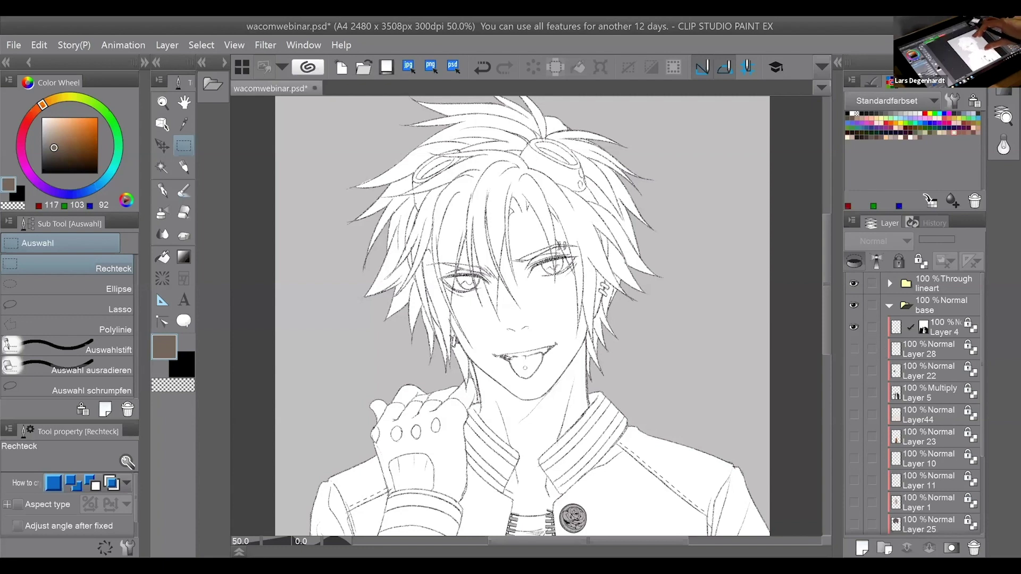
pyautogui.hotkey('ctrl', '-')
pyautogui.click(854, 348)
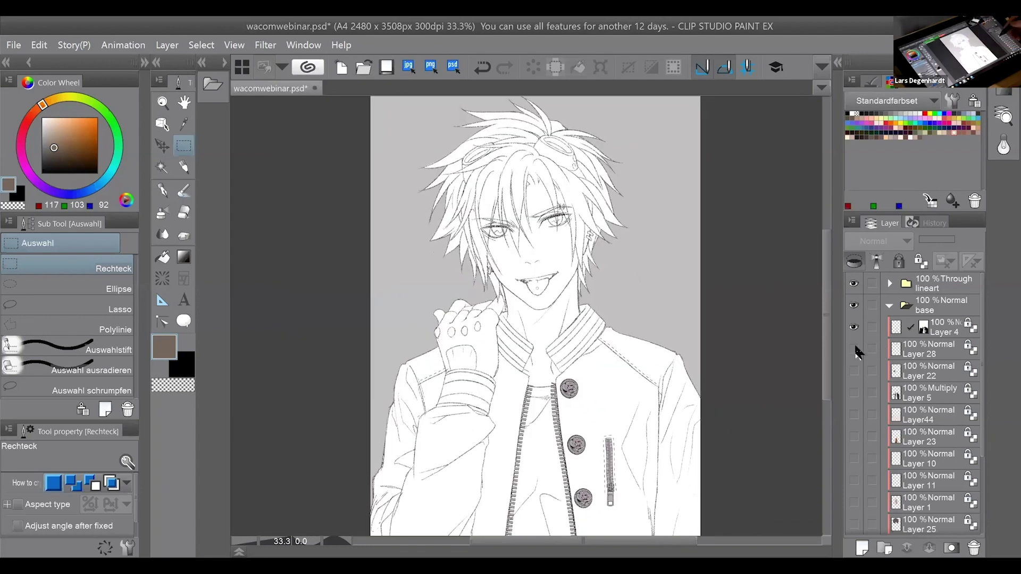
pyautogui.click(855, 371)
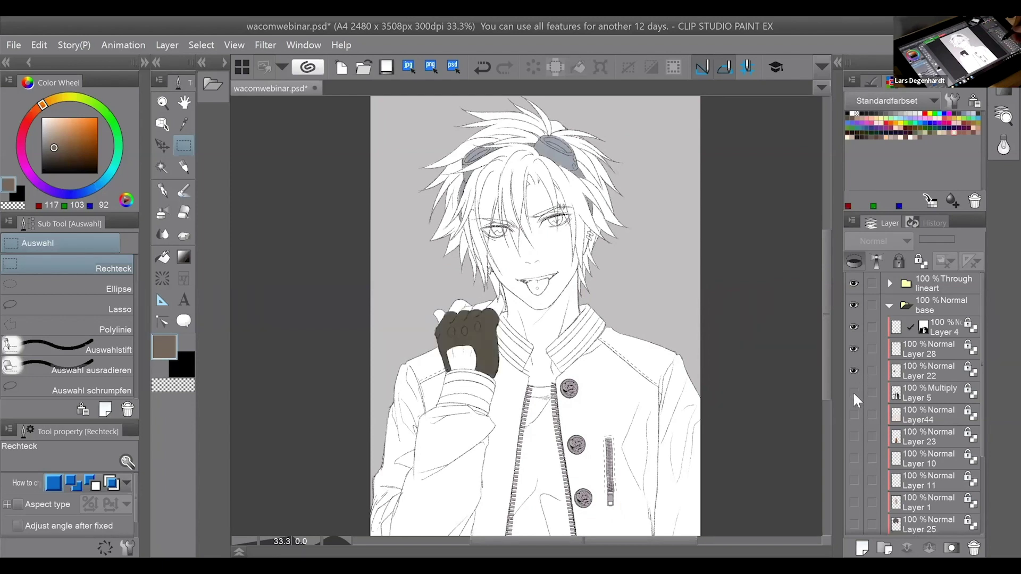
pyautogui.click(854, 392)
pyautogui.click(853, 414)
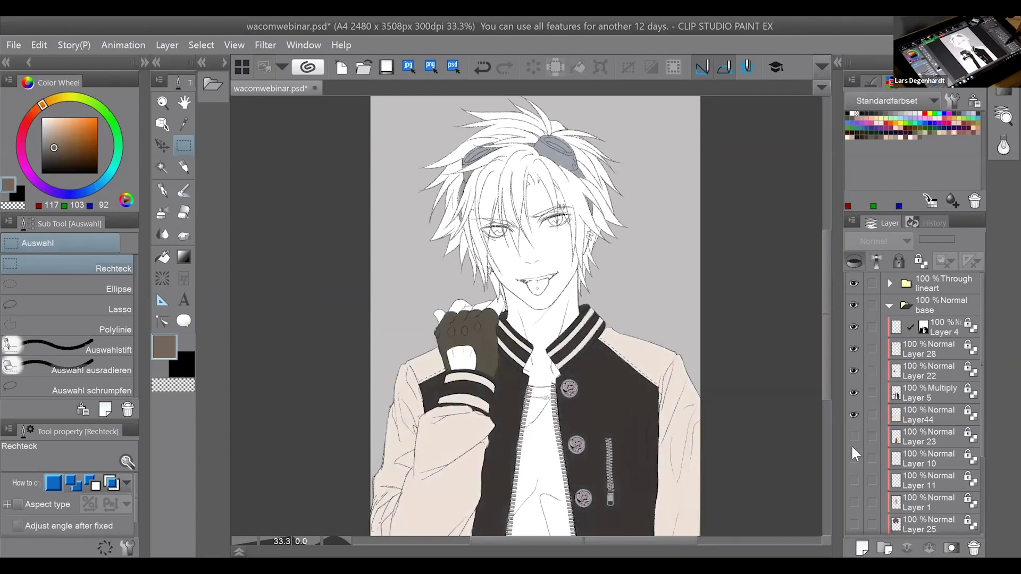
# Show the shirt, eye, tongue, skin and hair colours on Layers 23, 10, 11, 1 and 25.
pyautogui.click(853, 436)
pyautogui.click(853, 459)
pyautogui.click(853, 480)
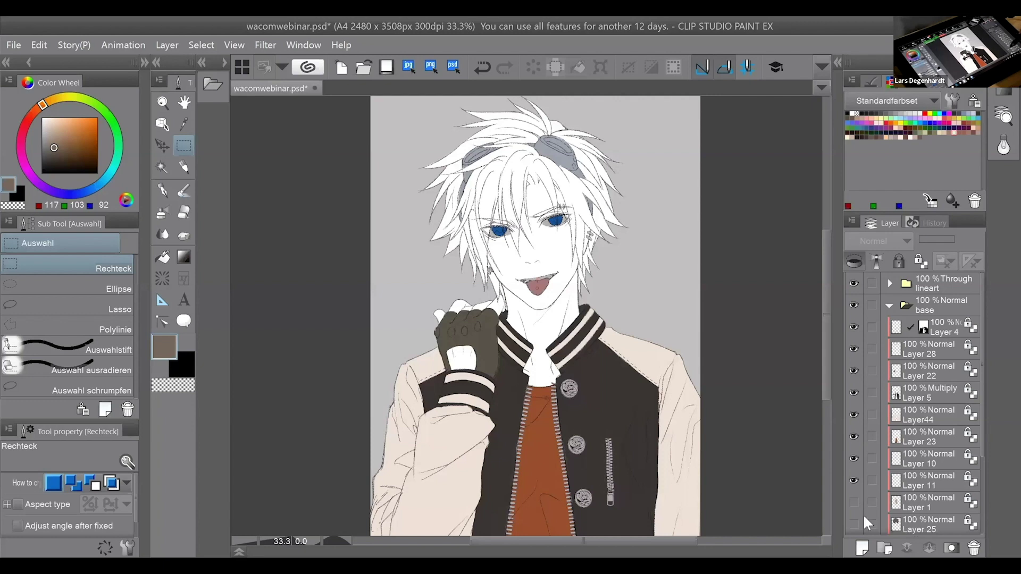
pyautogui.click(854, 503)
pyautogui.scroll(-2, 978, 452)
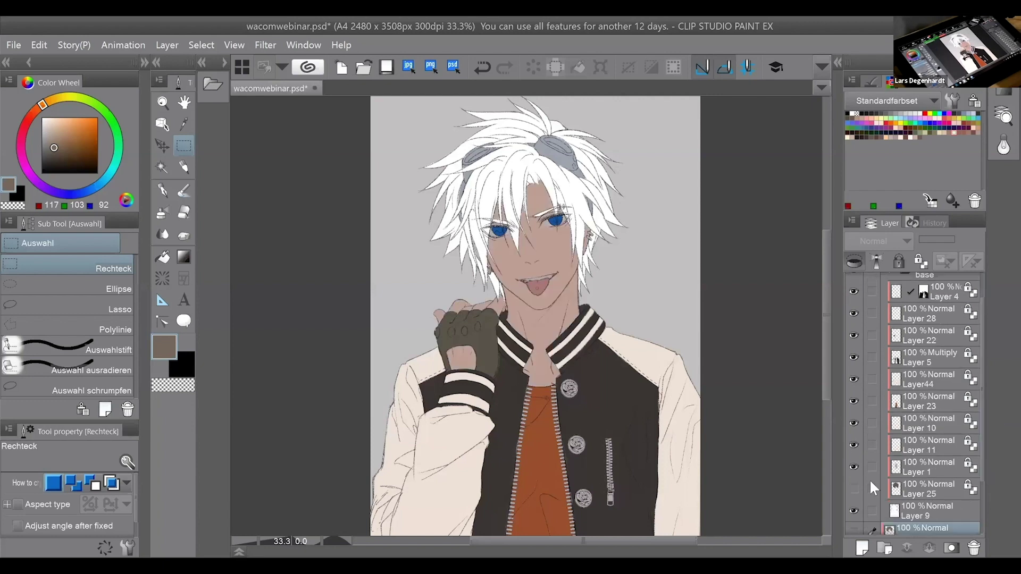
pyautogui.click(854, 488)
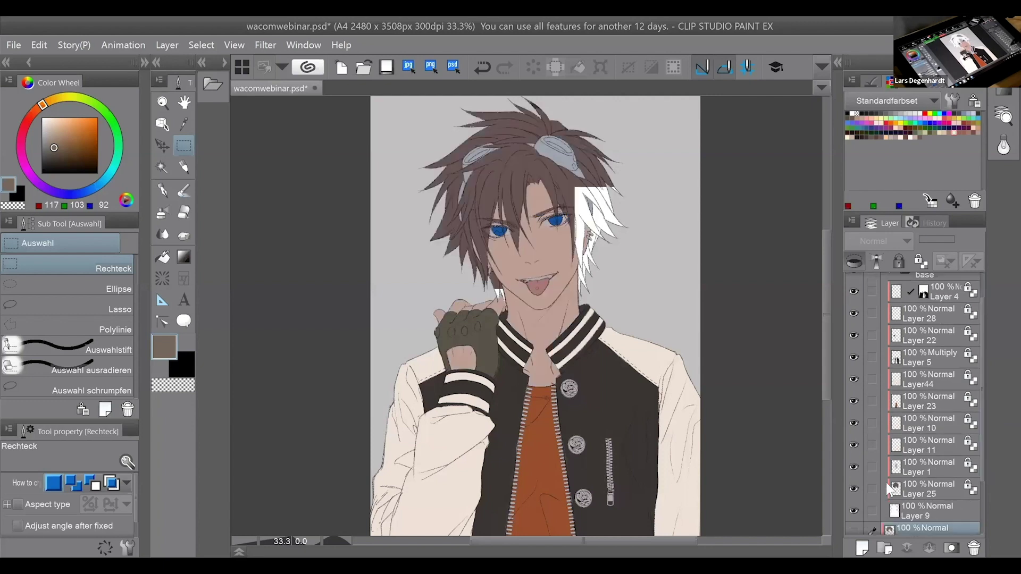
# Select the base folder's silhouette on Layer 9, and make the skin colour on Layer 1 the active layer.
pyautogui.click(943, 510)
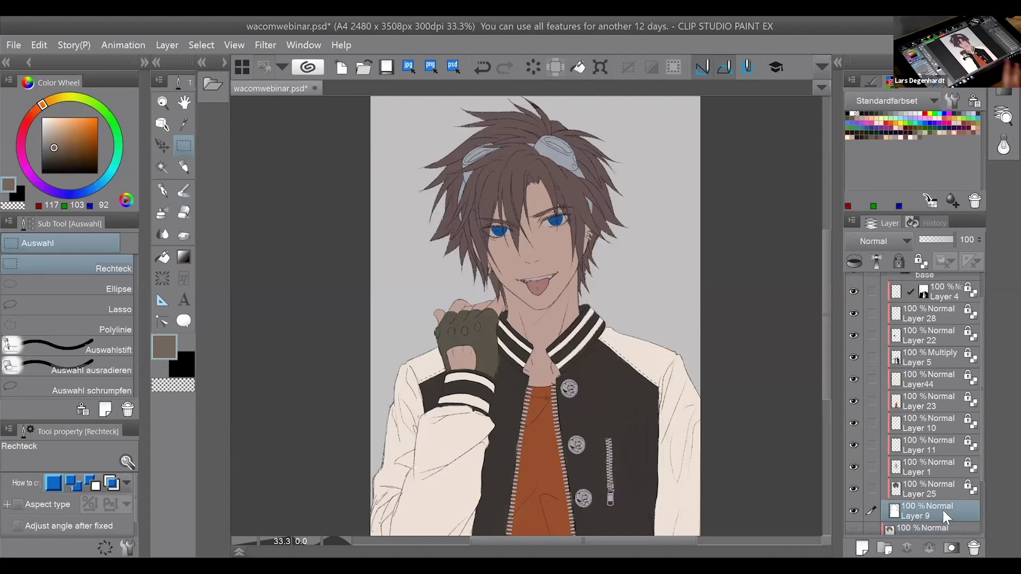
pyautogui.scroll(-3, 980, 478)
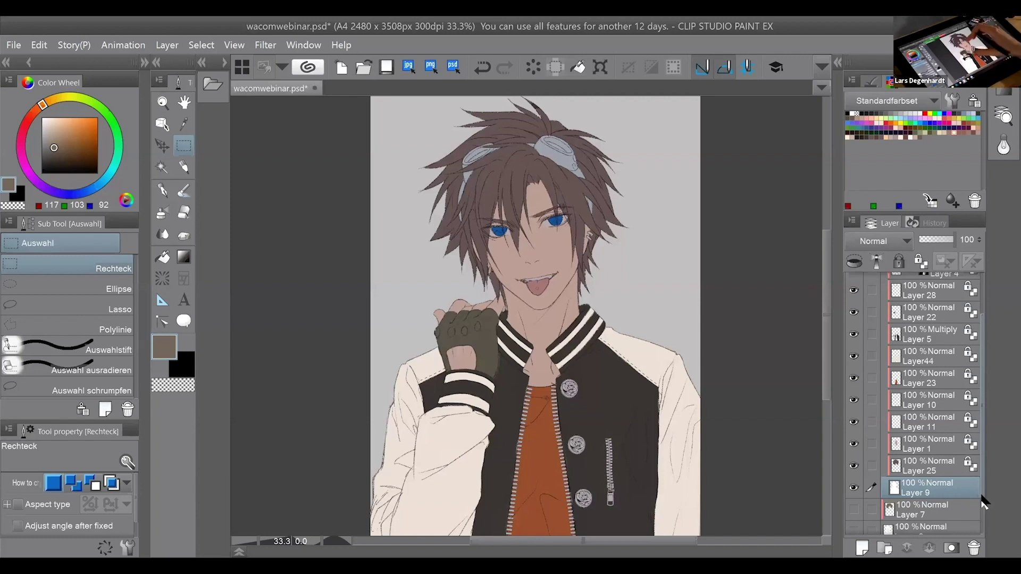
pyautogui.moveTo(532, 292); pyautogui.dragTo(546, 347)
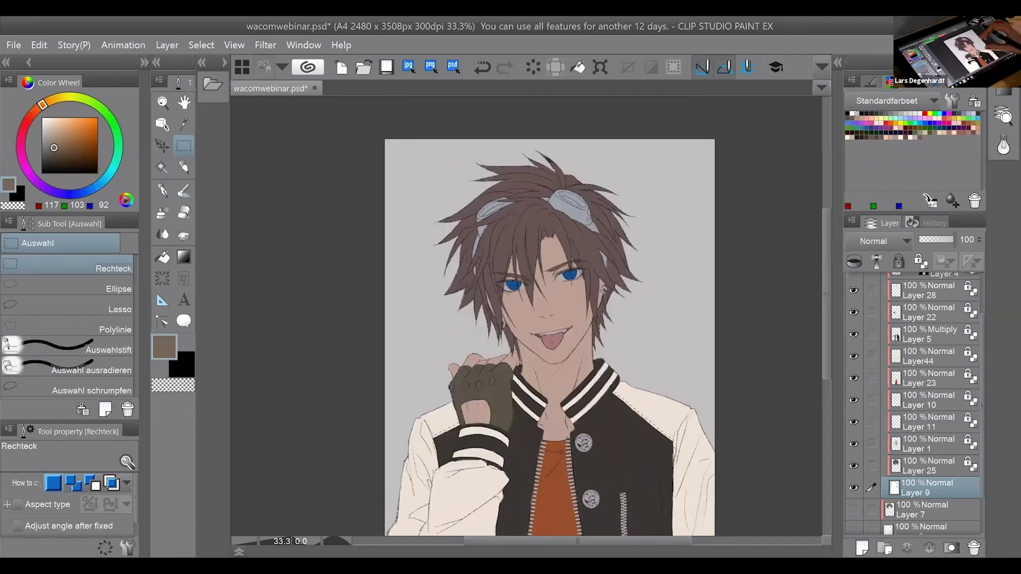
pyautogui.scroll(3, 526, 317)
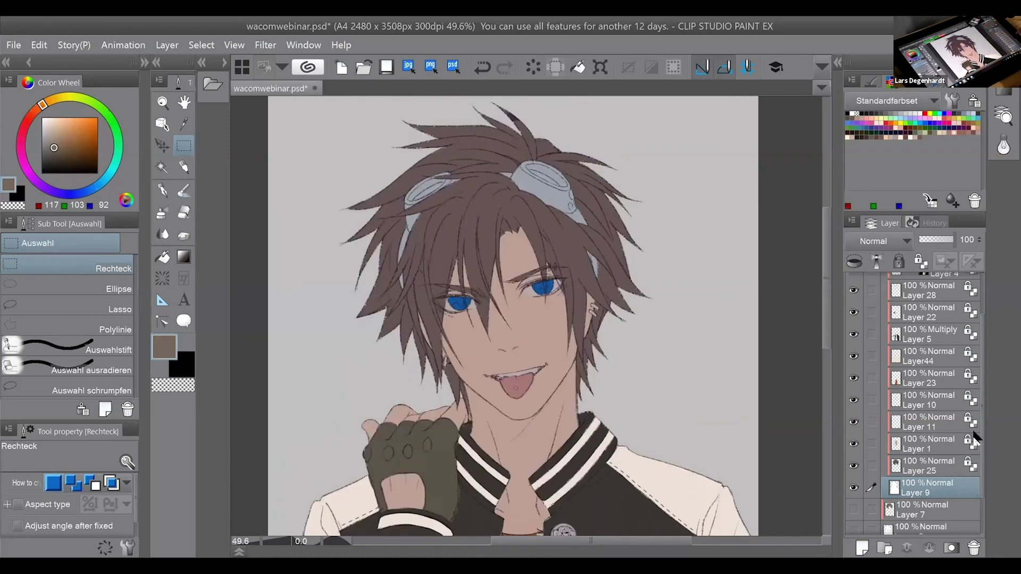
pyautogui.click(945, 447)
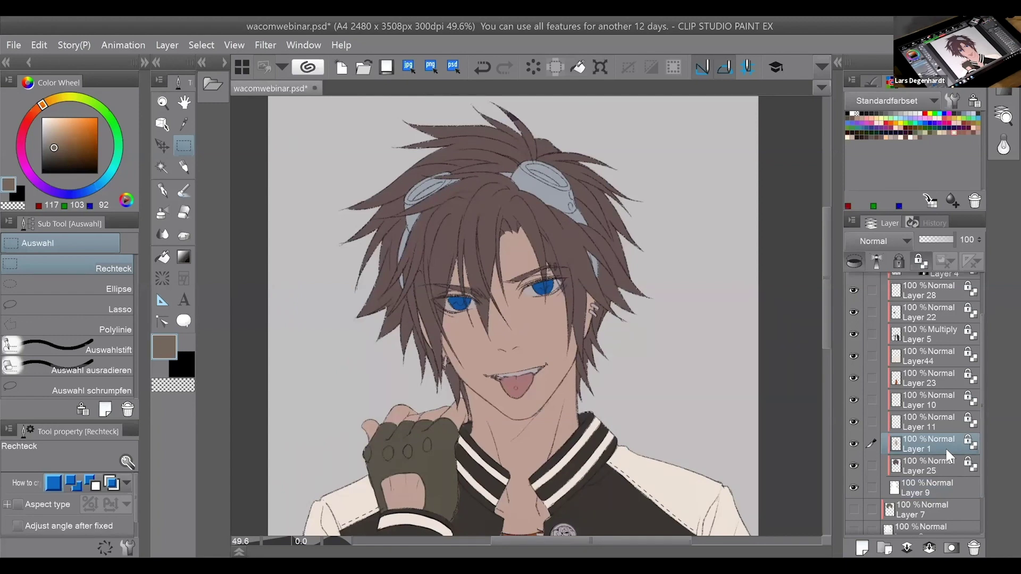
# Choose the Mapping Stift pen and add a new layer directly above the skin colour on Layer 1.
pyautogui.scroll(-2, 527, 315)
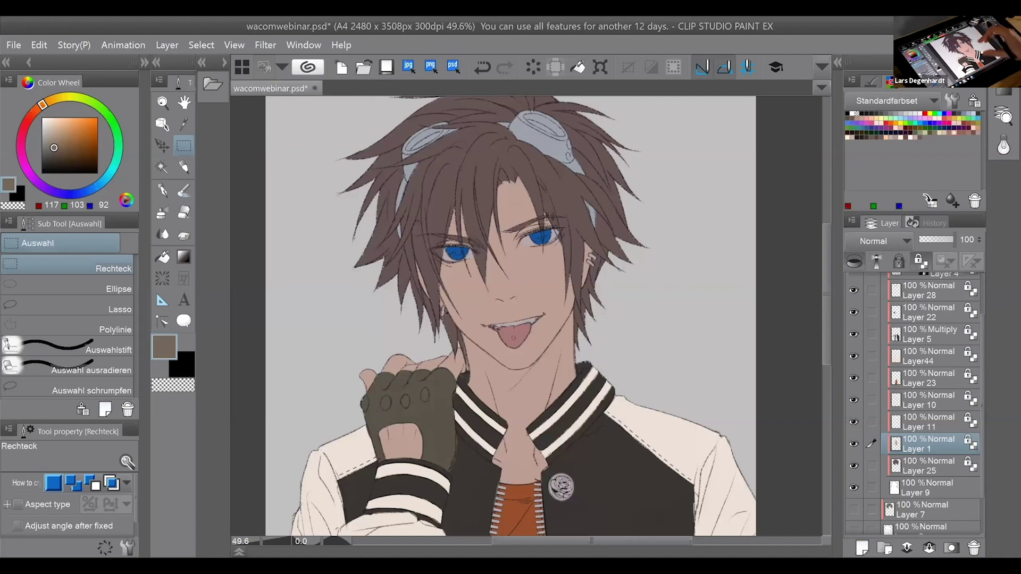
pyautogui.moveTo(611, 239); pyautogui.dragTo(620, 258)
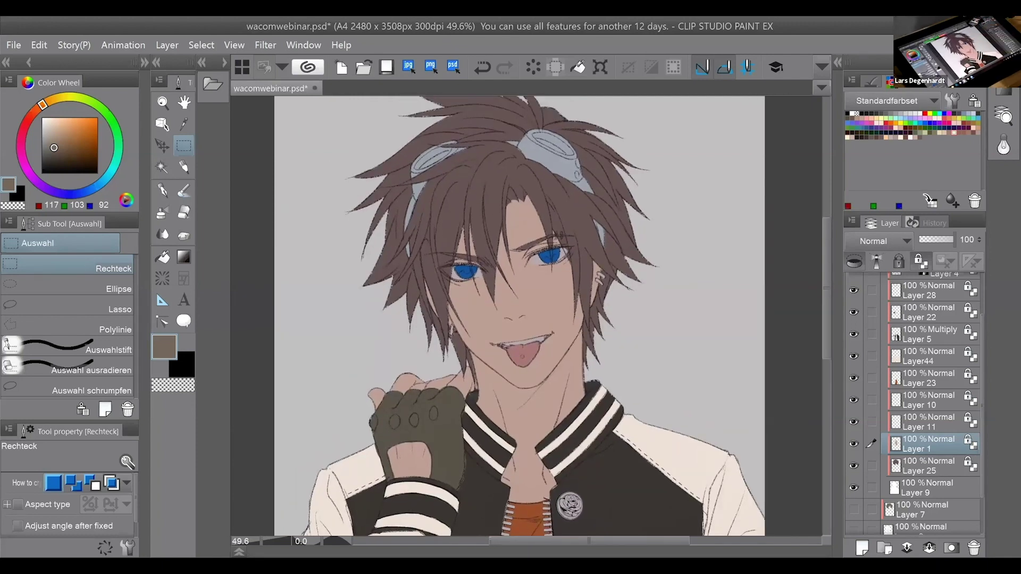
pyautogui.moveTo(611, 266)
pyautogui.mouseDown()
pyautogui.moveTo(604, 220)
pyautogui.moveTo(617, 270)
pyautogui.mouseUp()
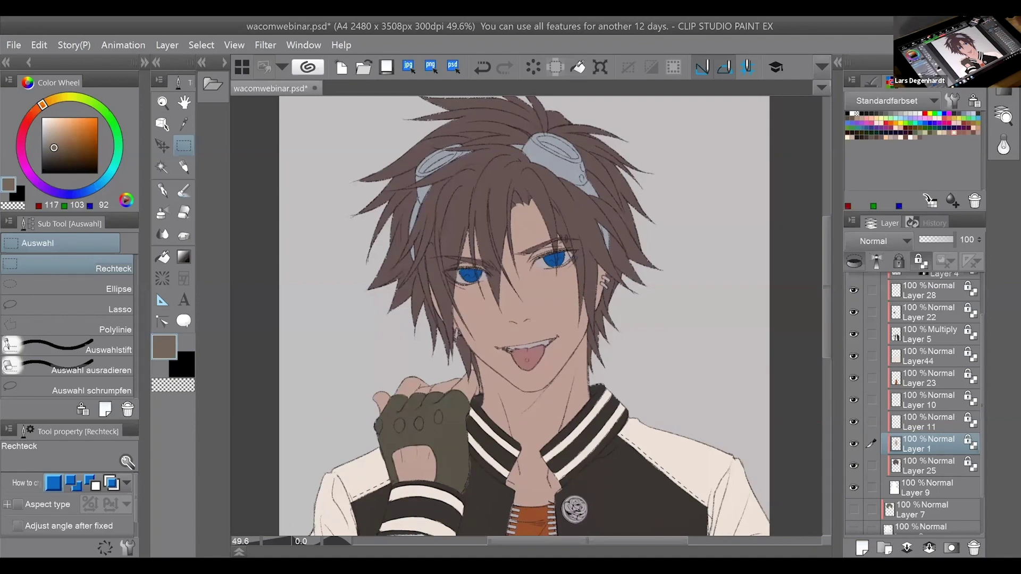
pyautogui.click(170, 188)
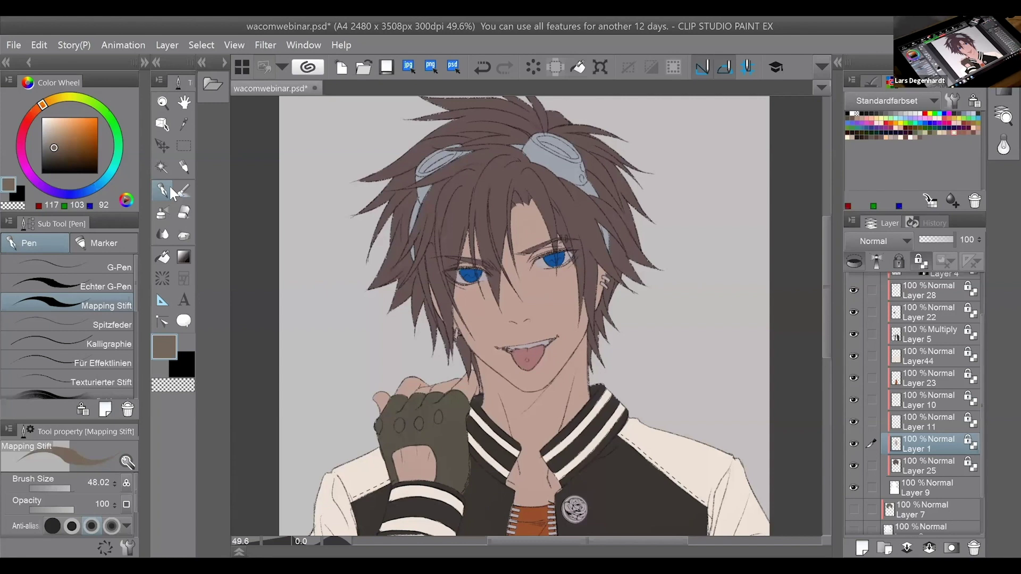
pyautogui.click(866, 542)
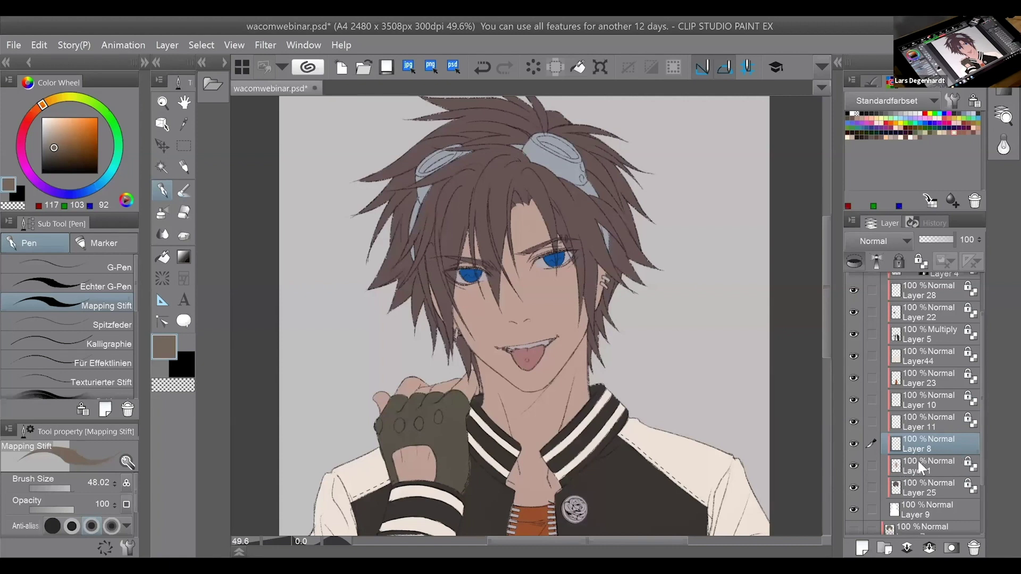
# Create a selection from the skin colour on Layer 1 and make the new layer above it active.
pyautogui.rightClick(928, 469)
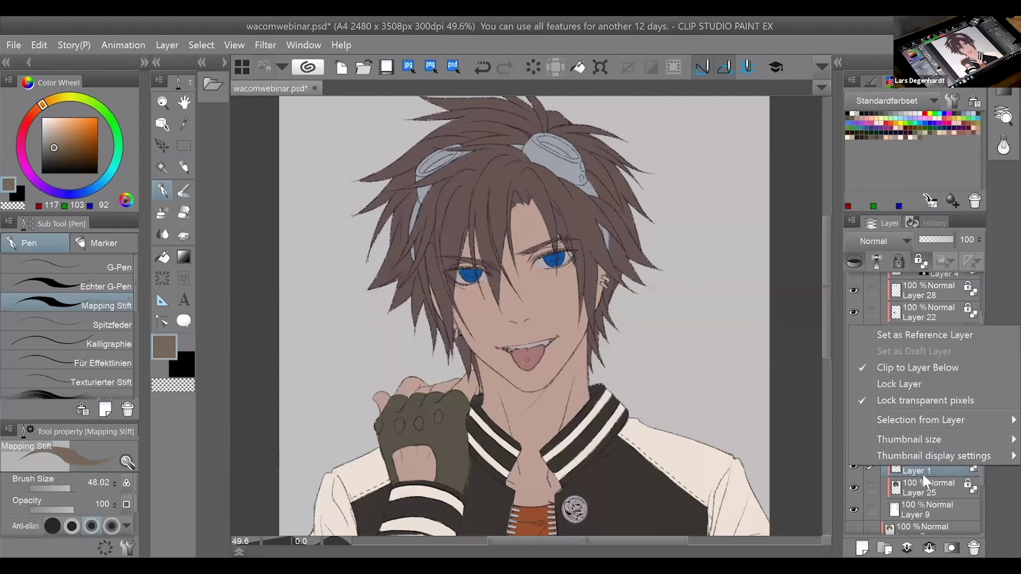
pyautogui.moveTo(902, 464)
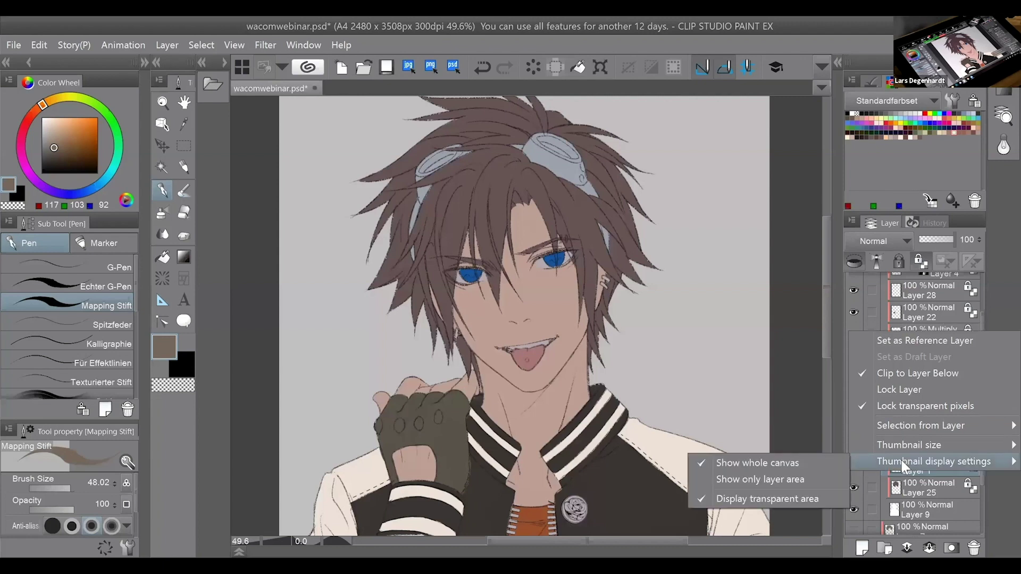
pyautogui.click(934, 476)
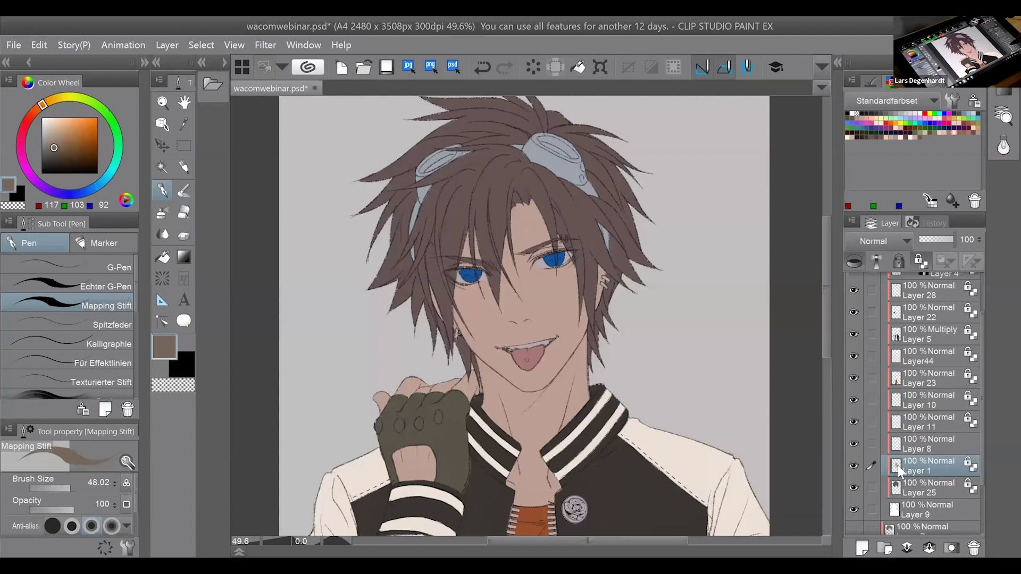
pyautogui.rightClick(898, 470)
pyautogui.moveTo(939, 420)
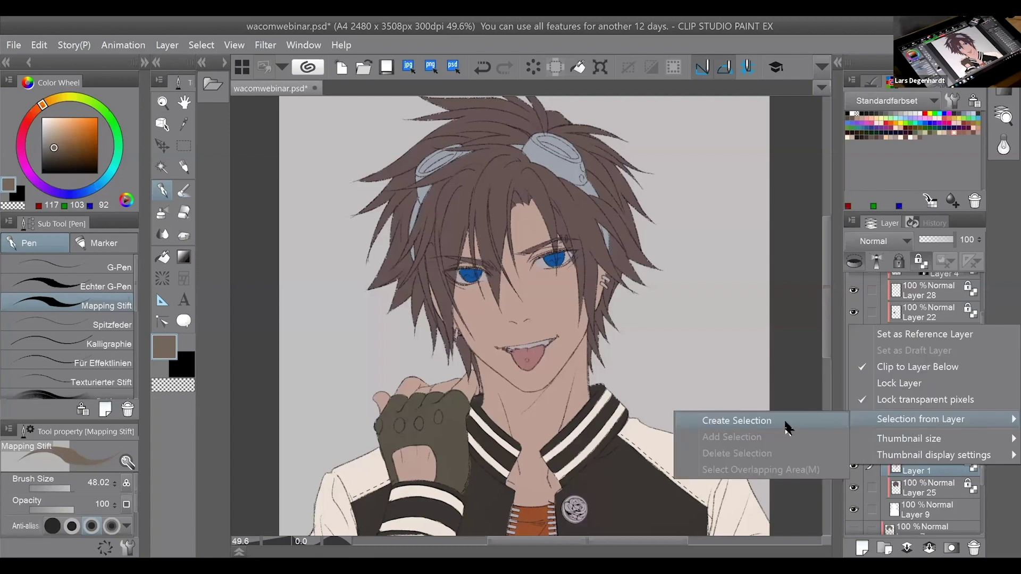
pyautogui.click(736, 421)
pyautogui.click(942, 437)
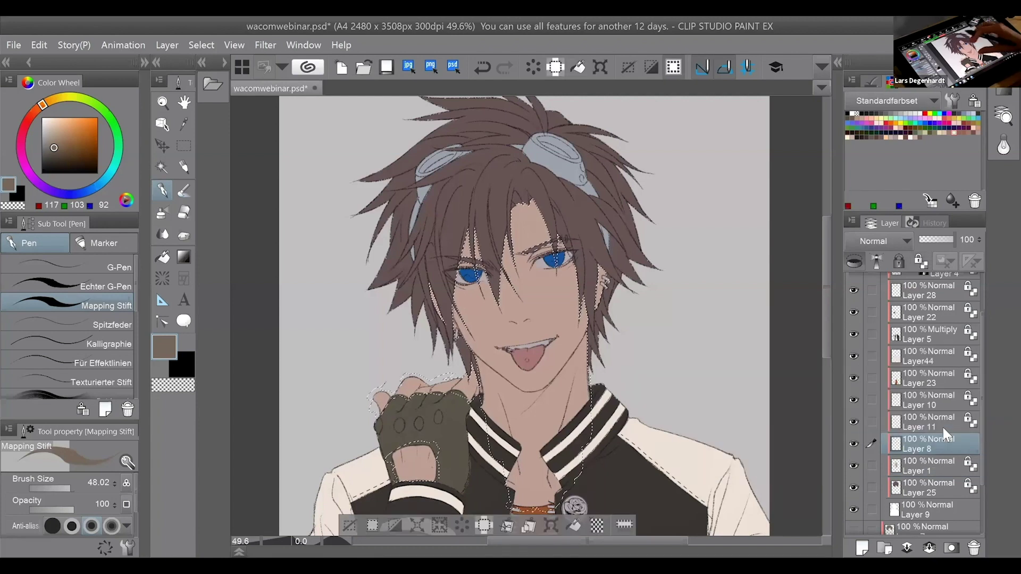
# Paint shadows along the face, under the nose and on the neck in reddish brown (159, 122, 114) at brush size 16.64.
pyautogui.scroll(-1, 524, 316)
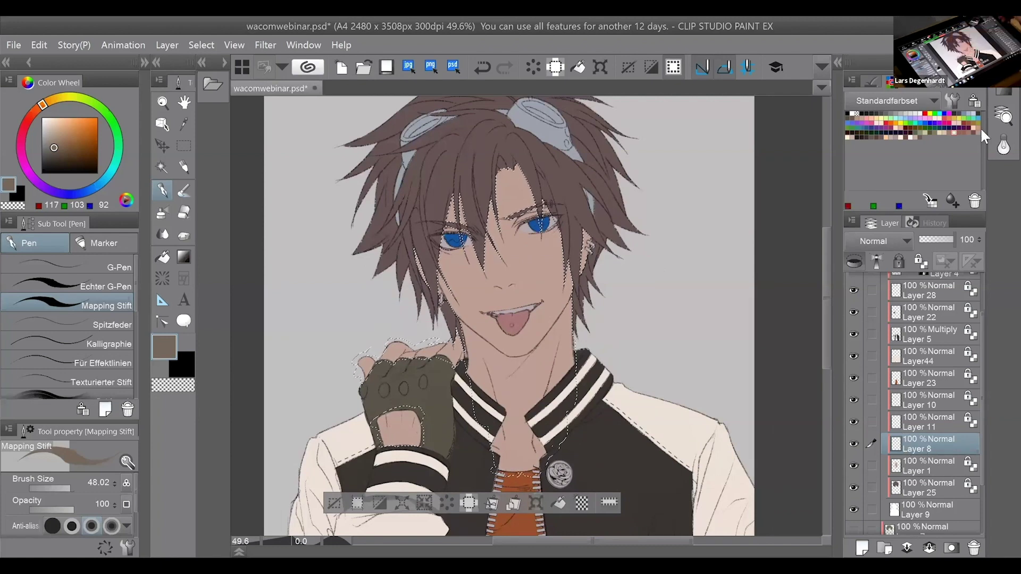
pyautogui.click(967, 132)
pyautogui.moveTo(59, 481); pyautogui.dragTo(64, 484)
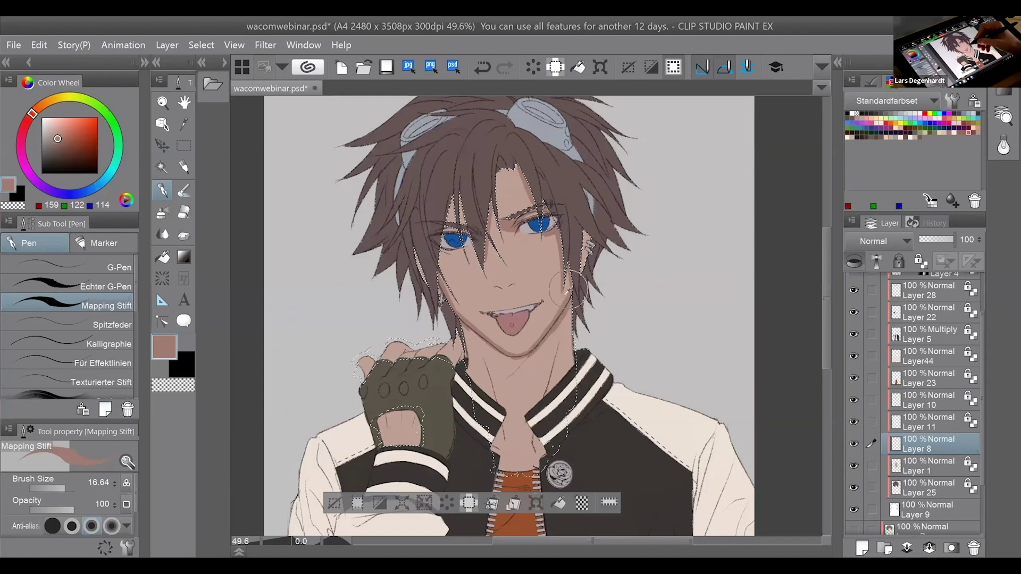
pyautogui.moveTo(567, 318)
pyautogui.mouseDown()
pyautogui.moveTo(548, 404)
pyautogui.moveTo(530, 393)
pyautogui.moveTo(544, 349)
pyautogui.moveTo(512, 373)
pyautogui.moveTo(551, 337)
pyautogui.moveTo(522, 375)
pyautogui.moveTo(500, 376)
pyautogui.moveTo(500, 359)
pyautogui.moveTo(532, 359)
pyautogui.moveTo(514, 370)
pyautogui.moveTo(464, 329)
pyautogui.moveTo(503, 351)
pyautogui.mouseUp()
pyautogui.moveTo(487, 388)
pyautogui.mouseDown()
pyautogui.moveTo(505, 364)
pyautogui.moveTo(465, 373)
pyautogui.moveTo(501, 438)
pyautogui.moveTo(495, 396)
pyautogui.moveTo(524, 379)
pyautogui.moveTo(546, 410)
pyautogui.moveTo(573, 318)
pyautogui.moveTo(523, 410)
pyautogui.moveTo(534, 411)
pyautogui.moveTo(496, 413)
pyautogui.moveTo(500, 433)
pyautogui.moveTo(558, 419)
pyautogui.mouseUp()
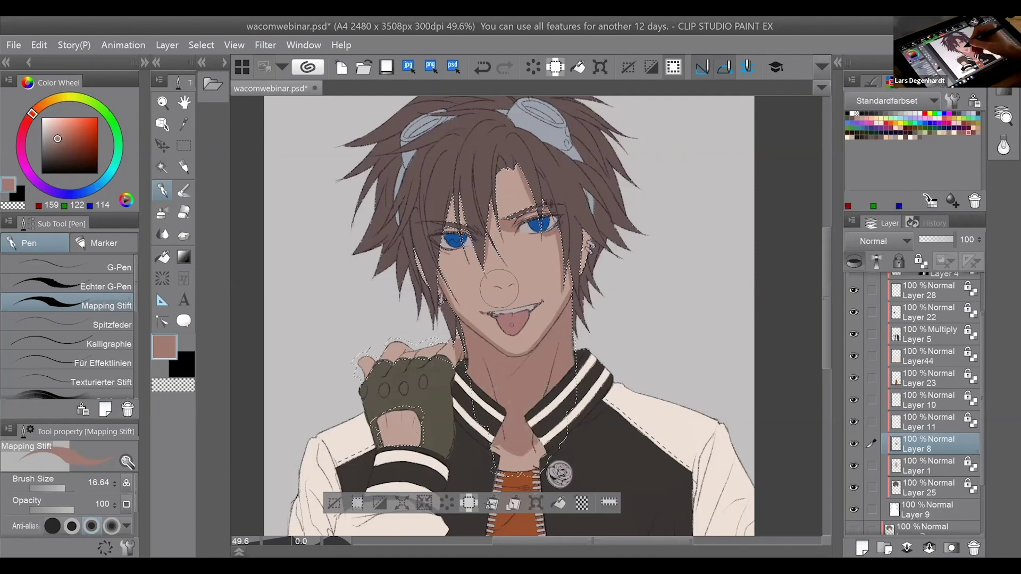
pyautogui.moveTo(496, 287)
pyautogui.mouseDown()
pyautogui.moveTo(513, 284)
pyautogui.moveTo(495, 289)
pyautogui.moveTo(506, 289)
pyautogui.mouseUp()
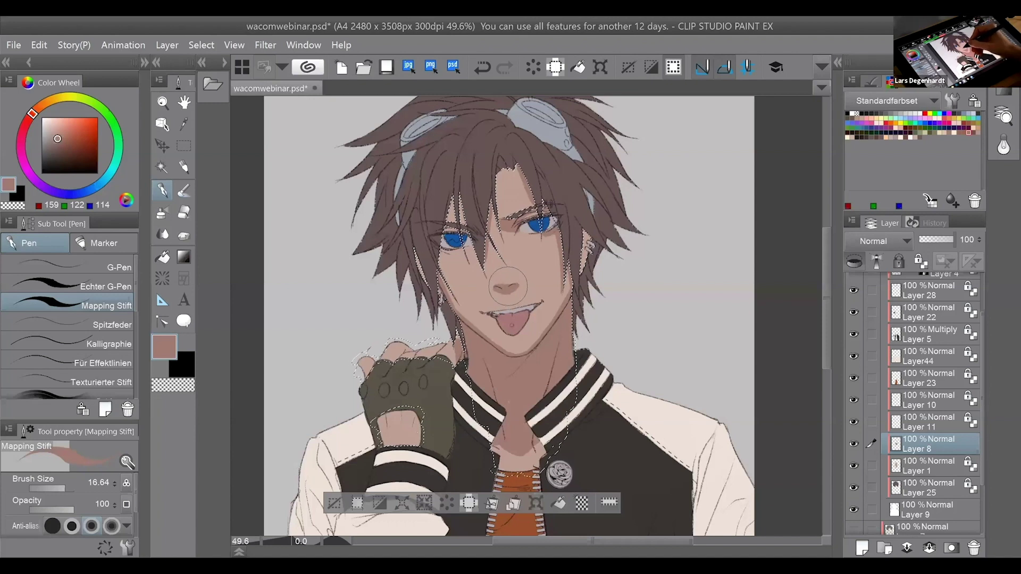
pyautogui.keyDown('alt'); pyautogui.click(538, 271); pyautogui.keyUp('alt')
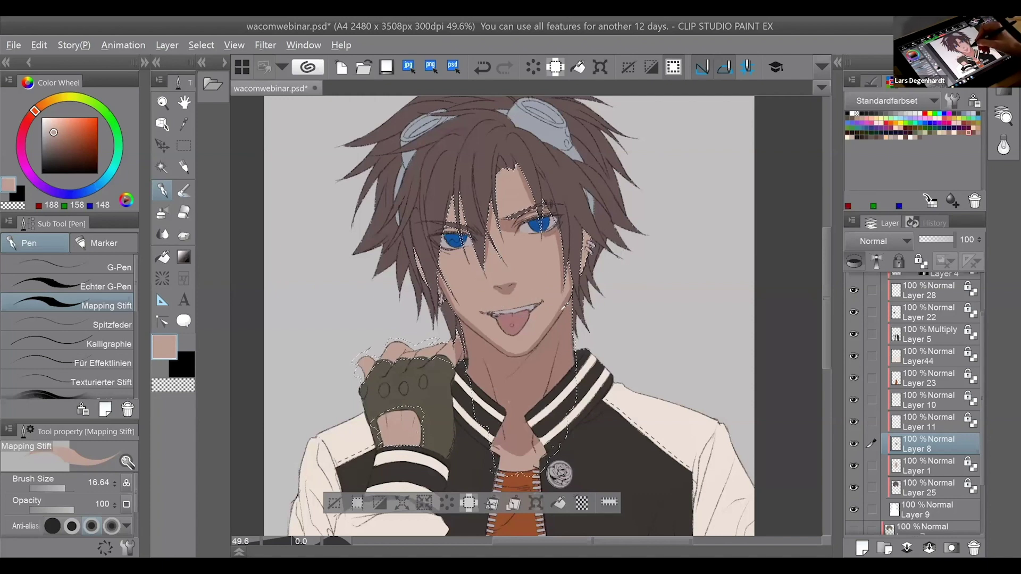
pyautogui.keyDown('alt'); pyautogui.click(543, 333); pyautogui.keyUp('alt')
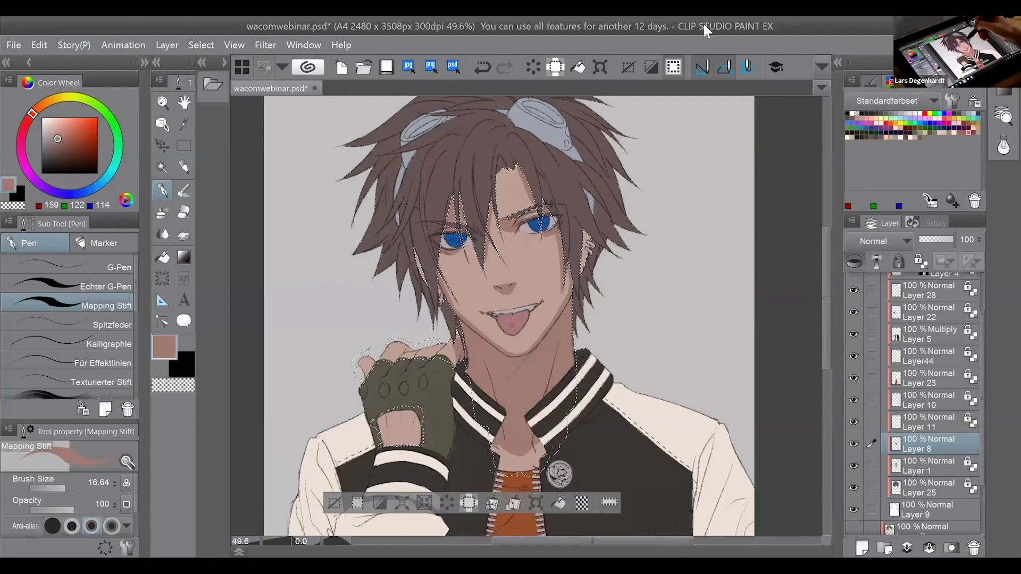
# Try shifting the skin shadows' hue to green with Hue/Saturation/Luminosity, and undo the change.
pyautogui.click(39, 44)
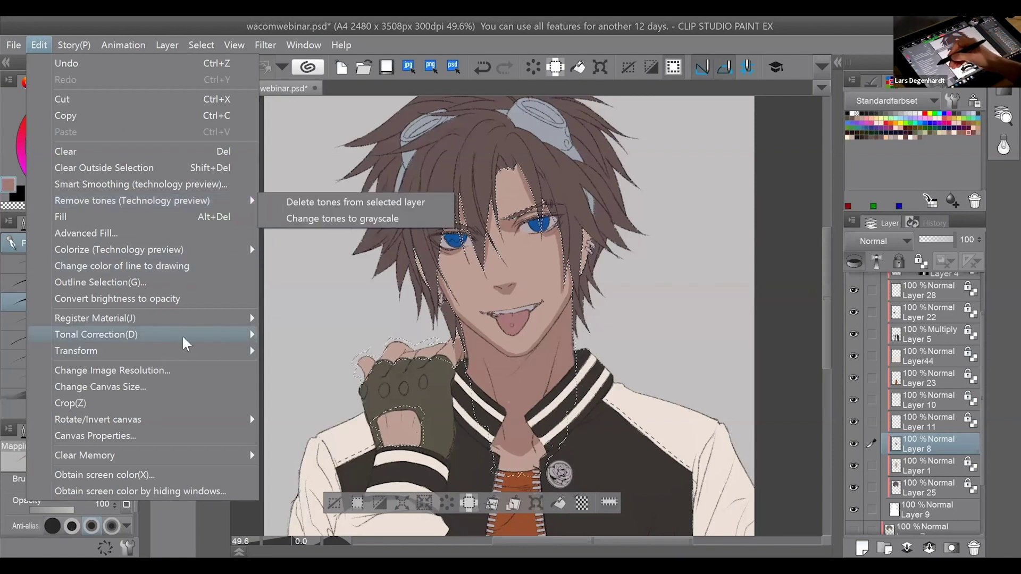
pyautogui.moveTo(184, 338)
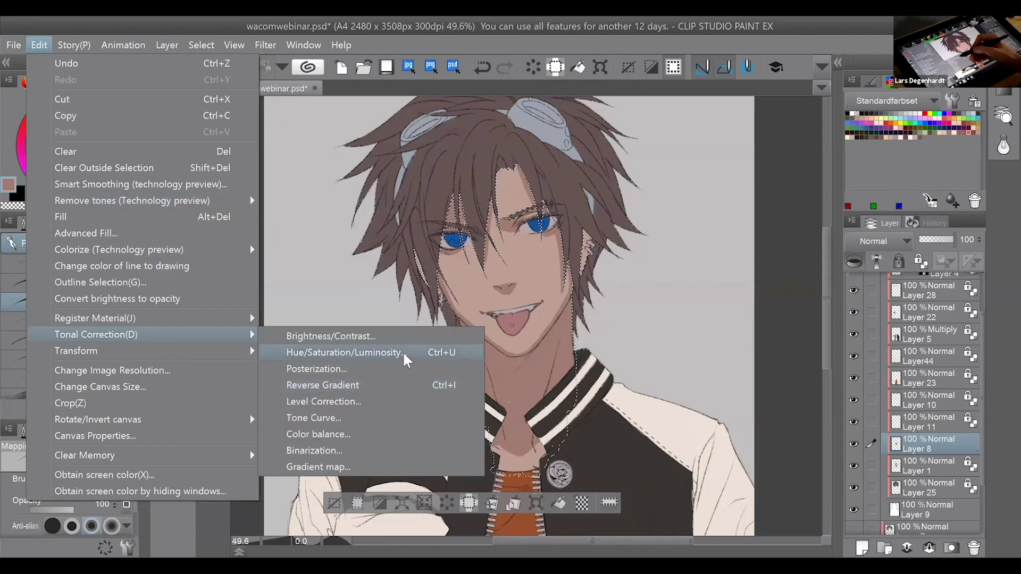
pyautogui.click(407, 361)
pyautogui.click(808, 198)
pyautogui.moveTo(775, 194); pyautogui.dragTo(867, 197)
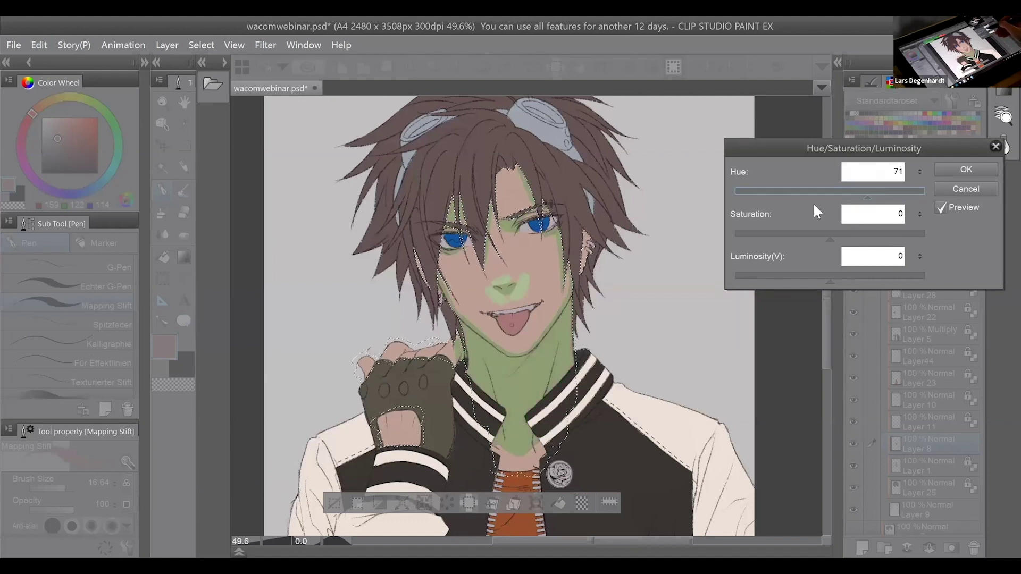
pyautogui.click(837, 193)
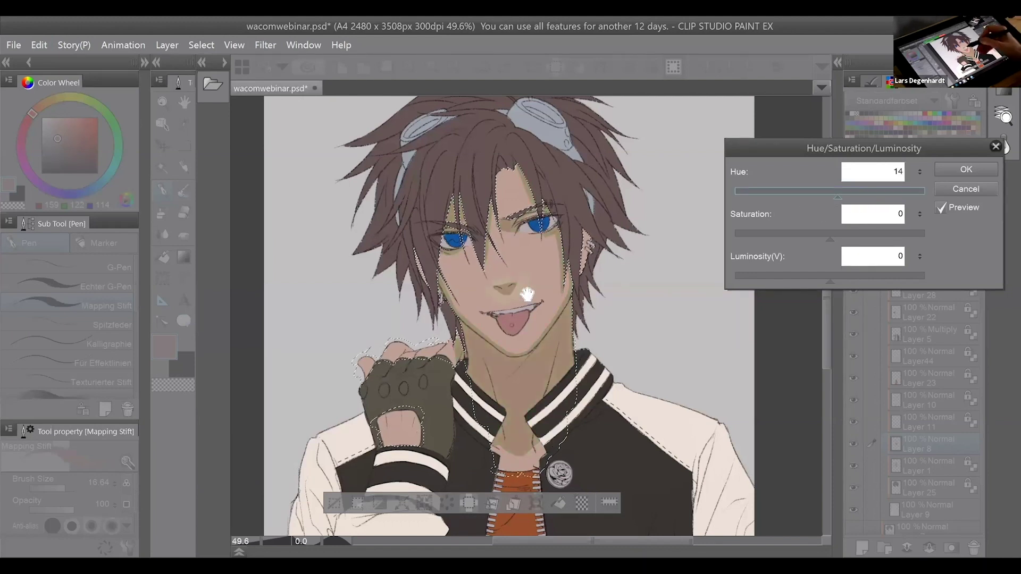
pyautogui.moveTo(867, 190)
pyautogui.mouseDown()
pyautogui.moveTo(813, 197)
pyautogui.moveTo(865, 197)
pyautogui.moveTo(823, 186)
pyautogui.moveTo(886, 192)
pyautogui.mouseUp()
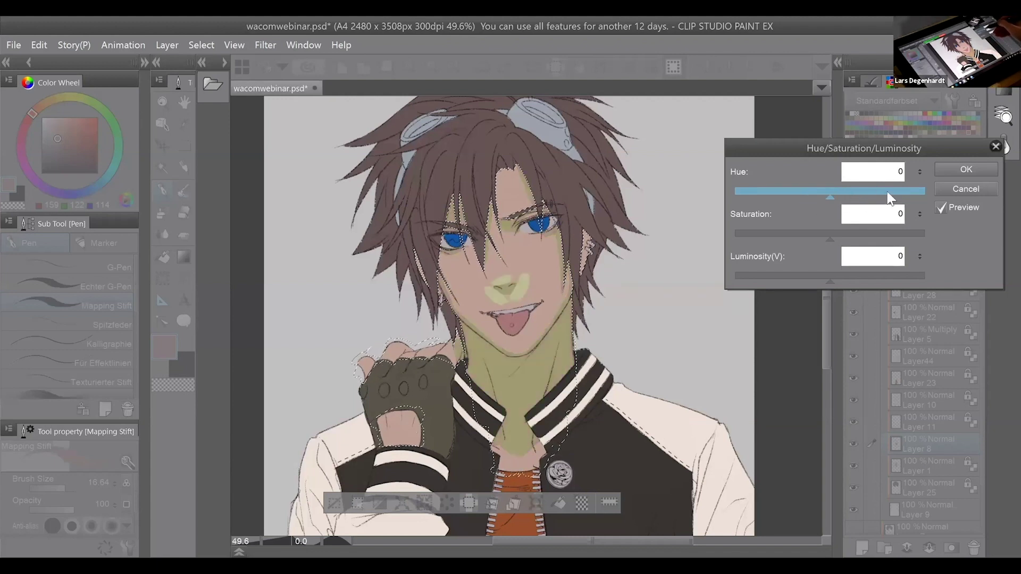
pyautogui.click(975, 169)
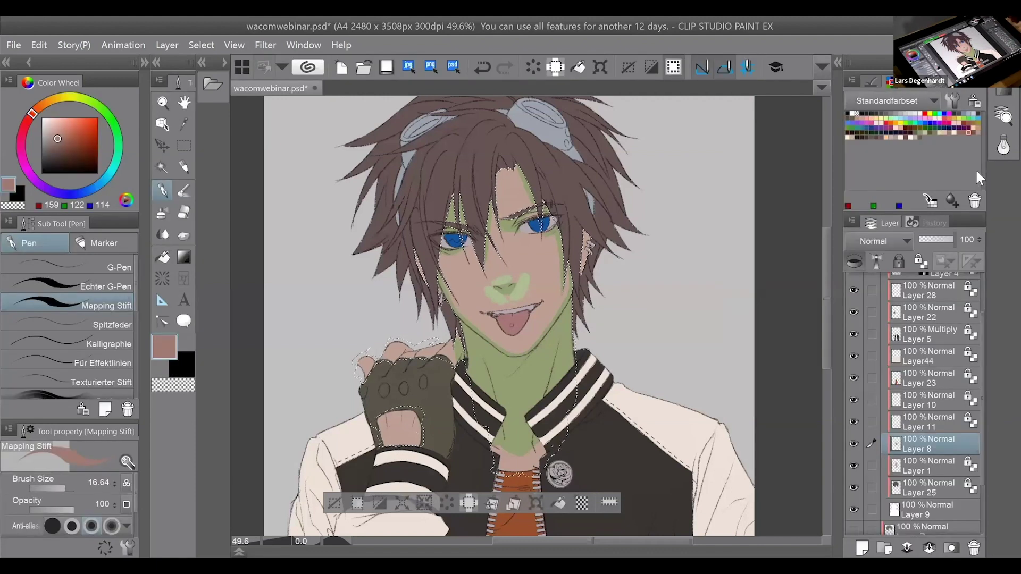
pyautogui.hotkey('ctrl', 'z')
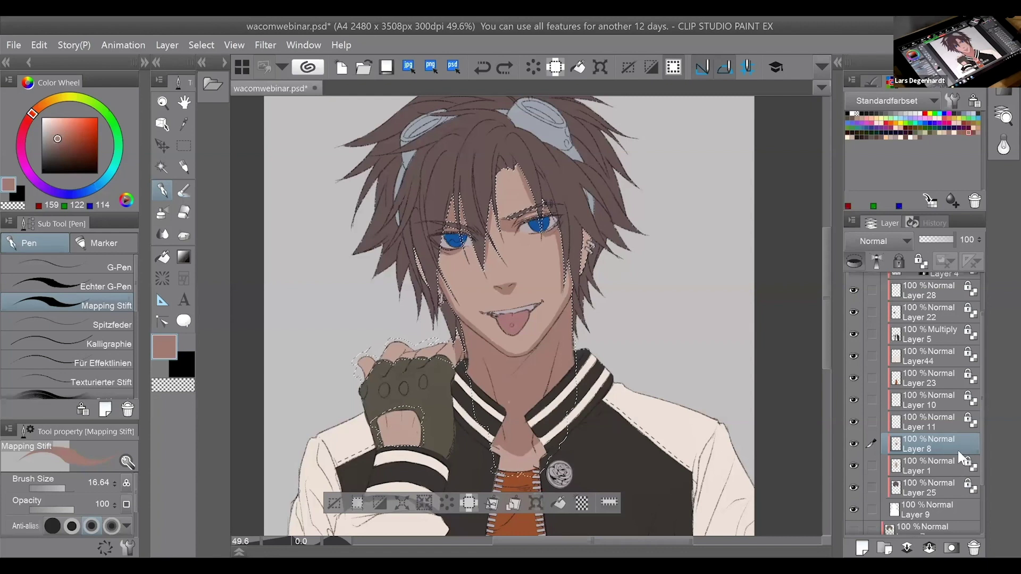
# Merge the shadow layer down into the skin colour on Layer 1 and clear the selection.
pyautogui.click(929, 548)
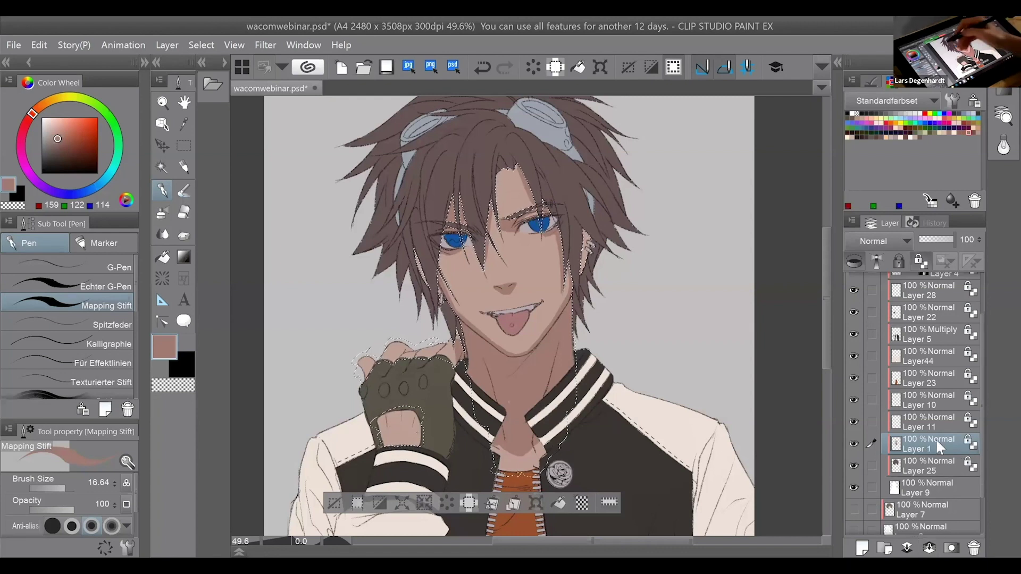
pyautogui.click(185, 189)
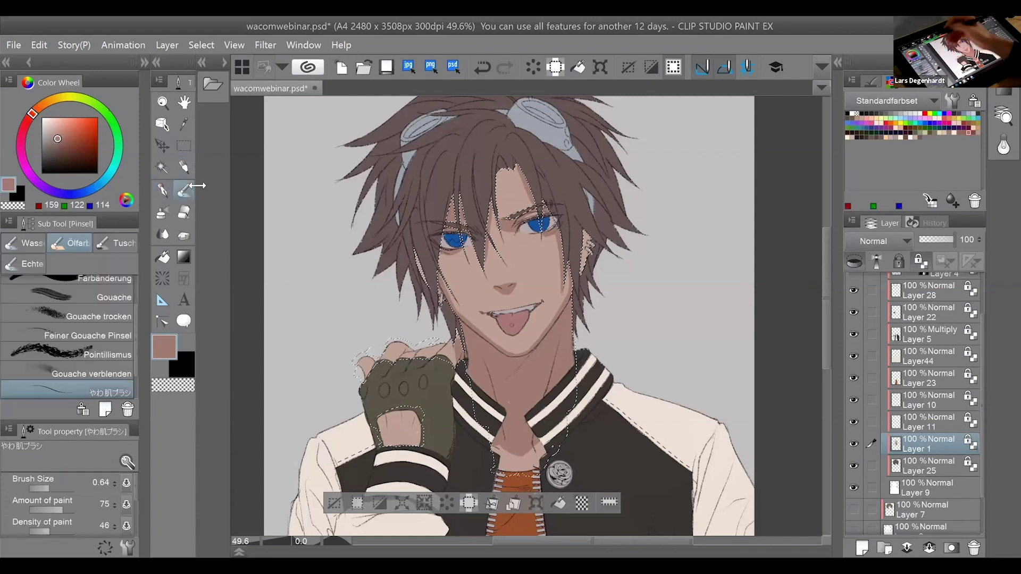
pyautogui.rightClick(910, 453)
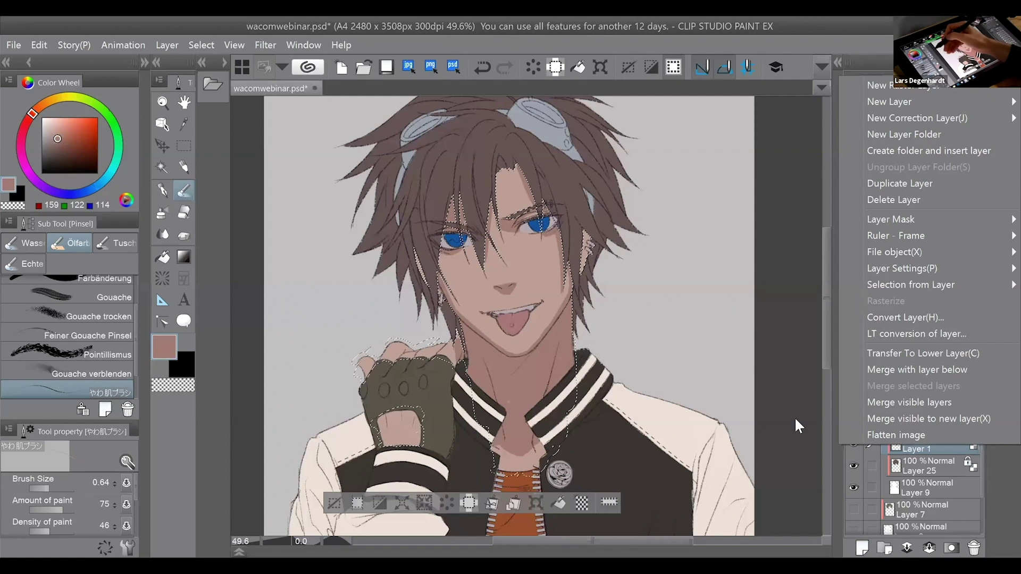
pyautogui.press('Escape')
pyautogui.click(184, 145)
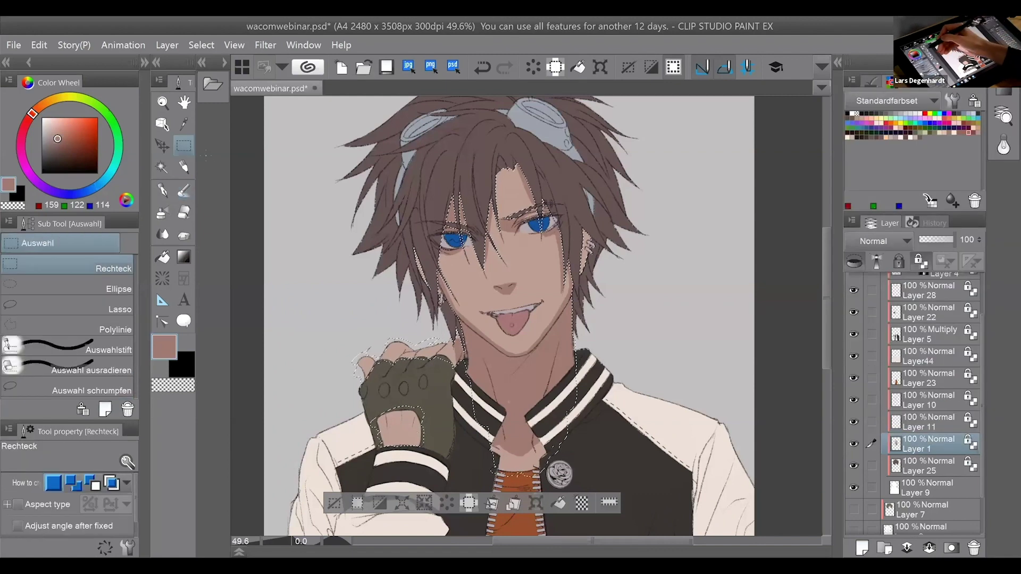
pyautogui.hotkey('ctrl', 'd')
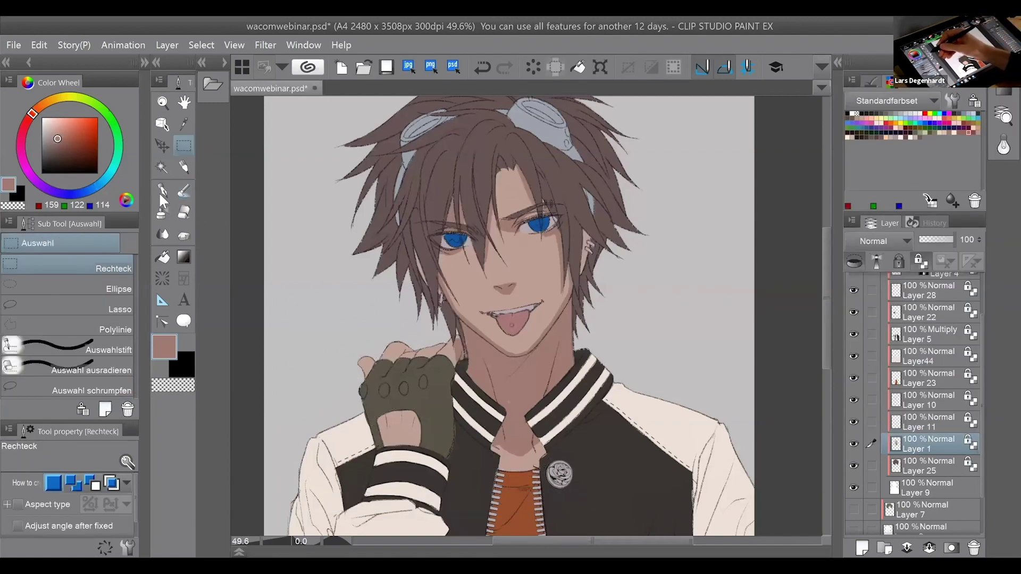
# Set up the やわ肌ブラシ oil-paint brush at brush size 3.01 for Layer 1 with its transparent pixels locked.
pyautogui.click(184, 191)
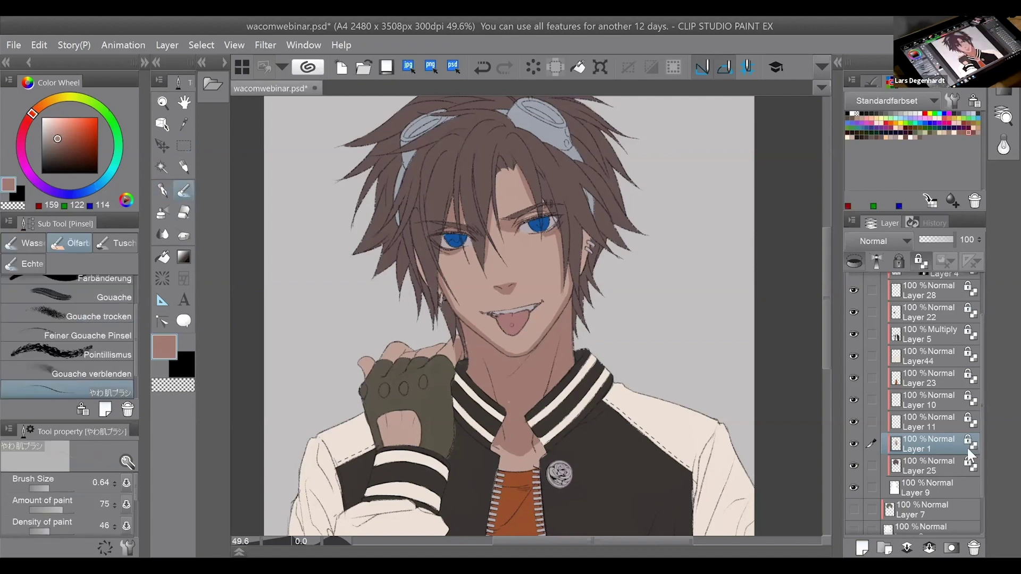
pyautogui.click(922, 263)
pyautogui.click(922, 264)
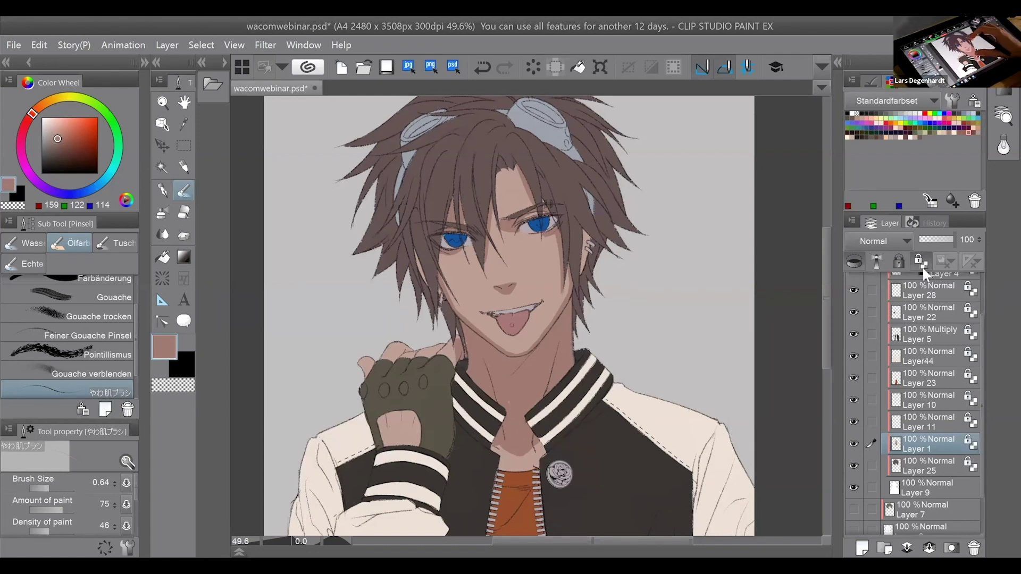
pyautogui.scroll(2, 526, 316)
pyautogui.scroll(3, 527, 316)
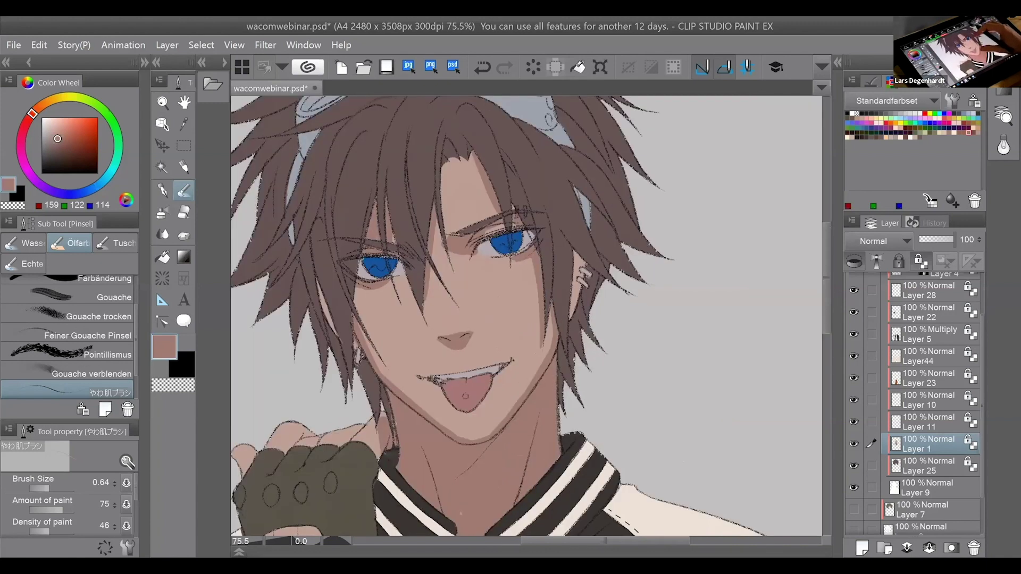
pyautogui.hscroll(-2, 526, 316)
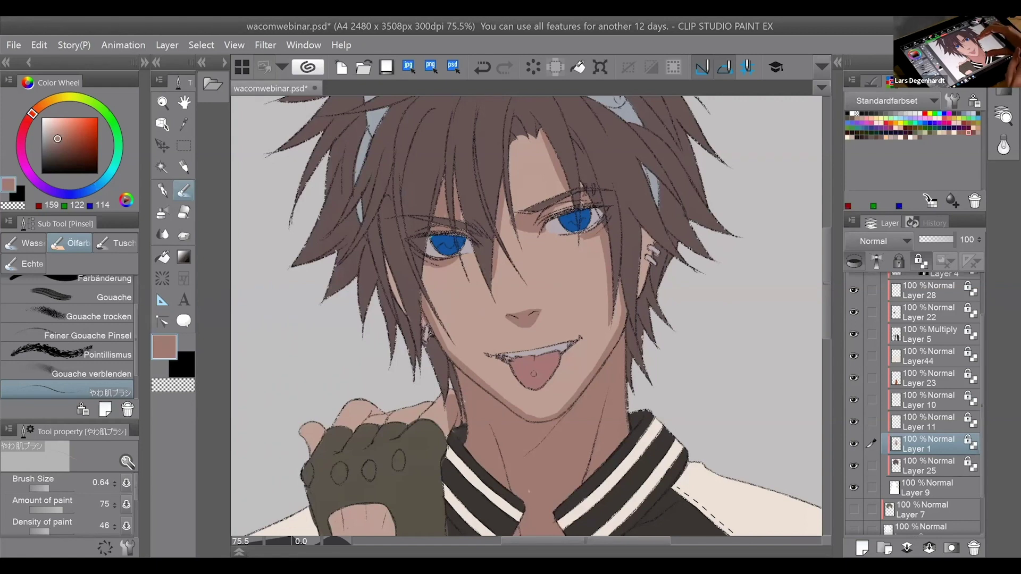
pyautogui.moveTo(533, 373); pyautogui.dragTo(469, 358)
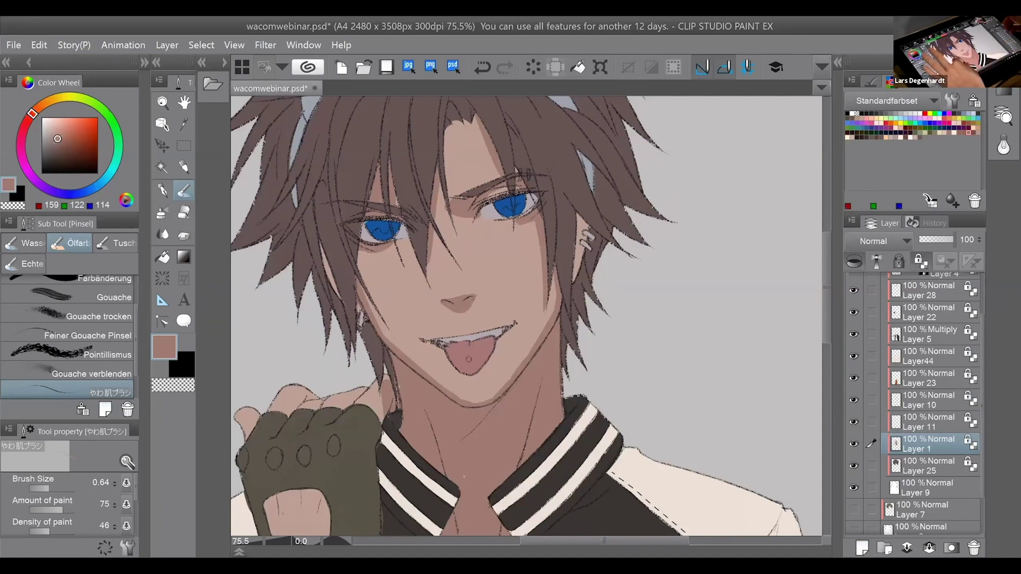
pyautogui.moveTo(469, 358); pyautogui.dragTo(499, 378)
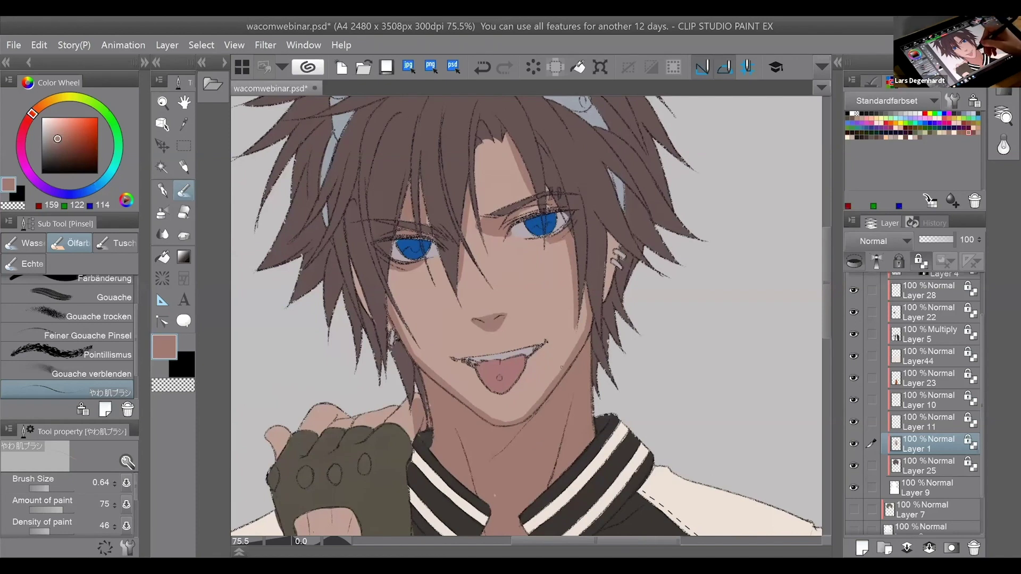
pyautogui.moveTo(41, 490); pyautogui.dragTo(57, 489)
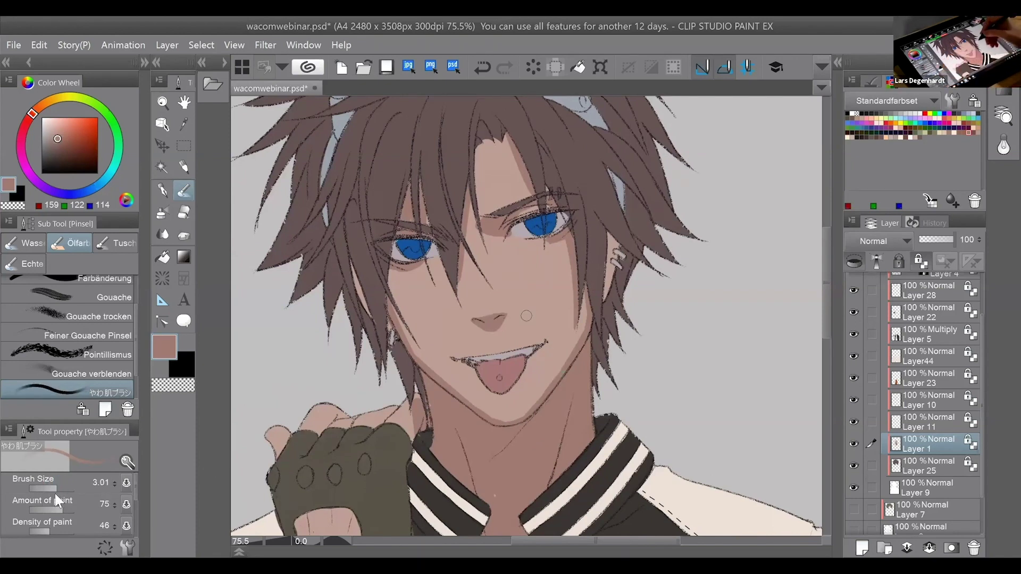
# Sample the light skin tone (188, 158, 148) from the cheek beside the mouth and look through the oil-paint brushes.
pyautogui.press('alt')
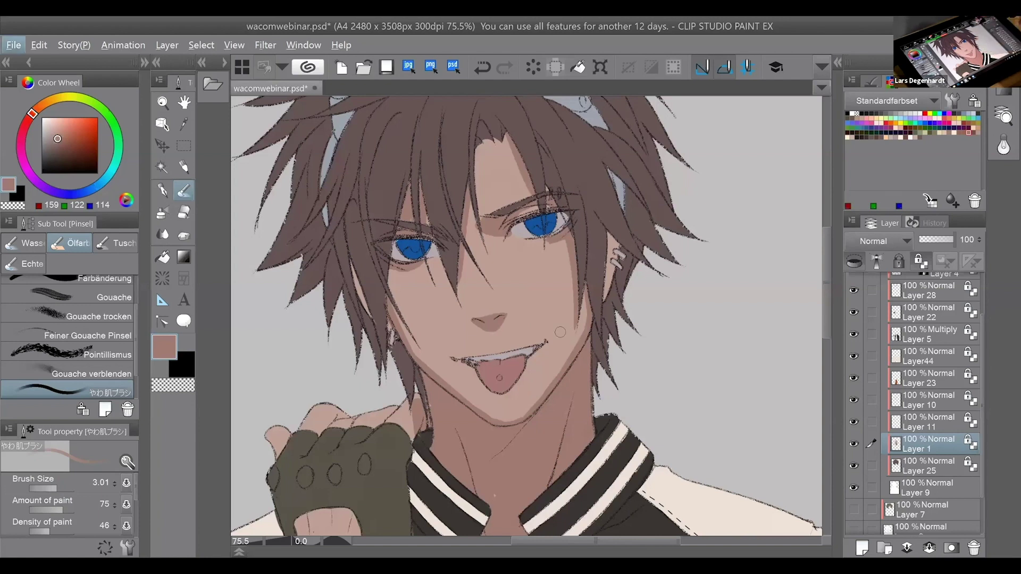
pyautogui.press('alt')
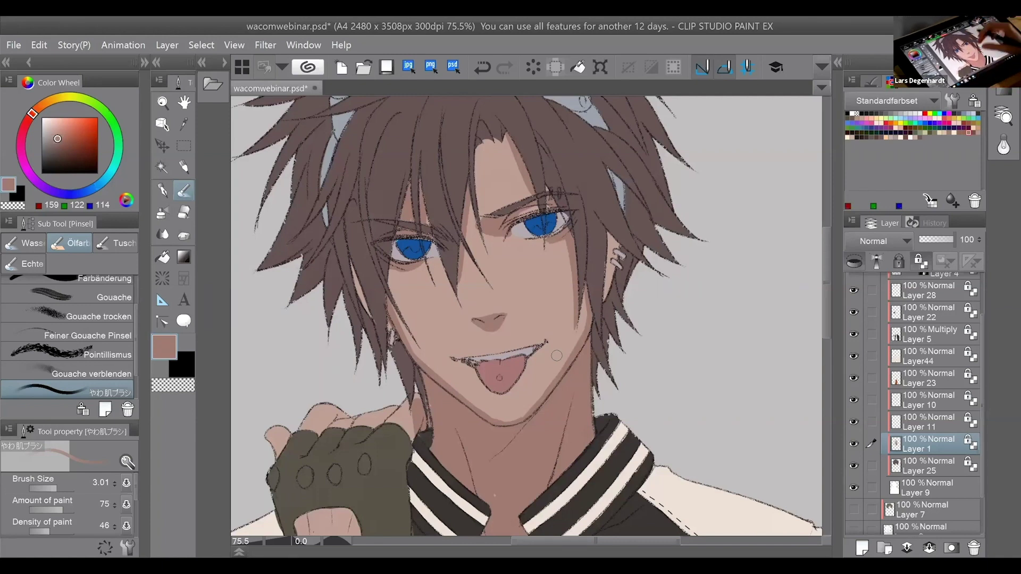
pyautogui.scroll(1, 557, 355)
pyautogui.scroll(2, 526, 315)
pyautogui.scroll(-1, 526, 316)
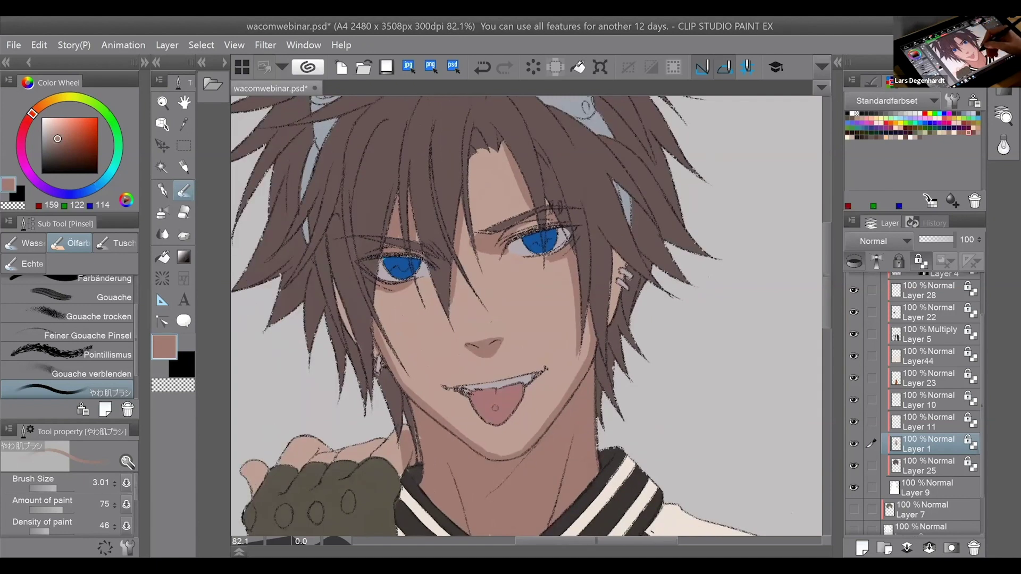
pyautogui.keyDown('alt'); pyautogui.click(551, 396); pyautogui.keyUp('alt')
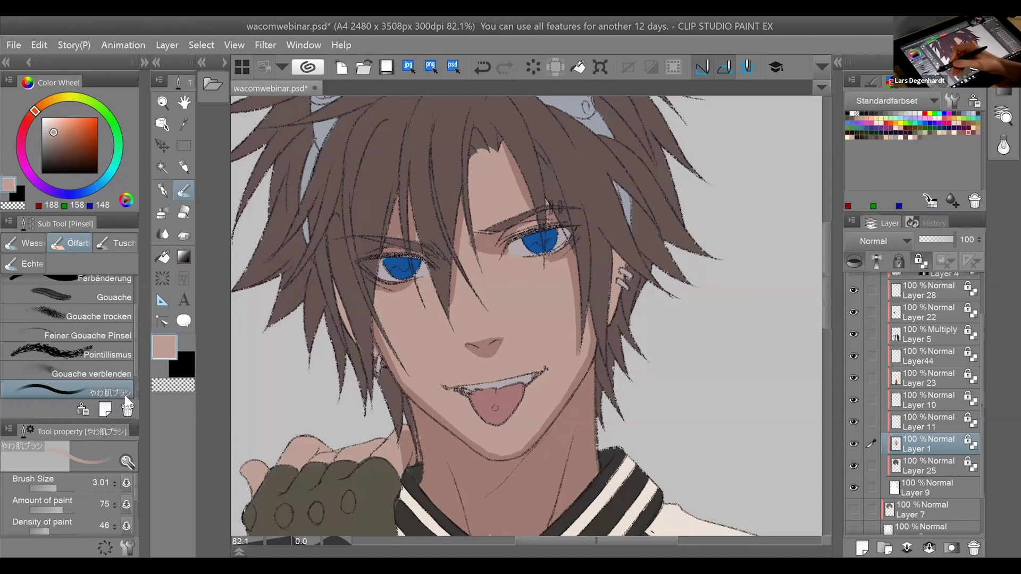
pyautogui.moveTo(135, 375); pyautogui.dragTo(137, 381)
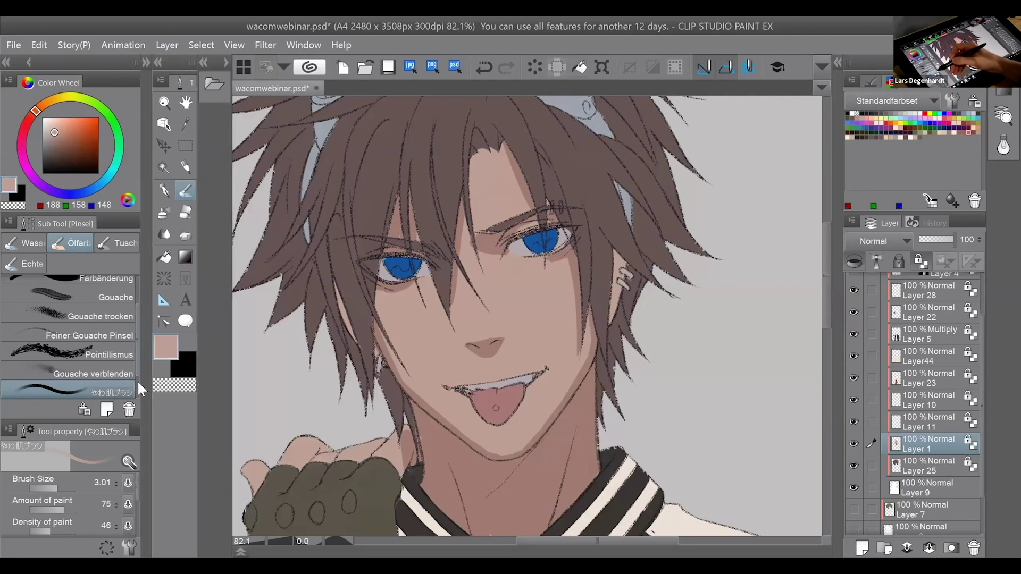
pyautogui.scroll(-2, 138, 391)
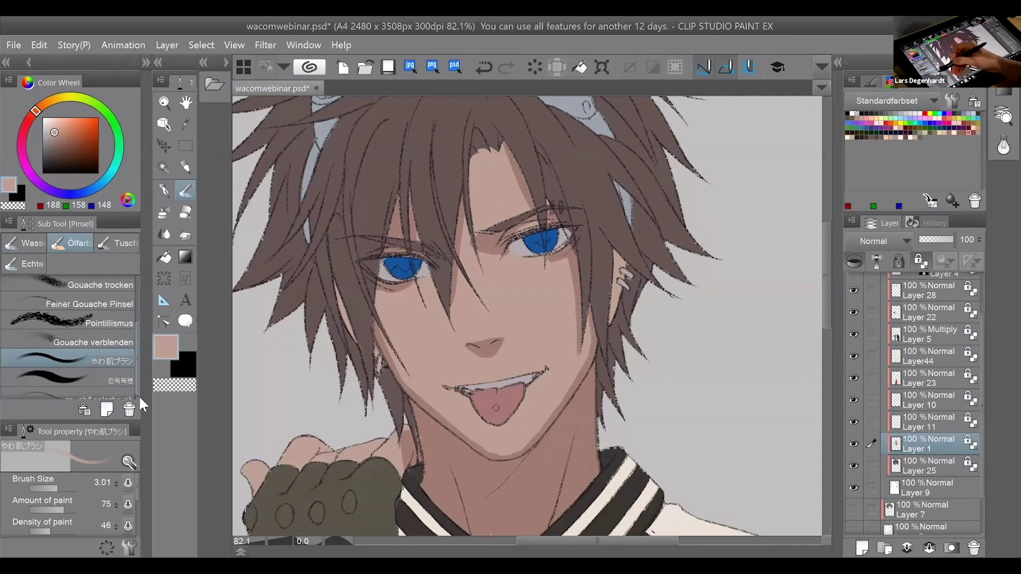
pyautogui.scroll(-1, 133, 372)
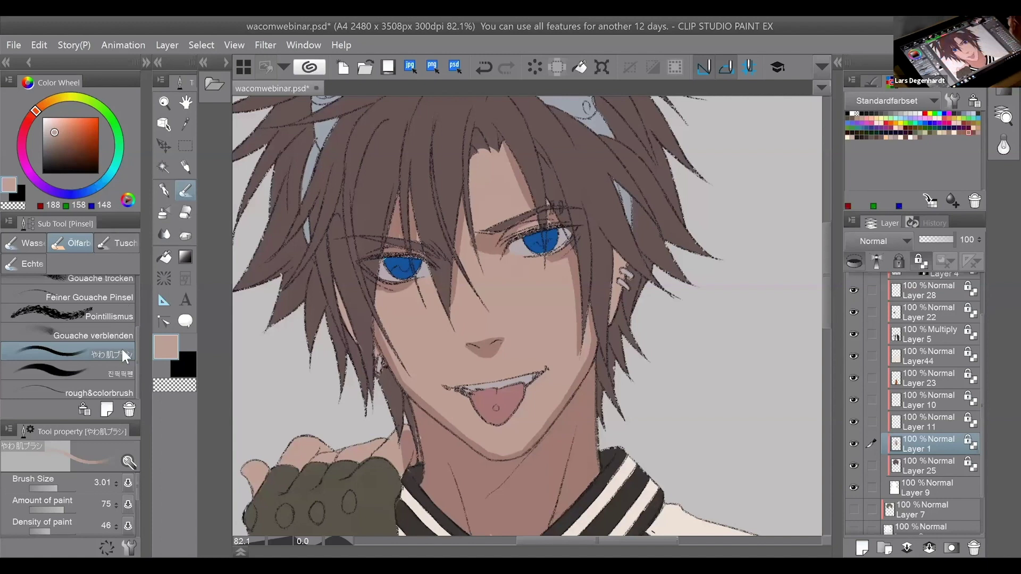
# Soften the shadow edge along the right side of the jaw, alternating sampled skin, shadow and in-between tones.
pyautogui.press('alt')
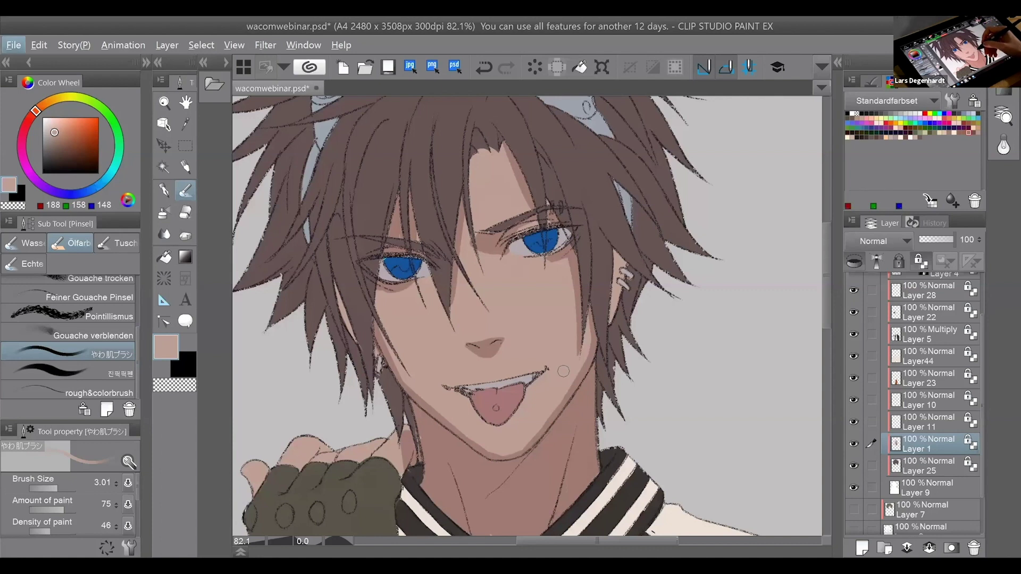
pyautogui.press('alt')
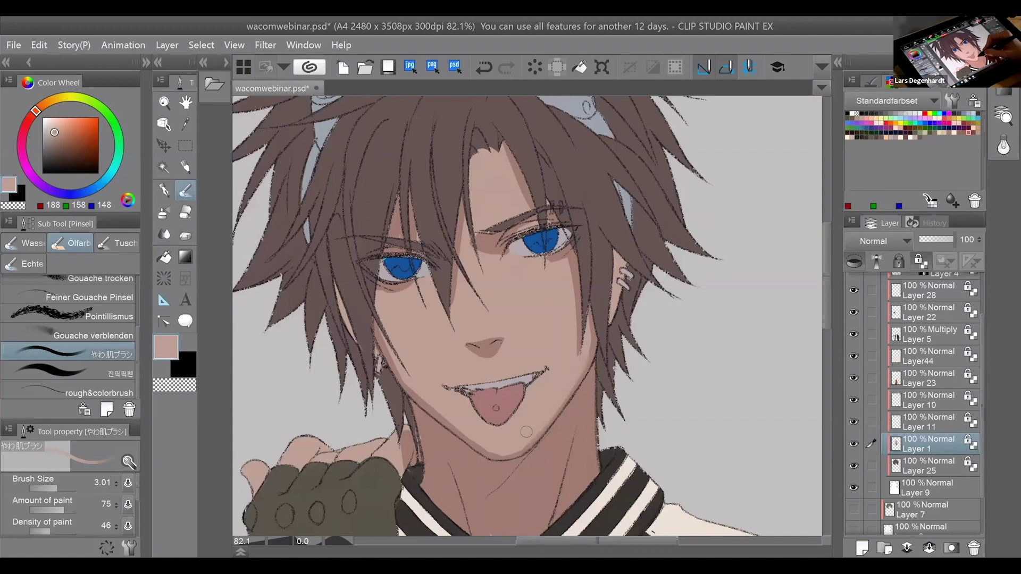
pyautogui.keyDown('alt'); pyautogui.click(591, 355); pyautogui.keyUp('alt')
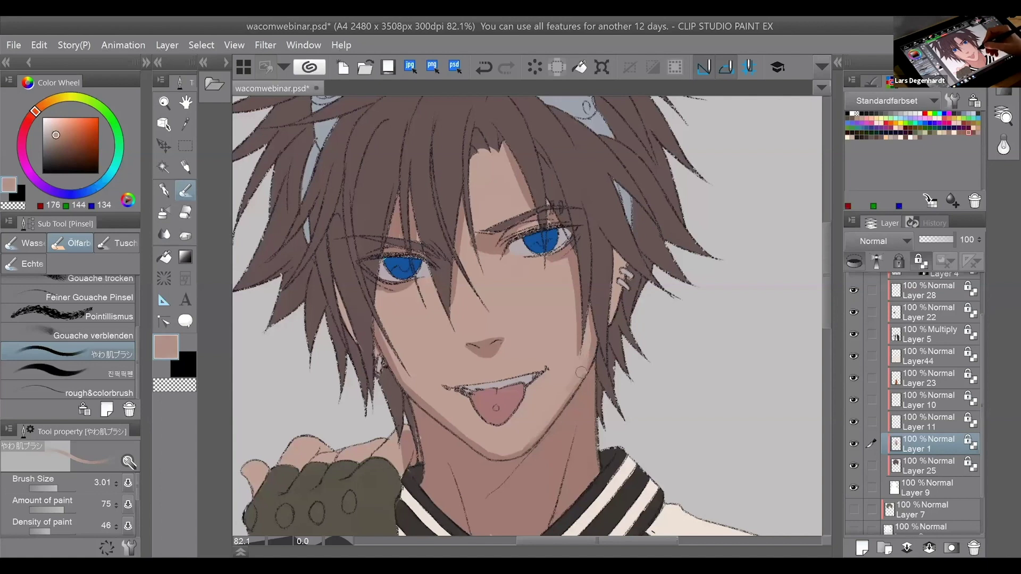
pyautogui.keyDown('alt'); pyautogui.click(600, 346); pyautogui.keyUp('alt')
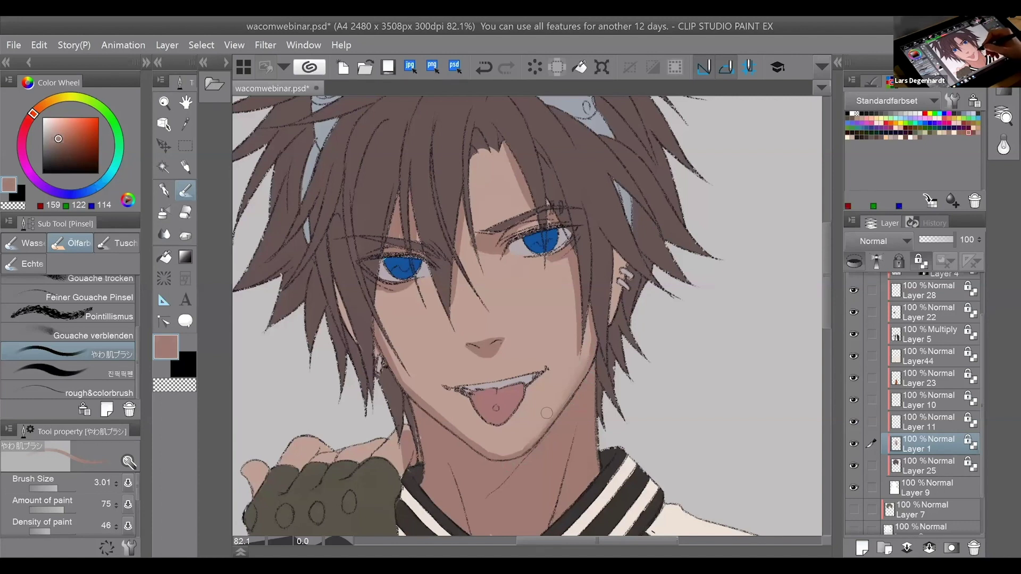
pyautogui.keyDown('alt'); pyautogui.click(583, 367); pyautogui.keyUp('alt')
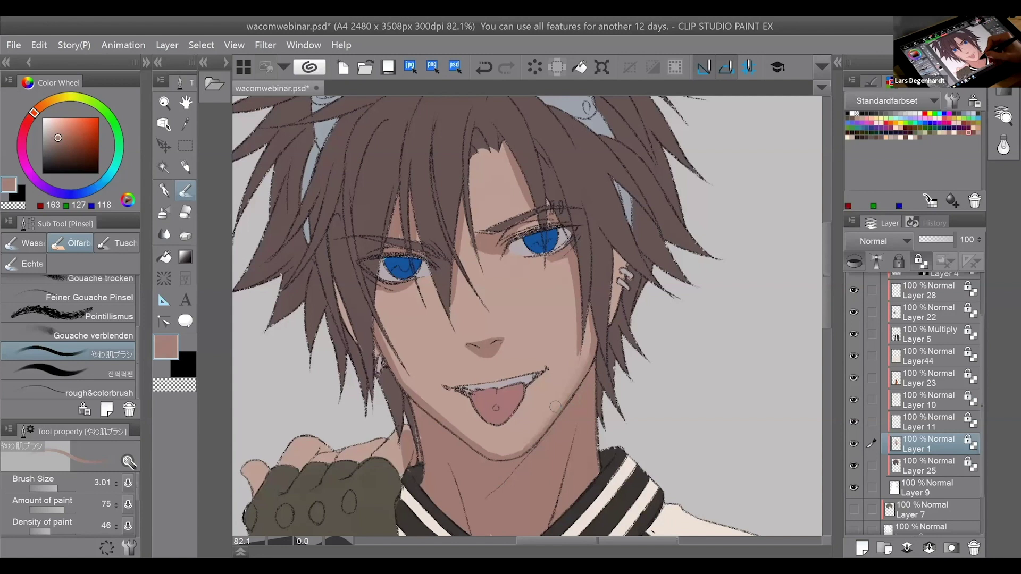
pyautogui.keyDown('alt'); pyautogui.click(572, 368); pyautogui.keyUp('alt')
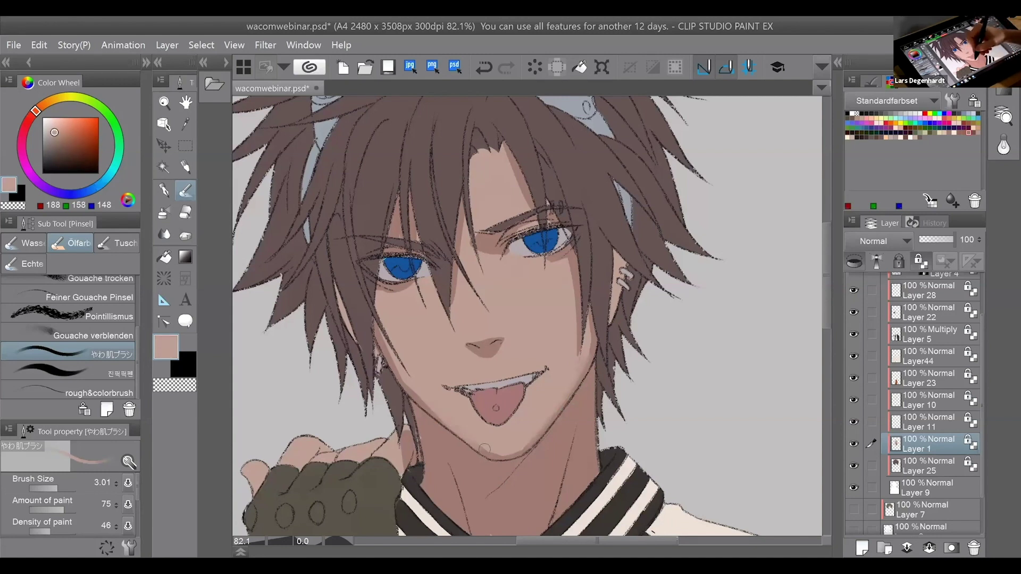
# Blend the shadow edge along the chin and the left side of the jaw with repeatedly sampled shadow and skin tones.
pyautogui.keyDown('alt'); pyautogui.click(447, 417); pyautogui.keyUp('alt')
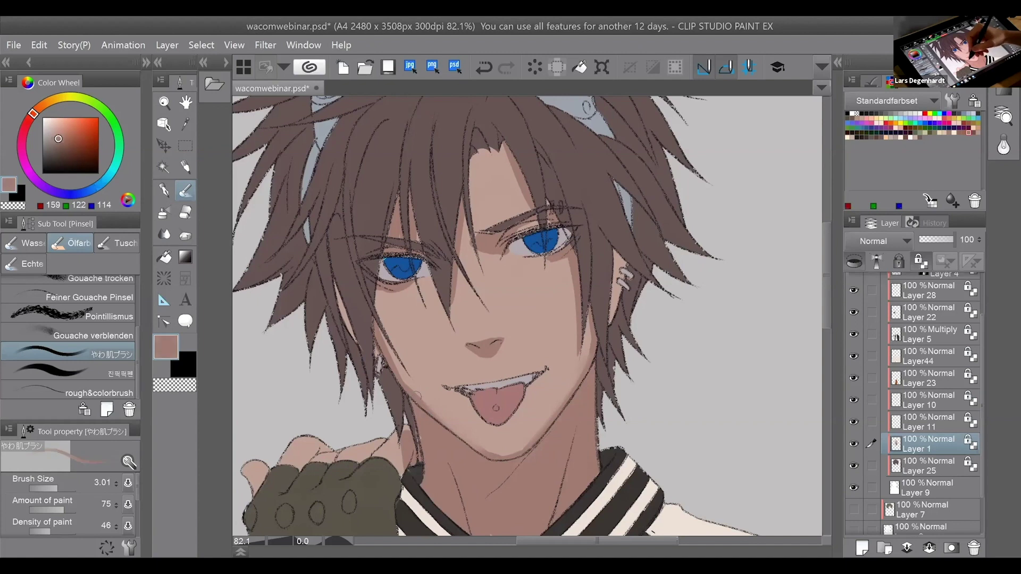
pyautogui.keyDown('alt'); pyautogui.click(449, 418); pyautogui.keyUp('alt')
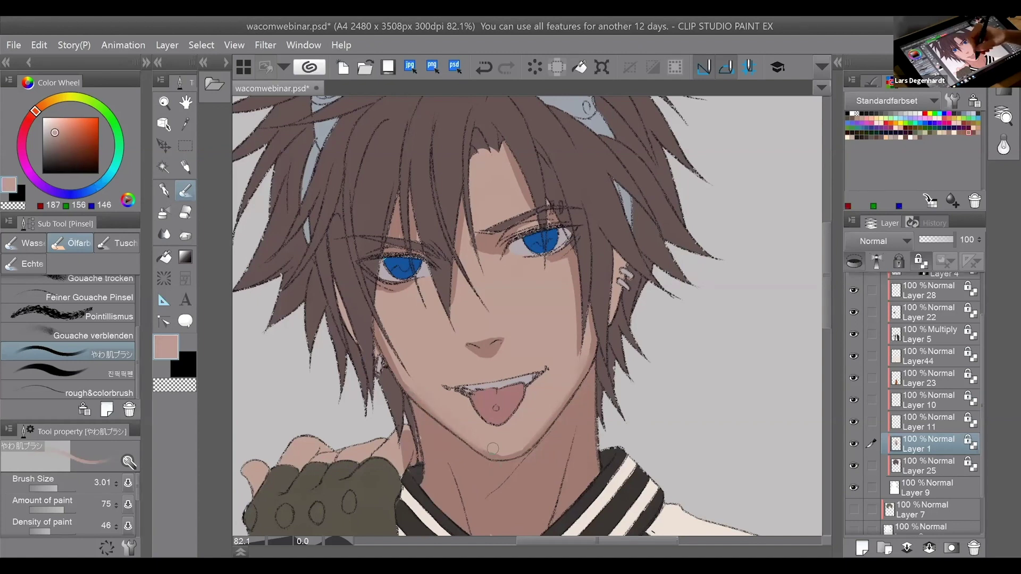
pyautogui.keyDown('alt'); pyautogui.click(452, 429); pyautogui.keyUp('alt')
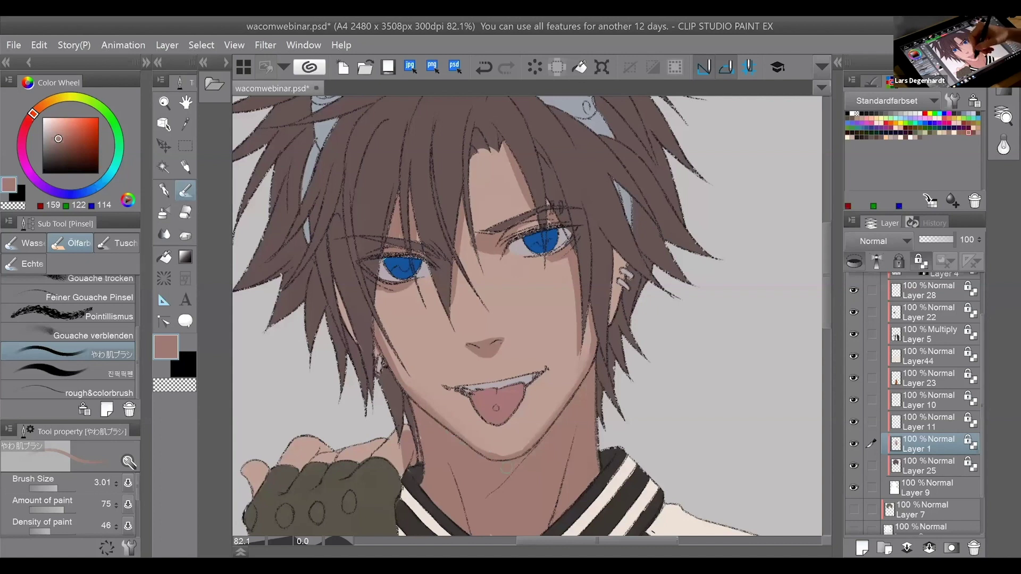
pyautogui.keyDown('alt'); pyautogui.click(450, 405); pyautogui.keyUp('alt')
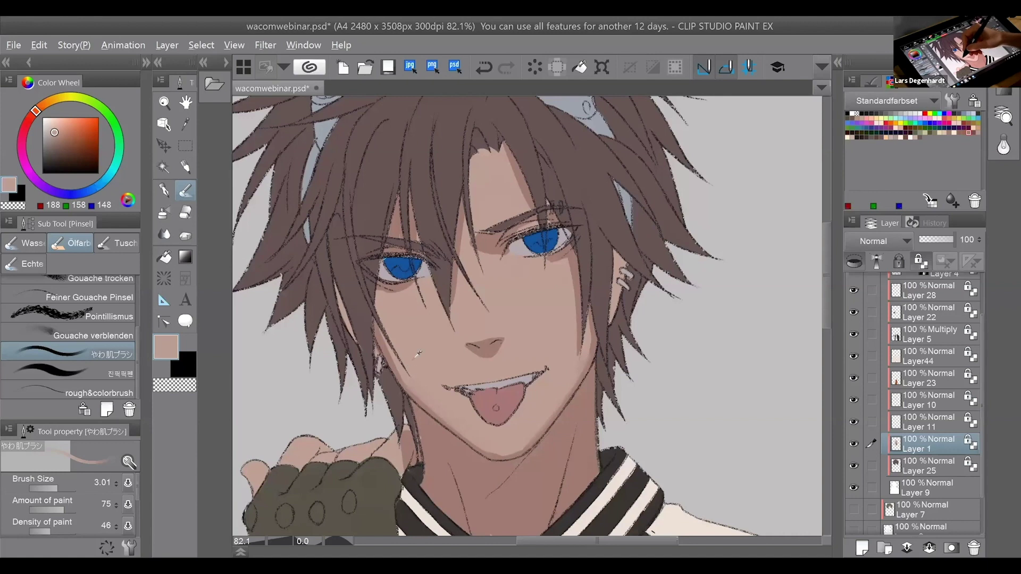
pyautogui.moveTo(380, 324); pyautogui.dragTo(417, 395)
pyautogui.keyDown('alt'); pyautogui.click(418, 394); pyautogui.keyUp('alt')
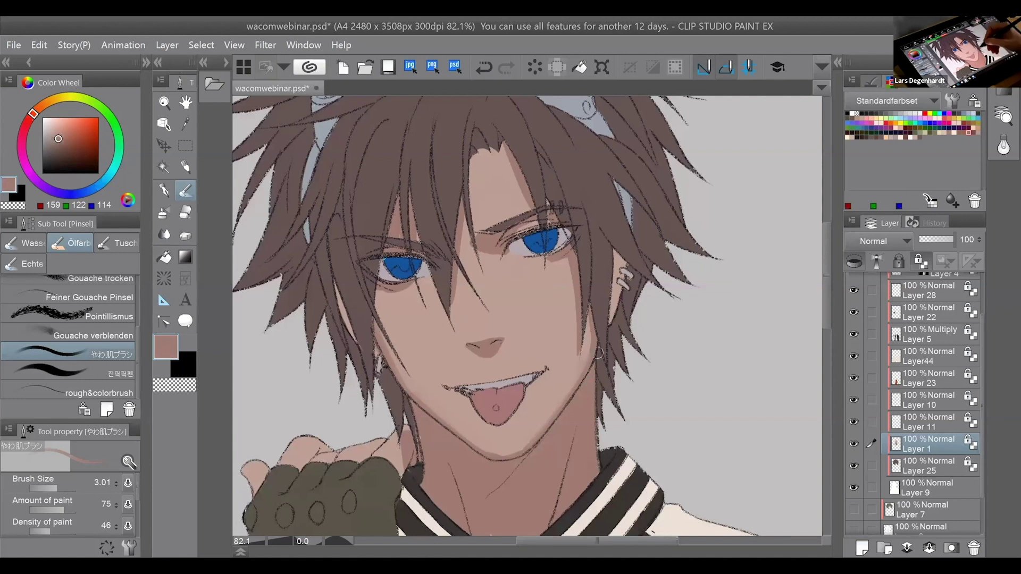
# Blend the shadow edge down the right cheek, from the outer eye to the jaw, using sampled skin and shadow tones.
pyautogui.keyDown('alt'); pyautogui.click(566, 307); pyautogui.keyUp('alt')
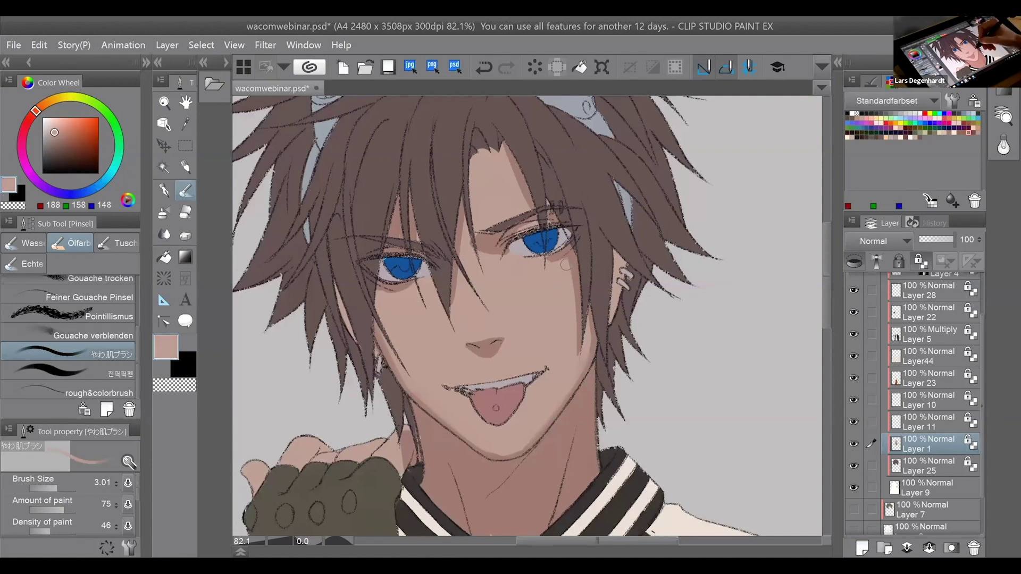
pyautogui.moveTo(567, 262); pyautogui.dragTo(577, 345)
pyautogui.keyDown('alt'); pyautogui.click(578, 335); pyautogui.keyUp('alt')
pyautogui.keyDown('alt'); pyautogui.click(571, 340); pyautogui.keyUp('alt')
pyautogui.moveTo(576, 266); pyautogui.dragTo(579, 353)
pyautogui.keyDown('alt'); pyautogui.click(581, 345); pyautogui.keyUp('alt')
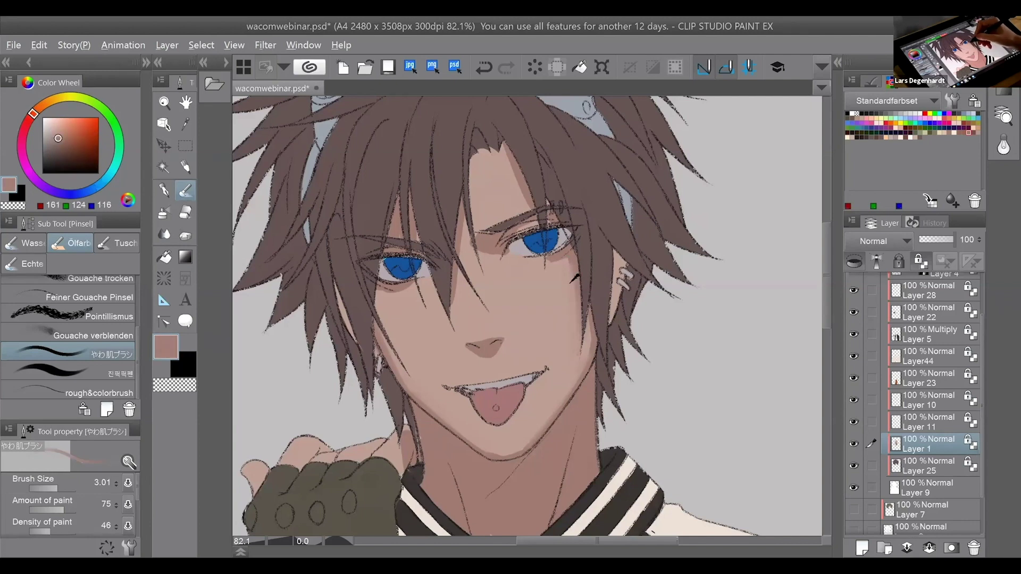
pyautogui.keyDown('alt'); pyautogui.click(573, 279); pyautogui.keyUp('alt')
pyautogui.moveTo(571, 253); pyautogui.dragTo(571, 367)
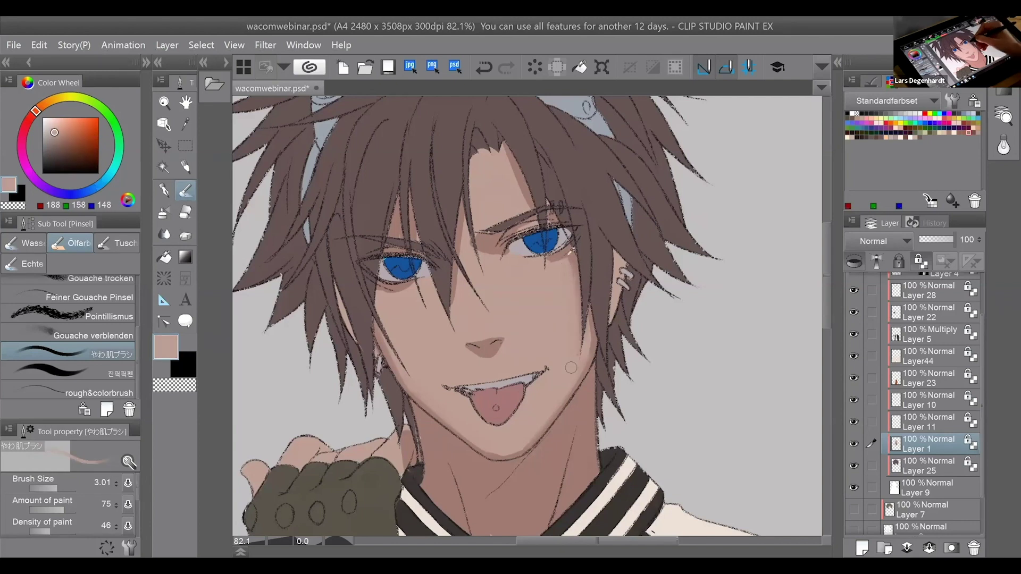
# Soften the shadow between the brows and under the right eye with sampled shadow and light skin tones.
pyautogui.keyDown('alt'); pyautogui.click(483, 245); pyautogui.keyUp('alt')
pyautogui.keyDown('alt'); pyautogui.click(540, 276); pyautogui.keyUp('alt')
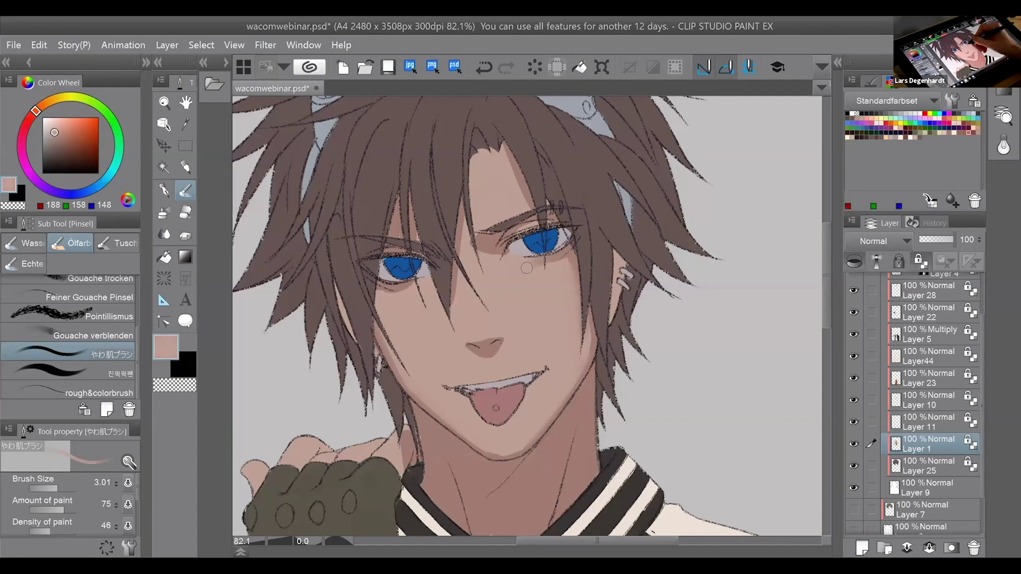
pyautogui.keyDown('alt'); pyautogui.click(564, 256); pyautogui.keyUp('alt')
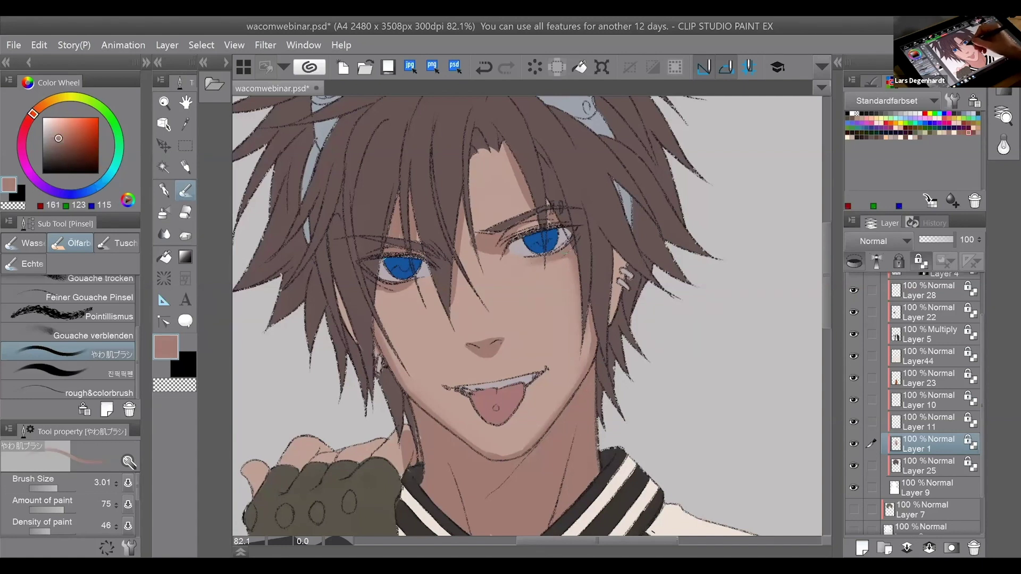
pyautogui.keyDown('alt'); pyautogui.click(539, 273); pyautogui.keyUp('alt')
# Choose the soft airbrush (Sanft) and set its brush size to 8.05.
pyautogui.click(166, 231)
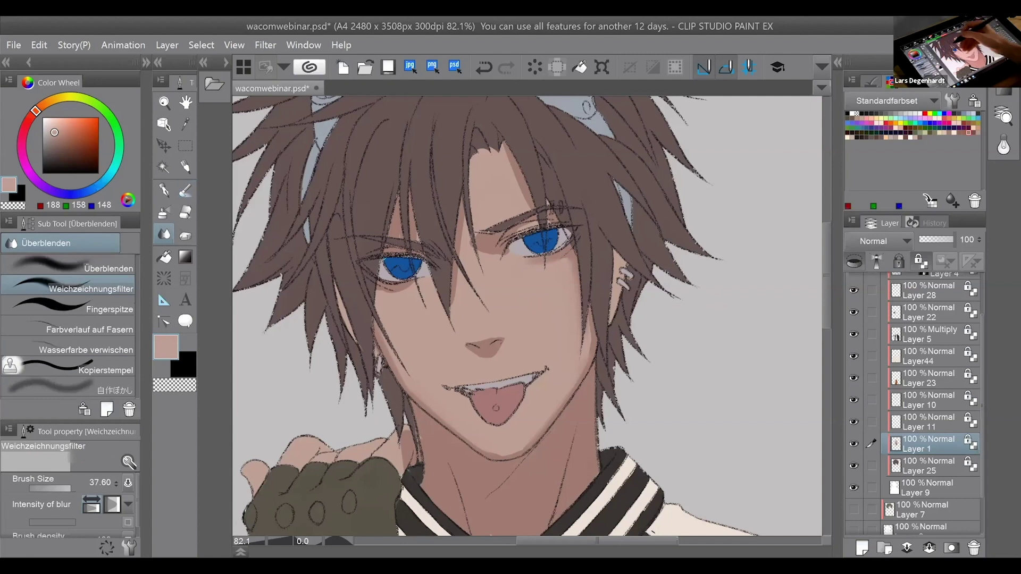
pyautogui.click(164, 213)
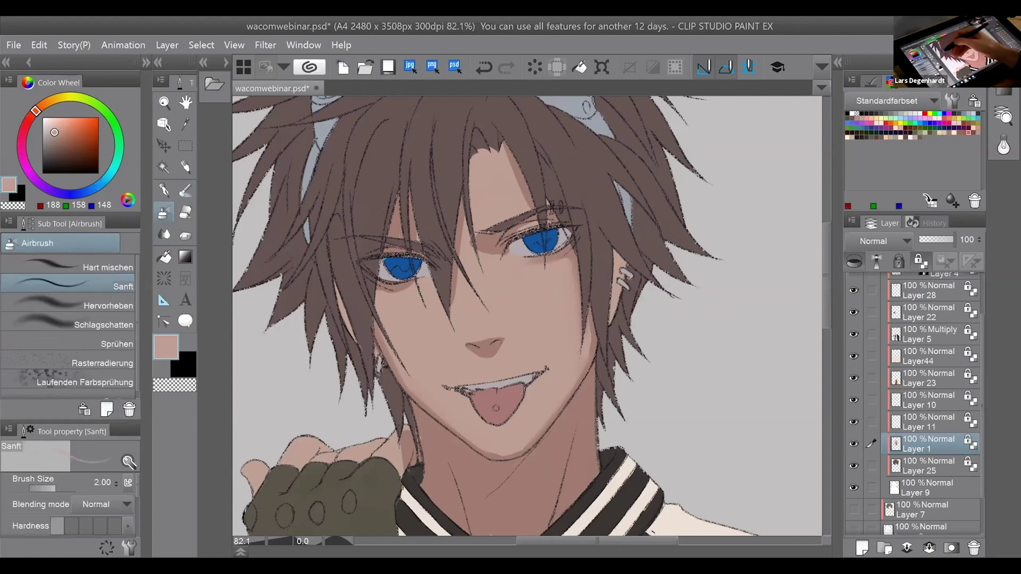
pyautogui.moveTo(58, 486); pyautogui.dragTo(62, 490)
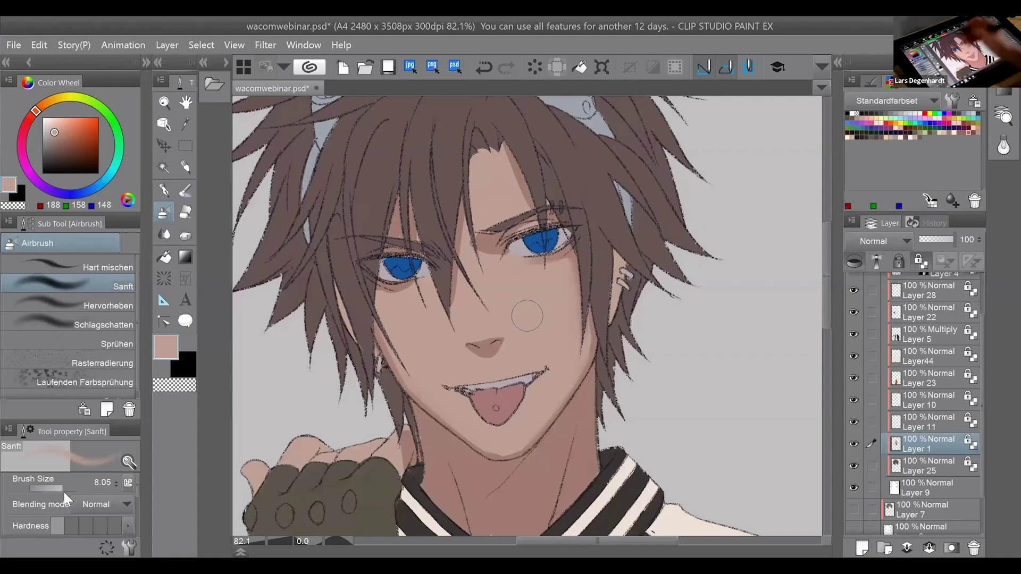
# Try a hard-edged cheek stroke with the Mapping Stift pen in the nose shadow colour (159, 122, 114), and undo it.
pyautogui.click(165, 190)
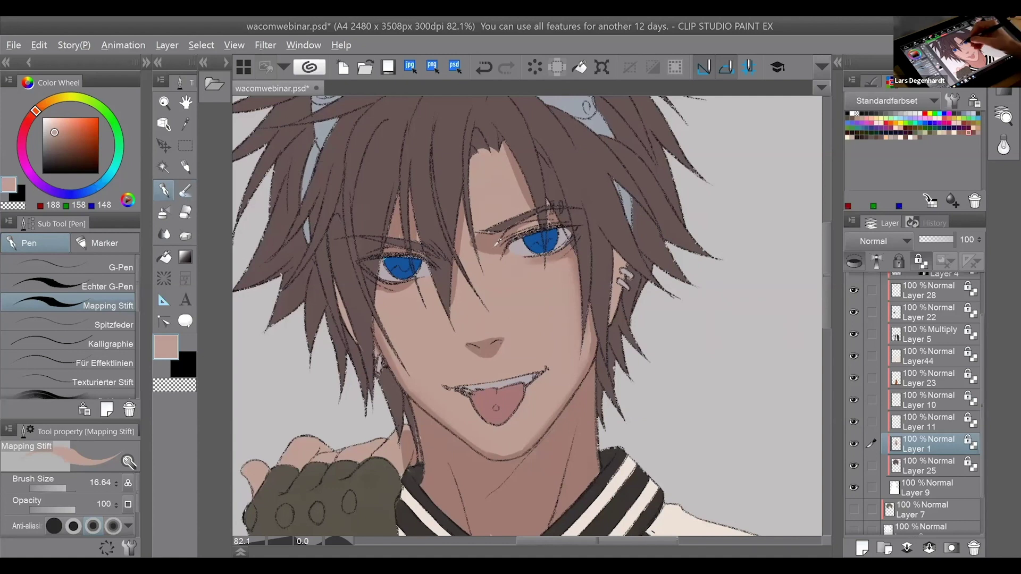
pyautogui.keyDown('alt'); pyautogui.click(486, 348); pyautogui.keyUp('alt')
pyautogui.moveTo(539, 301)
pyautogui.mouseDown()
pyautogui.moveTo(524, 340)
pyautogui.moveTo(550, 319)
pyautogui.mouseUp()
pyautogui.hotkey('ctrl', 'z')
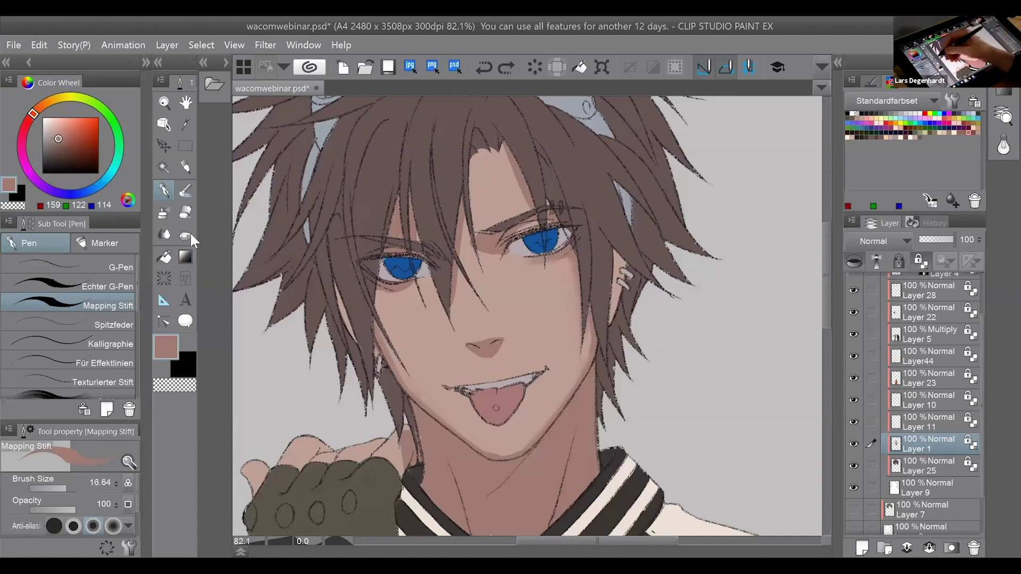
# Shade the lower face and jaw softly with the Sanft airbrush at size 42.07, using the shadow colour (159, 122, 114) and a sampled skin tone.
pyautogui.click(164, 213)
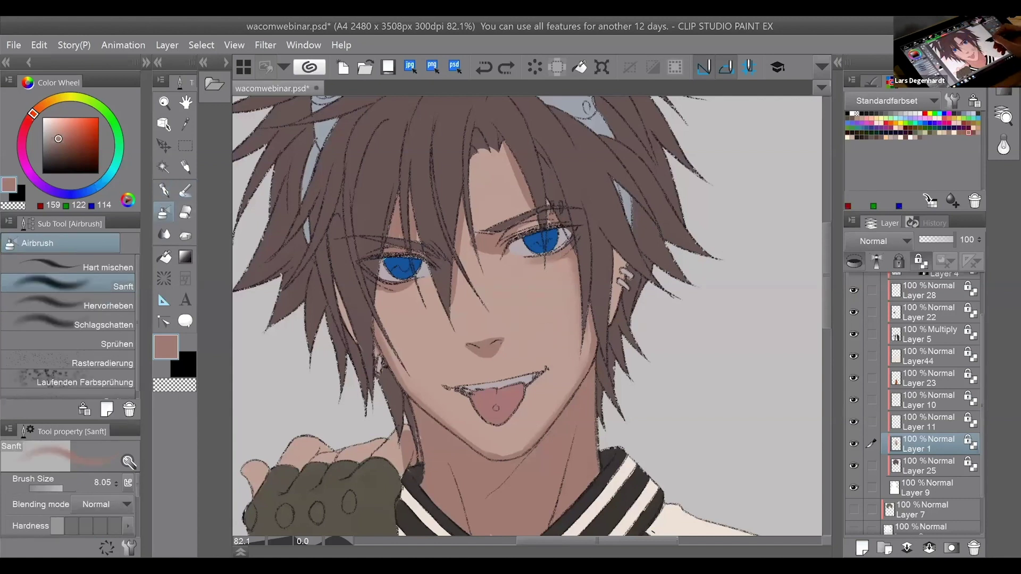
pyautogui.click(67, 488)
pyautogui.moveTo(71, 488); pyautogui.dragTo(75, 491)
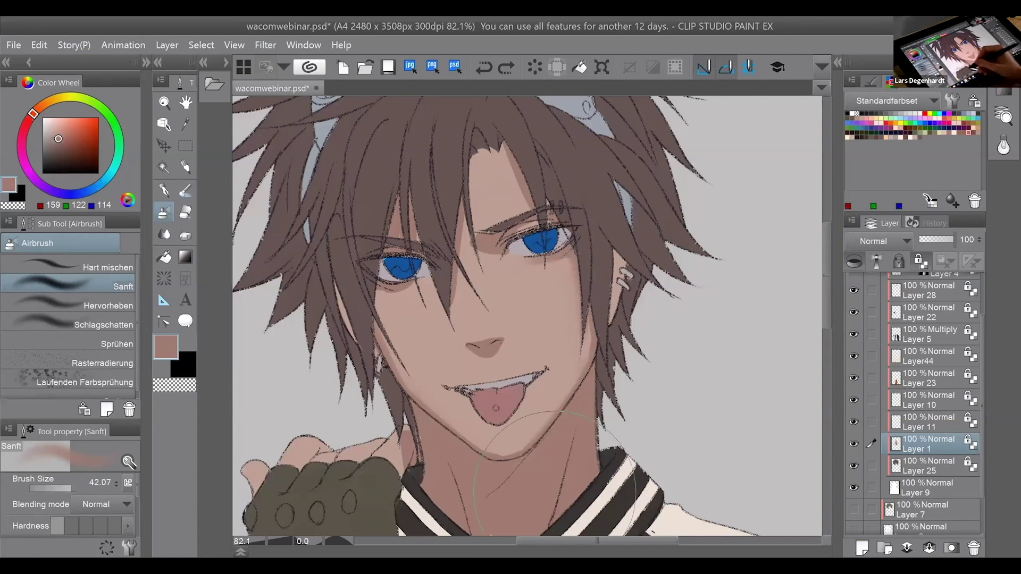
pyautogui.moveTo(575, 375); pyautogui.dragTo(406, 427)
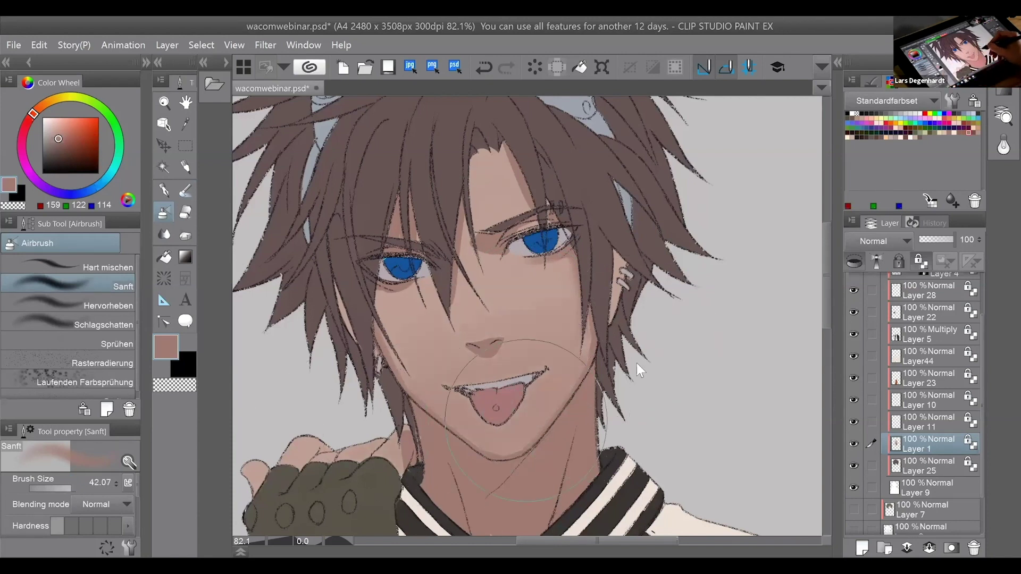
pyautogui.keyDown('alt'); pyautogui.click(526, 321); pyautogui.keyUp('alt')
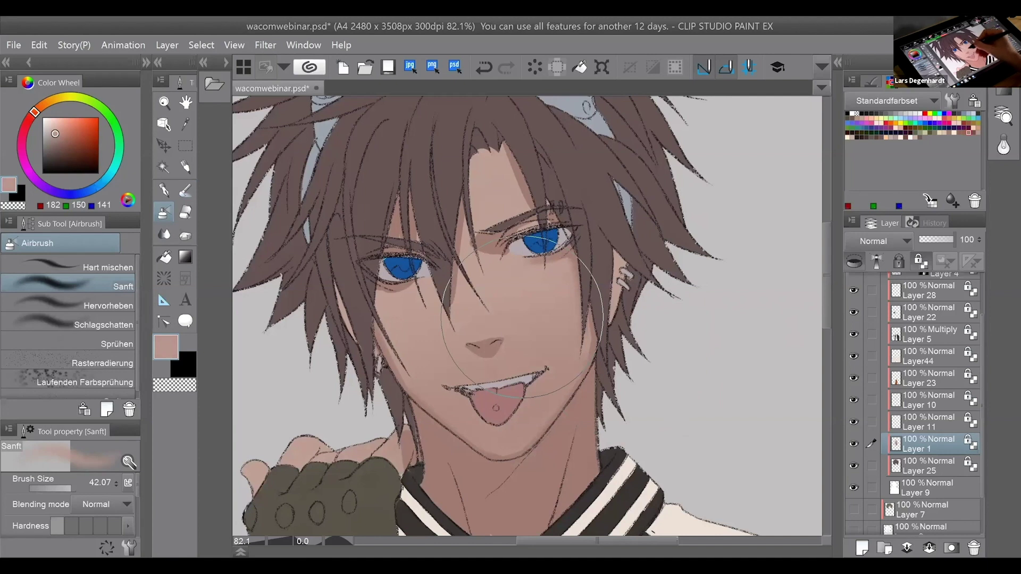
# Blend the skin shadows around the inner right eye and nose bridge with the やわ肌ブラシ brush at size 2.47, using sampled skin and shadow tones.
pyautogui.press('p')
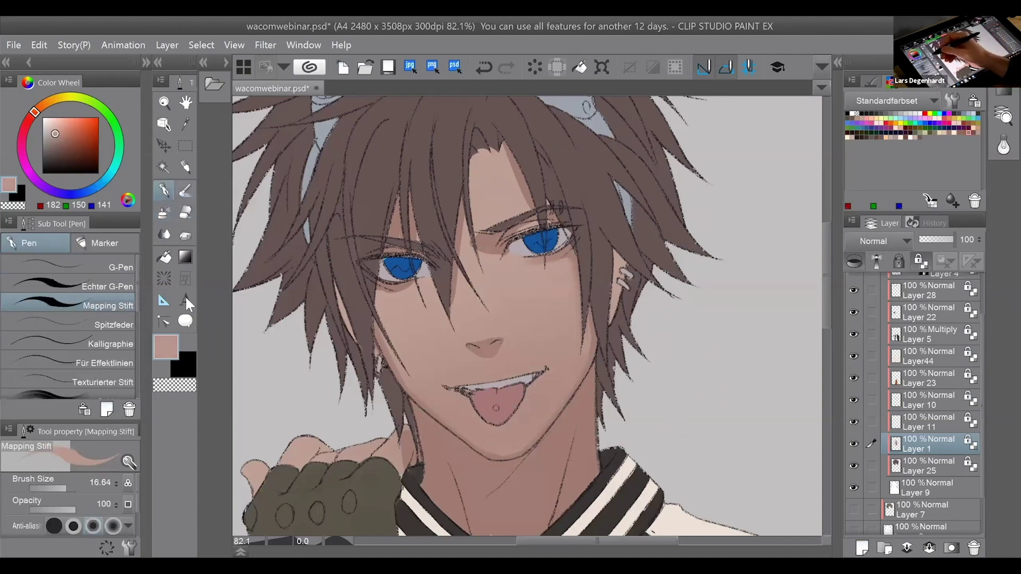
pyautogui.press('b')
pyautogui.click(56, 484)
pyautogui.keyDown('alt'); pyautogui.click(487, 250); pyautogui.keyUp('alt')
pyautogui.keyDown('alt'); pyautogui.click(504, 260); pyautogui.keyUp('alt')
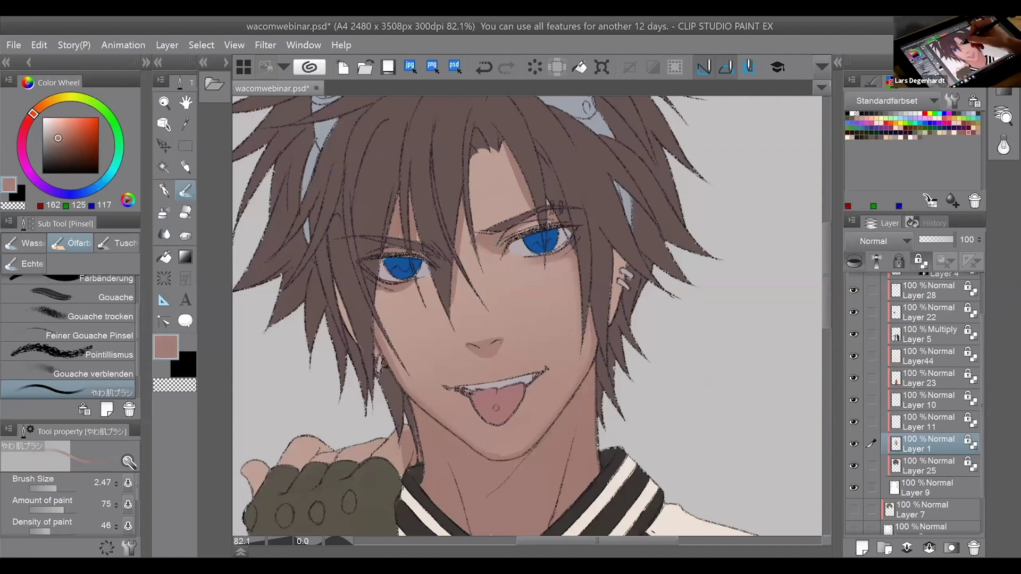
pyautogui.keyDown('alt'); pyautogui.click(493, 262); pyautogui.keyUp('alt')
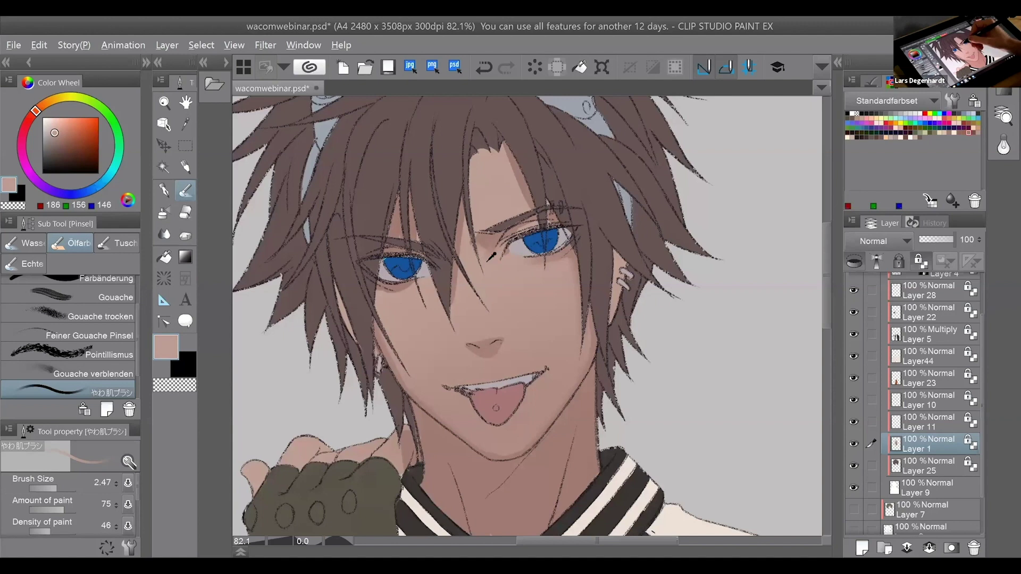
pyautogui.keyDown('alt'); pyautogui.click(495, 270); pyautogui.keyUp('alt')
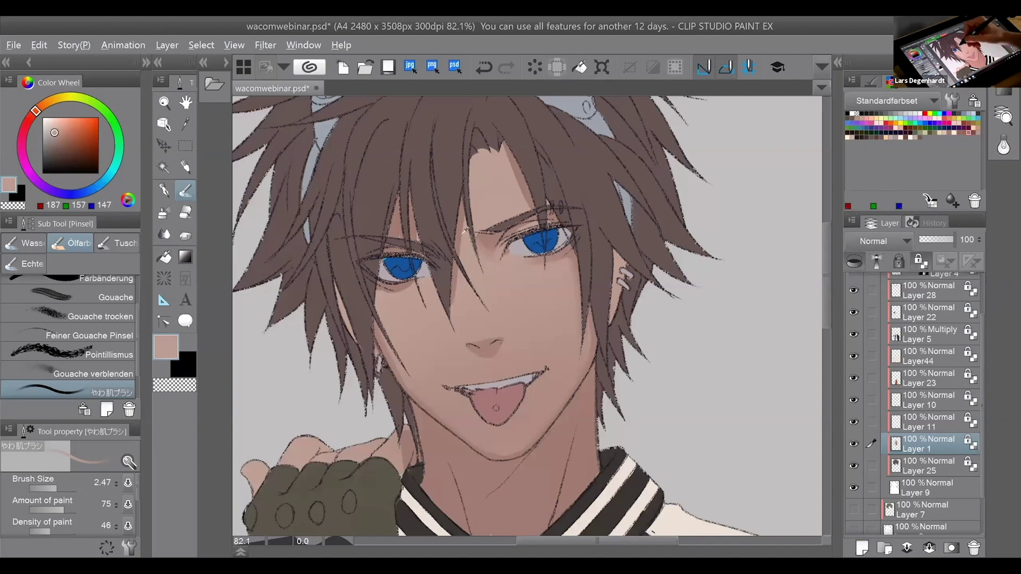
pyautogui.keyDown('alt'); pyautogui.click(449, 303); pyautogui.keyUp('alt')
pyautogui.keyDown('alt'); pyautogui.click(466, 203); pyautogui.keyUp('alt')
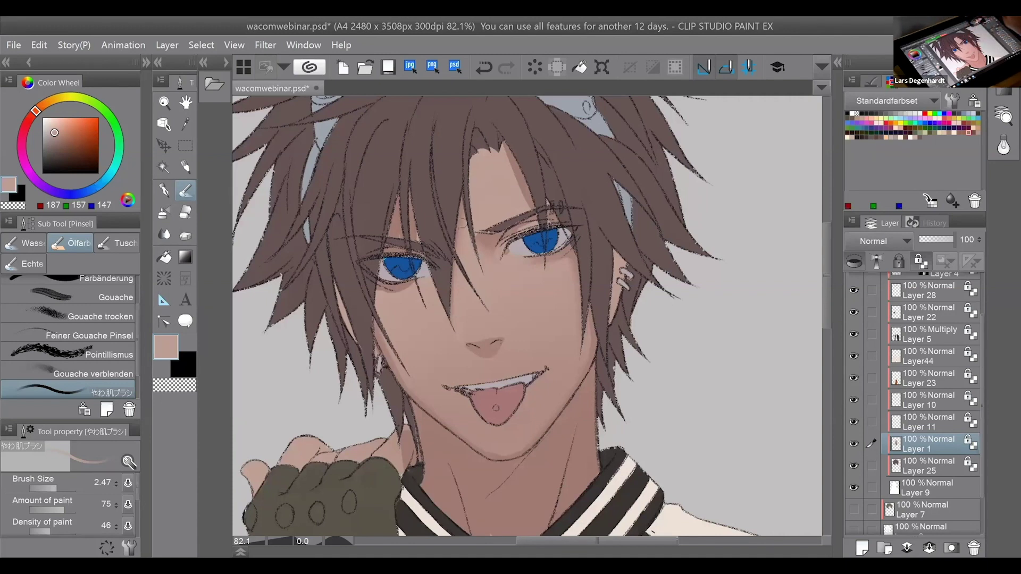
pyautogui.keyDown('alt'); pyautogui.click(415, 316); pyautogui.keyUp('alt')
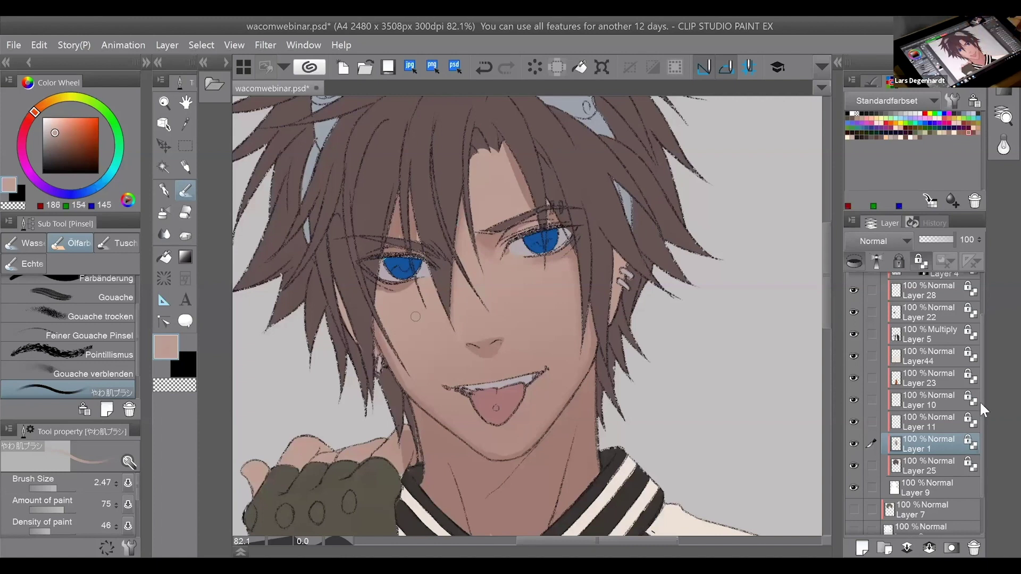
# Try moving Layer 25, the hair base, above the skin on Layer 1, and undo the reorder.
pyautogui.hotkey('ctrl', '-')
pyautogui.moveTo(982, 380); pyautogui.dragTo(984, 375)
pyautogui.scroll(1, 984, 380)
pyautogui.scroll(1, 984, 381)
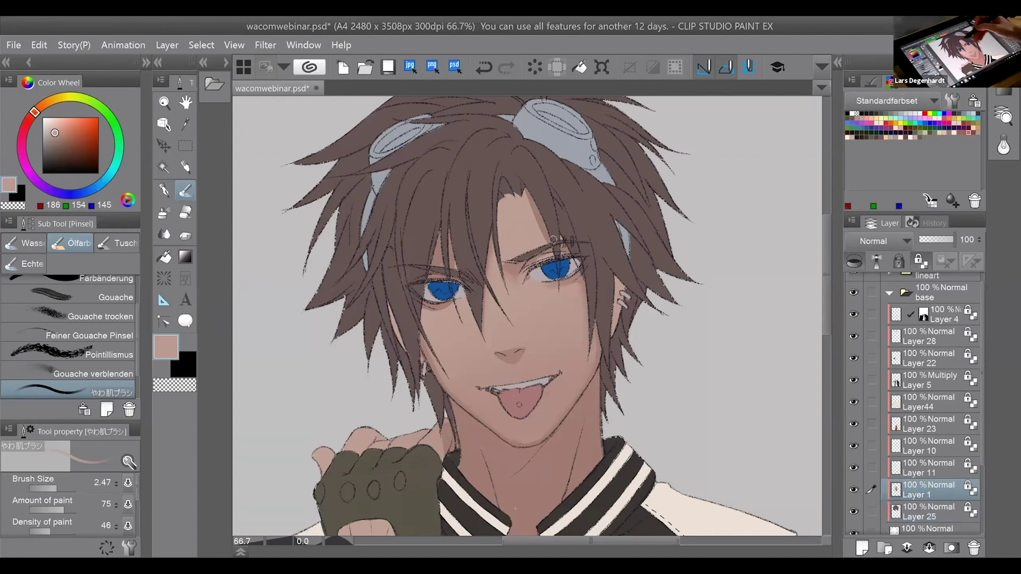
pyautogui.click(854, 489)
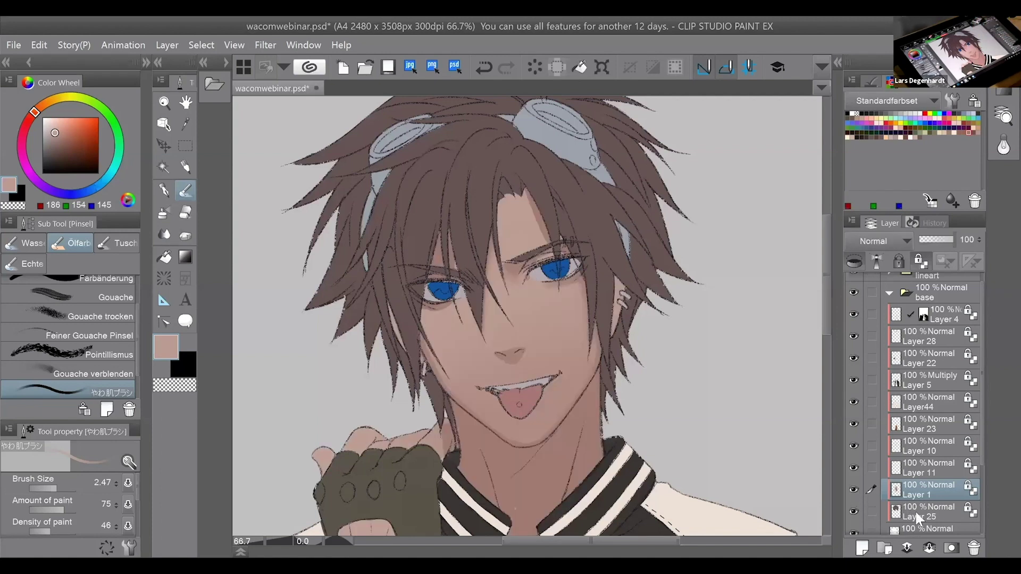
pyautogui.moveTo(914, 509); pyautogui.dragTo(911, 479)
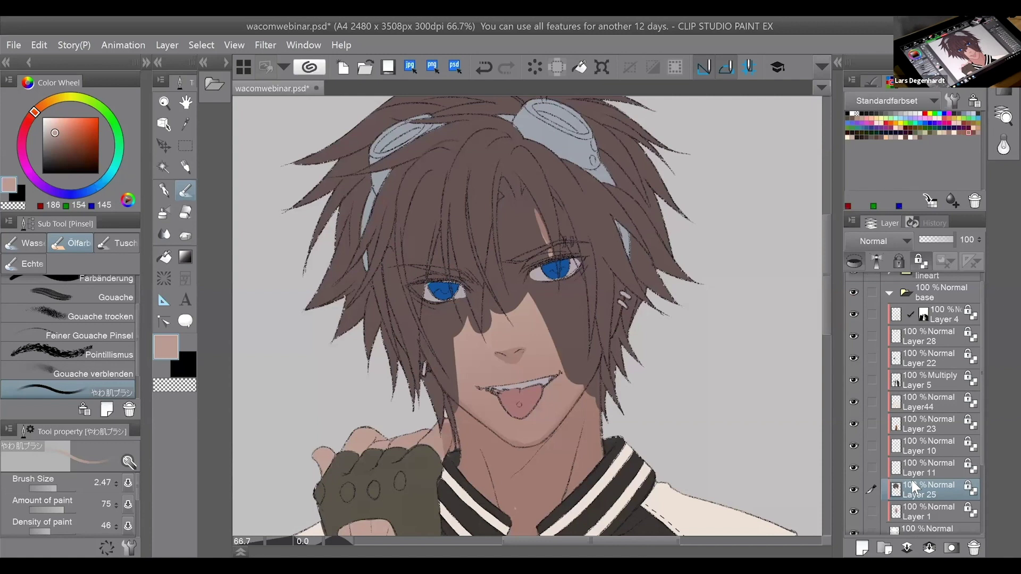
pyautogui.hotkey('ctrl', 'z')
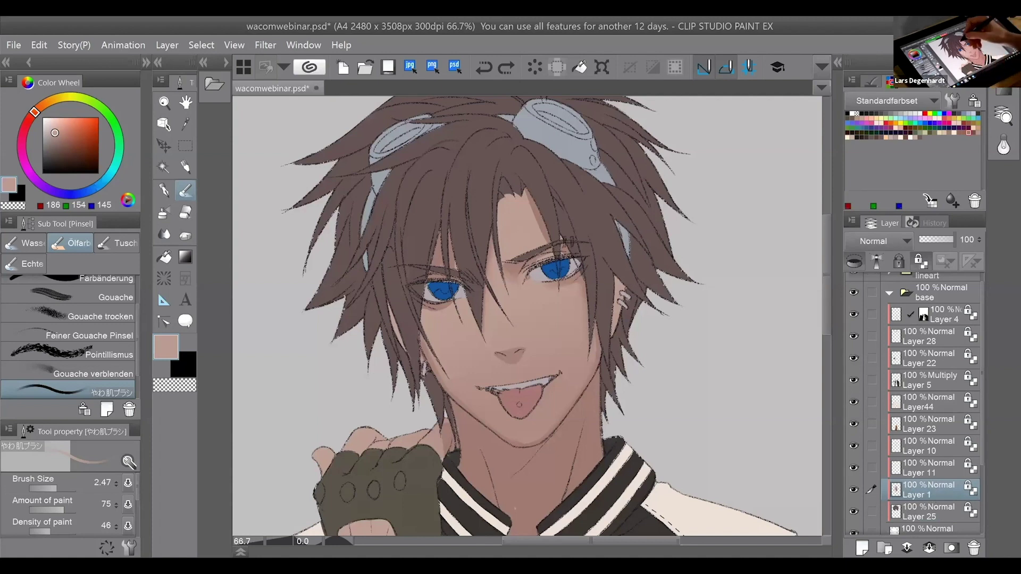
# Deepen and soften the shadows along the fringe, on the left cheek and under the right eye with sampled shadow tones.
pyautogui.keyDown('alt'); pyautogui.click(542, 217); pyautogui.keyUp('alt')
pyautogui.moveTo(500, 209); pyautogui.dragTo(502, 258)
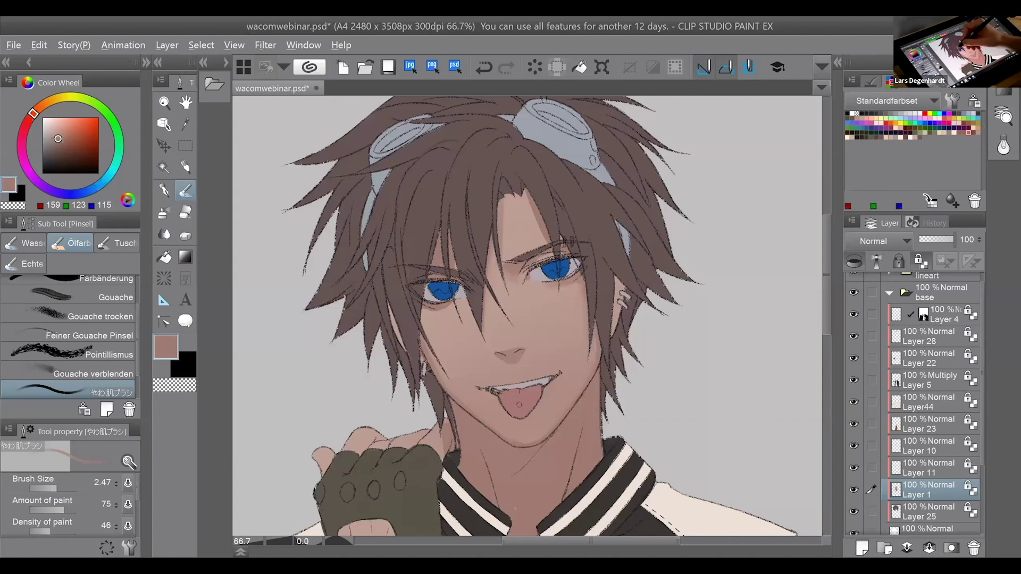
pyautogui.keyDown('alt'); pyautogui.click(446, 237); pyautogui.keyUp('alt')
pyautogui.keyDown('alt'); pyautogui.click(426, 310); pyautogui.keyUp('alt')
pyautogui.moveTo(424, 309); pyautogui.dragTo(422, 320)
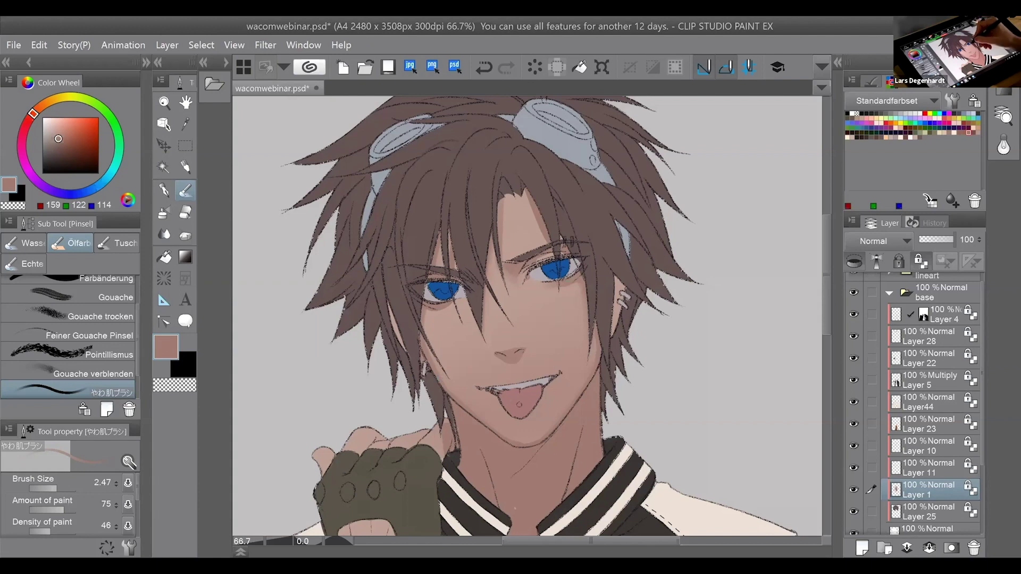
pyautogui.keyDown('alt'); pyautogui.click(545, 286); pyautogui.keyUp('alt')
pyautogui.keyDown('alt'); pyautogui.click(573, 285); pyautogui.keyUp('alt')
# Try reworking the shadow under the nose tip with sampled tones, and undo the strokes.
pyautogui.keyDown('alt'); pyautogui.click(517, 344); pyautogui.keyUp('alt')
pyautogui.moveTo(498, 349)
pyautogui.mouseDown()
pyautogui.moveTo(513, 369)
pyautogui.moveTo(531, 348)
pyautogui.moveTo(492, 364)
pyautogui.moveTo(535, 368)
pyautogui.mouseUp()
pyautogui.keyDown('alt'); pyautogui.click(509, 355); pyautogui.keyUp('alt')
pyautogui.hotkey('ctrl', 'z')
pyautogui.hotkey('ctrl', 'z')
pyautogui.hotkey('ctrl', 'z')
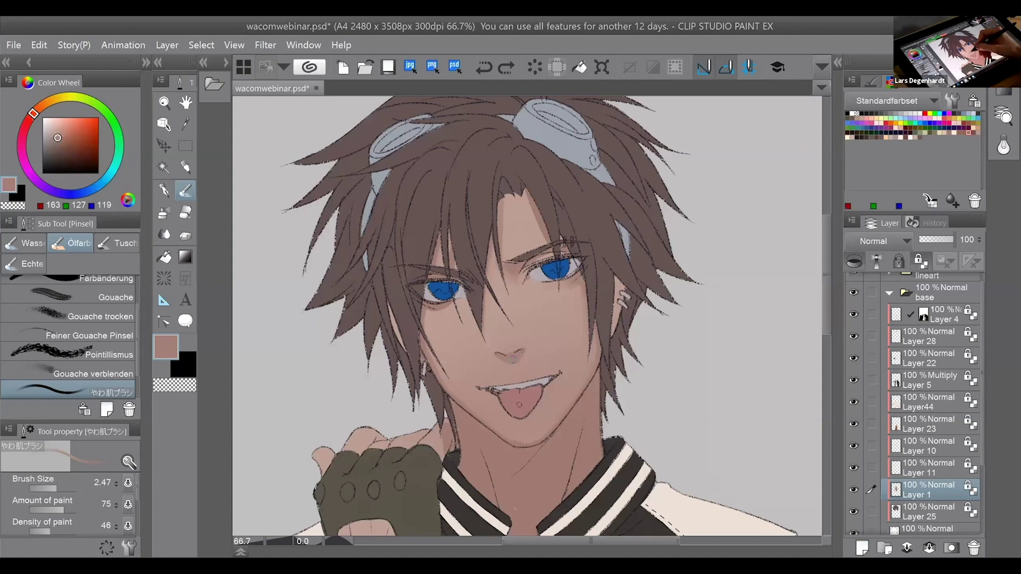
# Try painting out the under-nose shadow with sampled skin and shading the side of the nose bridge instead.
pyautogui.keyDown('alt'); pyautogui.click(530, 363); pyautogui.keyUp('alt')
pyautogui.moveTo(527, 358); pyautogui.dragTo(493, 355)
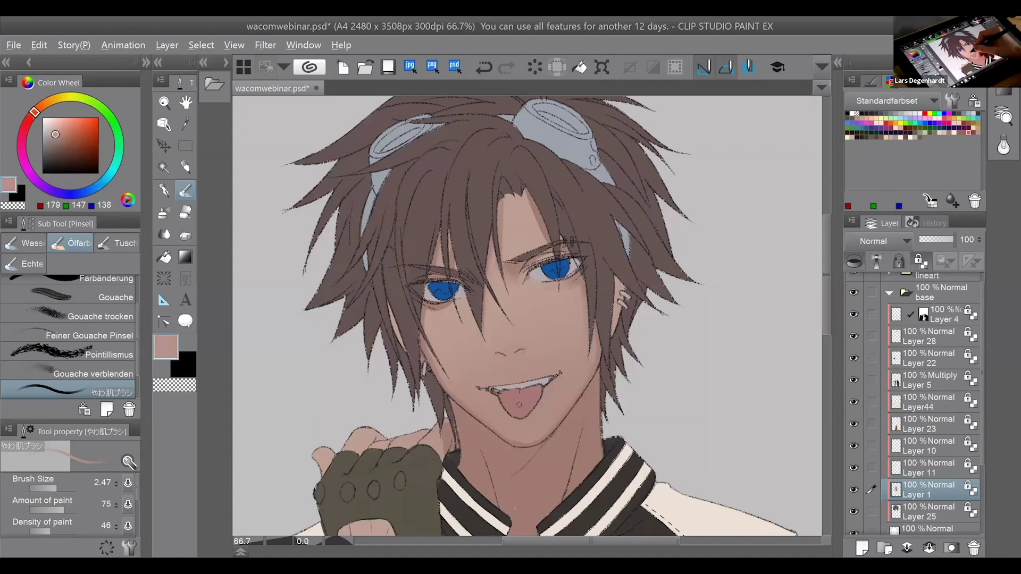
pyautogui.keyDown('alt'); pyautogui.click(511, 280); pyautogui.keyUp('alt')
pyautogui.moveTo(501, 318)
pyautogui.mouseDown()
pyautogui.moveTo(495, 347)
pyautogui.moveTo(515, 339)
pyautogui.moveTo(516, 319)
pyautogui.mouseUp()
pyautogui.keyDown('alt'); pyautogui.click(532, 322); pyautogui.keyUp('alt')
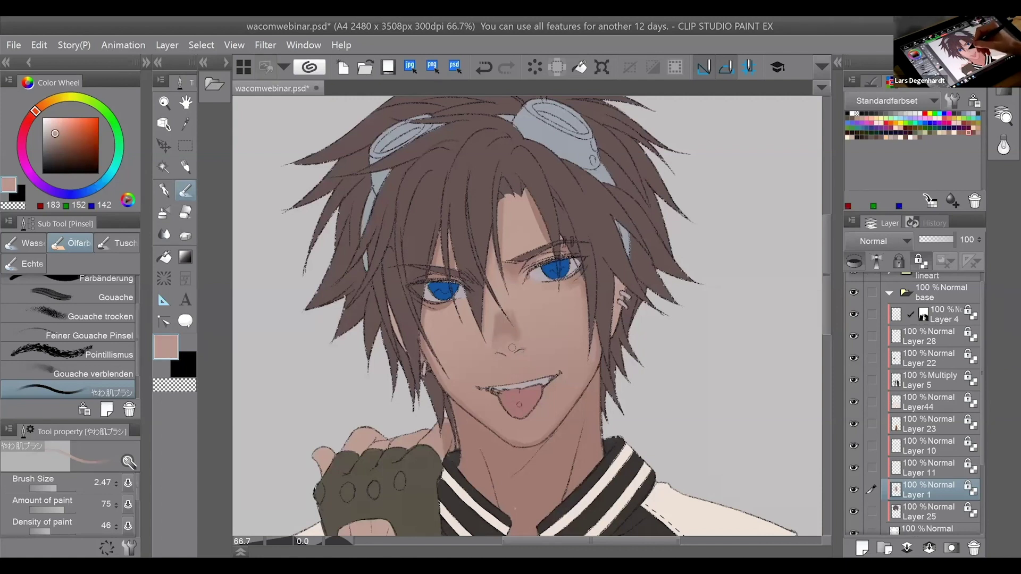
pyautogui.keyDown('alt'); pyautogui.click(514, 317); pyautogui.keyUp('alt')
pyautogui.keyDown('alt'); pyautogui.click(533, 318); pyautogui.keyUp('alt')
pyautogui.keyDown('alt'); pyautogui.click(502, 322); pyautogui.keyUp('alt')
# Try softening the side of the nose down to the nostril with sampled tones, and undo the strokes.
pyautogui.moveTo(495, 310); pyautogui.dragTo(489, 355)
pyautogui.hotkey('ctrl', 'z')
pyautogui.keyDown('alt'); pyautogui.click(499, 317); pyautogui.keyUp('alt')
pyautogui.moveTo(495, 319); pyautogui.dragTo(493, 351)
pyautogui.hotkey('ctrl', 'z')
pyautogui.keyDown('alt'); pyautogui.click(500, 347); pyautogui.keyUp('alt')
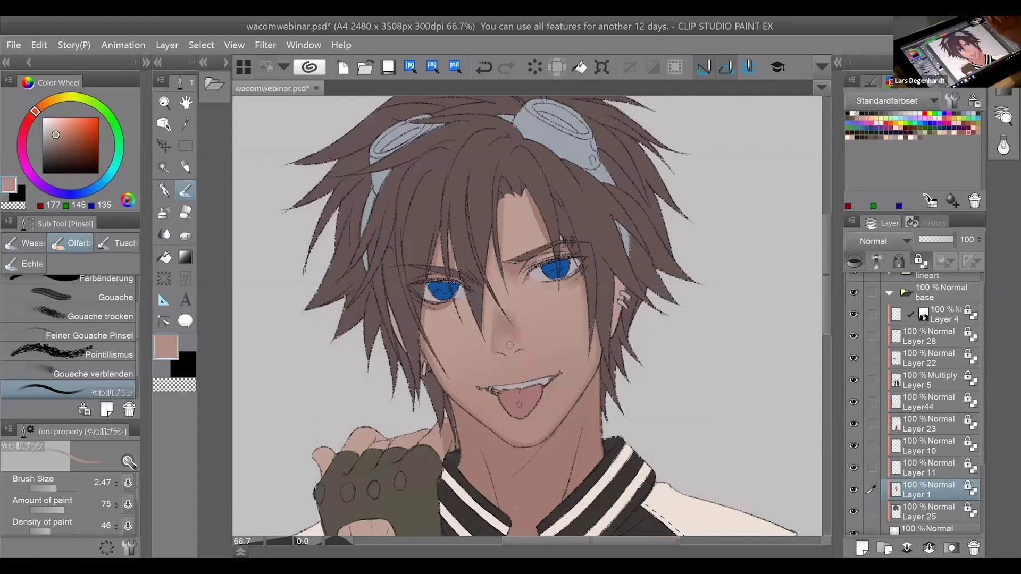
pyautogui.hotkey('ctrl', 'z')
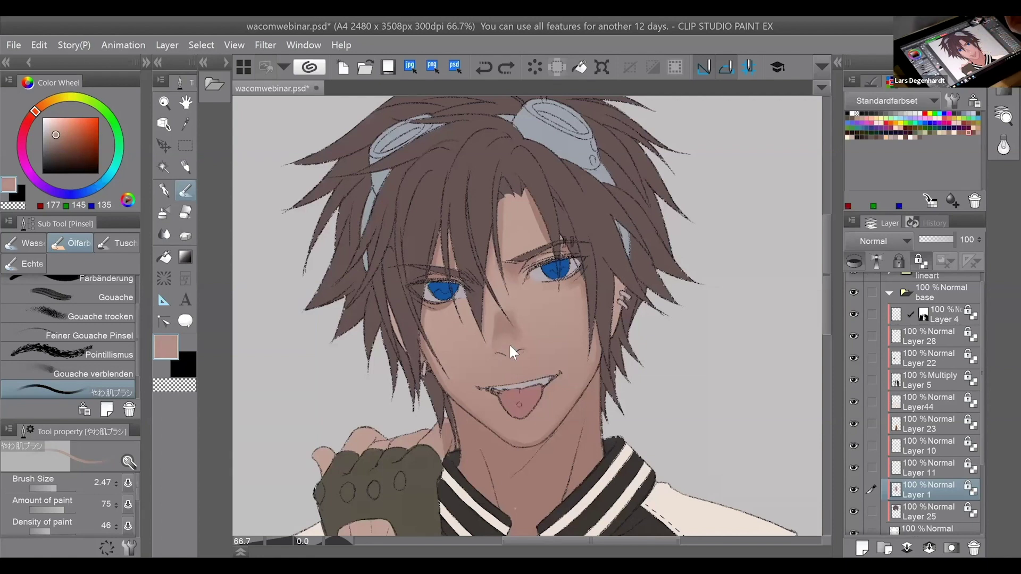
# Repaint the nose with a lit bridge and a small shadow under the tip, blending its edge with sampled skin tones.
pyautogui.moveTo(515, 313)
pyautogui.mouseDown()
pyautogui.moveTo(511, 340)
pyautogui.moveTo(498, 343)
pyautogui.mouseUp()
pyautogui.moveTo(498, 315)
pyautogui.mouseDown()
pyautogui.moveTo(494, 354)
pyautogui.moveTo(519, 353)
pyautogui.mouseUp()
pyautogui.keyDown('alt'); pyautogui.click(571, 429); pyautogui.keyUp('alt')
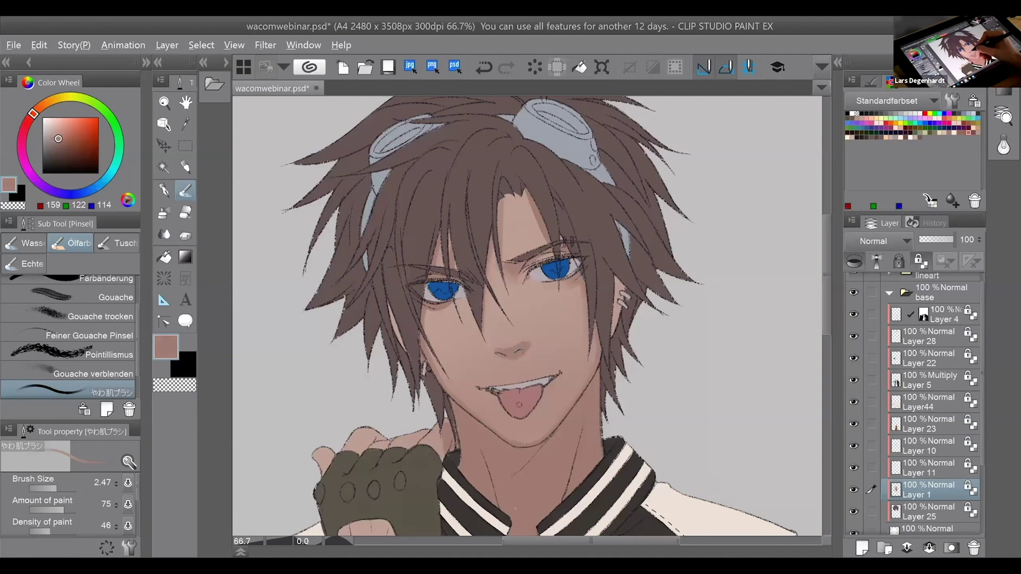
pyautogui.keyDown('alt'); pyautogui.click(531, 345); pyautogui.keyUp('alt')
pyautogui.keyDown('alt'); pyautogui.click(504, 347); pyautogui.keyUp('alt')
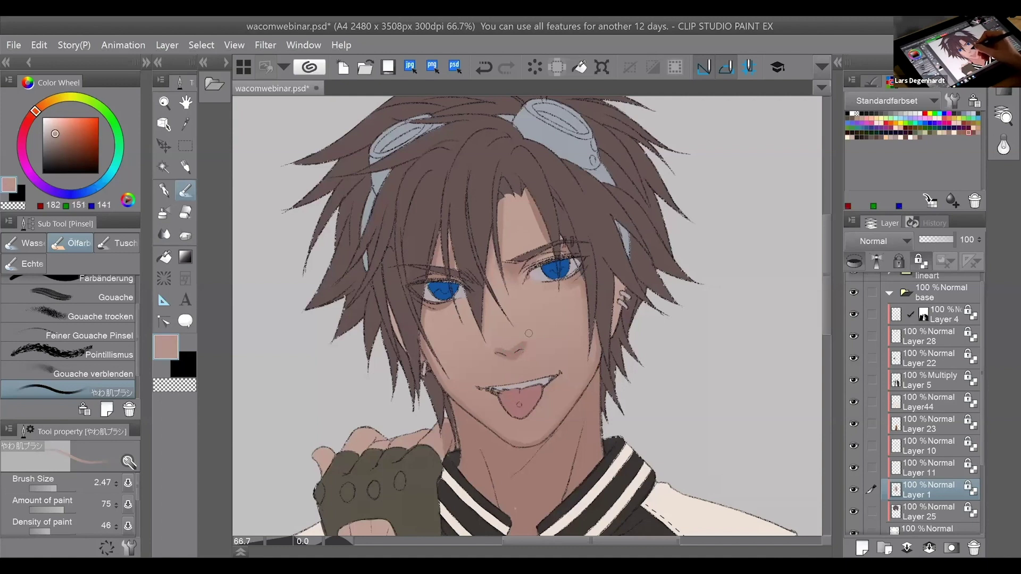
pyautogui.keyDown('alt'); pyautogui.click(525, 337); pyautogui.keyUp('alt')
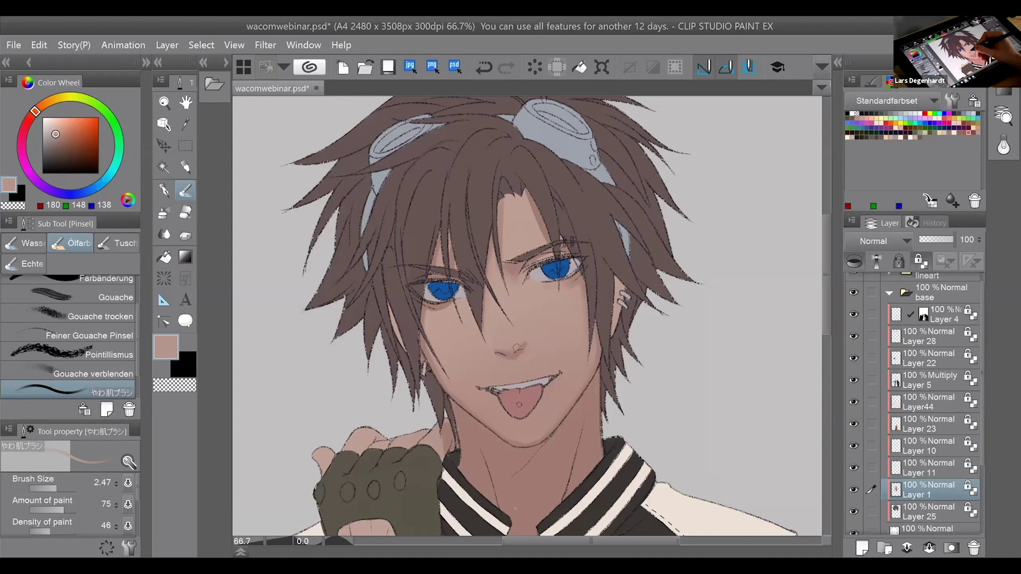
pyautogui.keyDown('alt'); pyautogui.click(531, 335); pyautogui.keyUp('alt')
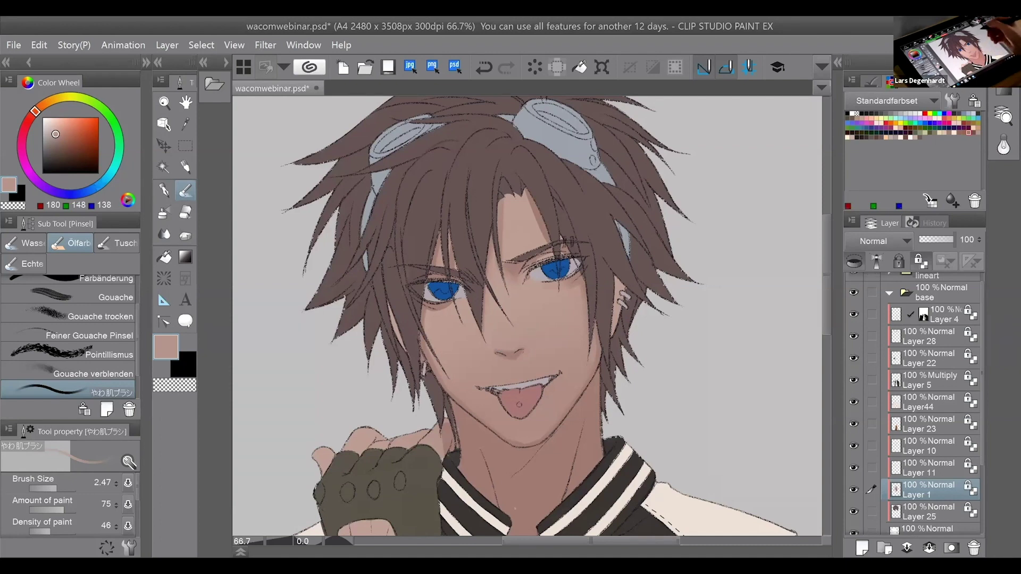
# Blend the shadow under the left eye with sampled jaw-shadow and light cheek tones.
pyautogui.keyDown('alt'); pyautogui.click(592, 397); pyautogui.keyUp('alt')
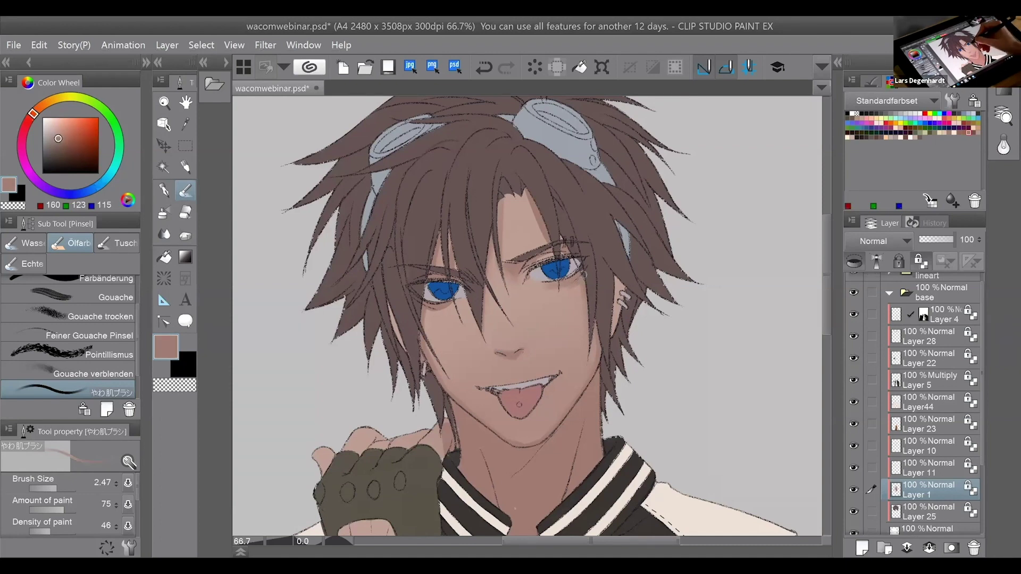
pyautogui.keyDown('alt'); pyautogui.click(449, 304); pyautogui.keyUp('alt')
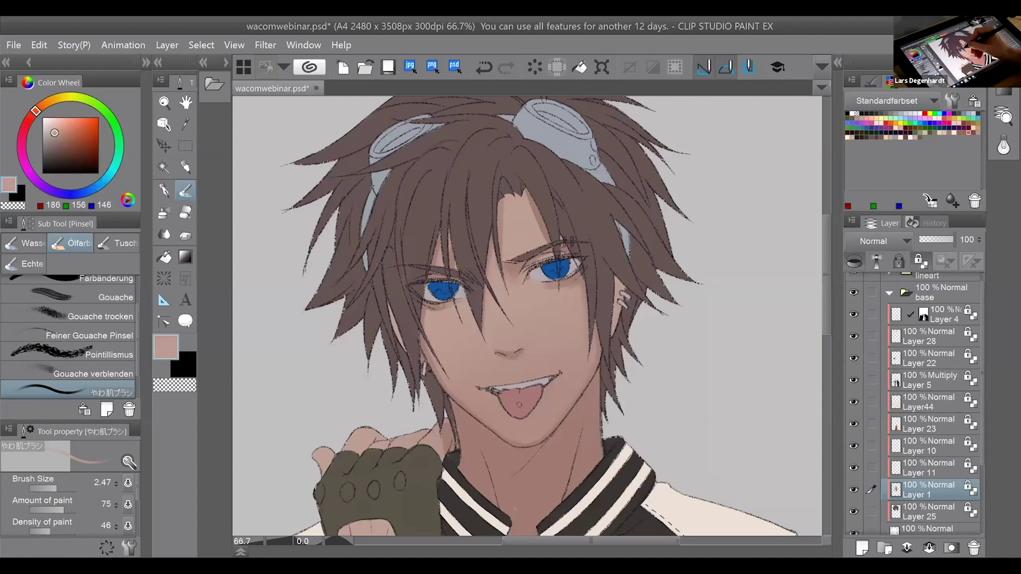
pyautogui.keyDown('alt'); pyautogui.click(431, 308); pyautogui.keyUp('alt')
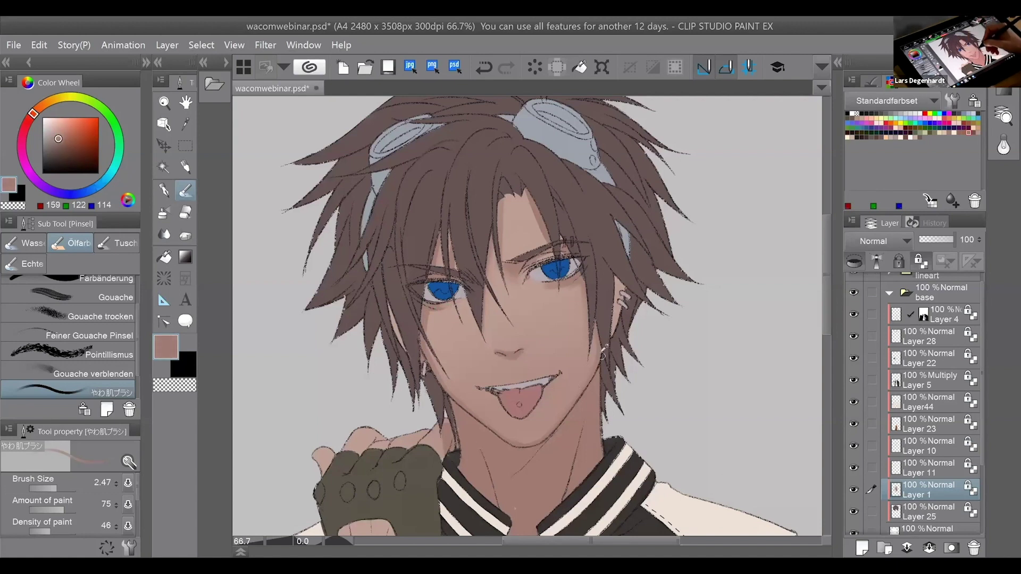
# Refine the shadow beneath the nose tip and soften its outer edge with sampled mid and light skin tones.
pyautogui.keyDown('alt'); pyautogui.click(529, 352); pyautogui.keyUp('alt')
pyautogui.keyDown('alt'); pyautogui.click(523, 353); pyautogui.keyUp('alt')
pyautogui.keyDown('alt'); pyautogui.click(520, 359); pyautogui.keyUp('alt')
pyautogui.keyDown('alt'); pyautogui.click(516, 365); pyautogui.keyUp('alt')
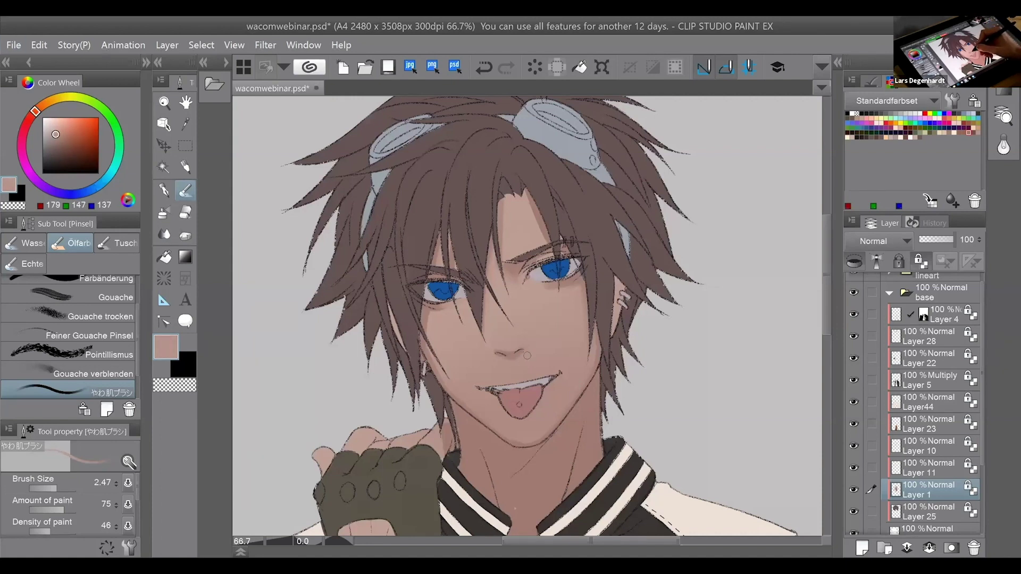
pyautogui.keyDown('alt'); pyautogui.click(514, 291); pyautogui.keyUp('alt')
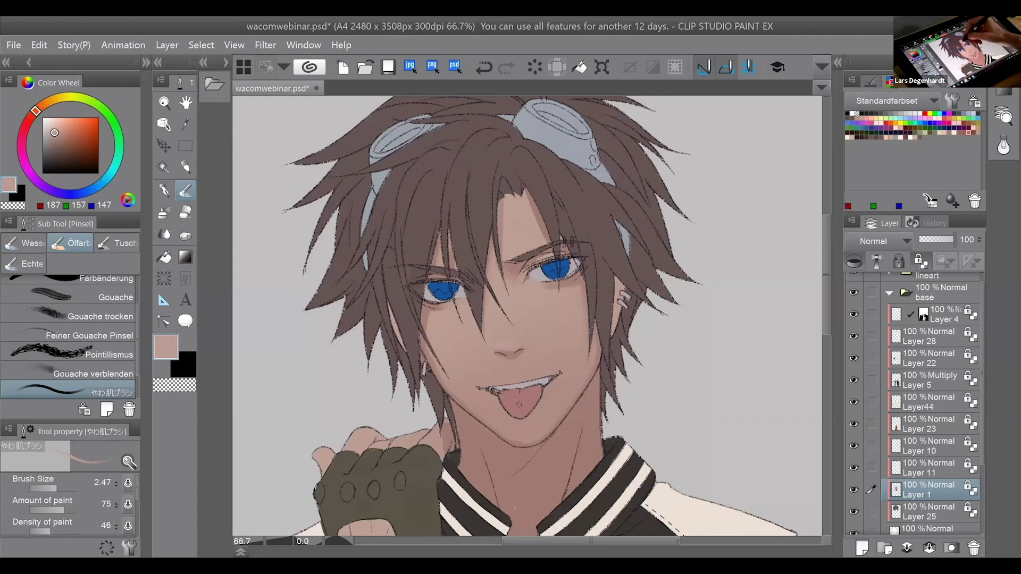
# Blend the edge of the hair shadow on the forehead above the right brow with sampled shadow and light skin tones.
pyautogui.keyDown('alt'); pyautogui.click(543, 213); pyautogui.keyUp('alt')
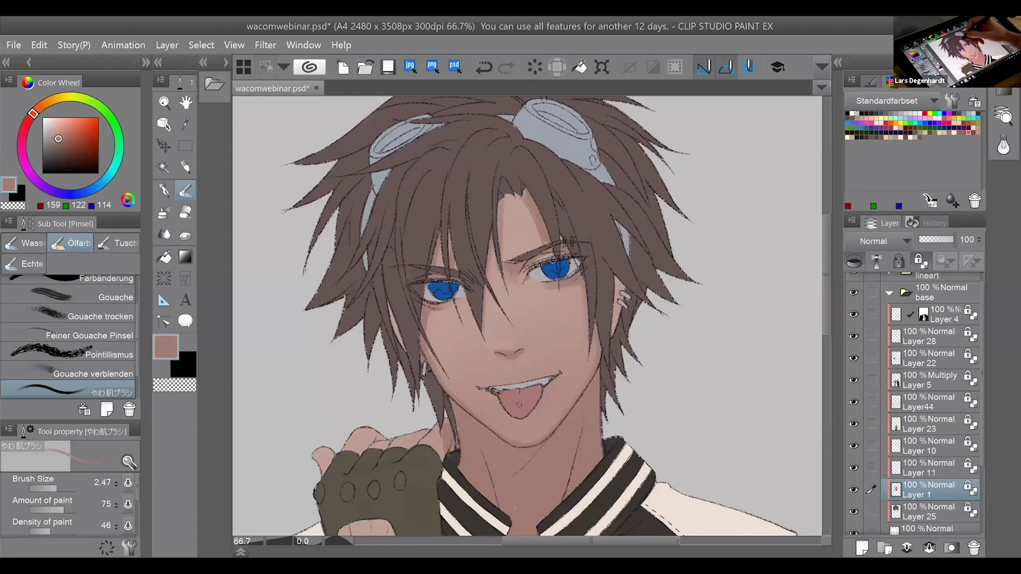
pyautogui.keyDown('alt'); pyautogui.click(525, 217); pyautogui.keyUp('alt')
pyautogui.moveTo(527, 203); pyautogui.dragTo(545, 242)
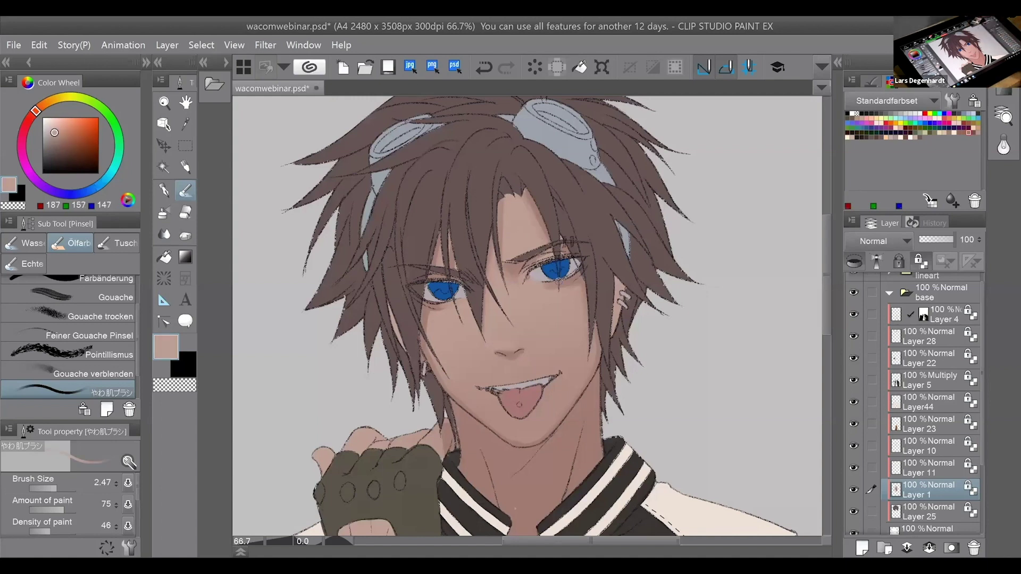
# Refine the shadow edge along the right side of the jaw and chin with sampled skin and neck-shadow tones.
pyautogui.keyDown('alt'); pyautogui.click(556, 420); pyautogui.keyUp('alt')
pyautogui.keyDown('alt'); pyautogui.click(545, 331); pyautogui.keyUp('alt')
pyautogui.keyDown('alt'); pyautogui.click(574, 441); pyautogui.keyUp('alt')
pyautogui.keyDown('alt'); pyautogui.click(558, 446); pyautogui.keyUp('alt')
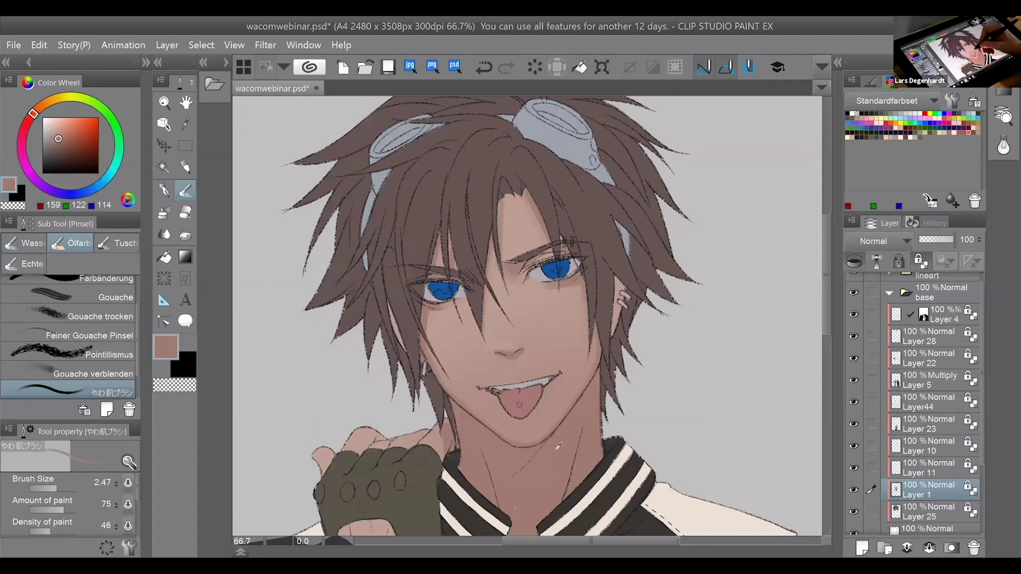
pyautogui.keyDown('alt'); pyautogui.click(553, 381); pyautogui.keyUp('alt')
pyautogui.keyDown('alt'); pyautogui.click(558, 442); pyautogui.keyUp('alt')
pyautogui.keyDown('alt'); pyautogui.click(560, 426); pyautogui.keyUp('alt')
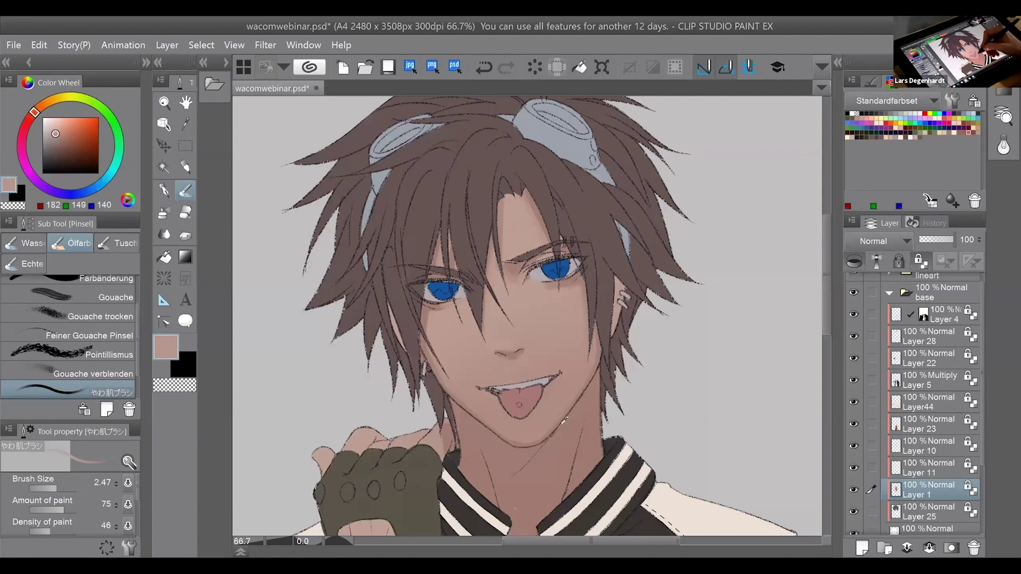
pyautogui.keyDown('alt'); pyautogui.click(562, 445); pyautogui.keyUp('alt')
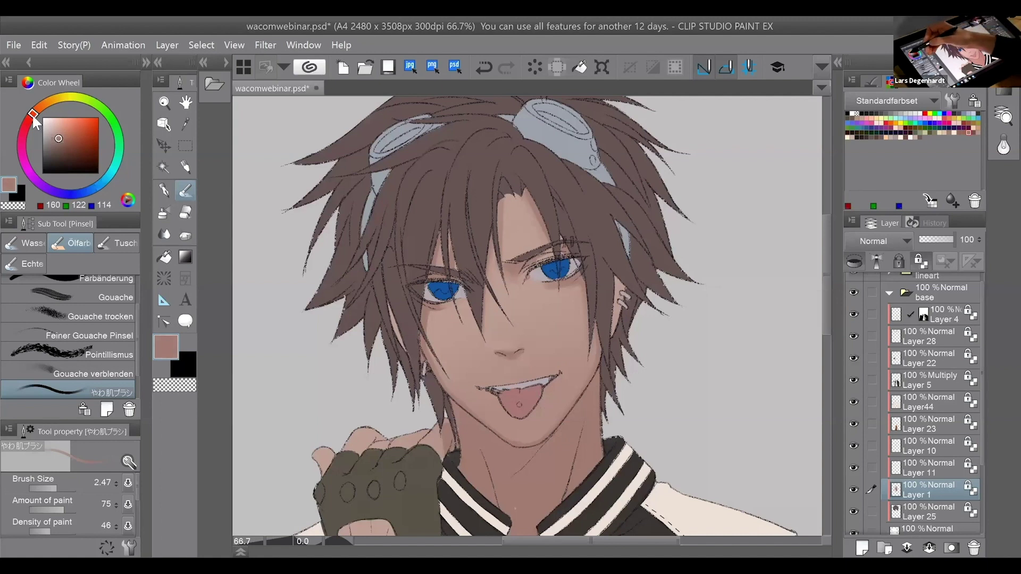
# Sample the face's skin tones and mix a light peach highlight colour of about RGB 226, 190, 170.
pyautogui.keyDown('alt'); pyautogui.click(538, 465); pyautogui.keyUp('alt')
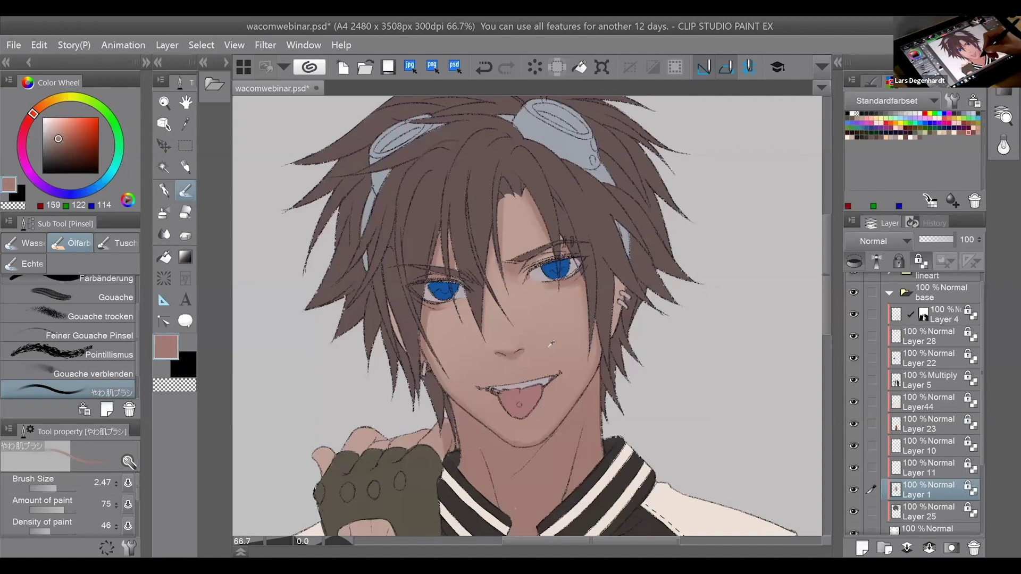
pyautogui.keyDown('alt'); pyautogui.click(546, 330); pyautogui.keyUp('alt')
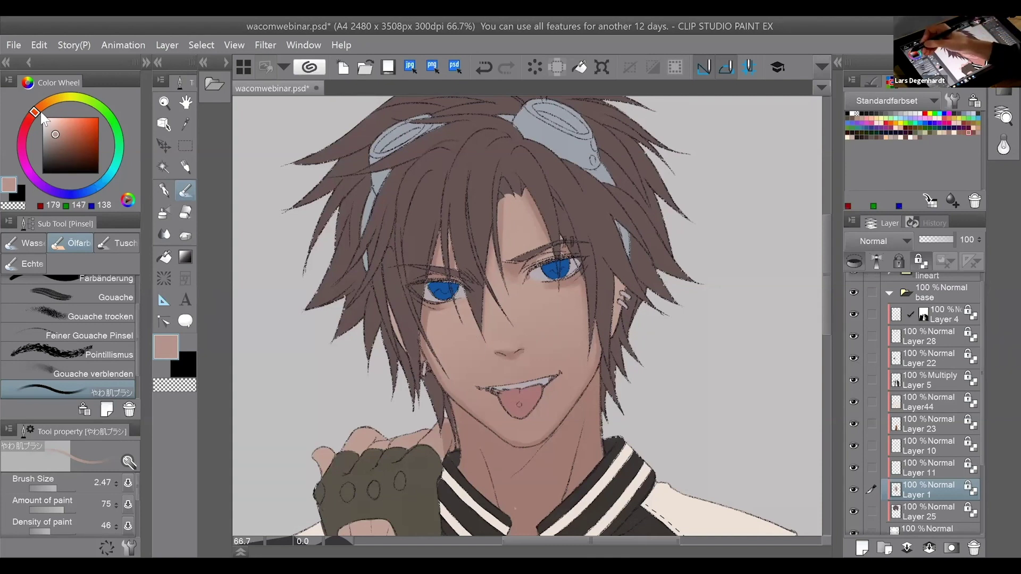
pyautogui.moveTo(38, 118); pyautogui.dragTo(40, 107)
pyautogui.click(68, 115)
pyautogui.click(56, 119)
pyautogui.click(55, 123)
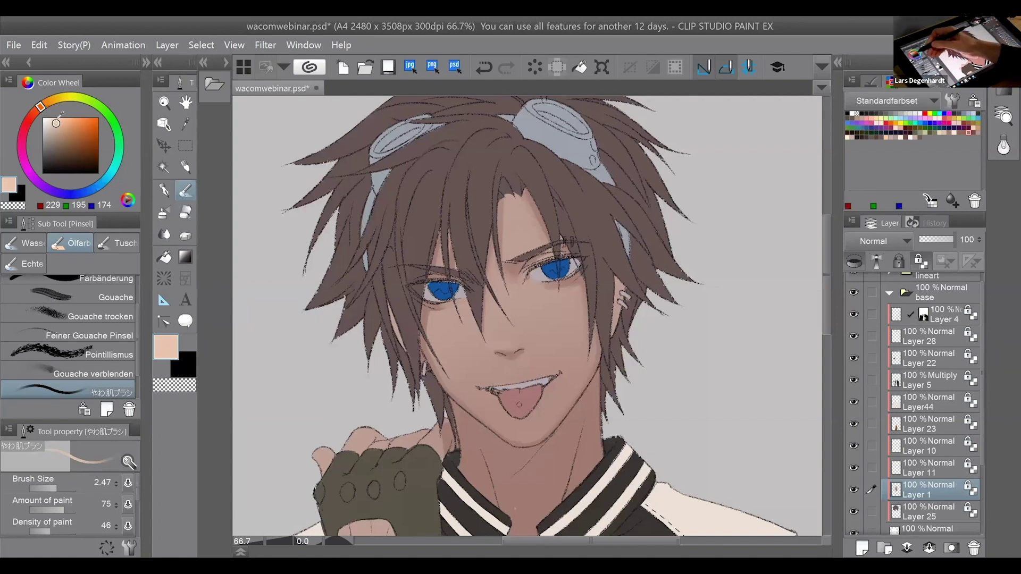
pyautogui.click(56, 124)
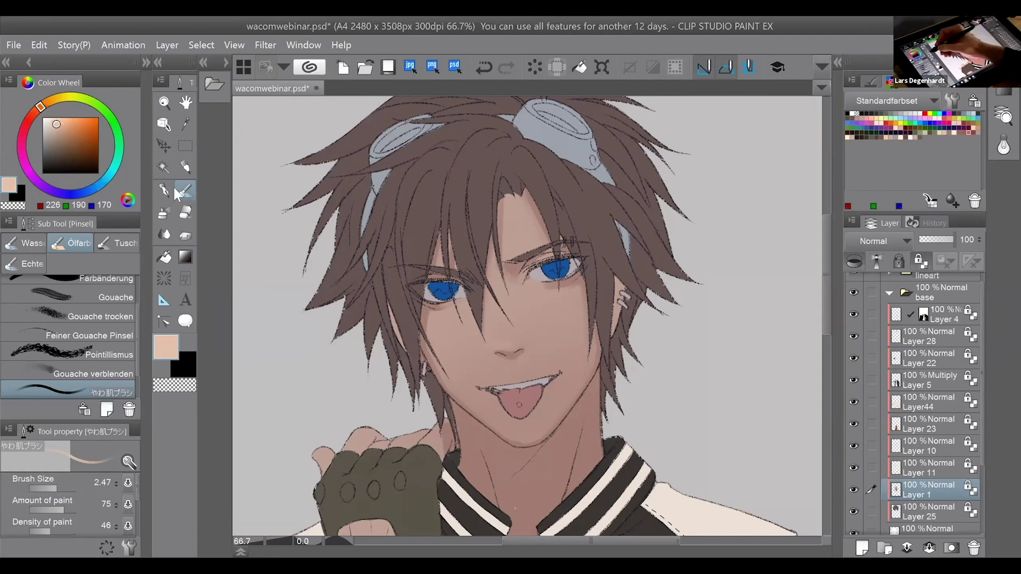
# Paint a light peach highlight spot on the nose tip with the Mapping Stift pen at brush size 5.02.
pyautogui.press('p')
pyautogui.click(60, 487)
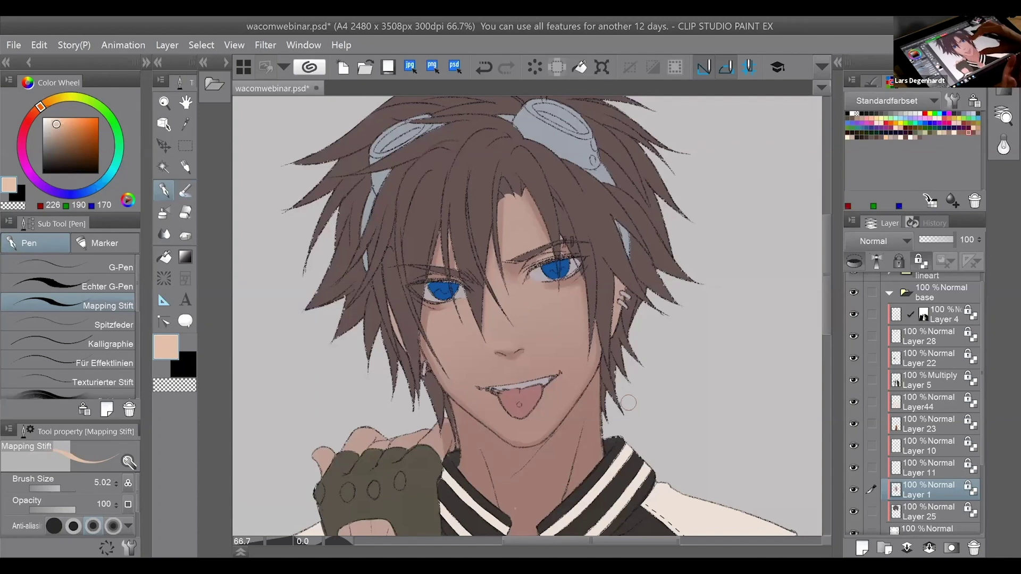
pyautogui.moveTo(637, 401); pyautogui.dragTo(621, 396)
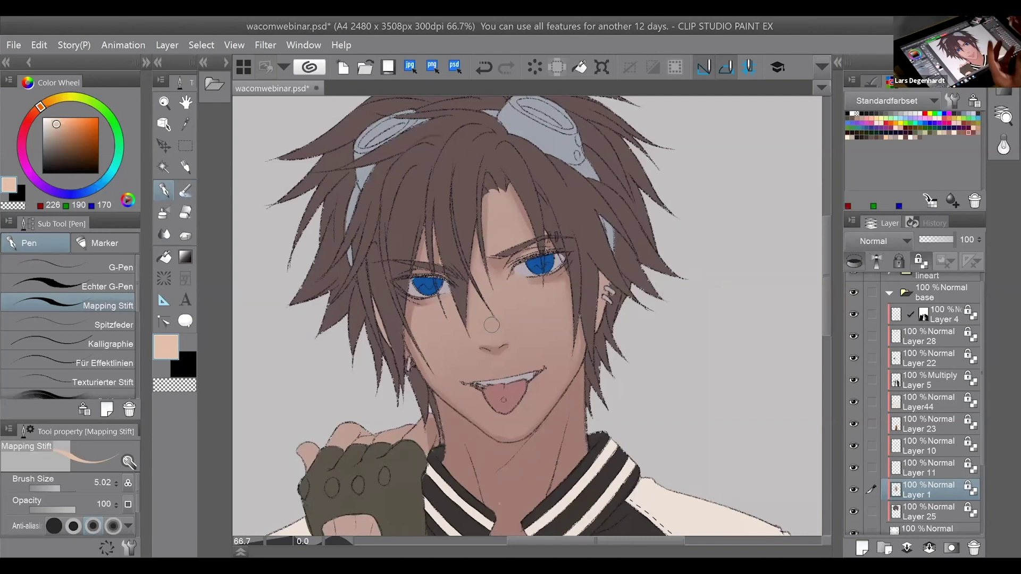
pyautogui.moveTo(491, 325)
pyautogui.mouseDown()
pyautogui.moveTo(485, 311)
pyautogui.moveTo(496, 326)
pyautogui.mouseUp()
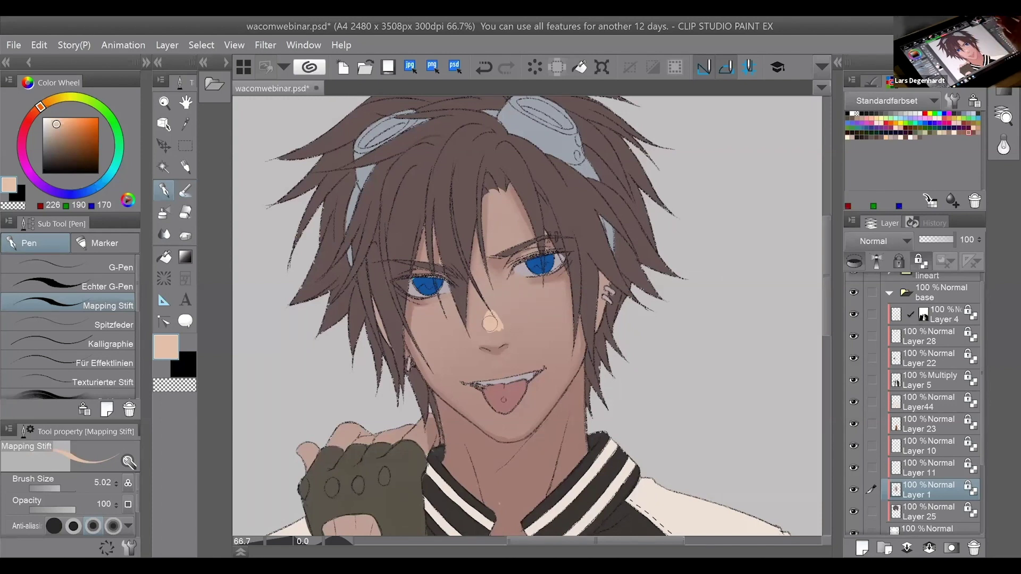
# Try to soften the nose highlight with the Sanft airbrush at brush size 3.67, and undo the strokes.
pyautogui.click(165, 234)
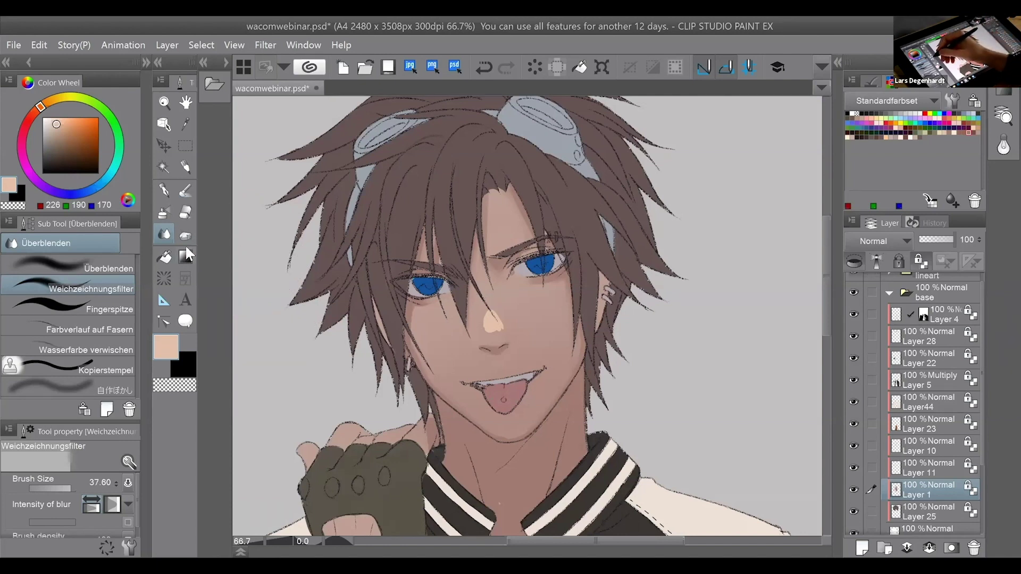
pyautogui.press('j')
pyautogui.moveTo(61, 488); pyautogui.dragTo(59, 493)
pyautogui.click(59, 490)
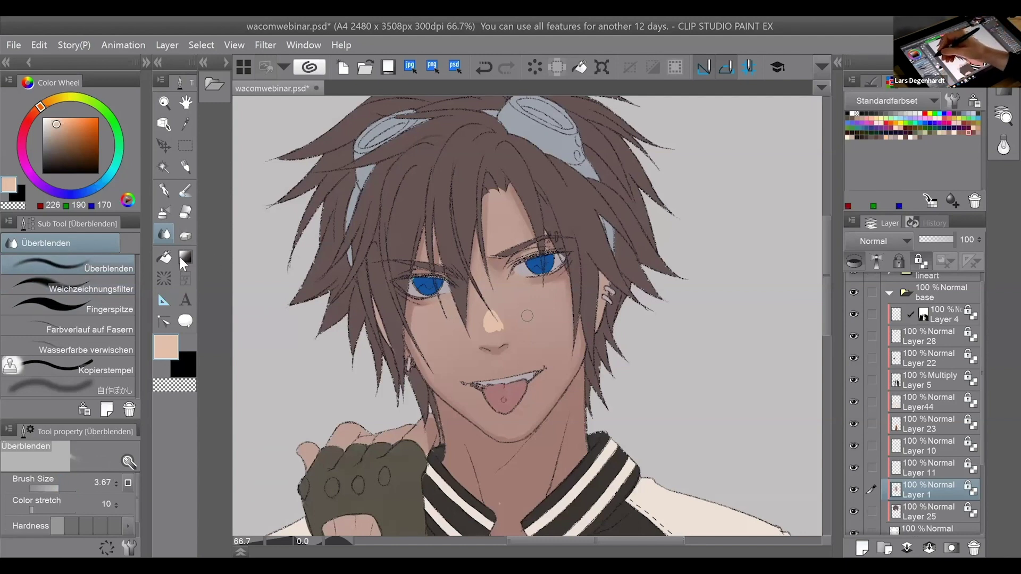
pyautogui.click(165, 213)
pyautogui.click(59, 486)
pyautogui.click(58, 486)
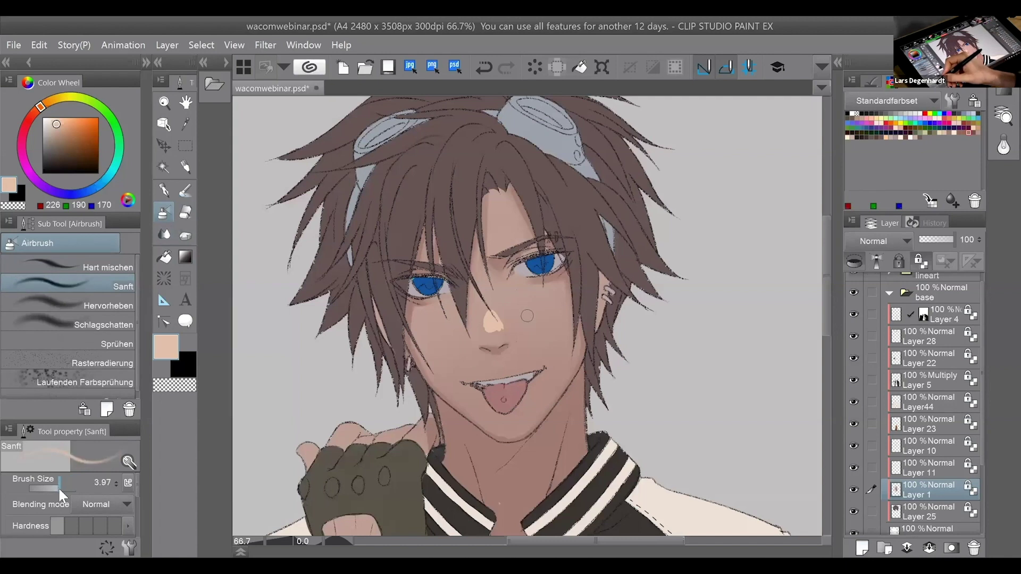
pyautogui.moveTo(489, 330)
pyautogui.mouseDown()
pyautogui.moveTo(498, 332)
pyautogui.moveTo(488, 330)
pyautogui.mouseUp()
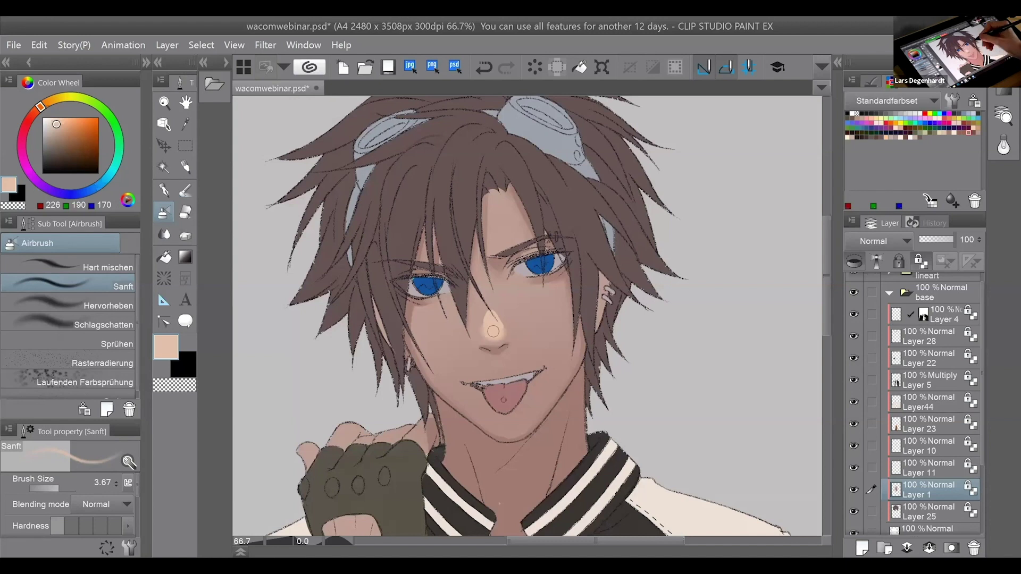
pyautogui.hotkey('ctrl', 'z')
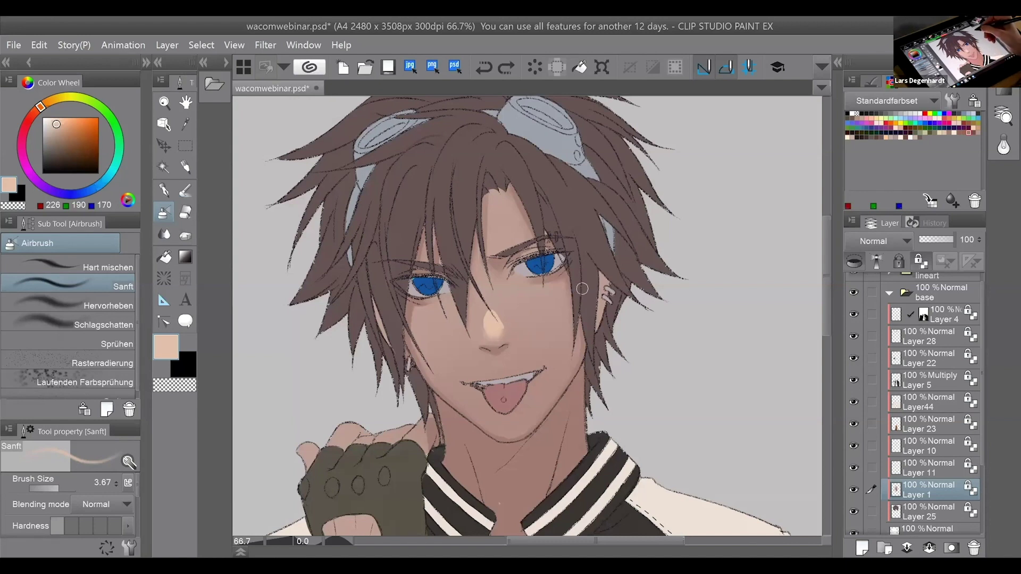
pyautogui.hotkey('ctrl', 'z')
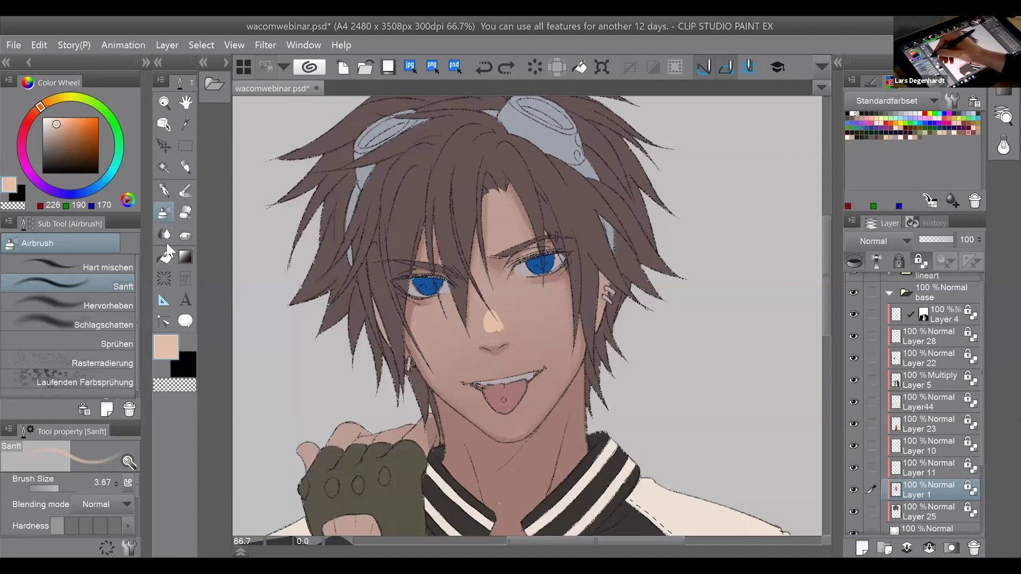
# Soften the nose highlight's lower edge with the Überblenden tool, followed by the Weichzeichnungsfilter at brush size 6.88.
pyautogui.click(165, 238)
pyautogui.moveTo(491, 332); pyautogui.dragTo(500, 332)
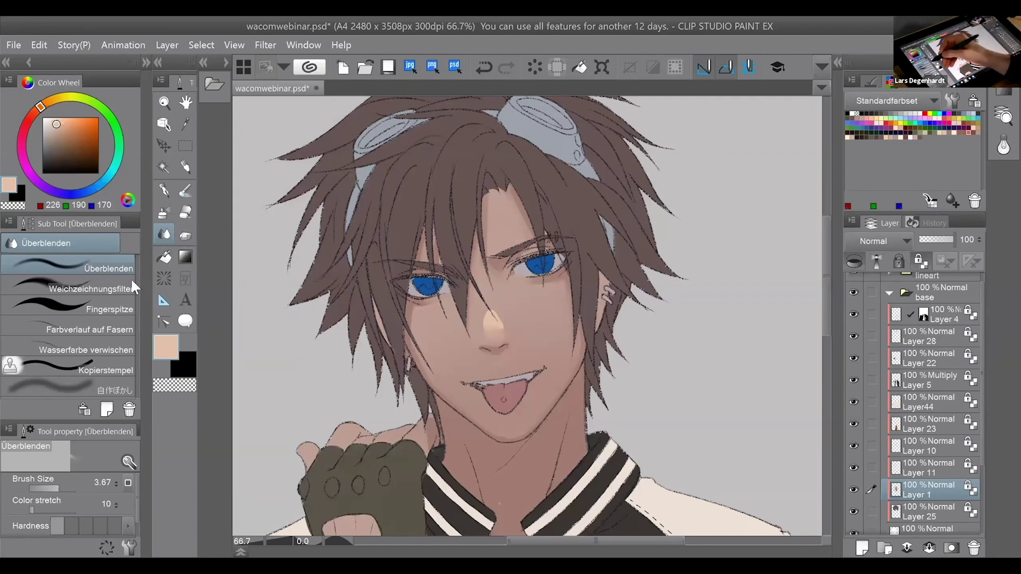
pyautogui.click(113, 288)
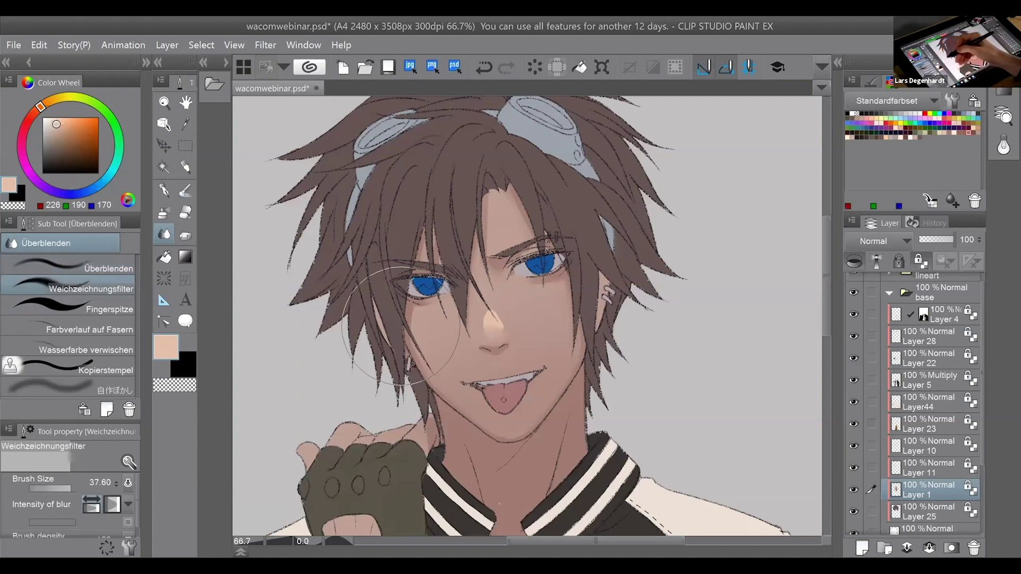
pyautogui.click(61, 484)
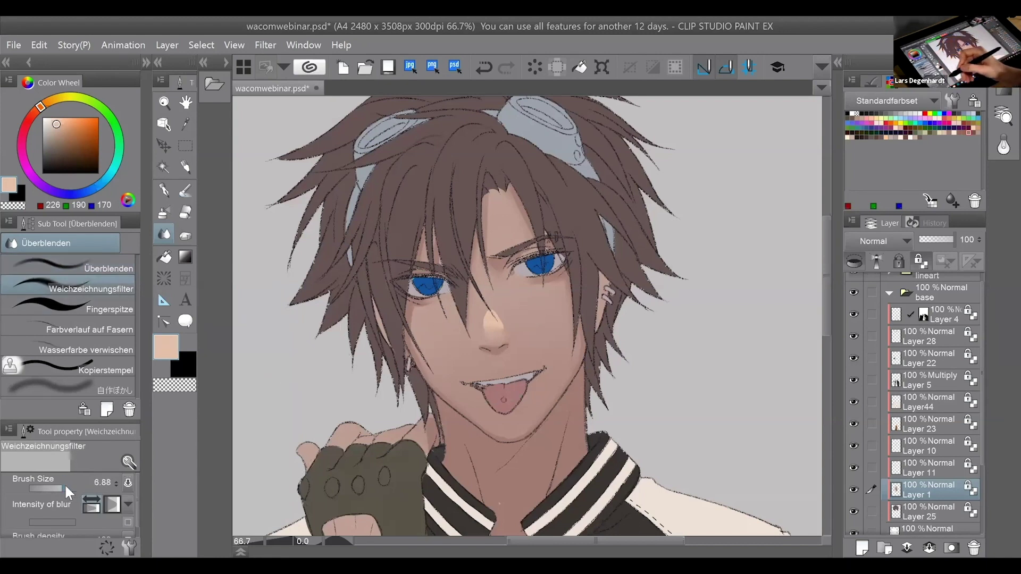
pyautogui.moveTo(492, 336); pyautogui.dragTo(505, 327)
# Try another Überblenden pass on the nose highlight, resample its light peach colour with the pen, and undo the highlight.
pyautogui.click(101, 266)
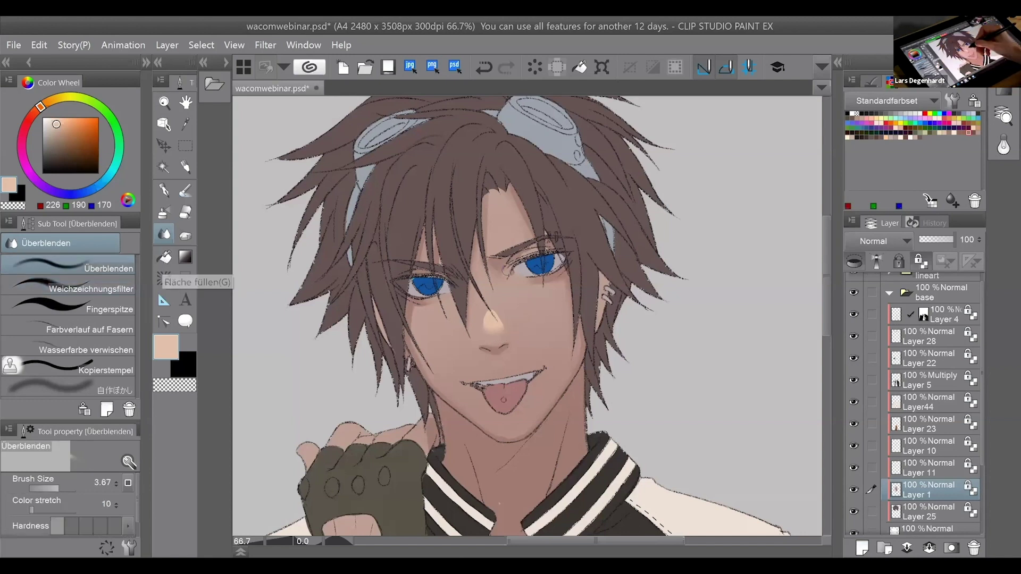
pyautogui.hotkey('ctrl', 'z')
pyautogui.moveTo(499, 328); pyautogui.dragTo(502, 334)
pyautogui.click(164, 189)
pyautogui.press('alt')
pyautogui.keyDown('alt'); pyautogui.click(488, 316); pyautogui.keyUp('alt')
pyautogui.hotkey('ctrl', 'z')
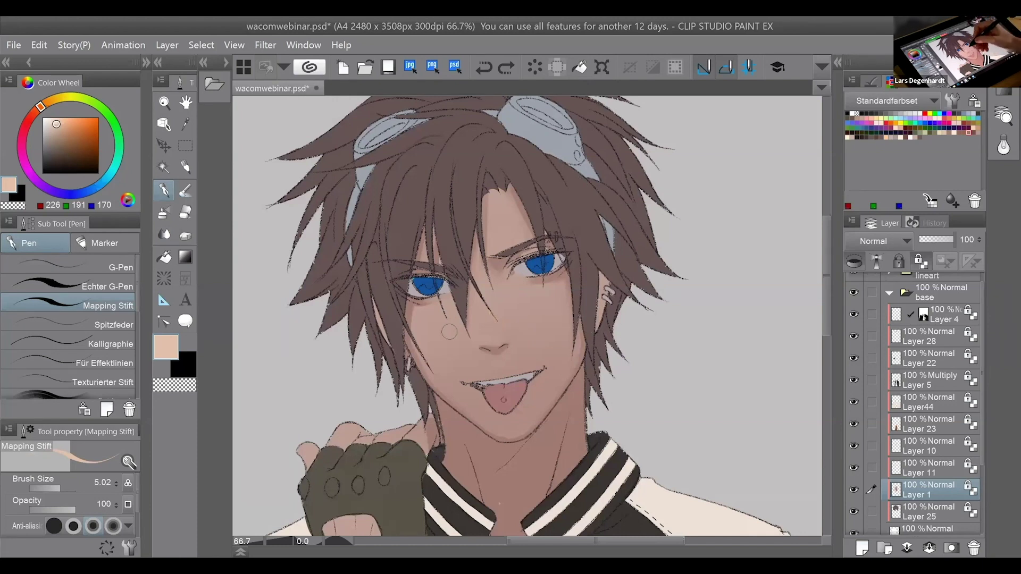
# Try a highlight along the left cheek contour and dot two light peach highlights on the forehead above the right brow.
pyautogui.moveTo(405, 332)
pyautogui.mouseDown()
pyautogui.moveTo(425, 385)
pyautogui.moveTo(453, 402)
pyautogui.mouseUp()
pyautogui.hotkey('ctrl', 'z')
pyautogui.moveTo(521, 232); pyautogui.dragTo(519, 235)
pyautogui.click(506, 220)
# Paint a new light peach highlight on the nose tip, undoing the trial shapes on and beneath the nose.
pyautogui.moveTo(484, 323)
pyautogui.mouseDown()
pyautogui.moveTo(488, 331)
pyautogui.moveTo(490, 312)
pyautogui.mouseUp()
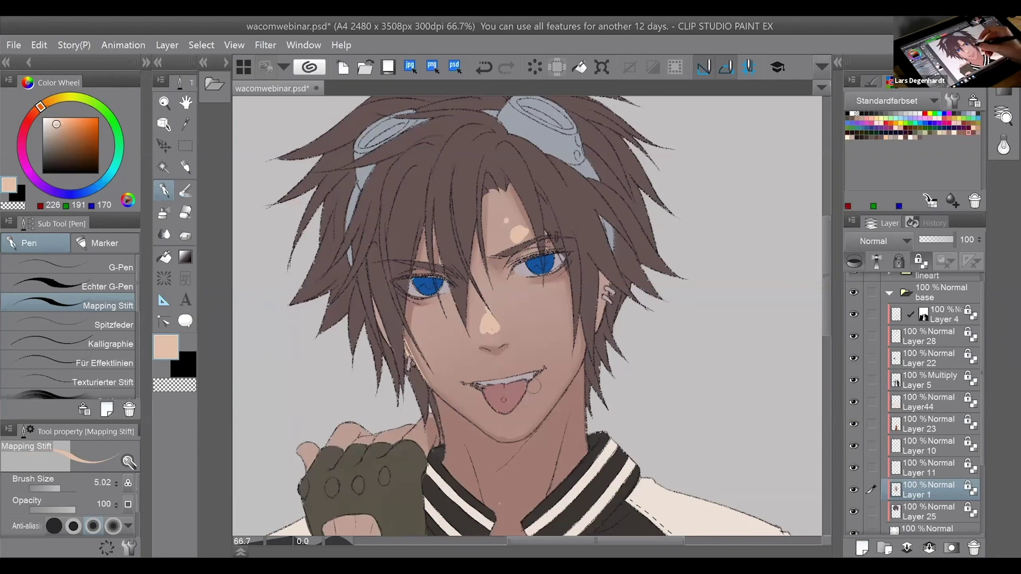
pyautogui.hotkey('ctrl', 'z')
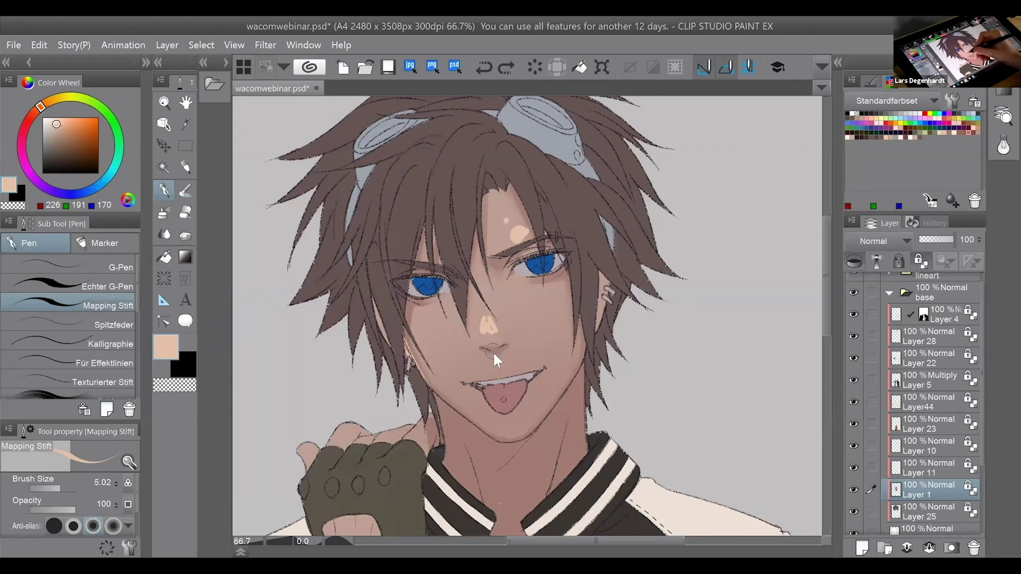
pyautogui.hotkey('ctrl', 'z')
pyautogui.moveTo(481, 348); pyautogui.dragTo(506, 346)
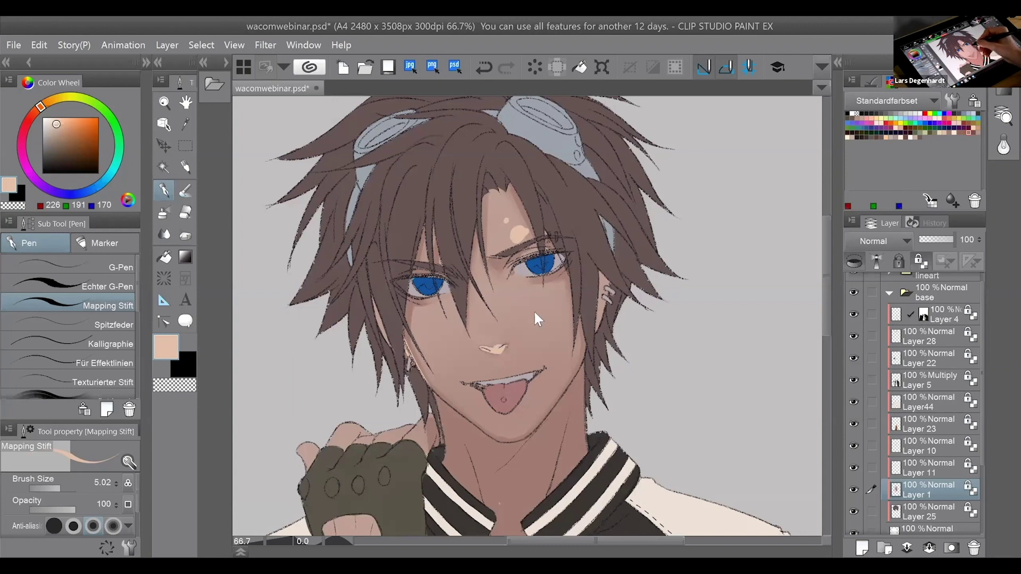
pyautogui.hotkey('ctrl', 'z')
pyautogui.moveTo(484, 313)
pyautogui.mouseDown()
pyautogui.moveTo(482, 326)
pyautogui.moveTo(493, 311)
pyautogui.moveTo(495, 329)
pyautogui.mouseUp()
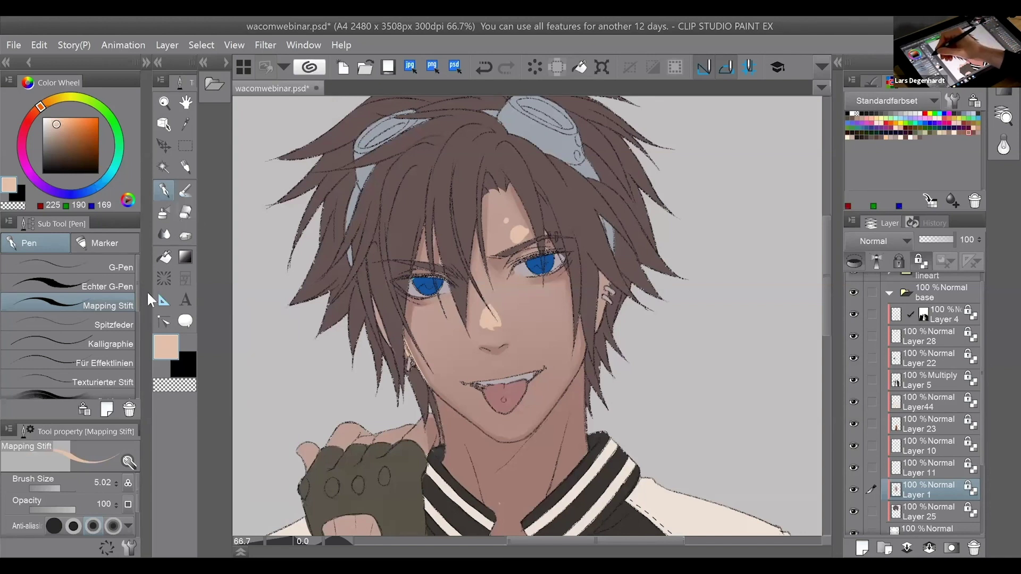
# Blur the lower edge of the nose highlight with the Weichzeichnungsfilter at brush size 6.88.
pyautogui.click(165, 234)
pyautogui.click(107, 289)
pyautogui.moveTo(497, 325); pyautogui.dragTo(485, 332)
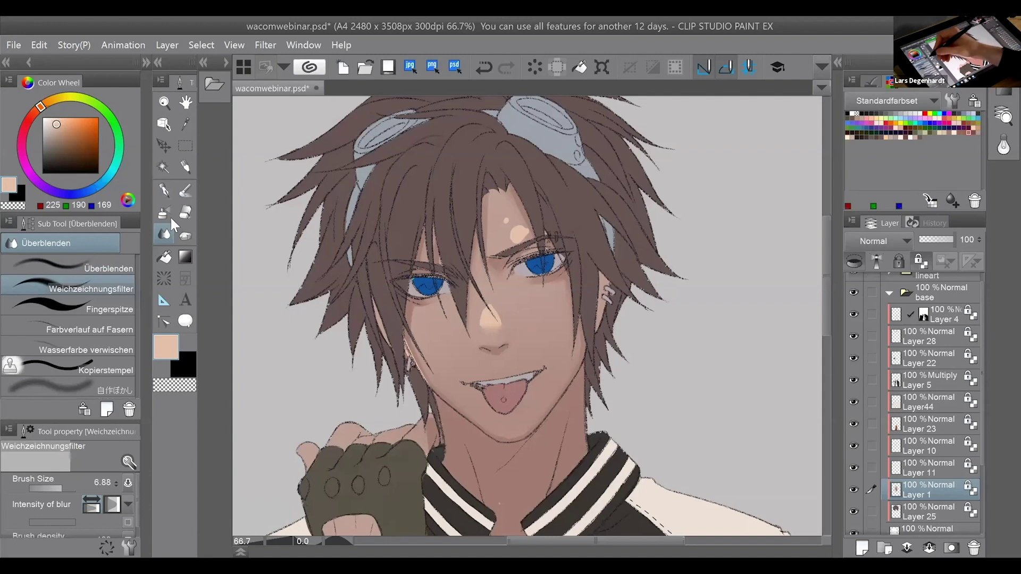
# Sample the skin and highlight tones on the nose and mix a more saturated peach of RGB 255, 189, 150.
pyautogui.click(166, 192)
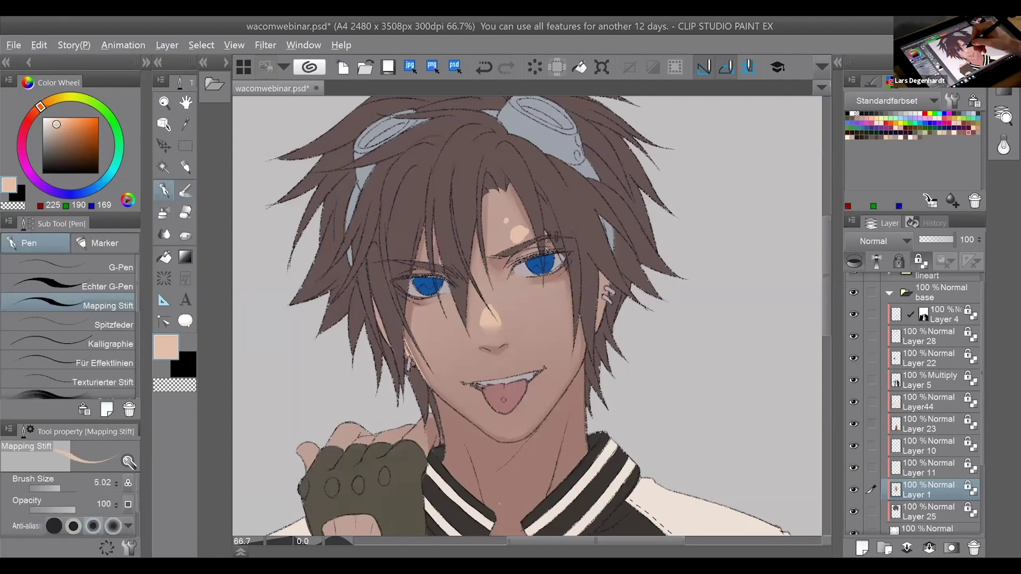
pyautogui.keyDown('alt'); pyautogui.click(504, 297); pyautogui.keyUp('alt')
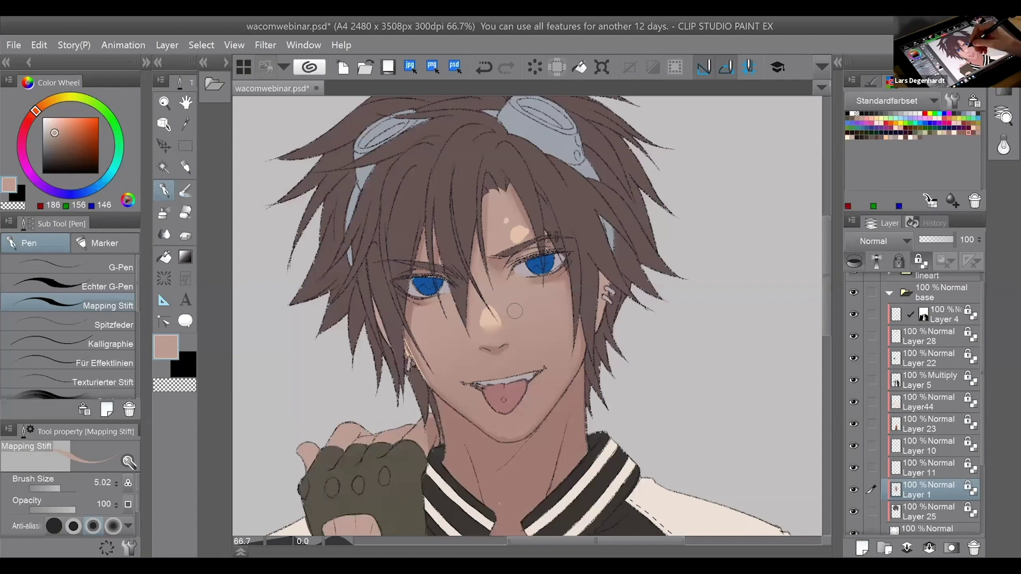
pyautogui.keyDown('alt'); pyautogui.click(495, 311); pyautogui.keyUp('alt')
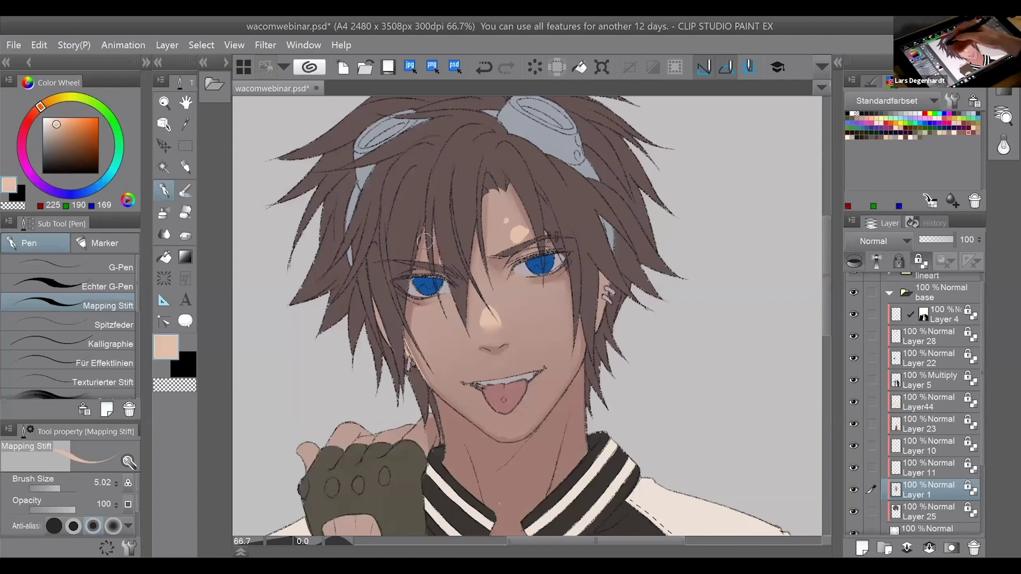
pyautogui.moveTo(67, 116); pyautogui.dragTo(66, 117)
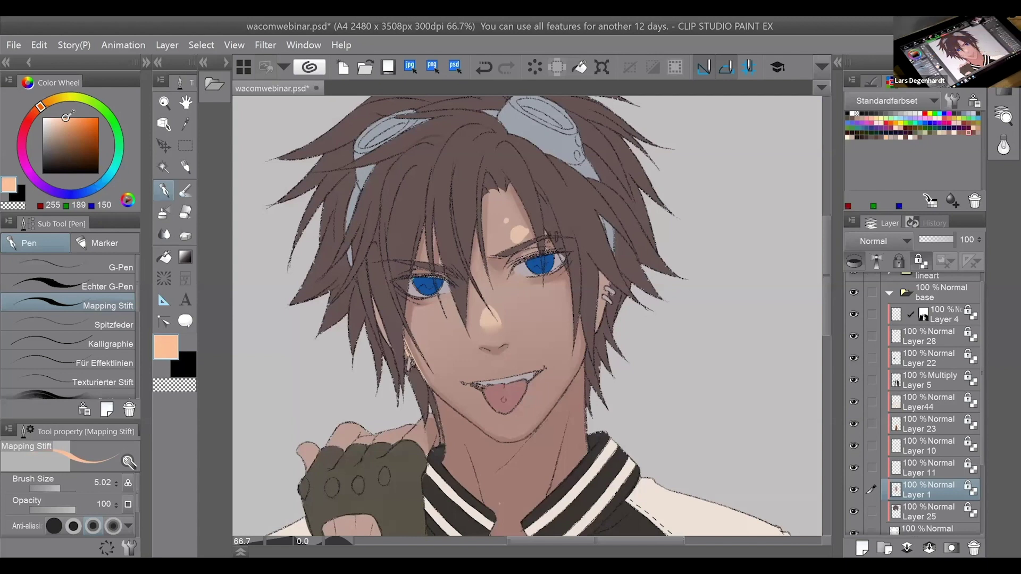
# Trace the edge of the nose highlight in saturated peach with the やわ肌ブラシ oil brush at size 1.13.
pyautogui.scroll(3, 530, 318)
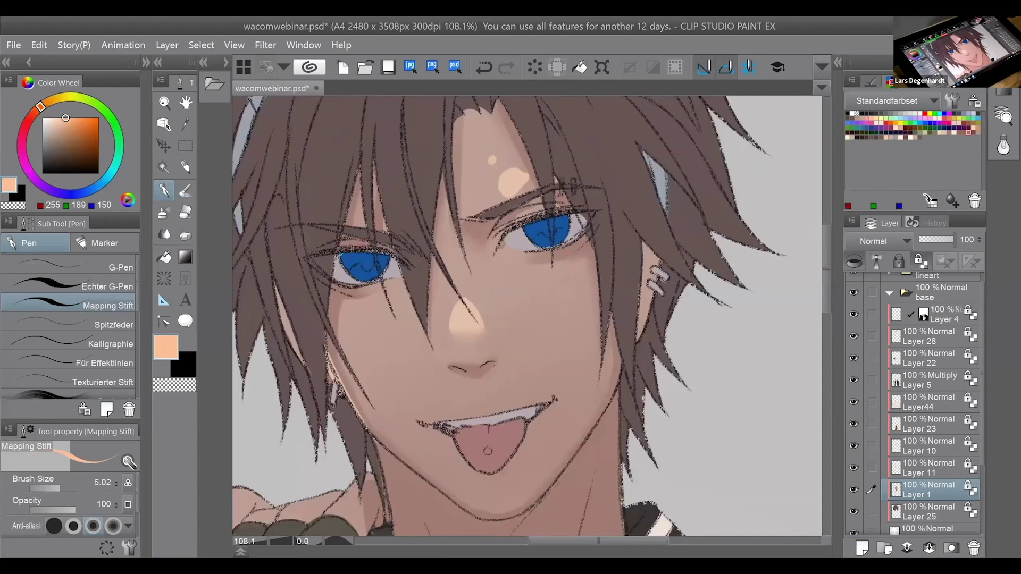
pyautogui.click(185, 190)
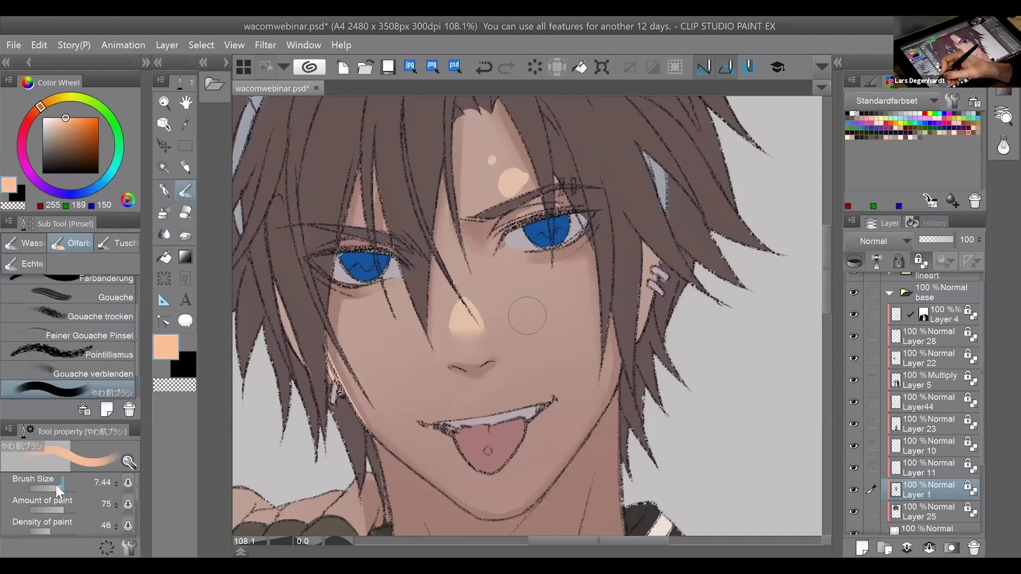
pyautogui.click(55, 482)
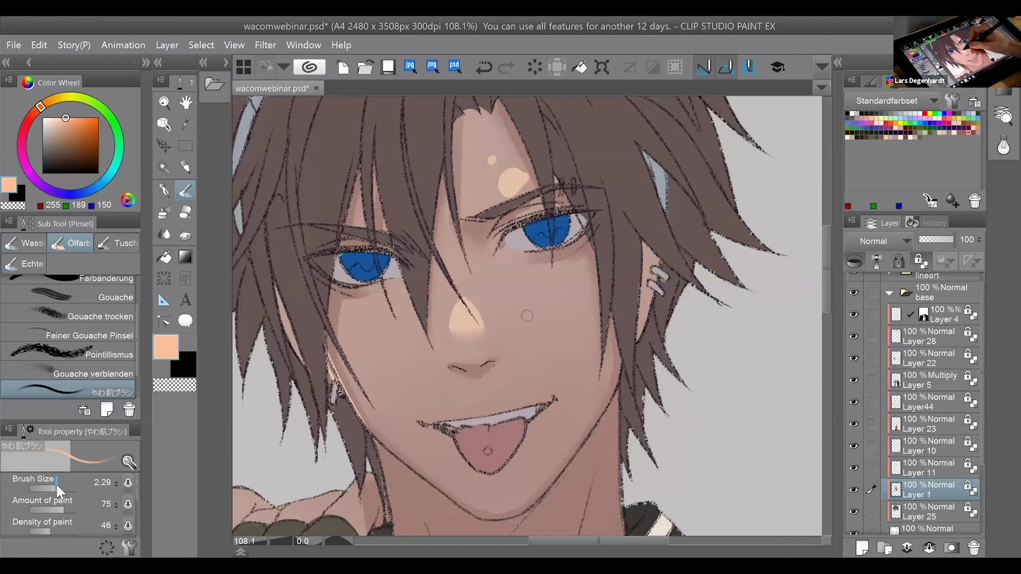
pyautogui.click(53, 488)
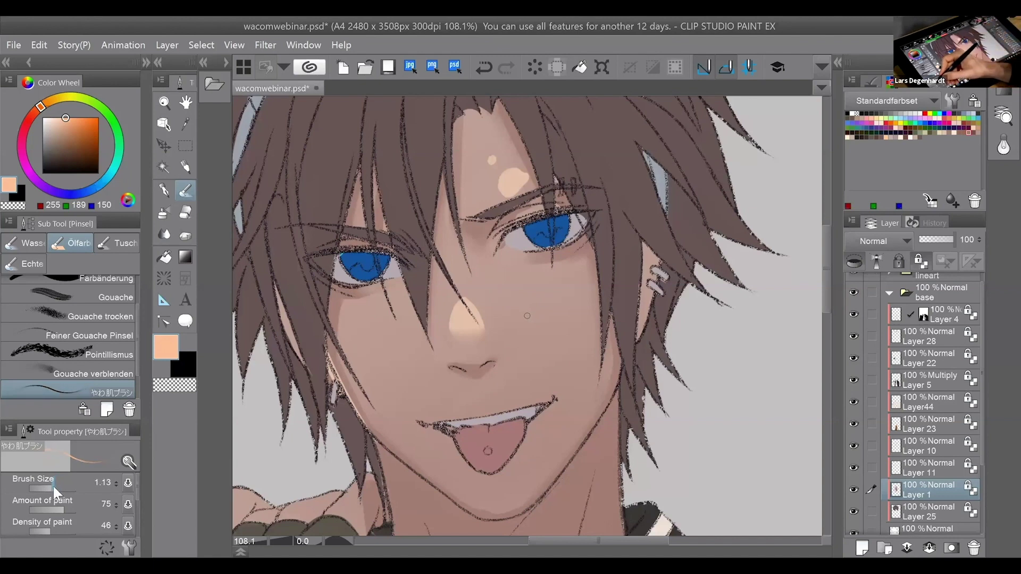
pyautogui.moveTo(454, 319); pyautogui.dragTo(469, 295)
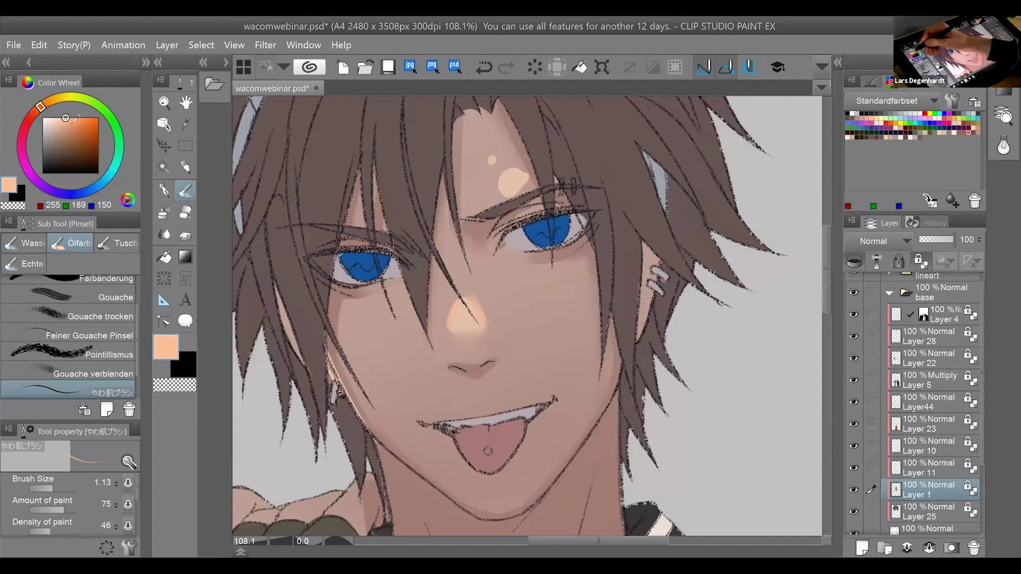
# Replace the peach rim with a stronger orange one, RGB 253, 150, 88, along both sides of the nose highlight.
pyautogui.click(79, 118)
pyautogui.hotkey('ctrl', 'z')
pyautogui.moveTo(464, 313)
pyautogui.mouseDown()
pyautogui.moveTo(479, 318)
pyautogui.moveTo(460, 305)
pyautogui.moveTo(453, 317)
pyautogui.mouseUp()
pyautogui.hotkey('ctrl', 'z')
pyautogui.hotkey('ctrl', 'z')
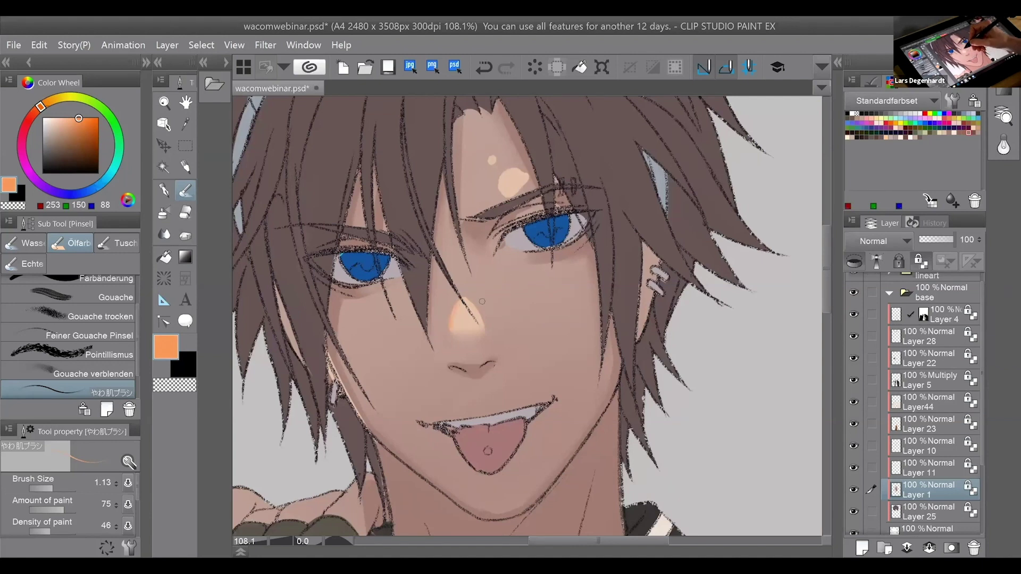
pyautogui.hotkey('ctrl', 'z')
pyautogui.click(486, 331)
# Trim the orange rim of the nose highlight by painting sampled skin tone RGB 186, 156, 146 along its edge.
pyautogui.keyDown('alt'); pyautogui.click(482, 305); pyautogui.keyUp('alt')
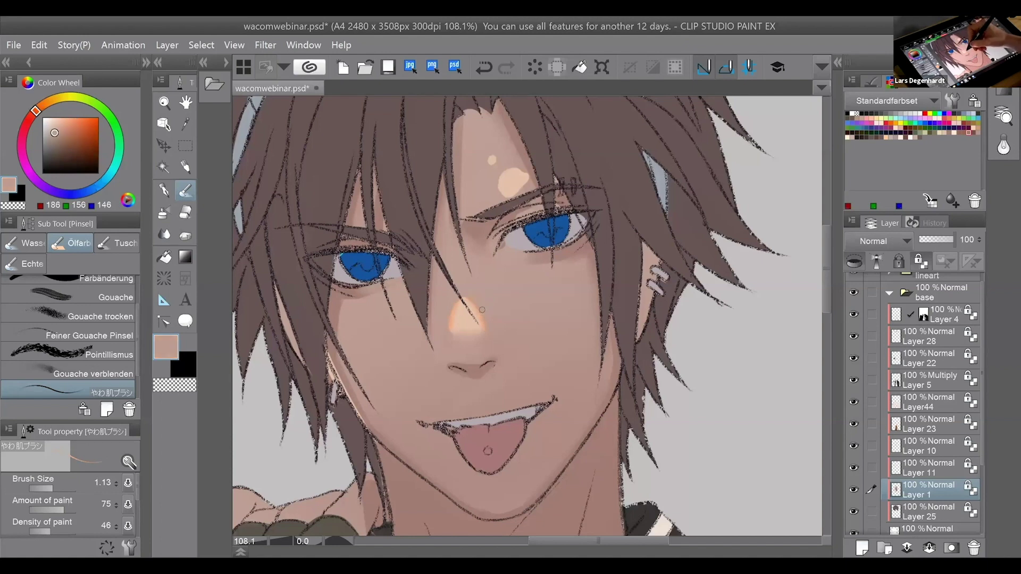
pyautogui.moveTo(476, 308); pyautogui.dragTo(481, 317)
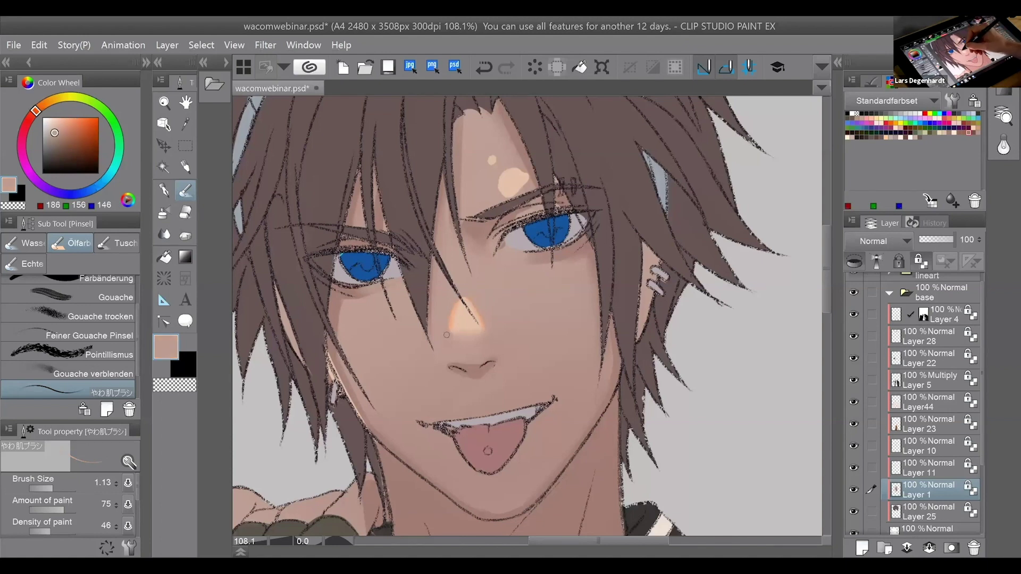
pyautogui.keyDown('alt'); pyautogui.click(457, 299); pyautogui.keyUp('alt')
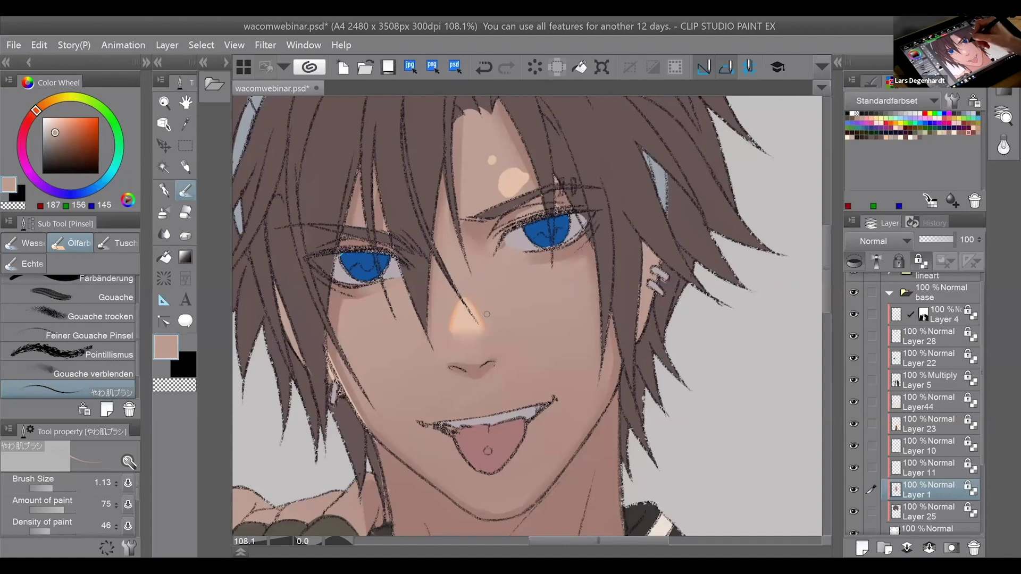
# Soften the lower edge of the nose highlight with the Sanft airbrush at size 3.39, using the sampled rim peach RGB 233, 172, 136.
pyautogui.keyDown('alt'); pyautogui.click(458, 317); pyautogui.keyUp('alt')
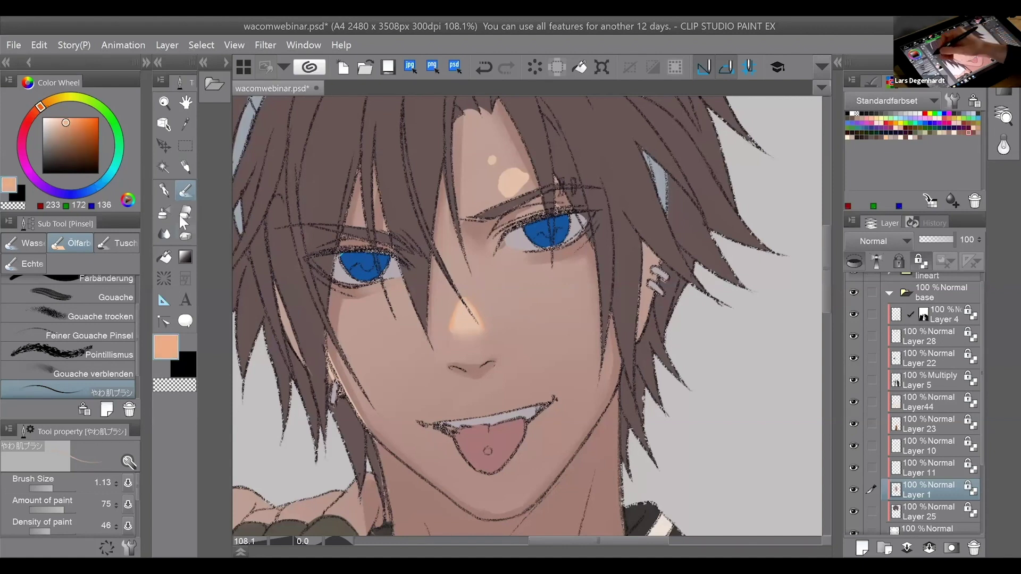
pyautogui.press('b')
pyautogui.moveTo(58, 486); pyautogui.dragTo(59, 487)
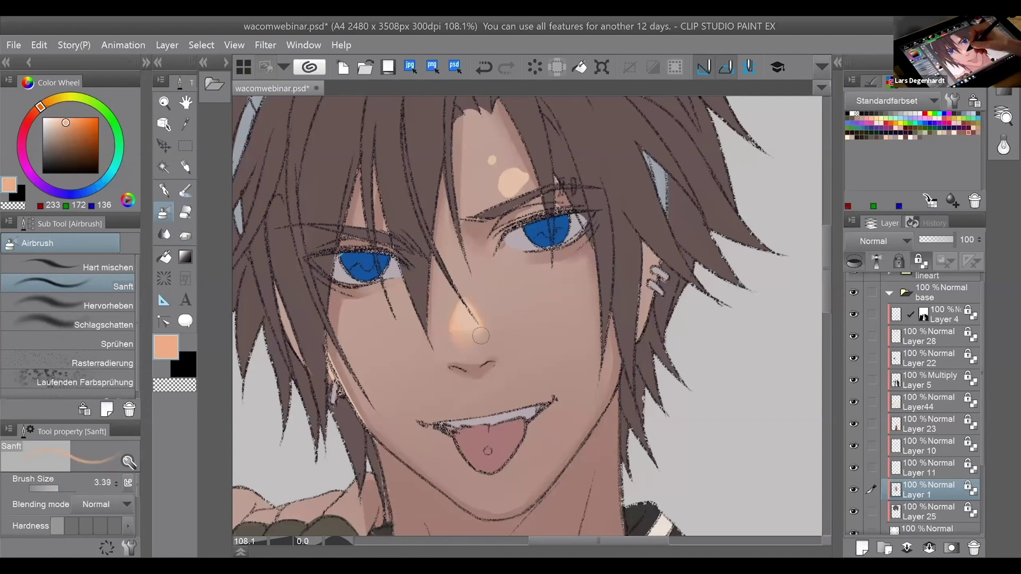
pyautogui.hotkey('ctrl', 'z')
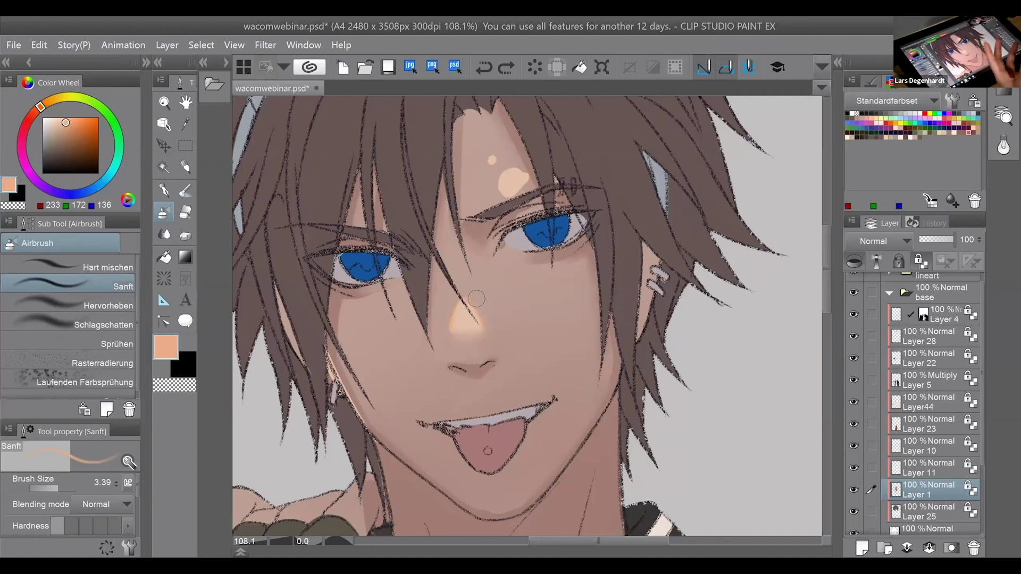
pyautogui.moveTo(465, 337); pyautogui.dragTo(452, 329)
# Refine the nose highlight with the Sanft airbrush at size 1.32 in the sampled light peach RGB 225, 190, 168.
pyautogui.keyDown('alt'); pyautogui.click(466, 322); pyautogui.keyUp('alt')
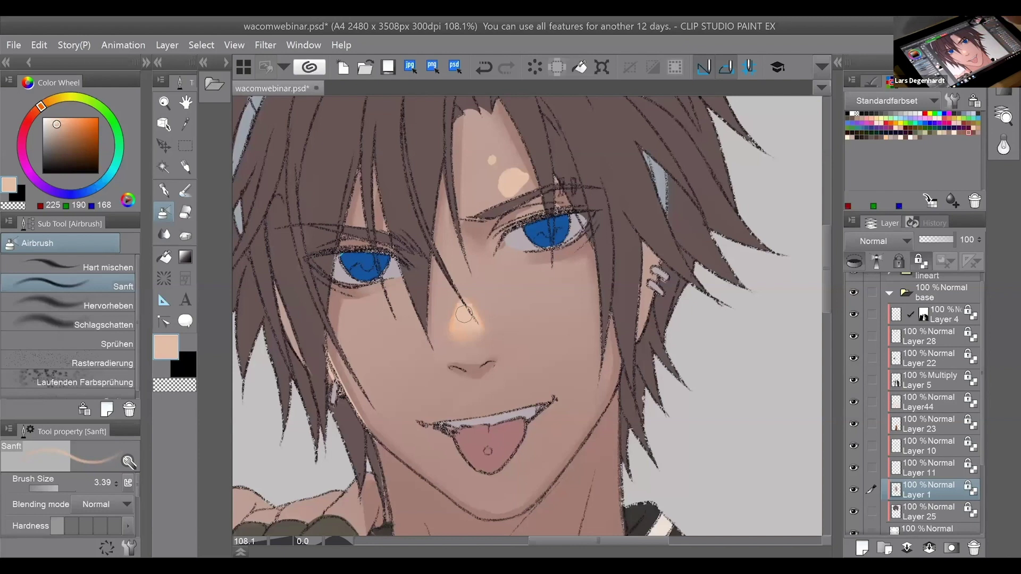
pyautogui.click(53, 487)
pyautogui.moveTo(55, 487); pyautogui.dragTo(52, 487)
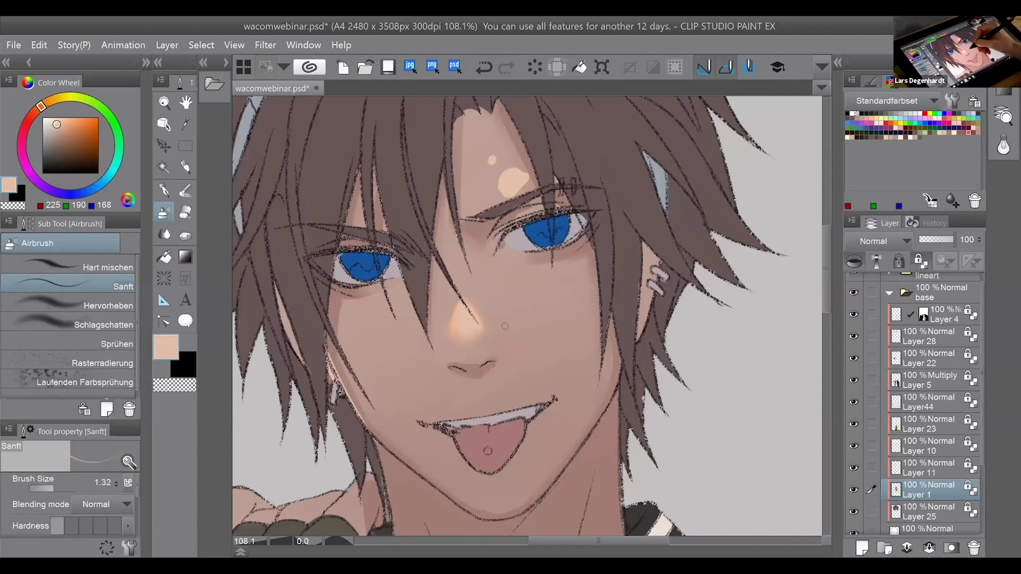
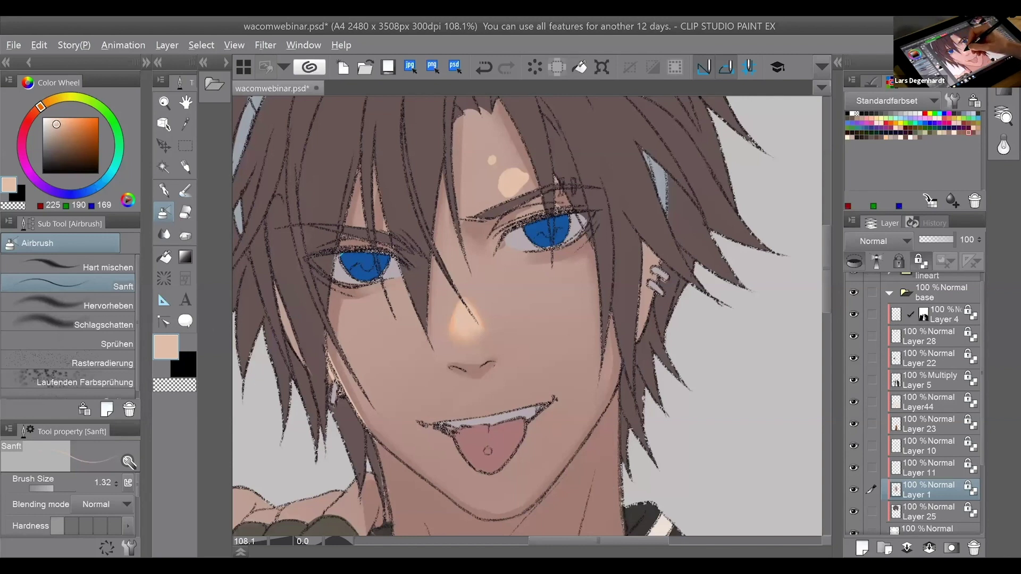
# Blend the nose highlight into the surrounding skin with the Sanft airbrush at size 5.02, alternating sampled skin and highlight tones.
pyautogui.keyDown('alt'); pyautogui.click(447, 331); pyautogui.keyUp('alt')
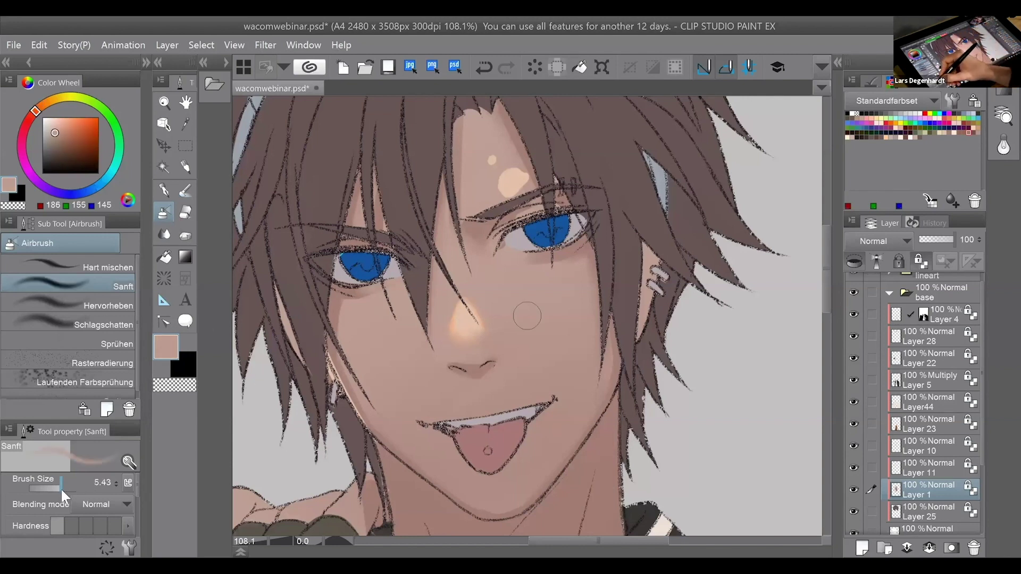
pyautogui.click(60, 487)
pyautogui.keyDown('alt'); pyautogui.click(468, 333); pyautogui.keyUp('alt')
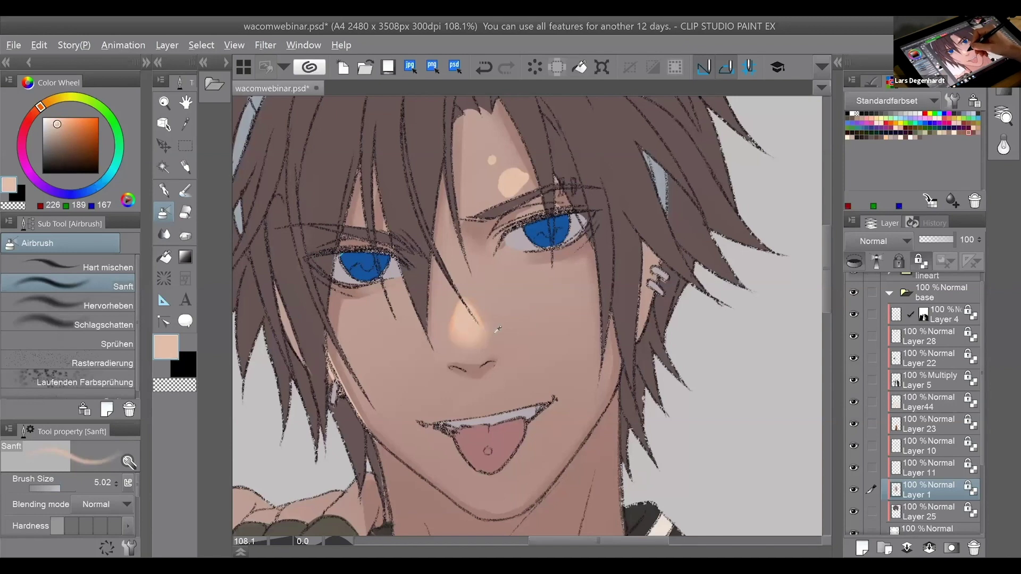
pyautogui.keyDown('alt'); pyautogui.click(492, 335); pyautogui.keyUp('alt')
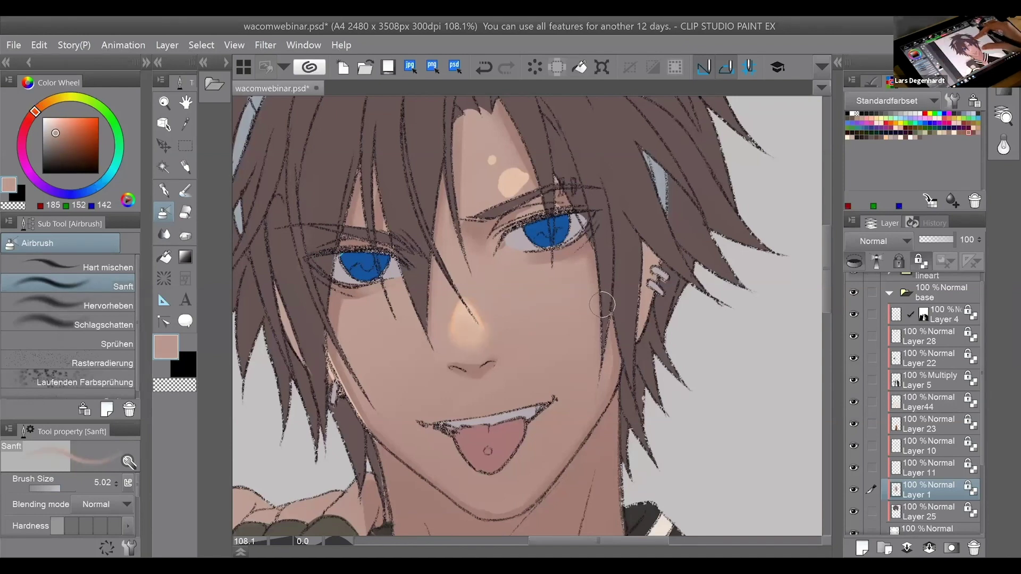
# Touch up the nose highlight with the Sanft airbrush at size 2.89 in light peach RGB 225, 190, 169.
pyautogui.hotkey('ctrl', '-')
pyautogui.hotkey('ctrl', '-')
pyautogui.keyDown('alt'); pyautogui.click(530, 348); pyautogui.keyUp('alt')
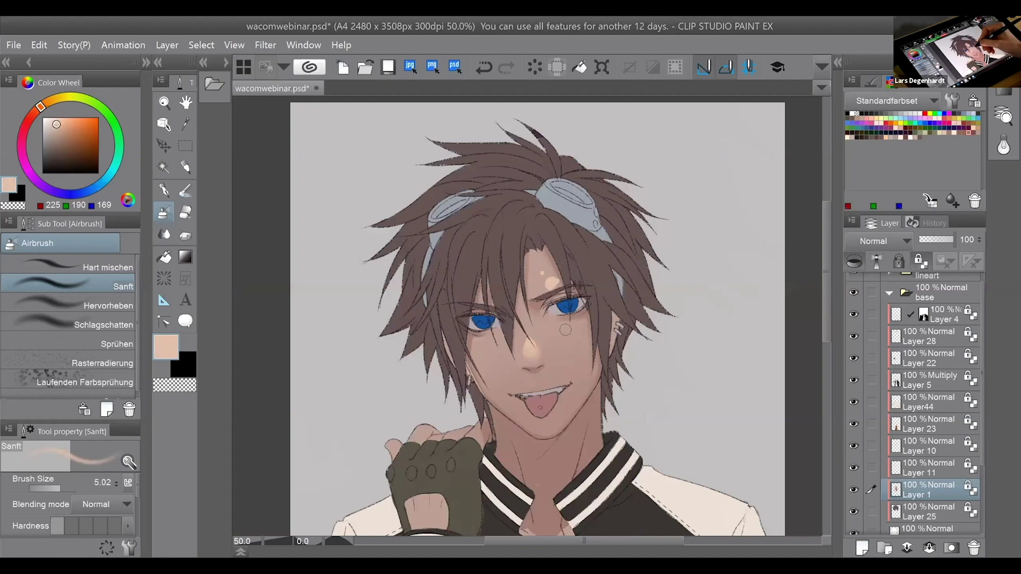
pyautogui.click(62, 486)
pyautogui.moveTo(63, 488); pyautogui.dragTo(57, 488)
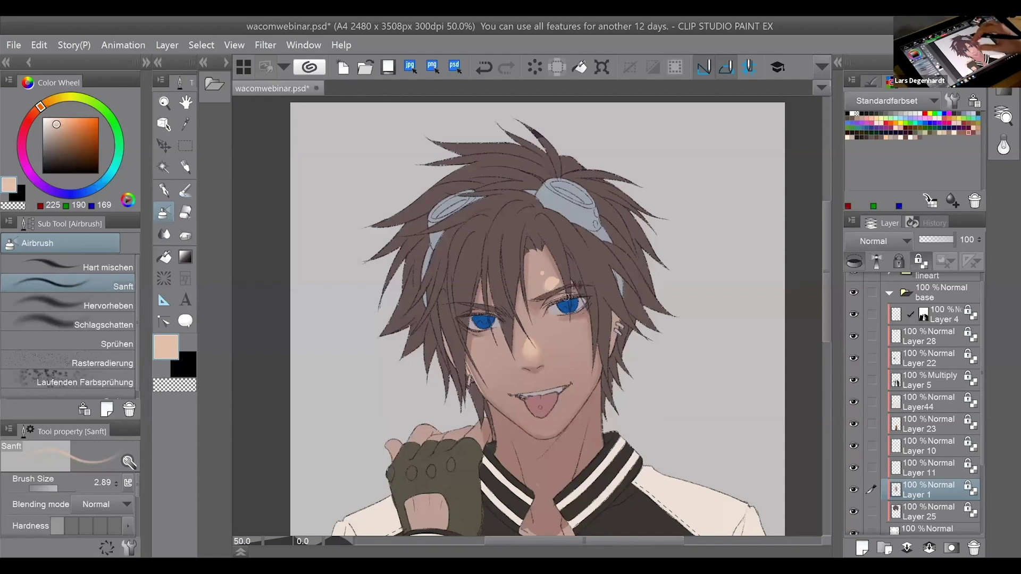
pyautogui.scroll(2, 525, 338)
# Rim and shape the forehead highlights above the eyebrow with the やわ肌ブラシ at size 1.32, using sampled peach and skin tones.
pyautogui.keyDown('alt'); pyautogui.click(525, 339); pyautogui.keyUp('alt')
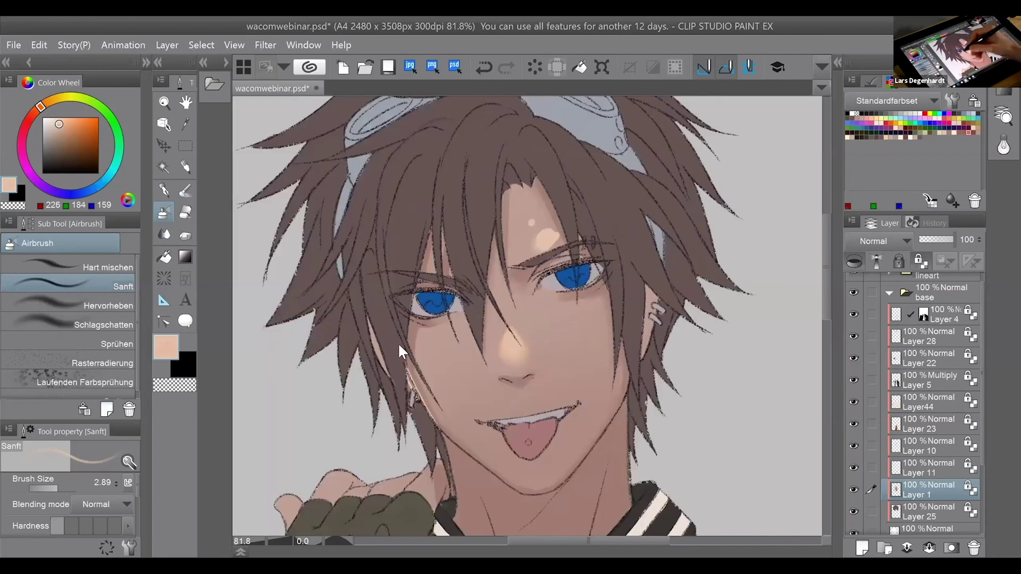
pyautogui.click(54, 487)
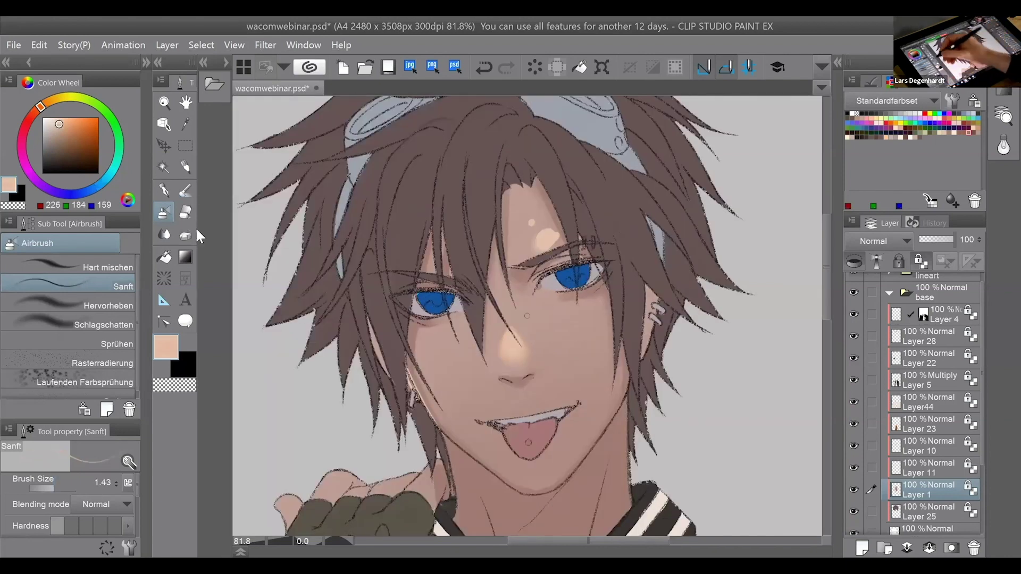
pyautogui.click(185, 191)
pyautogui.click(55, 484)
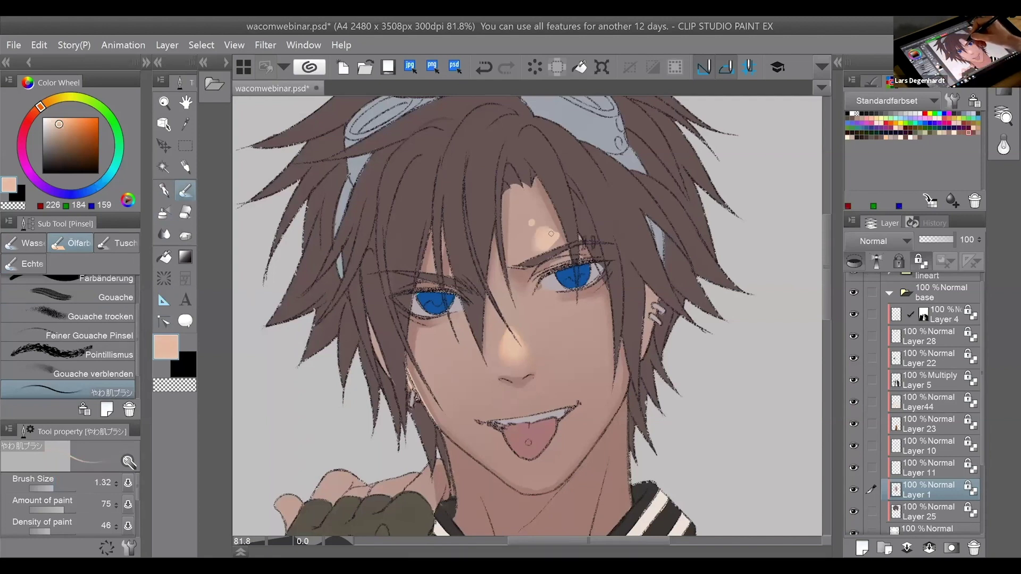
pyautogui.keyDown('alt'); pyautogui.click(507, 336); pyautogui.keyUp('alt')
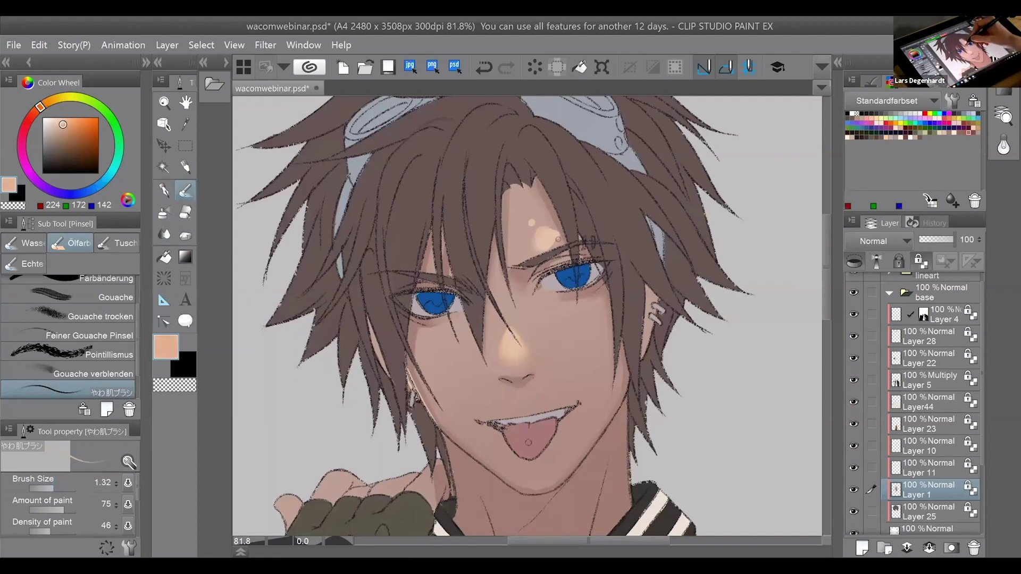
pyautogui.keyDown('alt'); pyautogui.click(555, 235); pyautogui.keyUp('alt')
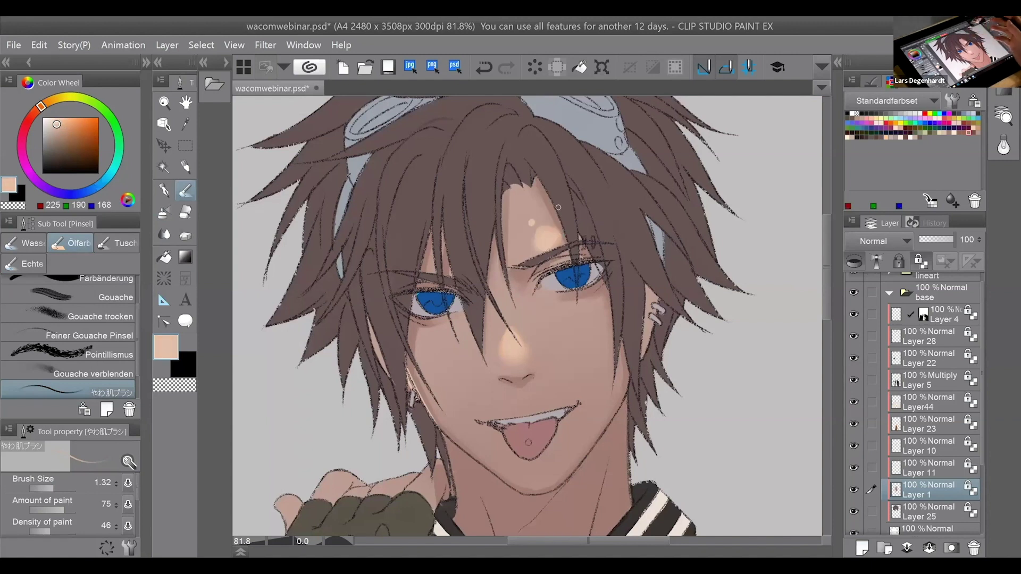
pyautogui.keyDown('alt'); pyautogui.click(539, 227); pyautogui.keyUp('alt')
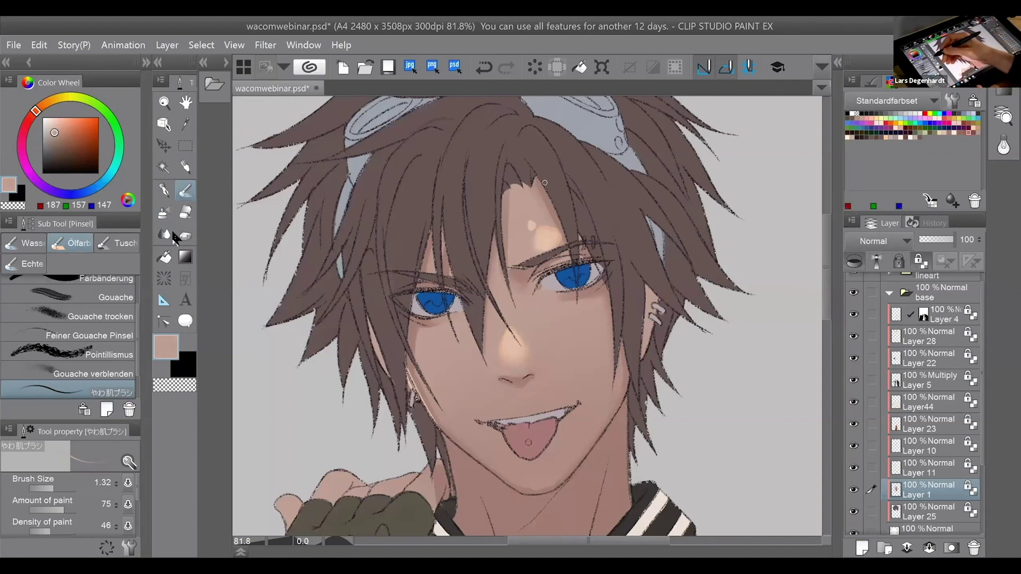
pyautogui.click(166, 235)
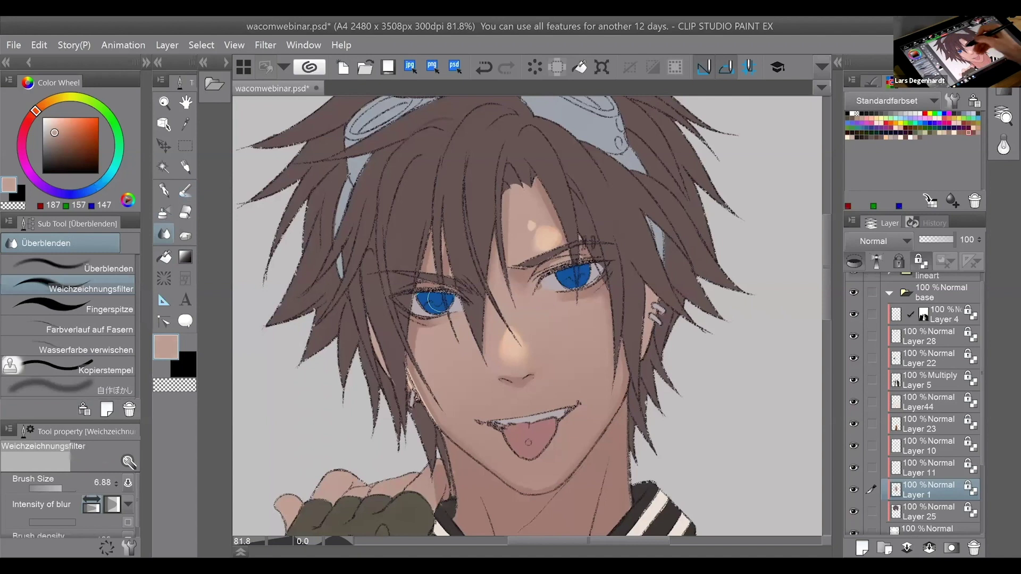
pyautogui.press('b')
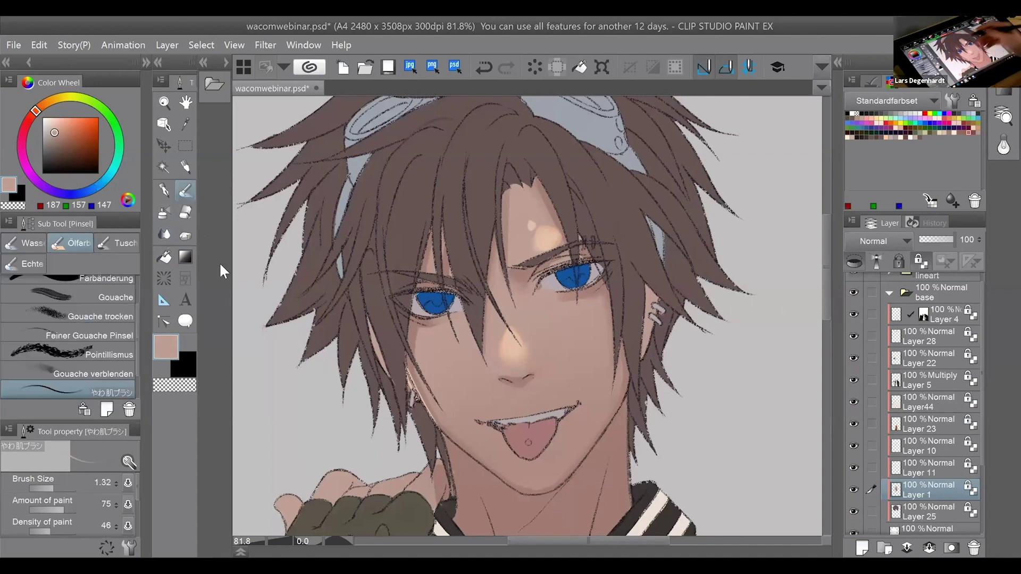
# Choose the reddish brown RGB 144, 100, 97 and paint a shadow down the left edge of the neck.
pyautogui.moveTo(527, 372); pyautogui.dragTo(517, 301)
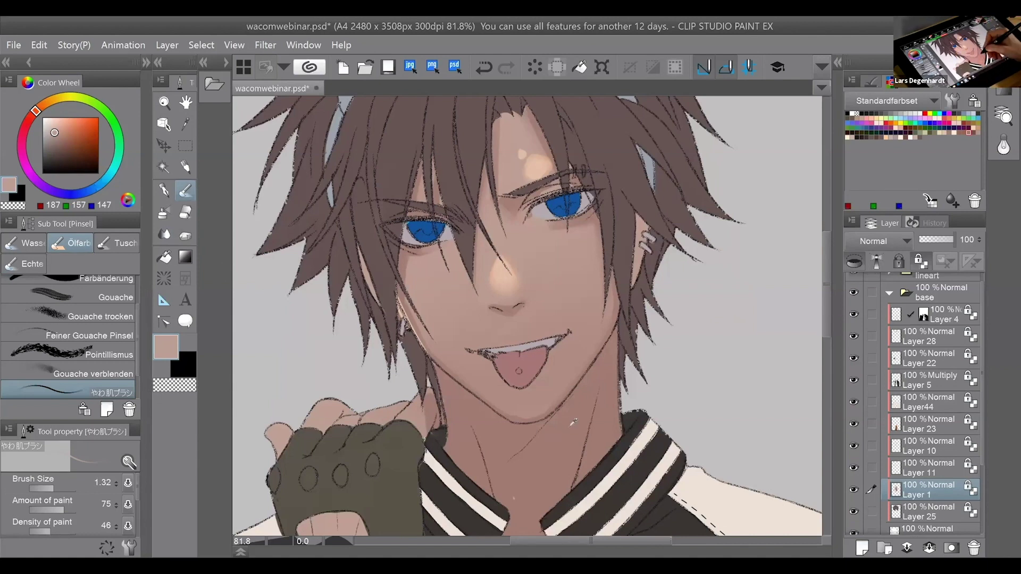
pyautogui.keyDown('alt'); pyautogui.click(522, 312); pyautogui.keyUp('alt')
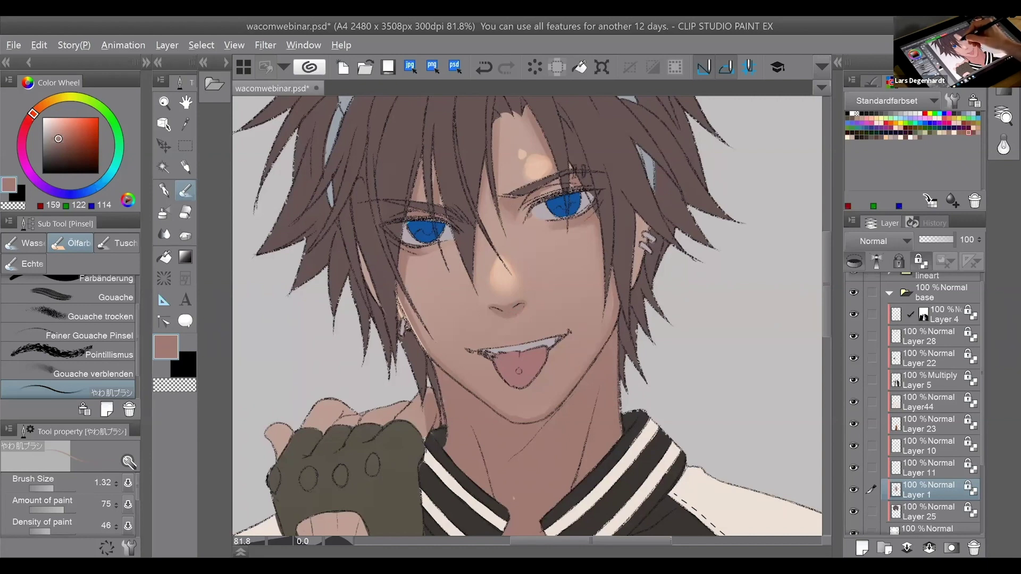
pyautogui.click(963, 133)
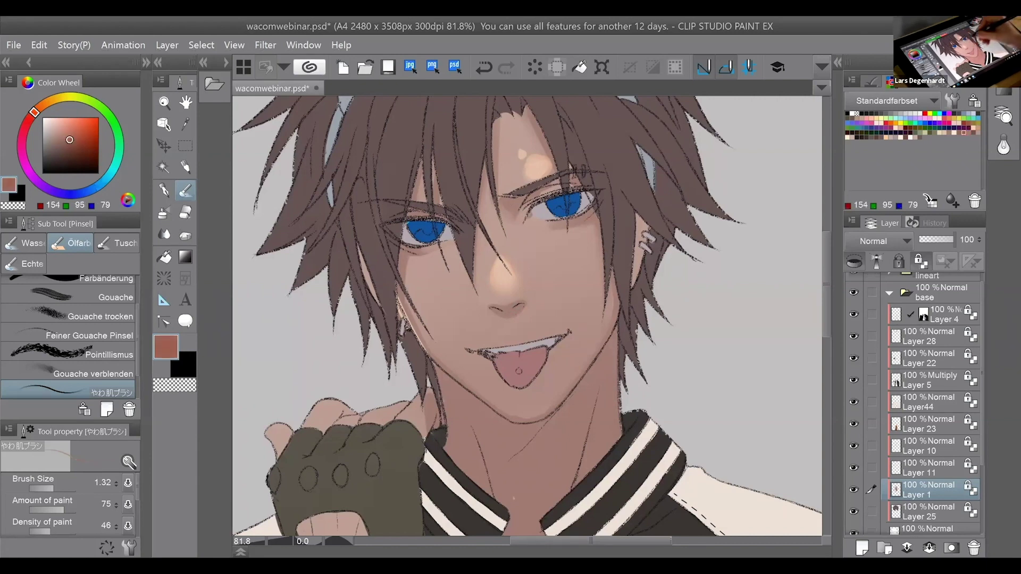
pyautogui.click(958, 132)
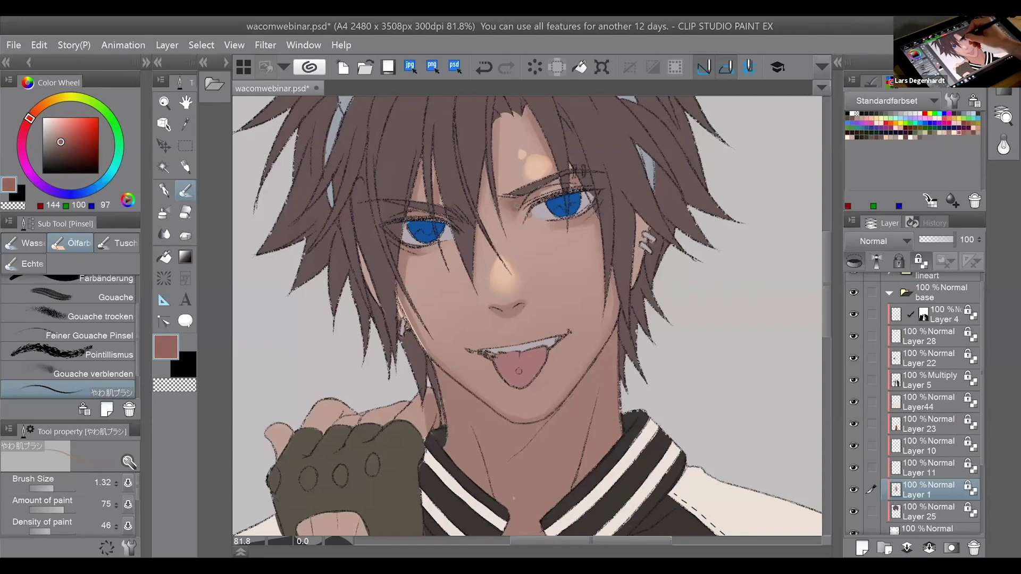
pyautogui.moveTo(443, 400)
pyautogui.mouseDown()
pyautogui.moveTo(455, 441)
pyautogui.moveTo(447, 448)
pyautogui.mouseUp()
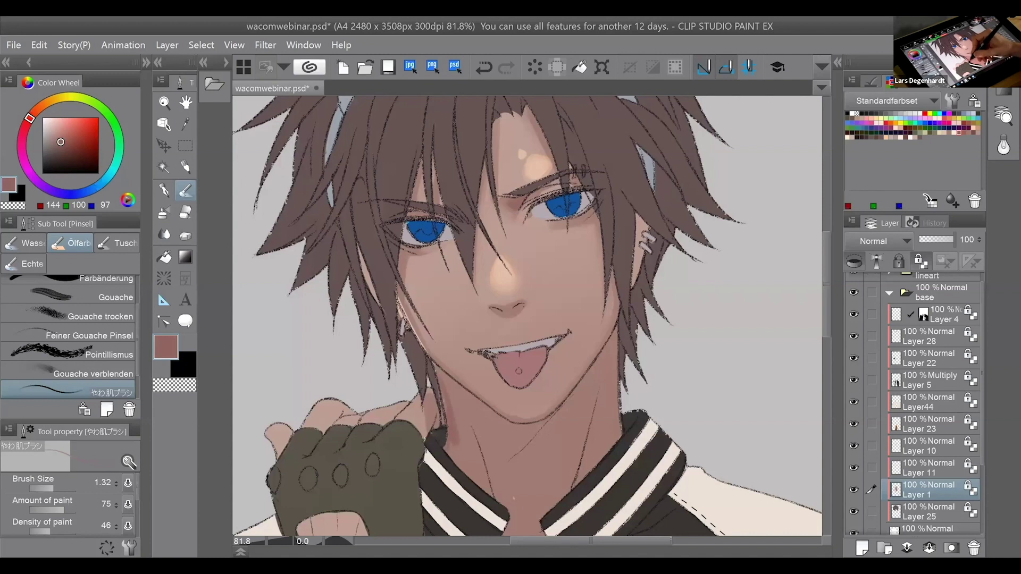
# Set the やわ肌ブラシ to size 2.11 and work over the left neck shadow with tones sampled from the neck.
pyautogui.click(60, 488)
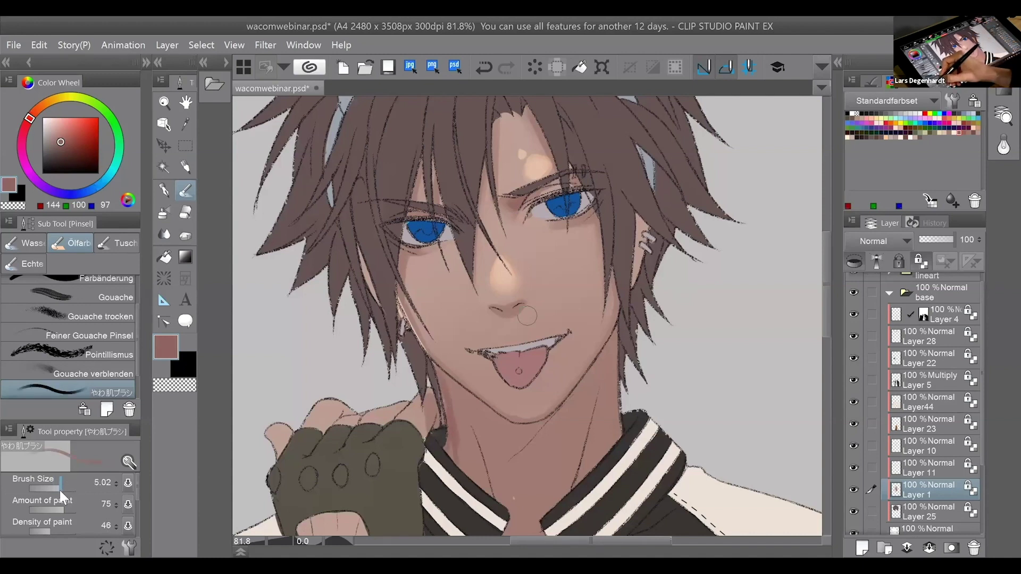
pyautogui.moveTo(60, 489); pyautogui.dragTo(59, 489)
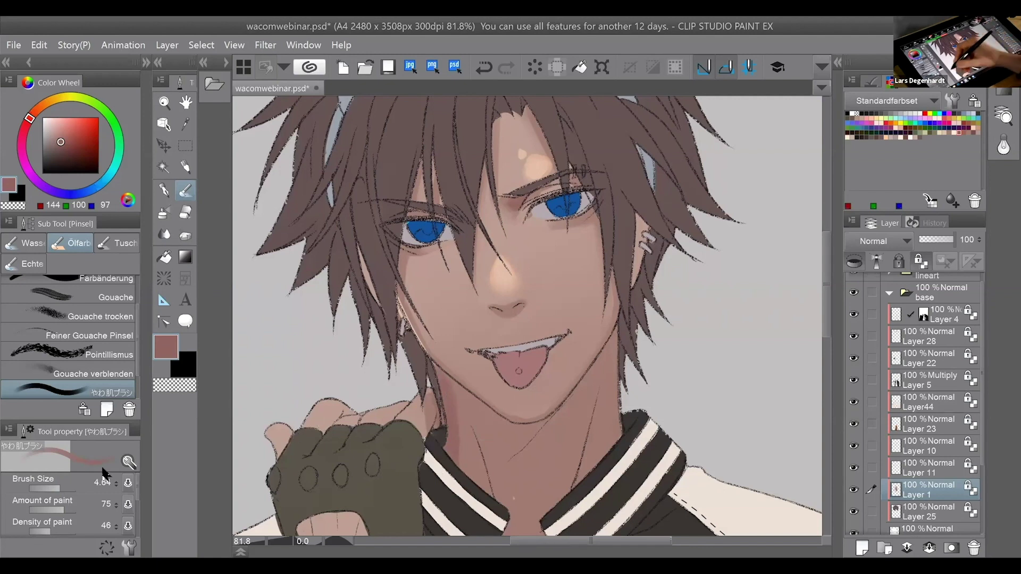
pyautogui.click(54, 489)
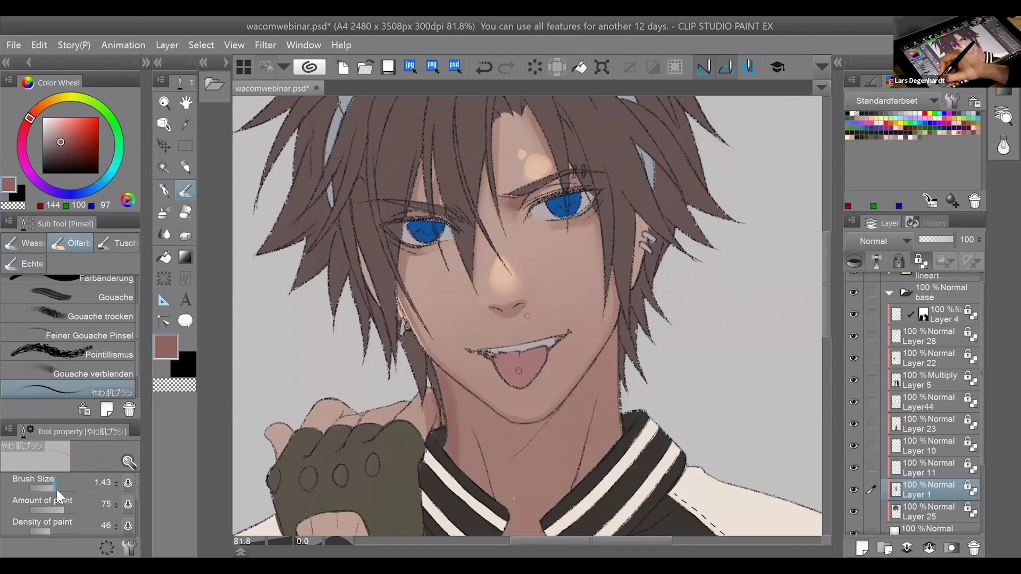
pyautogui.keyDown('alt'); pyautogui.click(468, 406); pyautogui.keyUp('alt')
pyautogui.moveTo(455, 399); pyautogui.dragTo(456, 445)
pyautogui.keyDown('alt'); pyautogui.click(448, 422); pyautogui.keyUp('alt')
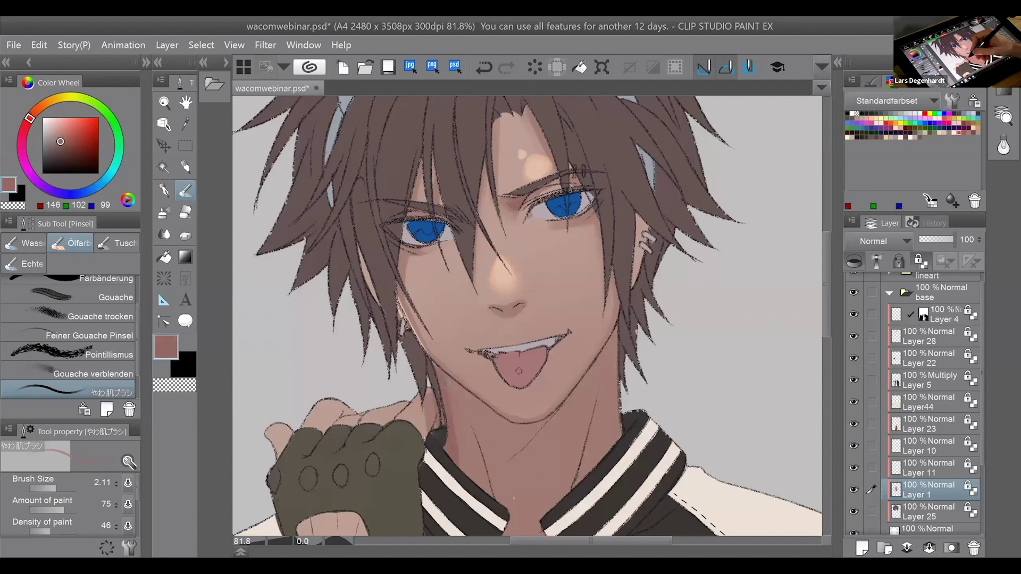
# Blend the lower part of the left neck shadow above the collar using the sampled neck tone RGB 159, 122, 114.
pyautogui.keyDown('alt'); pyautogui.click(464, 439); pyautogui.keyUp('alt')
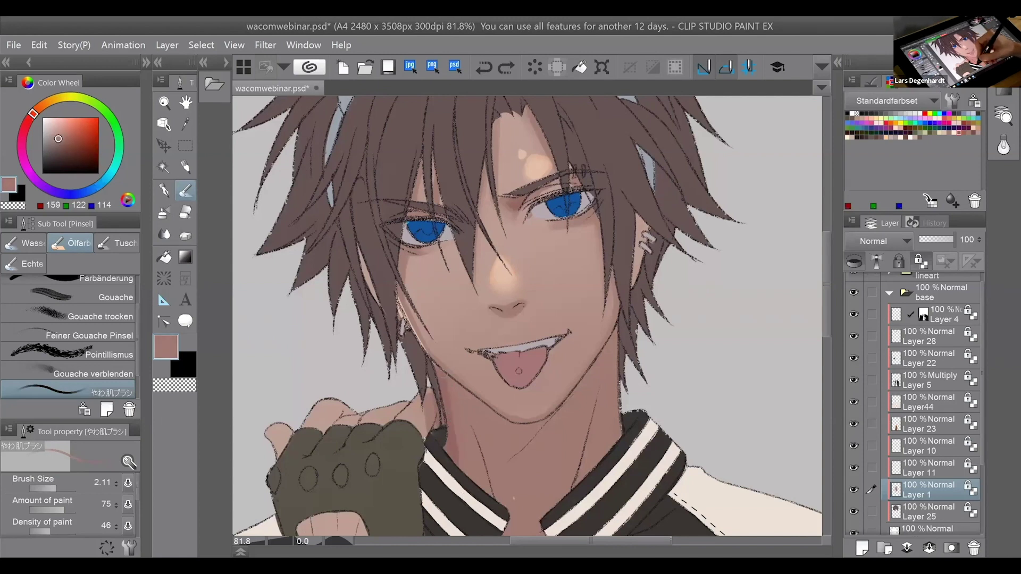
pyautogui.keyDown('alt'); pyautogui.click(451, 447); pyautogui.keyUp('alt')
pyautogui.moveTo(460, 443); pyautogui.dragTo(461, 467)
pyautogui.keyDown('alt'); pyautogui.click(465, 451); pyautogui.keyUp('alt')
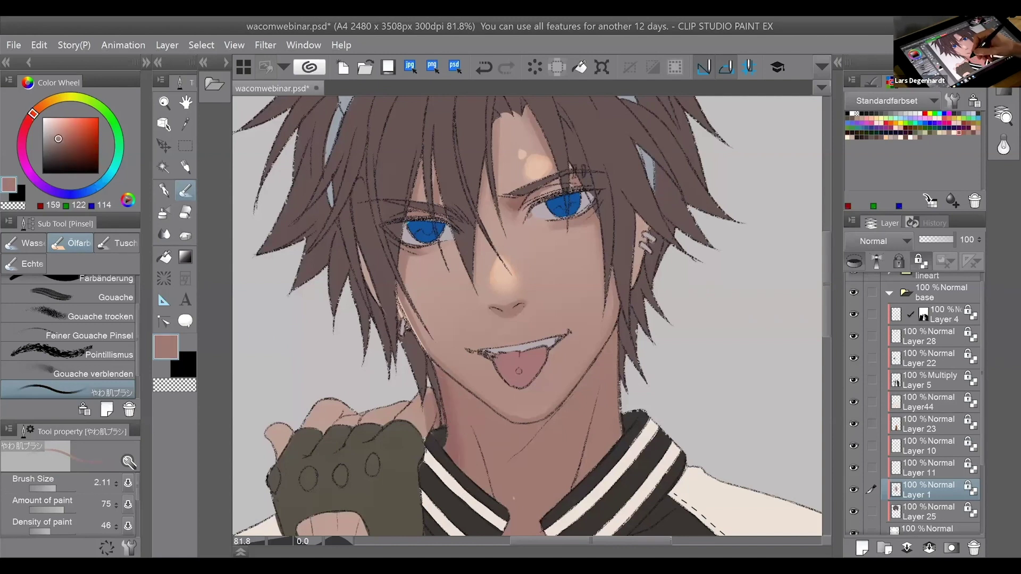
# Sample the shadow tone RGB 145, 101, 98 and paint the cast shadow on the neck beneath the chin.
pyautogui.keyDown('alt'); pyautogui.click(453, 445); pyautogui.keyUp('alt')
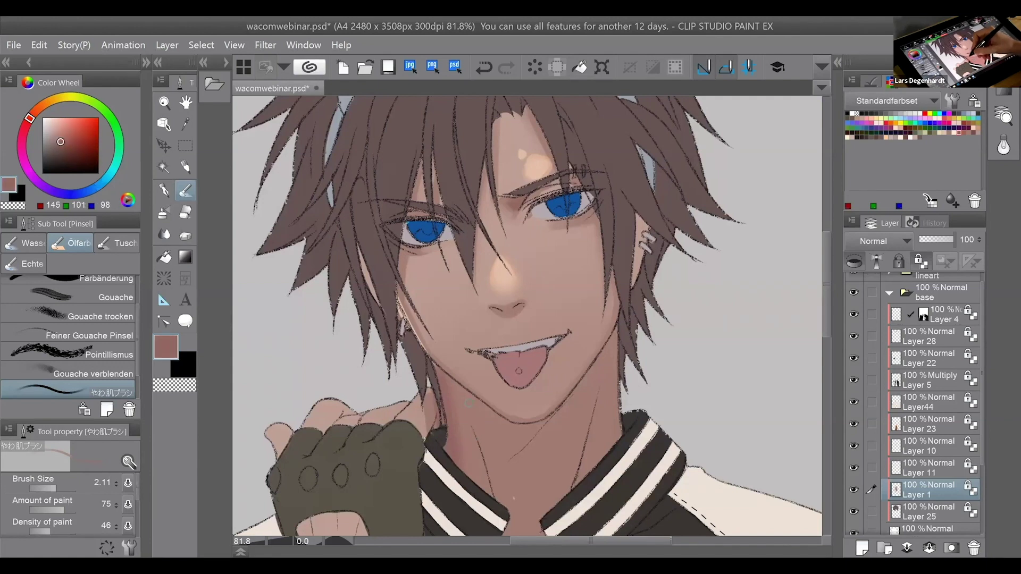
pyautogui.moveTo(468, 402)
pyautogui.mouseDown()
pyautogui.moveTo(490, 453)
pyautogui.moveTo(497, 441)
pyautogui.moveTo(485, 421)
pyautogui.moveTo(507, 433)
pyautogui.mouseUp()
pyautogui.moveTo(482, 405)
pyautogui.mouseDown()
pyautogui.moveTo(509, 437)
pyautogui.moveTo(505, 414)
pyautogui.moveTo(513, 436)
pyautogui.moveTo(499, 463)
pyautogui.moveTo(537, 427)
pyautogui.mouseUp()
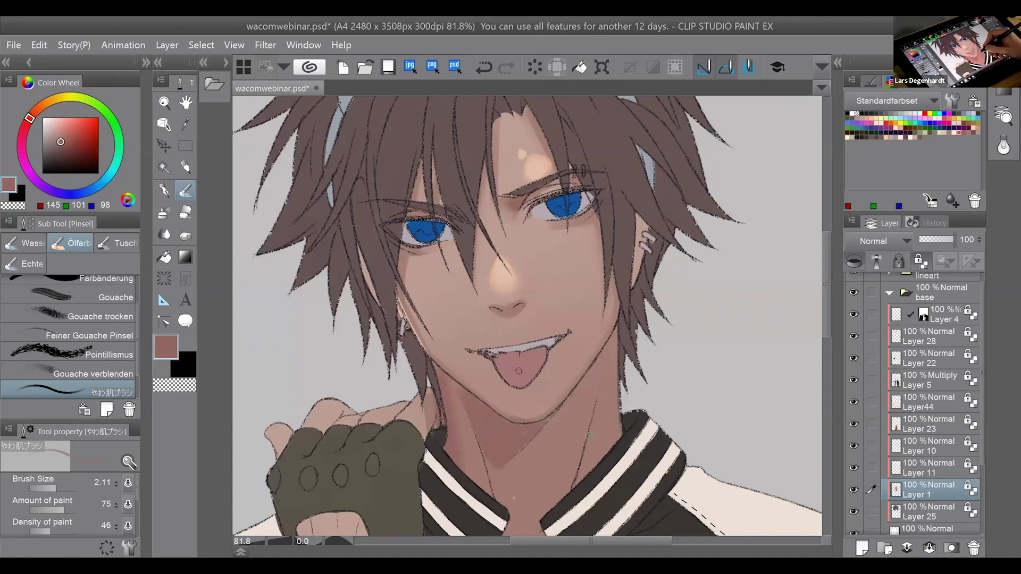
# Blend the shadow on the right side of the neck with tones sampled from the skin, including RGB 159, 122, 114.
pyautogui.keyDown('alt'); pyautogui.click(601, 400); pyautogui.keyUp('alt')
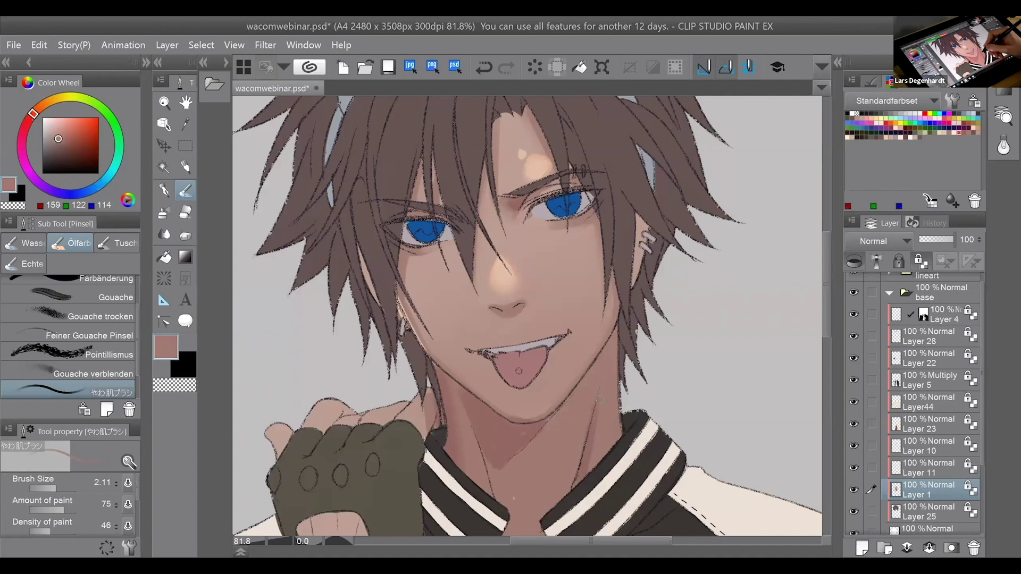
pyautogui.keyDown('alt'); pyautogui.click(589, 456); pyautogui.keyUp('alt')
pyautogui.keyDown('alt'); pyautogui.click(605, 426); pyautogui.keyUp('alt')
pyautogui.keyDown('alt'); pyautogui.click(593, 493); pyautogui.keyUp('alt')
pyautogui.keyDown('alt'); pyautogui.click(604, 393); pyautogui.keyUp('alt')
pyautogui.keyDown('alt'); pyautogui.click(591, 389); pyautogui.keyUp('alt')
pyautogui.keyDown('alt'); pyautogui.click(591, 389); pyautogui.keyUp('alt')
# Refine the edge of the cast shadow beneath the chin with the sampled tones RGB 146, 103, 99 and 159, 122, 114.
pyautogui.keyDown('alt'); pyautogui.click(509, 430); pyautogui.keyUp('alt')
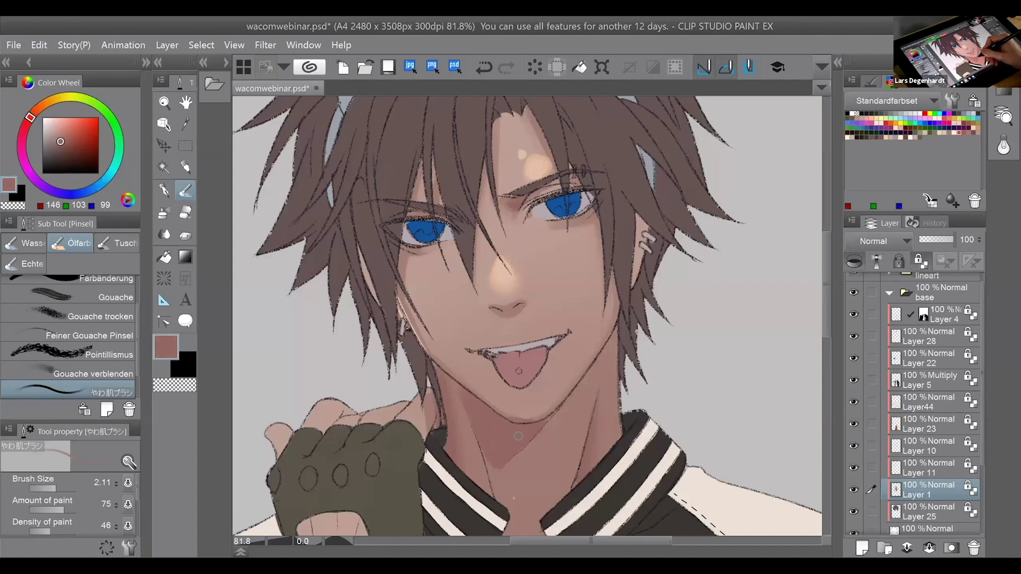
pyautogui.keyDown('alt'); pyautogui.click(509, 466); pyautogui.keyUp('alt')
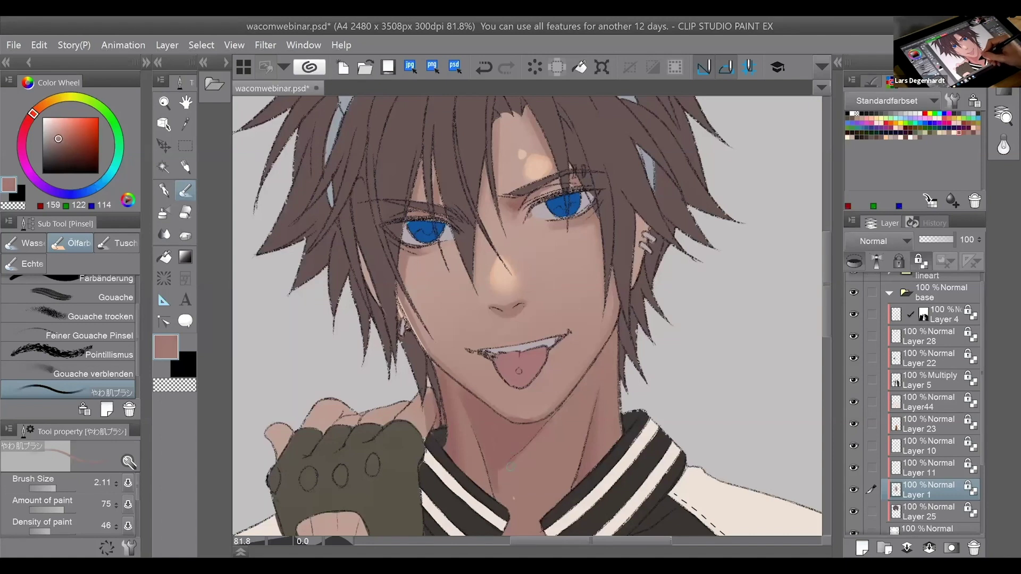
pyautogui.keyDown('alt'); pyautogui.click(550, 412); pyautogui.keyUp('alt')
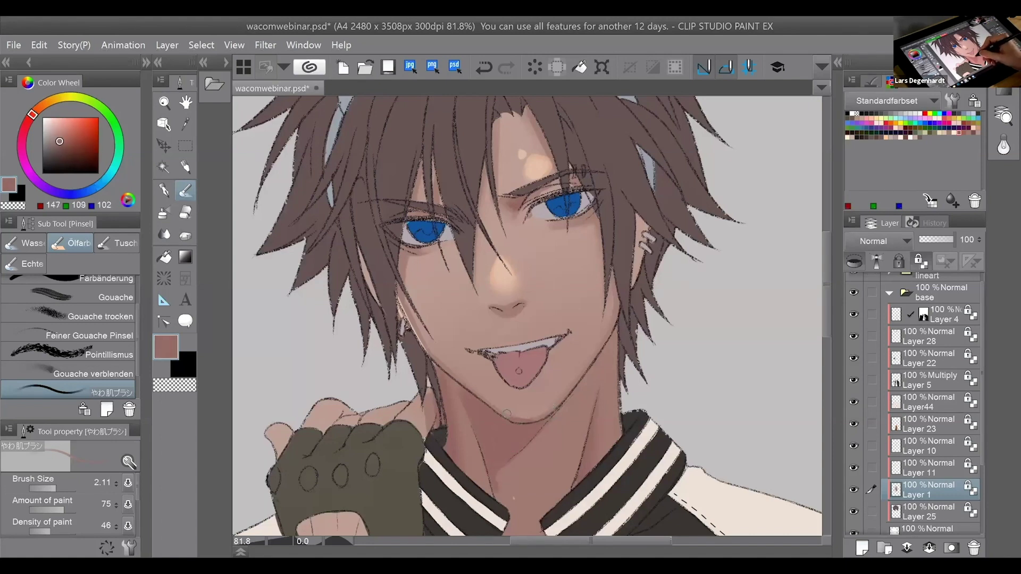
# Touch up the lower edge of the chin with sampled skin tones such as RGB 175, 141, 132, undoing unwanted strokes.
pyautogui.keyDown('alt'); pyautogui.click(515, 412); pyautogui.keyUp('alt')
pyautogui.hotkey('ctrl', 'z')
pyautogui.moveTo(515, 418)
pyautogui.mouseDown()
pyautogui.moveTo(539, 416)
pyautogui.moveTo(541, 428)
pyautogui.moveTo(529, 415)
pyautogui.mouseUp()
pyautogui.keyDown('alt'); pyautogui.click(514, 414); pyautogui.keyUp('alt')
pyautogui.keyDown('alt'); pyautogui.click(540, 418); pyautogui.keyUp('alt')
pyautogui.hotkey('ctrl', 'z')
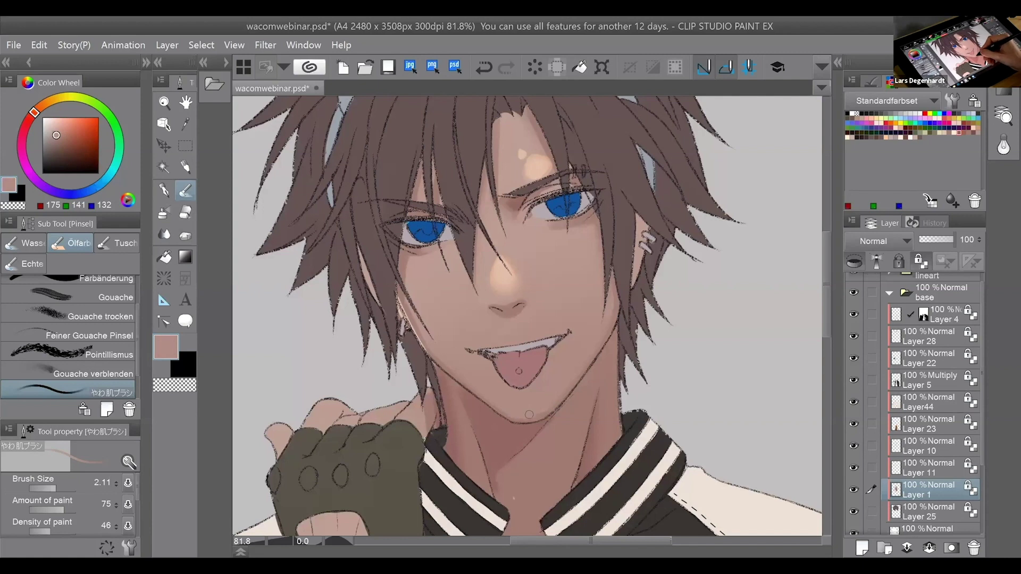
pyautogui.keyDown('alt'); pyautogui.click(553, 398); pyautogui.keyUp('alt')
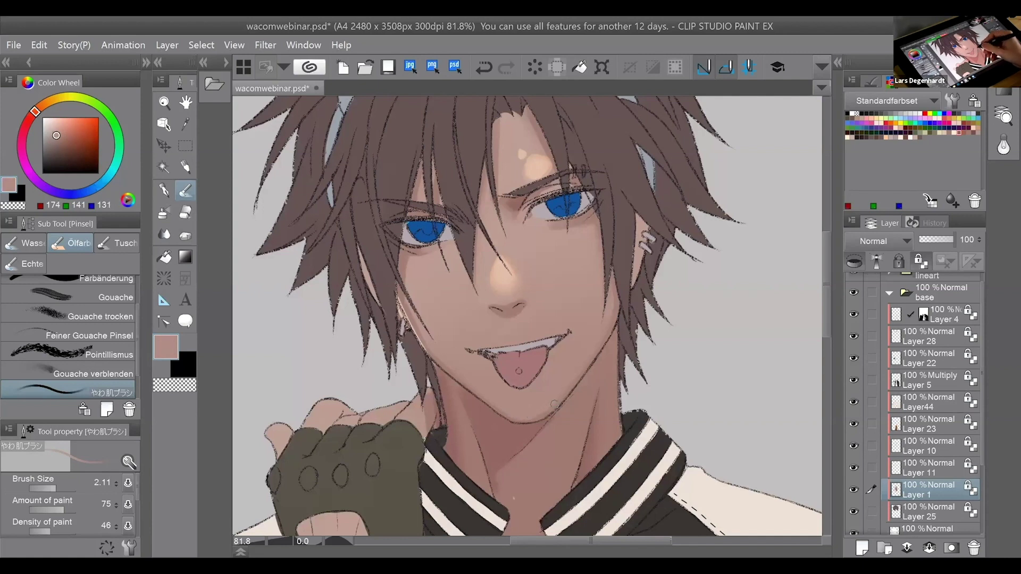
# Shade the skin above the upper lip with sampled tones such as RGB 159, 122, 114, and undo the last stroke.
pyautogui.keyDown('alt'); pyautogui.click(532, 322); pyautogui.keyUp('alt')
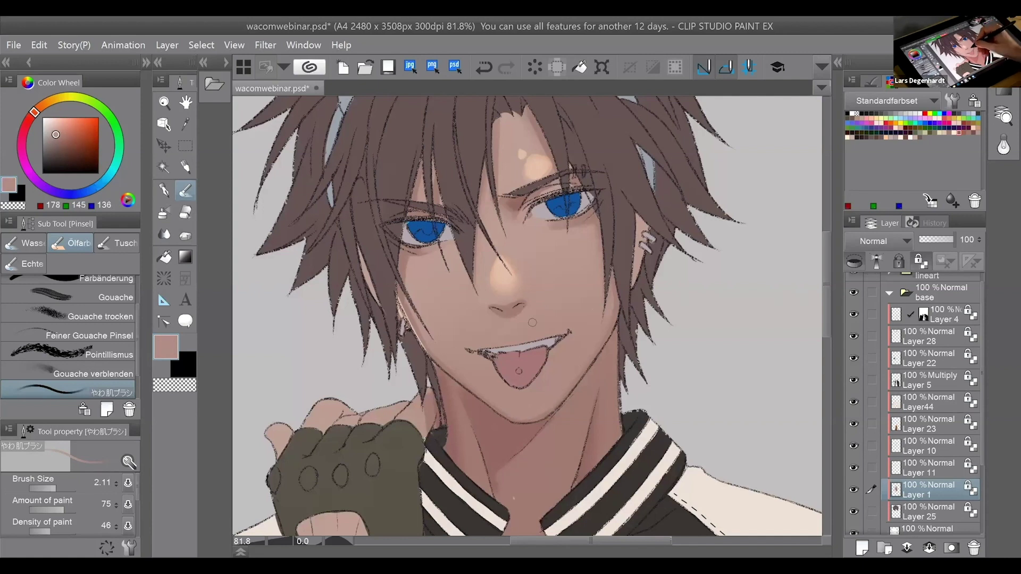
pyautogui.keyDown('alt'); pyautogui.click(566, 439); pyautogui.keyUp('alt')
pyautogui.moveTo(468, 350); pyautogui.dragTo(552, 333)
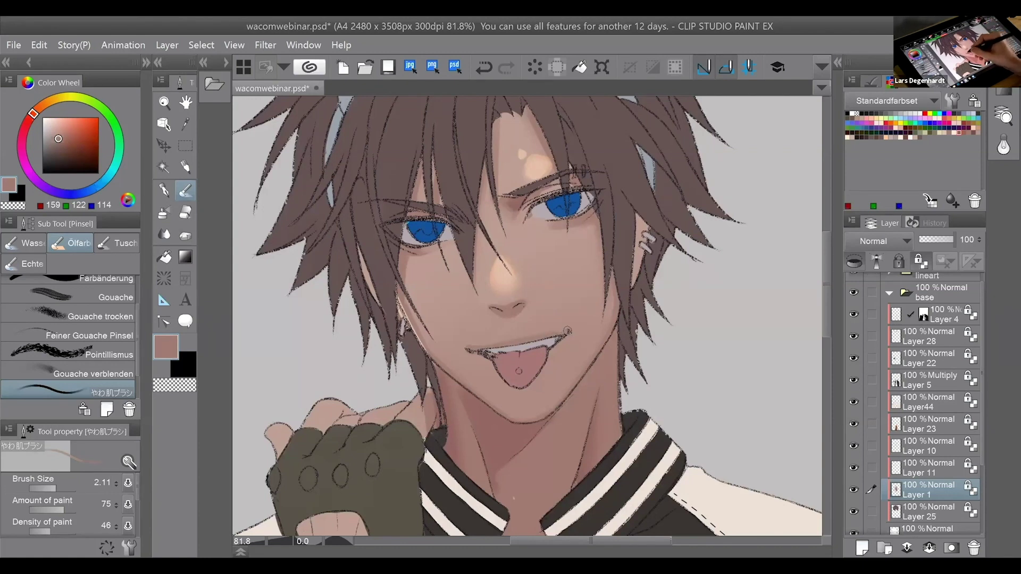
pyautogui.keyDown('alt'); pyautogui.click(535, 332); pyautogui.keyUp('alt')
pyautogui.moveTo(486, 344); pyautogui.dragTo(548, 333)
pyautogui.hotkey('ctrl', 'z')
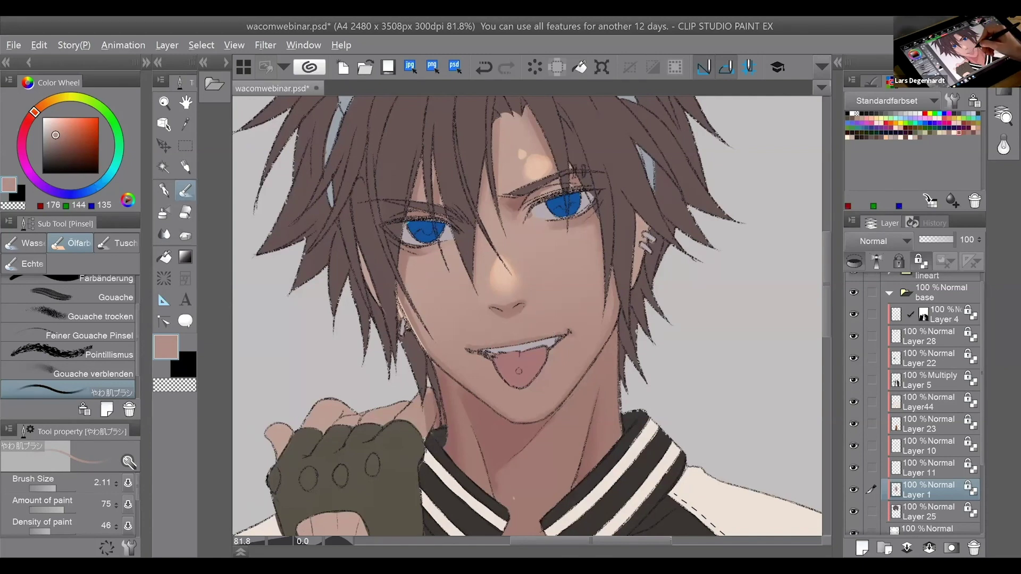
pyautogui.keyDown('alt'); pyautogui.click(500, 327); pyautogui.keyUp('alt')
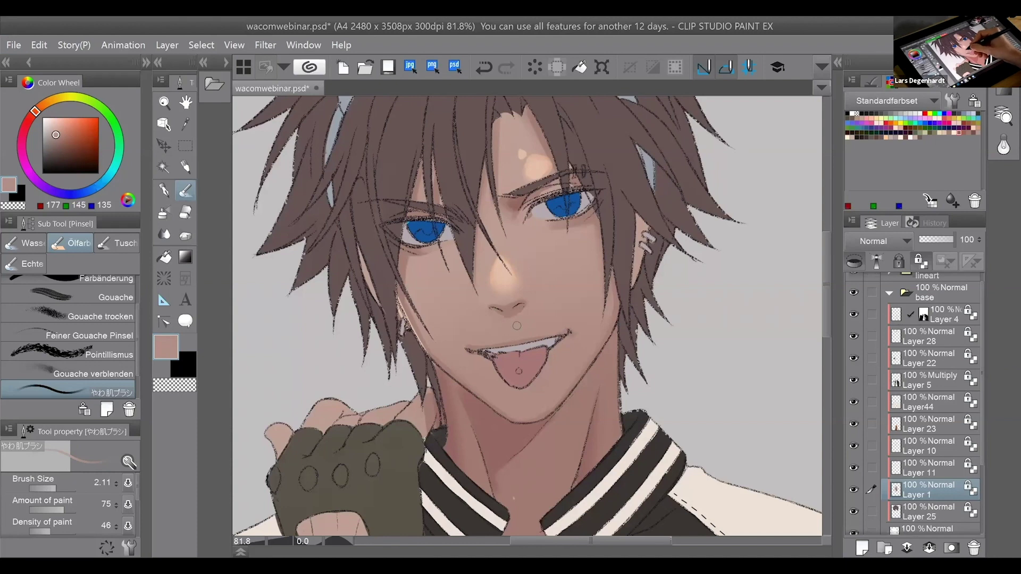
# Reduce the やわ肌ブラシ to size 0.89 and touch up the skin under the eyes with sampled tones, undoing the last stroke.
pyautogui.click(164, 190)
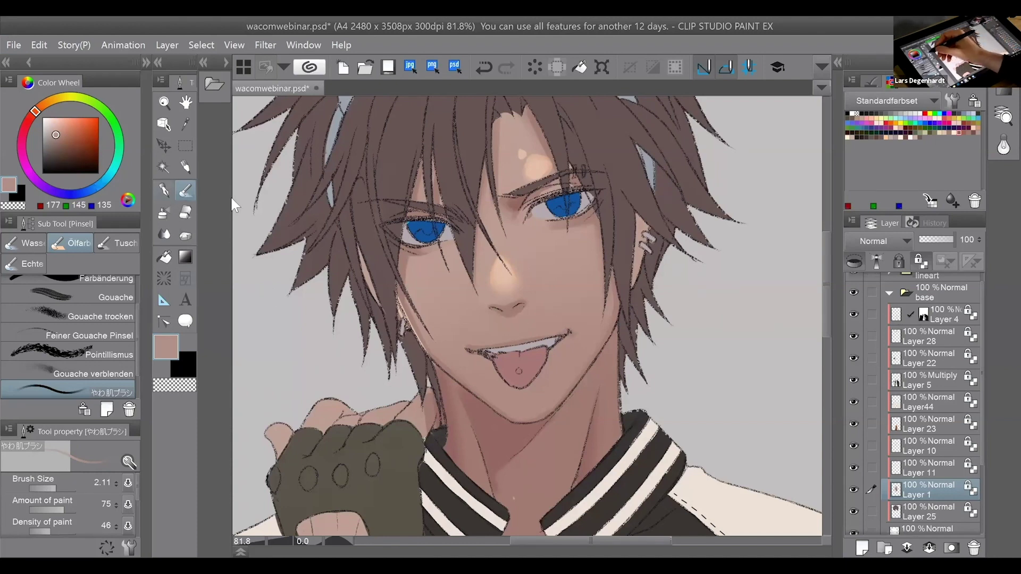
pyautogui.keyDown('alt'); pyautogui.click(562, 256); pyautogui.keyUp('alt')
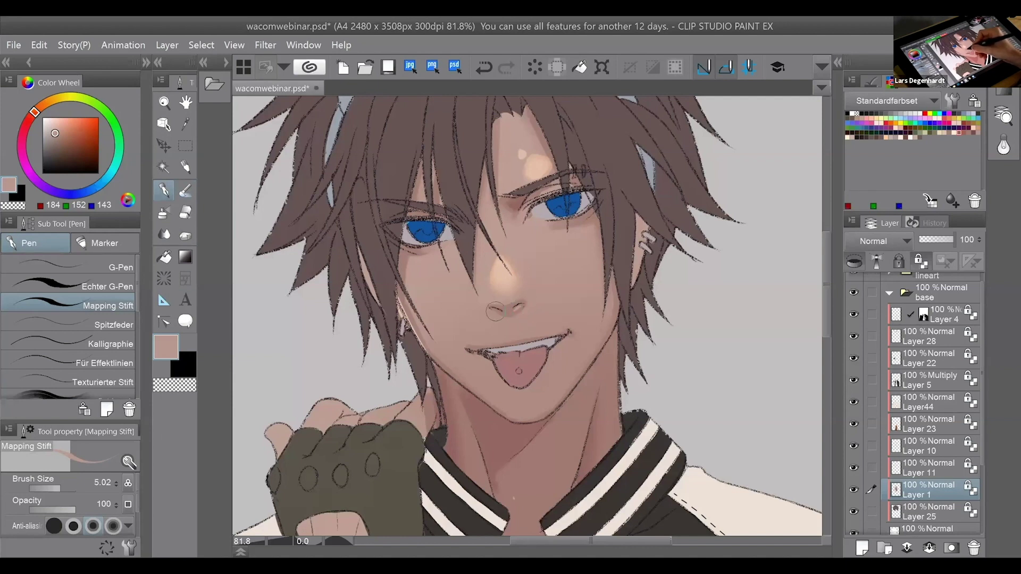
pyautogui.click(186, 190)
pyautogui.click(49, 484)
pyautogui.moveTo(51, 486); pyautogui.dragTo(52, 486)
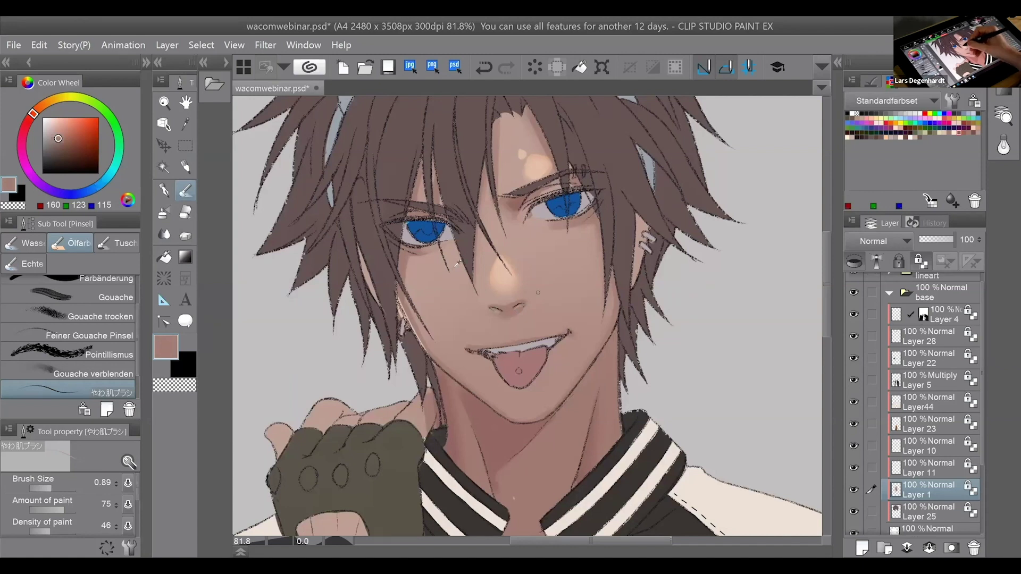
pyautogui.keyDown('alt'); pyautogui.click(431, 265); pyautogui.keyUp('alt')
pyautogui.keyDown('alt'); pyautogui.click(560, 244); pyautogui.keyUp('alt')
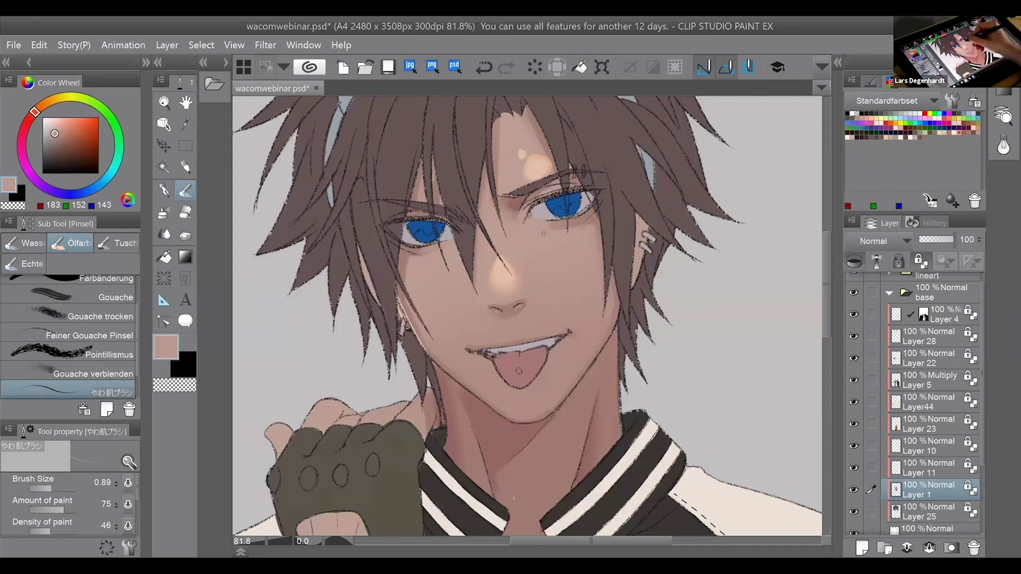
pyautogui.hotkey('ctrl', 'z')
# Try a thin shadow stroke along the left jawline with a tone sampled from the neck shadow, and undo it.
pyautogui.keyDown('alt'); pyautogui.click(465, 409); pyautogui.keyUp('alt')
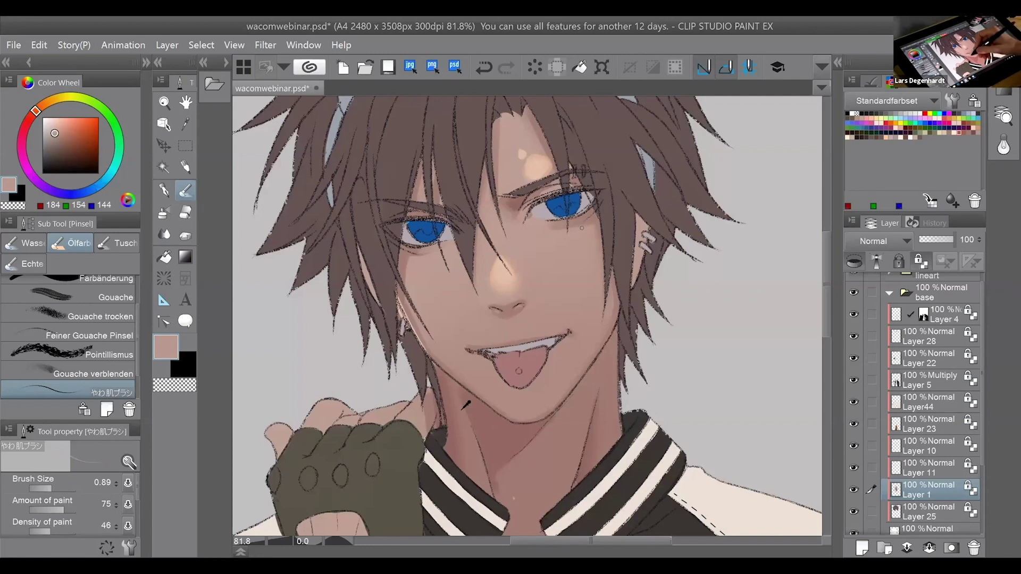
pyautogui.moveTo(446, 385); pyautogui.dragTo(477, 410)
pyautogui.keyDown('alt'); pyautogui.click(470, 409); pyautogui.keyUp('alt')
pyautogui.hotkey('ctrl', 'z')
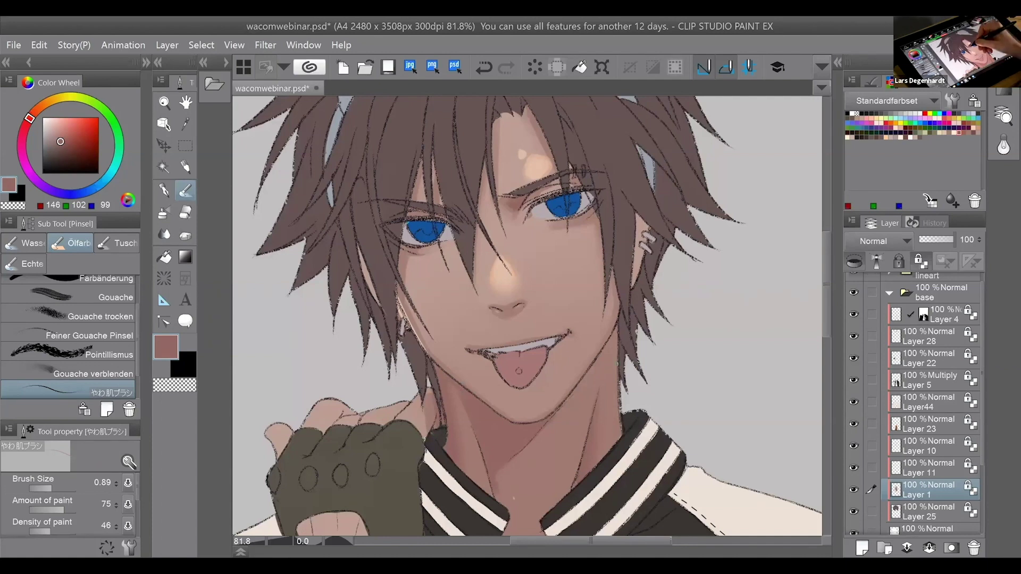
# Bring the whole head of hair into view and select Layer 25.
pyautogui.moveTo(510, 203); pyautogui.dragTo(541, 298)
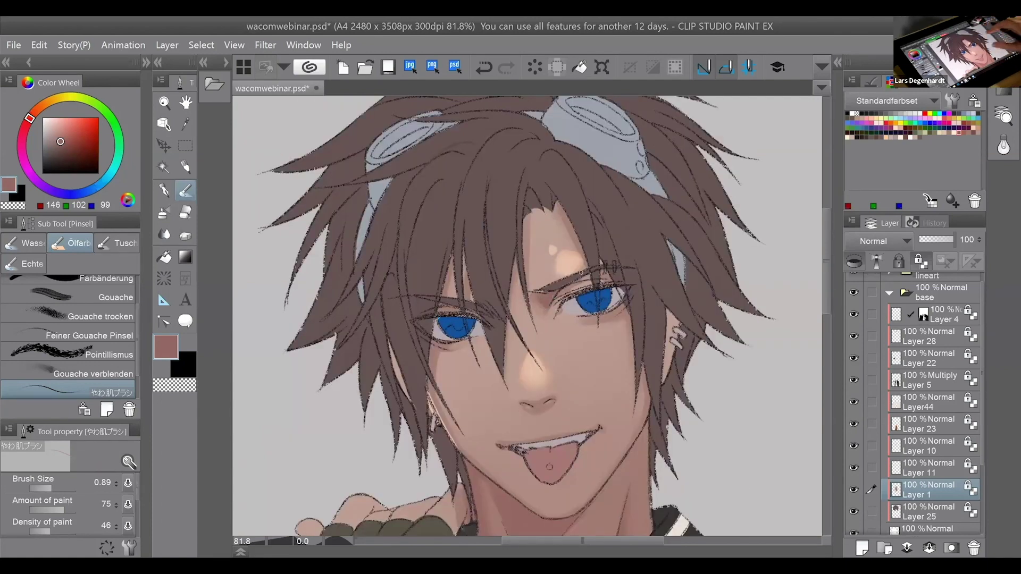
pyautogui.scroll(-1, 527, 316)
pyautogui.moveTo(527, 315); pyautogui.dragTo(525, 304)
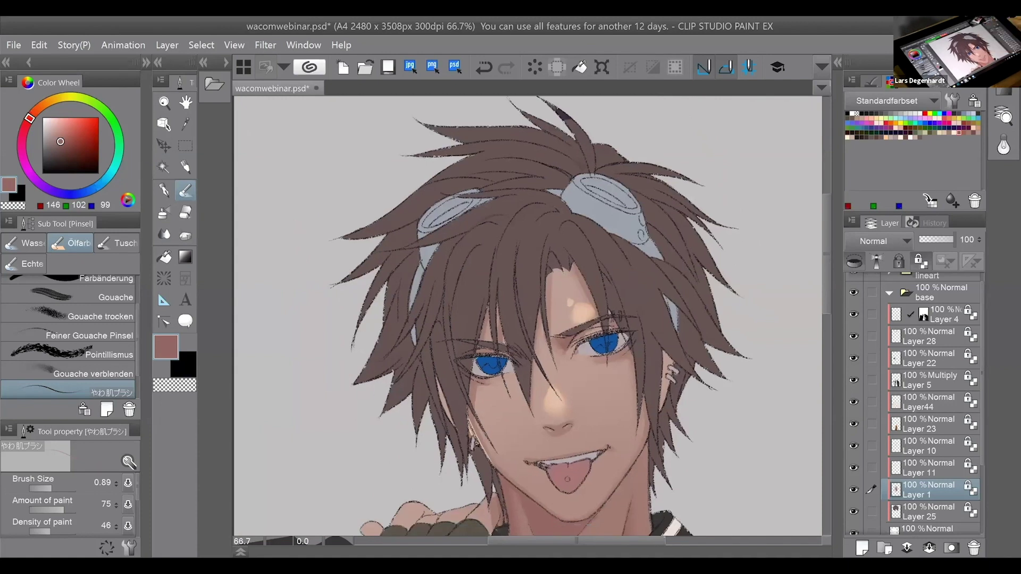
pyautogui.click(930, 508)
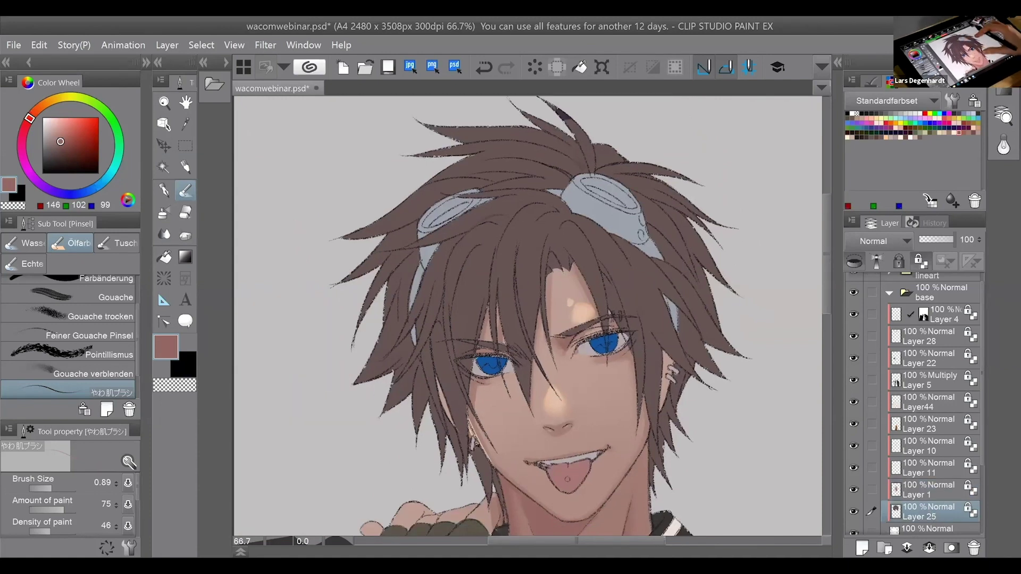
pyautogui.moveTo(527, 316); pyautogui.dragTo(485, 322)
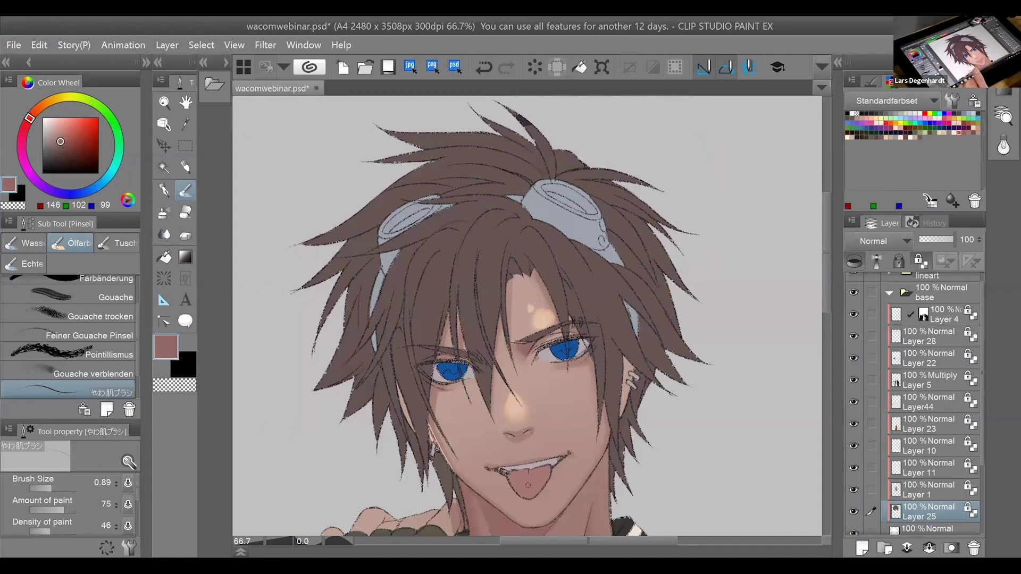
pyautogui.scroll(-1, 527, 316)
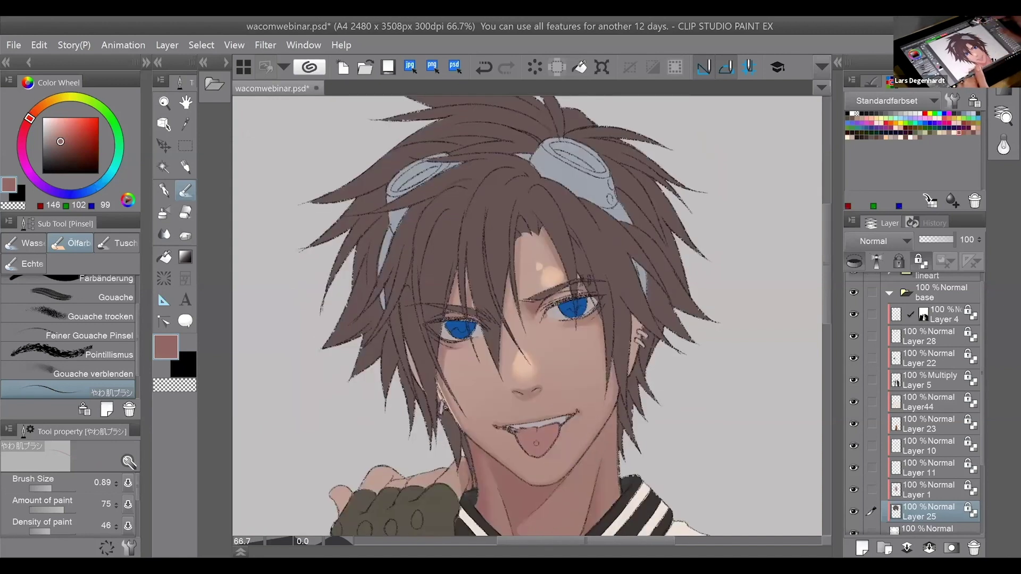
pyautogui.scroll(1, 527, 316)
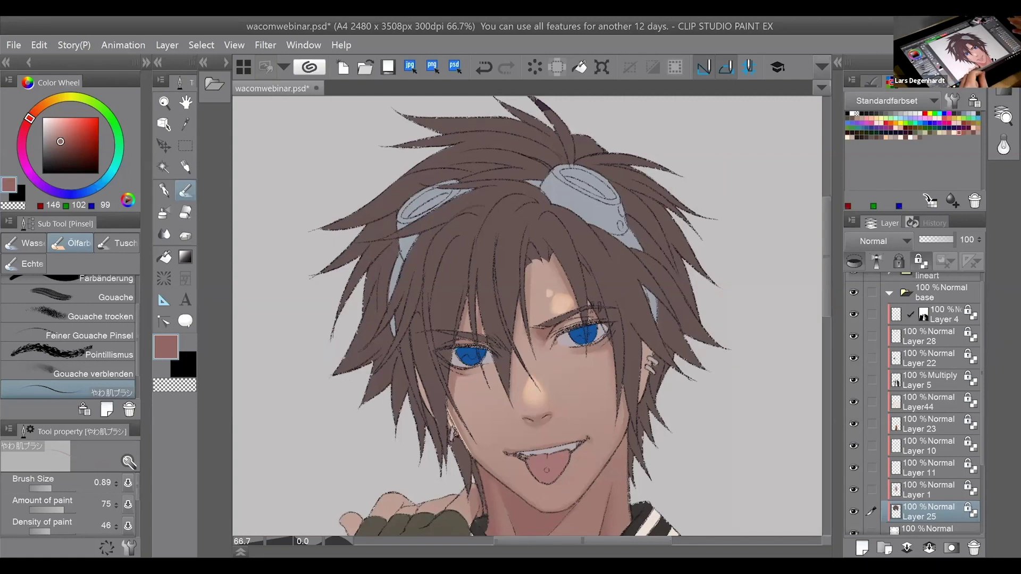
pyautogui.click(959, 288)
pyautogui.click(862, 548)
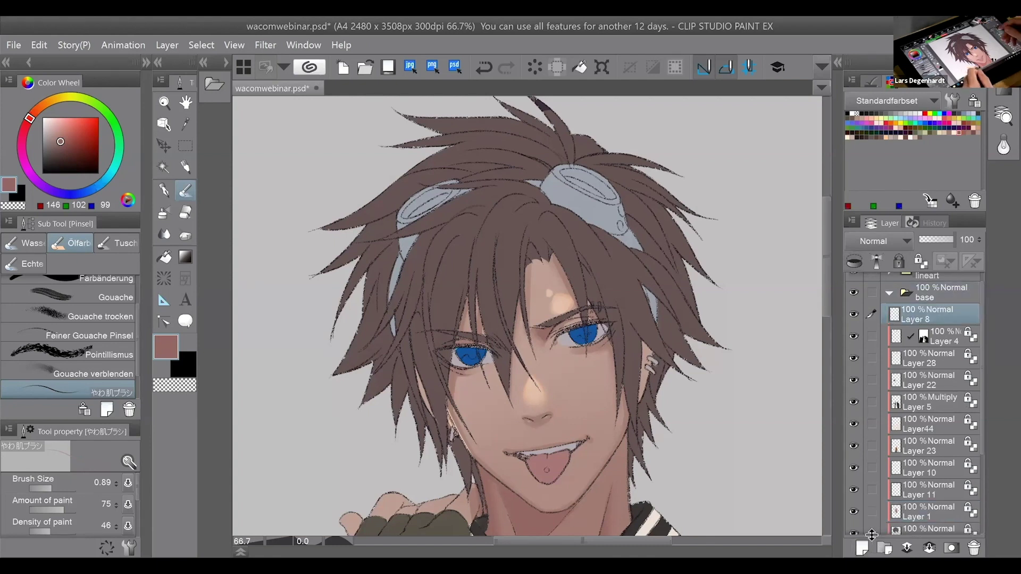
pyautogui.hotkey('ctrl', 'z')
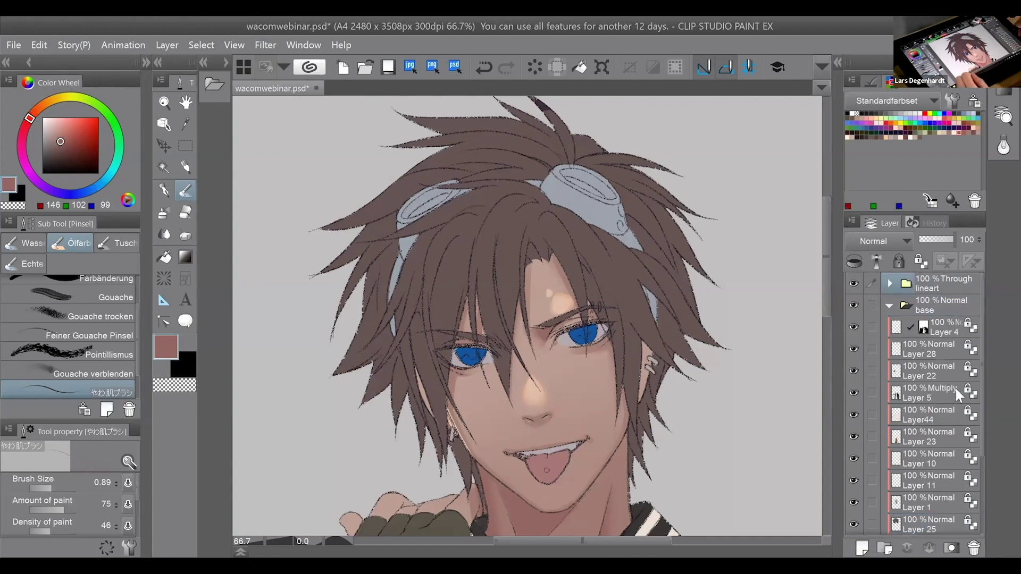
# Add a new layer above the lineart folder and make a circular selection on the grey background right of the character's head.
pyautogui.click(864, 543)
pyautogui.click(862, 548)
pyautogui.click(185, 146)
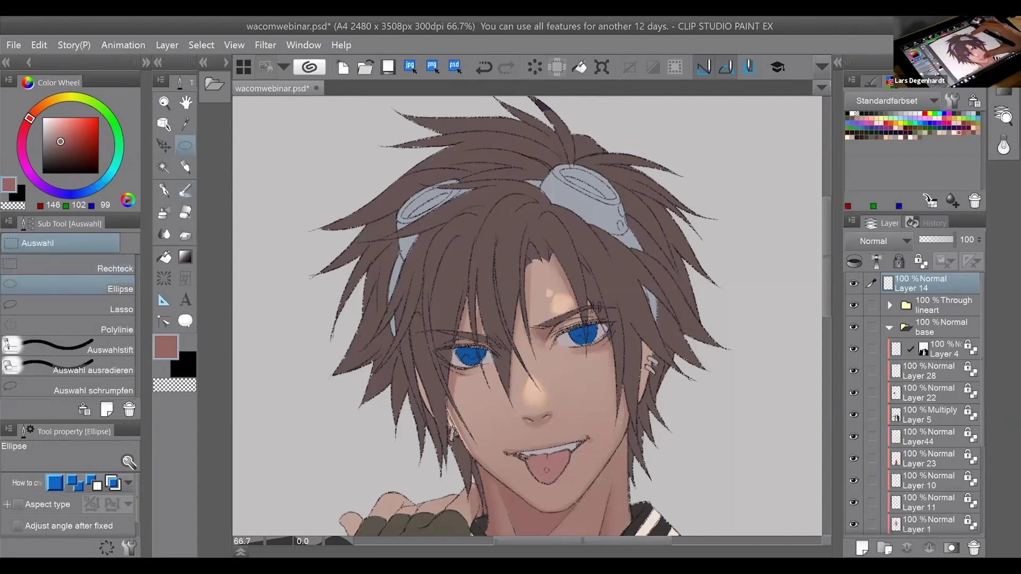
pyautogui.scroll(-2, 626, 304)
pyautogui.hotkey('ctrl', 'shift', 'r')
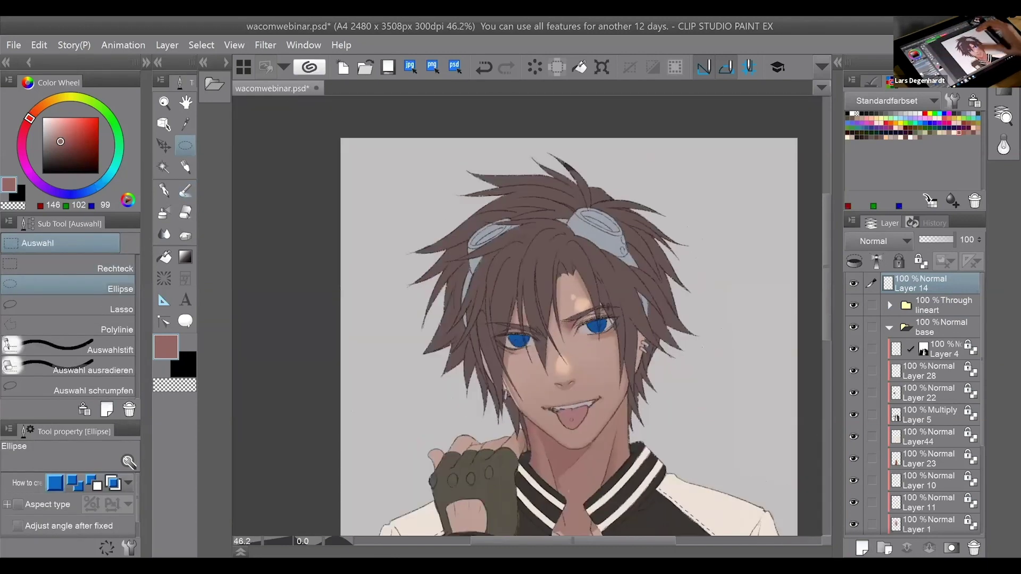
pyautogui.moveTo(713, 264); pyautogui.dragTo(810, 397)
pyautogui.moveTo(774, 331); pyautogui.dragTo(726, 336)
pyautogui.click(691, 265)
pyautogui.moveTo(688, 248); pyautogui.dragTo(784, 346)
# Fill the circular selection with white, RGB 255, 255, 255.
pyautogui.click(164, 258)
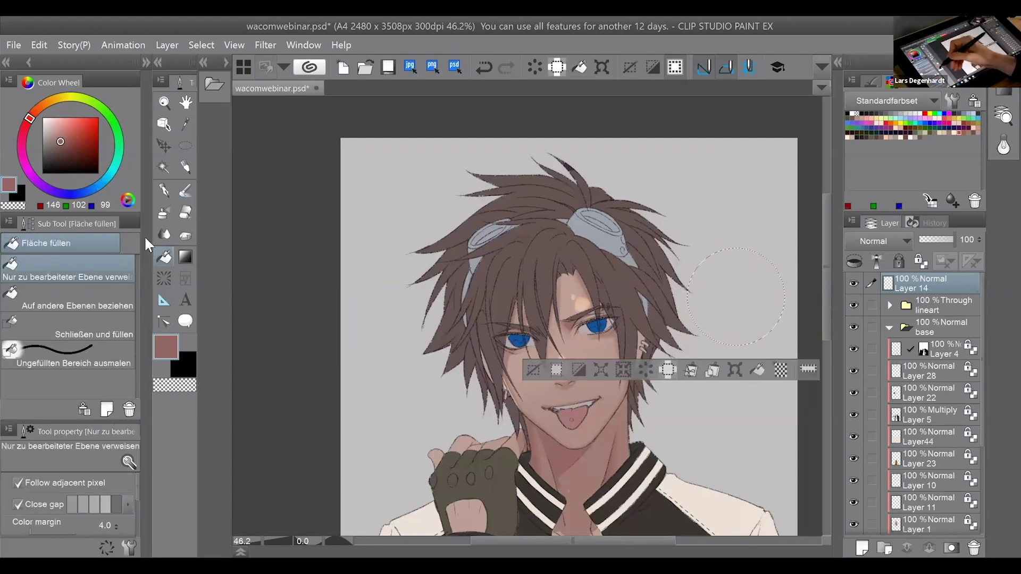
pyautogui.click(43, 118)
pyautogui.click(775, 319)
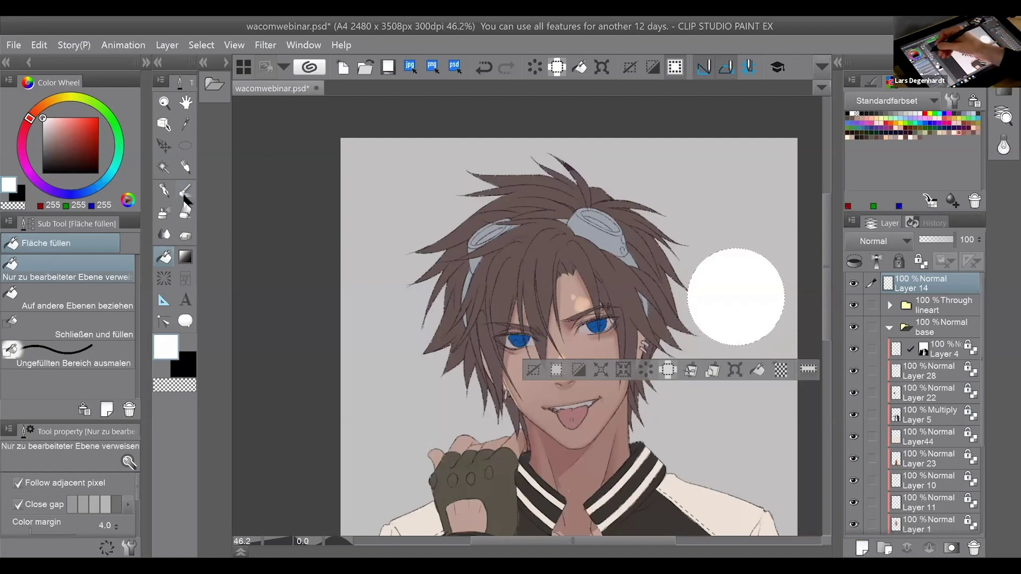
# Shade the circle's rim in grey RGB 106, 106, 106 using the Sanft airbrush at size 15.12.
pyautogui.click(164, 213)
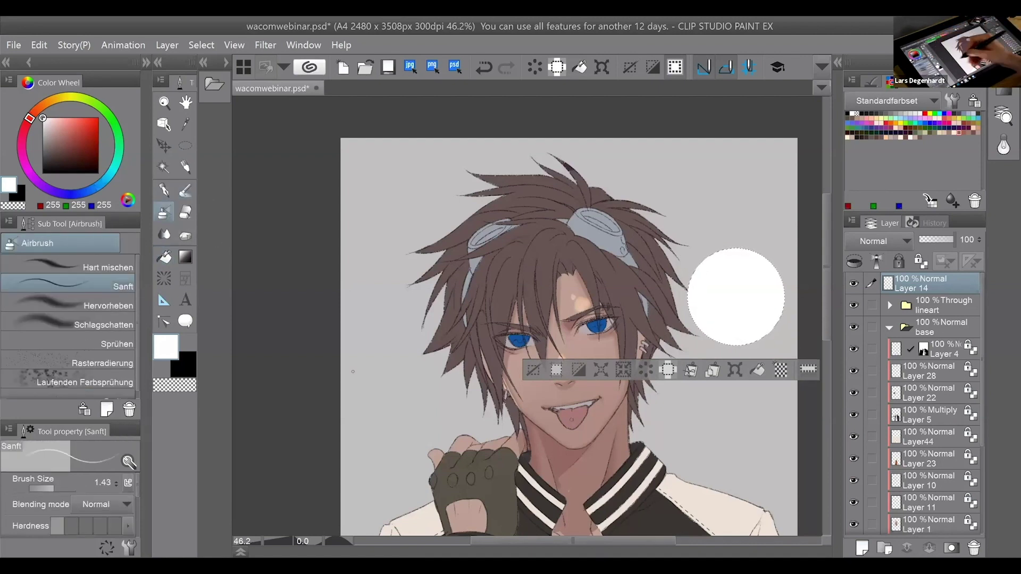
pyautogui.moveTo(59, 480); pyautogui.dragTo(65, 483)
pyautogui.click(42, 150)
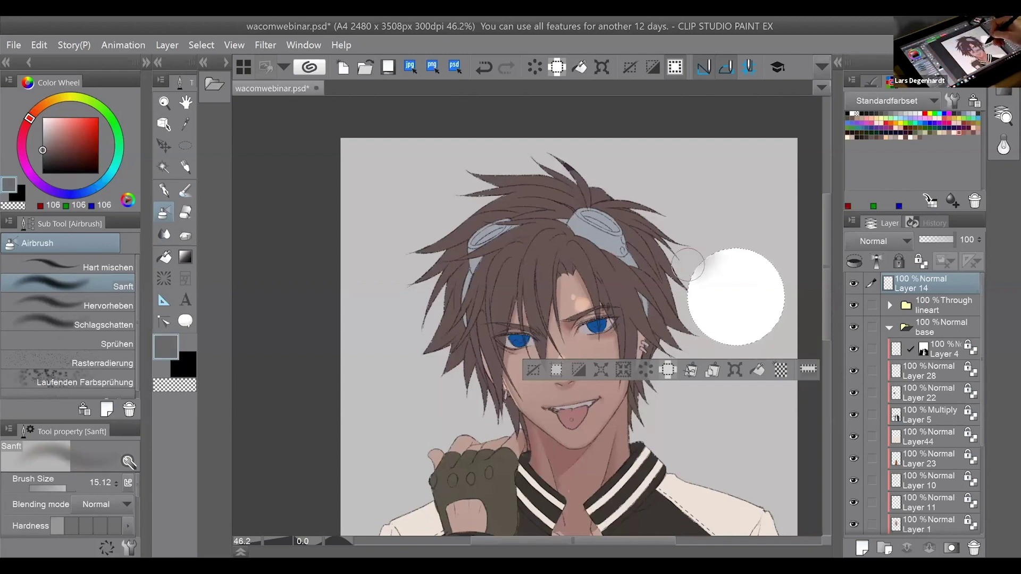
pyautogui.moveTo(688, 265); pyautogui.dragTo(690, 329)
pyautogui.moveTo(742, 214); pyautogui.dragTo(789, 276)
pyautogui.moveTo(731, 258)
pyautogui.mouseDown()
pyautogui.moveTo(766, 256)
pyautogui.moveTo(755, 350)
pyautogui.moveTo(678, 285)
pyautogui.moveTo(691, 278)
pyautogui.moveTo(790, 337)
pyautogui.moveTo(692, 231)
pyautogui.moveTo(674, 266)
pyautogui.moveTo(790, 259)
pyautogui.mouseUp()
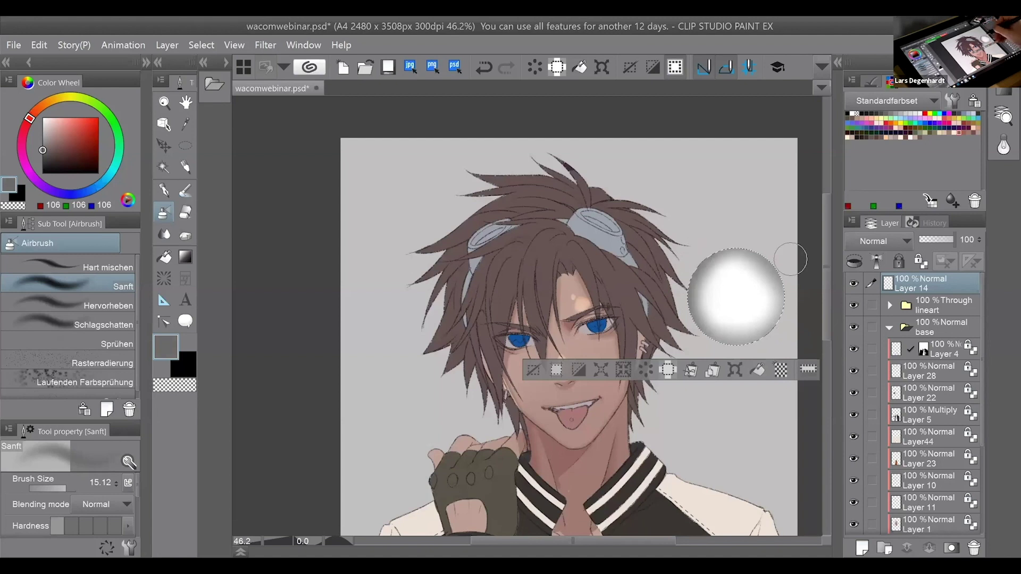
# Add sampled grey shading inside the circle and airbrush its upper rim with black.
pyautogui.keyDown('alt'); pyautogui.click(702, 291); pyautogui.keyUp('alt')
pyautogui.moveTo(703, 292)
pyautogui.mouseDown()
pyautogui.moveTo(737, 283)
pyautogui.moveTo(755, 304)
pyautogui.mouseUp()
pyautogui.keyDown('alt'); pyautogui.click(735, 254); pyautogui.keyUp('alt')
pyautogui.click(174, 383)
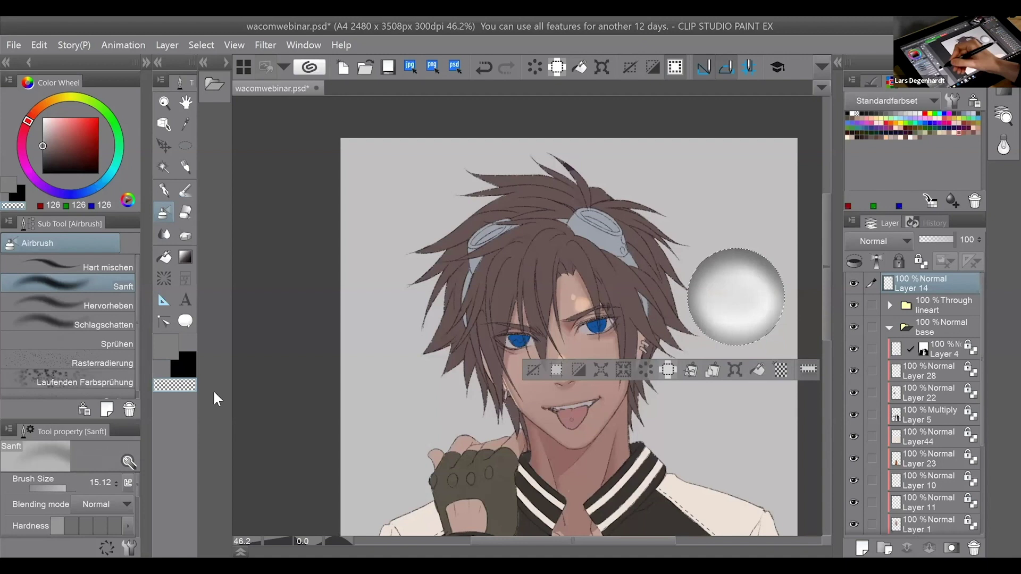
pyautogui.click(183, 365)
pyautogui.moveTo(717, 263)
pyautogui.mouseDown()
pyautogui.moveTo(781, 258)
pyautogui.moveTo(809, 284)
pyautogui.mouseUp()
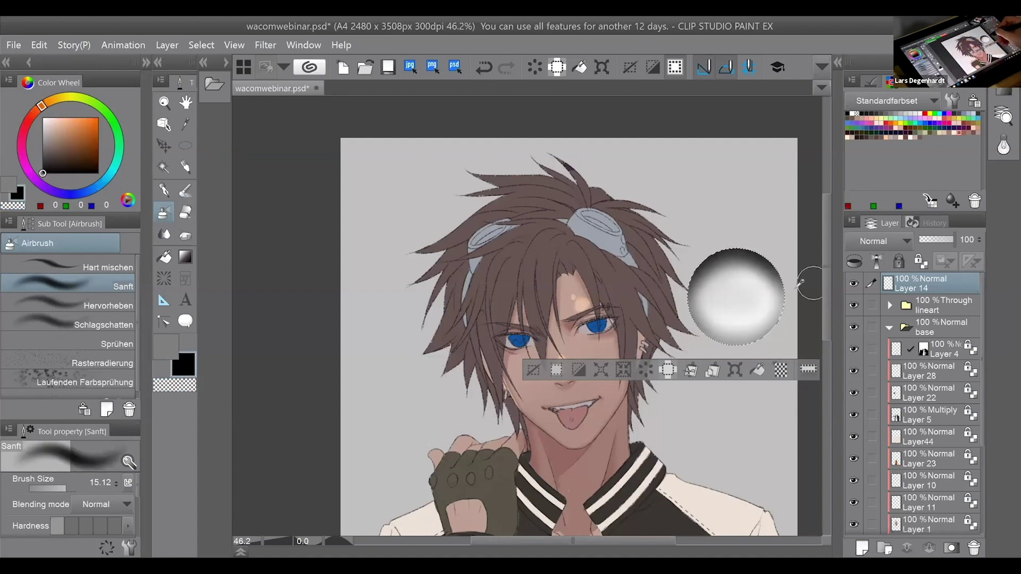
# Soften the sphere's dark upper part and shade its lower part with sampled greys such as RGB 188, 188, 188.
pyautogui.keyDown('alt'); pyautogui.click(739, 278); pyautogui.keyUp('alt')
pyautogui.keyDown('alt'); pyautogui.click(769, 328); pyautogui.keyUp('alt')
pyautogui.keyDown('alt'); pyautogui.click(726, 268); pyautogui.keyUp('alt')
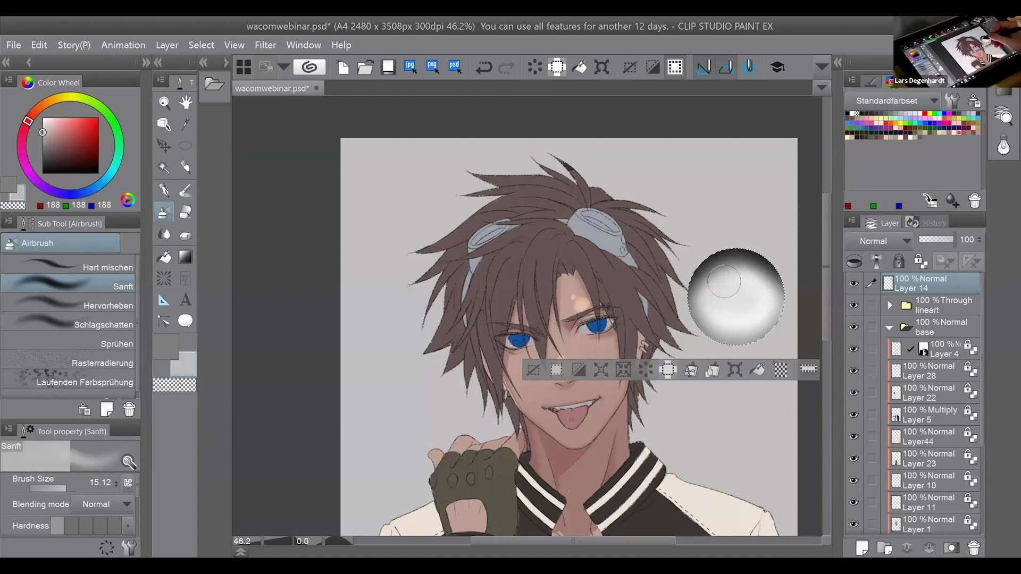
pyautogui.moveTo(724, 281); pyautogui.dragTo(763, 275)
pyautogui.moveTo(732, 325); pyautogui.dragTo(760, 320)
# Continue blending the sphere with sampled greys, keeping the upper left light and darkening the lower and right sides.
pyautogui.keyDown('alt'); pyautogui.click(769, 270); pyautogui.keyUp('alt')
pyautogui.keyDown('alt'); pyautogui.click(765, 268); pyautogui.keyUp('alt')
pyautogui.moveTo(724, 328)
pyautogui.mouseDown()
pyautogui.moveTo(747, 336)
pyautogui.moveTo(771, 319)
pyautogui.moveTo(736, 336)
pyautogui.mouseUp()
pyautogui.keyDown('alt'); pyautogui.click(733, 294); pyautogui.keyUp('alt')
pyautogui.moveTo(747, 283)
pyautogui.mouseDown()
pyautogui.moveTo(723, 264)
pyautogui.moveTo(754, 276)
pyautogui.moveTo(758, 296)
pyautogui.moveTo(716, 312)
pyautogui.moveTo(751, 301)
pyautogui.moveTo(732, 327)
pyautogui.moveTo(760, 312)
pyautogui.mouseUp()
pyautogui.keyDown('alt'); pyautogui.click(754, 314); pyautogui.keyUp('alt')
pyautogui.keyDown('alt'); pyautogui.click(770, 318); pyautogui.keyUp('alt')
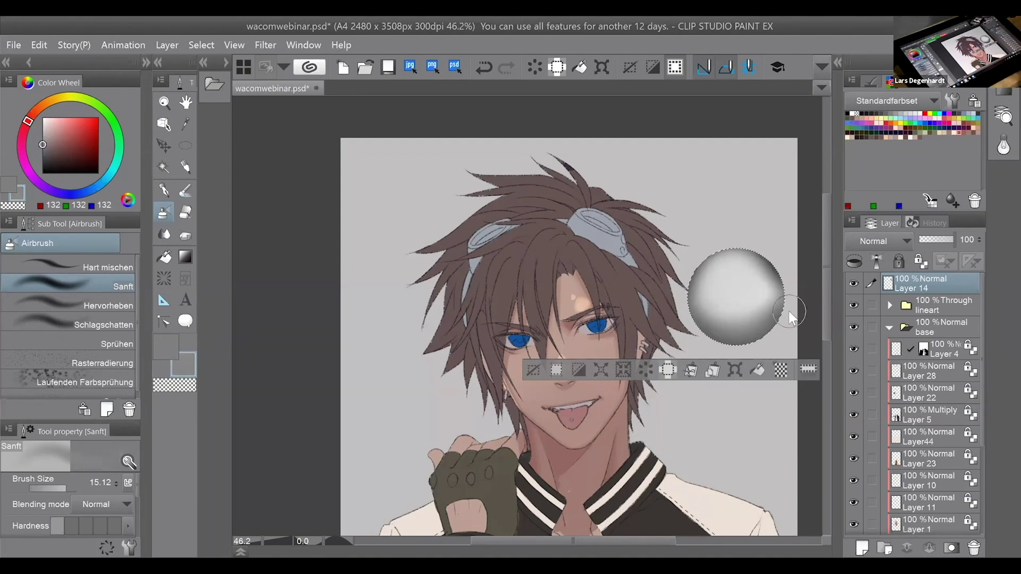
# Make Layer 25, which holds the hair colour, the active layer and clear the elliptical selection around the sphere.
pyautogui.click(974, 546)
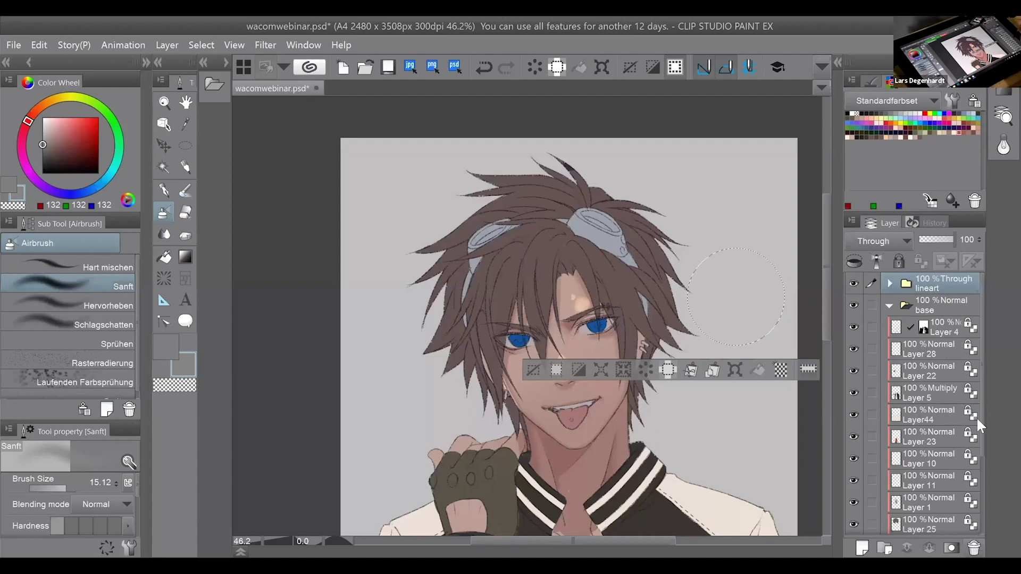
pyautogui.hotkey('ctrl', 'z')
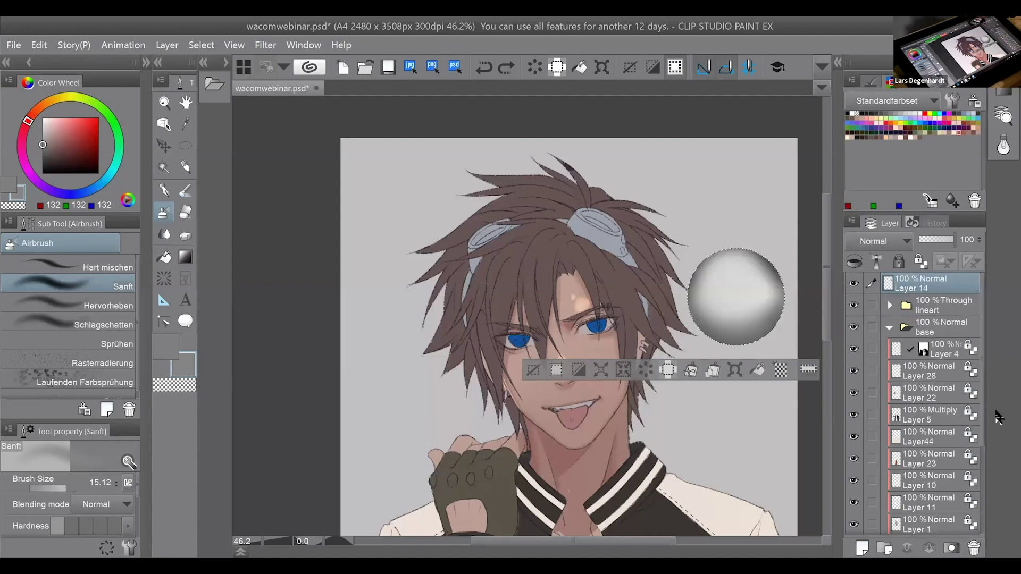
pyautogui.scroll(-3, 981, 444)
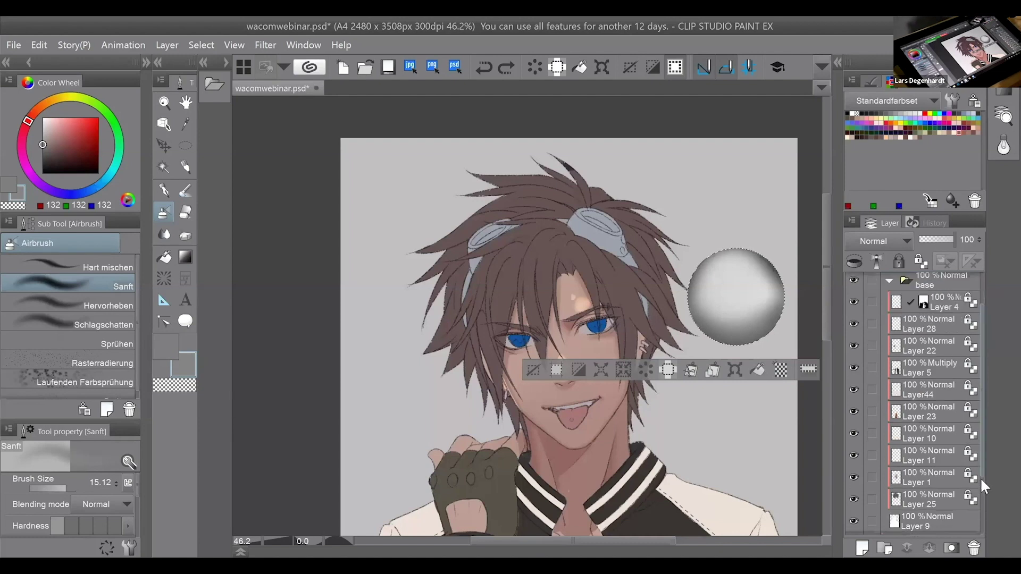
pyautogui.click(942, 467)
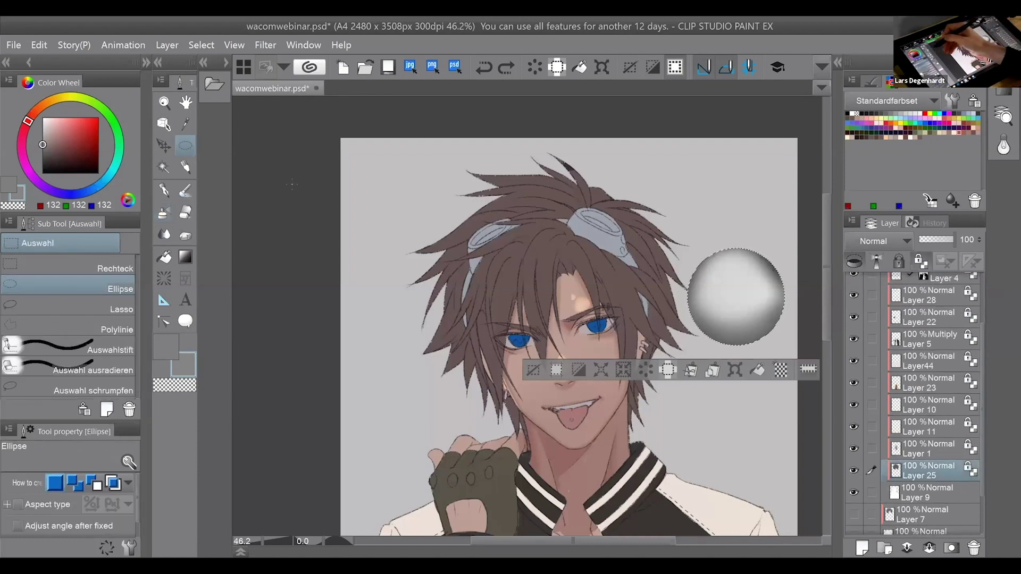
pyautogui.click(185, 145)
pyautogui.hotkey('ctrl', 'd')
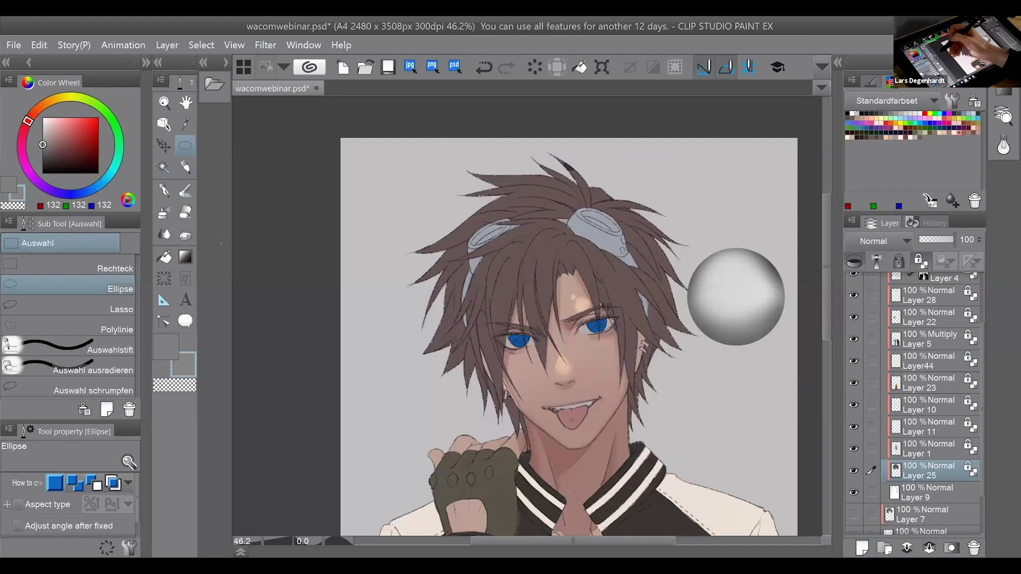
# Shade the hair in dark brown RGB 60, 50, 49 using the Sanft airbrush at size 49.24.
pyautogui.click(166, 213)
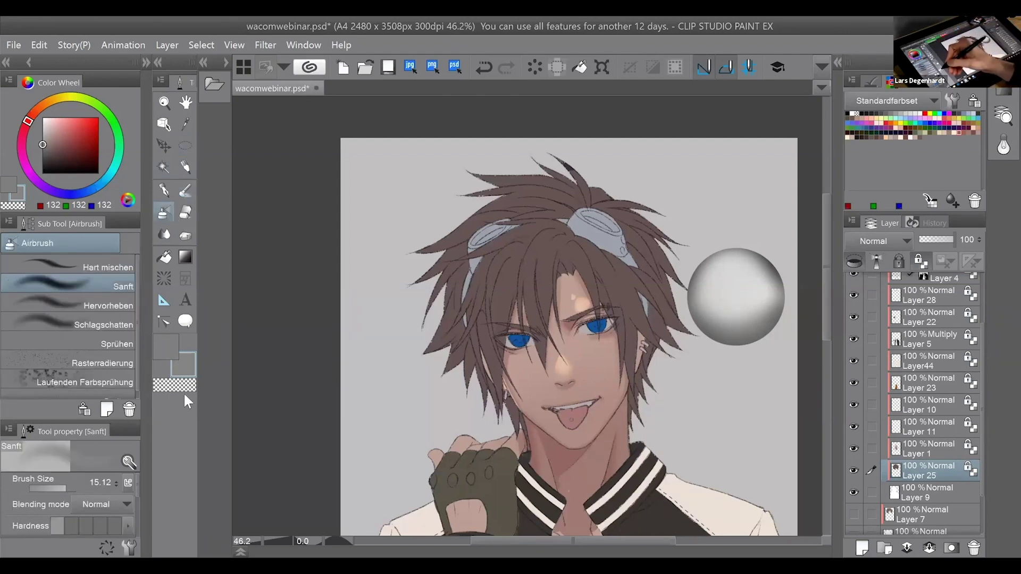
pyautogui.click(69, 484)
pyautogui.moveTo(70, 483); pyautogui.dragTo(71, 483)
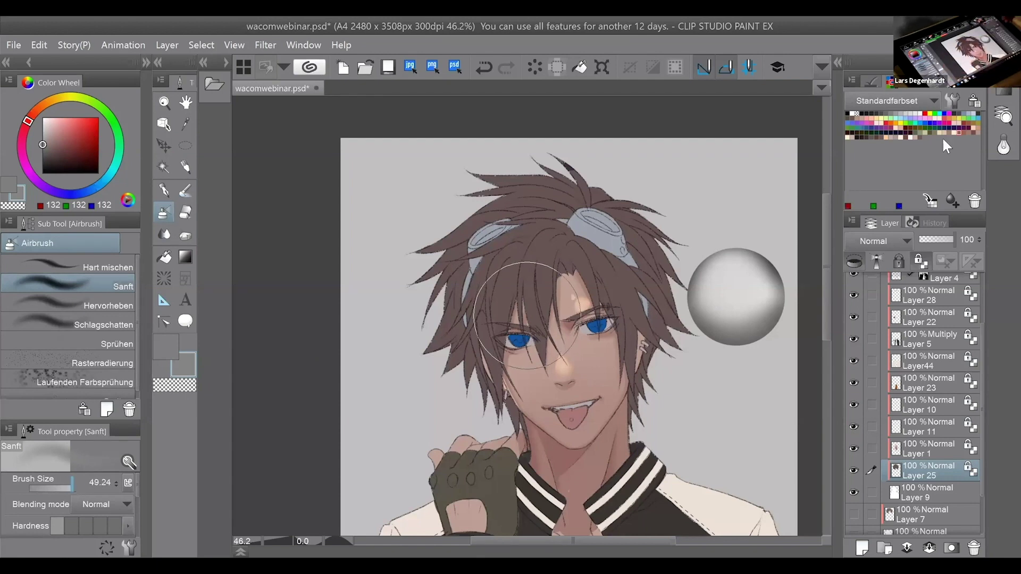
pyautogui.click(876, 137)
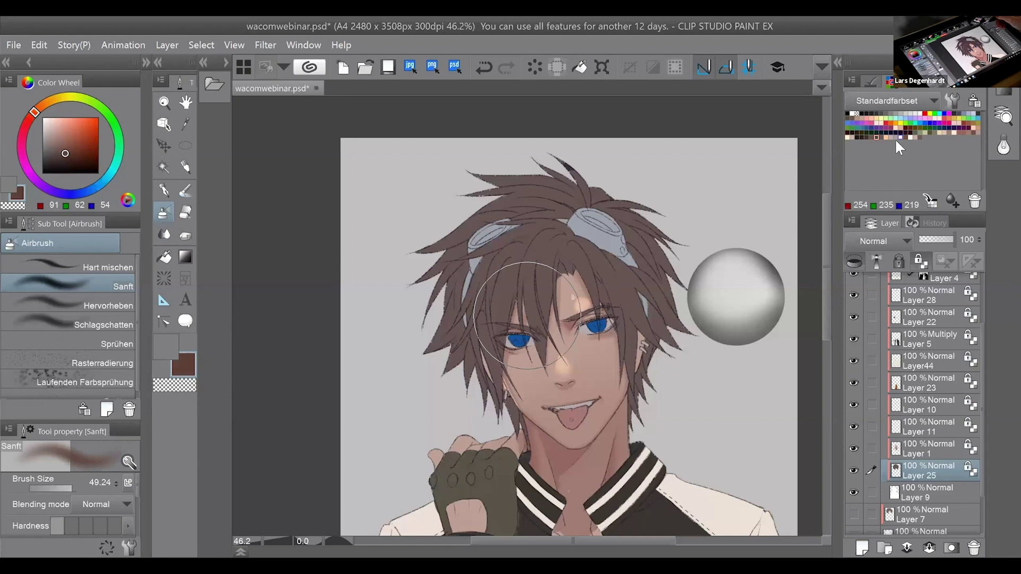
pyautogui.click(866, 138)
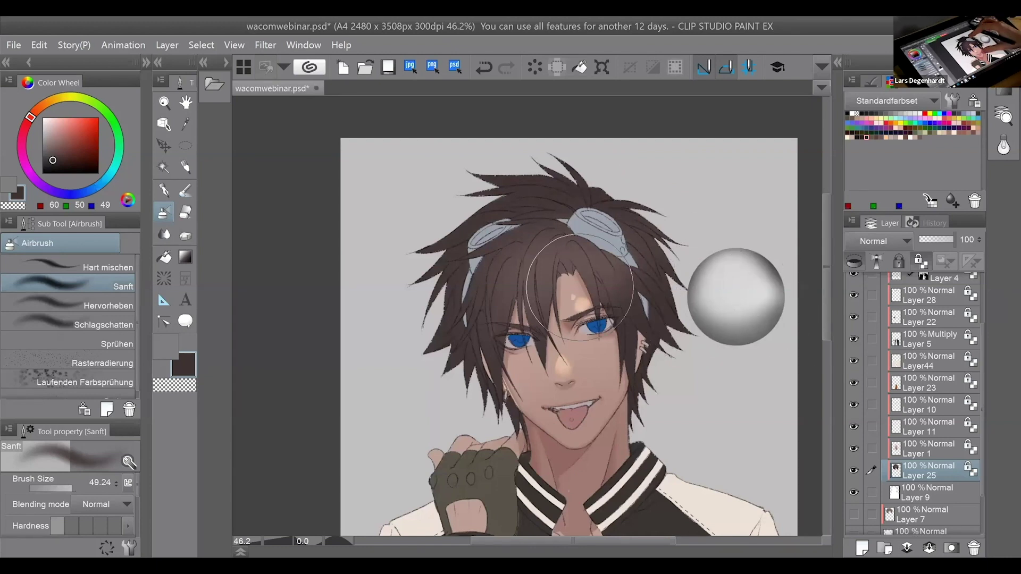
# Refine the hair shading with the Sanft airbrush at size 28.38, using browns such as RGB 100, 83, 83 and RGB 66, 55, 54.
pyautogui.scroll(-2, 580, 287)
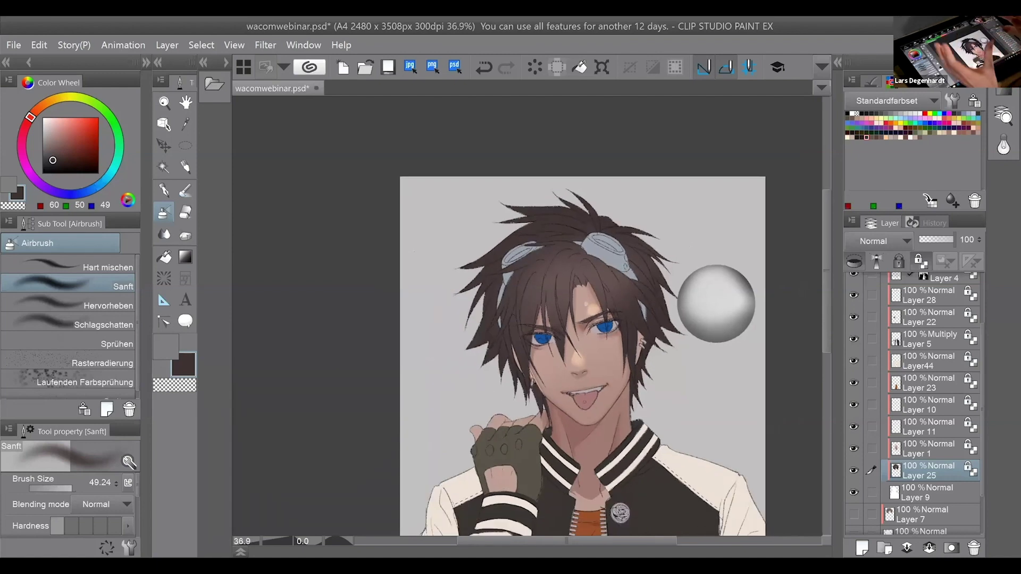
pyautogui.click(69, 487)
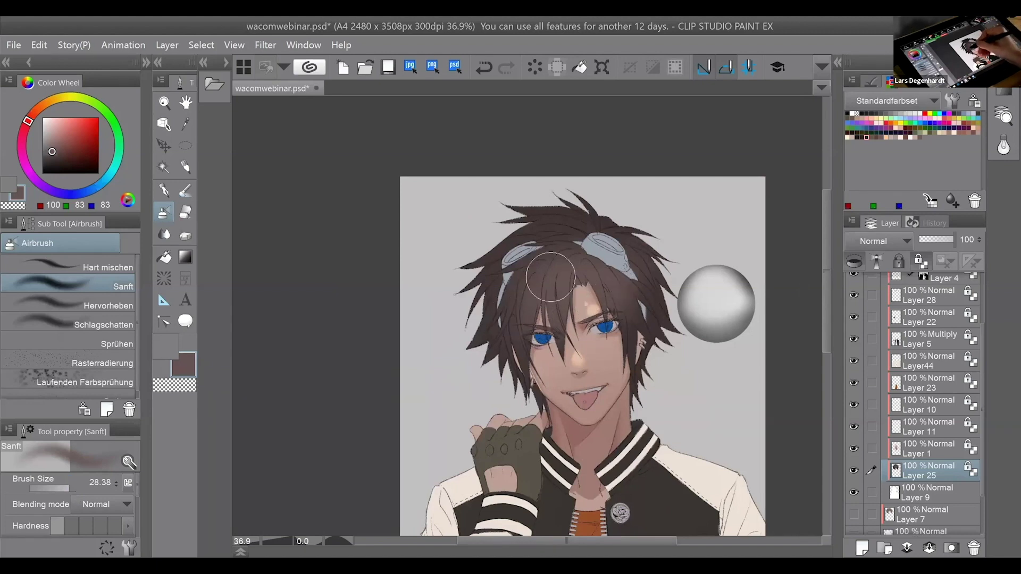
pyautogui.keyDown('alt'); pyautogui.click(572, 224); pyautogui.keyUp('alt')
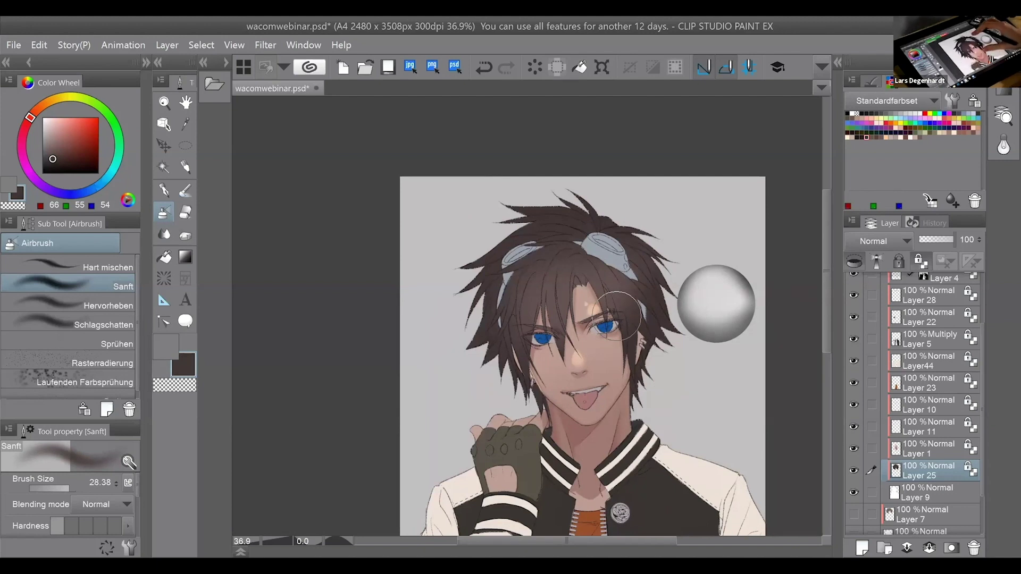
# Switch to the やわ肌ブラシ oil paint brush and set its size to 1.67 for detailing the hair.
pyautogui.scroll(1, 618, 312)
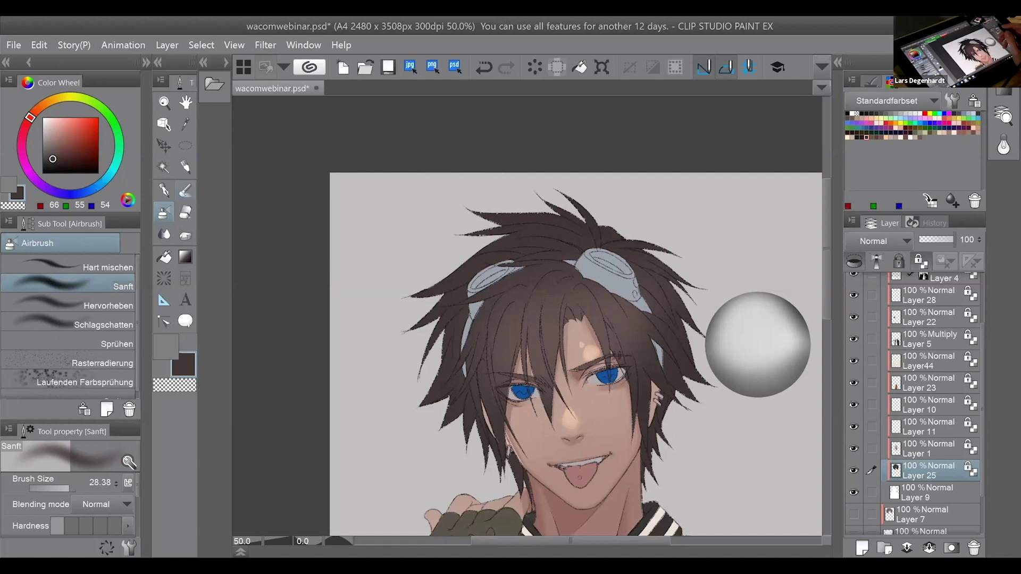
pyautogui.press('b')
pyautogui.moveTo(53, 489); pyautogui.dragTo(55, 487)
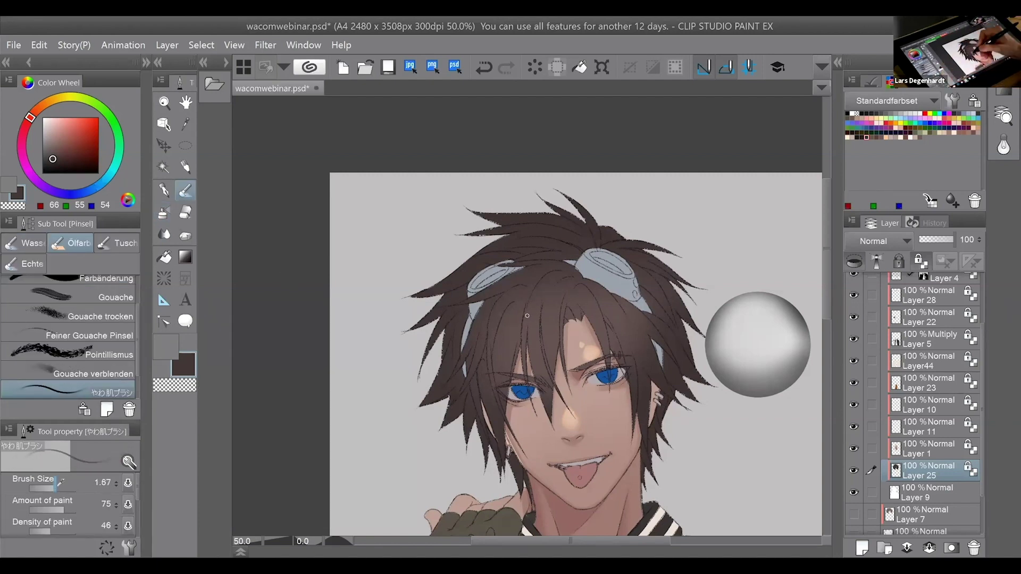
# Sample brown hair tones and paint soft shading on the central fringe strands on Layer 25.
pyautogui.keyDown('alt'); pyautogui.click(512, 330); pyautogui.keyUp('alt')
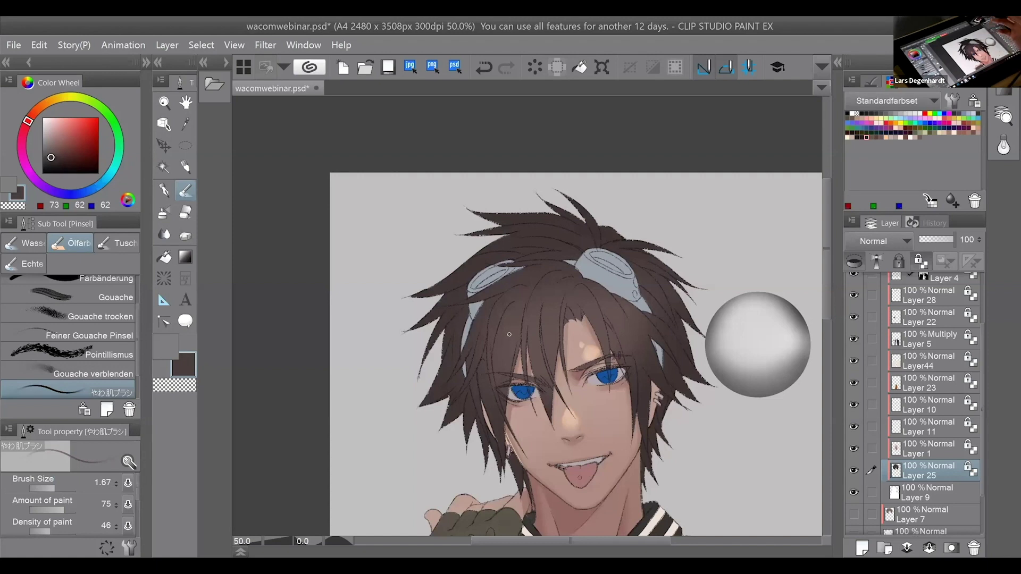
pyautogui.moveTo(509, 334); pyautogui.dragTo(490, 282)
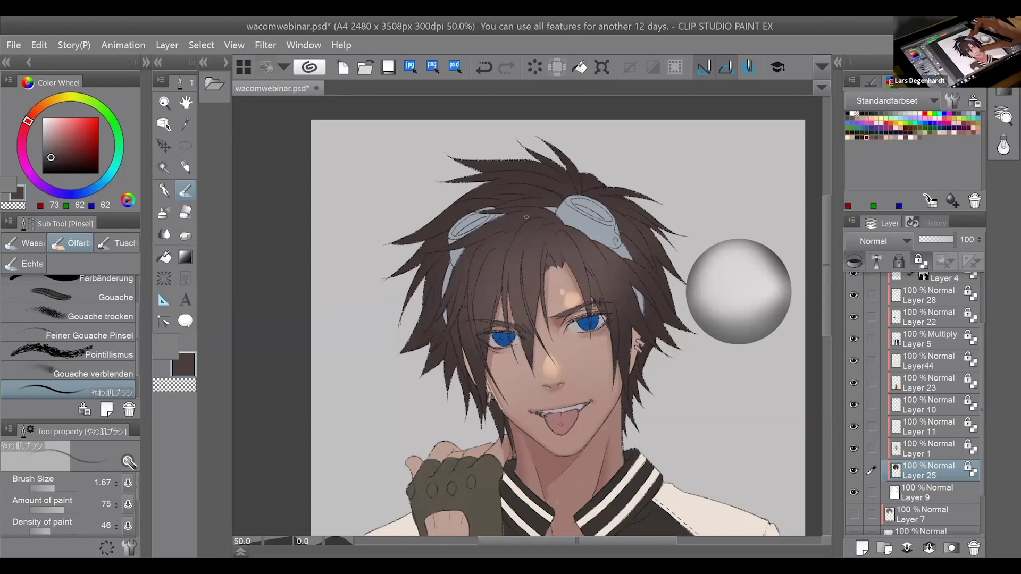
pyautogui.moveTo(526, 216); pyautogui.dragTo(508, 231)
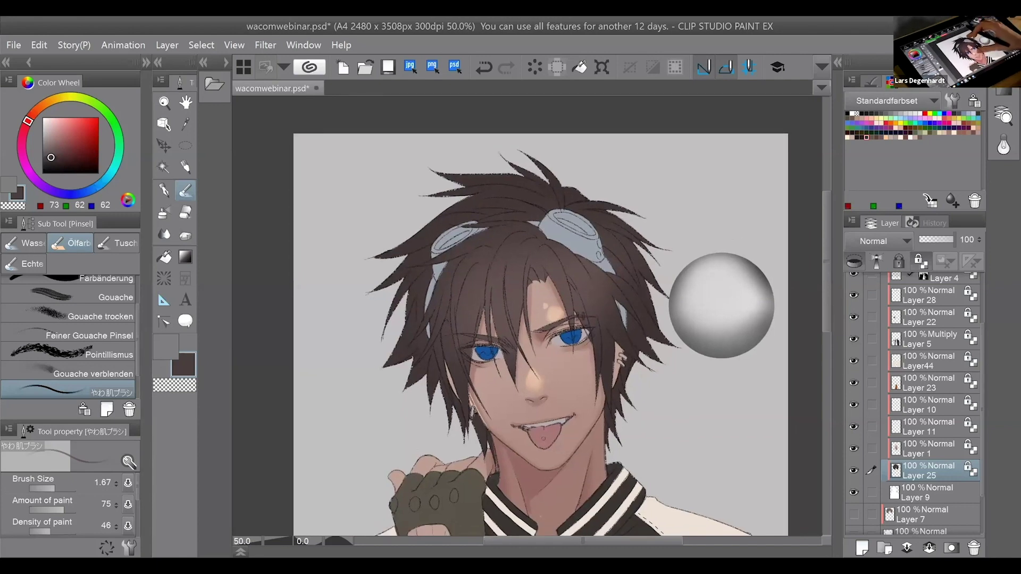
pyautogui.scroll(2, 581, 315)
pyautogui.scroll(-1, 582, 315)
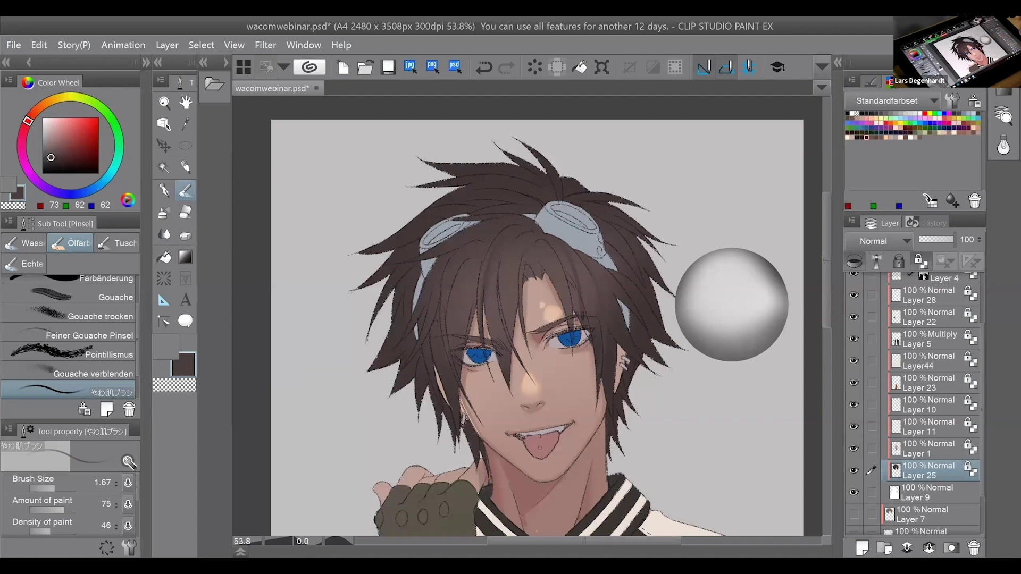
pyautogui.keyDown('alt'); pyautogui.click(514, 275); pyautogui.keyUp('alt')
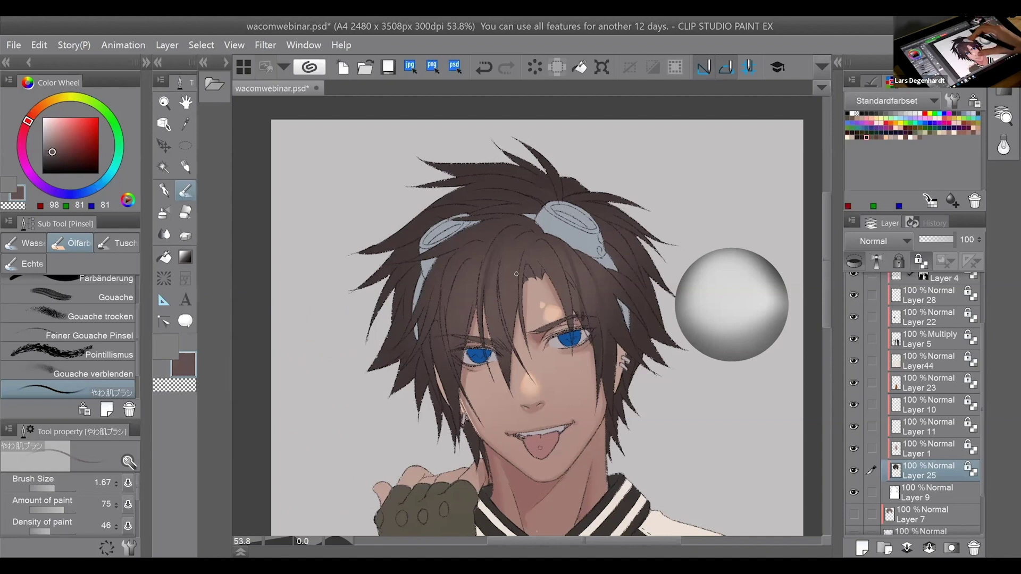
pyautogui.scroll(1, 516, 273)
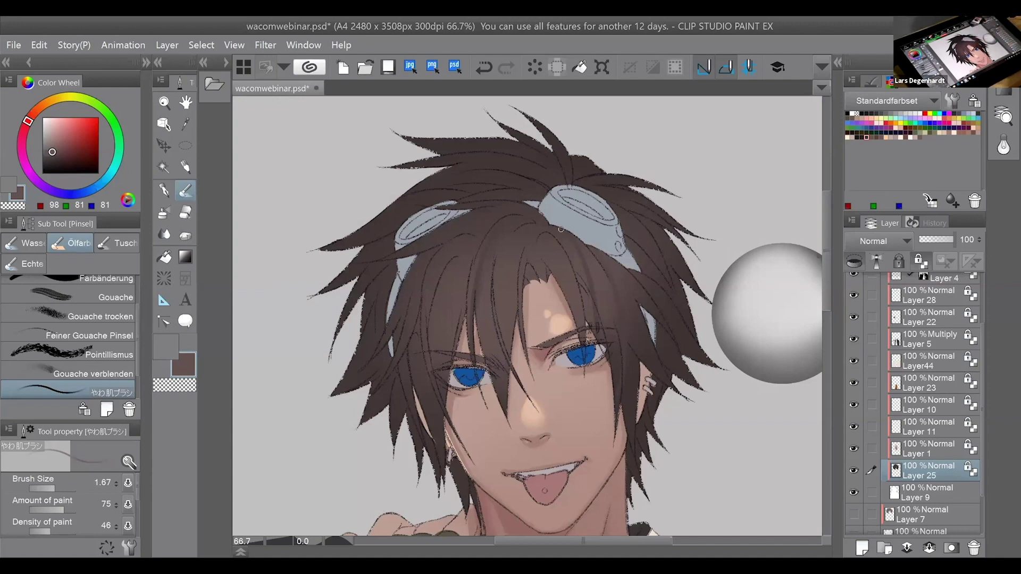
# Paint dark brown shadow strokes down the fringe strand below the left goggle lens, using colours sampled from the hair.
pyautogui.keyDown('alt'); pyautogui.click(462, 279); pyautogui.keyUp('alt')
pyautogui.keyDown('alt'); pyautogui.click(471, 274); pyautogui.keyUp('alt')
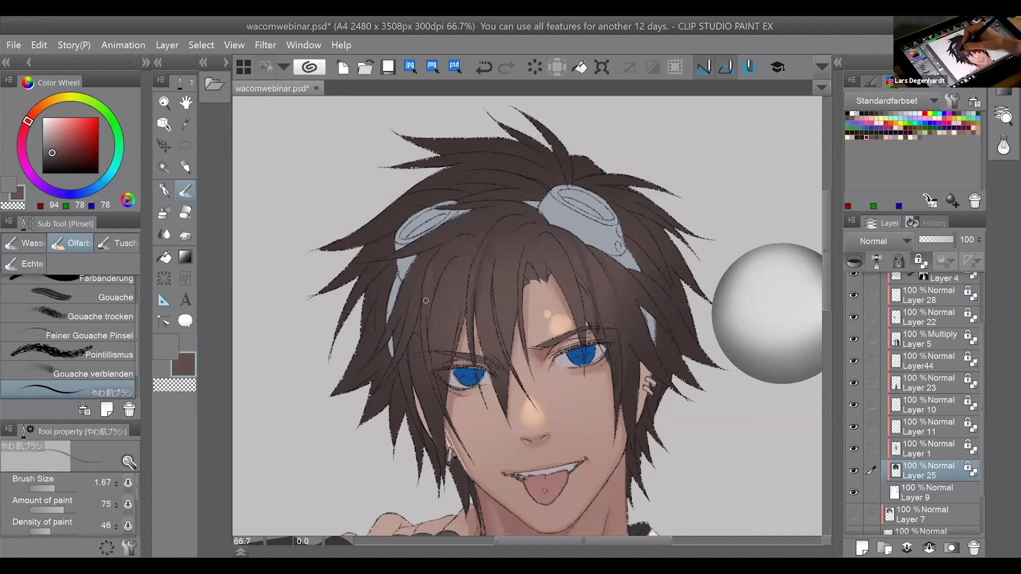
pyautogui.keyDown('alt'); pyautogui.click(431, 264); pyautogui.keyUp('alt')
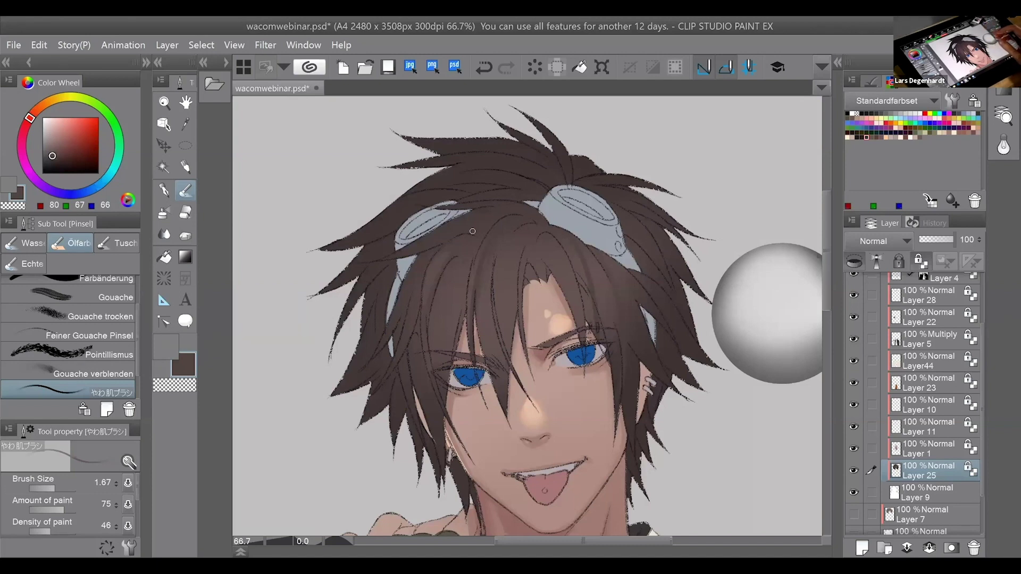
pyautogui.keyDown('alt'); pyautogui.click(536, 194); pyautogui.keyUp('alt')
pyautogui.moveTo(443, 280)
pyautogui.mouseDown()
pyautogui.moveTo(461, 260)
pyautogui.moveTo(450, 347)
pyautogui.mouseUp()
pyautogui.moveTo(461, 263); pyautogui.dragTo(451, 333)
# Blend the shadow edges of the left fringe strand with mid and light browns sampled along it.
pyautogui.keyDown('alt'); pyautogui.click(447, 315); pyautogui.keyUp('alt')
pyautogui.keyDown('alt'); pyautogui.click(447, 344); pyautogui.keyUp('alt')
pyautogui.keyDown('alt'); pyautogui.click(439, 361); pyautogui.keyUp('alt')
pyautogui.keyDown('alt'); pyautogui.click(452, 296); pyautogui.keyUp('alt')
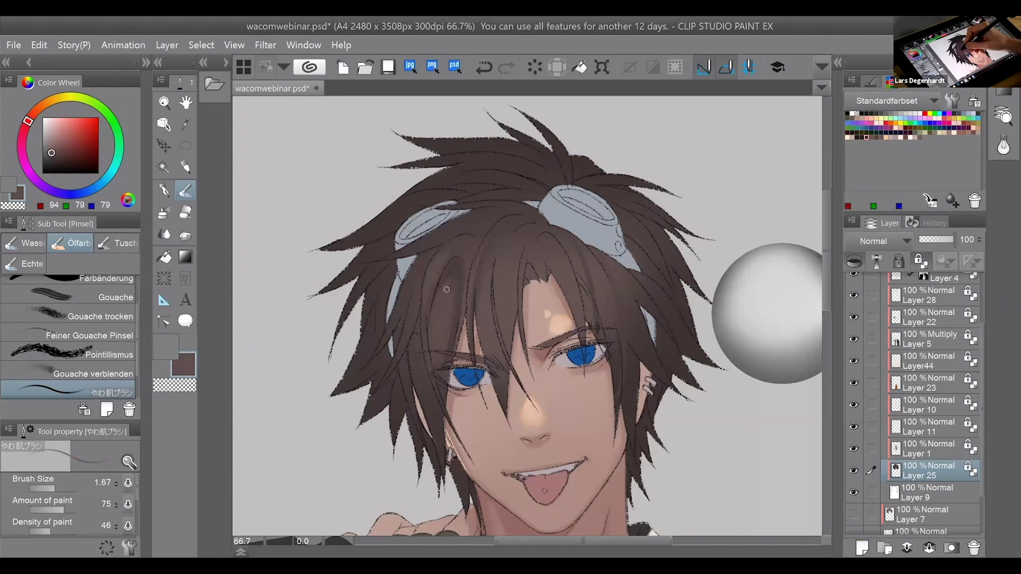
pyautogui.keyDown('alt'); pyautogui.click(455, 283); pyautogui.keyUp('alt')
pyautogui.keyDown('alt'); pyautogui.click(453, 297); pyautogui.keyUp('alt')
pyautogui.keyDown('alt'); pyautogui.click(453, 278); pyautogui.keyUp('alt')
pyautogui.keyDown('alt'); pyautogui.click(450, 301); pyautogui.keyUp('alt')
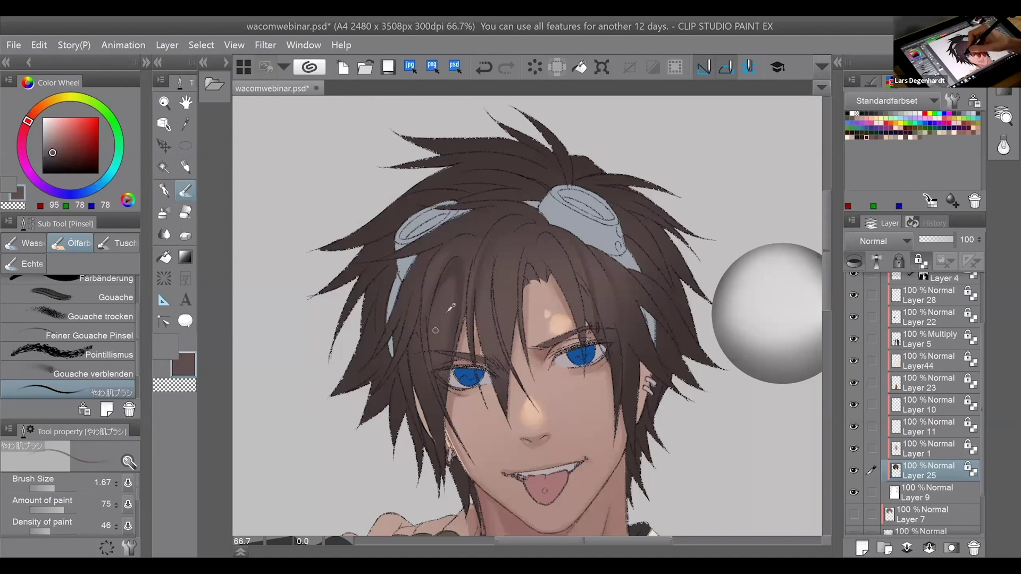
pyautogui.keyDown('alt'); pyautogui.click(457, 312); pyautogui.keyUp('alt')
pyautogui.keyDown('alt'); pyautogui.click(440, 331); pyautogui.keyUp('alt')
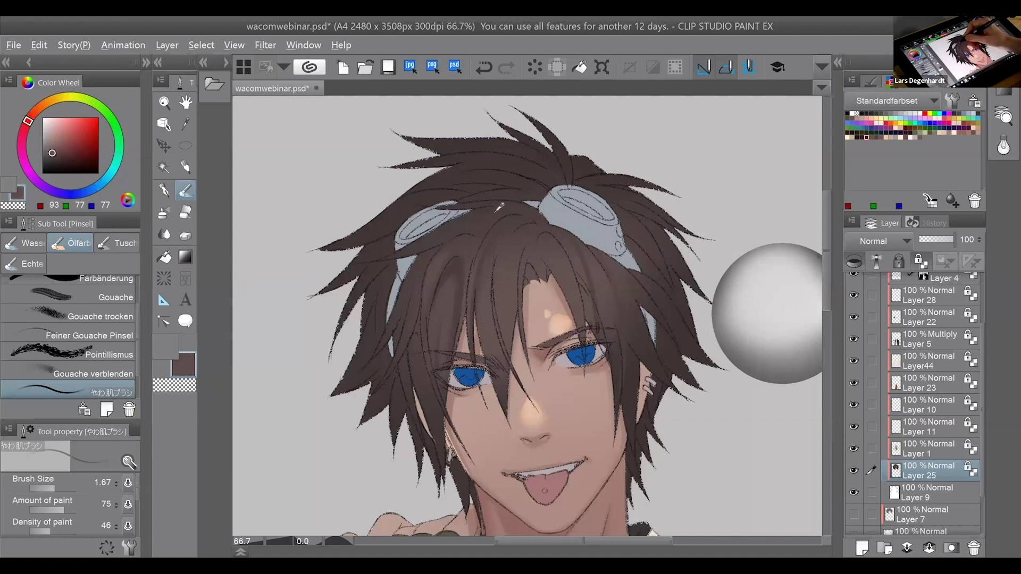
# Shade the central fringe strands just left of the forehead gap with sampled dark and light browns.
pyautogui.keyDown('alt'); pyautogui.click(499, 211); pyautogui.keyUp('alt')
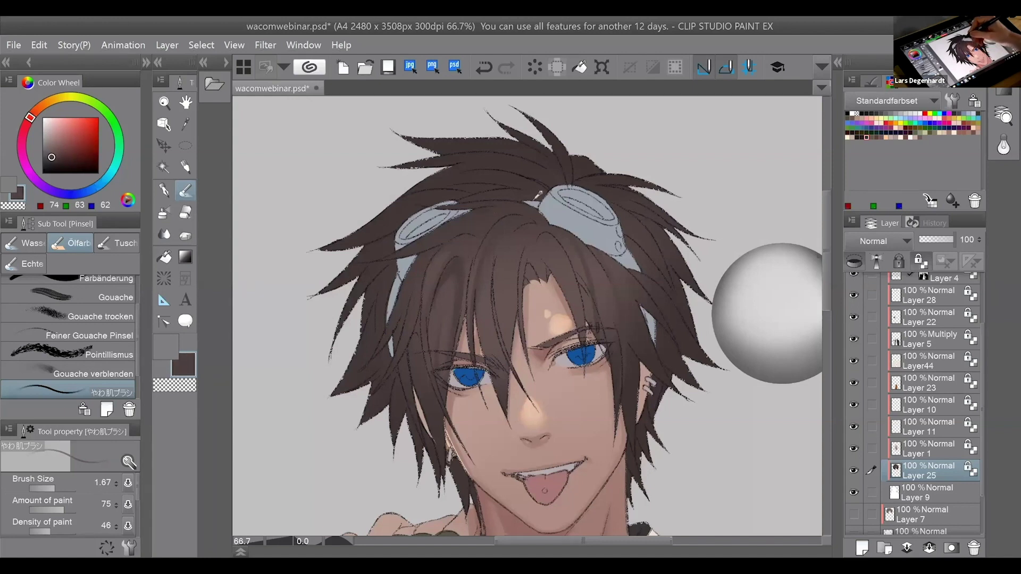
pyautogui.keyDown('alt'); pyautogui.click(504, 308); pyautogui.keyUp('alt')
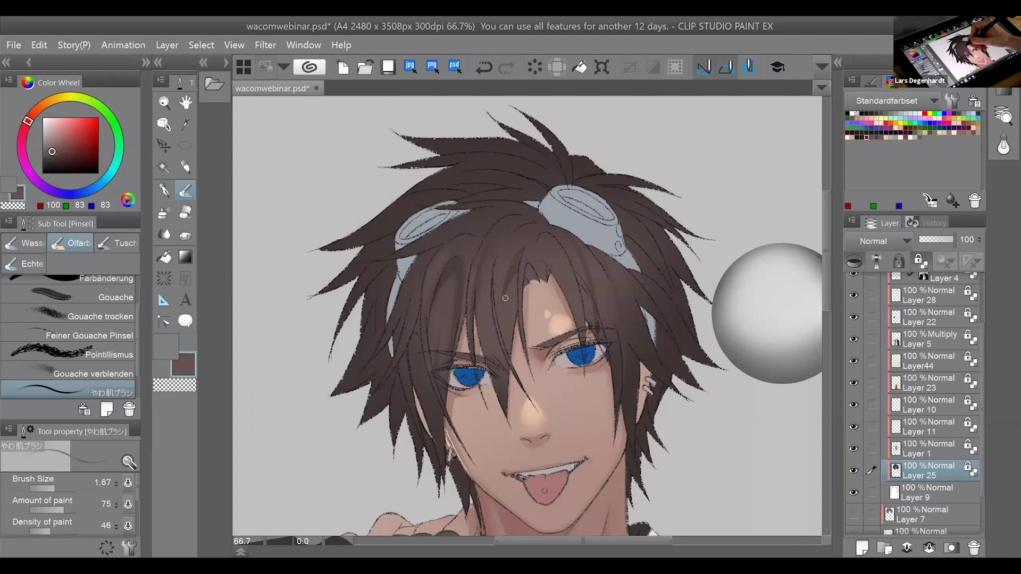
pyautogui.keyDown('alt'); pyautogui.click(514, 249); pyautogui.keyUp('alt')
pyautogui.keyDown('alt'); pyautogui.click(524, 243); pyautogui.keyUp('alt')
pyautogui.keyDown('alt'); pyautogui.click(516, 266); pyautogui.keyUp('alt')
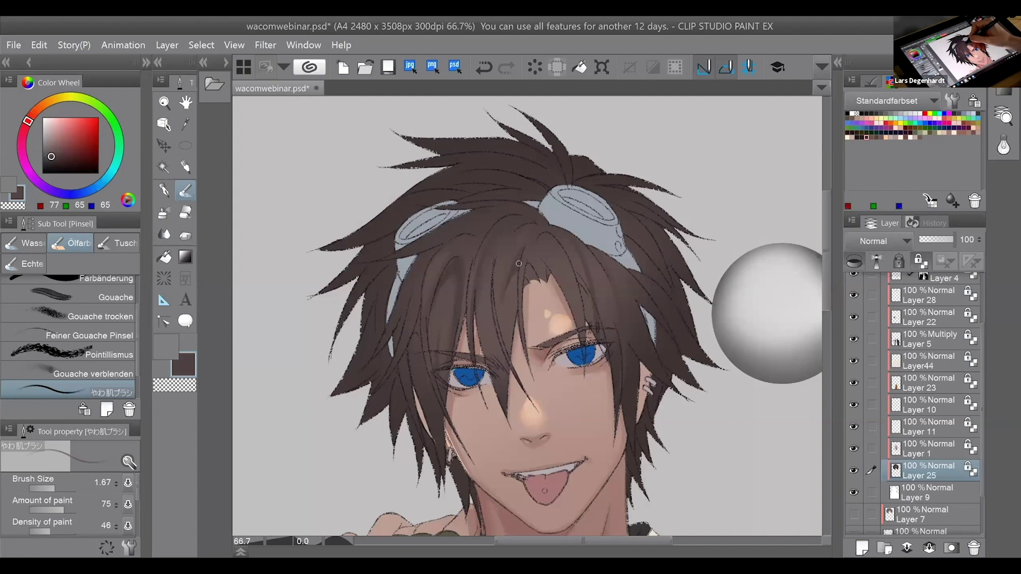
# Paint a dark shadow along the fringe strand right of the forehead gap and soften it with sampled lighter browns.
pyautogui.keyDown('alt'); pyautogui.click(564, 247); pyautogui.keyUp('alt')
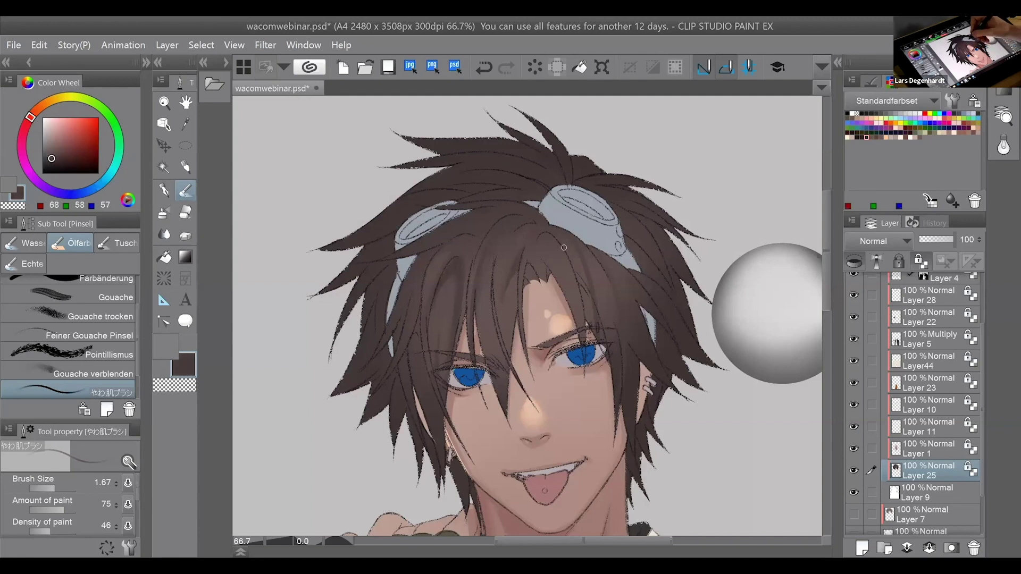
pyautogui.moveTo(545, 261)
pyautogui.mouseDown()
pyautogui.moveTo(563, 294)
pyautogui.moveTo(588, 298)
pyautogui.mouseUp()
pyautogui.keyDown('alt'); pyautogui.click(589, 297); pyautogui.keyUp('alt')
pyautogui.keyDown('alt'); pyautogui.click(599, 269); pyautogui.keyUp('alt')
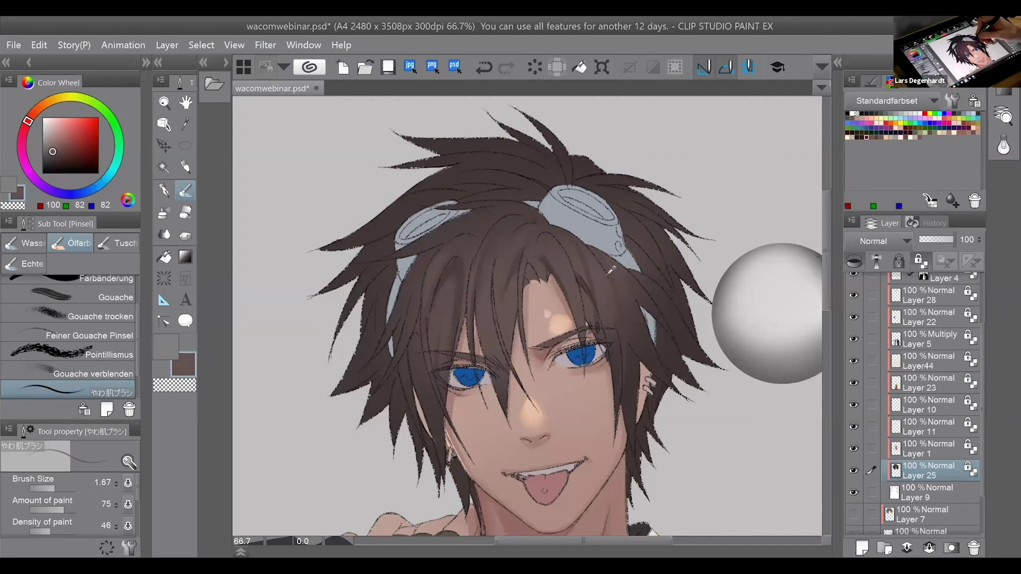
pyautogui.keyDown('alt'); pyautogui.click(574, 268); pyautogui.keyUp('alt')
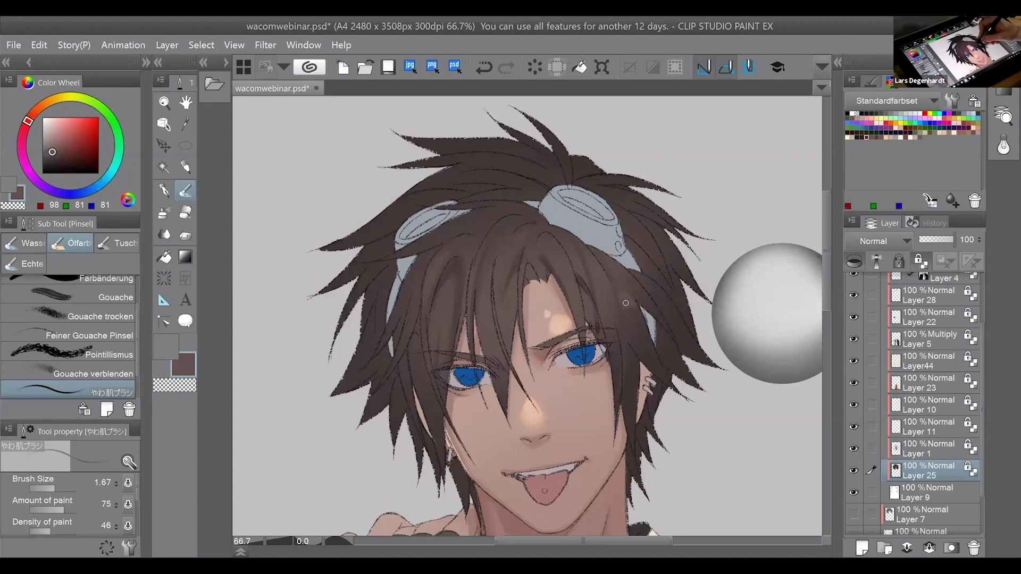
# Add a dark shadow to the side strand beside the right goggle strap and blend its edge with sampled browns.
pyautogui.keyDown('alt'); pyautogui.click(641, 332); pyautogui.keyUp('alt')
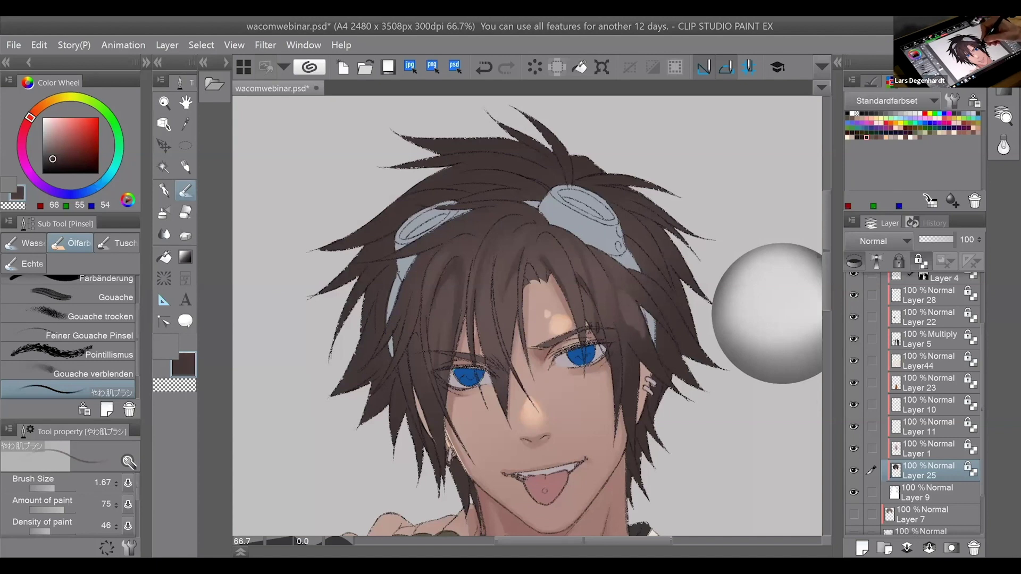
pyautogui.keyDown('alt'); pyautogui.click(636, 319); pyautogui.keyUp('alt')
pyautogui.keyDown('alt'); pyautogui.click(630, 320); pyautogui.keyUp('alt')
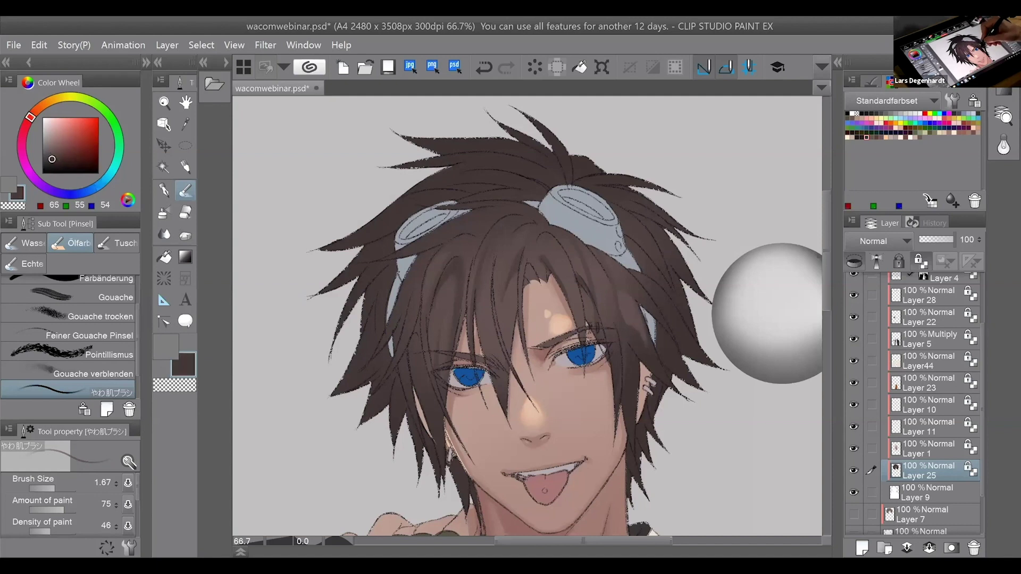
pyautogui.keyDown('alt'); pyautogui.click(632, 302); pyautogui.keyUp('alt')
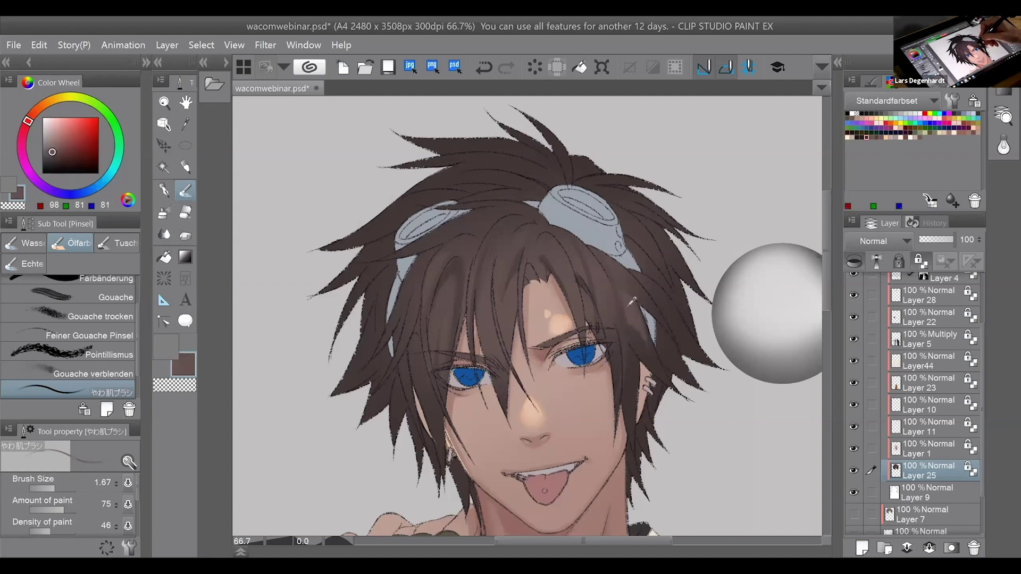
pyautogui.keyDown('alt'); pyautogui.click(633, 336); pyautogui.keyUp('alt')
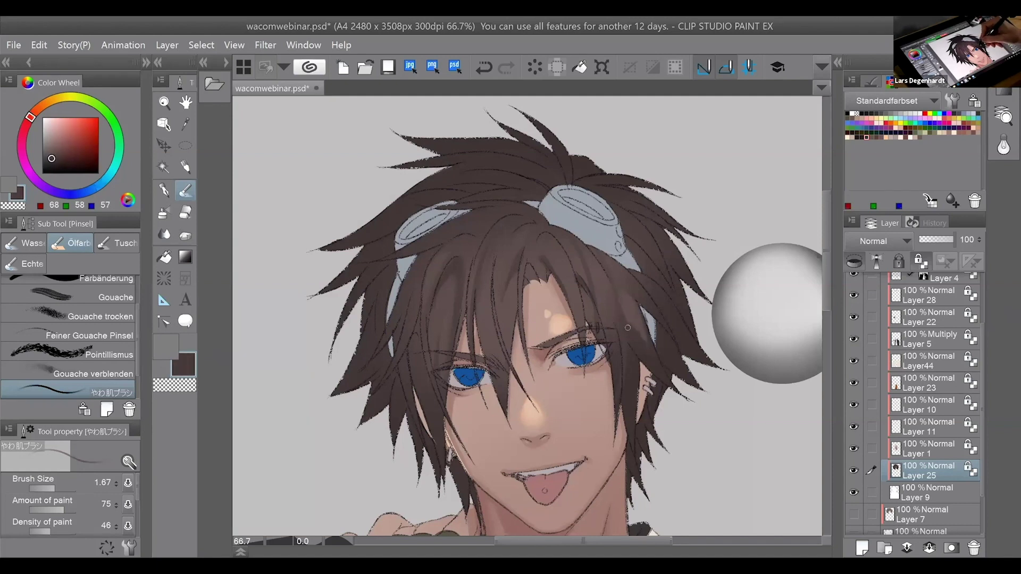
pyautogui.keyDown('alt'); pyautogui.click(630, 308); pyautogui.keyUp('alt')
pyautogui.keyDown('alt'); pyautogui.click(622, 301); pyautogui.keyUp('alt')
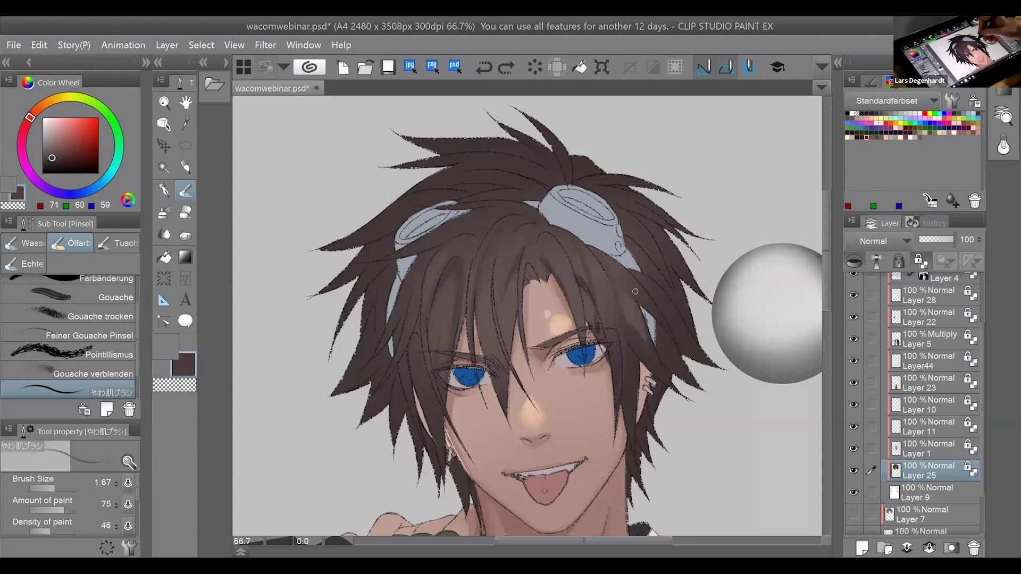
# Undo the last stroke and repaint the shading down the right side strand with a freshly sampled brown.
pyautogui.keyDown('alt'); pyautogui.click(624, 266); pyautogui.keyUp('alt')
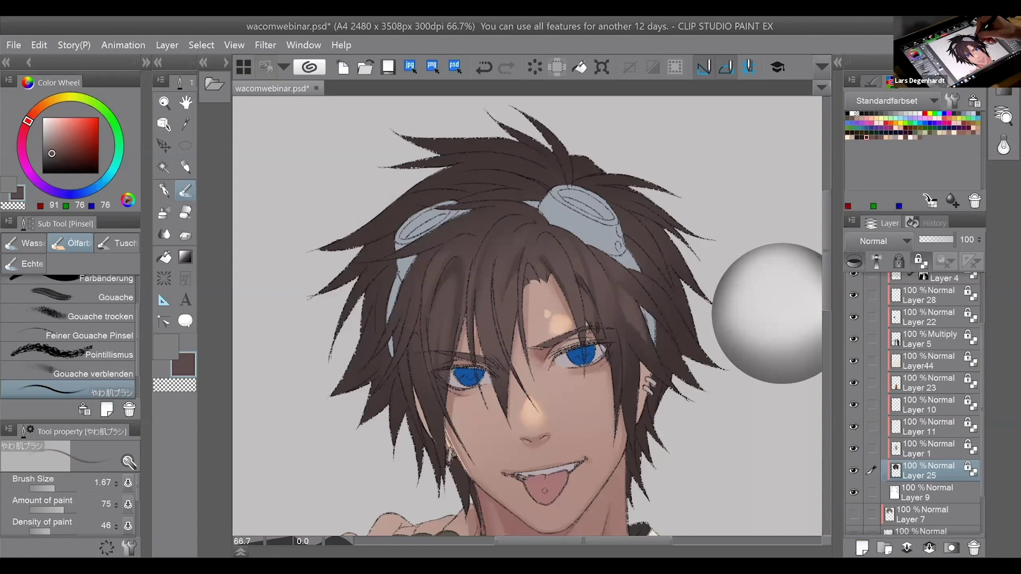
pyautogui.hotkey('ctrl', 'z')
pyautogui.keyDown('alt'); pyautogui.click(632, 279); pyautogui.keyUp('alt')
pyautogui.moveTo(632, 279); pyautogui.dragTo(634, 349)
# Deepen the shadow in the lower part of the central fringe strand above the nose with sampled dark brown.
pyautogui.keyDown('alt'); pyautogui.click(509, 294); pyautogui.keyUp('alt')
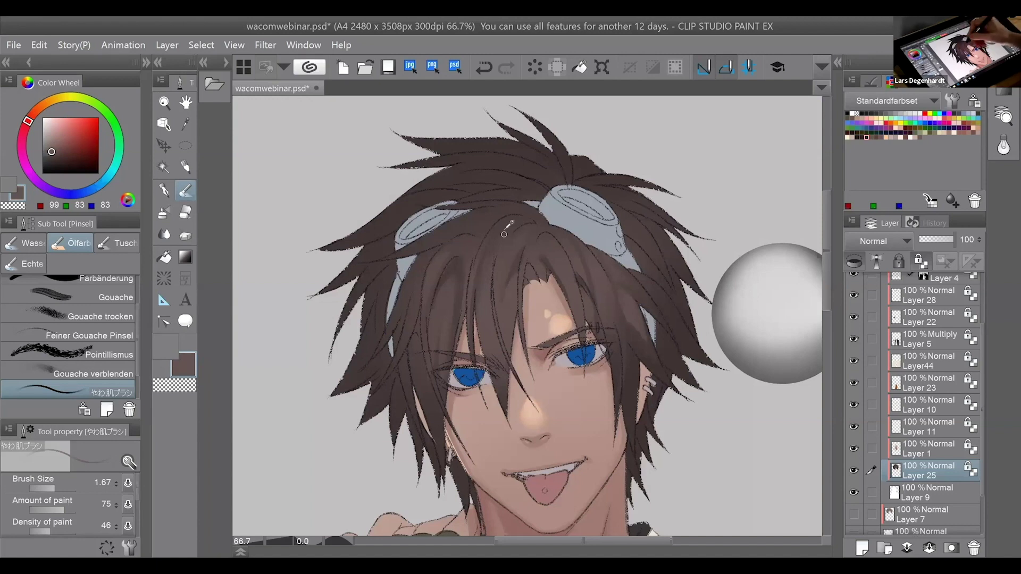
pyautogui.keyDown('alt'); pyautogui.click(503, 338); pyautogui.keyUp('alt')
pyautogui.moveTo(481, 307); pyautogui.dragTo(495, 359)
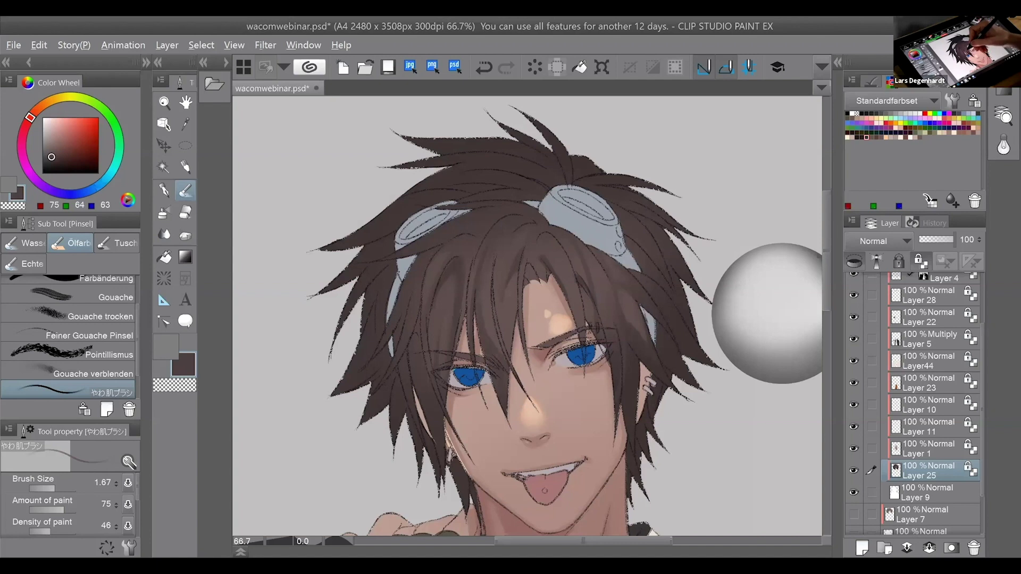
pyautogui.keyDown('alt'); pyautogui.click(490, 340); pyautogui.keyUp('alt')
pyautogui.keyDown('alt'); pyautogui.click(499, 234); pyautogui.keyUp('alt')
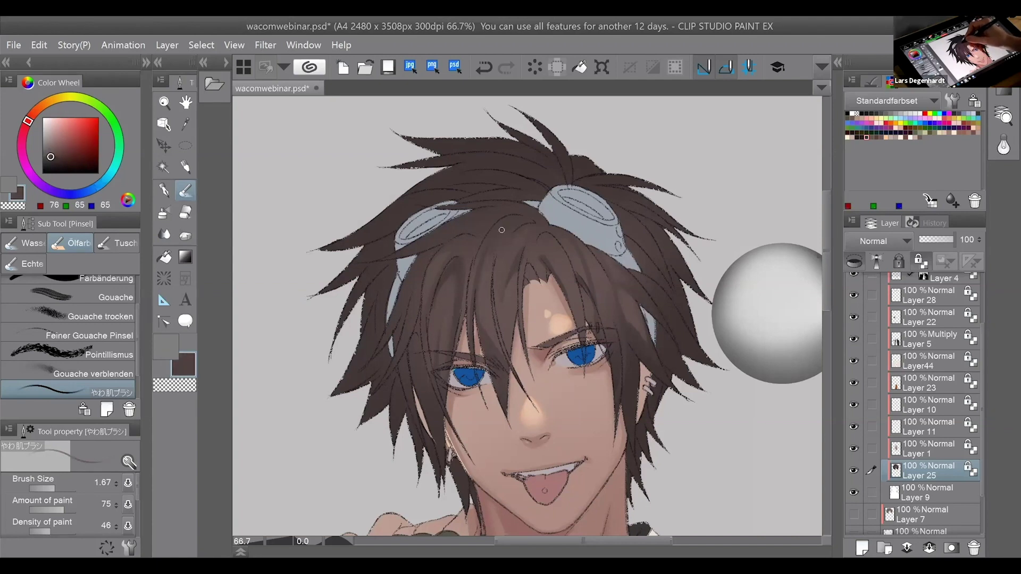
pyautogui.keyDown('alt'); pyautogui.click(484, 288); pyautogui.keyUp('alt')
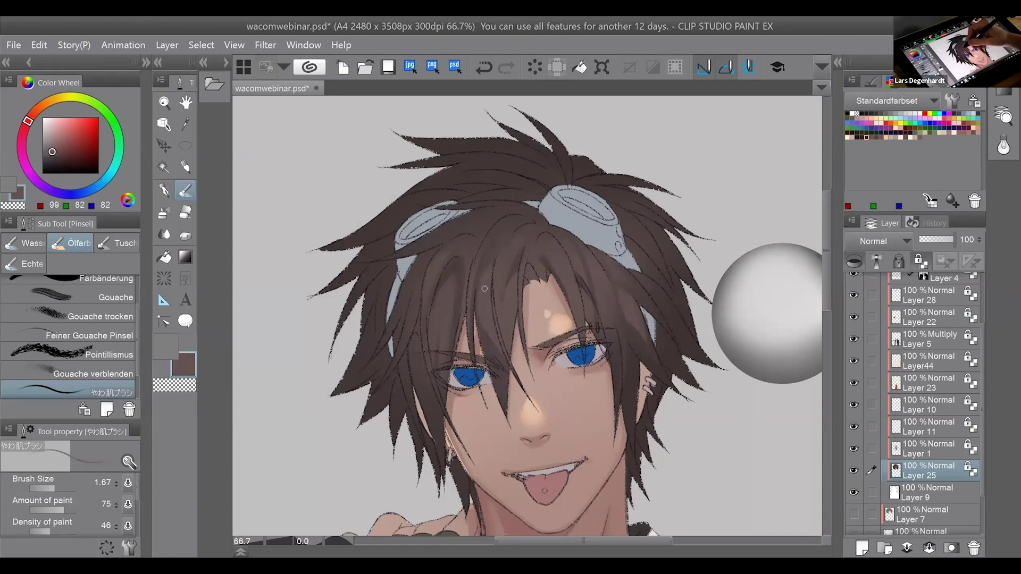
# Blend the upper central fringe strands below the hair parting using light and dark browns sampled from them.
pyautogui.keyDown('alt'); pyautogui.click(498, 248); pyautogui.keyUp('alt')
pyautogui.keyDown('alt'); pyautogui.click(509, 243); pyautogui.keyUp('alt')
pyautogui.keyDown('alt'); pyautogui.click(509, 238); pyautogui.keyUp('alt')
pyautogui.keyDown('alt'); pyautogui.click(508, 234); pyautogui.keyUp('alt')
pyautogui.keyDown('alt'); pyautogui.click(503, 279); pyautogui.keyUp('alt')
pyautogui.keyDown('alt'); pyautogui.click(511, 303); pyautogui.keyUp('alt')
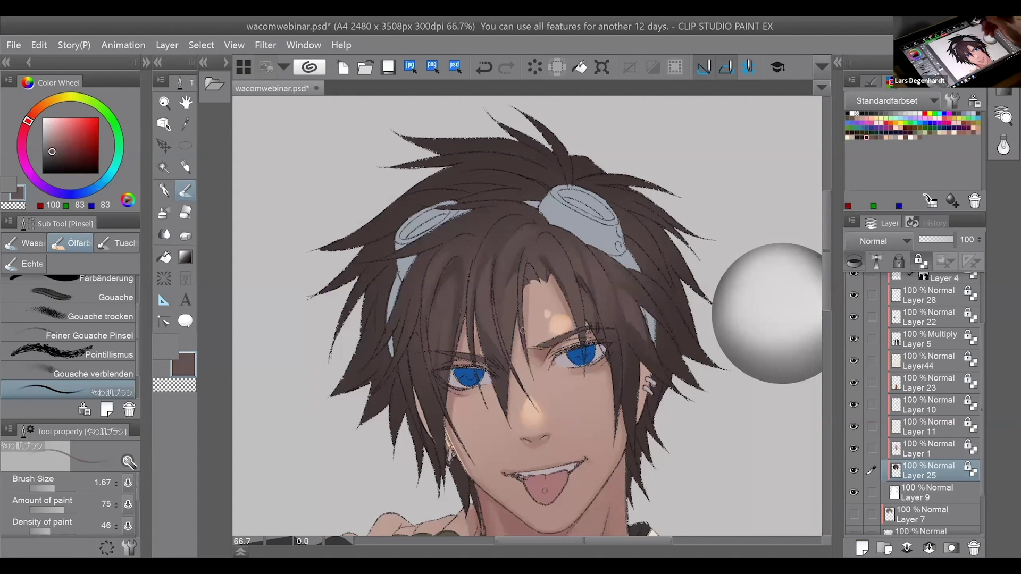
# Paint a light brown highlight along the strand arching below the left goggle lens, undoing and redoing unsatisfactory strokes.
pyautogui.keyDown('alt'); pyautogui.click(465, 271); pyautogui.keyUp('alt')
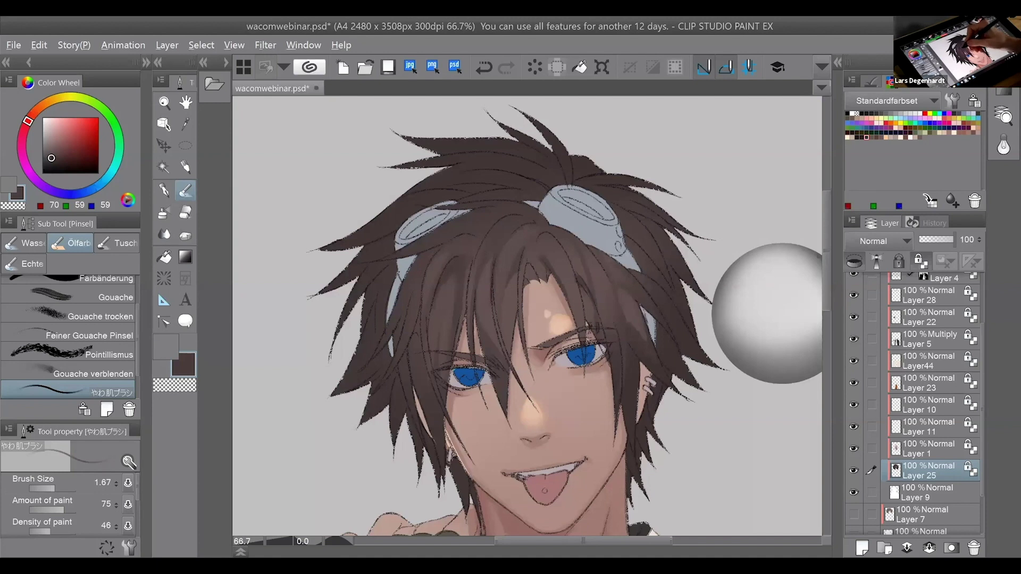
pyautogui.keyDown('alt'); pyautogui.click(456, 299); pyautogui.keyUp('alt')
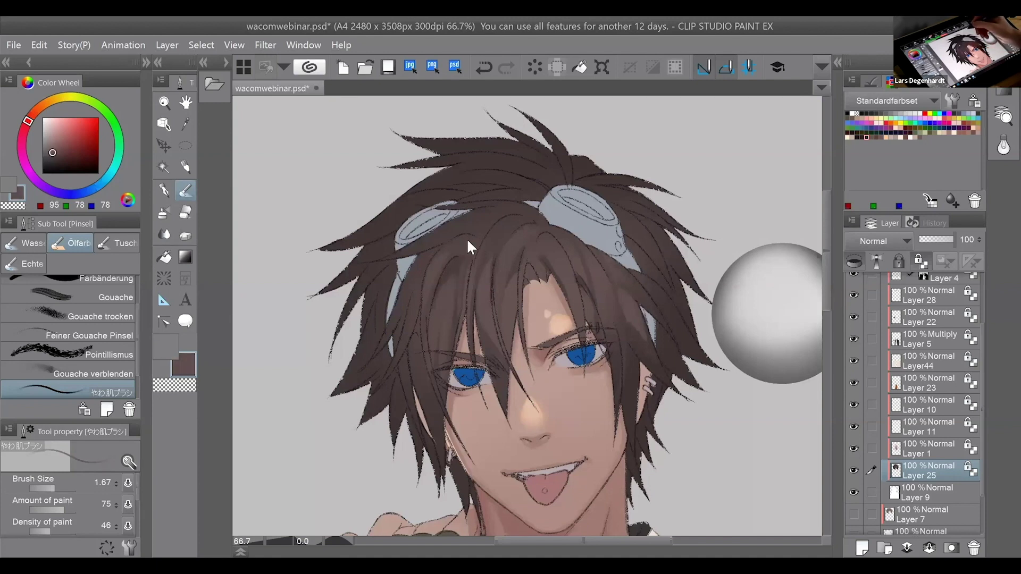
pyautogui.hotkey('ctrl', 'z')
pyautogui.press('alt')
pyautogui.keyDown('alt'); pyautogui.click(453, 295); pyautogui.keyUp('alt')
pyautogui.moveTo(490, 221)
pyautogui.mouseDown()
pyautogui.moveTo(464, 235)
pyautogui.moveTo(484, 241)
pyautogui.moveTo(447, 235)
pyautogui.mouseUp()
pyautogui.hotkey('ctrl', 'z')
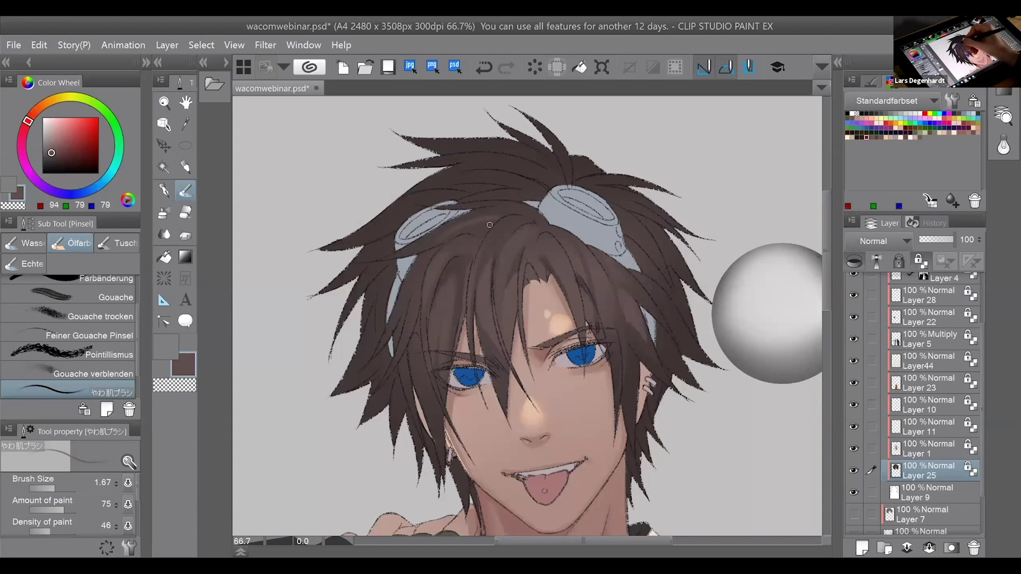
pyautogui.hotkey('ctrl', 'z')
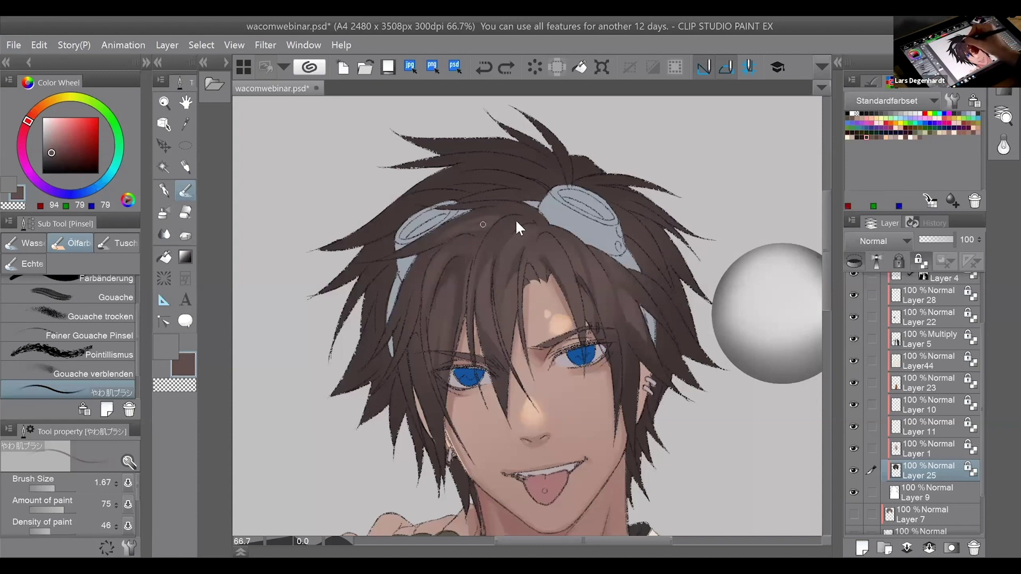
pyautogui.moveTo(517, 225); pyautogui.dragTo(509, 230)
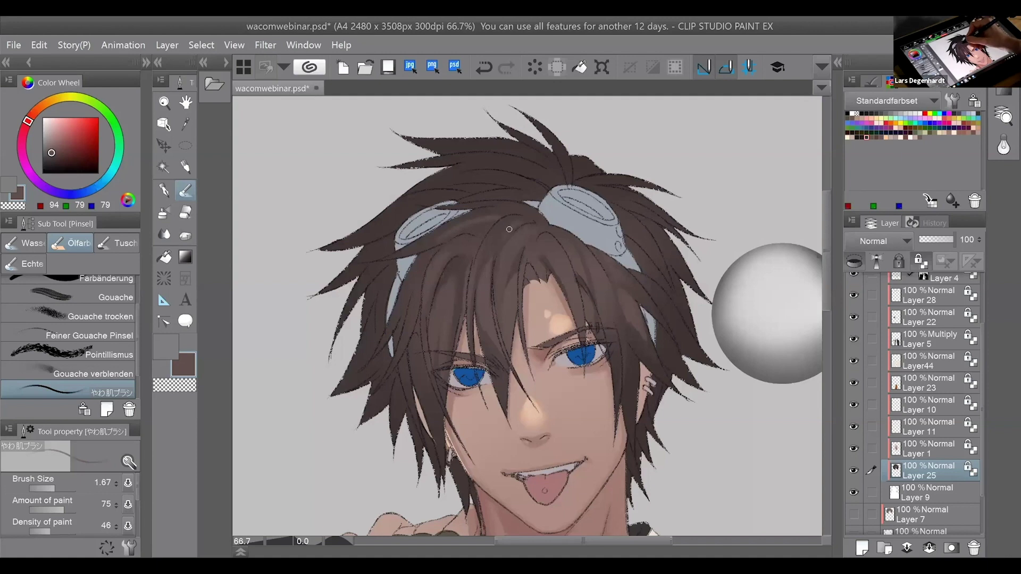
pyautogui.keyDown('alt'); pyautogui.click(495, 261); pyautogui.keyUp('alt')
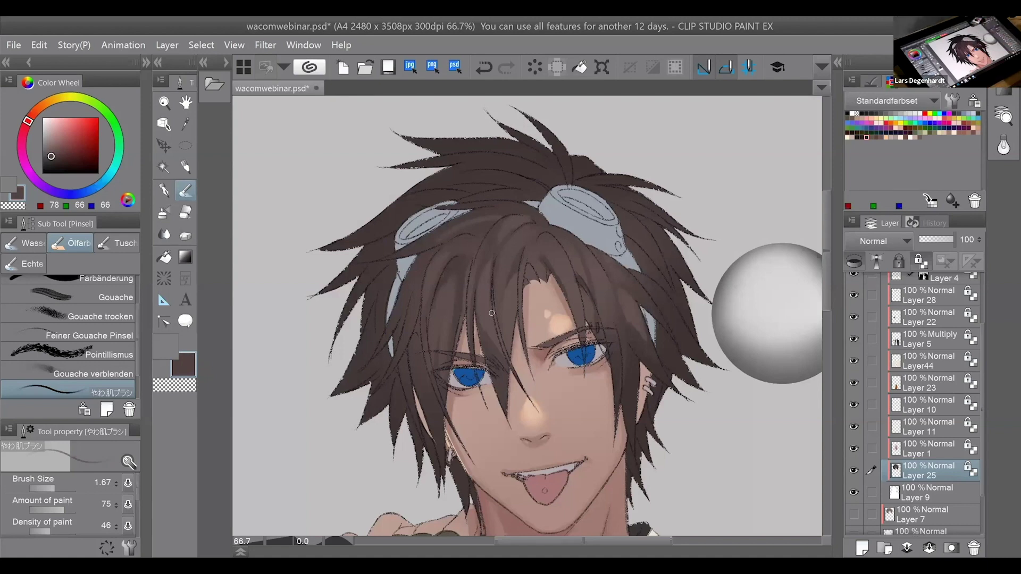
pyautogui.press('alt')
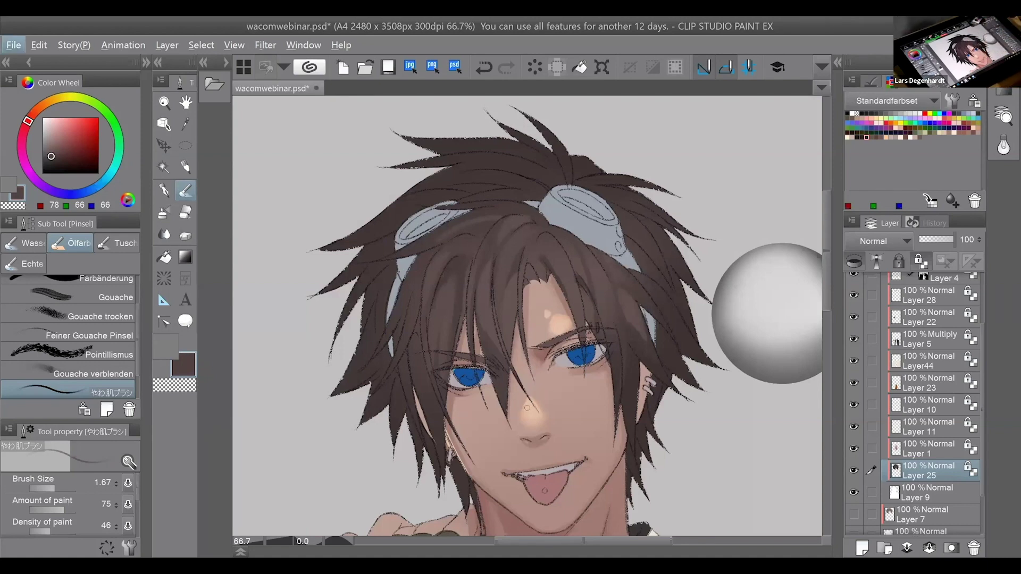
# Mix a saturated orange-brown of about RGB 119, 71, 29 for warm accents in the hair.
pyautogui.click(51, 153)
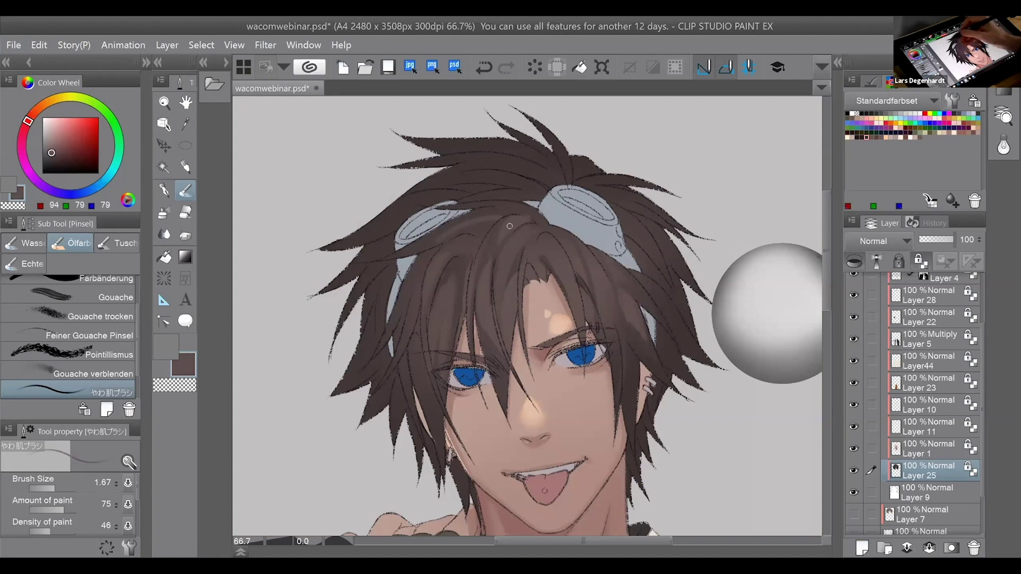
pyautogui.click(46, 108)
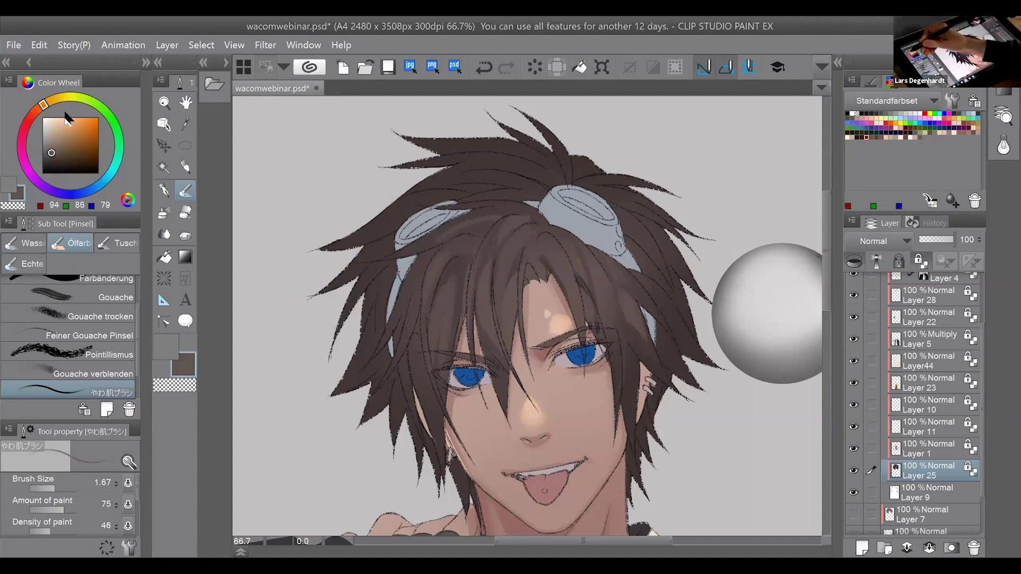
pyautogui.moveTo(78, 111); pyautogui.dragTo(93, 132)
pyautogui.keyDown('alt'); pyautogui.click(514, 245); pyautogui.keyUp('alt')
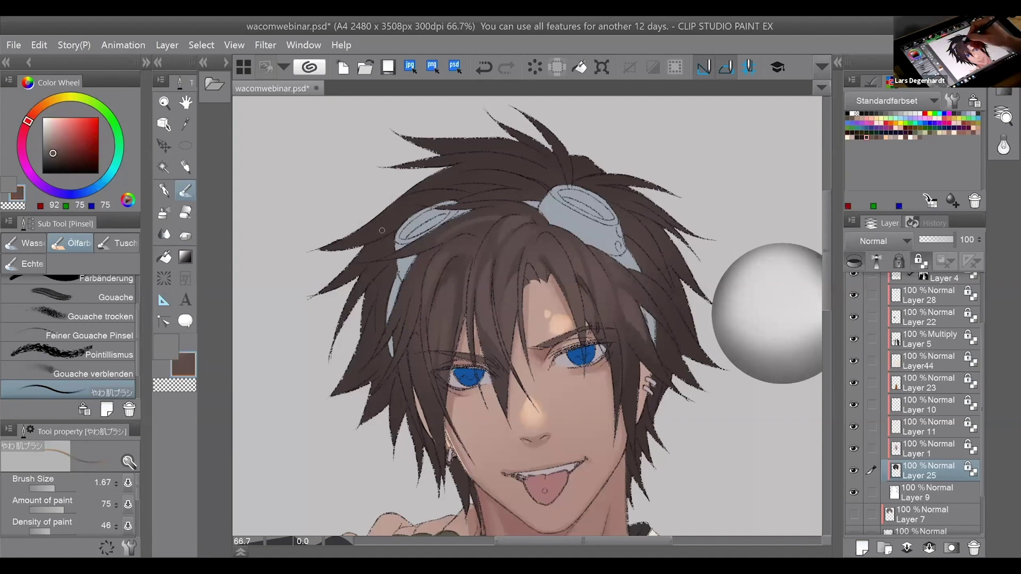
pyautogui.click(84, 147)
pyautogui.click(53, 97)
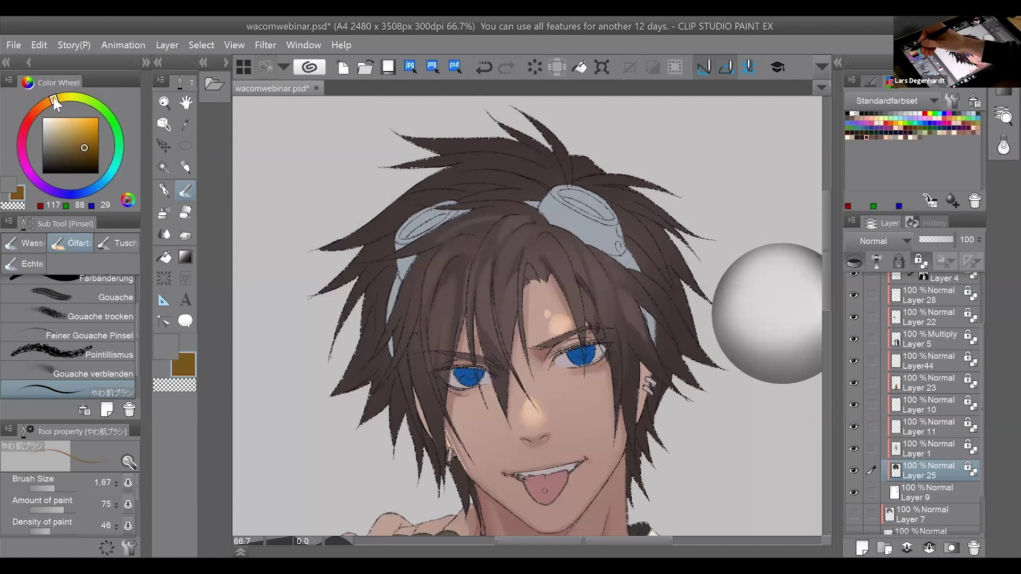
pyautogui.click(46, 104)
pyautogui.click(87, 146)
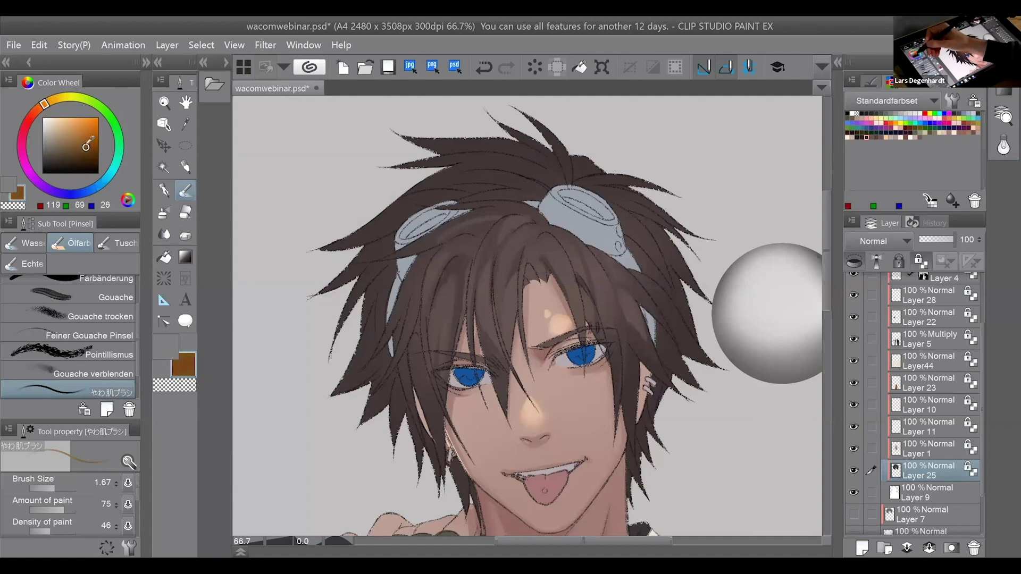
pyautogui.click(84, 147)
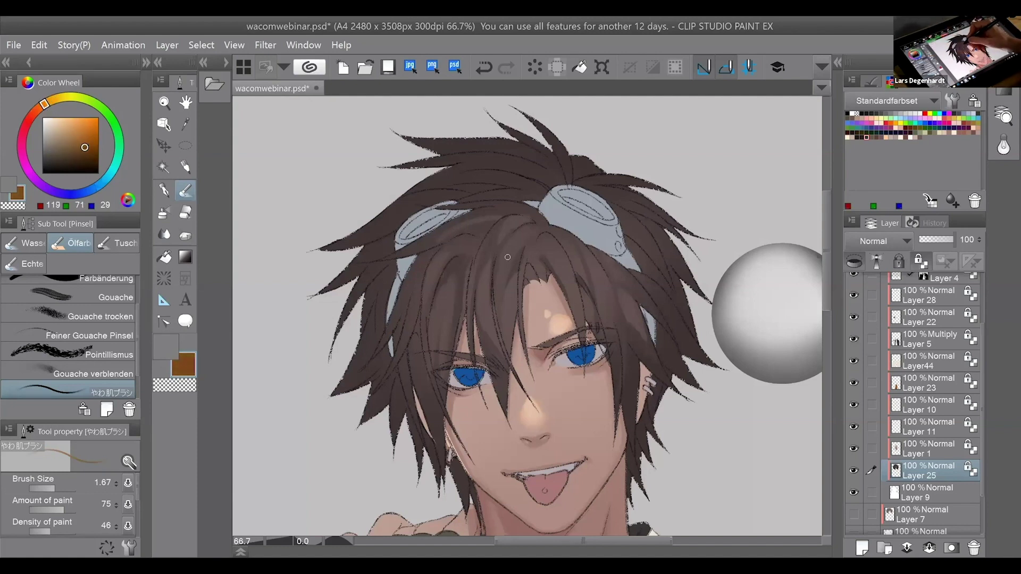
# Paint a warm brown accent on the upper central fringe strand beside the parting, undoing and redoing unsatisfactory strokes.
pyautogui.hotkey('ctrl', 'z')
pyautogui.keyDown('alt'); pyautogui.click(534, 252); pyautogui.keyUp('alt')
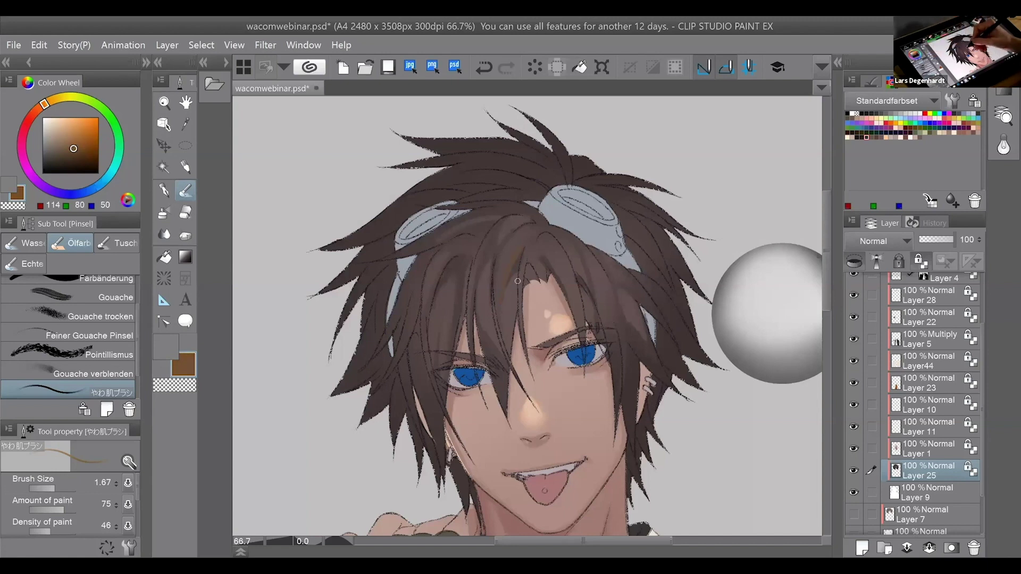
pyautogui.moveTo(498, 301); pyautogui.dragTo(499, 308)
pyautogui.hotkey('ctrl', 'z')
pyautogui.moveTo(520, 249); pyautogui.dragTo(501, 314)
pyautogui.hotkey('ctrl', 'z')
# Blend the warm accent into the central fringe strand with surrounding browns sampled from the hair.
pyautogui.keyDown('alt'); pyautogui.click(501, 288); pyautogui.keyUp('alt')
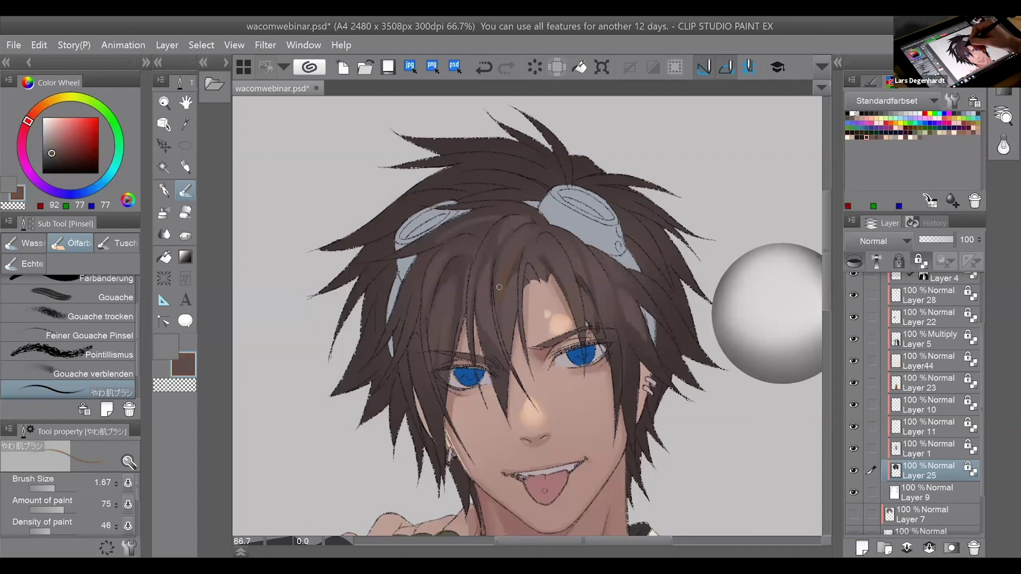
pyautogui.keyDown('alt'); pyautogui.click(512, 259); pyautogui.keyUp('alt')
pyautogui.keyDown('alt'); pyautogui.click(507, 262); pyautogui.keyUp('alt')
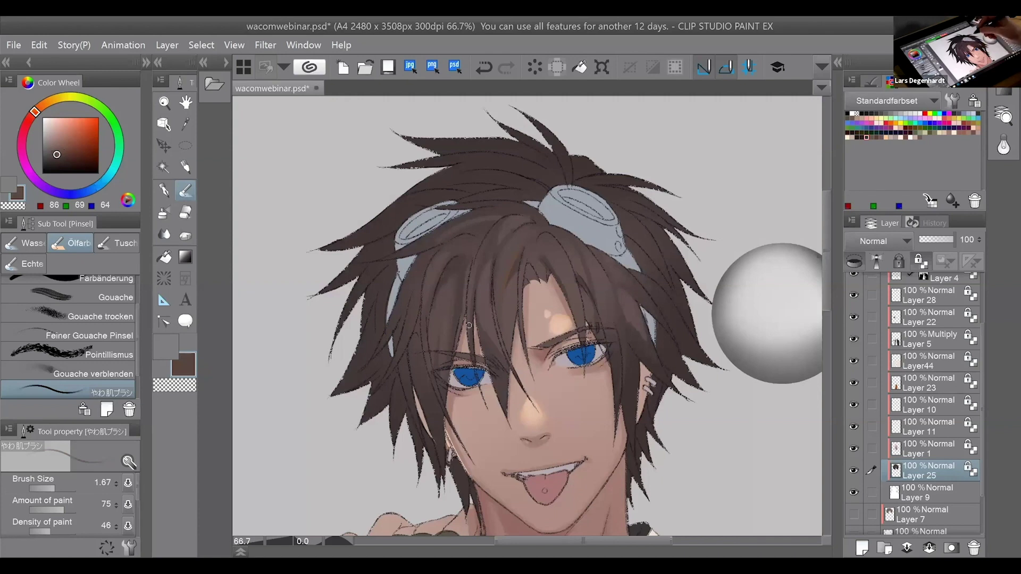
pyautogui.keyDown('alt'); pyautogui.click(520, 258); pyautogui.keyUp('alt')
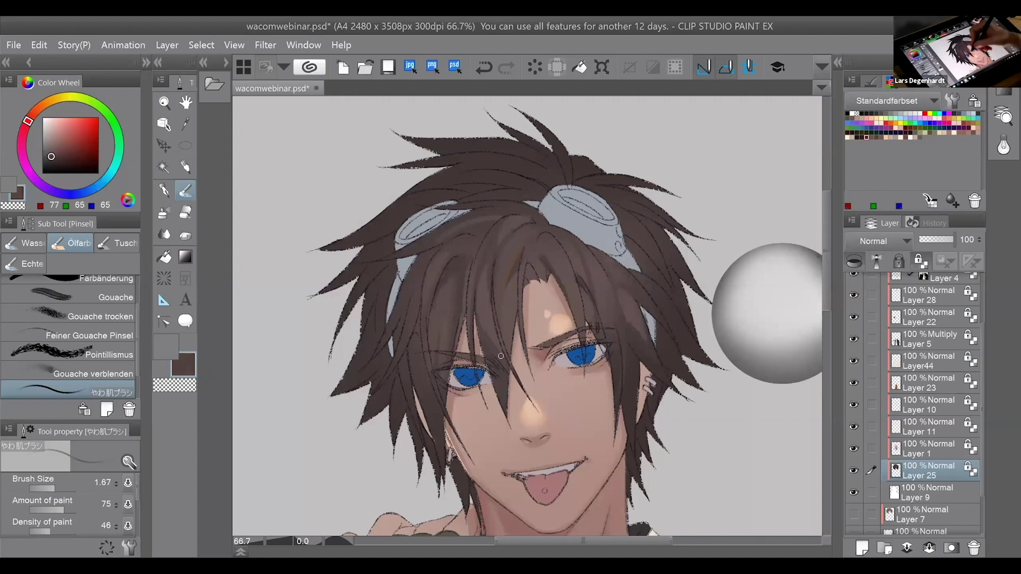
# Add the warm brown sampled from the central fringe accent to the side strand below the right goggle lens.
pyautogui.keyDown('alt'); pyautogui.click(518, 257); pyautogui.keyUp('alt')
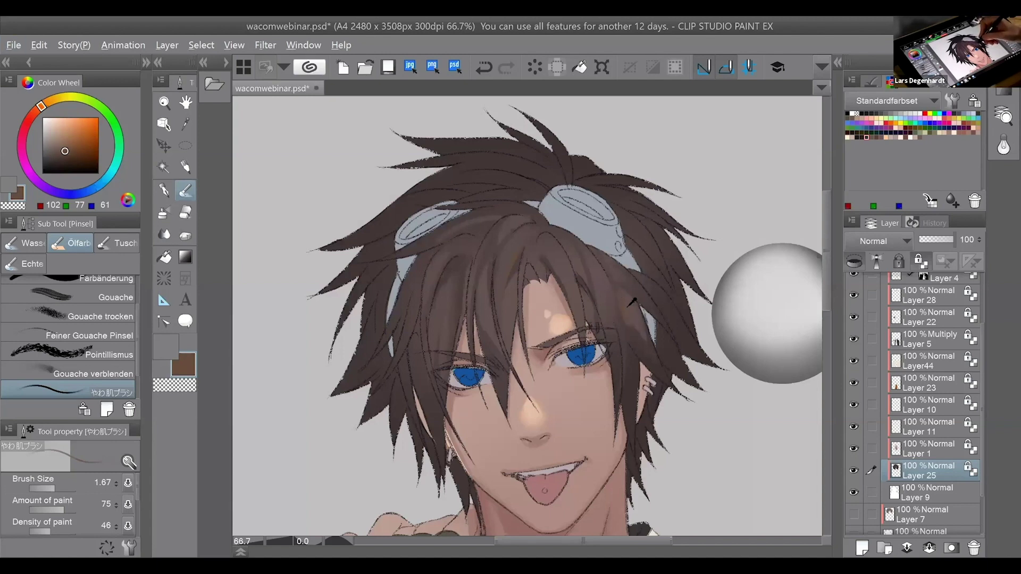
pyautogui.keyDown('alt'); pyautogui.click(515, 260); pyautogui.keyUp('alt')
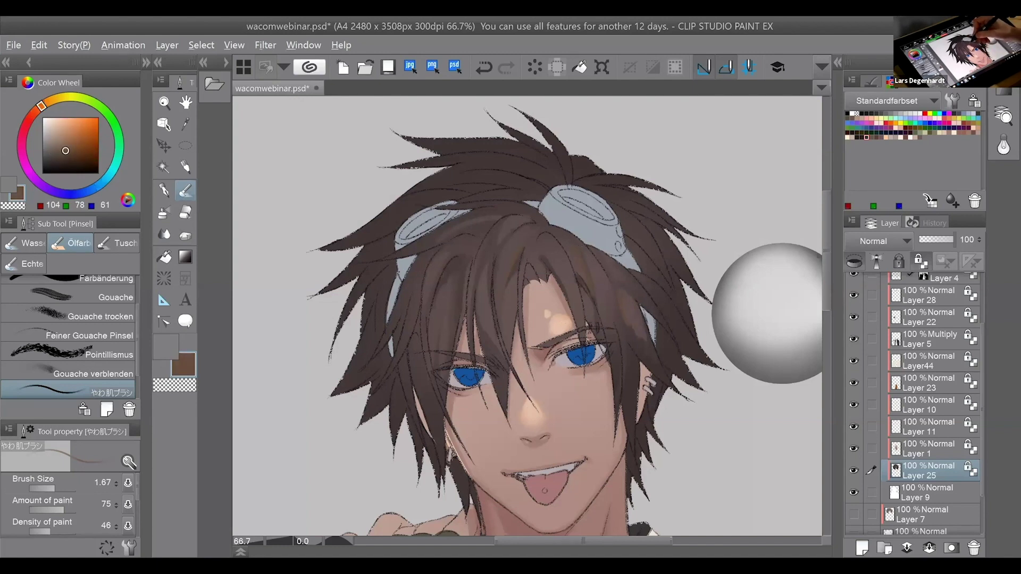
pyautogui.keyDown('alt'); pyautogui.click(575, 253); pyautogui.keyUp('alt')
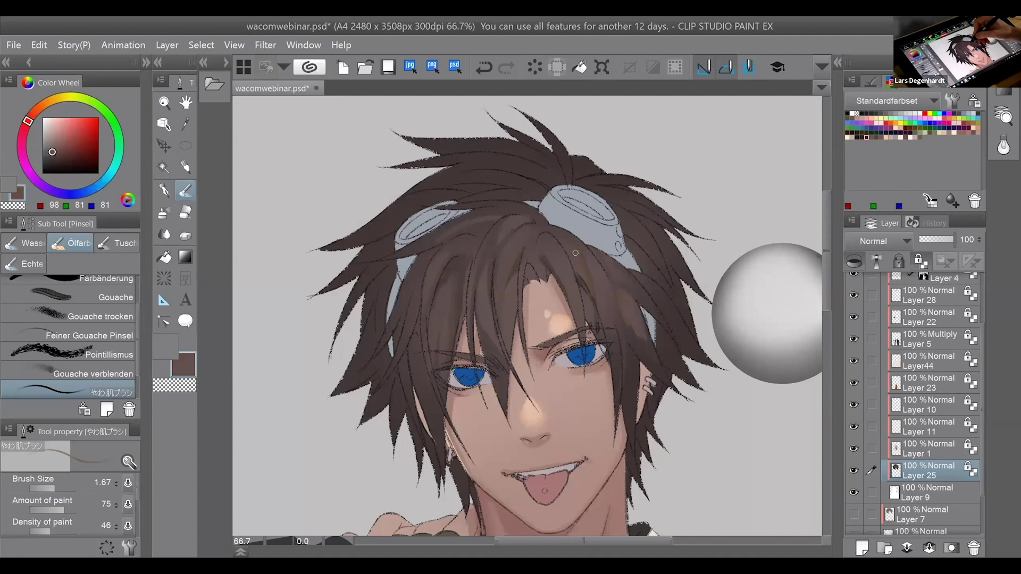
pyautogui.keyDown('alt'); pyautogui.click(632, 319); pyautogui.keyUp('alt')
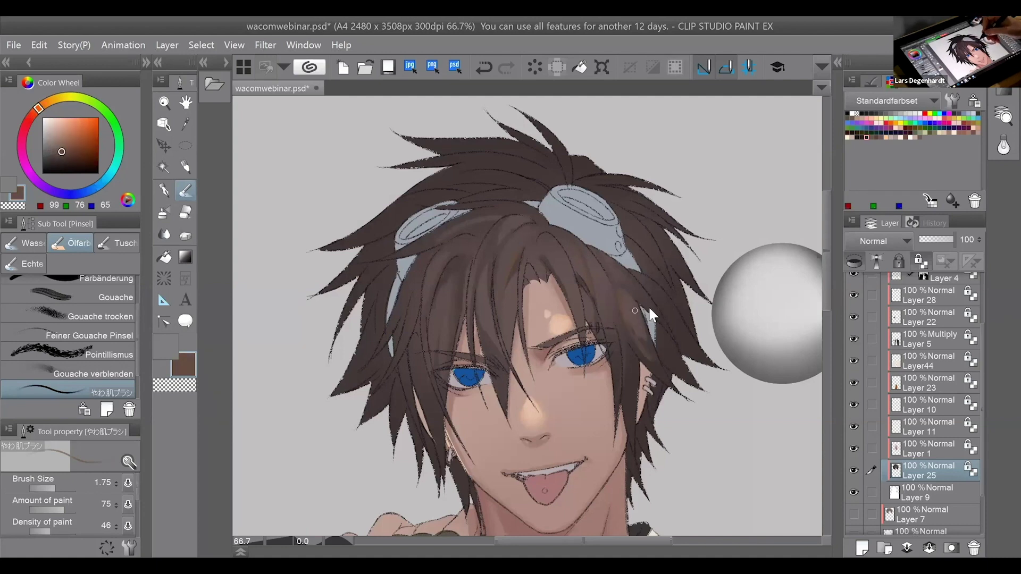
pyautogui.keyDown('alt'); pyautogui.click(646, 345); pyautogui.keyUp('alt')
pyautogui.moveTo(625, 326); pyautogui.dragTo(636, 334)
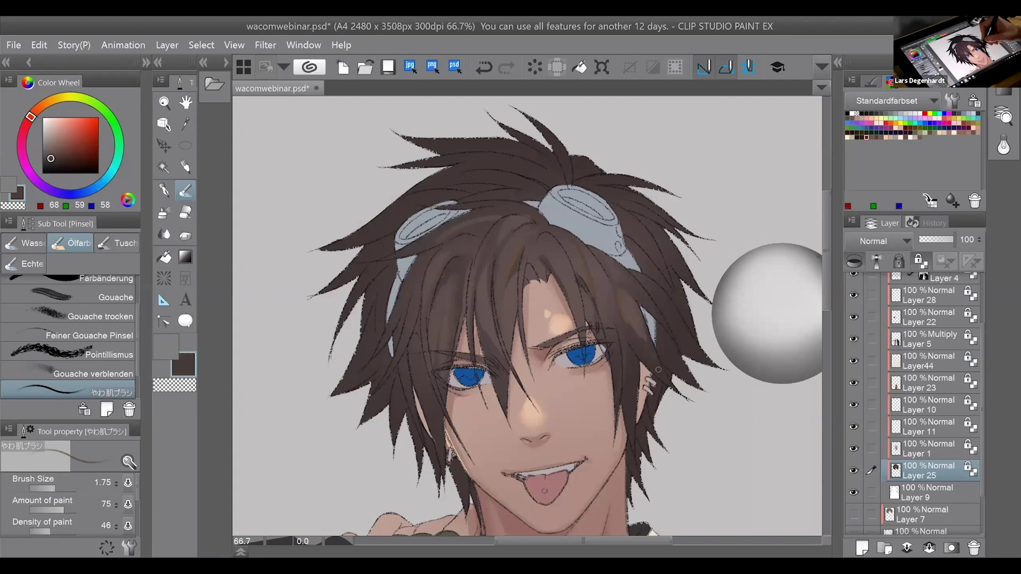
# Blend the side strand beside the right goggle strap using light and dark browns sampled from the hair.
pyautogui.keyDown('alt'); pyautogui.click(636, 320); pyautogui.keyUp('alt')
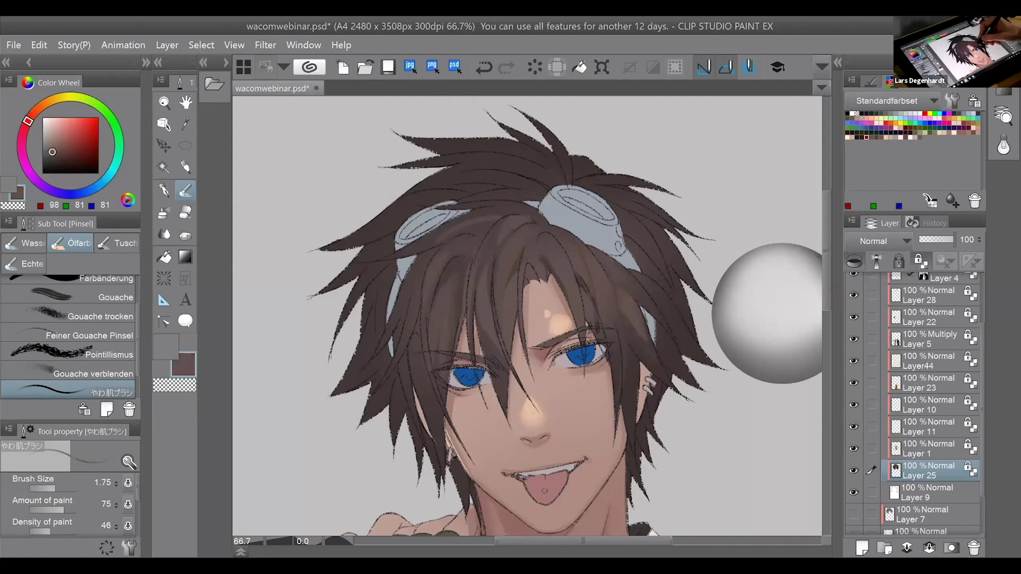
pyautogui.keyDown('alt'); pyautogui.click(657, 361); pyautogui.keyUp('alt')
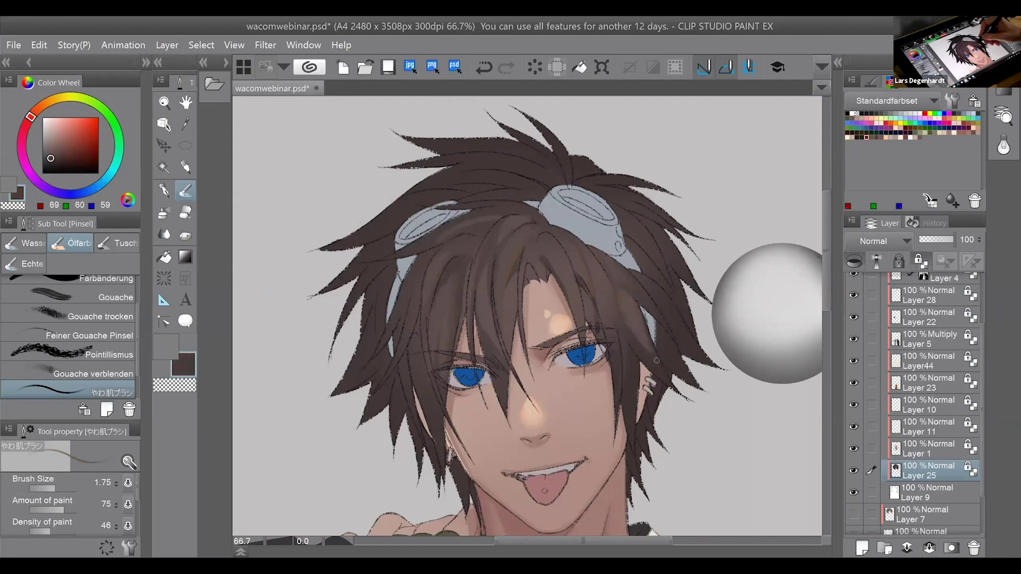
pyautogui.keyDown('alt'); pyautogui.click(637, 307); pyautogui.keyUp('alt')
pyautogui.keyDown('alt'); pyautogui.click(656, 345); pyautogui.keyUp('alt')
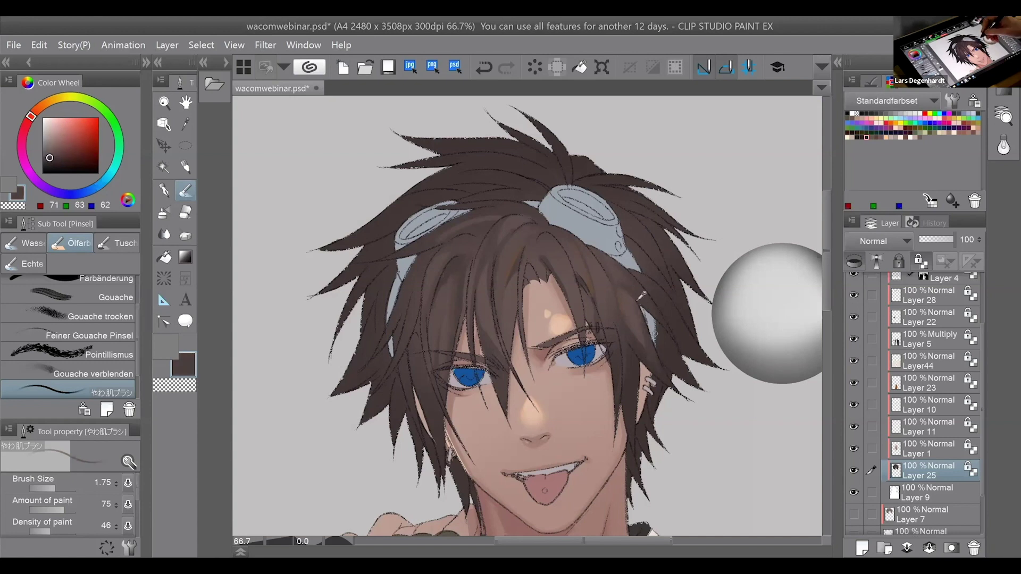
pyautogui.keyDown('alt'); pyautogui.click(638, 298); pyautogui.keyUp('alt')
pyautogui.keyDown('alt'); pyautogui.click(623, 278); pyautogui.keyUp('alt')
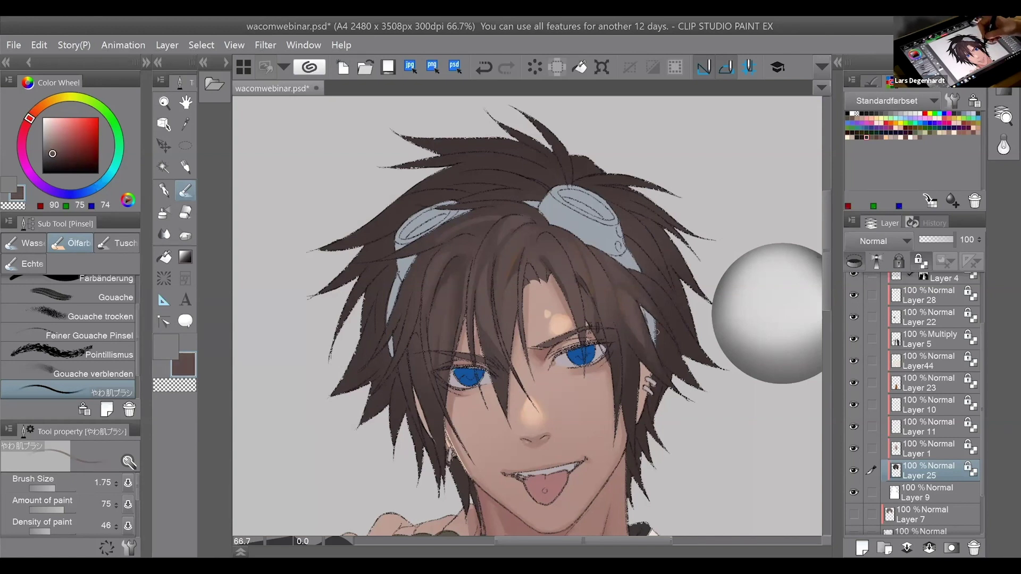
pyautogui.keyDown('alt'); pyautogui.click(451, 284); pyautogui.keyUp('alt')
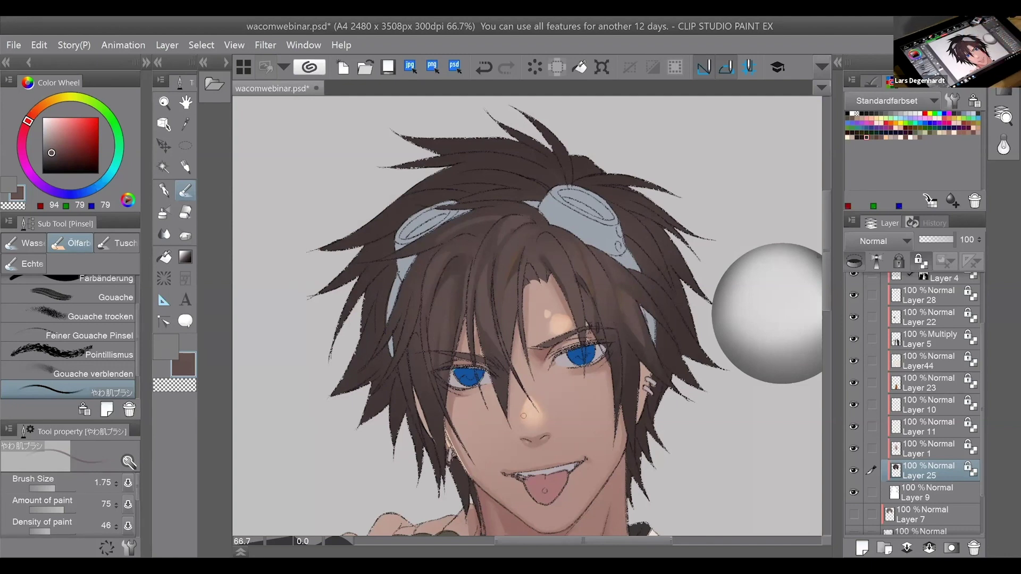
# Try lighter pinkish and reddish brown highlight strokes on the central fringe strand, undoing each one.
pyautogui.moveTo(523, 416); pyautogui.dragTo(513, 434)
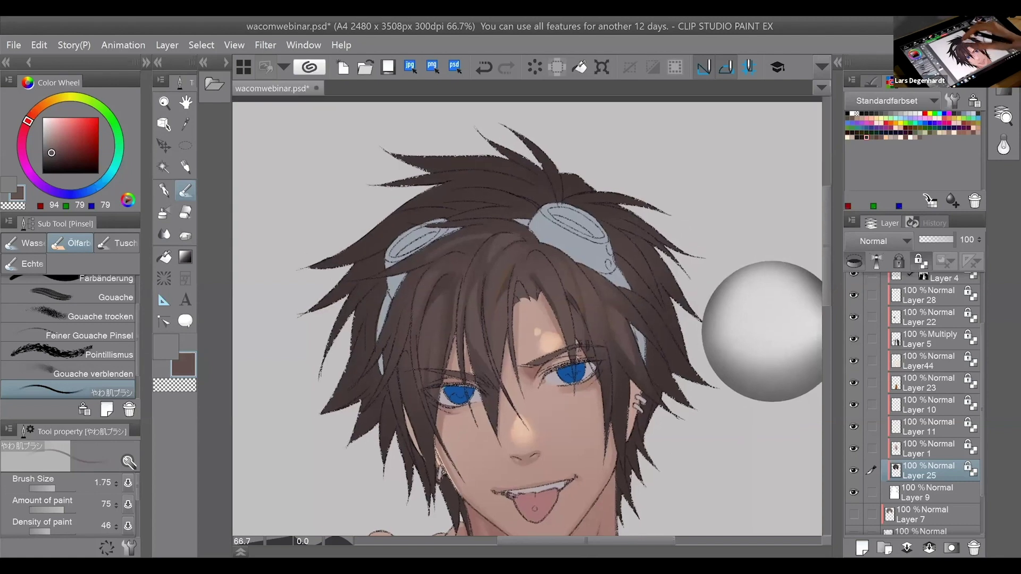
pyautogui.click(50, 141)
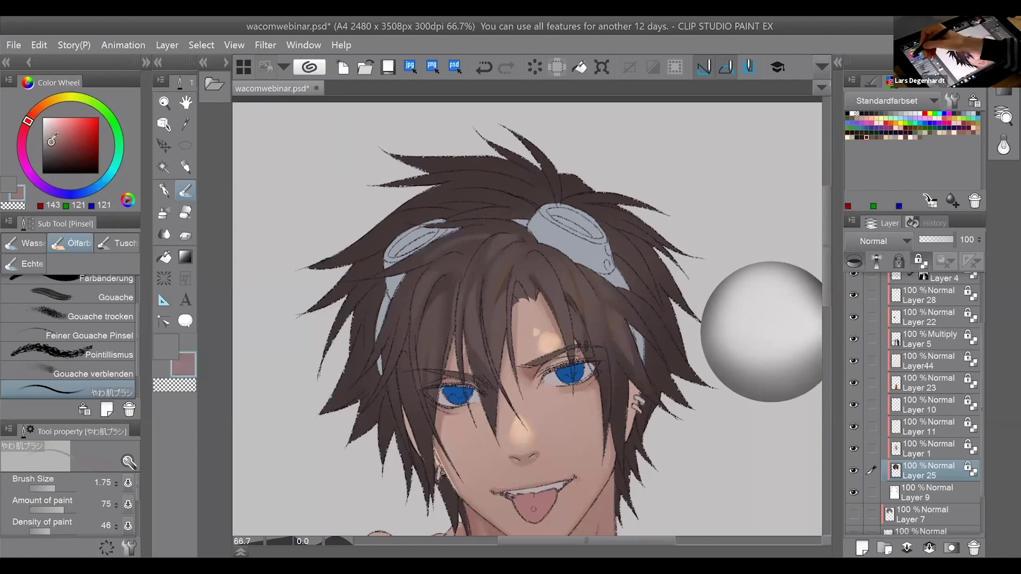
pyautogui.click(31, 115)
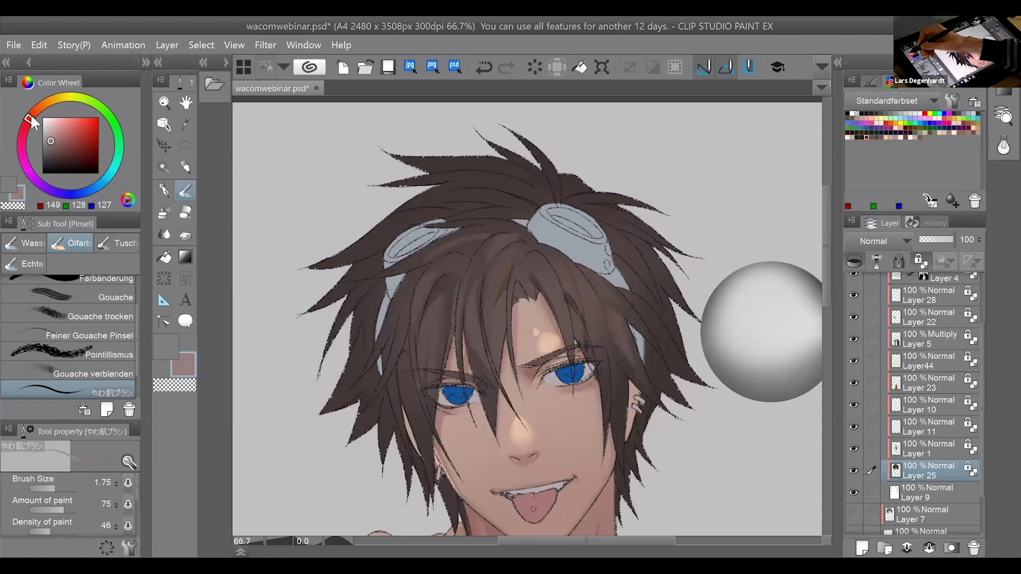
pyautogui.moveTo(500, 301); pyautogui.dragTo(495, 321)
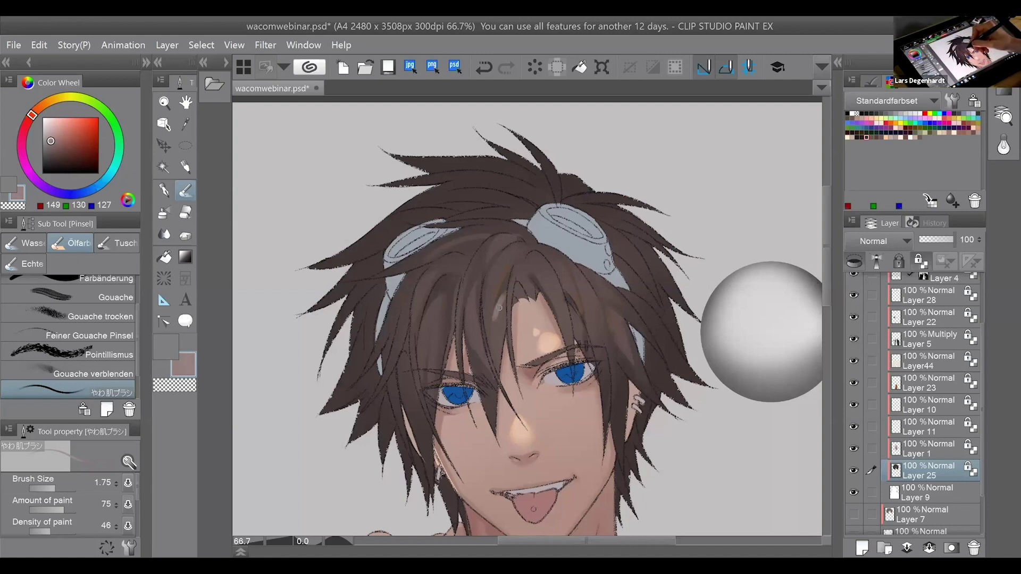
pyautogui.moveTo(53, 141); pyautogui.dragTo(66, 144)
pyautogui.hotkey('ctrl', 'z')
pyautogui.moveTo(501, 308); pyautogui.dragTo(501, 335)
pyautogui.hotkey('ctrl', 'z')
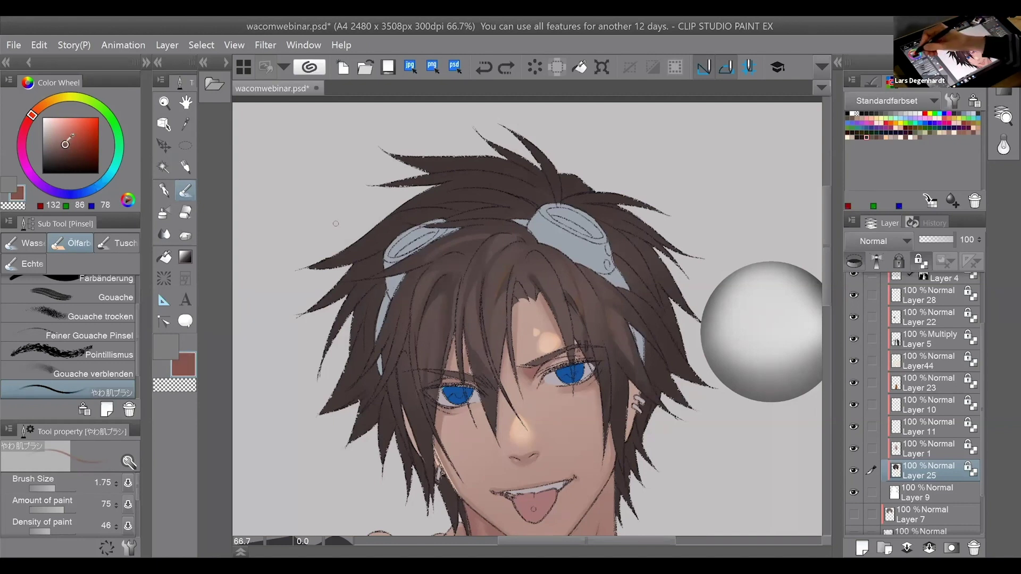
# Mix a muted warm brown of RGB 119, 93, 84 and paint highlights on the central fringe strand.
pyautogui.moveTo(32, 114); pyautogui.dragTo(35, 110)
pyautogui.moveTo(498, 324); pyautogui.dragTo(497, 341)
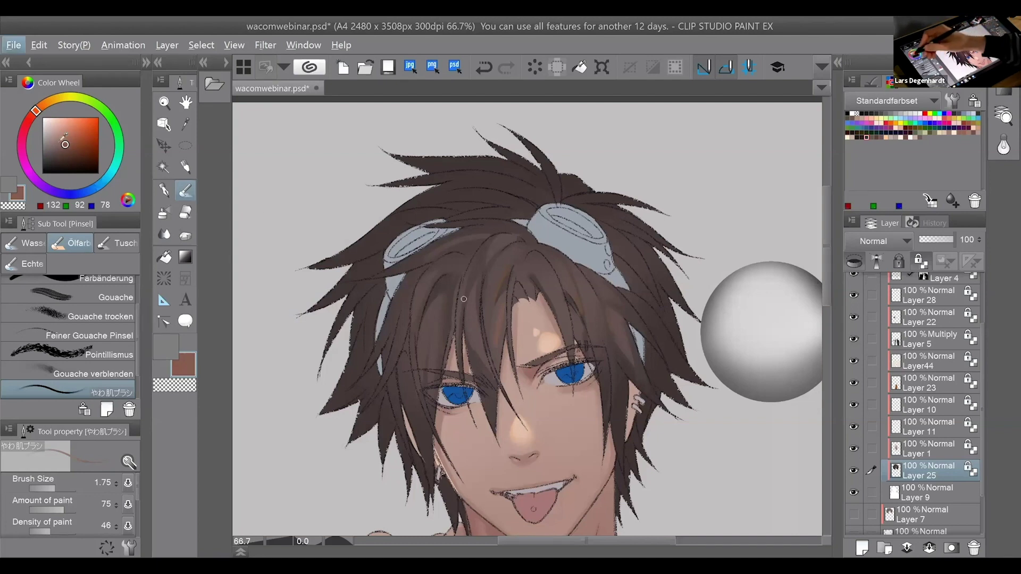
pyautogui.moveTo(65, 144); pyautogui.dragTo(60, 146)
pyautogui.hotkey('ctrl', 'z')
pyautogui.moveTo(499, 325); pyautogui.dragTo(506, 340)
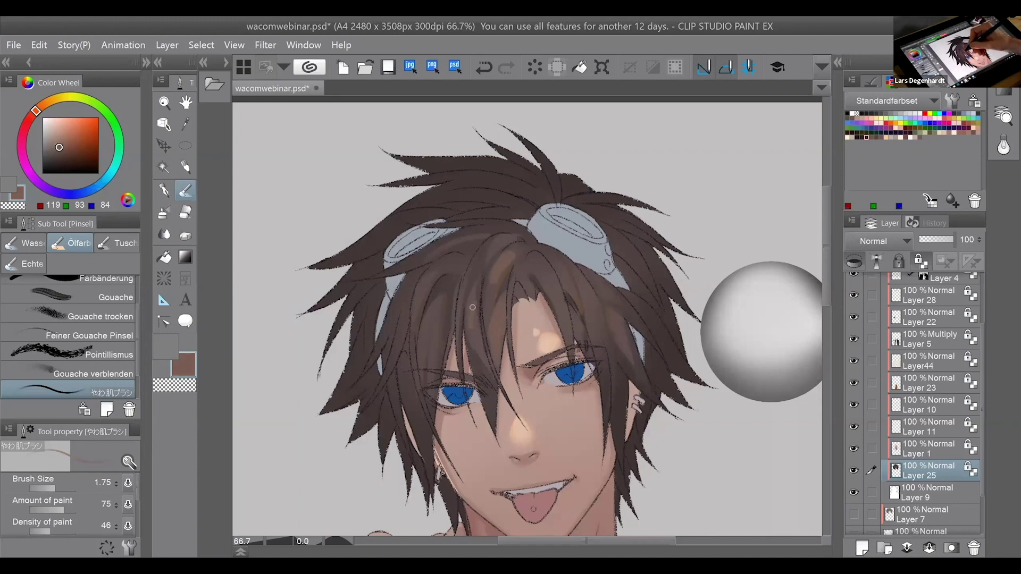
# Undo the broad strokes and paint a thin highlight down the strand left of the central fringe with brush size 0.82.
pyautogui.hotkey('ctrl', 'z')
pyautogui.moveTo(471, 320); pyautogui.dragTo(469, 336)
pyautogui.hotkey('ctrl', 'z')
pyautogui.click(51, 488)
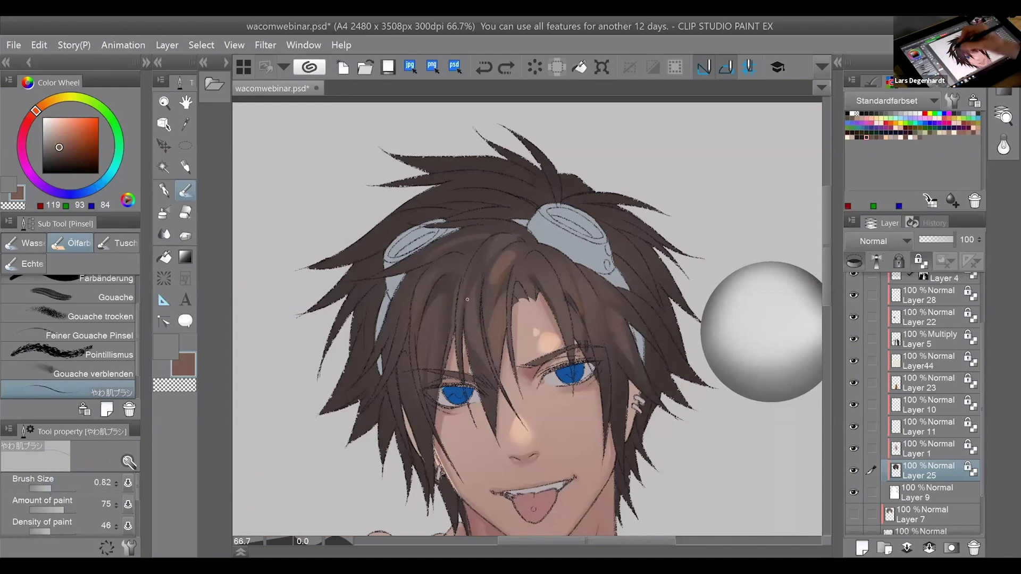
pyautogui.moveTo(479, 276); pyautogui.dragTo(472, 313)
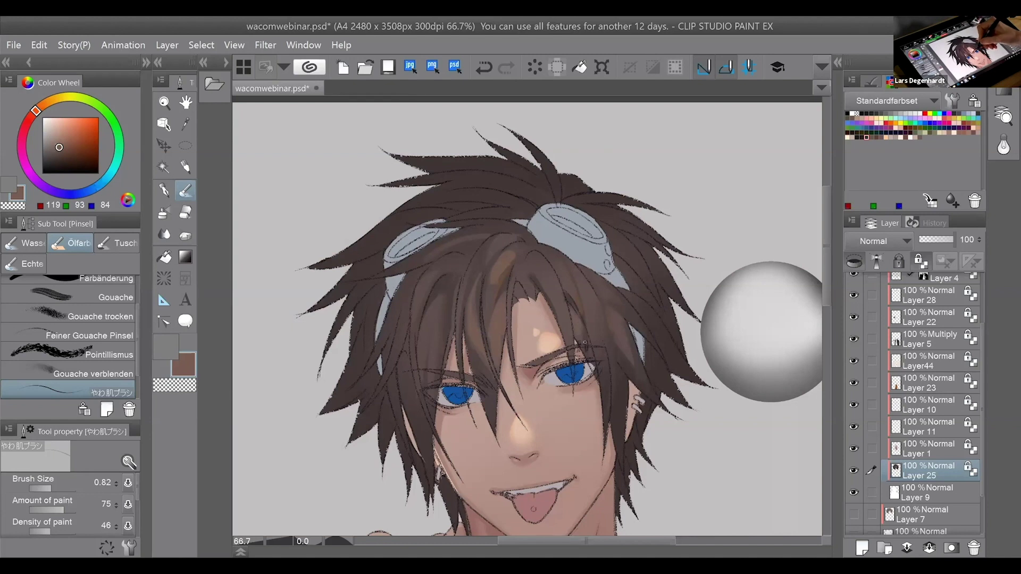
pyautogui.press('alt')
# With brush size 1.67, highlight the fringe strand below the right goggle lens and shade its lower part in sampled dark brown.
pyautogui.click(54, 487)
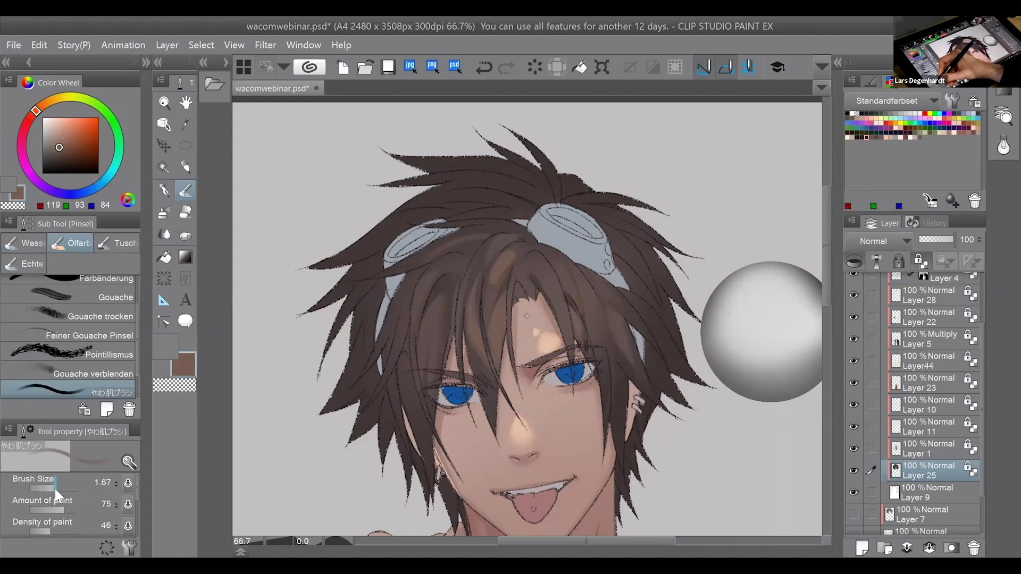
pyautogui.moveTo(584, 292); pyautogui.dragTo(587, 307)
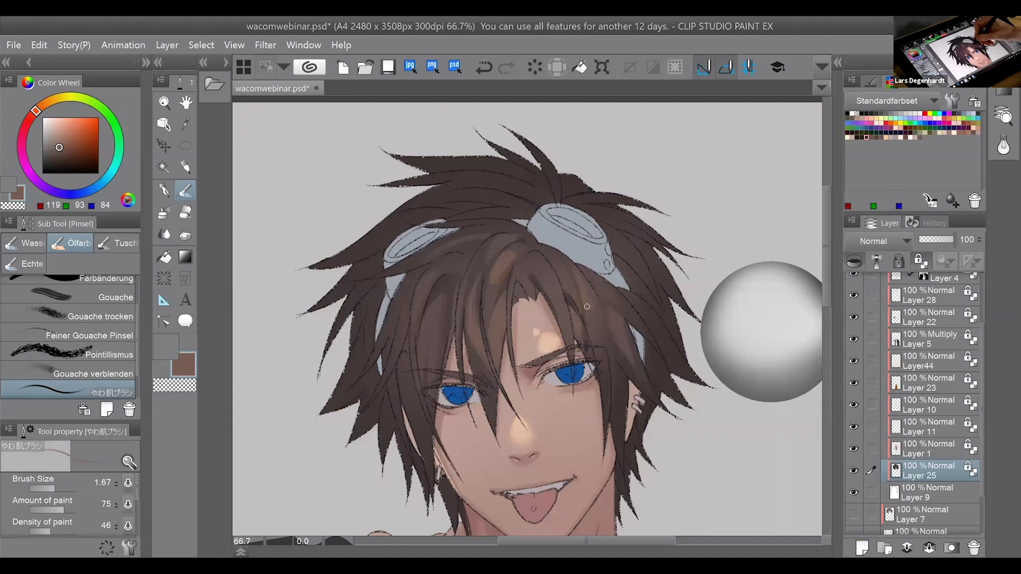
pyautogui.keyDown('alt'); pyautogui.click(614, 341); pyautogui.keyUp('alt')
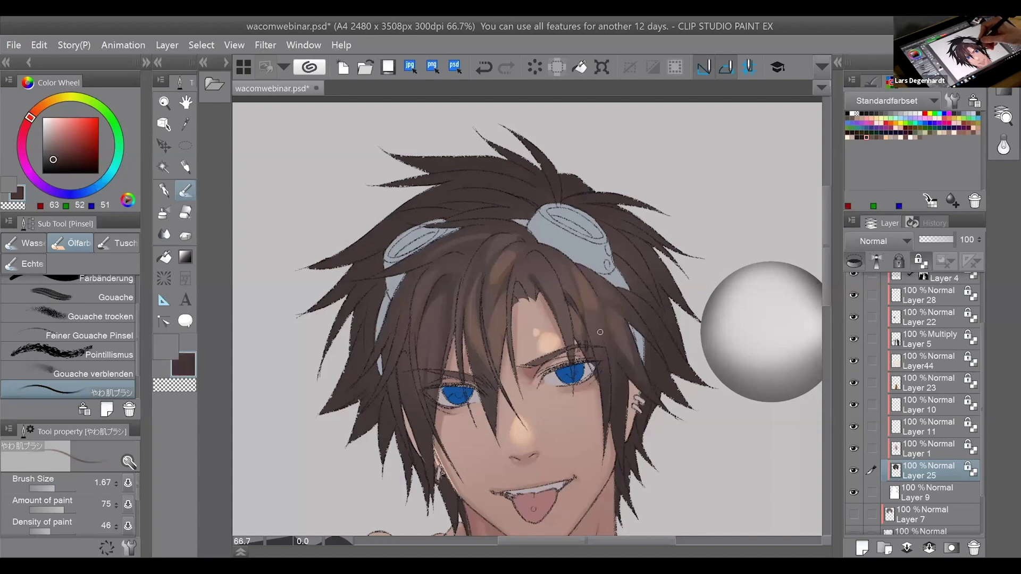
pyautogui.moveTo(593, 313)
pyautogui.mouseDown()
pyautogui.moveTo(593, 292)
pyautogui.moveTo(599, 350)
pyautogui.mouseUp()
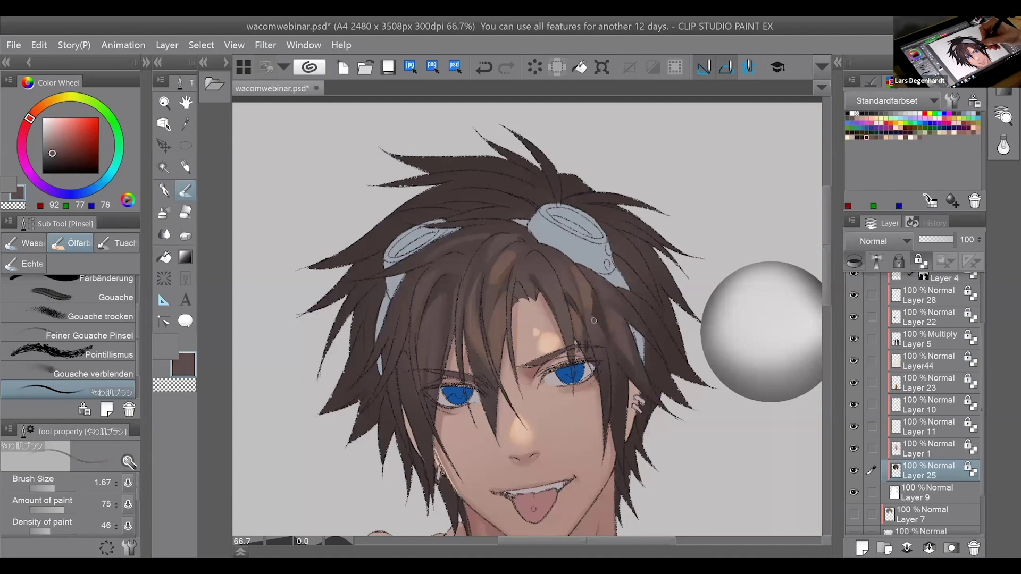
# Blend the fringe strand below the right goggle lens using sampled warm brown and darker hair browns.
pyautogui.keyDown('alt'); pyautogui.click(591, 298); pyautogui.keyUp('alt')
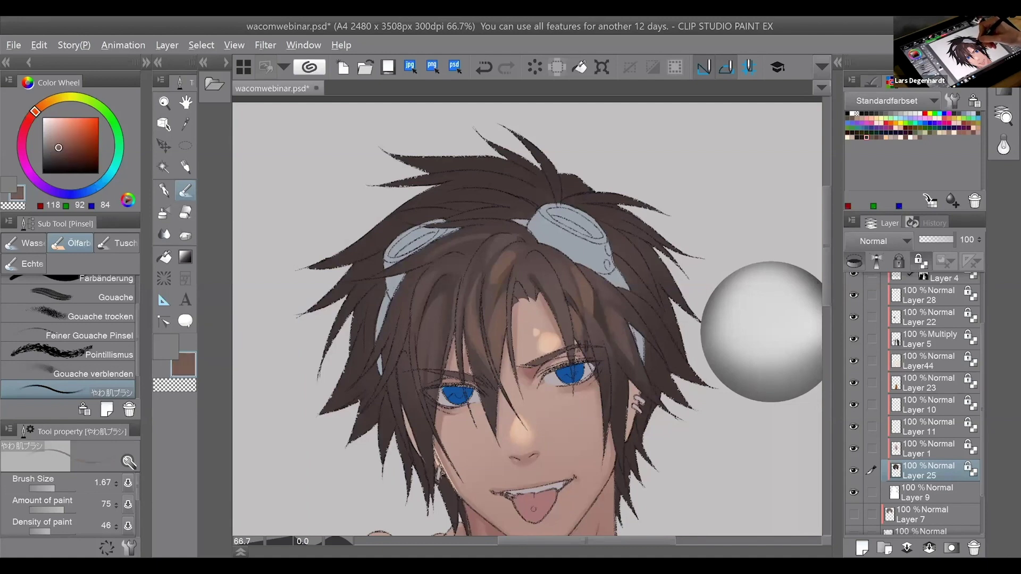
pyautogui.keyDown('alt'); pyautogui.click(605, 388); pyautogui.keyUp('alt')
pyautogui.keyDown('alt'); pyautogui.click(621, 350); pyautogui.keyUp('alt')
pyautogui.keyDown('alt'); pyautogui.click(597, 327); pyautogui.keyUp('alt')
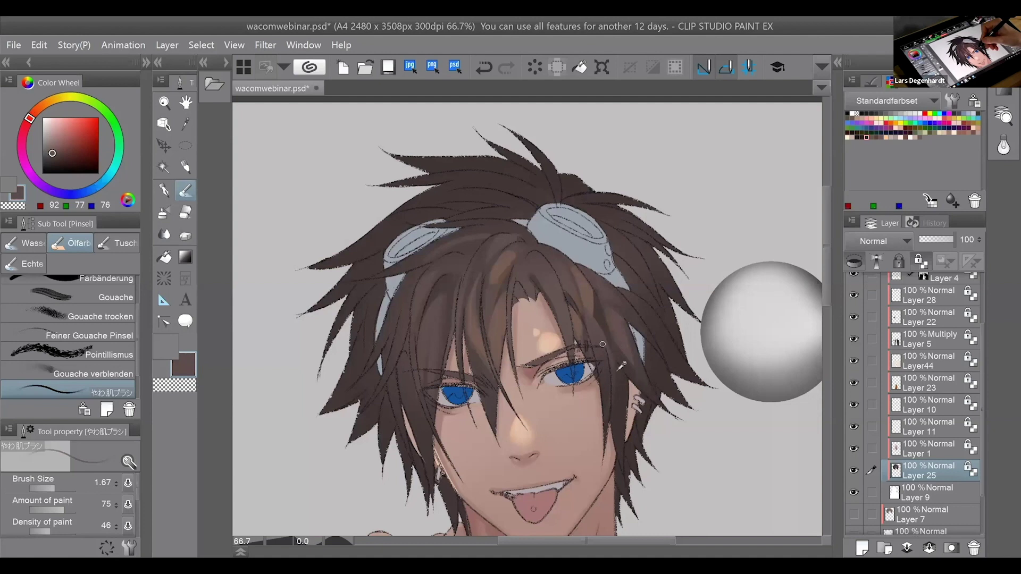
pyautogui.keyDown('alt'); pyautogui.click(618, 368); pyautogui.keyUp('alt')
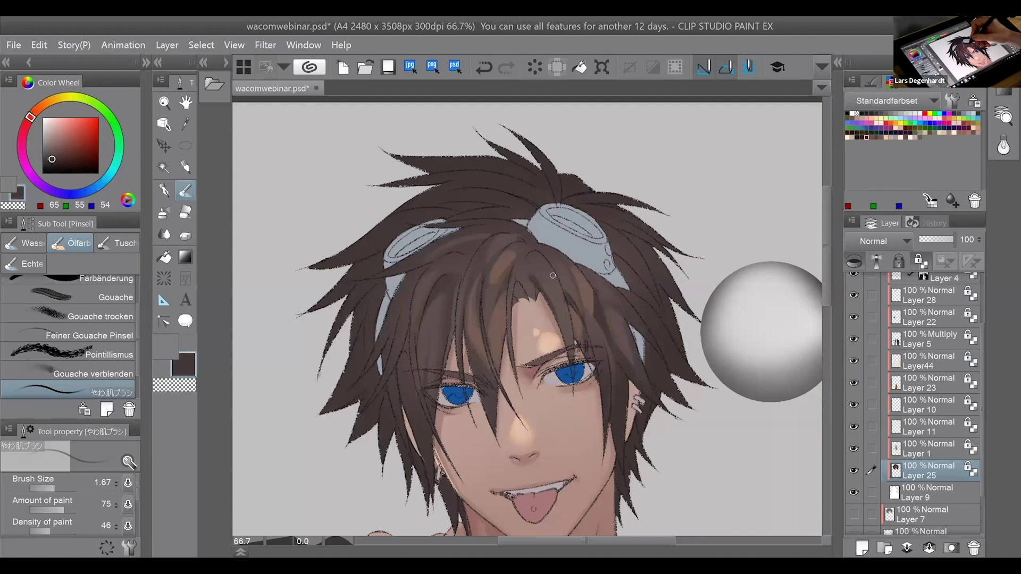
# Hide Layer 23 and touch up the fringe strands left of center with sampled browns, undoing the last stroke.
pyautogui.click(853, 382)
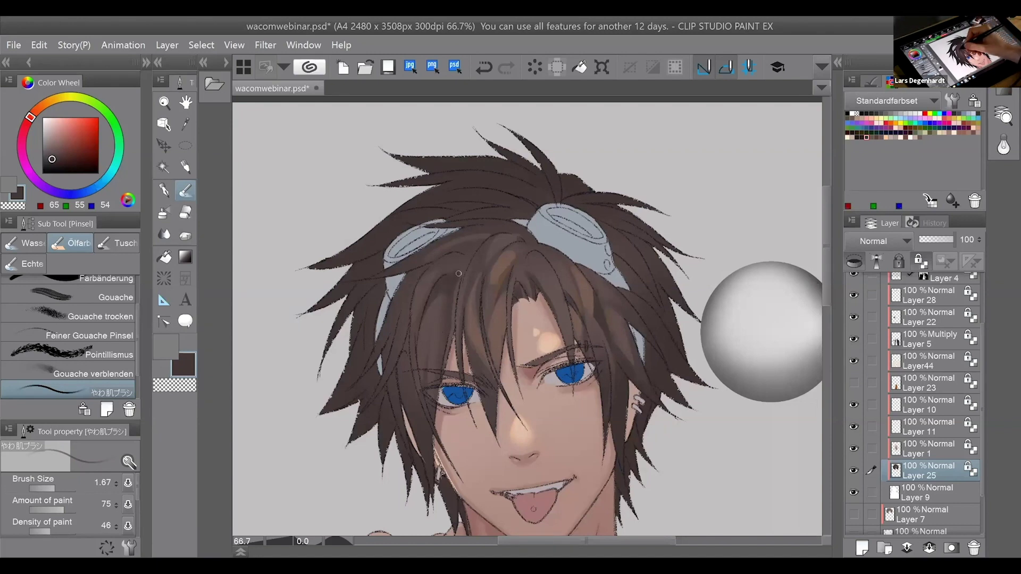
pyautogui.keyDown('alt'); pyautogui.click(457, 254); pyautogui.keyUp('alt')
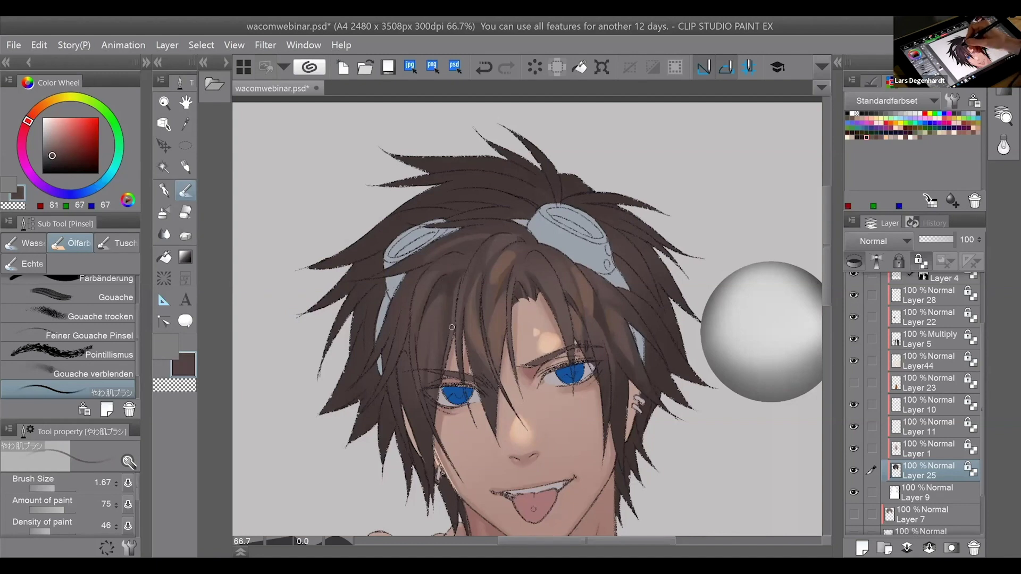
pyautogui.keyDown('alt'); pyautogui.click(484, 349); pyautogui.keyUp('alt')
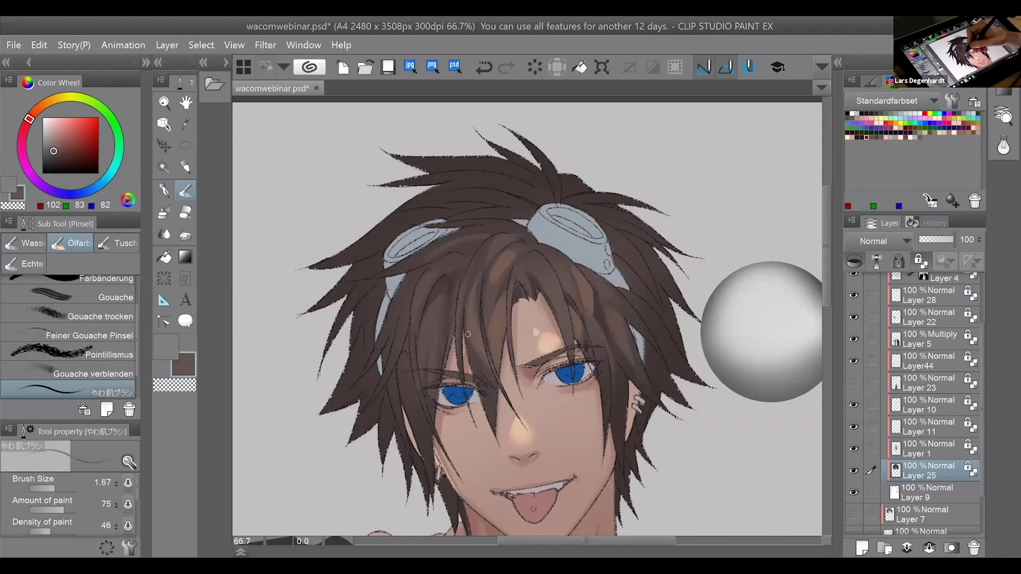
pyautogui.keyDown('alt'); pyautogui.click(500, 366); pyautogui.keyUp('alt')
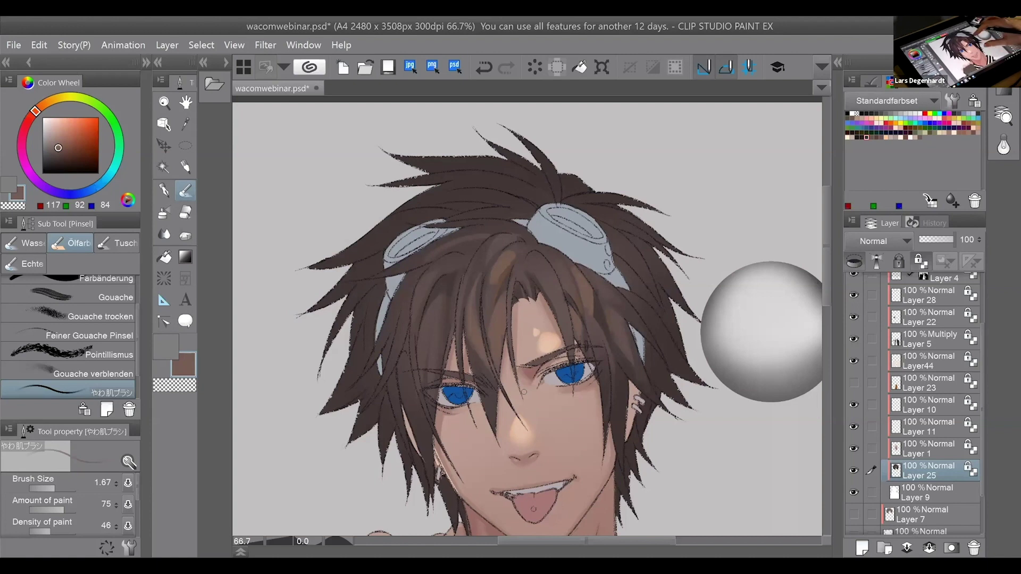
pyautogui.moveTo(524, 392); pyautogui.dragTo(540, 363)
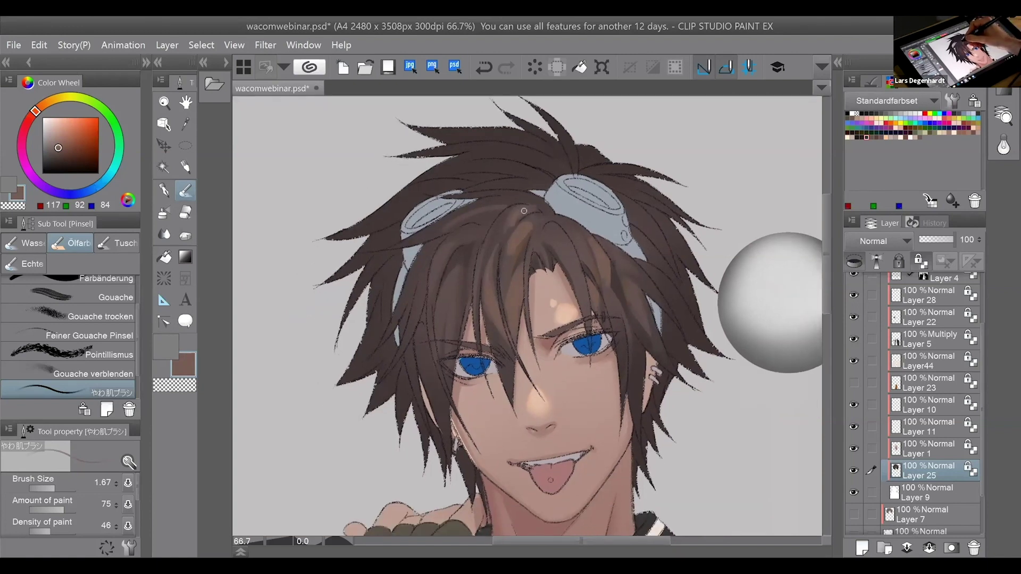
pyautogui.hotkey('ctrl', 'z')
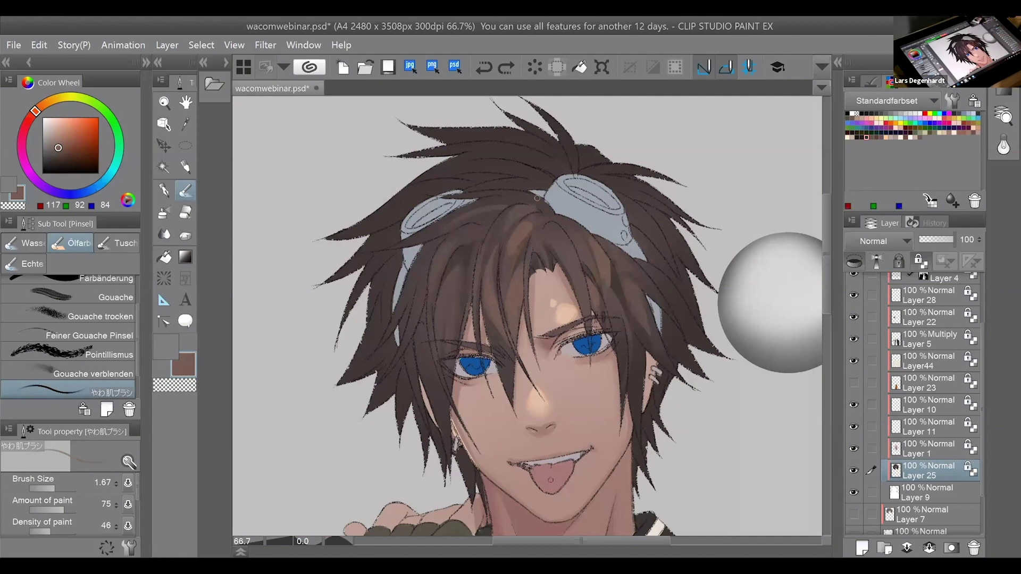
# Add a new layer and place it directly above the base folder.
pyautogui.scroll(3, 980, 440)
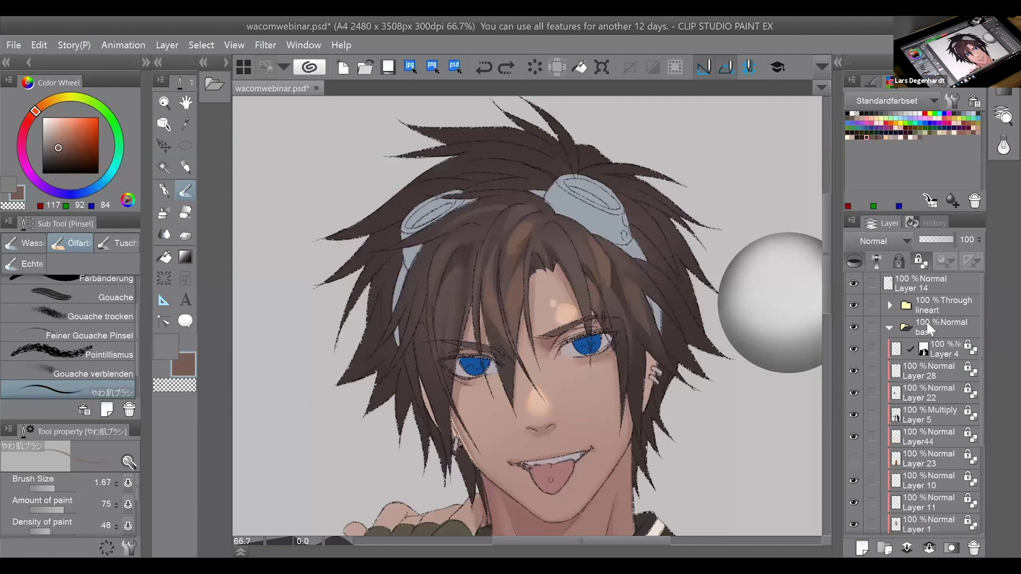
pyautogui.click(927, 324)
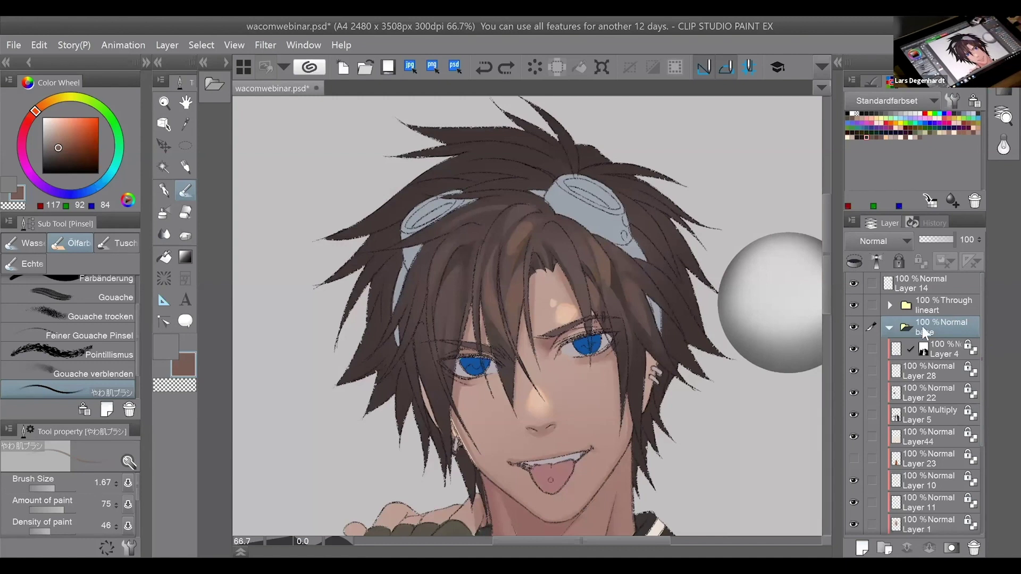
pyautogui.click(864, 537)
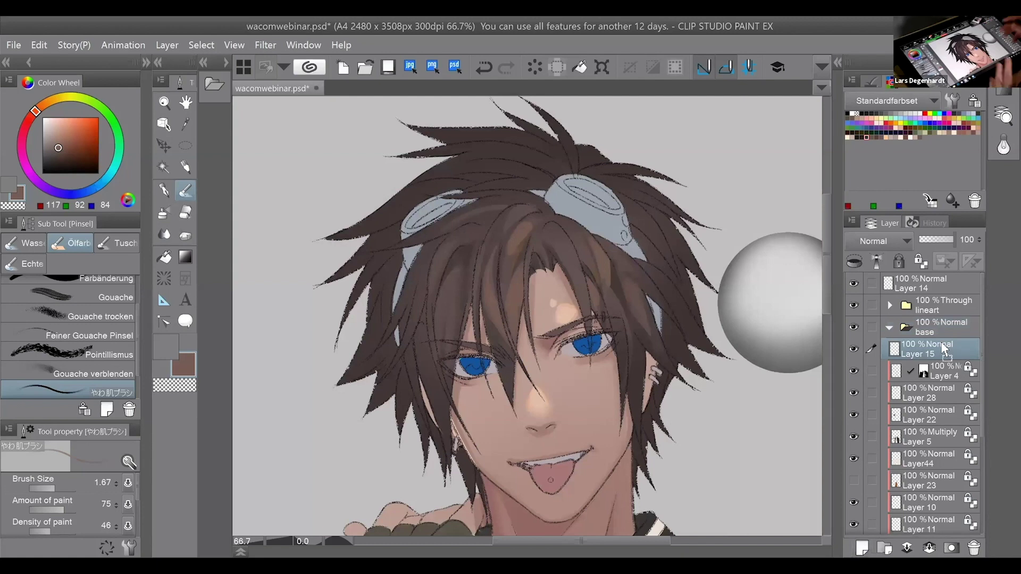
pyautogui.moveTo(943, 349); pyautogui.dragTo(945, 319)
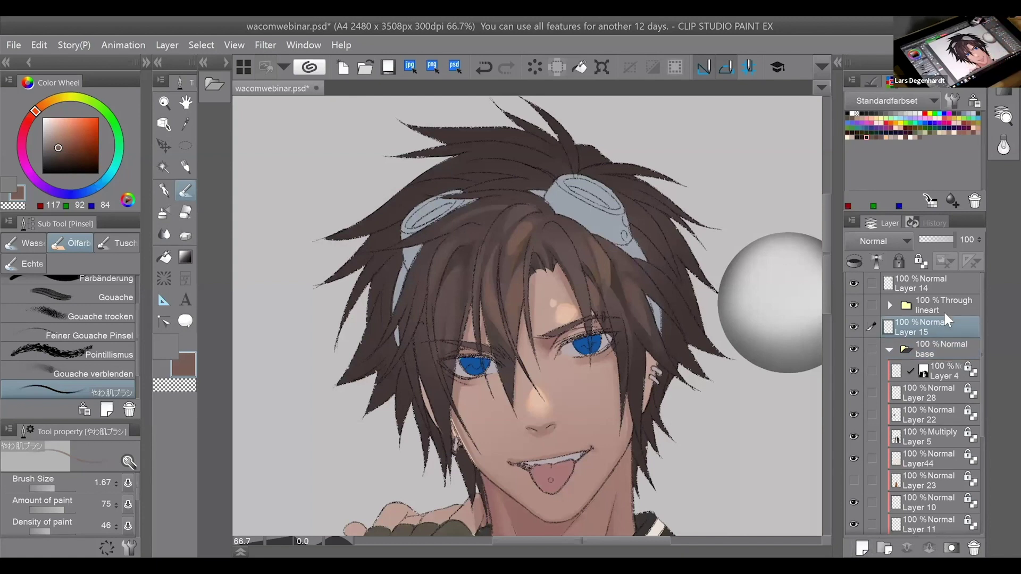
# Outline the wide fringe strand below the left goggle lens and its pointed tips with the Lasso selection tool.
pyautogui.click(185, 146)
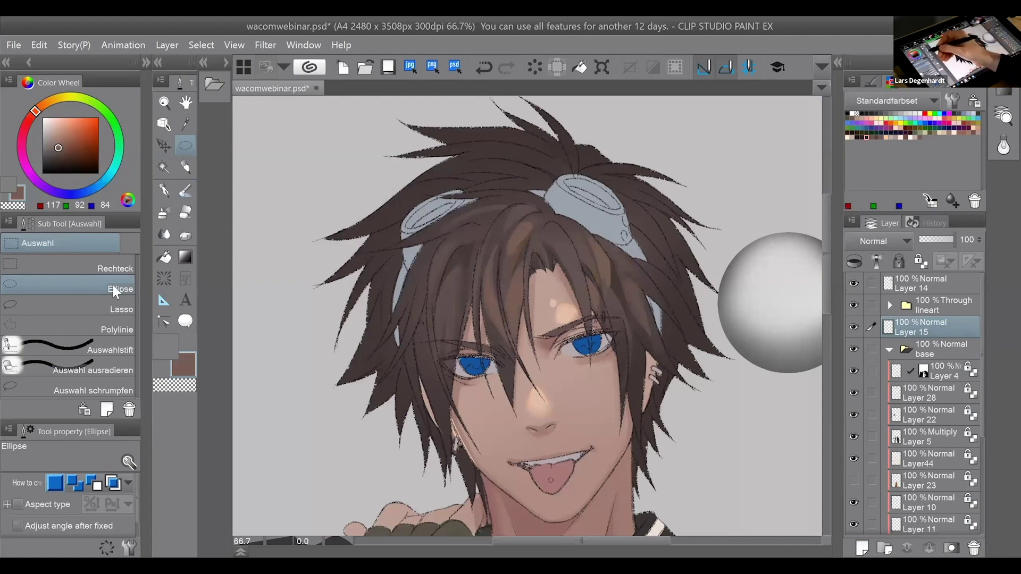
pyautogui.click(115, 309)
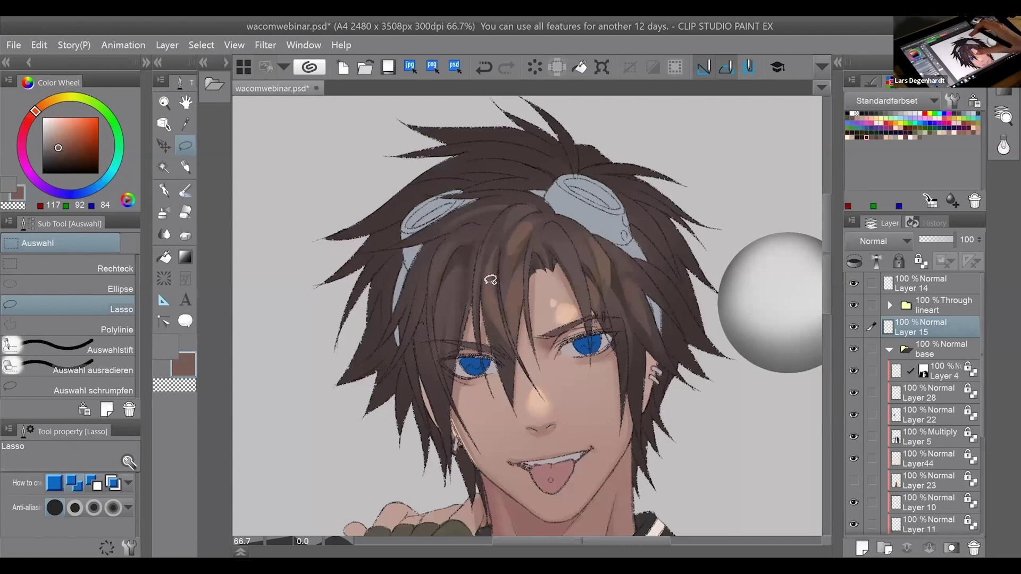
pyautogui.moveTo(491, 280); pyautogui.dragTo(482, 281)
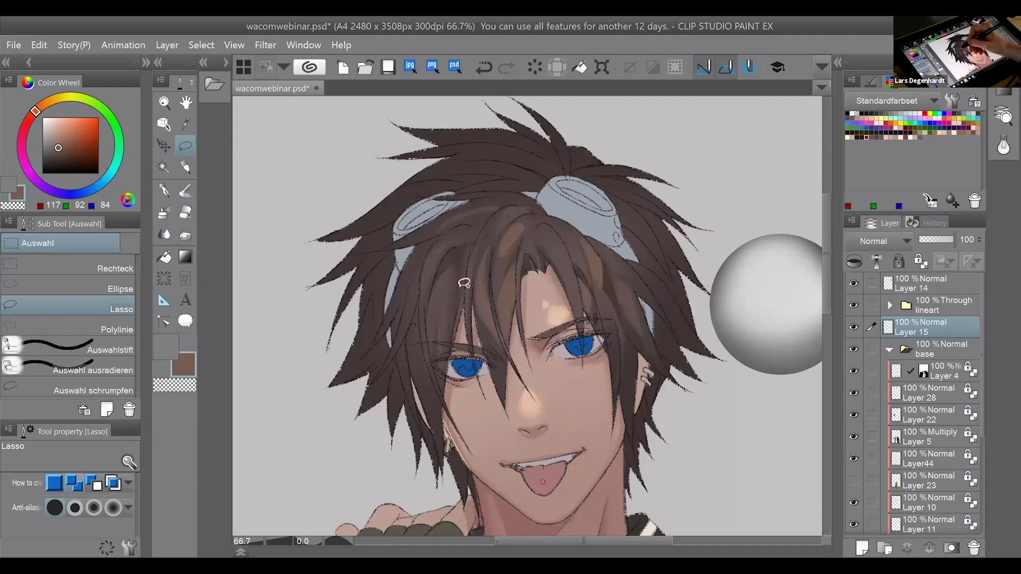
pyautogui.moveTo(414, 351)
pyautogui.mouseDown()
pyautogui.moveTo(457, 265)
pyautogui.moveTo(467, 290)
pyautogui.mouseUp()
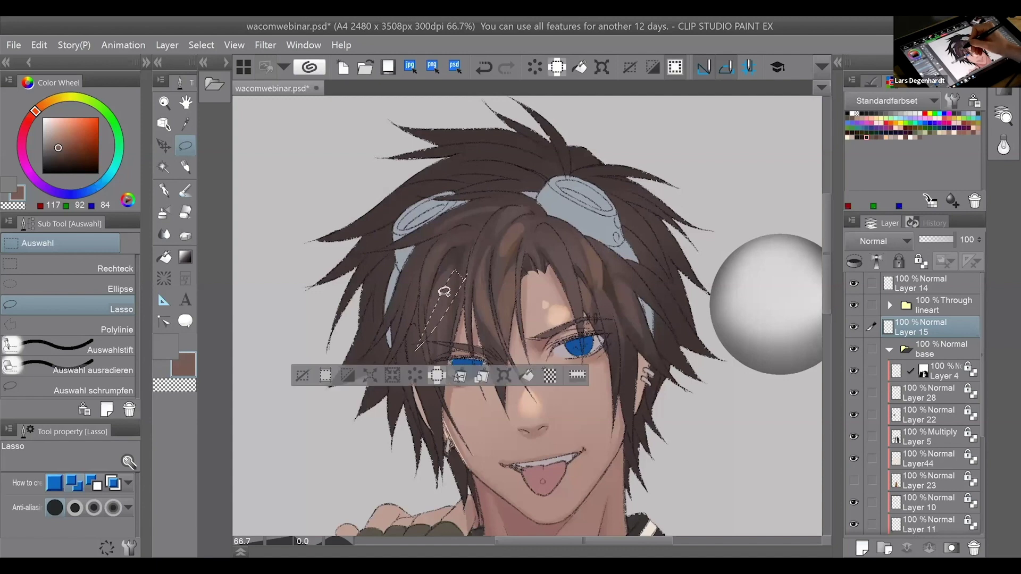
pyautogui.moveTo(390, 337)
pyautogui.mouseDown()
pyautogui.moveTo(464, 275)
pyautogui.moveTo(384, 288)
pyautogui.mouseUp()
pyautogui.moveTo(478, 239); pyautogui.dragTo(491, 238)
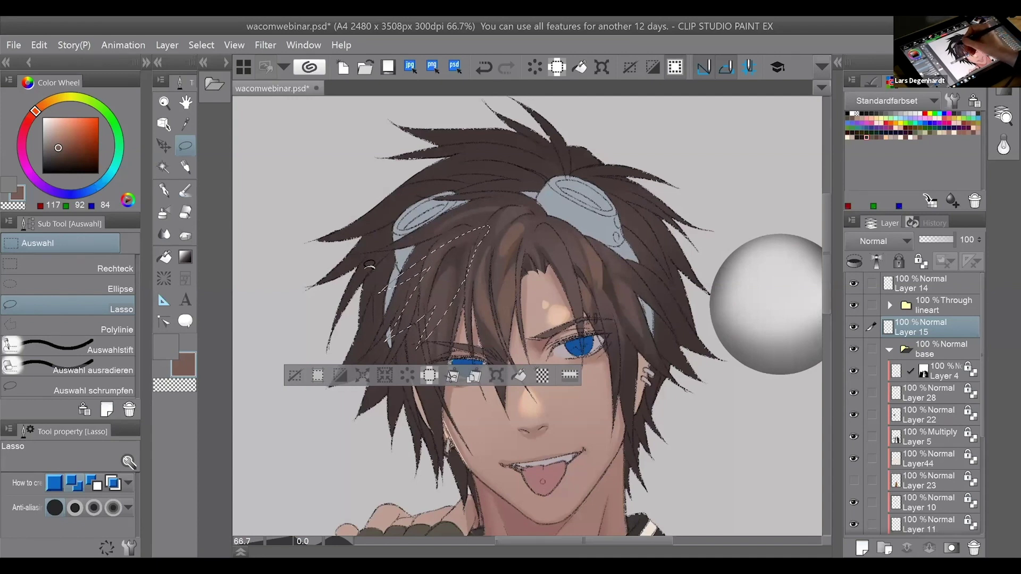
# Try several lasso additions along the strand's root, undoing the unsuitable ones, and extend the selection up toward the left goggle lens.
pyautogui.moveTo(370, 265); pyautogui.dragTo(509, 198)
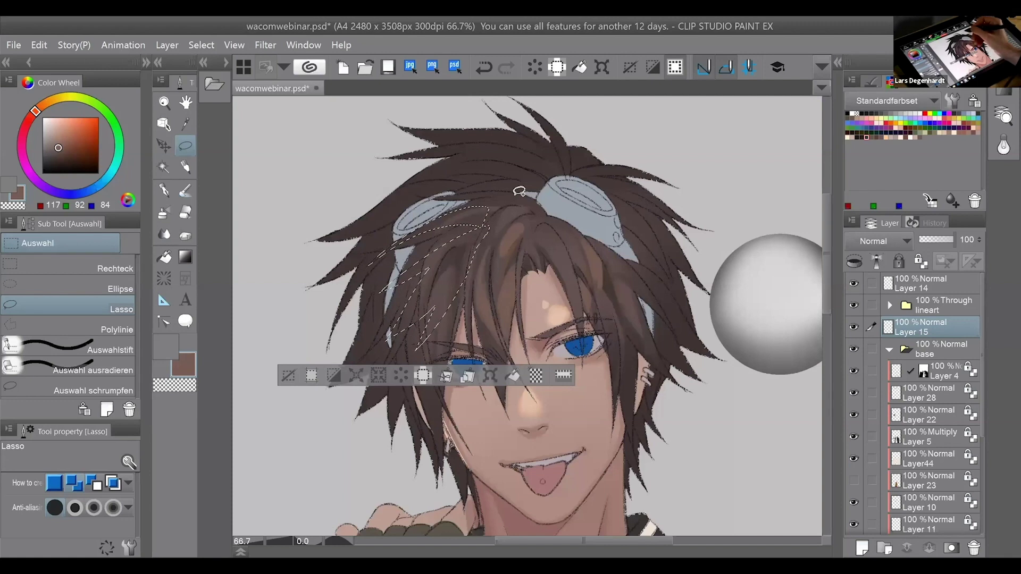
pyautogui.hotkey('ctrl', 'z')
pyautogui.moveTo(494, 208); pyautogui.dragTo(490, 216)
pyautogui.hotkey('ctrl', 'z')
pyautogui.moveTo(385, 273); pyautogui.dragTo(519, 205)
pyautogui.hotkey('ctrl', 'z')
pyautogui.hotkey('ctrl', 'z')
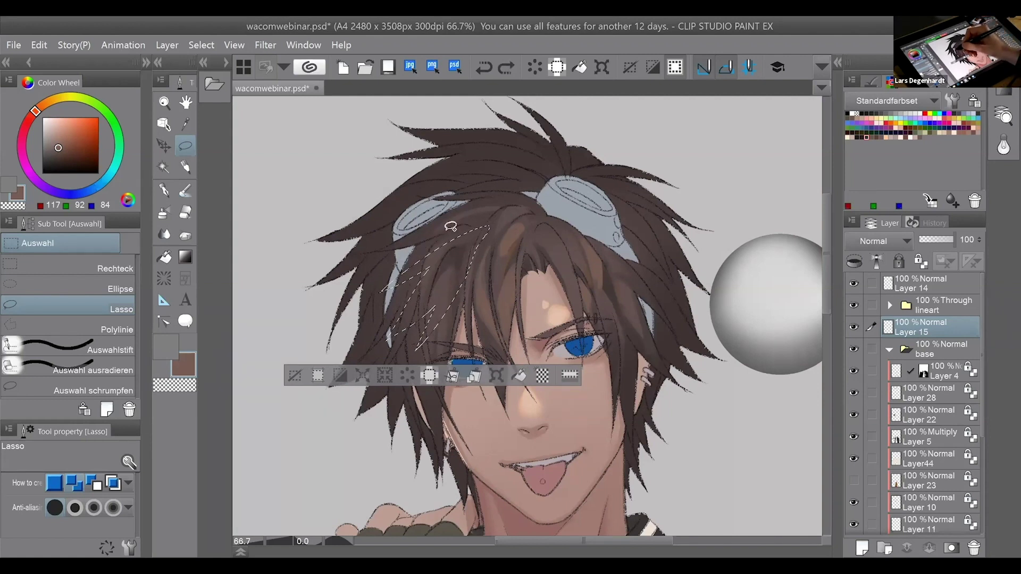
pyautogui.moveTo(453, 221); pyautogui.dragTo(489, 225)
pyautogui.hotkey('ctrl', 'z')
pyautogui.moveTo(387, 273)
pyautogui.mouseDown()
pyautogui.moveTo(484, 229)
pyautogui.moveTo(446, 228)
pyautogui.moveTo(488, 226)
pyautogui.mouseUp()
pyautogui.hotkey('ctrl', 'z')
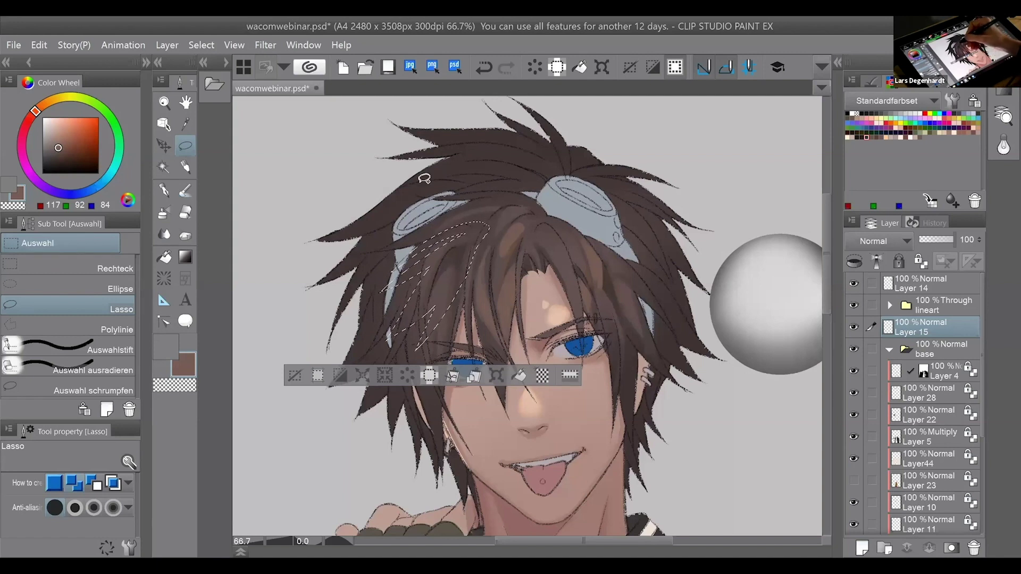
pyautogui.hotkey('ctrl', 'z')
pyautogui.moveTo(420, 187); pyautogui.dragTo(486, 234)
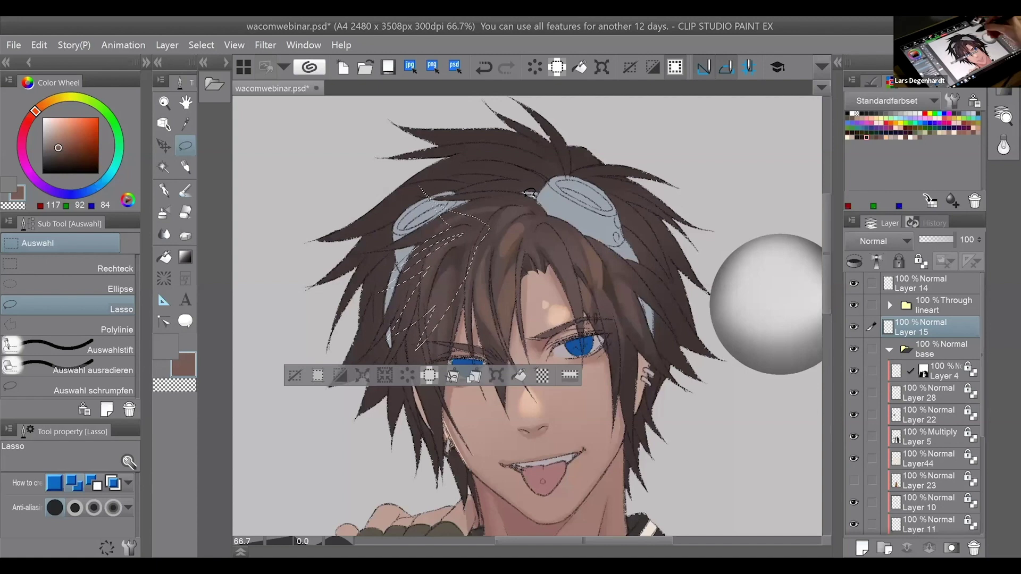
# Airbrush the selected strand in sampled brown RGB 119, 93, 84 with Sanft at size 28.38 and move the layer above the lineart folder.
pyautogui.click(163, 213)
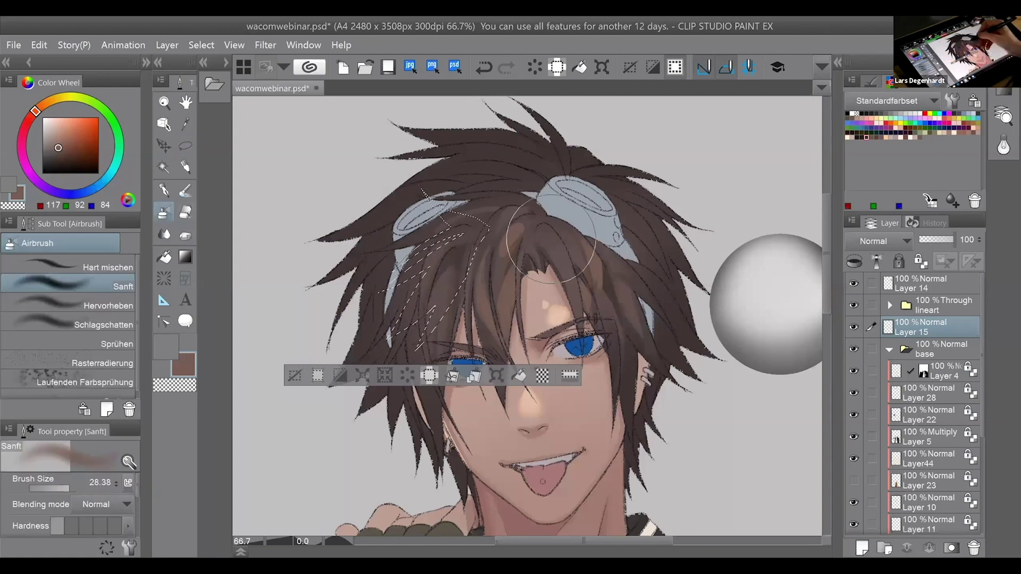
pyautogui.keyDown('alt'); pyautogui.click(594, 272); pyautogui.keyUp('alt')
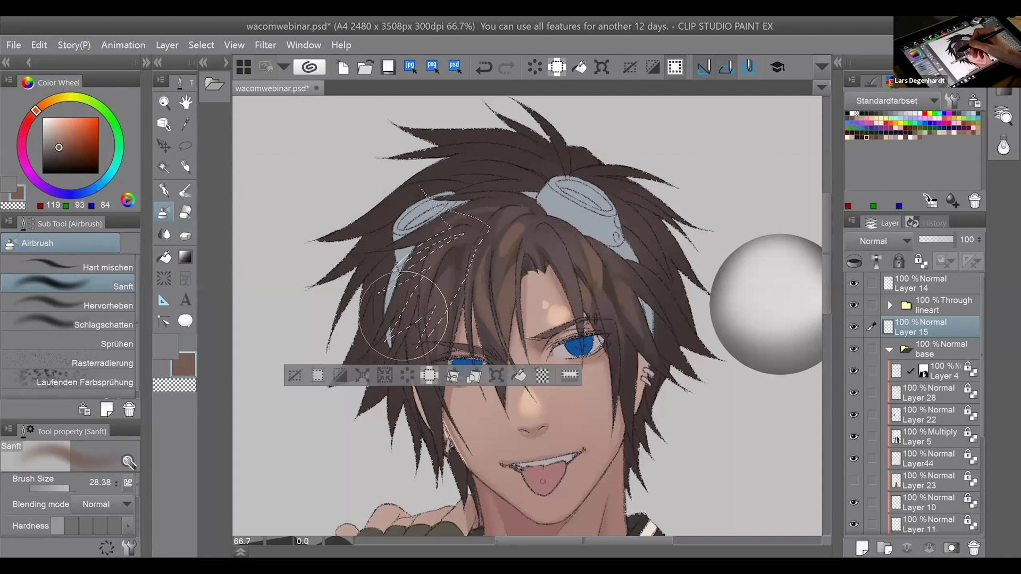
pyautogui.moveTo(939, 320)
pyautogui.mouseDown()
pyautogui.moveTo(936, 279)
pyautogui.moveTo(939, 300)
pyautogui.mouseUp()
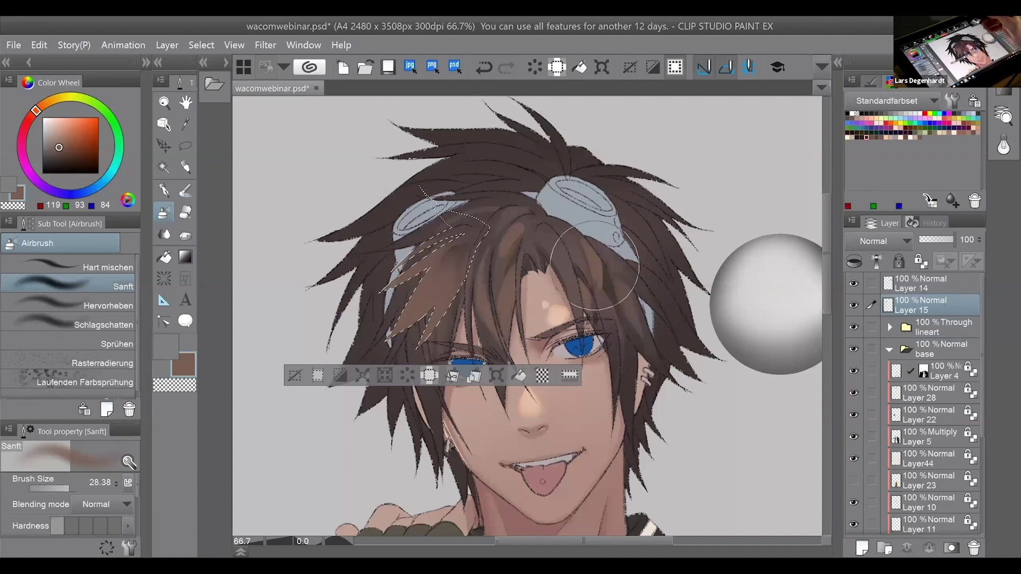
pyautogui.click(187, 148)
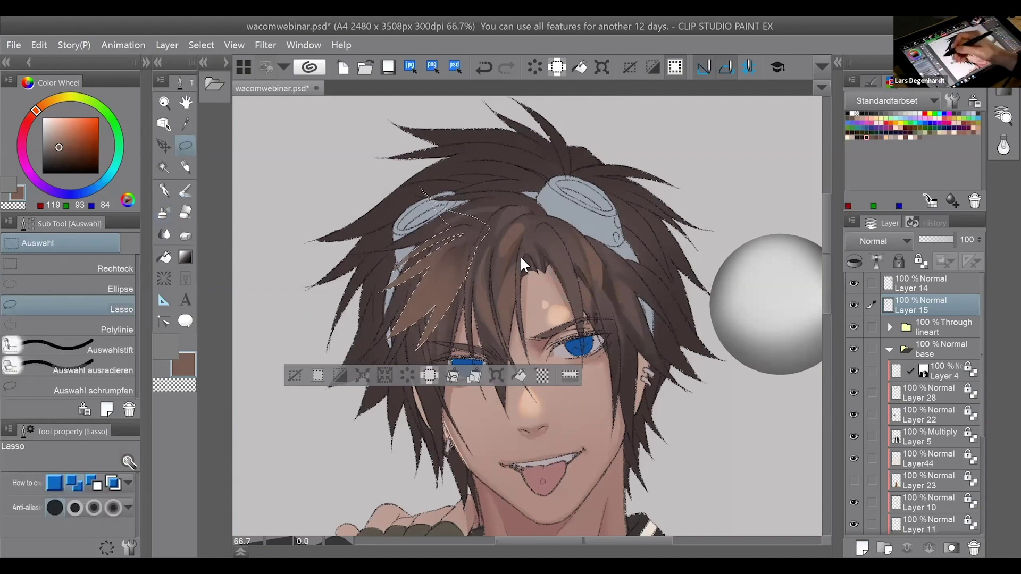
pyautogui.moveTo(691, 298); pyautogui.dragTo(711, 320)
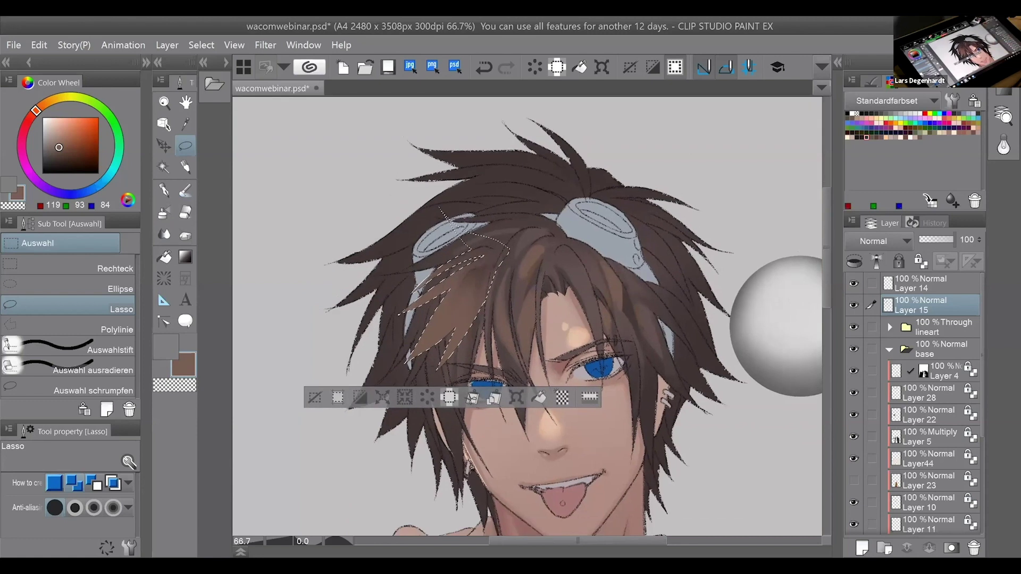
pyautogui.click(116, 268)
pyautogui.click(326, 192)
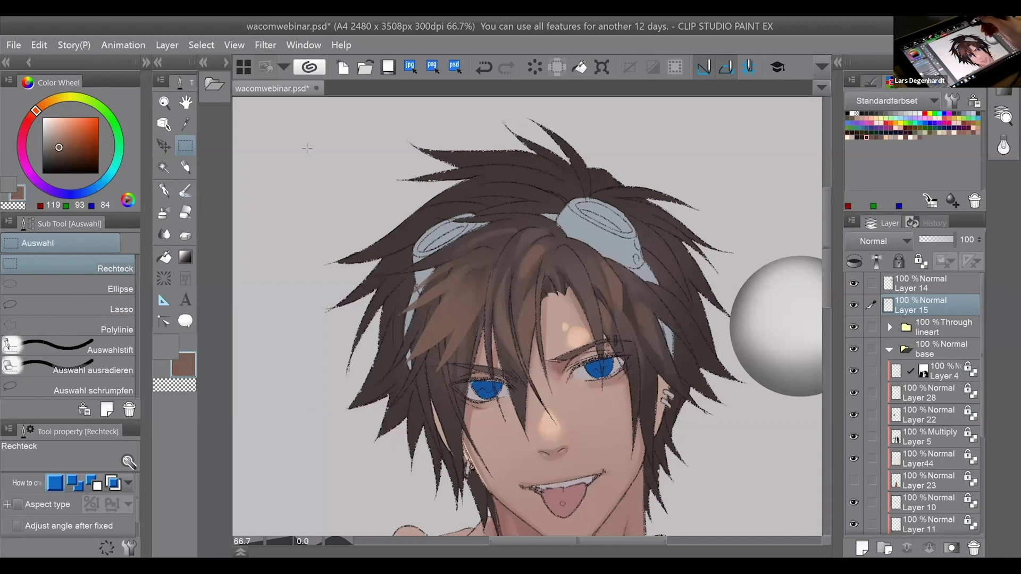
pyautogui.hotkey('ctrl', 'z')
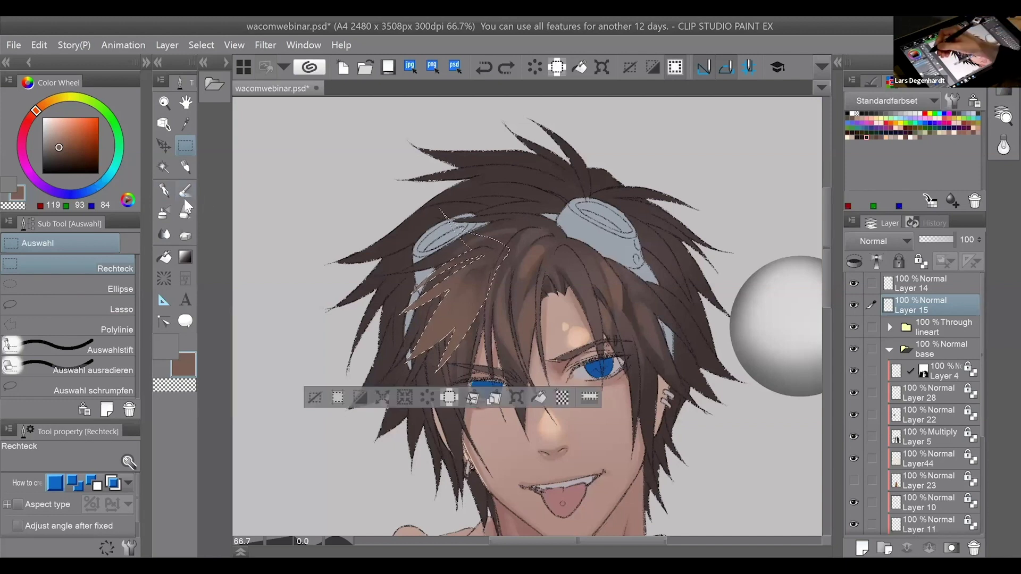
# With the oil brush at size 1.67, shade the selected strand's inner edge and lower tip in sampled dark brown, undoing the first stroke.
pyautogui.click(185, 191)
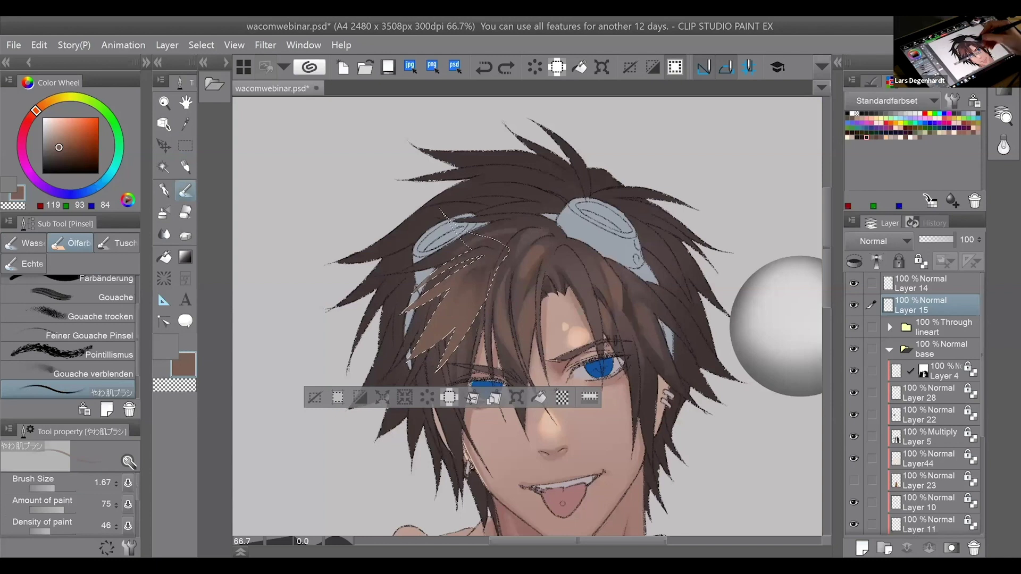
pyautogui.keyDown('alt'); pyautogui.click(478, 334); pyautogui.keyUp('alt')
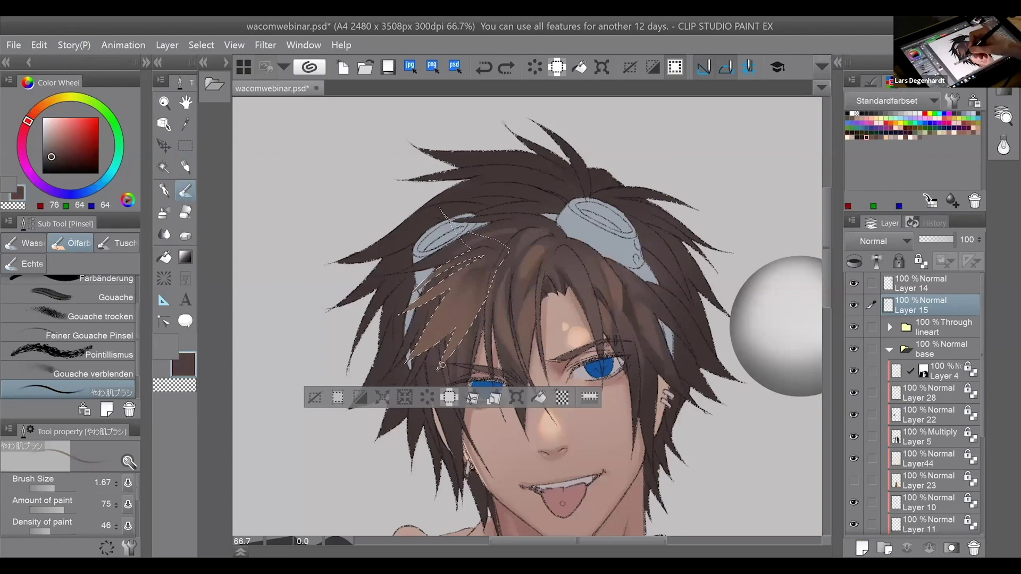
pyautogui.moveTo(461, 337); pyautogui.dragTo(438, 294)
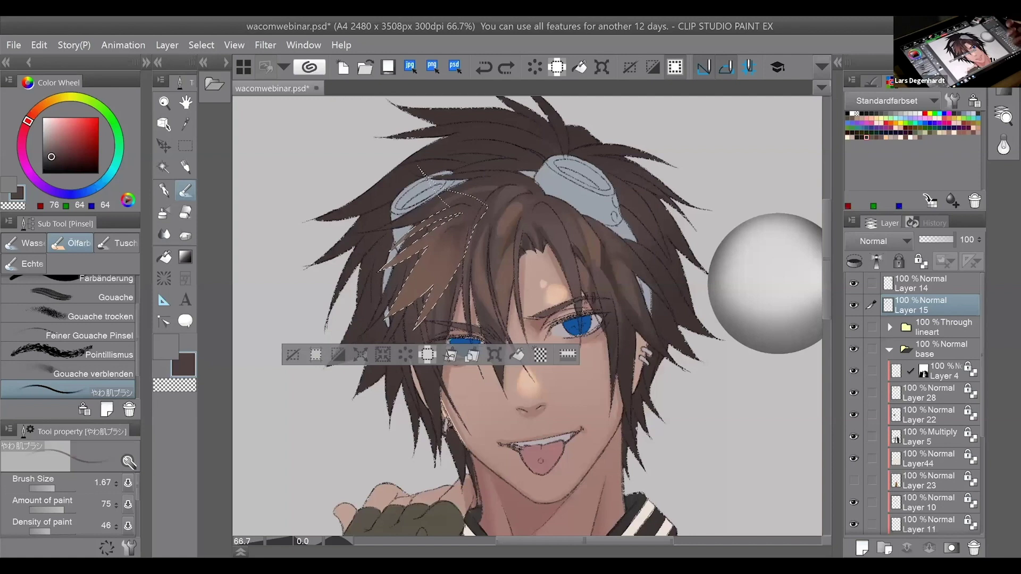
pyautogui.keyDown('alt'); pyautogui.click(486, 227); pyautogui.keyUp('alt')
pyautogui.moveTo(468, 229); pyautogui.dragTo(436, 295)
pyautogui.hotkey('ctrl', 'z')
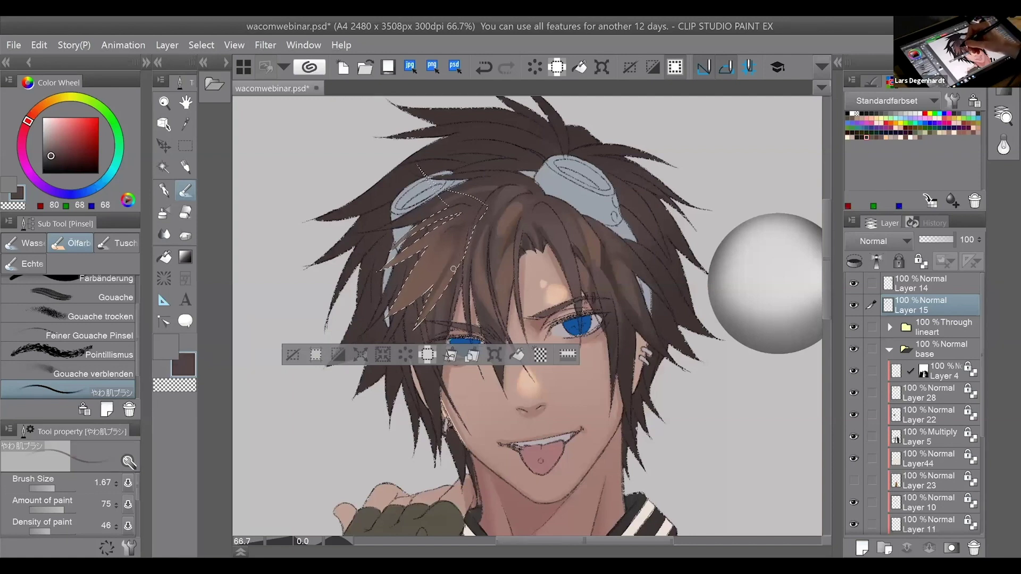
pyautogui.moveTo(411, 329); pyautogui.dragTo(458, 252)
# Blend sampled browns such as RGB 116, 91, 83 and RGB 95, 77, 73 into the strand's middle with the oil brush, undoing unsuitable strokes.
pyautogui.keyDown('alt'); pyautogui.click(452, 250); pyautogui.keyUp('alt')
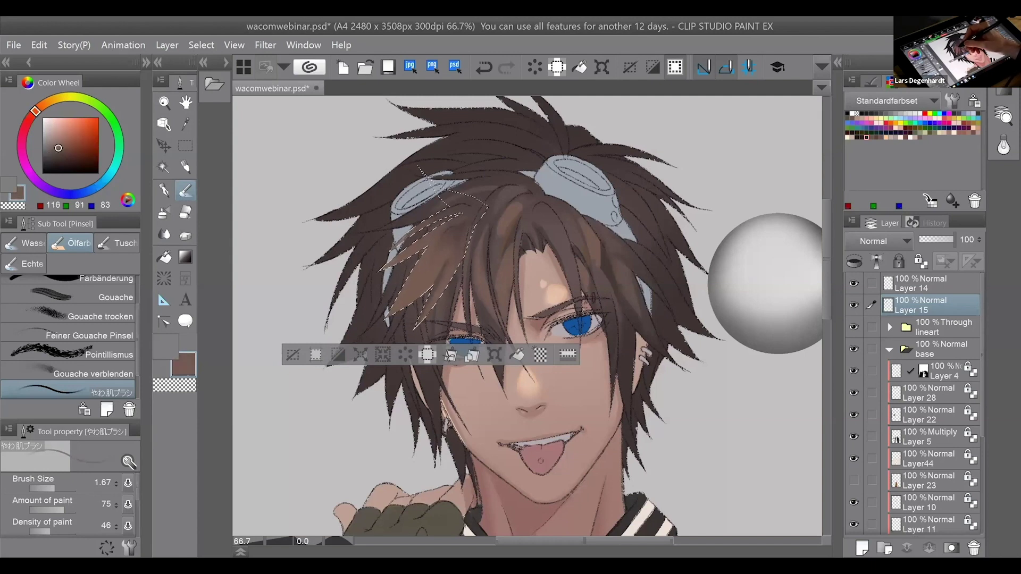
pyautogui.keyDown('alt'); pyautogui.click(452, 255); pyautogui.keyUp('alt')
pyautogui.hotkey('ctrl', 'z')
pyautogui.keyDown('alt'); pyautogui.click(437, 254); pyautogui.keyUp('alt')
pyautogui.keyDown('alt'); pyautogui.click(436, 252); pyautogui.keyUp('alt')
pyautogui.moveTo(436, 252); pyautogui.dragTo(432, 271)
pyautogui.keyDown('alt'); pyautogui.click(429, 287); pyautogui.keyUp('alt')
pyautogui.keyDown('alt'); pyautogui.click(419, 281); pyautogui.keyUp('alt')
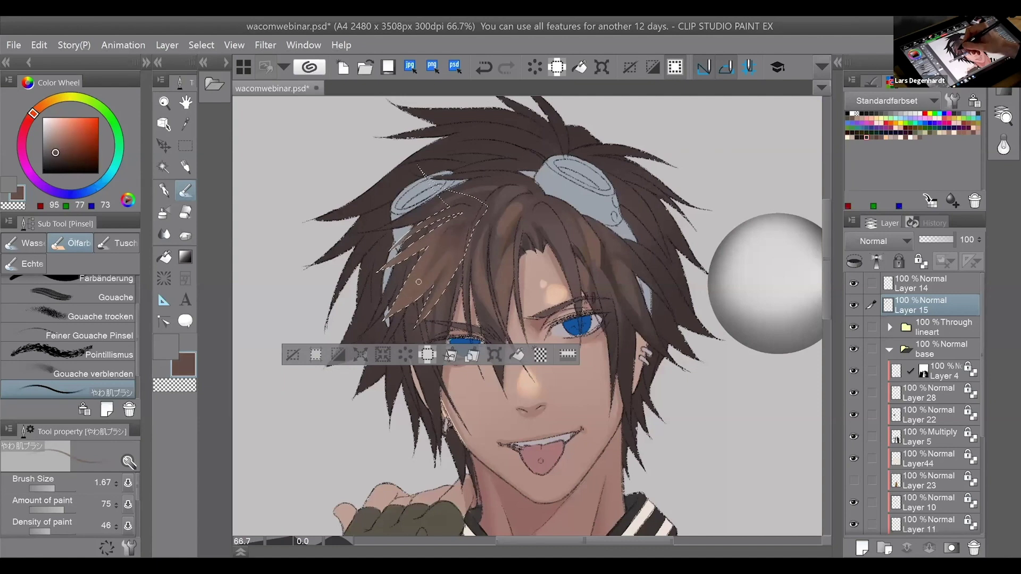
pyautogui.hotkey('ctrl', 'z')
pyautogui.keyDown('alt'); pyautogui.click(423, 287); pyautogui.keyUp('alt')
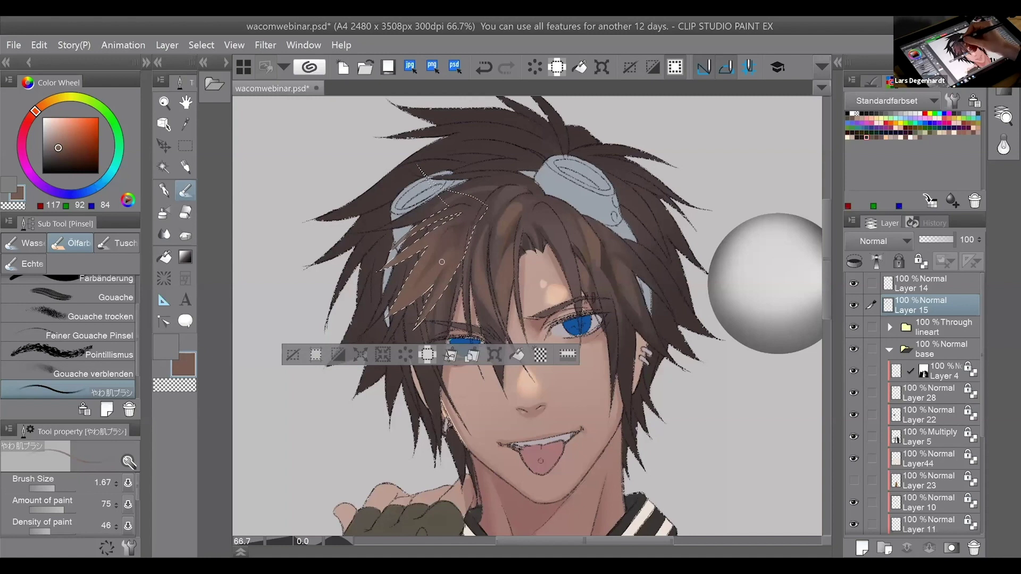
# Deepen and soften the strand's upper half with the oil brush, alternating sampled browns RGB 79, 67, 67, RGB 95, 78, 73 and RGB 98, 79, 74.
pyautogui.keyDown('alt'); pyautogui.click(433, 248); pyautogui.keyUp('alt')
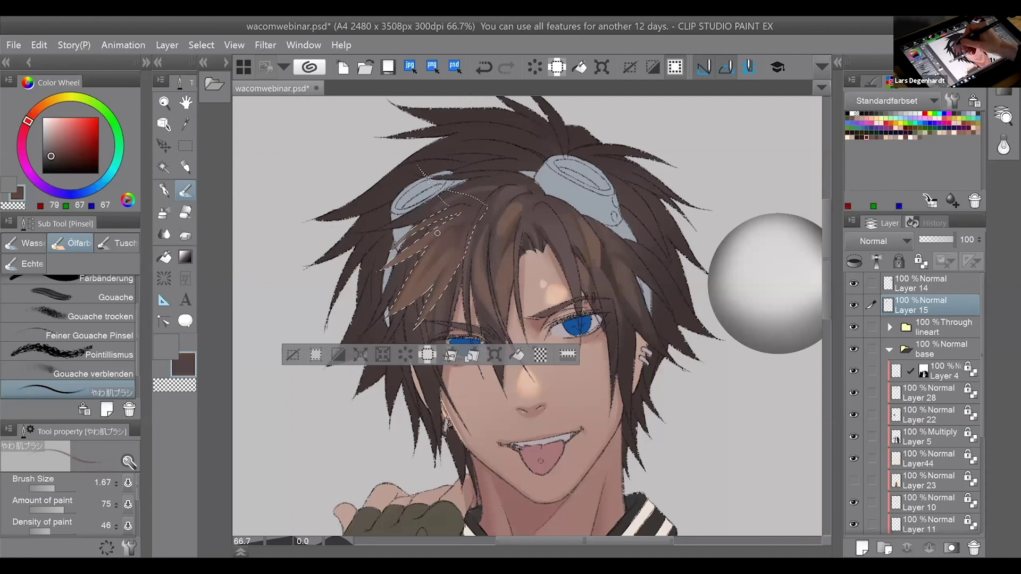
pyautogui.keyDown('alt'); pyautogui.click(404, 302); pyautogui.keyUp('alt')
pyautogui.keyDown('alt'); pyautogui.click(444, 244); pyautogui.keyUp('alt')
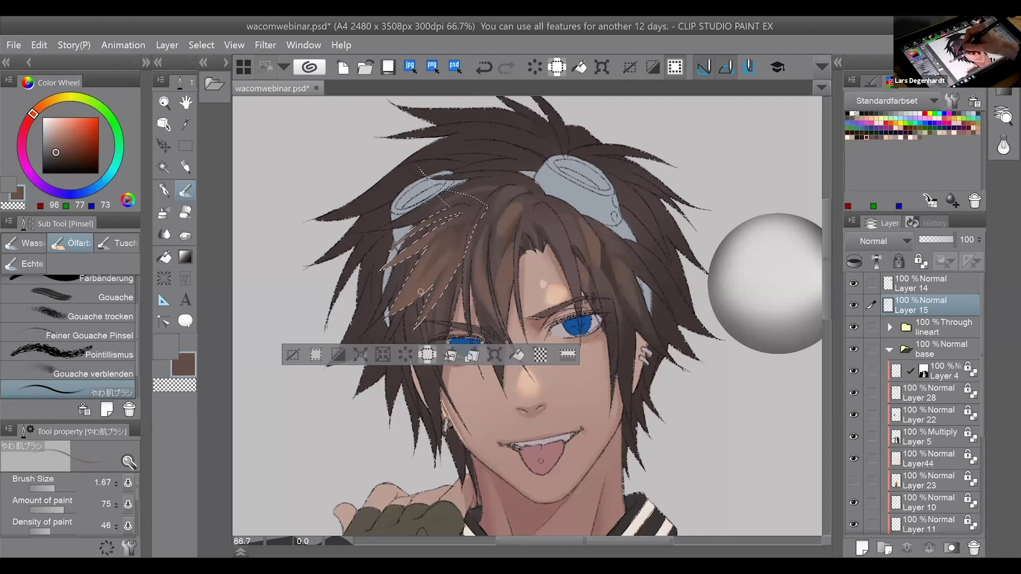
pyautogui.keyDown('alt'); pyautogui.click(432, 268); pyautogui.keyUp('alt')
pyautogui.keyDown('alt'); pyautogui.click(448, 240); pyautogui.keyUp('alt')
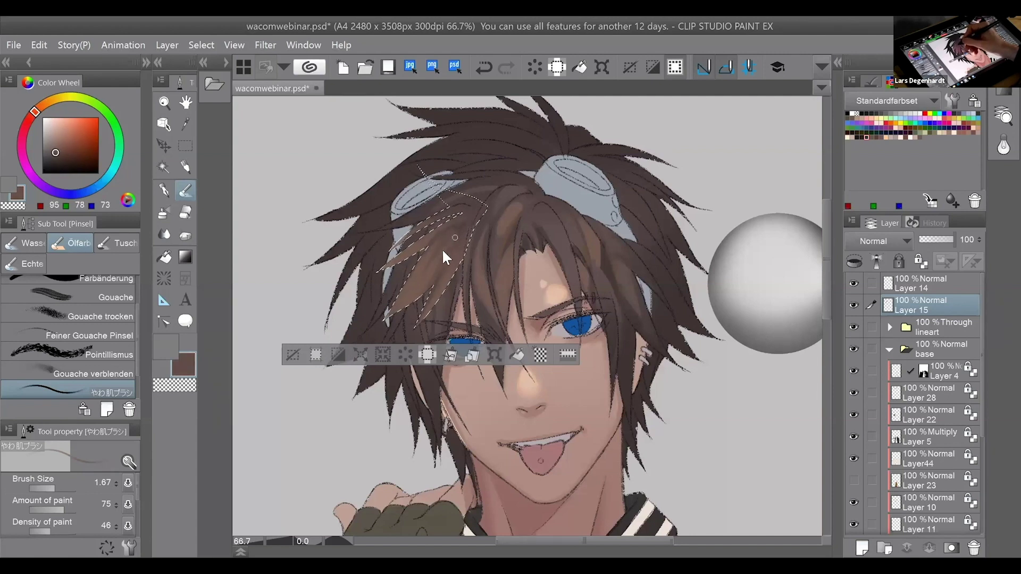
pyautogui.keyDown('alt'); pyautogui.click(444, 253); pyautogui.keyUp('alt')
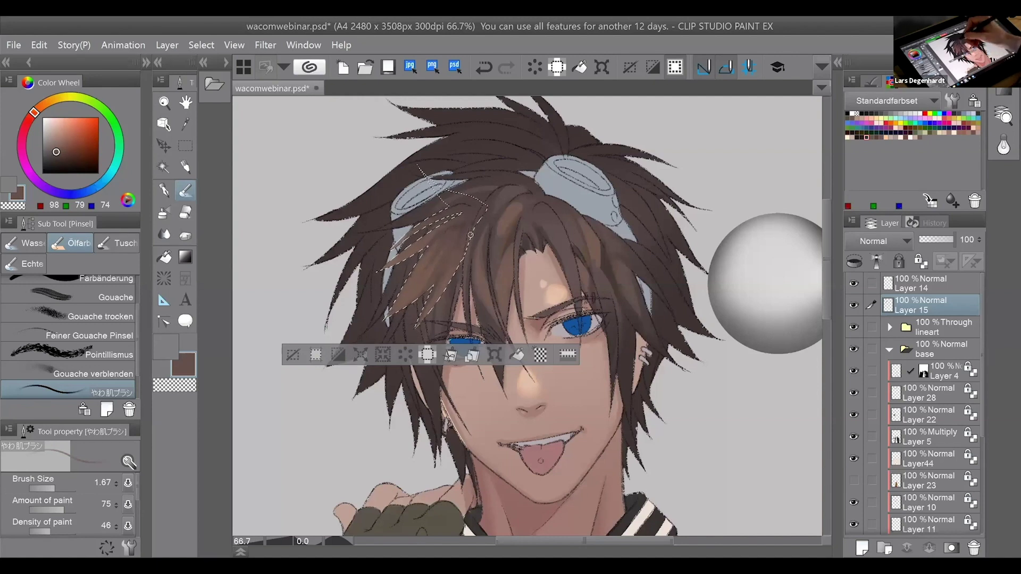
# With the Mapping Stift pen at size 5.02, draw a stroke up from the strand's lower tip in sampled RGB 81, 68, 68, undoing earlier tries.
pyautogui.press('p')
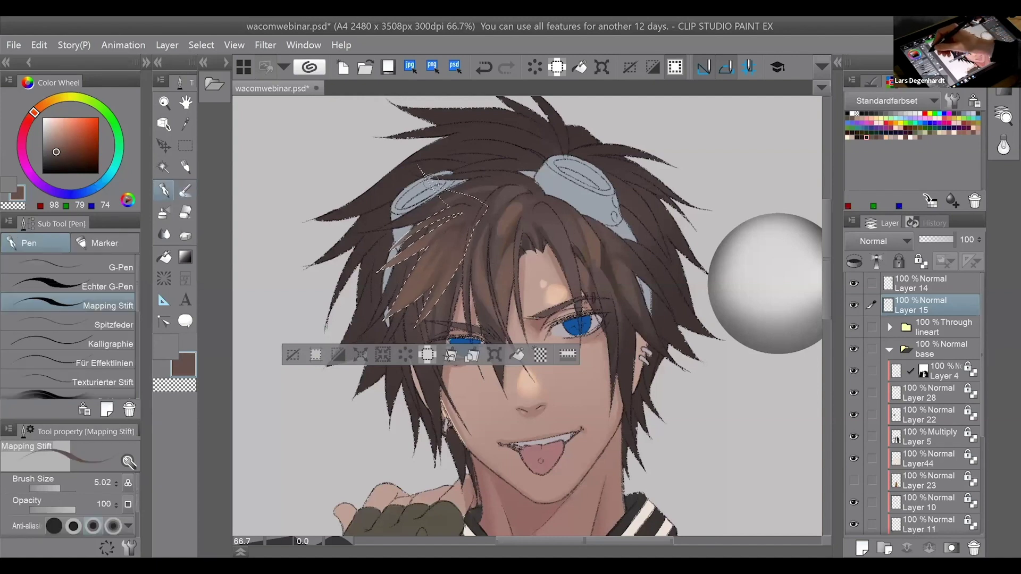
pyautogui.keyDown('alt'); pyautogui.click(425, 275); pyautogui.keyUp('alt')
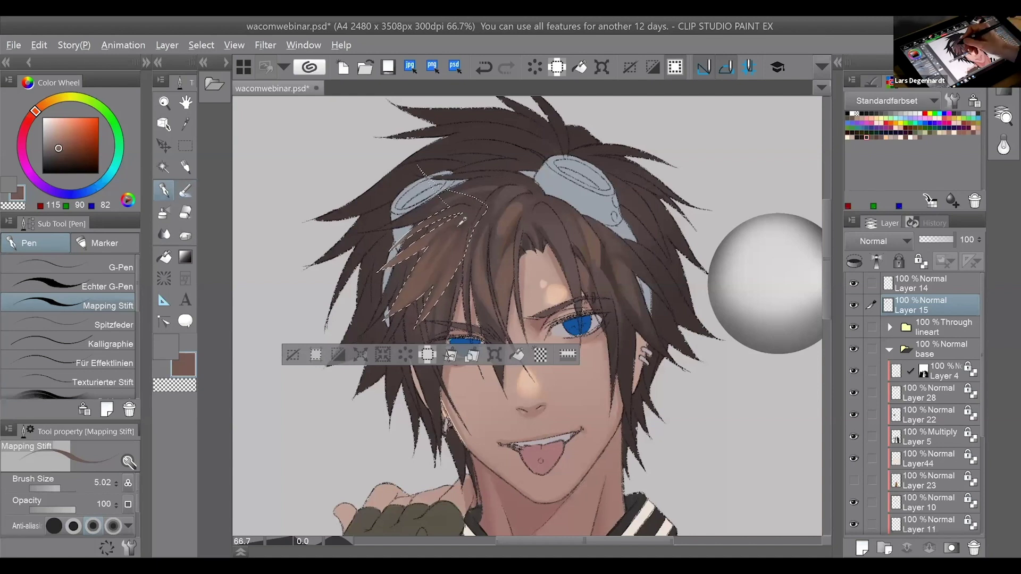
pyautogui.keyDown('alt'); pyautogui.click(474, 219); pyautogui.keyUp('alt')
pyautogui.keyDown('alt'); pyautogui.click(459, 264); pyautogui.keyUp('alt')
pyautogui.moveTo(405, 292)
pyautogui.mouseDown()
pyautogui.moveTo(395, 297)
pyautogui.moveTo(435, 242)
pyautogui.mouseUp()
pyautogui.hotkey('ctrl', 'z')
pyautogui.hotkey('ctrl', 'z')
pyautogui.moveTo(390, 308); pyautogui.dragTo(442, 238)
pyautogui.hotkey('ctrl', 'z')
pyautogui.moveTo(390, 312); pyautogui.dragTo(431, 248)
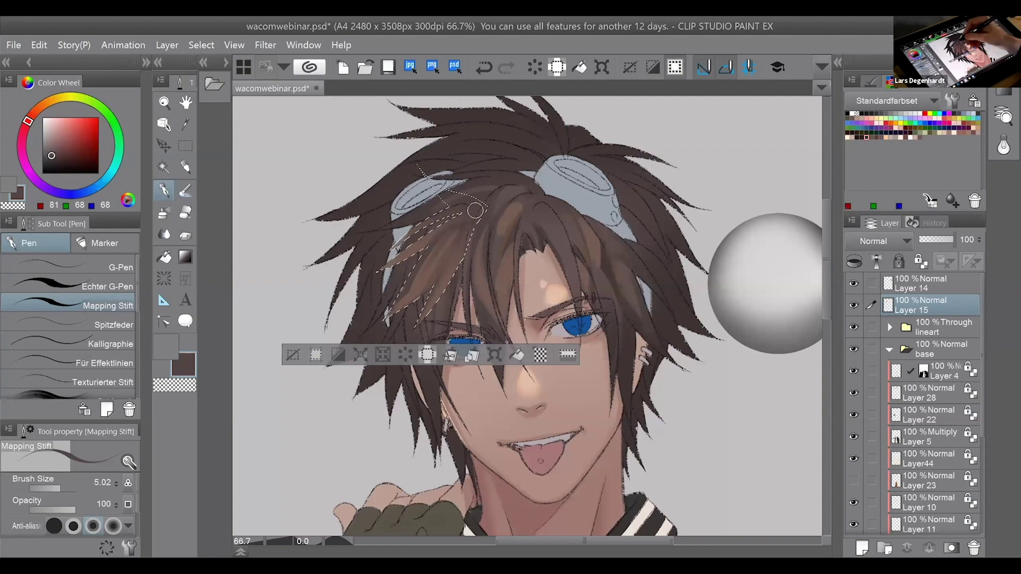
# Undo the last pen stroke and draw one through the strand's middle toward its root in sampled brown RGB 115, 90, 82.
pyautogui.keyDown('alt'); pyautogui.click(436, 260); pyautogui.keyUp('alt')
pyautogui.hotkey('ctrl', 'z')
pyautogui.moveTo(410, 281); pyautogui.dragTo(459, 226)
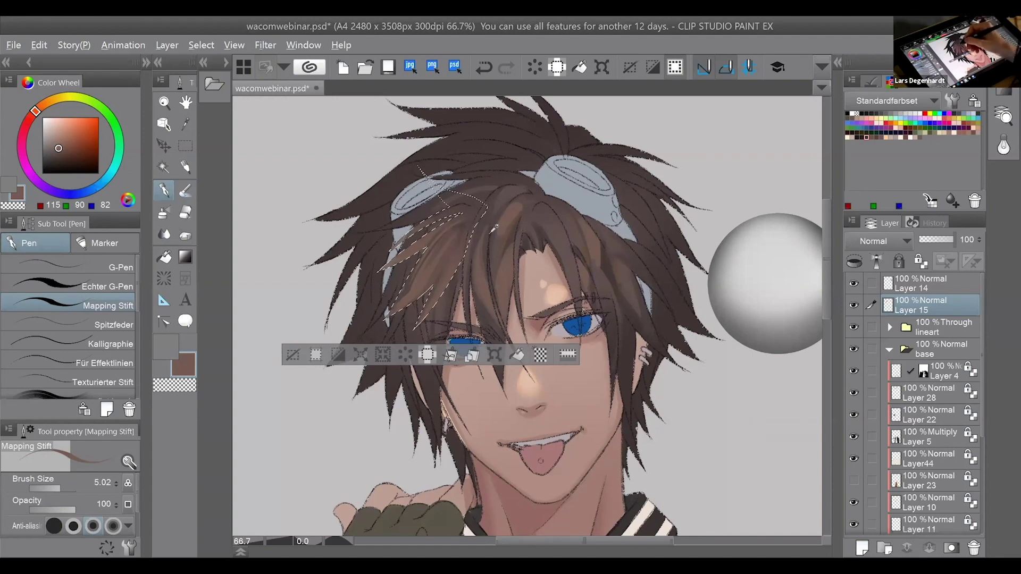
# Draw a dark pen stroke from the strand's root down to its middle in sampled RGB 65, 55, 54, undoing the unsuitable strokes.
pyautogui.keyDown('alt'); pyautogui.click(454, 223); pyautogui.keyUp('alt')
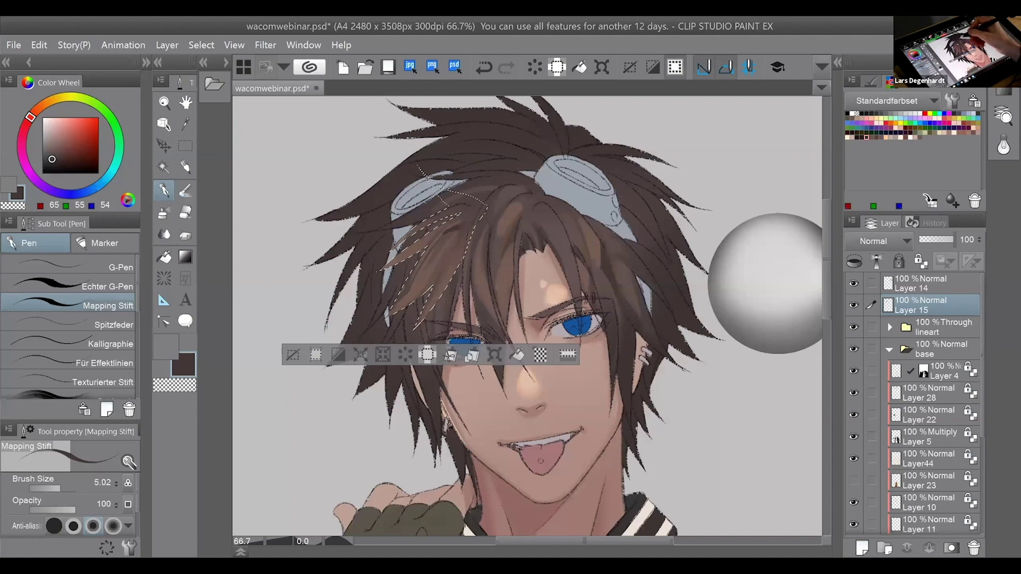
pyautogui.hotkey('ctrl', 'z')
pyautogui.moveTo(468, 226)
pyautogui.mouseDown()
pyautogui.moveTo(448, 237)
pyautogui.moveTo(473, 220)
pyautogui.moveTo(406, 256)
pyautogui.mouseUp()
pyautogui.hotkey('ctrl', 'z')
pyautogui.moveTo(466, 208); pyautogui.dragTo(431, 267)
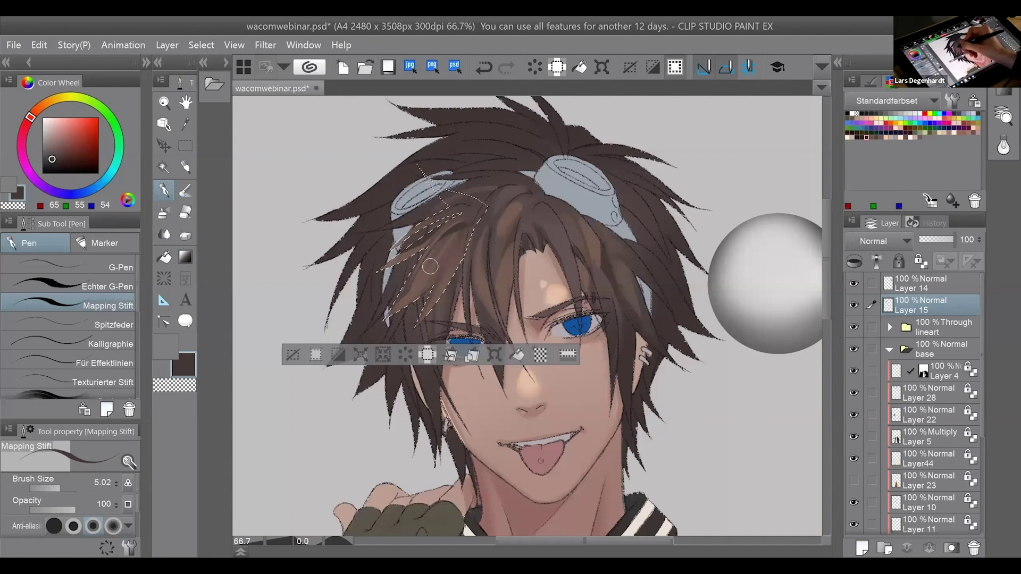
pyautogui.press('alt')
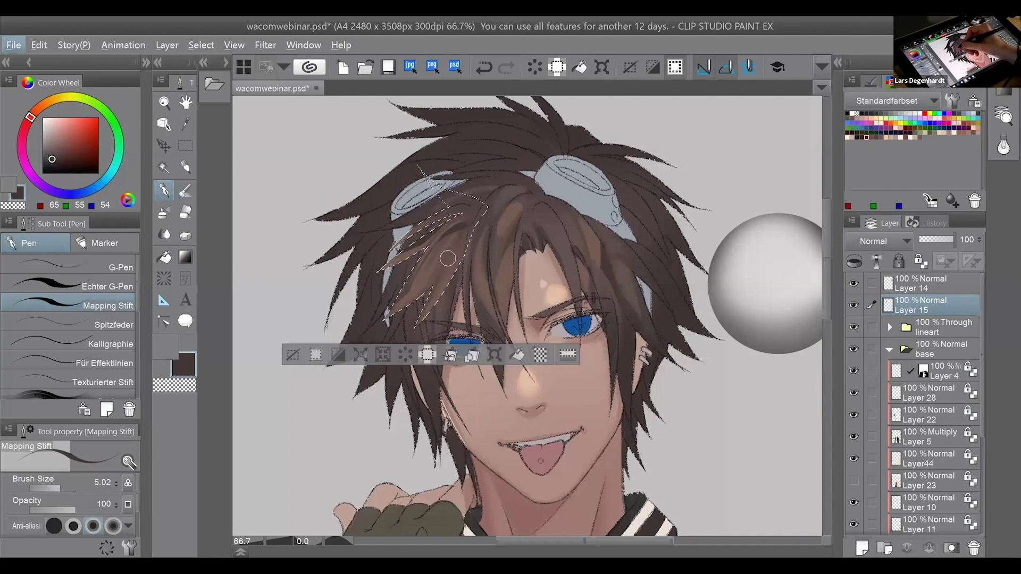
pyautogui.moveTo(438, 271); pyautogui.dragTo(449, 256)
pyautogui.hotkey('ctrl', 'z')
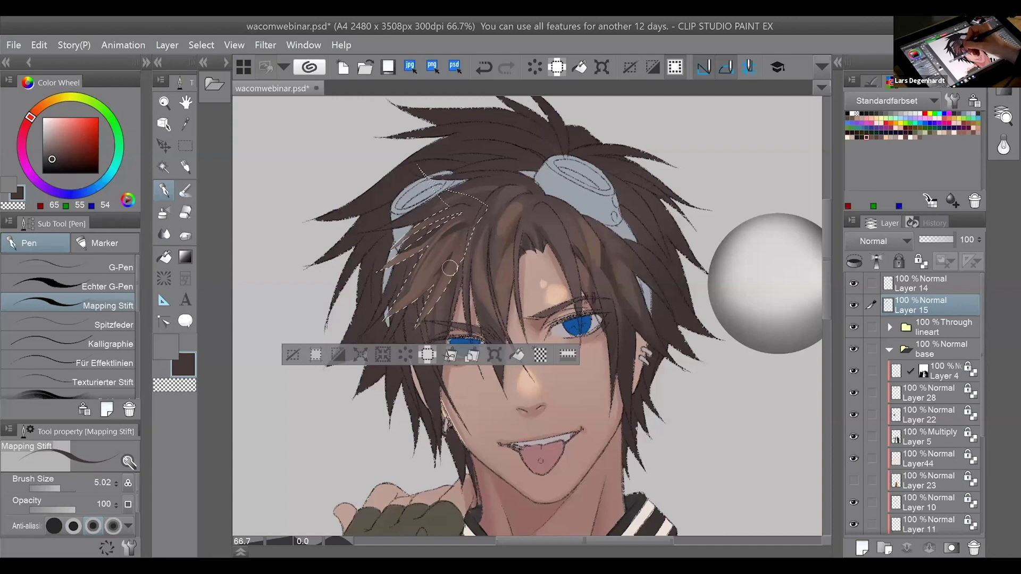
# Clear the strand selection with the Rechteck selection tool and review the painted hair at 51.5% and 66.7% zoom.
pyautogui.click(186, 144)
pyautogui.click(298, 140)
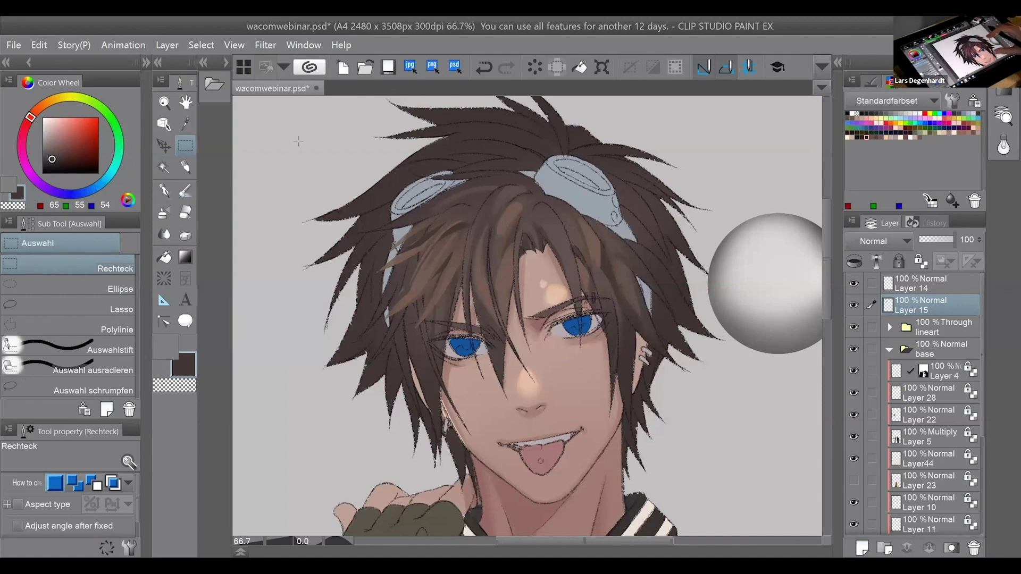
pyautogui.hotkey('ctrl', '-')
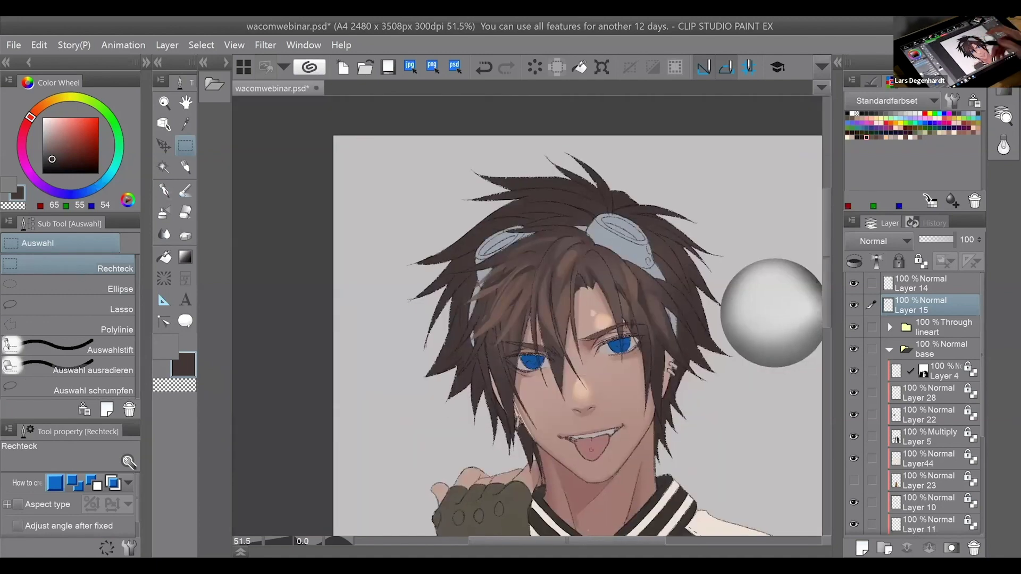
pyautogui.hotkey('ctrl', '+')
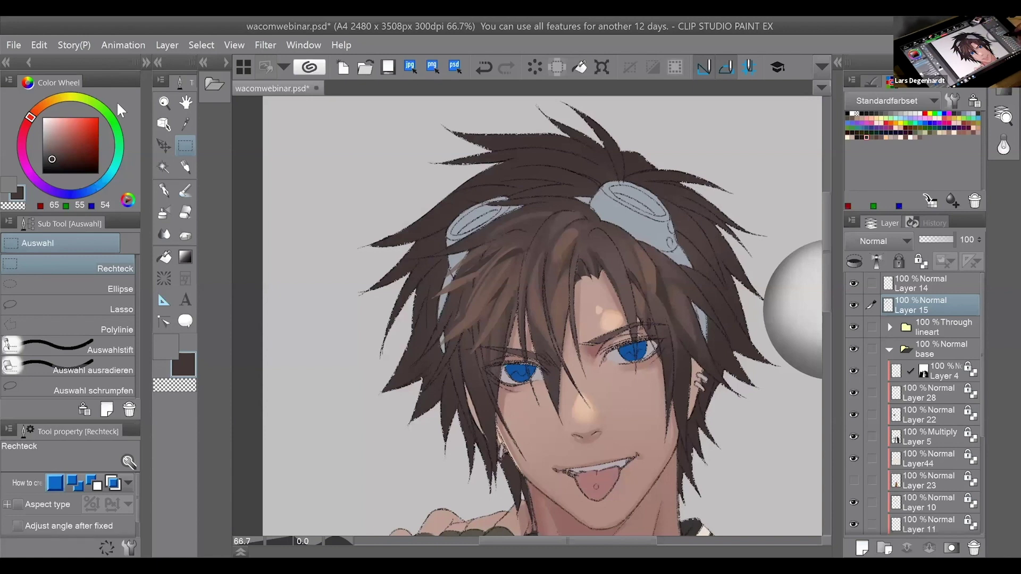
# Transform the painted strand on Layer 15, skewing its lower outer corner outward and rotating it, undoing unsuitable adjustments.
pyautogui.hotkey('ctrl', 't')
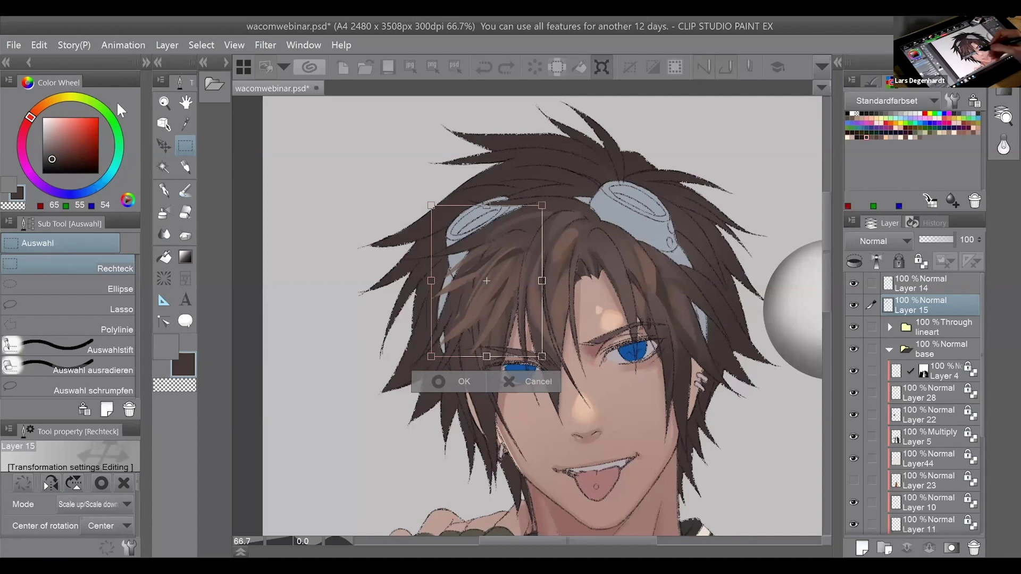
pyautogui.moveTo(431, 356); pyautogui.dragTo(411, 359)
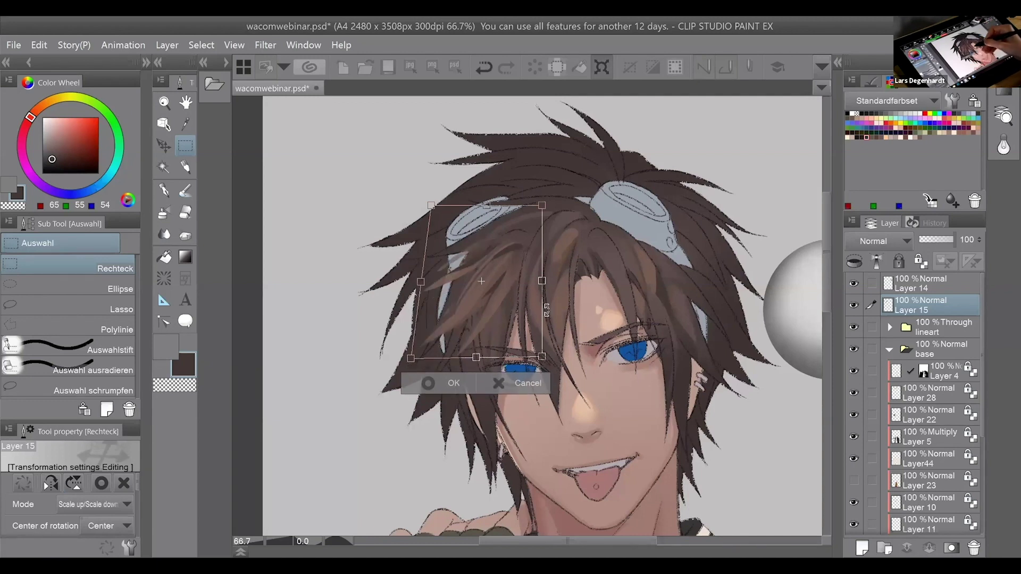
pyautogui.moveTo(542, 280); pyautogui.dragTo(562, 340)
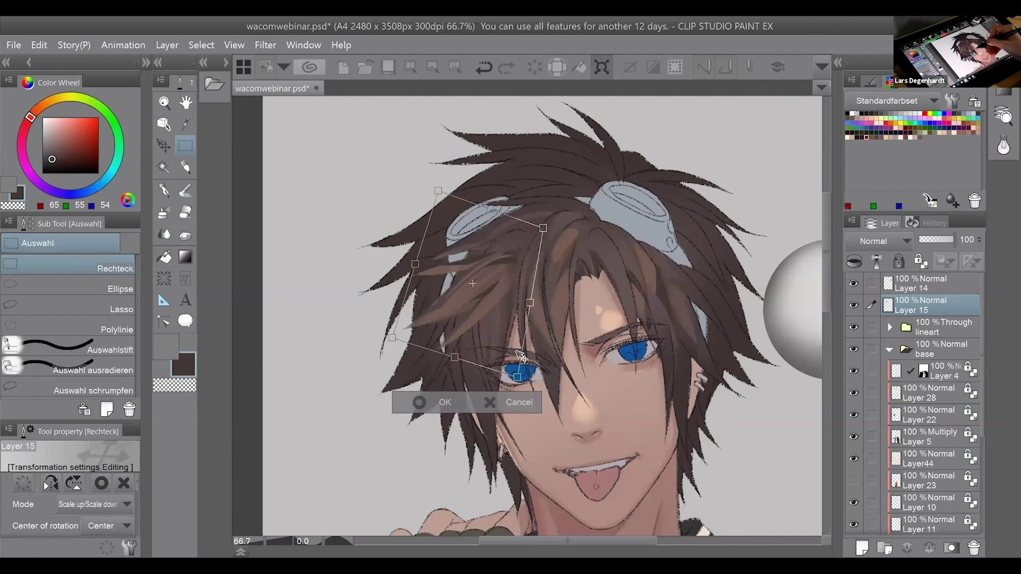
pyautogui.moveTo(495, 343); pyautogui.dragTo(501, 352)
pyautogui.moveTo(605, 314); pyautogui.dragTo(611, 228)
pyautogui.hotkey('ctrl', 'z')
pyautogui.hotkey('ctrl', 'z')
pyautogui.hotkey('ctrl', 'z')
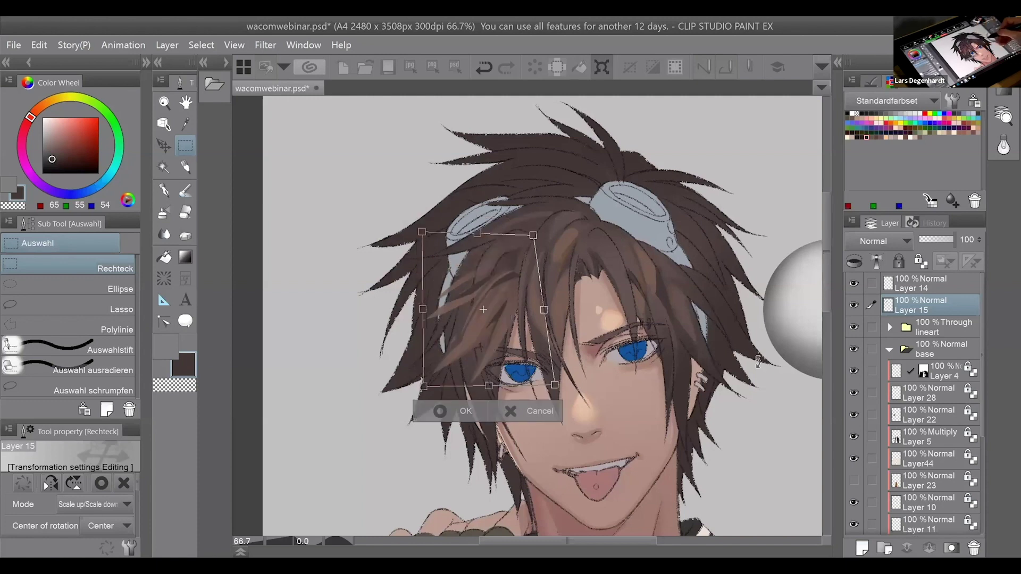
pyautogui.hotkey('ctrl', 'z')
pyautogui.hotkey('ctrl', 'z')
pyautogui.hotkey('ctrl', 'z')
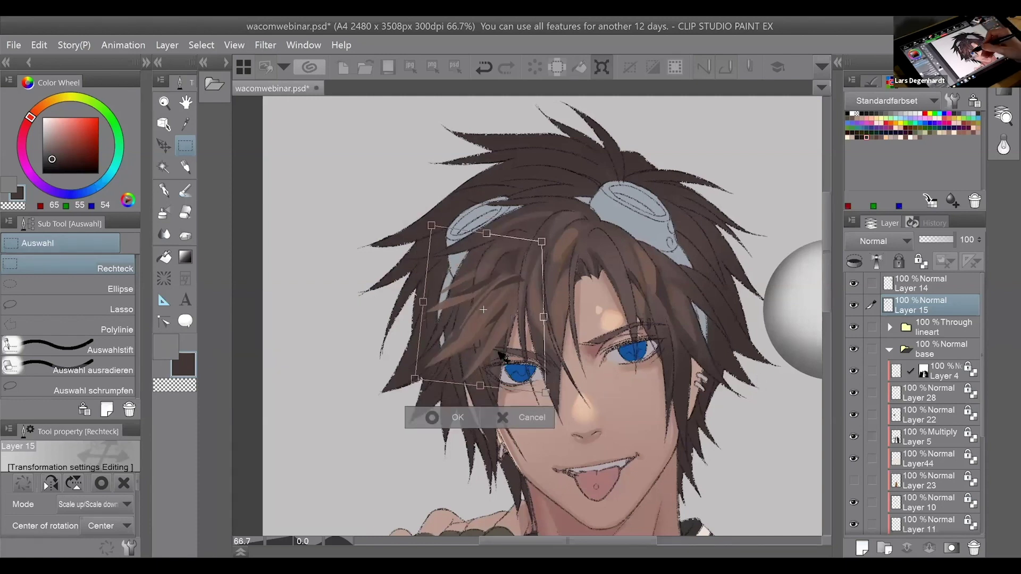
# Tilt the transformed strand a little and shift it upward toward the goggles, undoing unsuitable adjustments.
pyautogui.moveTo(632, 362); pyautogui.dragTo(627, 400)
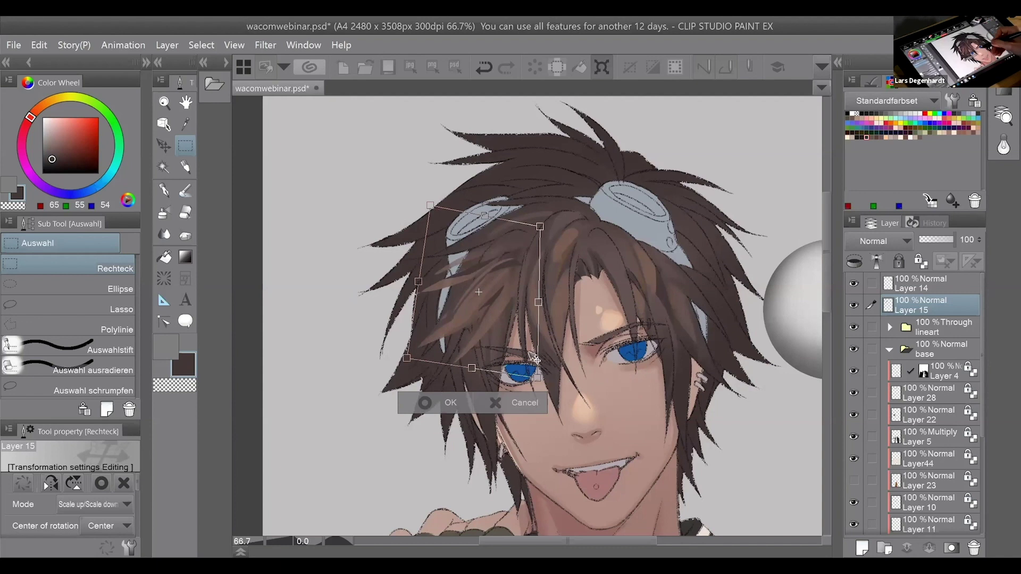
pyautogui.hotkey('ctrl', 'z')
pyautogui.hotkey('ctrl', 'z')
pyautogui.hotkey('ctrl', 'z')
pyautogui.hotkey('ctrl', 'z')
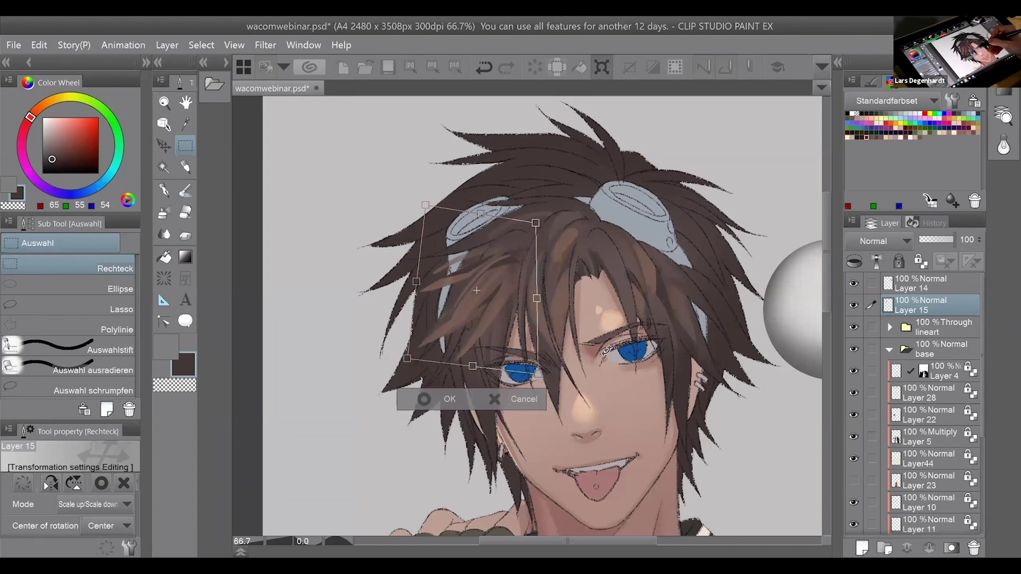
pyautogui.hotkey('ctrl', 'z')
pyautogui.hotkey('ctrl', 'z')
# Distort the strand by pulling its upper outer corner outward and its upper inner corner upward, adjust its angle and position, and apply the transformation.
pyautogui.moveTo(505, 277); pyautogui.dragTo(507, 288)
pyautogui.moveTo(427, 222); pyautogui.dragTo(398, 233)
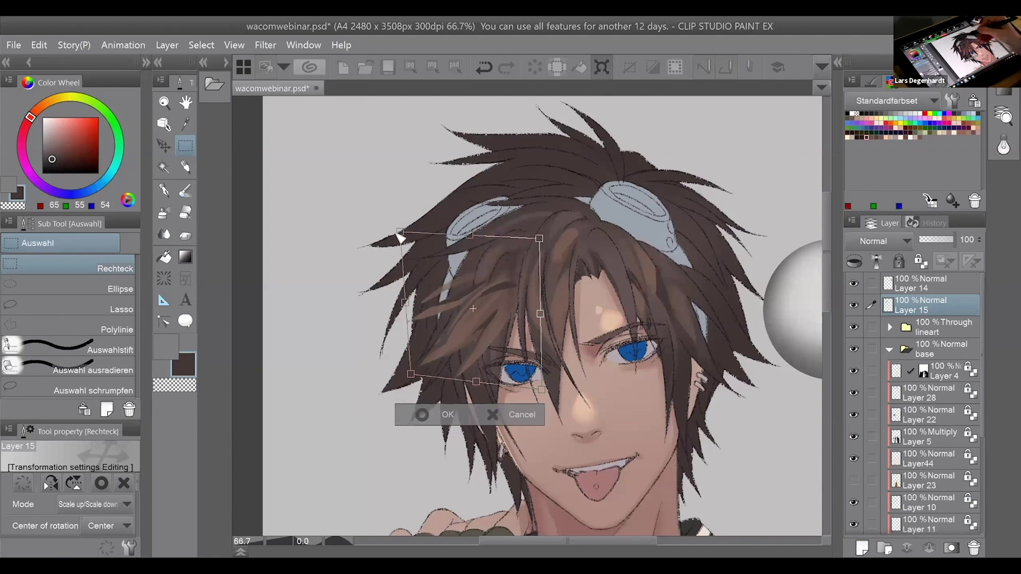
pyautogui.moveTo(539, 239); pyautogui.dragTo(541, 181)
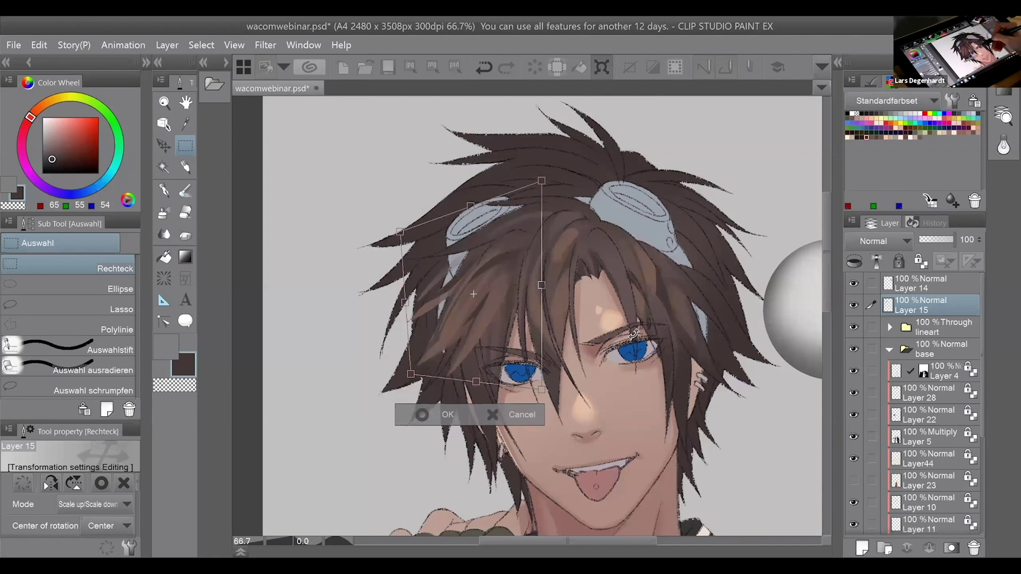
pyautogui.moveTo(525, 362); pyautogui.dragTo(535, 372)
pyautogui.moveTo(638, 373); pyautogui.dragTo(643, 361)
pyautogui.moveTo(526, 338); pyautogui.dragTo(524, 347)
pyautogui.hotkey('ctrl', 'z')
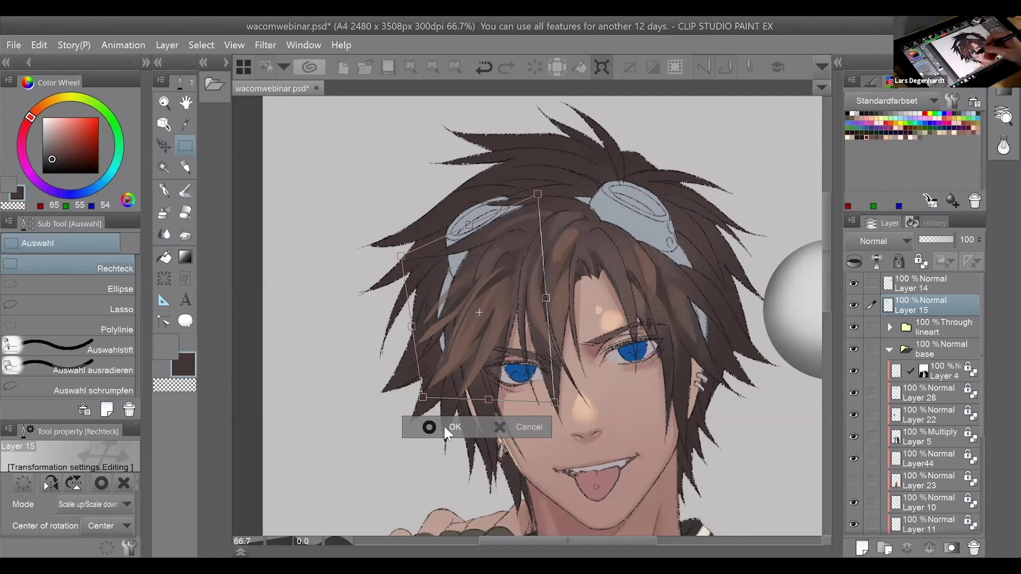
pyautogui.click(444, 428)
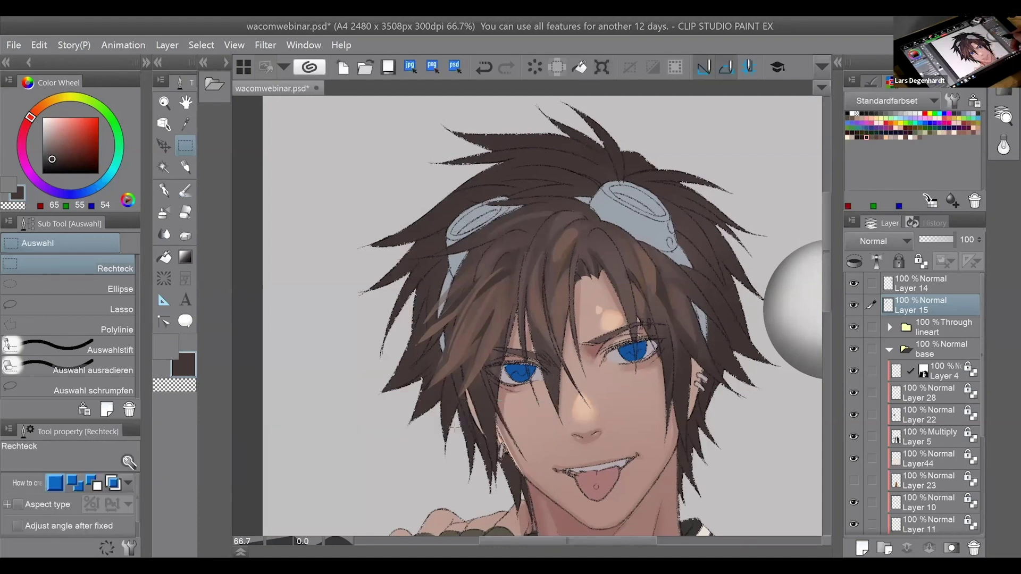
# Transform the strand once more, rotating it slightly and moving it up toward the hair root, and apply the change.
pyautogui.hotkey('ctrl', 't')
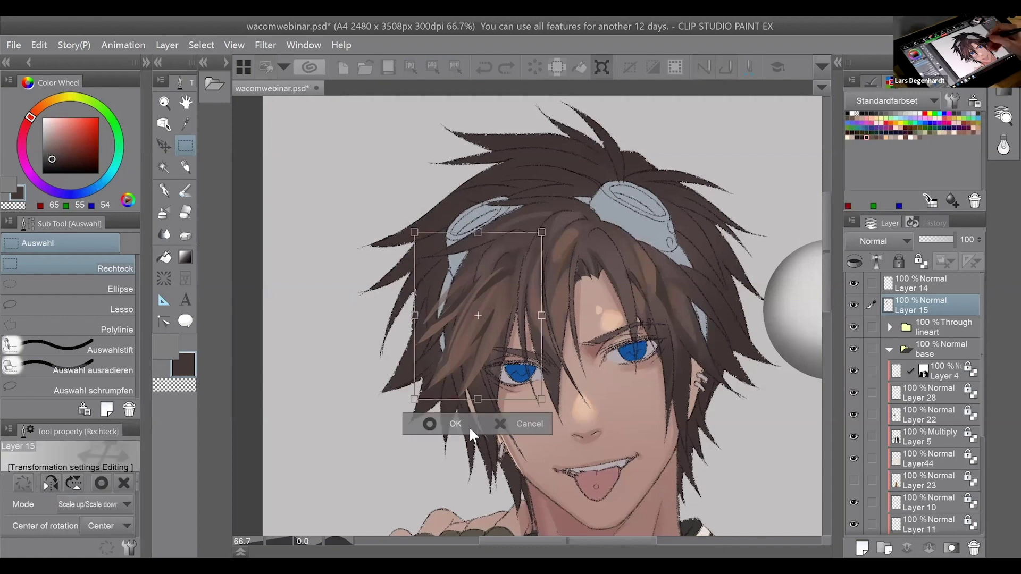
pyautogui.moveTo(545, 235)
pyautogui.mouseDown()
pyautogui.moveTo(501, 195)
pyautogui.moveTo(594, 239)
pyautogui.moveTo(588, 229)
pyautogui.moveTo(529, 225)
pyautogui.moveTo(555, 233)
pyautogui.moveTo(535, 242)
pyautogui.moveTo(564, 209)
pyautogui.moveTo(513, 261)
pyautogui.moveTo(548, 226)
pyautogui.moveTo(531, 248)
pyautogui.moveTo(541, 216)
pyautogui.moveTo(532, 217)
pyautogui.moveTo(568, 207)
pyautogui.moveTo(532, 226)
pyautogui.moveTo(522, 219)
pyautogui.moveTo(542, 226)
pyautogui.mouseUp()
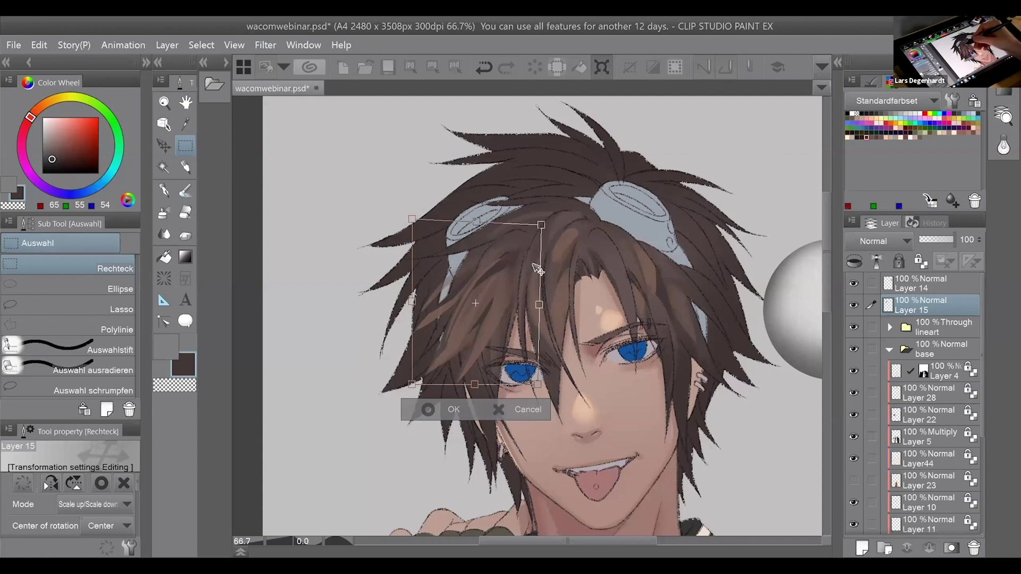
pyautogui.moveTo(530, 292); pyautogui.dragTo(532, 291)
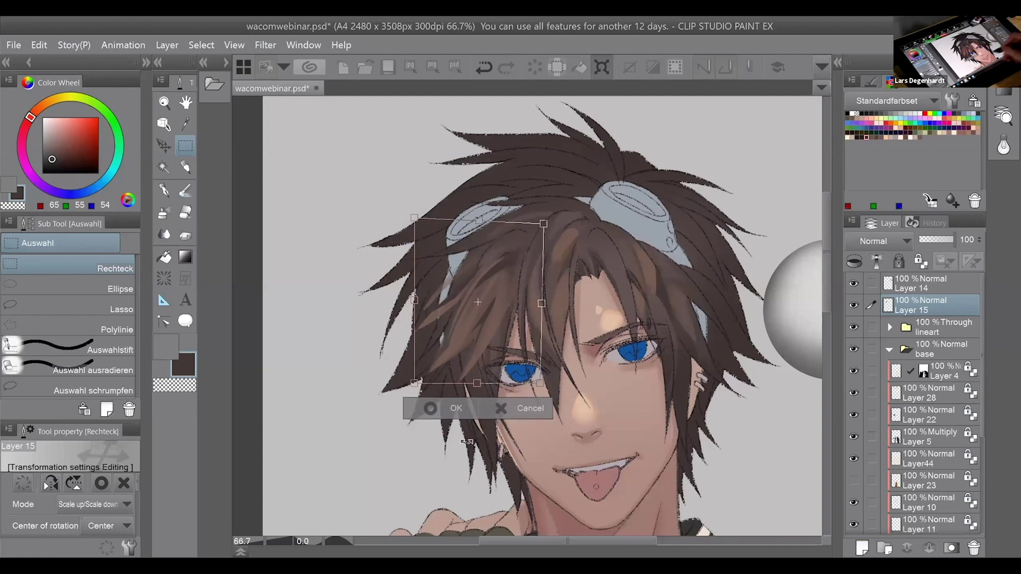
pyautogui.click(448, 409)
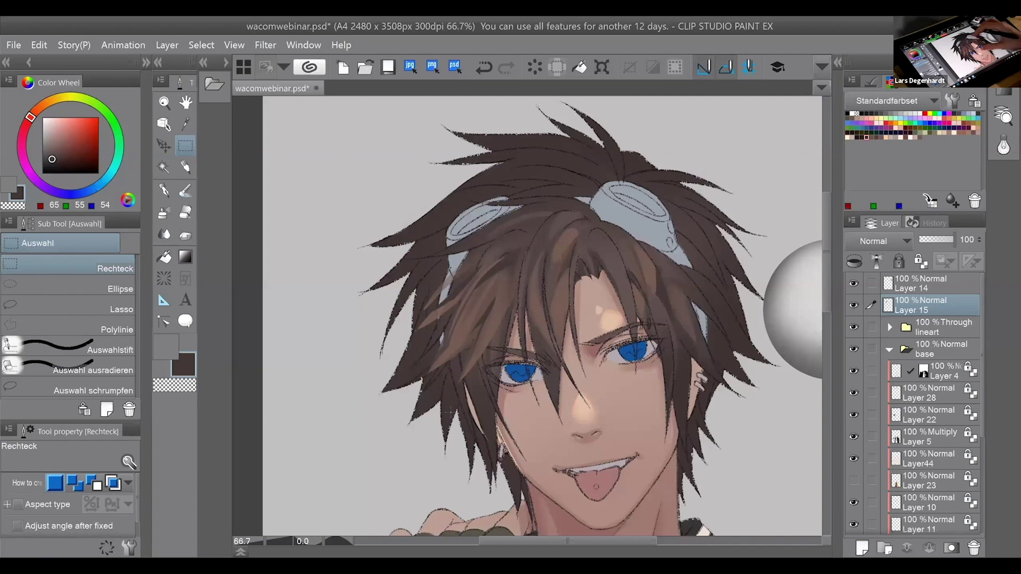
pyautogui.moveTo(450, 411); pyautogui.dragTo(427, 362)
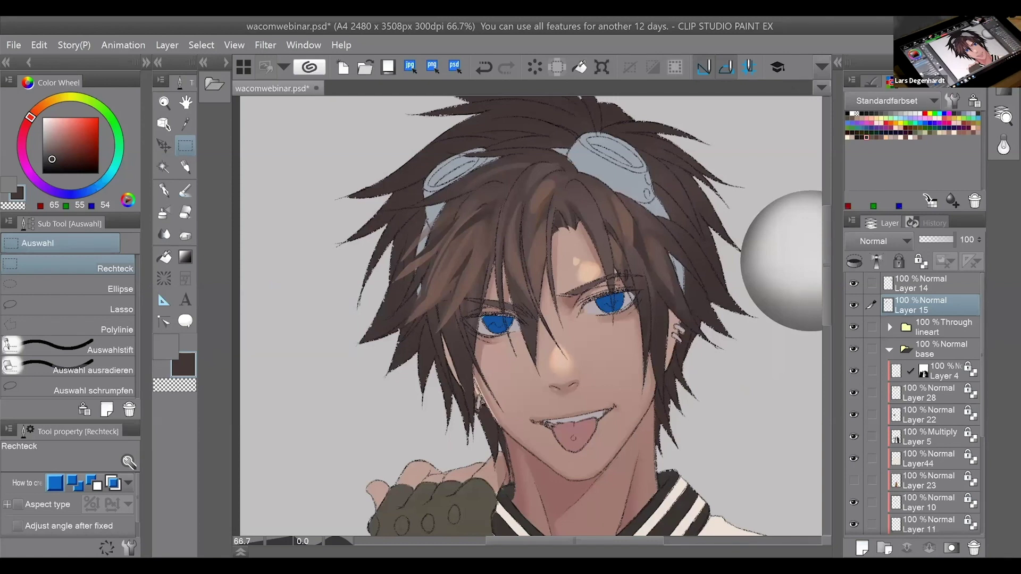
pyautogui.moveTo(532, 372); pyautogui.dragTo(488, 268)
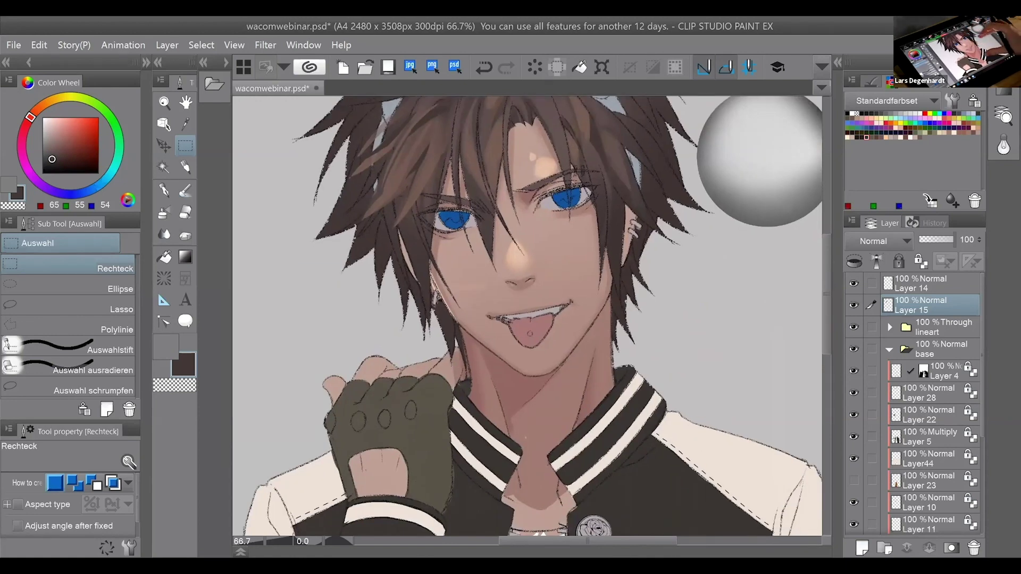
# Identify the iris colour layer in the base folder by toggling layer visibility, and make Layer 10 the active layer.
pyautogui.scroll(-3, 654, 357)
pyautogui.moveTo(654, 356); pyautogui.dragTo(656, 405)
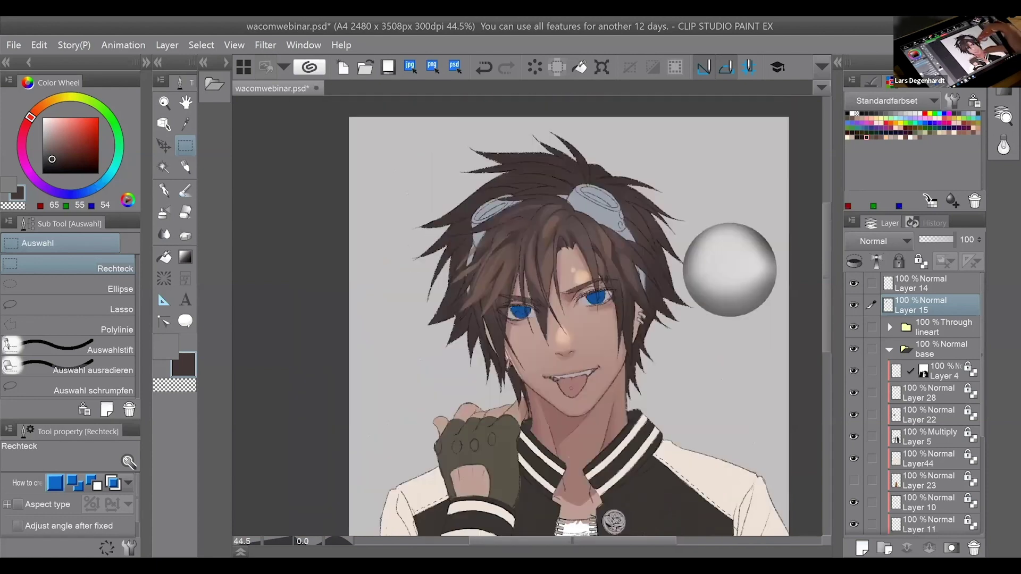
pyautogui.moveTo(984, 363); pyautogui.dragTo(981, 414)
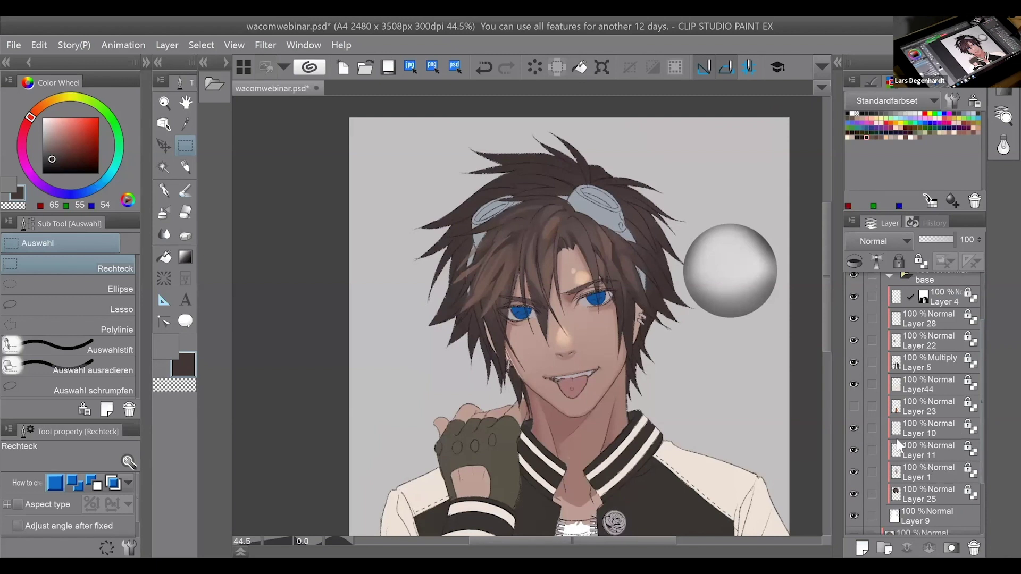
pyautogui.scroll(1, 981, 425)
pyautogui.click(854, 328)
pyautogui.click(853, 328)
pyautogui.click(853, 372)
pyautogui.click(853, 372)
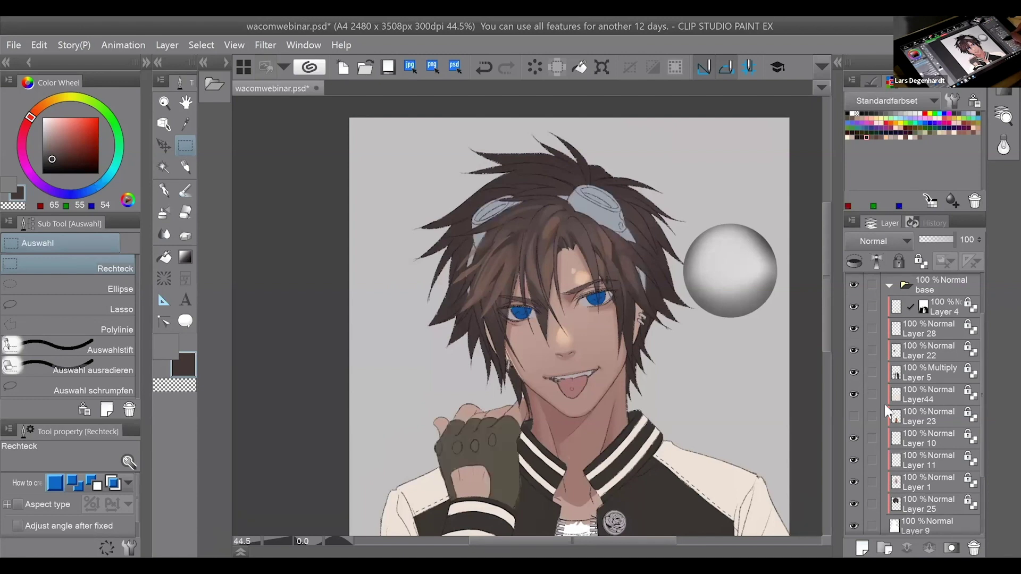
pyautogui.click(854, 438)
pyautogui.click(854, 438)
pyautogui.click(919, 440)
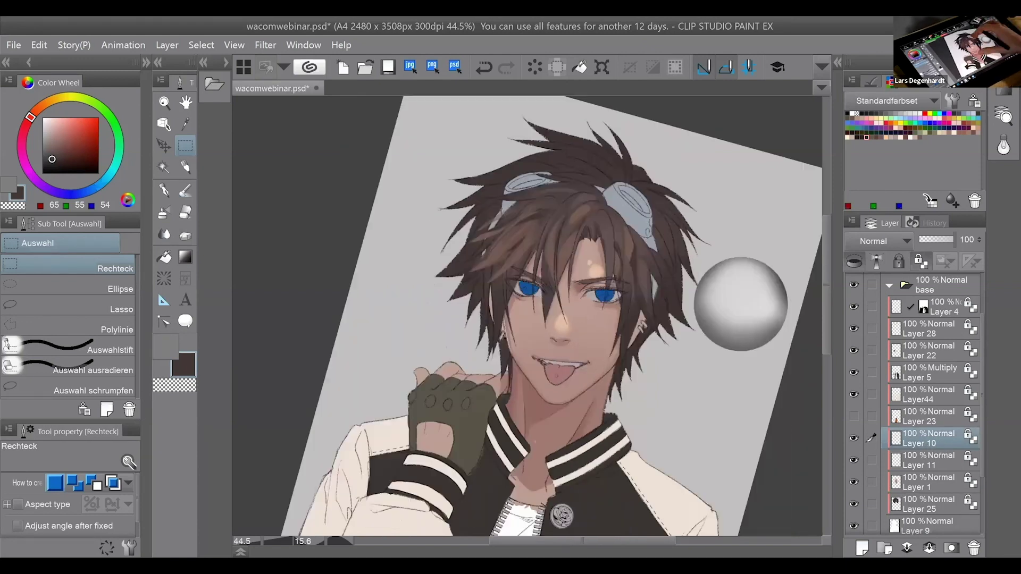
# Switch to the Mapping Stift pen and sample the blue of the character's iris.
pyautogui.scroll(3, 527, 316)
pyautogui.scroll(-1, 616, 391)
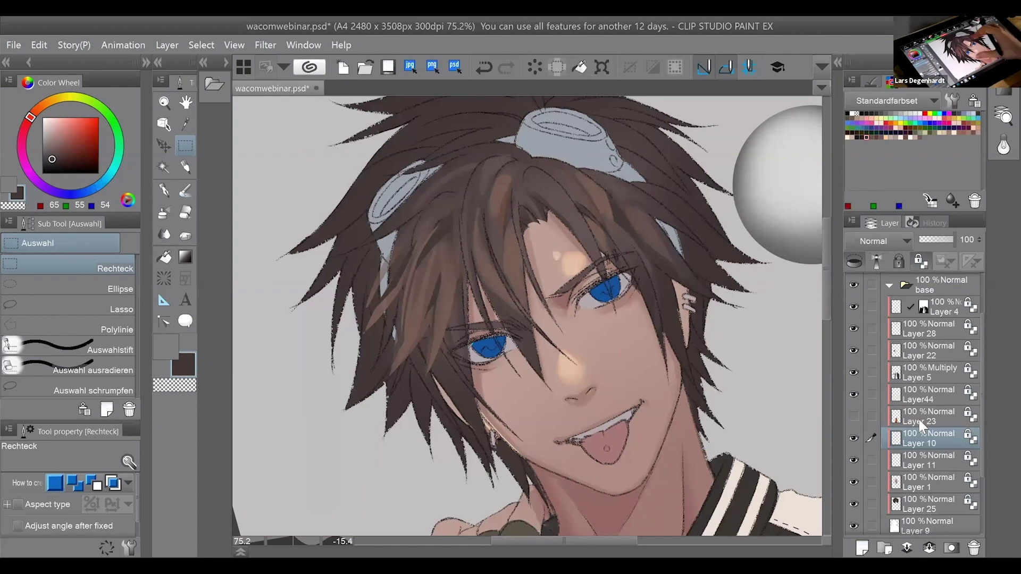
pyautogui.scroll(-1, 527, 316)
pyautogui.scroll(-1, 527, 316)
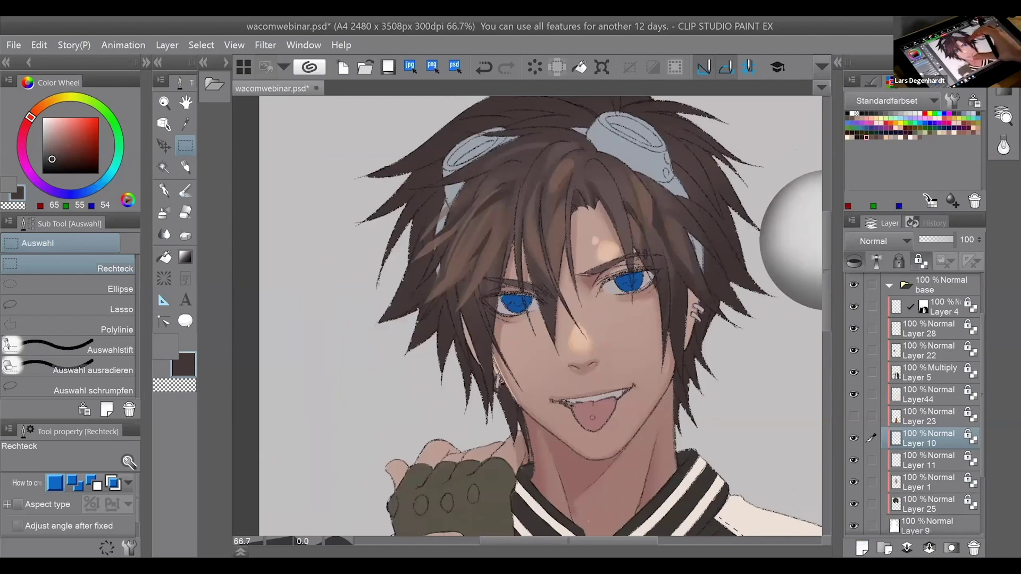
pyautogui.hscroll(3, 528, 316)
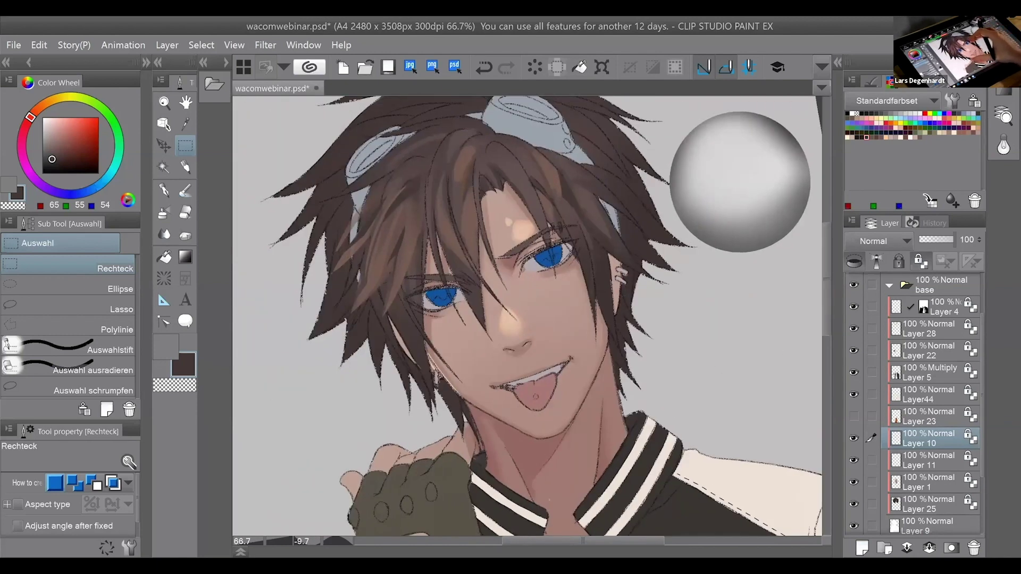
pyautogui.scroll(2, 527, 315)
pyautogui.scroll(-2, 528, 316)
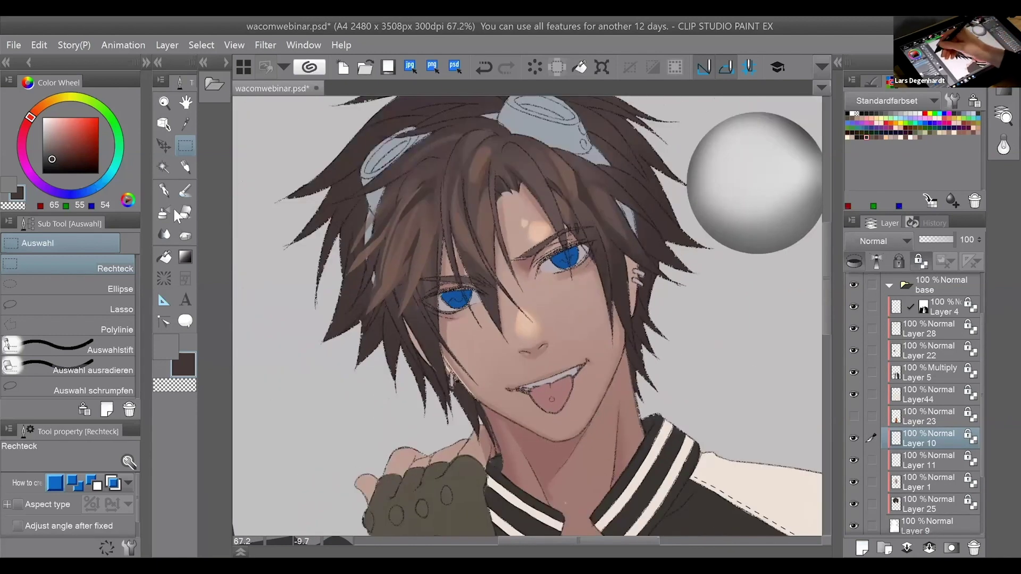
pyautogui.press('p')
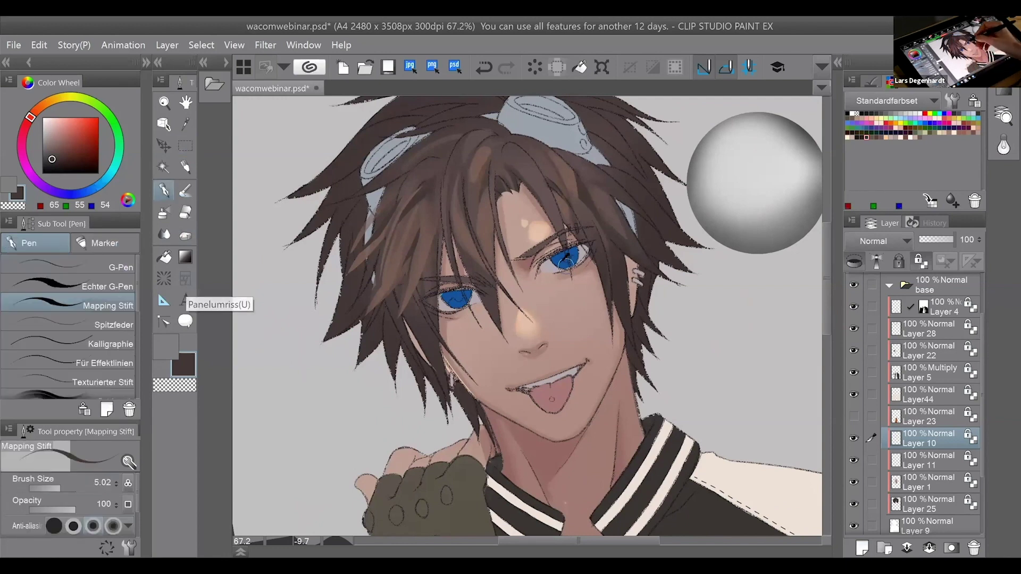
pyautogui.keyDown('alt'); pyautogui.click(568, 260); pyautogui.keyUp('alt')
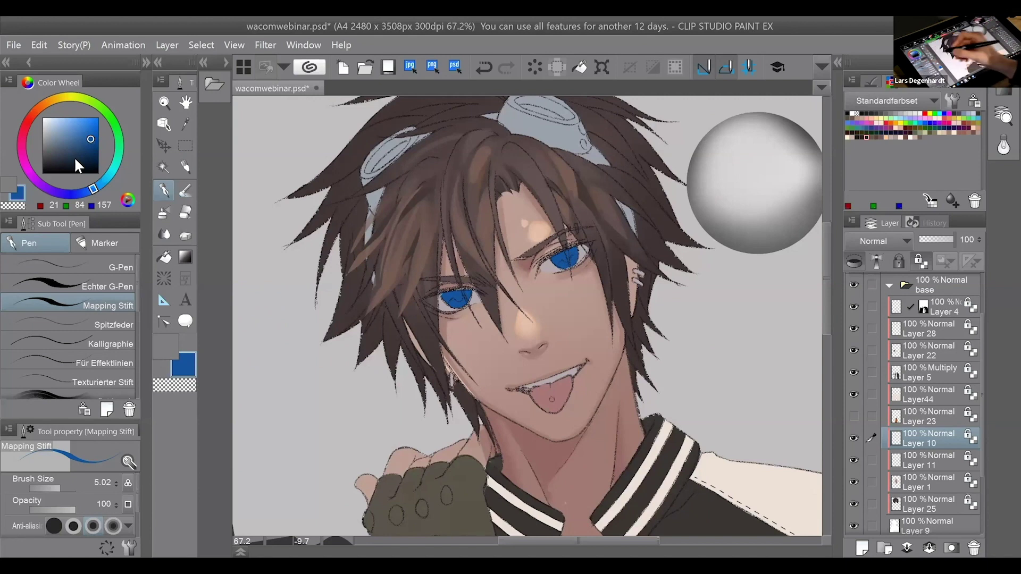
# Repaint both irises on Layer 10 in a bright, fully saturated blue, RGB 0, 118, 255.
pyautogui.scroll(2, 556, 297)
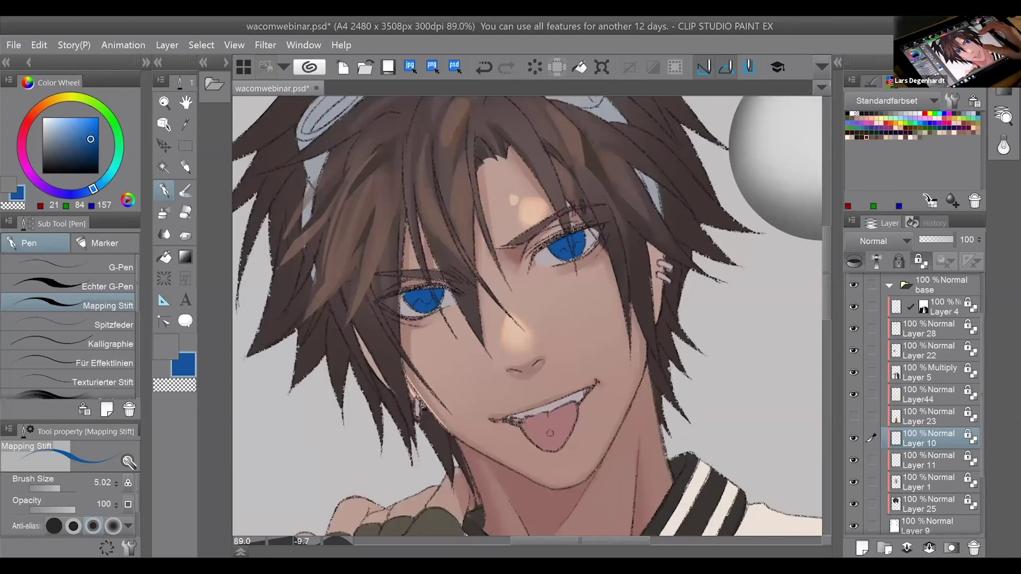
pyautogui.moveTo(558, 298); pyautogui.dragTo(536, 314)
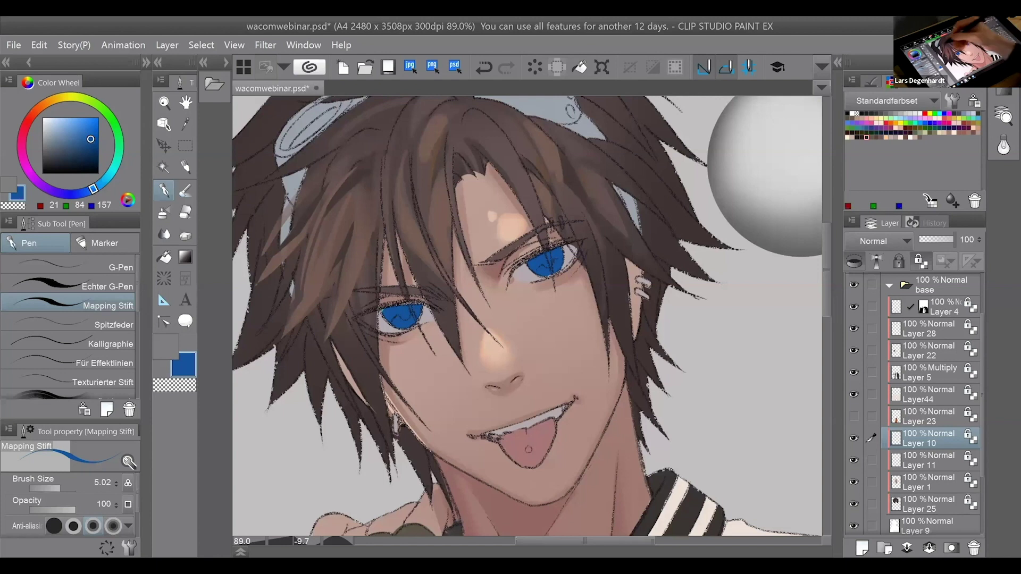
pyautogui.click(98, 118)
pyautogui.moveTo(420, 311); pyautogui.dragTo(372, 323)
pyautogui.moveTo(540, 271); pyautogui.dragTo(556, 260)
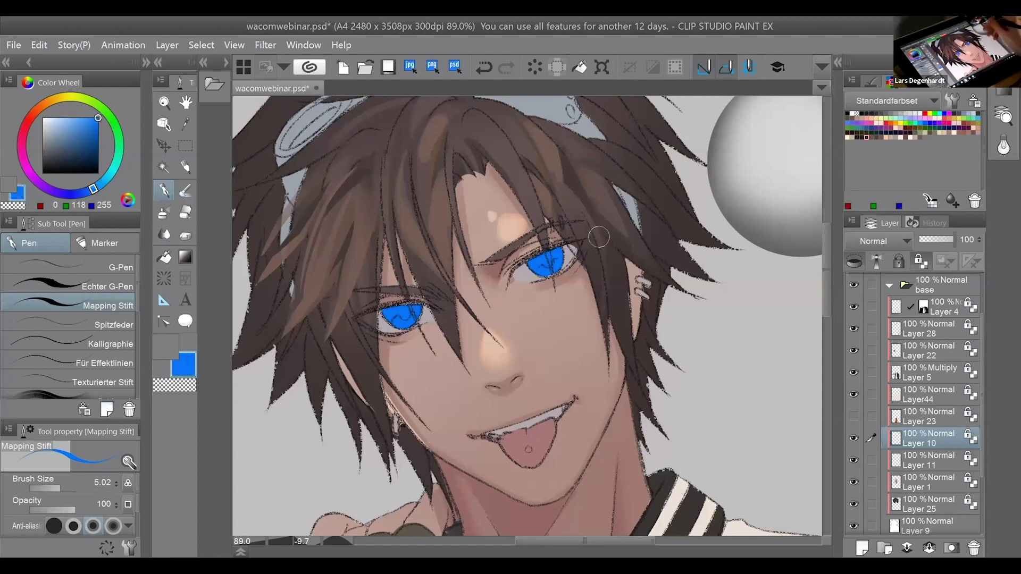
# Repaint both irises on Layer 10 in a muted grey-blue, RGB 100, 124, 152.
pyautogui.scroll(-5, 599, 237)
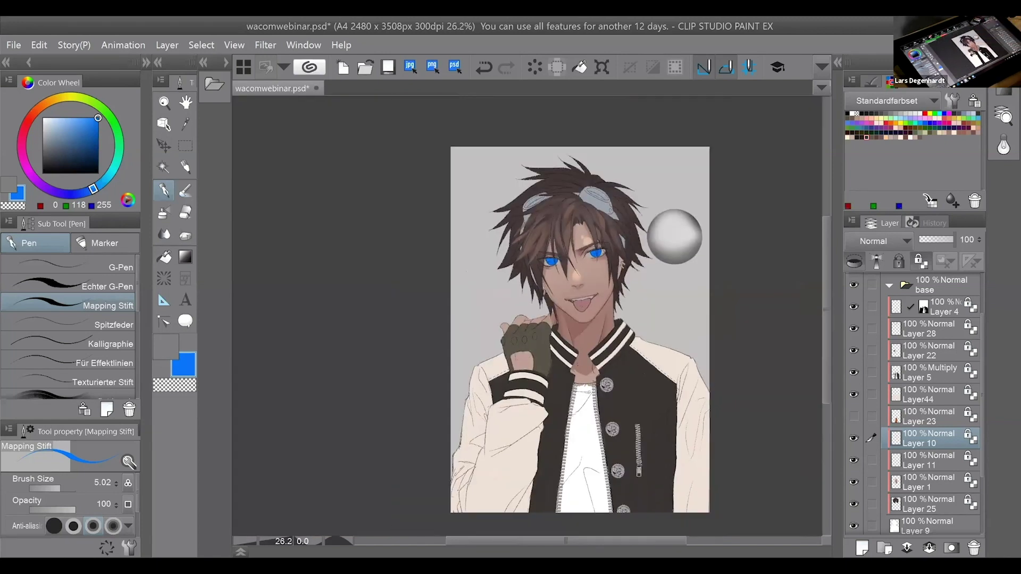
pyautogui.scroll(2, 600, 255)
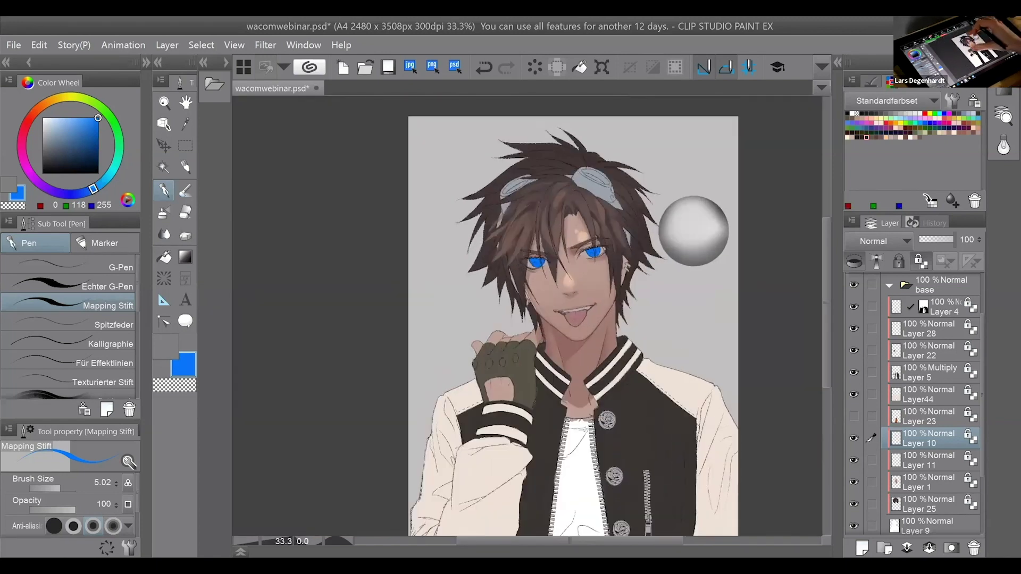
pyautogui.scroll(3, 580, 255)
pyautogui.scroll(1, 579, 255)
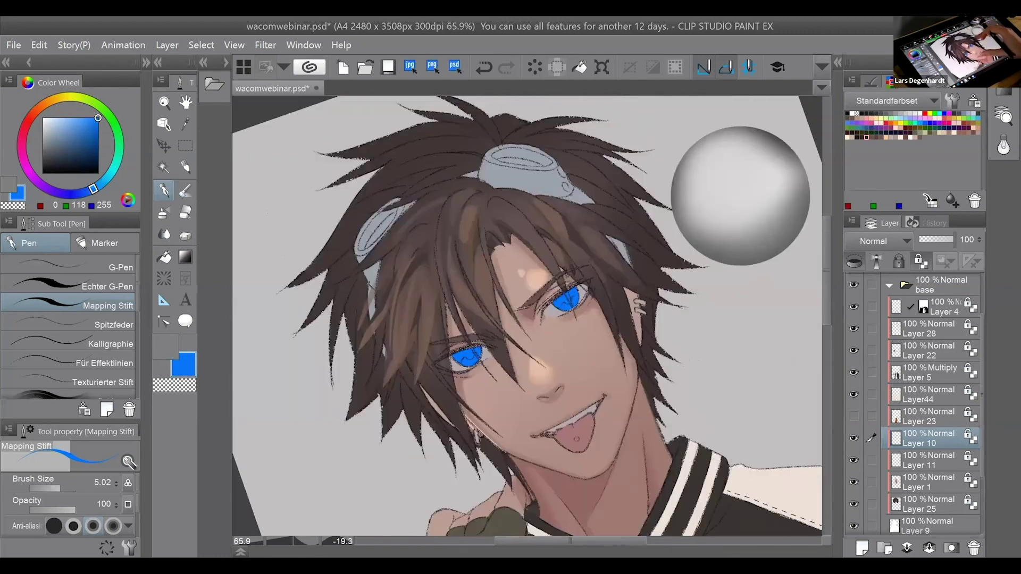
pyautogui.scroll(1, 596, 331)
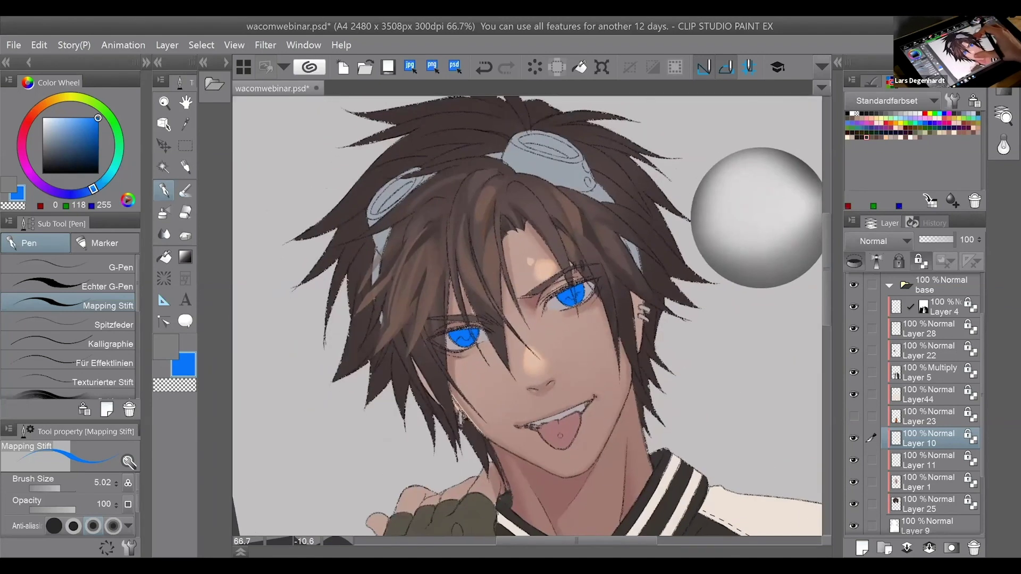
pyautogui.click(68, 136)
pyautogui.click(63, 140)
pyautogui.moveTo(460, 346); pyautogui.dragTo(460, 331)
pyautogui.moveTo(568, 292)
pyautogui.mouseDown()
pyautogui.moveTo(561, 304)
pyautogui.moveTo(578, 291)
pyautogui.mouseUp()
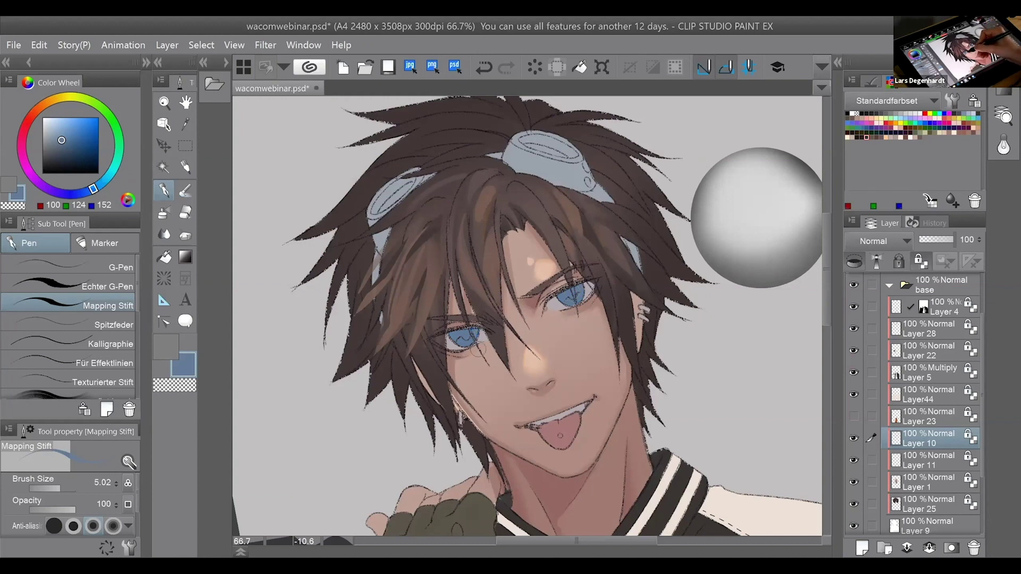
# Paint small bright cyan highlights, RGB 89, 229, 255, in the lower part of both irises.
pyautogui.scroll(3, 531, 361)
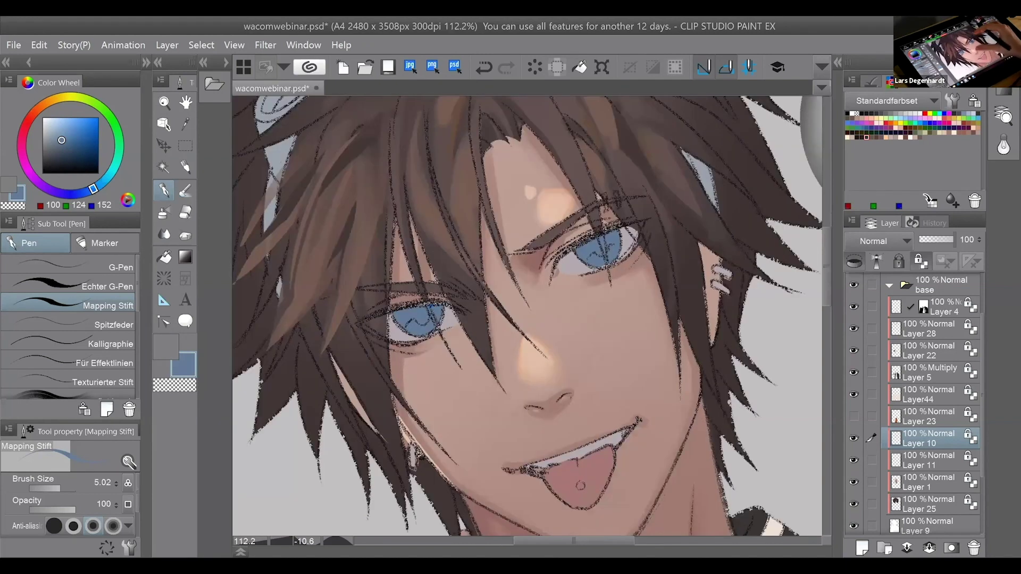
pyautogui.scroll(-1, 636, 311)
pyautogui.moveTo(111, 174); pyautogui.dragTo(115, 163)
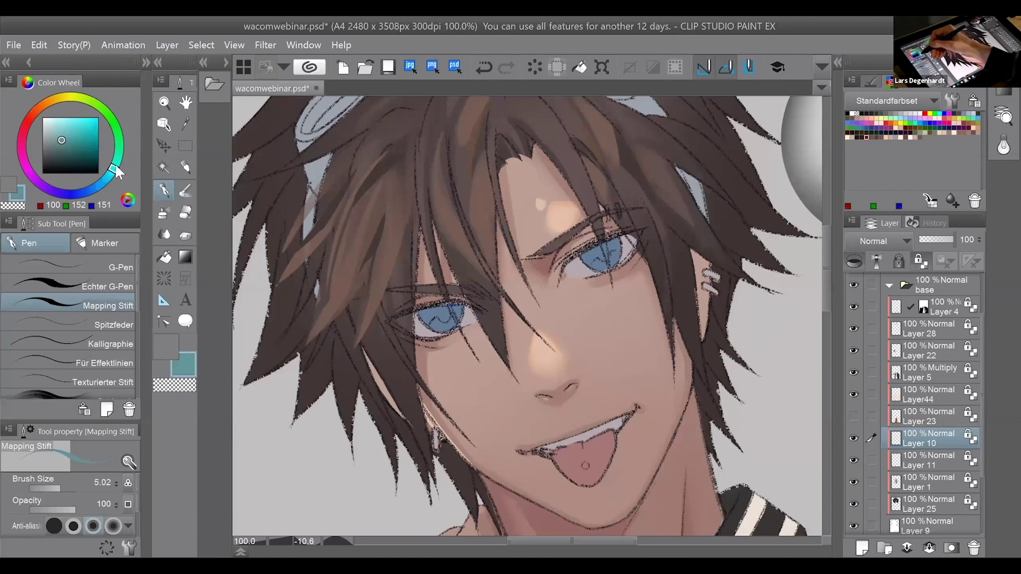
pyautogui.moveTo(80, 112); pyautogui.dragTo(79, 116)
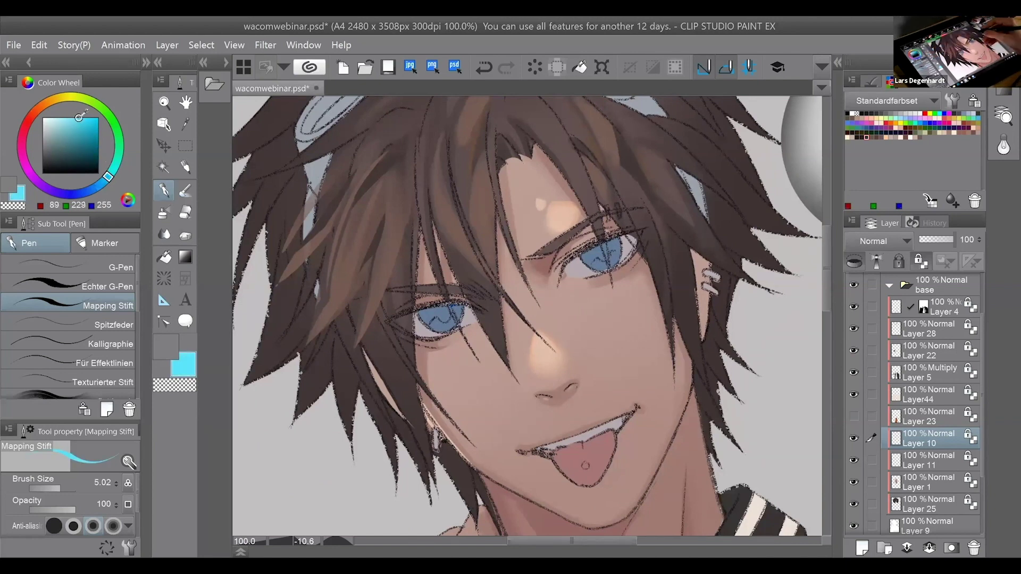
pyautogui.moveTo(440, 328); pyautogui.dragTo(450, 325)
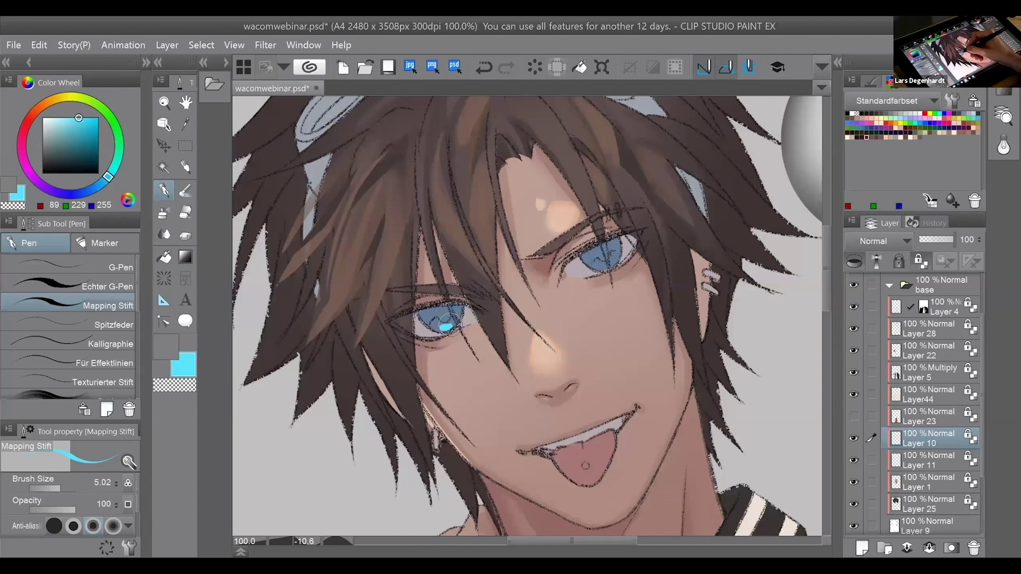
pyautogui.moveTo(605, 267); pyautogui.dragTo(603, 268)
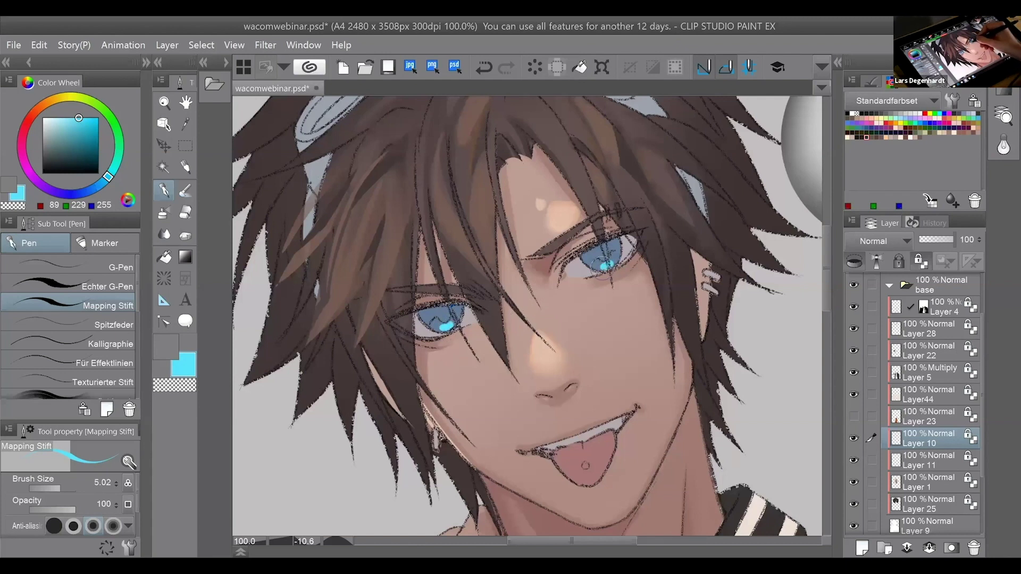
pyautogui.moveTo(437, 319); pyautogui.dragTo(444, 324)
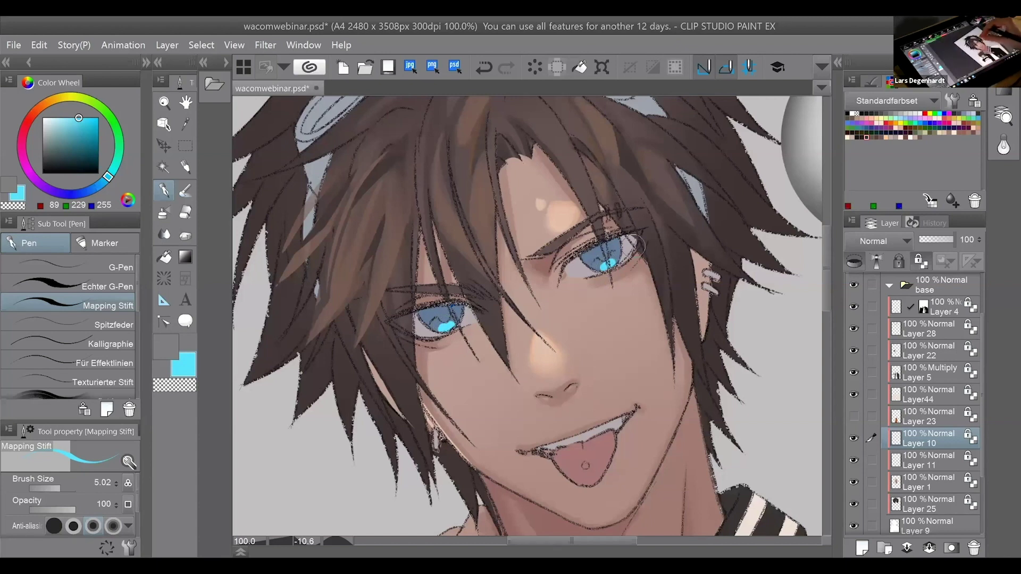
# Examine the recoloured eyes in the context of the whole illustration and close up.
pyautogui.scroll(-3, 633, 246)
pyautogui.moveTo(752, 250); pyautogui.dragTo(625, 220)
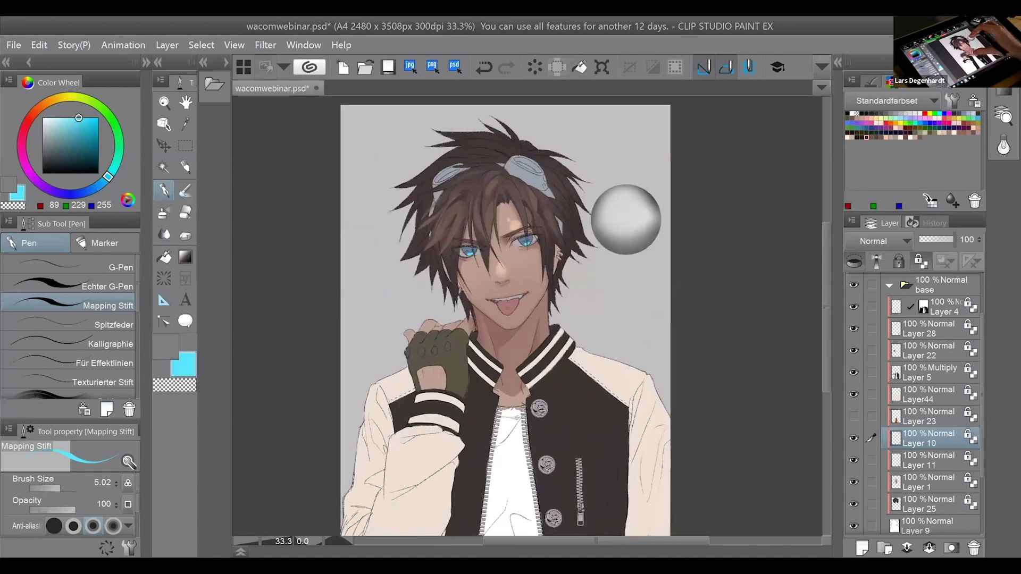
pyautogui.scroll(-1, 581, 309)
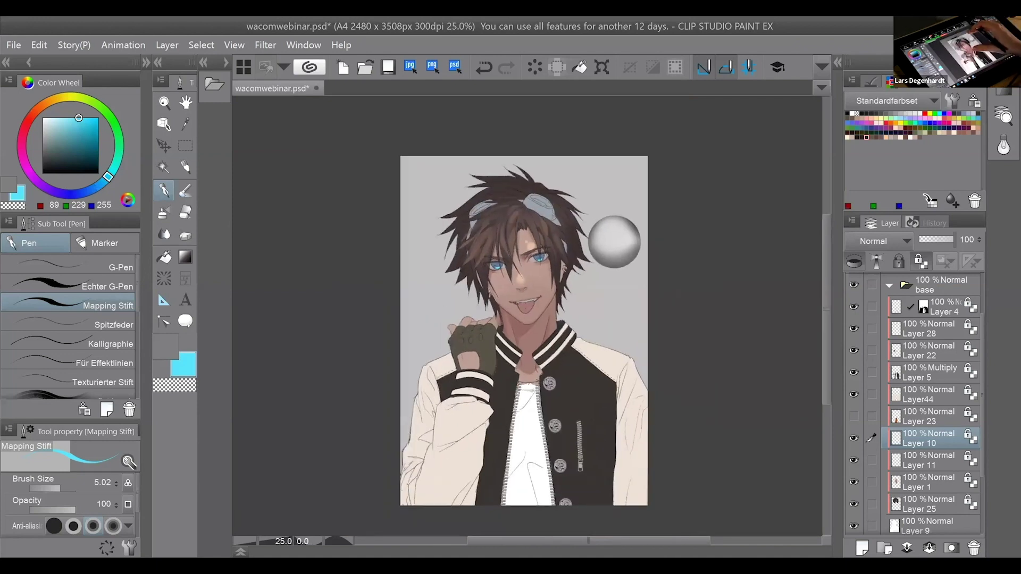
pyautogui.scroll(1, 576, 279)
pyautogui.scroll(2, 496, 270)
pyautogui.moveTo(633, 214); pyautogui.dragTo(613, 176)
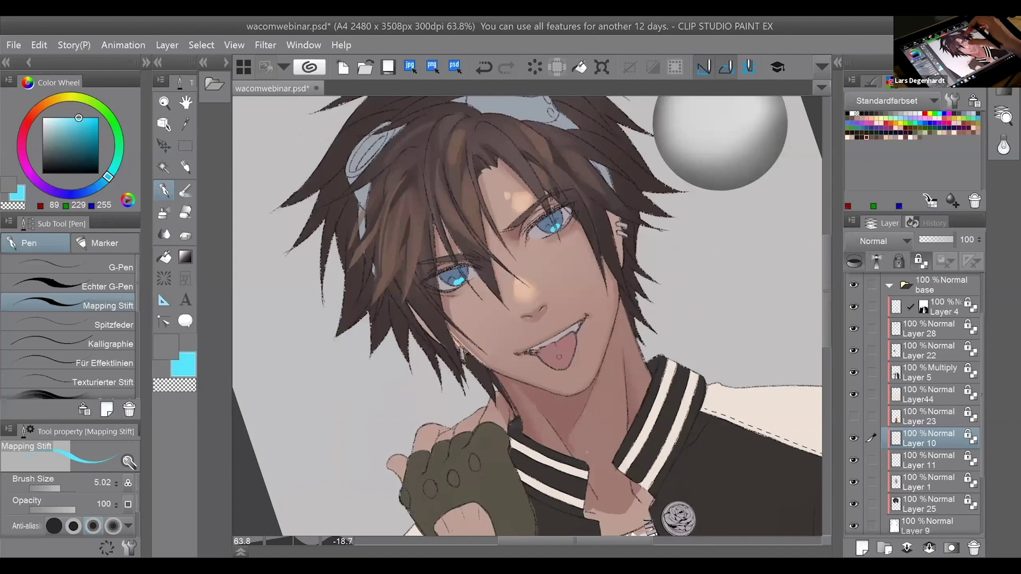
pyautogui.moveTo(532, 244); pyautogui.dragTo(537, 291)
pyautogui.scroll(2, 596, 390)
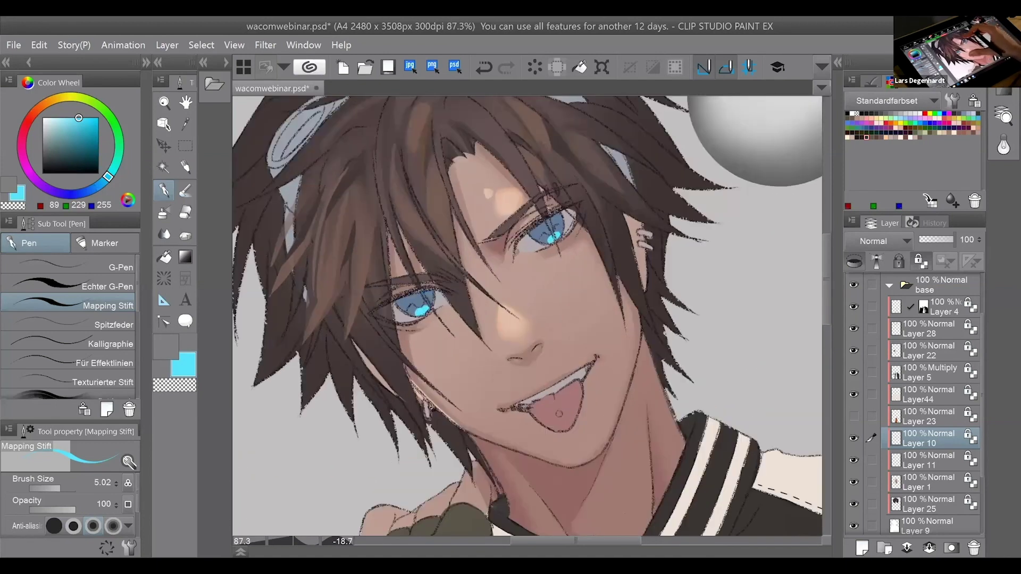
pyautogui.moveTo(553, 229); pyautogui.dragTo(569, 273)
# Sample the iris blue, shift it to a dark violet-blue, RGB 63, 69, 99, and shade the upper part of both irises.
pyautogui.keyDown('alt'); pyautogui.click(434, 343); pyautogui.keyUp('alt')
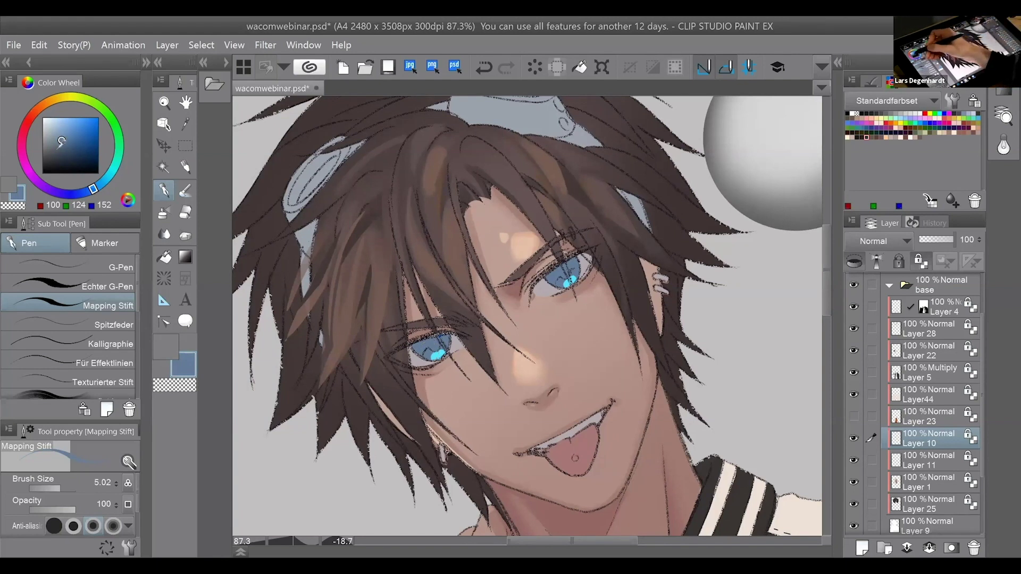
pyautogui.moveTo(62, 129); pyautogui.dragTo(59, 153)
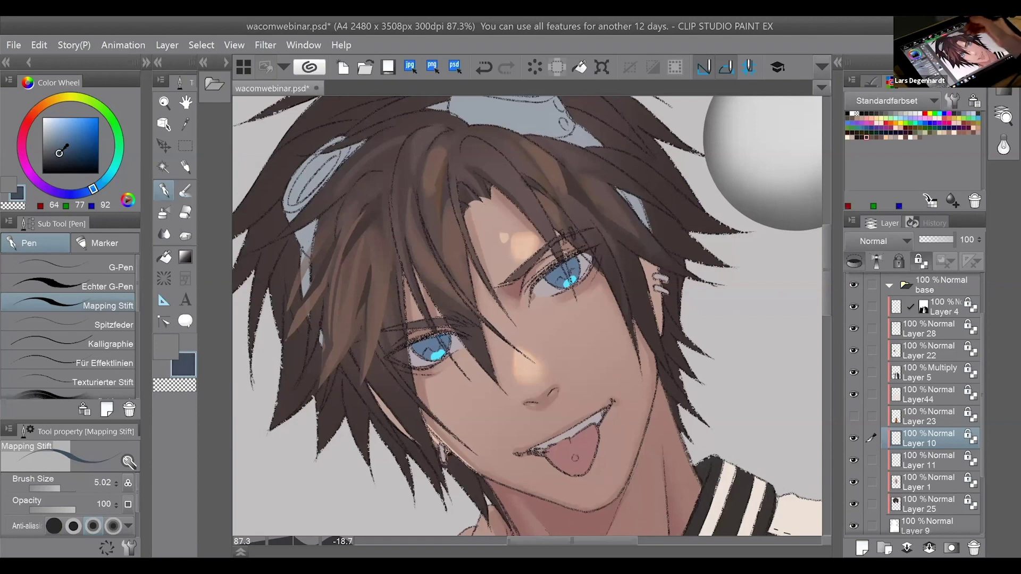
pyautogui.moveTo(87, 195); pyautogui.dragTo(82, 199)
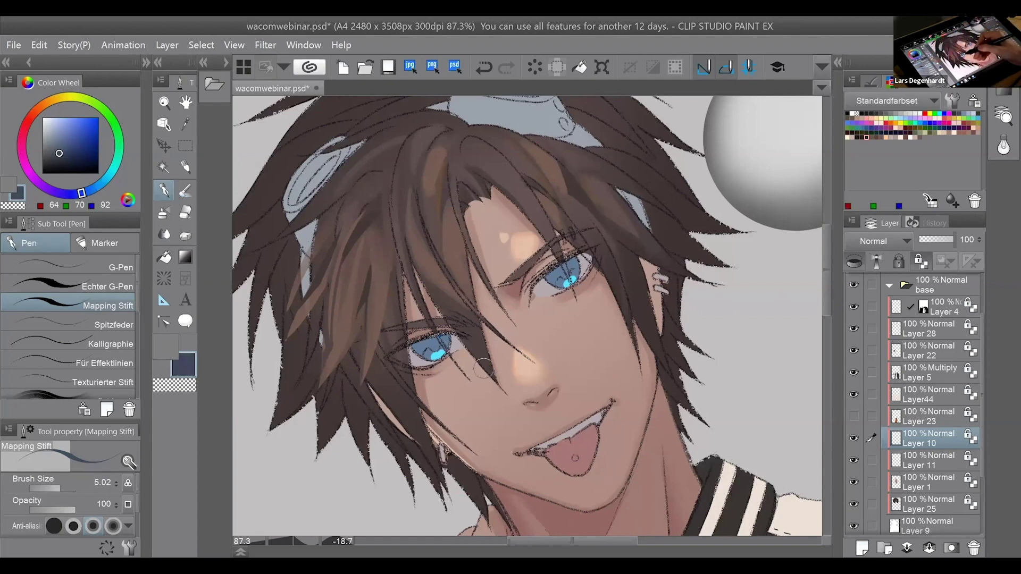
pyautogui.moveTo(81, 194); pyautogui.dragTo(79, 196)
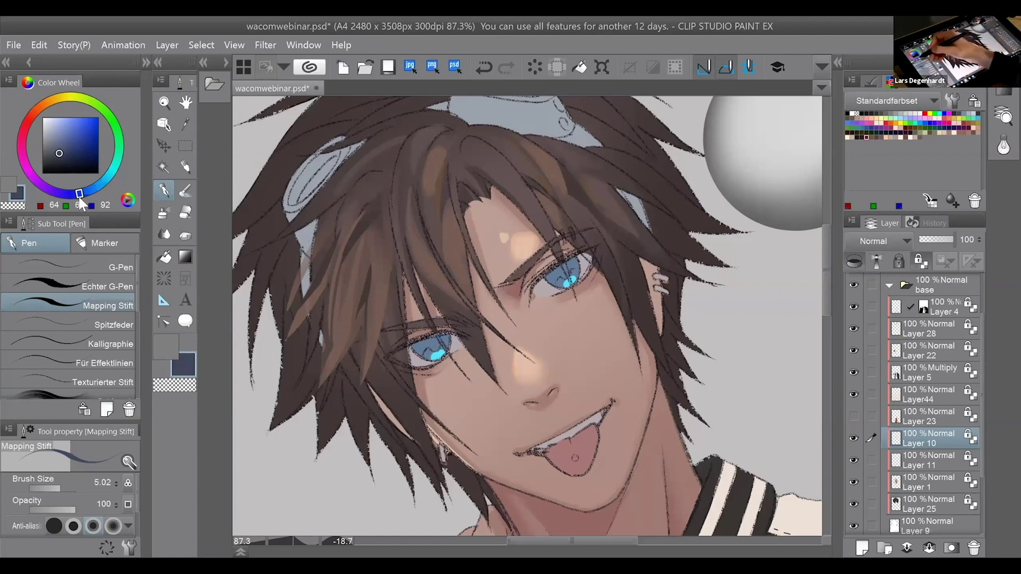
pyautogui.moveTo(59, 149); pyautogui.dragTo(56, 158)
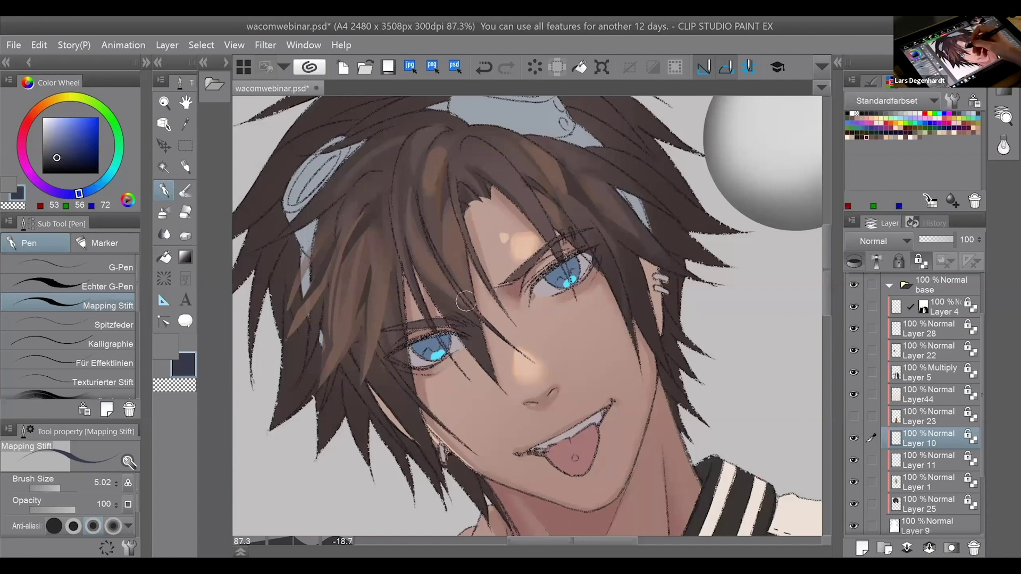
pyautogui.moveTo(62, 154); pyautogui.dragTo(63, 151)
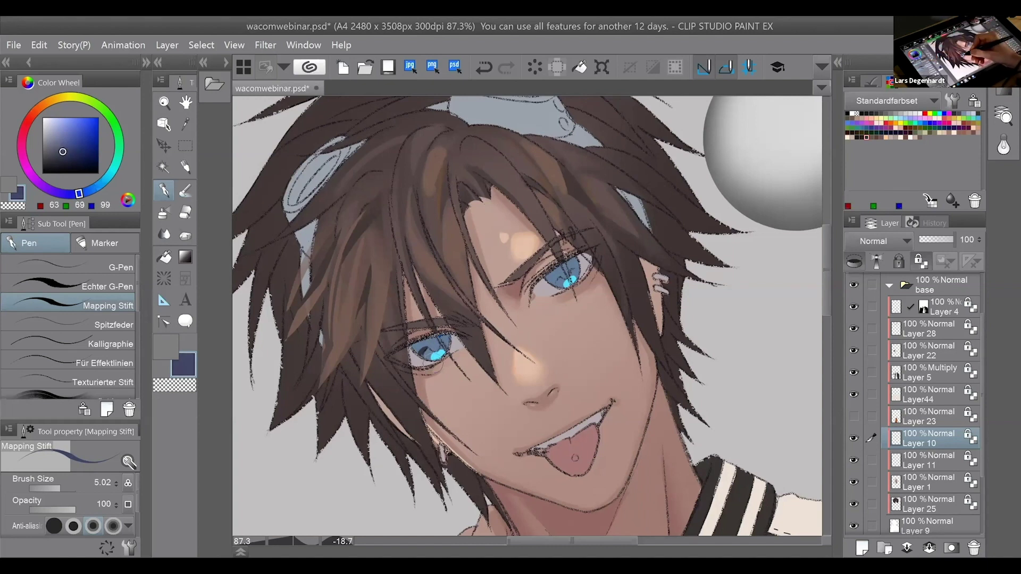
pyautogui.moveTo(424, 349)
pyautogui.mouseDown()
pyautogui.moveTo(447, 343)
pyautogui.moveTo(414, 352)
pyautogui.moveTo(431, 337)
pyautogui.mouseUp()
pyautogui.moveTo(547, 287); pyautogui.dragTo(589, 247)
pyautogui.moveTo(415, 367); pyautogui.dragTo(433, 350)
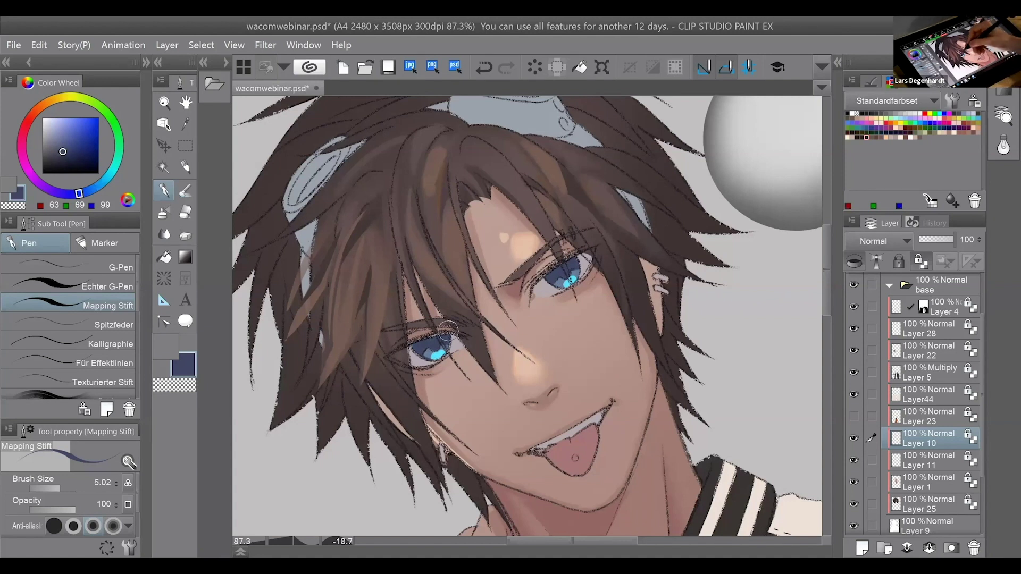
# Sample the dark iris blue, darken it to RGB 30, 32, 42, and paint the pupils in both eyes on Layer 10.
pyautogui.moveTo(462, 308); pyautogui.dragTo(446, 304)
pyautogui.hotkey('ctrl', '@')
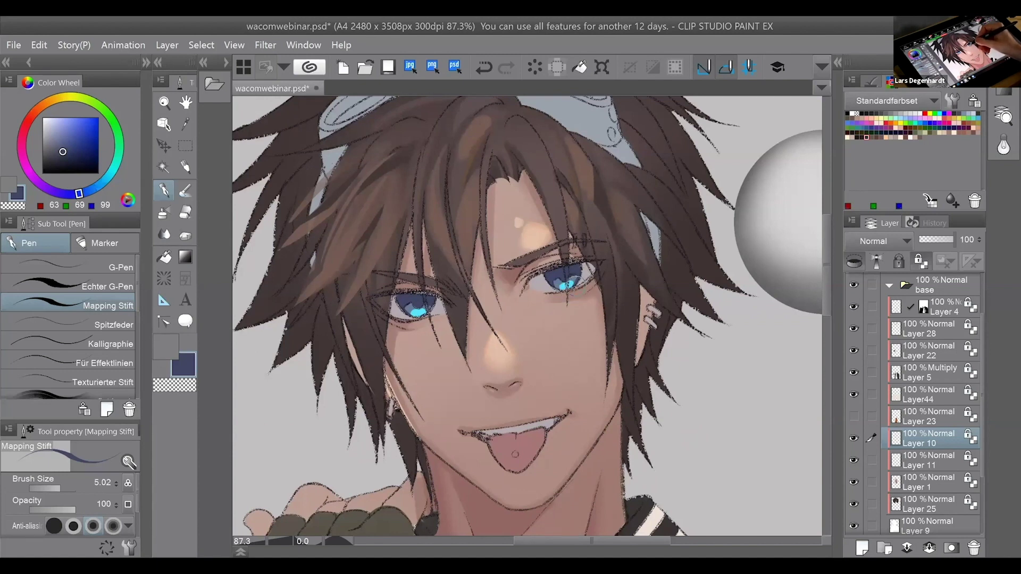
pyautogui.keyDown('alt'); pyautogui.click(575, 276); pyautogui.keyUp('alt')
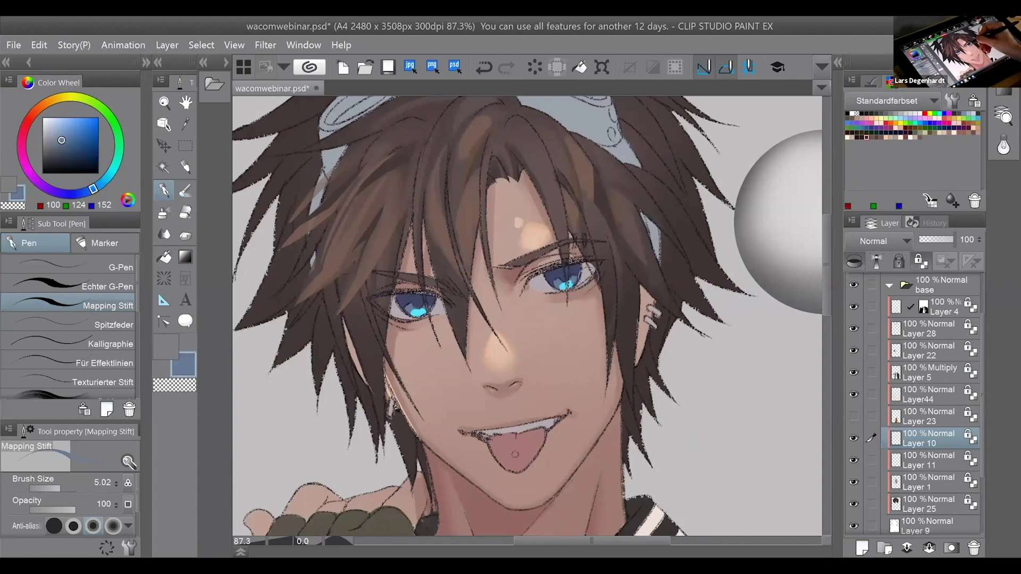
pyautogui.keyDown('alt'); pyautogui.click(567, 285); pyautogui.keyUp('alt')
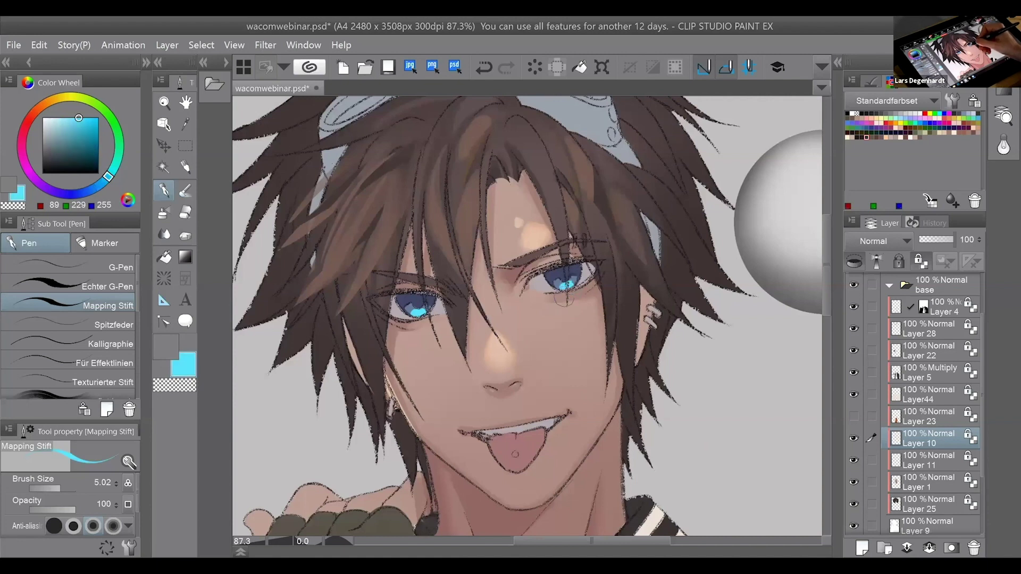
pyautogui.keyDown('alt'); pyautogui.click(412, 299); pyautogui.keyUp('alt')
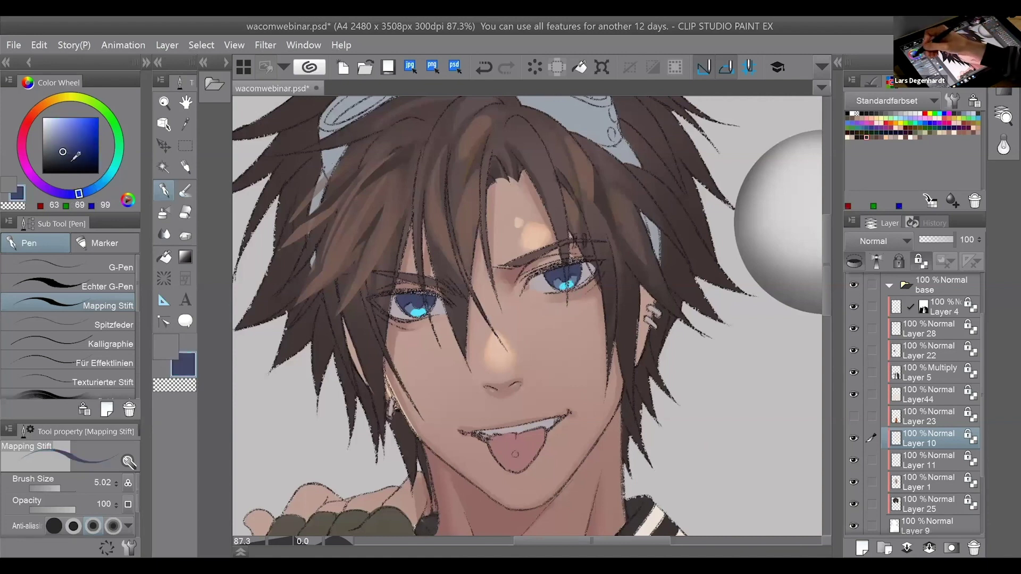
pyautogui.moveTo(63, 155); pyautogui.dragTo(59, 164)
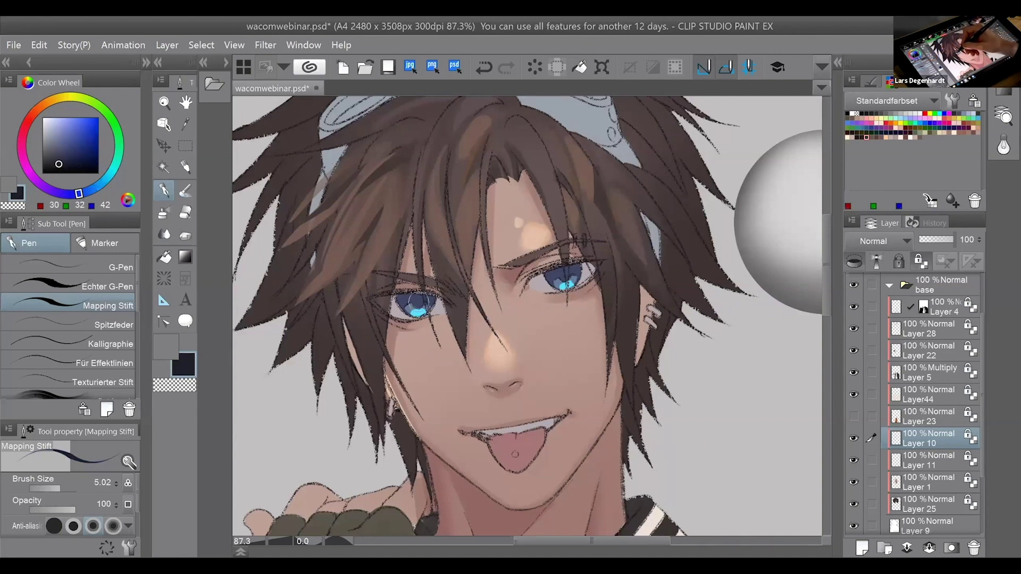
pyautogui.moveTo(419, 298); pyautogui.dragTo(419, 305)
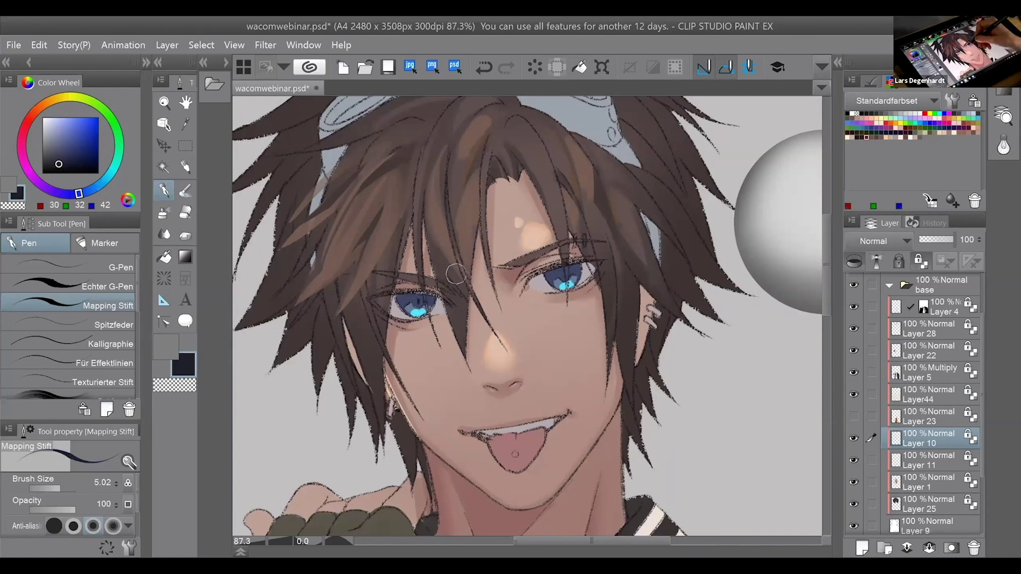
pyautogui.moveTo(564, 270); pyautogui.dragTo(564, 278)
pyautogui.hotkey('ctrl', 'z')
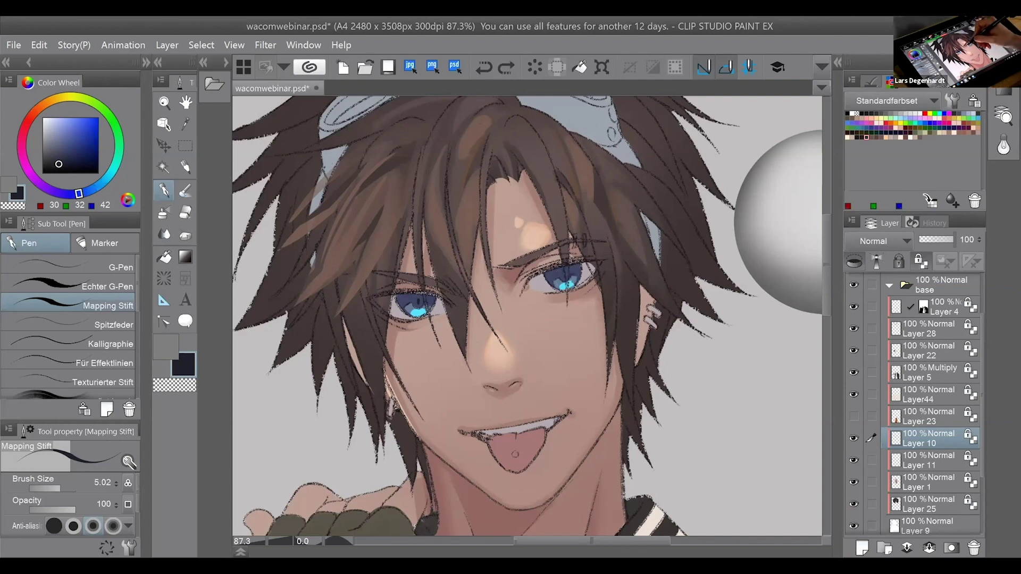
pyautogui.moveTo(565, 271); pyautogui.dragTo(565, 274)
pyautogui.hotkey('ctrl', 'z')
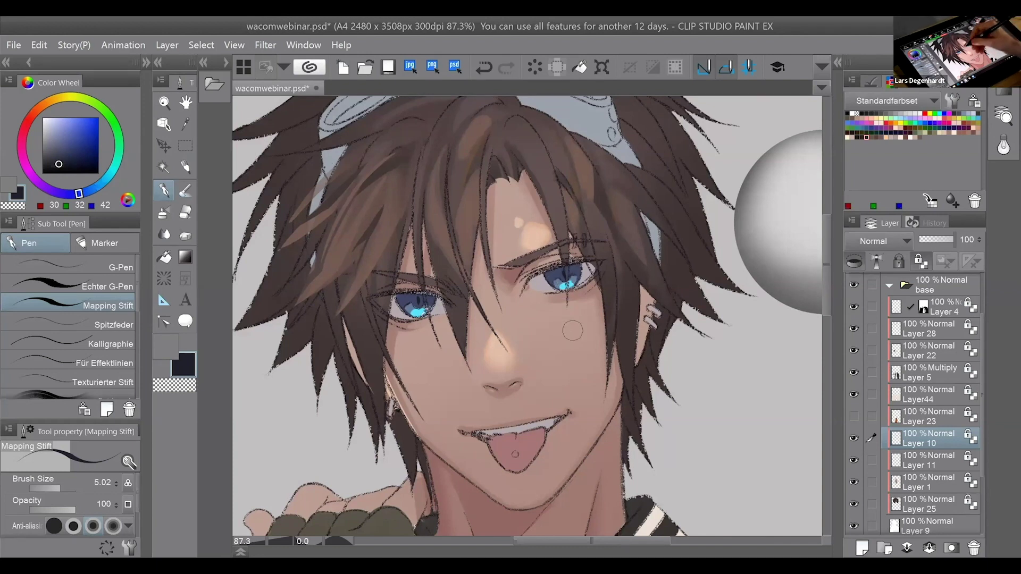
# Sample the cyan highlight, RGB 89, 229, 255, and extend it with small spots in the iris of the character's right eye.
pyautogui.keyDown('alt'); pyautogui.click(418, 312); pyautogui.keyUp('alt')
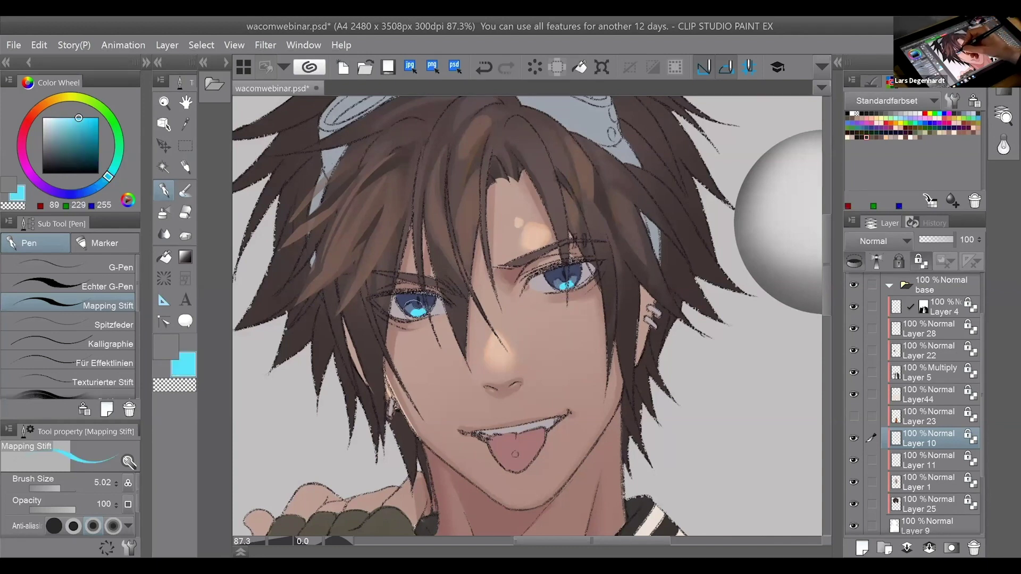
pyautogui.hotkey('ctrl', 'z')
pyautogui.click(410, 301)
pyautogui.click(412, 309)
pyautogui.hotkey('ctrl', 'z')
pyautogui.click(413, 306)
pyautogui.hotkey('ctrl', 'z')
pyautogui.click(409, 307)
pyautogui.hotkey('ctrl', 'z')
pyautogui.click(411, 307)
pyautogui.hotkey('ctrl', 'z')
pyautogui.click(410, 307)
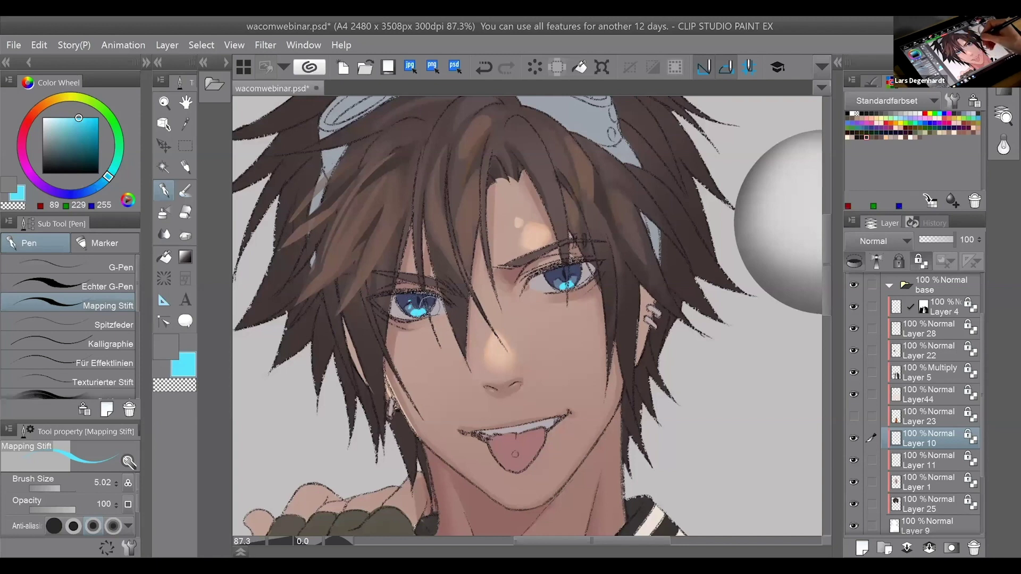
# Add matching small cyan spots along the lower iris of the character's left eye.
pyautogui.click(562, 286)
pyautogui.hotkey('ctrl', 'z')
pyautogui.click(560, 283)
pyautogui.click(559, 280)
pyautogui.hotkey('ctrl', 'z')
pyautogui.click(558, 278)
# Sample the near-black pupil blue, RGB 30, 32, 42, and darken the upper part and outer edges of both irises.
pyautogui.keyDown('alt'); pyautogui.click(419, 301); pyautogui.keyUp('alt')
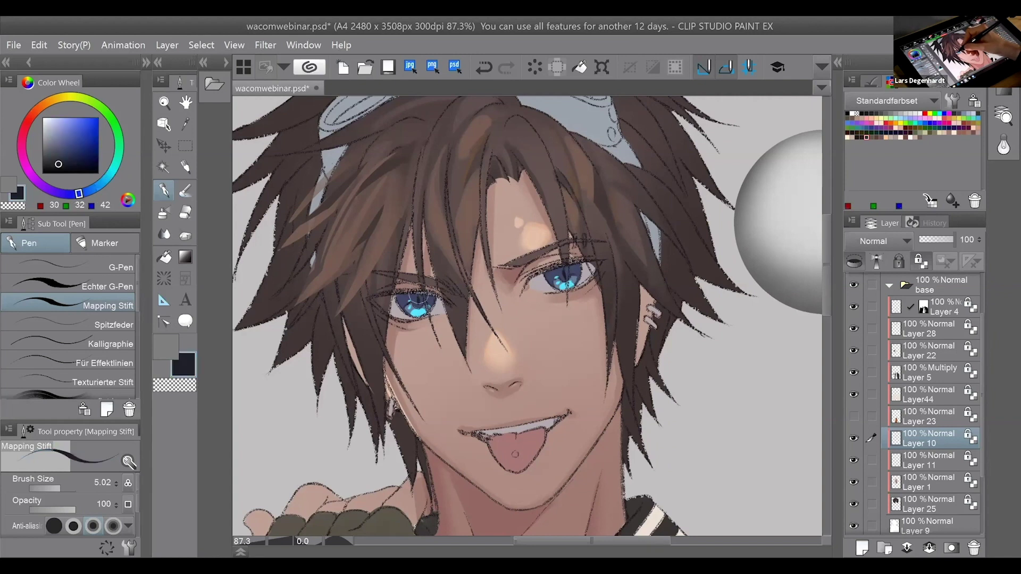
pyautogui.moveTo(435, 294); pyautogui.dragTo(429, 304)
pyautogui.hotkey('ctrl', 'z')
pyautogui.moveTo(405, 294); pyautogui.dragTo(399, 309)
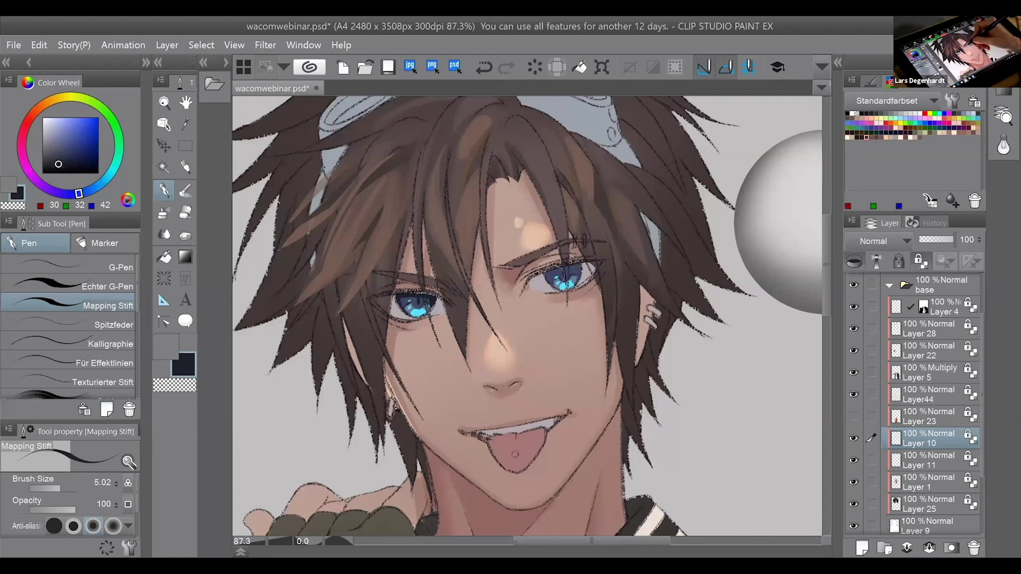
pyautogui.moveTo(553, 267)
pyautogui.mouseDown()
pyautogui.moveTo(548, 279)
pyautogui.moveTo(578, 277)
pyautogui.moveTo(566, 279)
pyautogui.mouseUp()
pyautogui.moveTo(416, 296)
pyautogui.mouseDown()
pyautogui.moveTo(418, 306)
pyautogui.moveTo(405, 301)
pyautogui.moveTo(400, 311)
pyautogui.mouseUp()
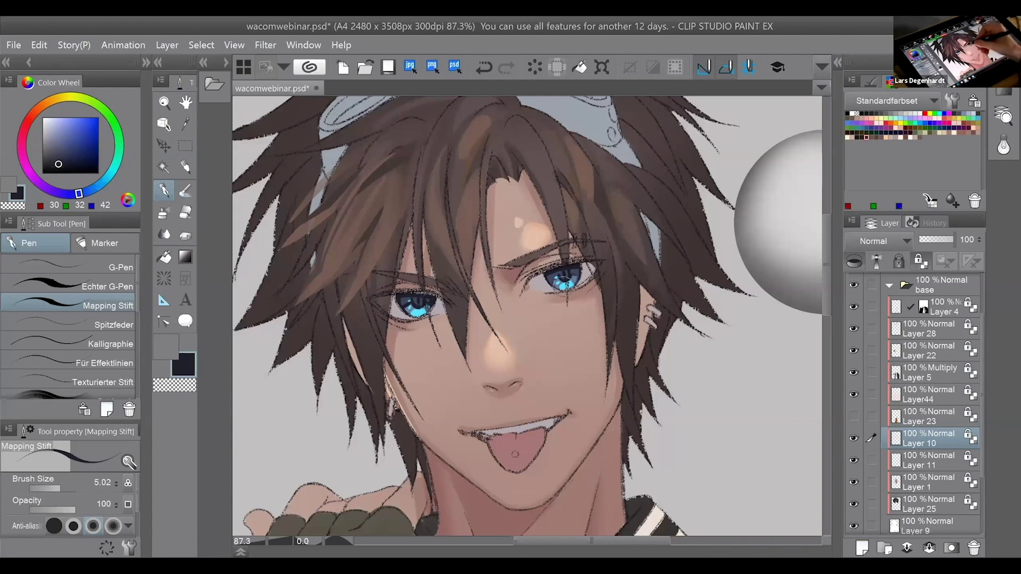
pyautogui.moveTo(558, 278)
pyautogui.mouseDown()
pyautogui.moveTo(552, 286)
pyautogui.moveTo(582, 281)
pyautogui.mouseUp()
pyautogui.hotkey('ctrl', 'z')
pyautogui.hotkey('ctrl', 'z')
pyautogui.hotkey('ctrl', 'z')
pyautogui.moveTo(580, 265); pyautogui.dragTo(577, 277)
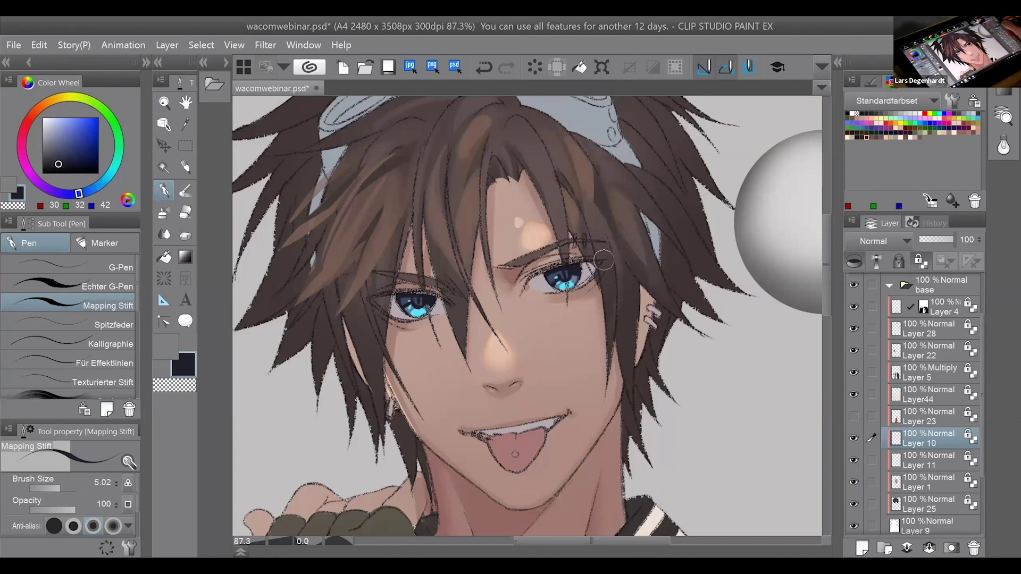
# Add a new raster layer and place it between Layer 14 and Layer 15, above the lineart folder.
pyautogui.scroll(-4, 517, 331)
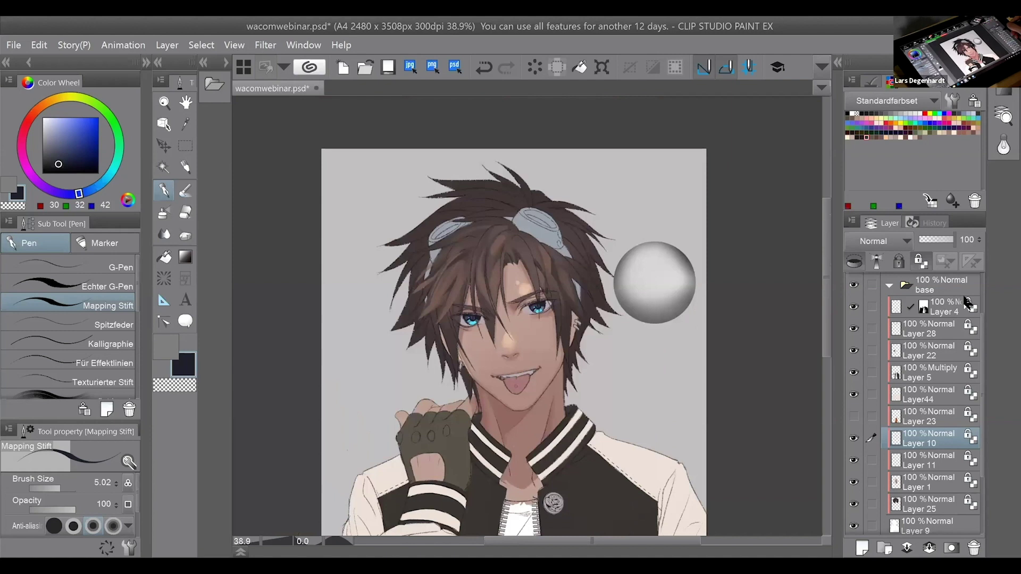
pyautogui.click(956, 286)
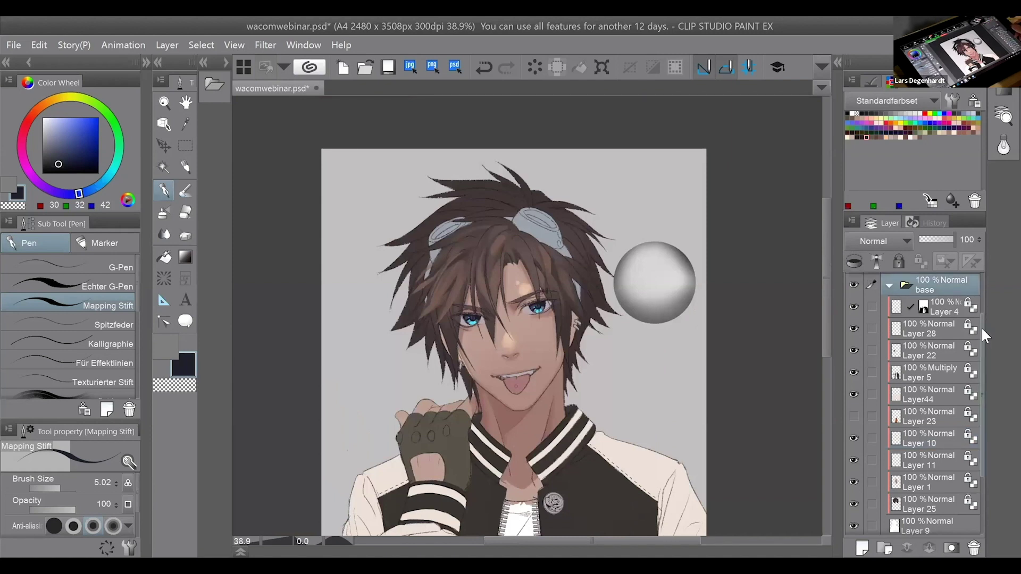
pyautogui.scroll(3, 980, 315)
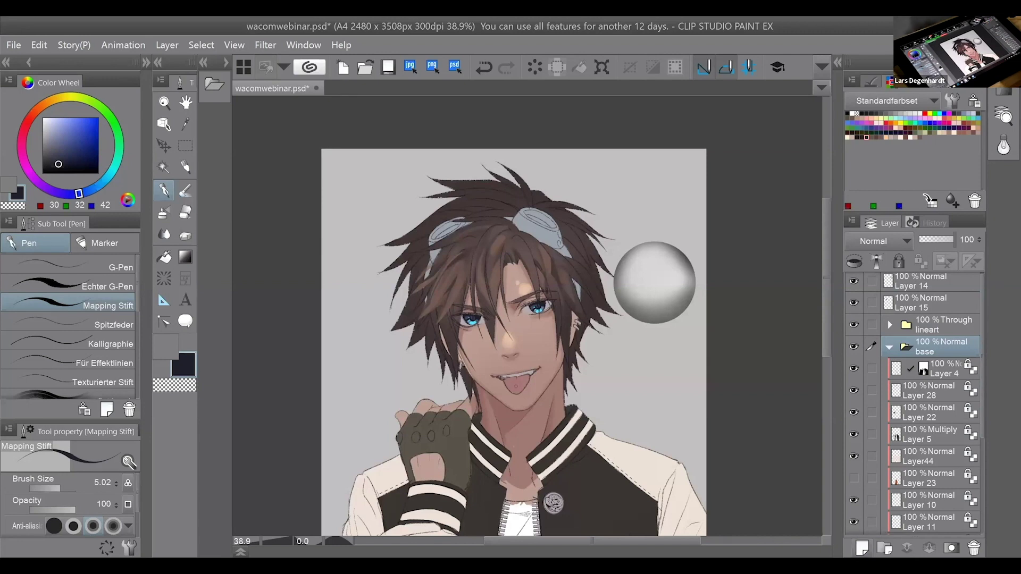
pyautogui.click(862, 548)
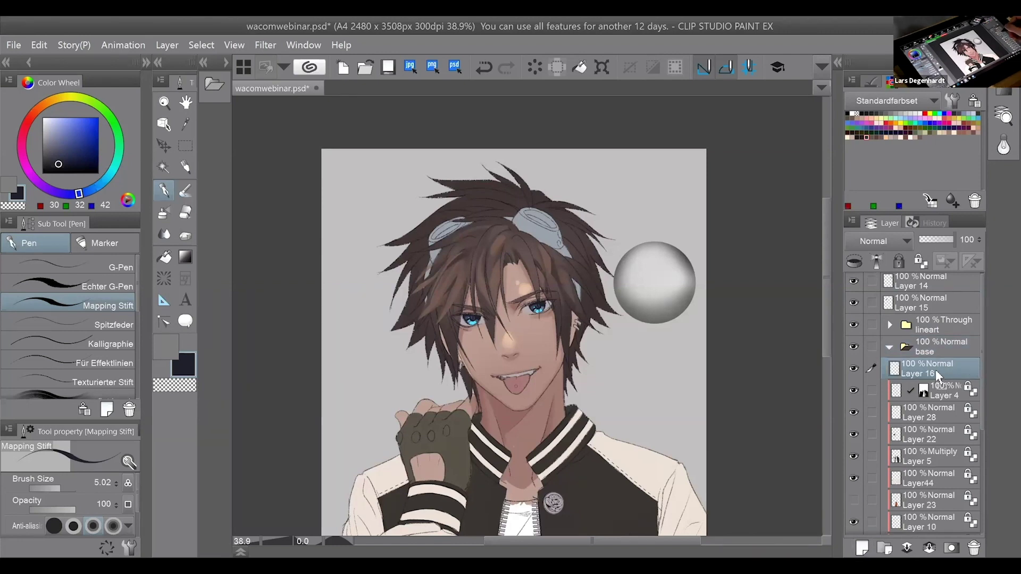
pyautogui.moveTo(936, 371); pyautogui.dragTo(930, 292)
# Paint small pure white reflections, RGB 255, 255, 255, at the edge of both irises on the new layer.
pyautogui.hotkey('ctrl', 'alt', '0')
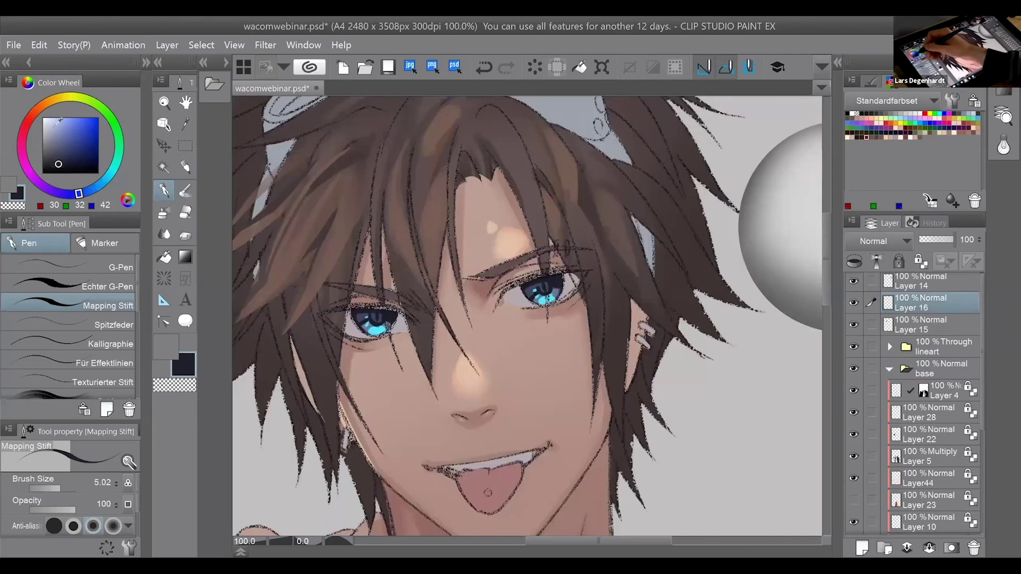
pyautogui.click(44, 118)
pyautogui.moveTo(528, 291); pyautogui.dragTo(522, 296)
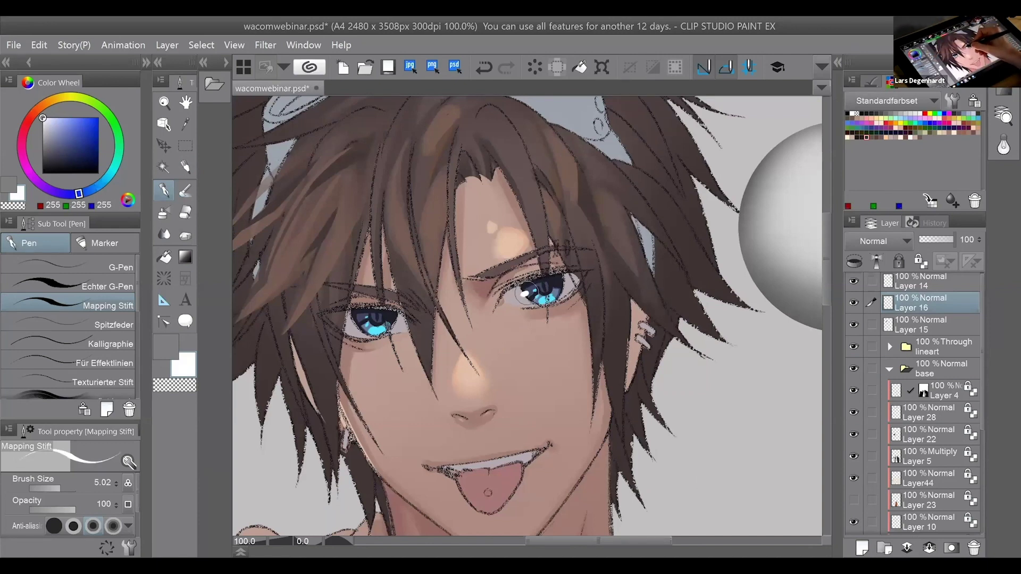
pyautogui.moveTo(375, 311); pyautogui.dragTo(351, 321)
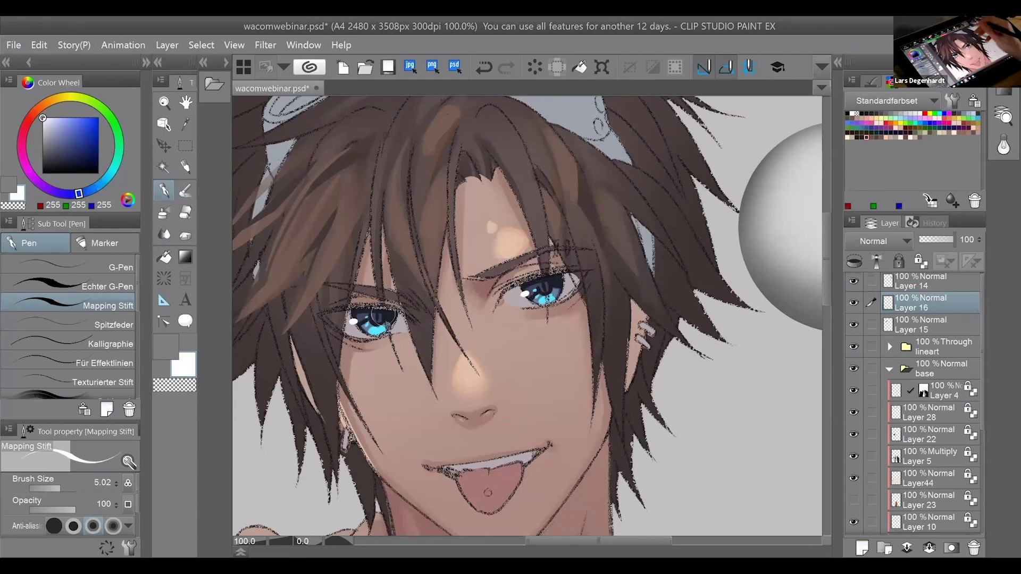
# Check the eyes in the whole illustration and make the hidden Layer 23 in the base folder visible.
pyautogui.scroll(-2, 527, 315)
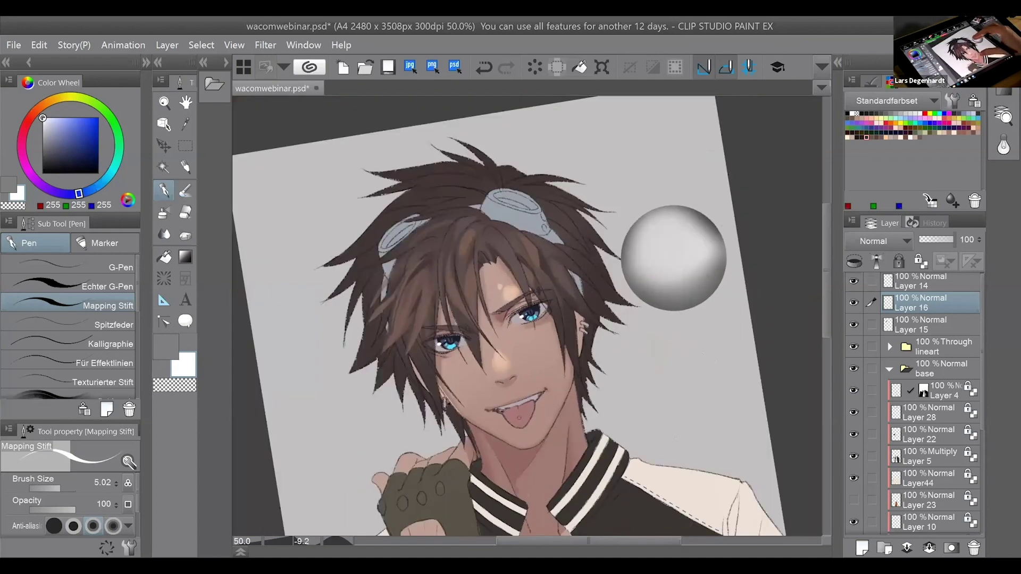
pyautogui.scroll(-2, 579, 342)
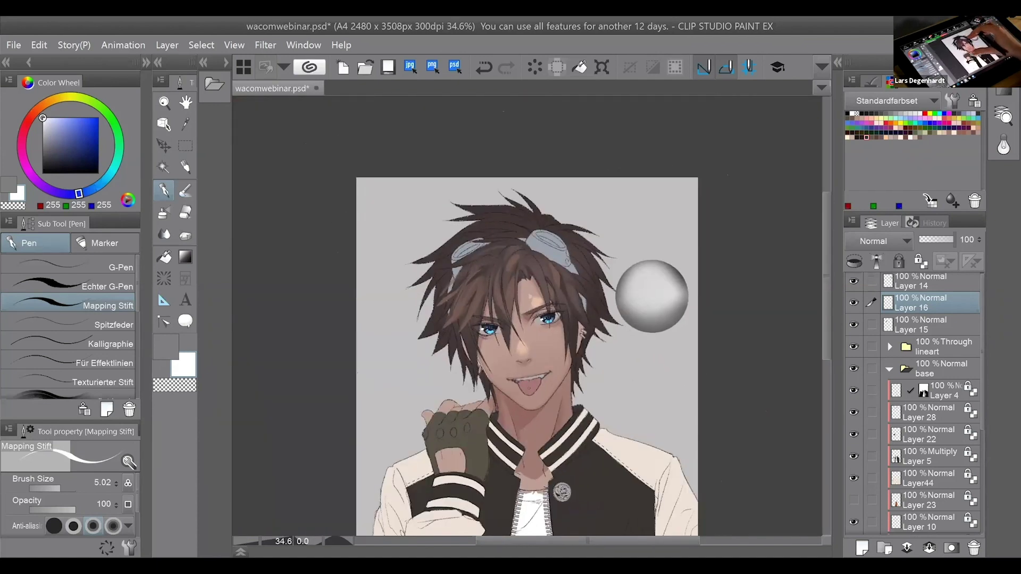
pyautogui.scroll(1, 554, 316)
pyautogui.hotkey('ctrl', '-')
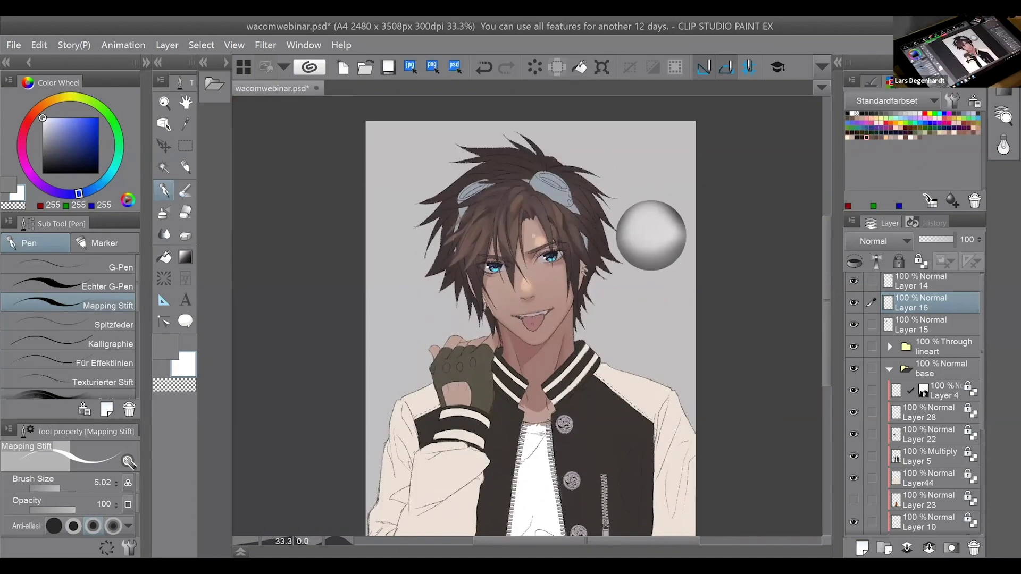
pyautogui.scroll(-6, 979, 411)
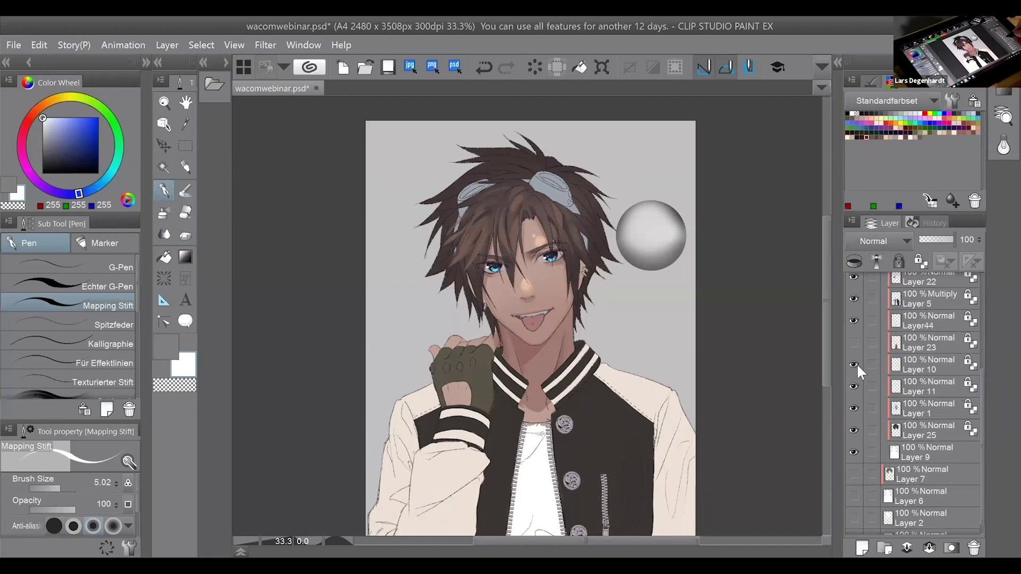
pyautogui.click(922, 364)
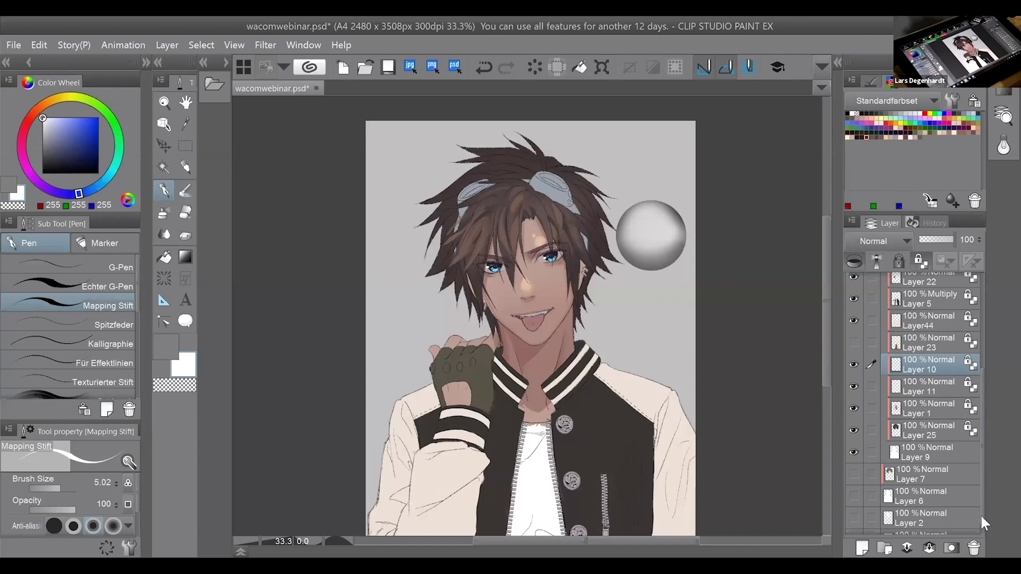
pyautogui.scroll(-1, 981, 463)
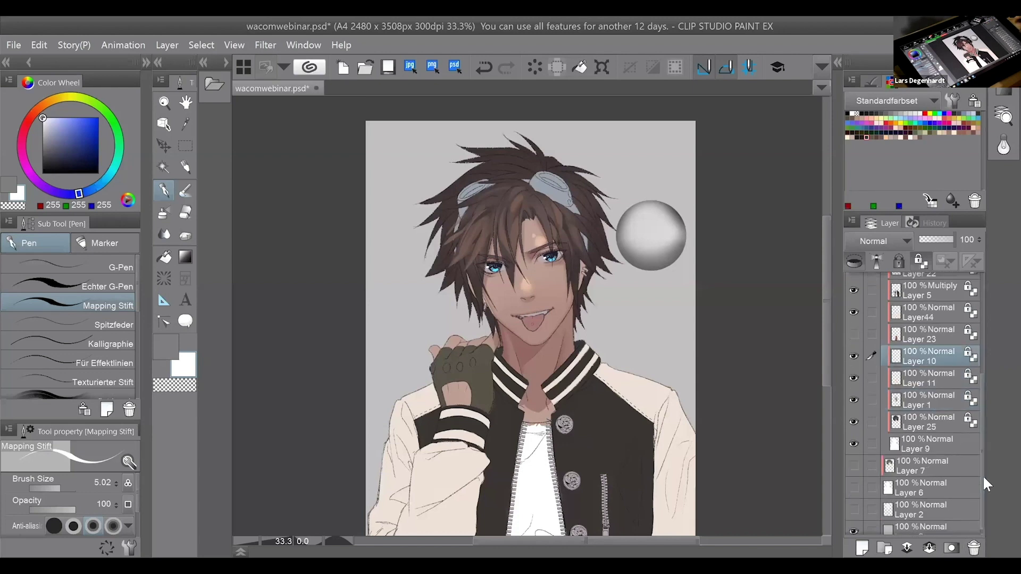
pyautogui.click(857, 332)
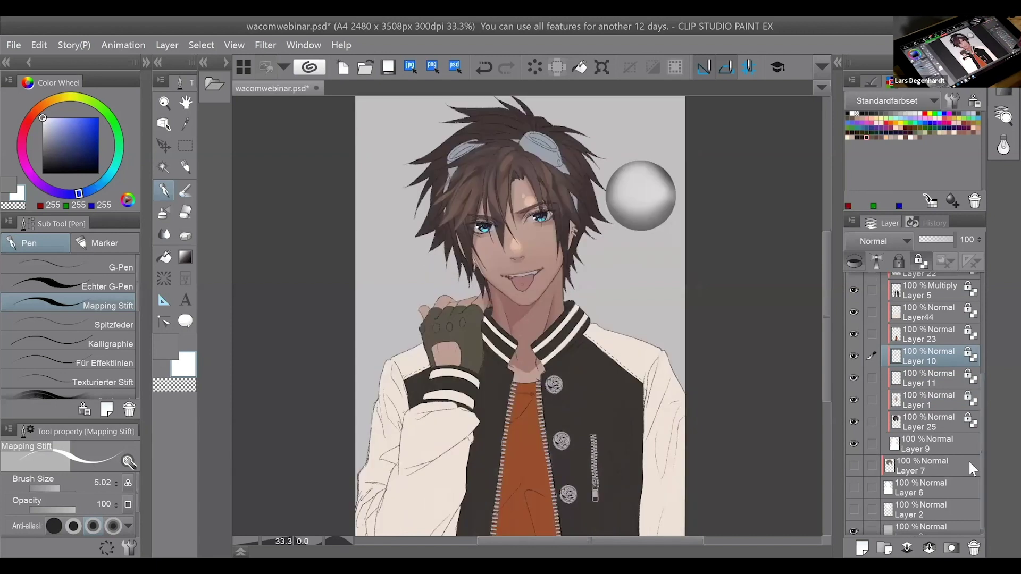
# Collapse the base folder and hide Layer 14 with the shaded sphere.
pyautogui.moveTo(982, 451); pyautogui.dragTo(976, 387)
pyautogui.click(889, 313)
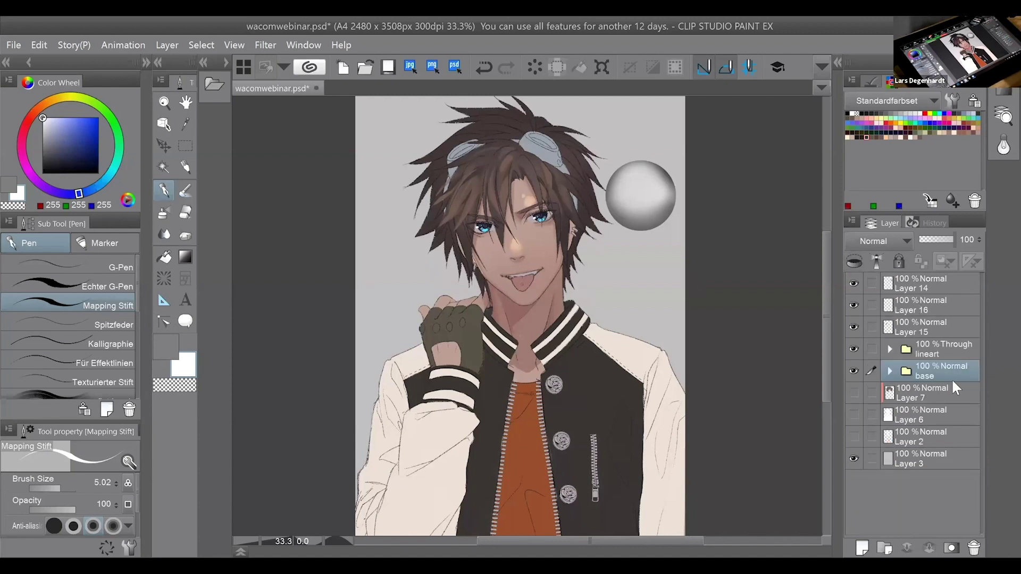
pyautogui.click(870, 285)
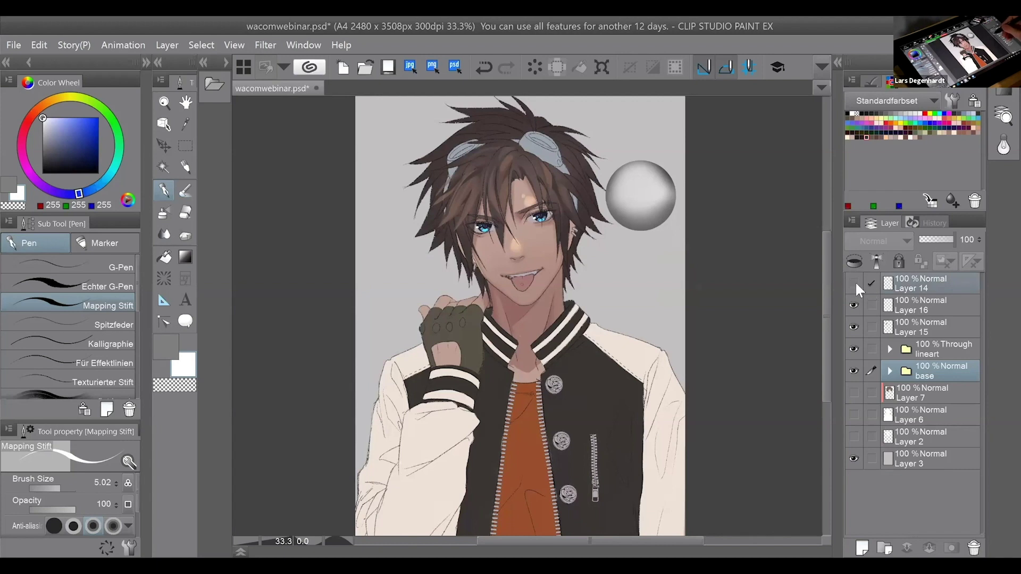
# Select the grey background Layer 3 and display the favourite materials in a widened material list.
pyautogui.click(908, 459)
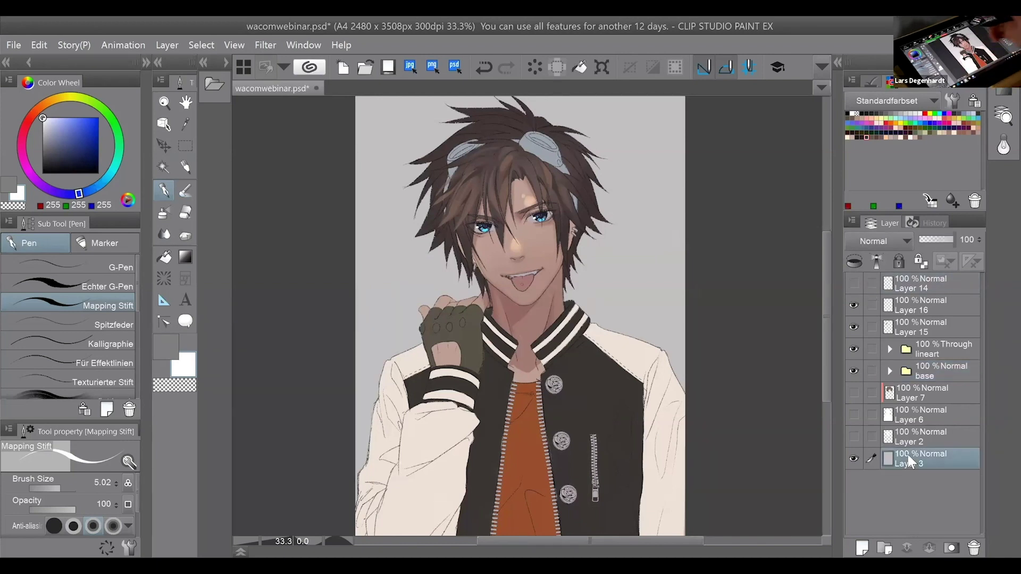
pyautogui.click(216, 92)
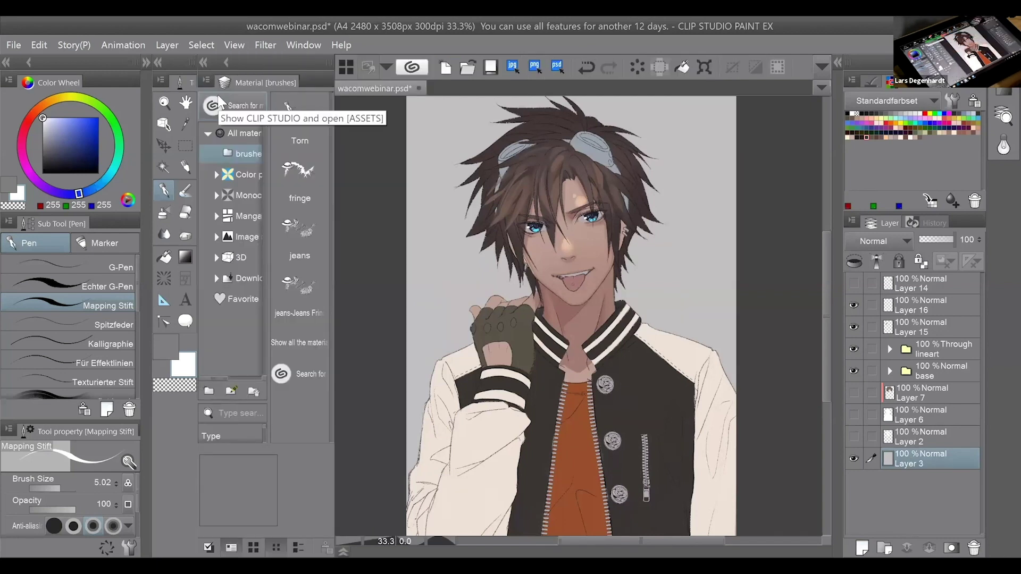
pyautogui.click(252, 300)
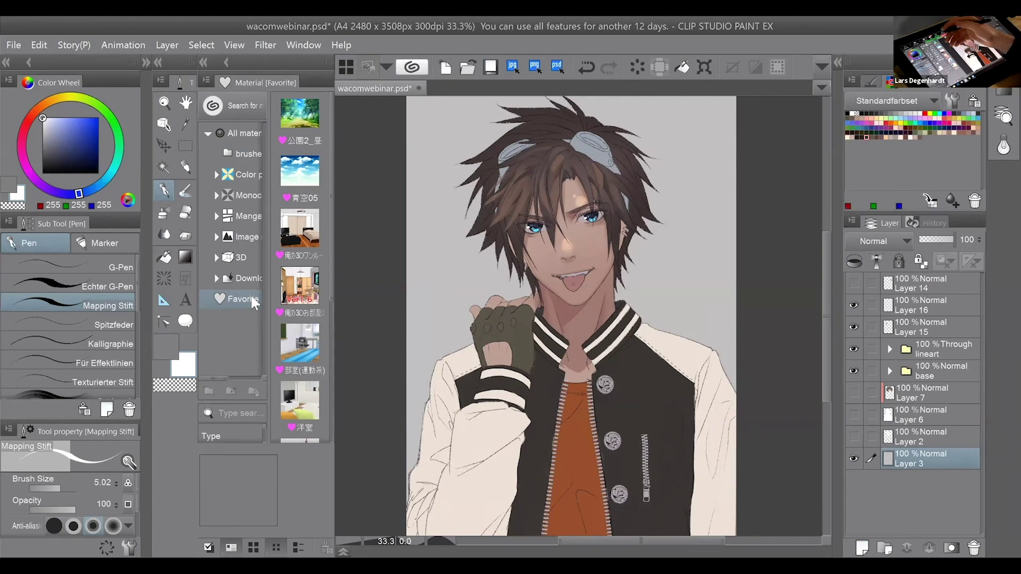
pyautogui.moveTo(331, 223); pyautogui.dragTo(364, 241)
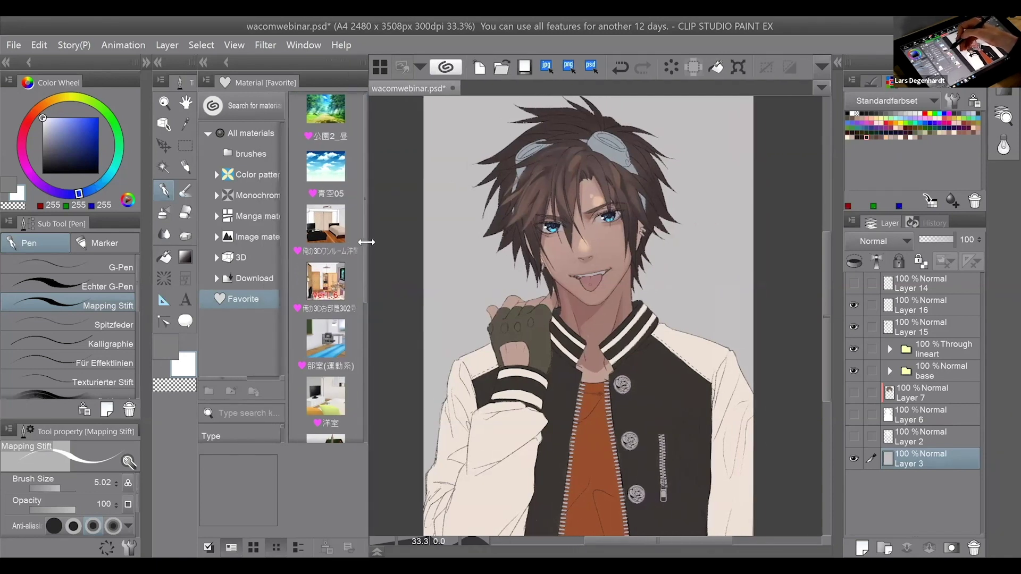
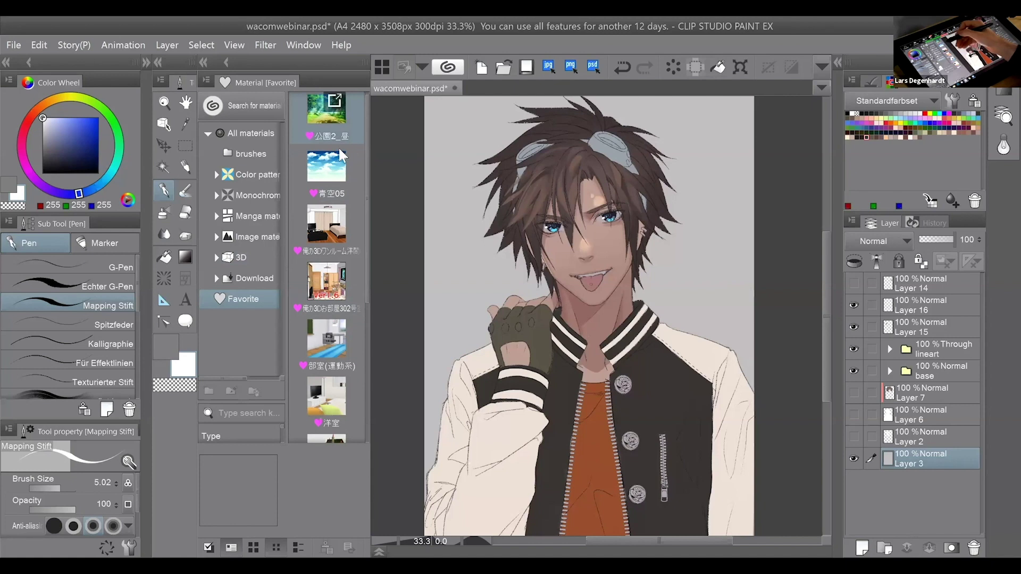
# Place the park image material 公園2_昼 as a background layer directly above the grey Layer 3.
pyautogui.click(340, 127)
pyautogui.moveTo(342, 125); pyautogui.dragTo(613, 335)
pyautogui.moveTo(943, 473); pyautogui.dragTo(960, 453)
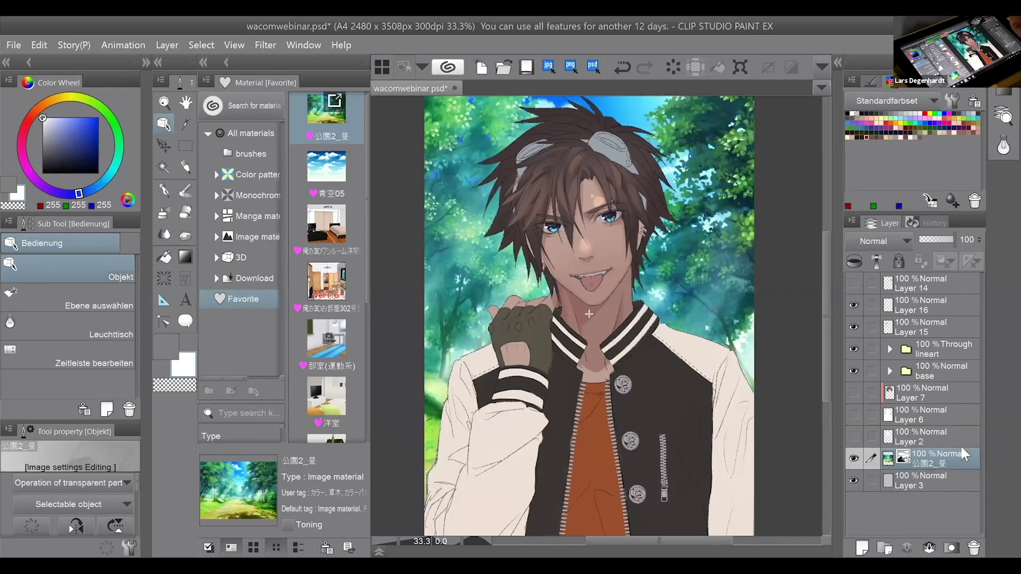
# Add the blue sky material 青空05, move its layer above the park image and hide it.
pyautogui.click(326, 166)
pyautogui.moveTo(326, 165); pyautogui.dragTo(645, 322)
pyautogui.moveTo(933, 499); pyautogui.dragTo(936, 434)
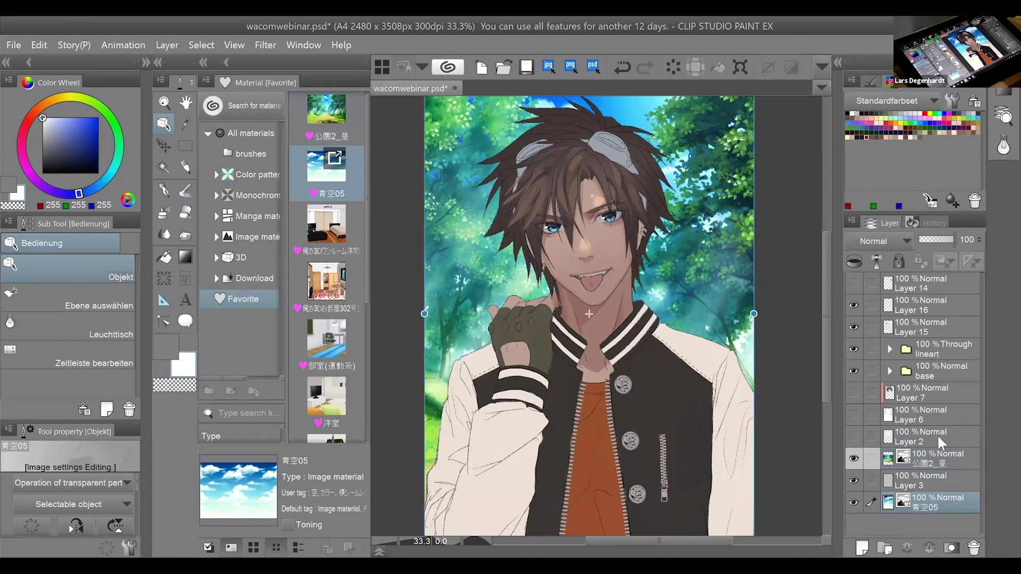
pyautogui.click(854, 459)
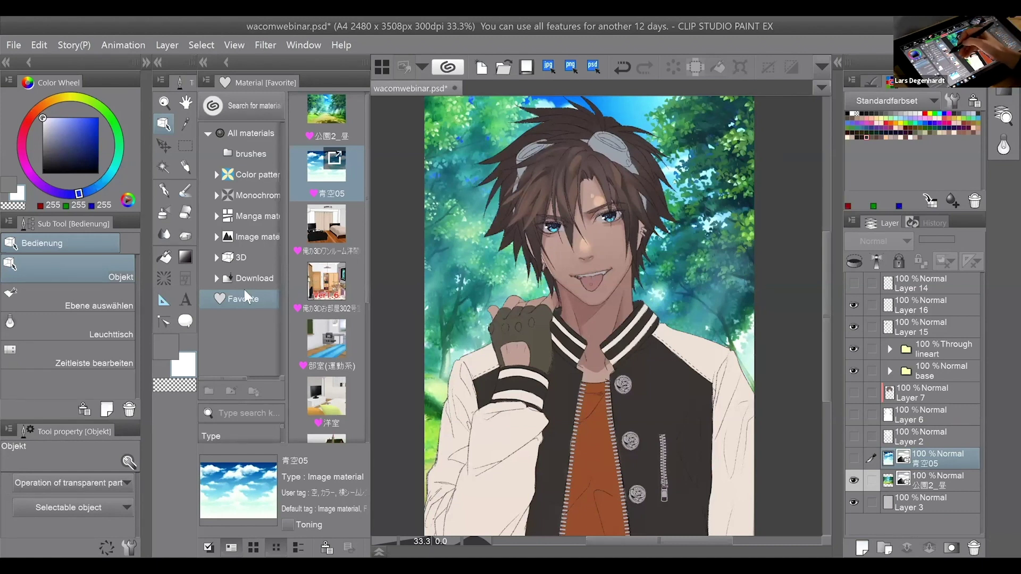
# Browse the monochromatic and colour pattern materials and examine how the park background looks behind the character.
pyautogui.click(258, 177)
pyautogui.click(259, 195)
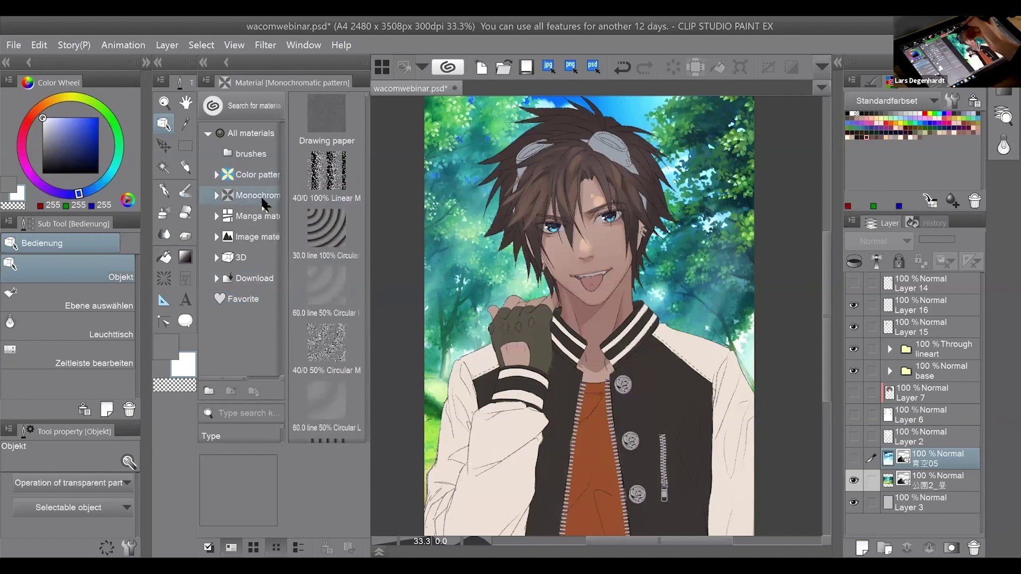
pyautogui.click(260, 177)
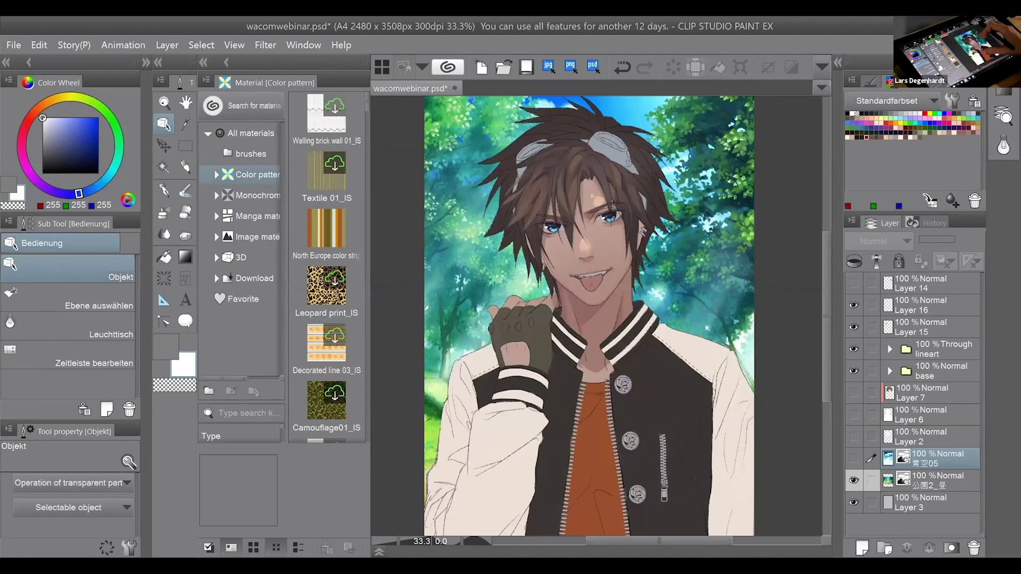
pyautogui.scroll(-1, 589, 316)
pyautogui.scroll(1, 589, 316)
pyautogui.scroll(1, 597, 335)
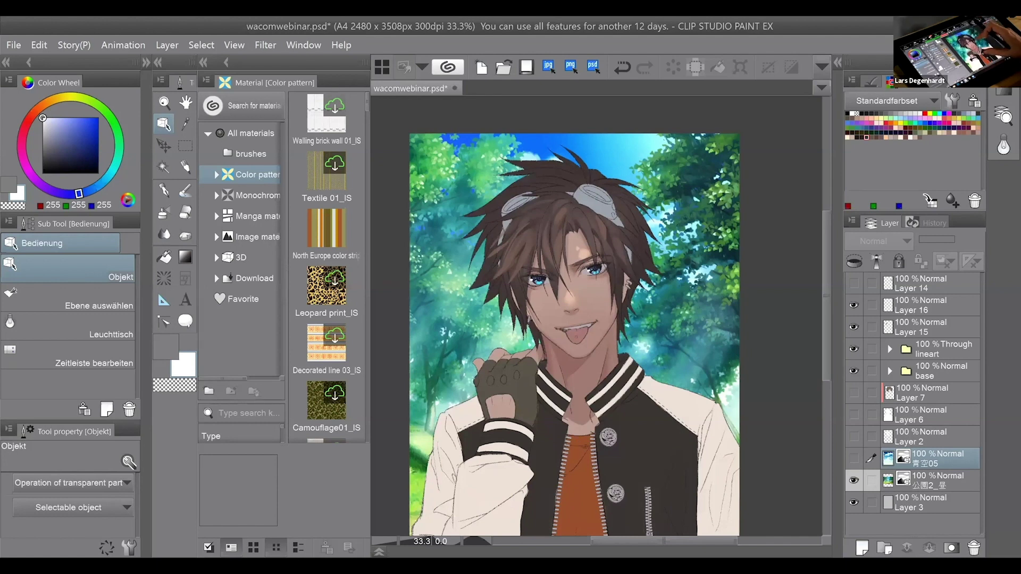
pyautogui.moveTo(576, 436); pyautogui.dragTo(570, 428)
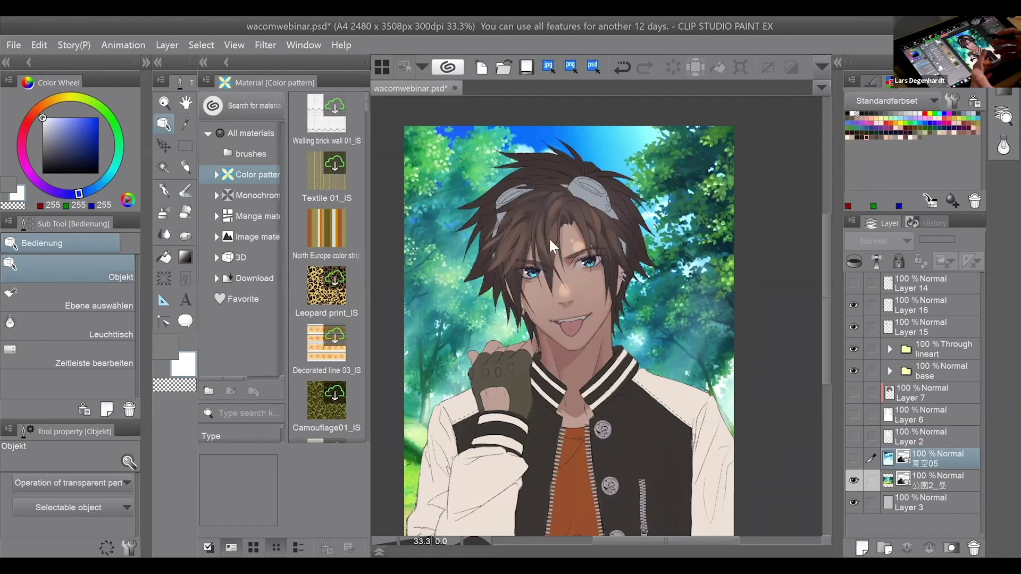
pyautogui.moveTo(693, 161); pyautogui.dragTo(697, 215)
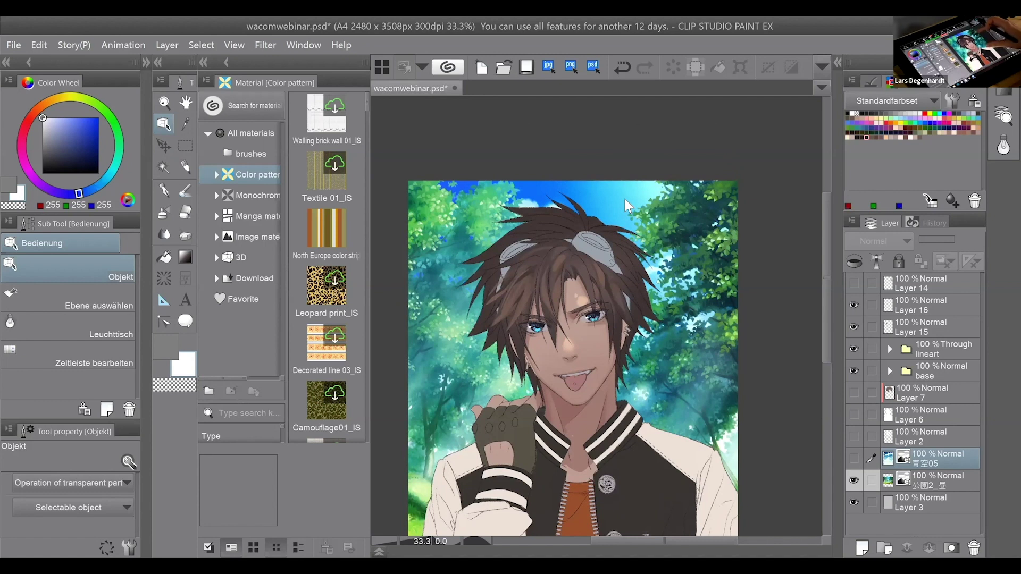
pyautogui.scroll(-2, 624, 199)
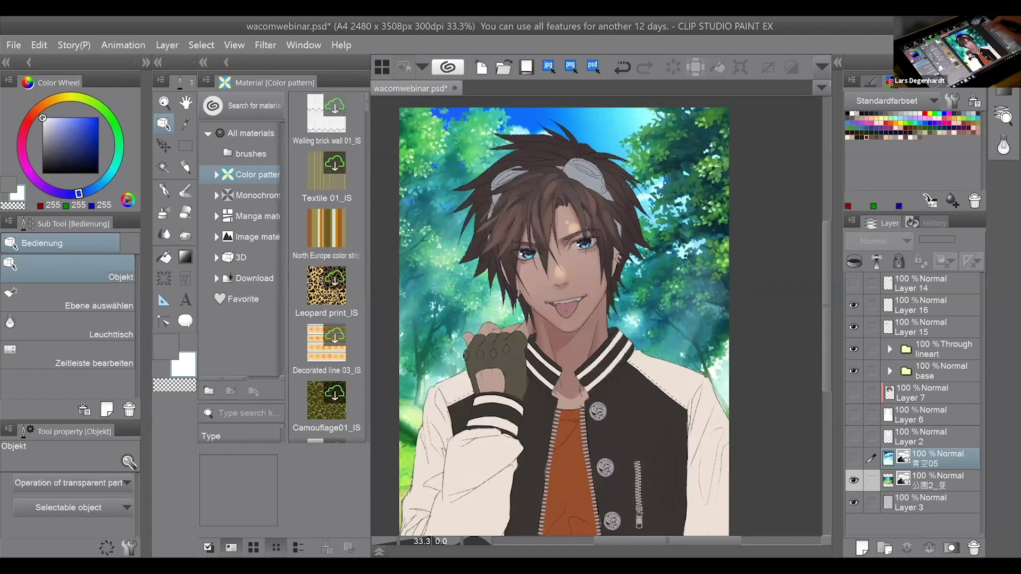
pyautogui.scroll(2, 601, 316)
pyautogui.scroll(-2, 601, 316)
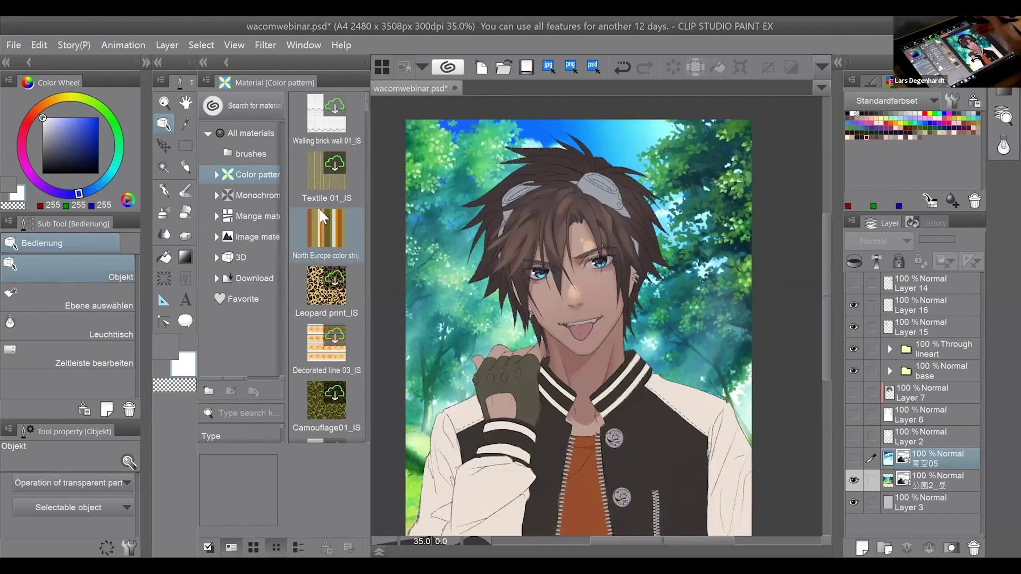
# Hide the park image and fill a new layer behind the character with a vertical Mittagshimmel gradient.
pyautogui.click(854, 480)
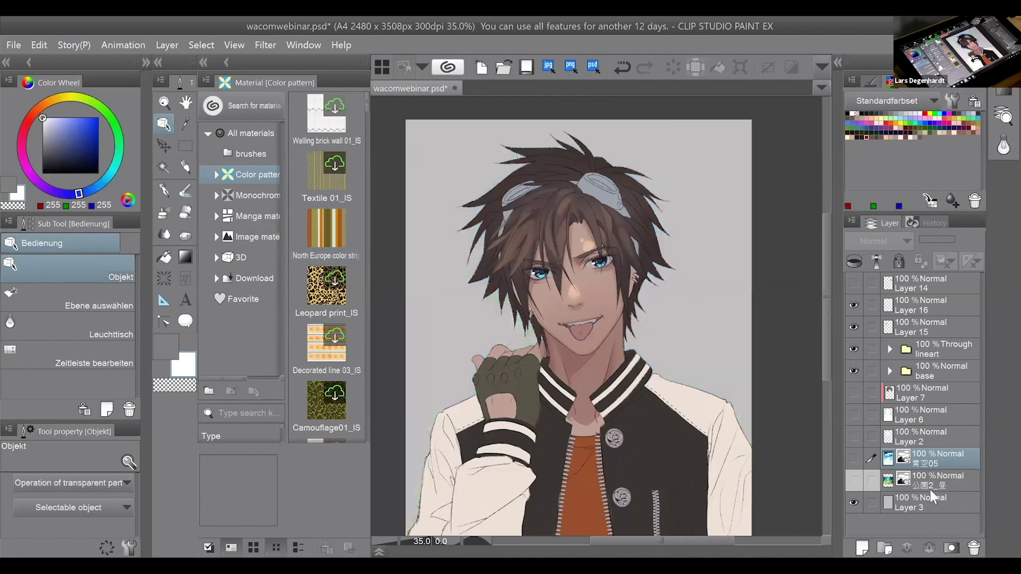
pyautogui.click(861, 545)
pyautogui.click(185, 257)
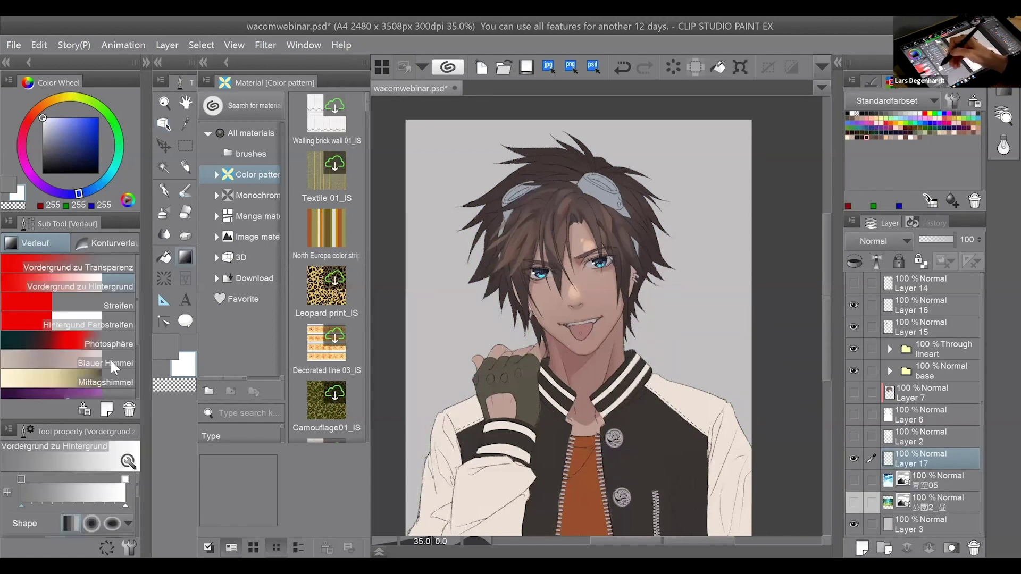
pyautogui.click(106, 382)
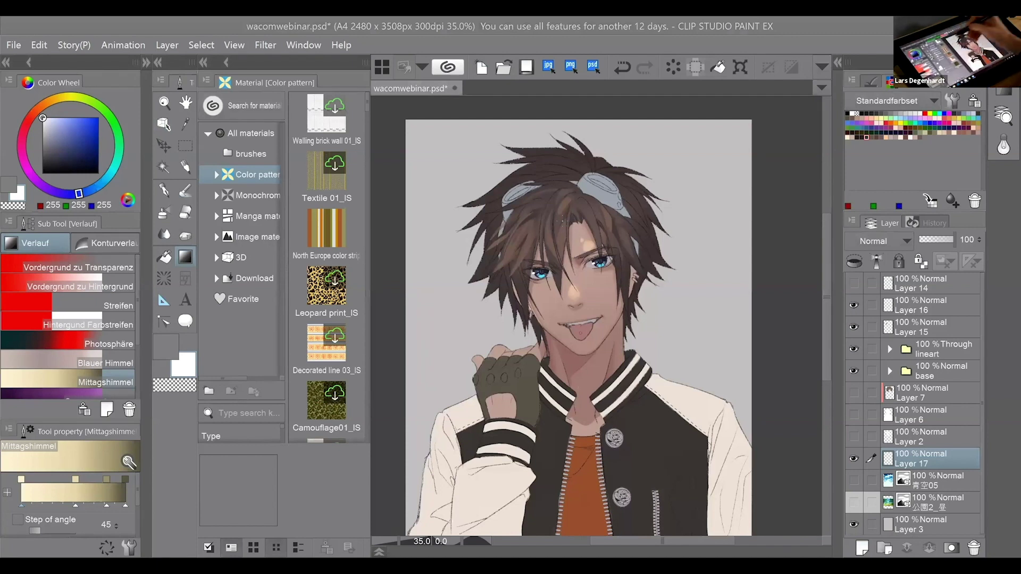
pyautogui.moveTo(581, 154); pyautogui.dragTo(593, 495)
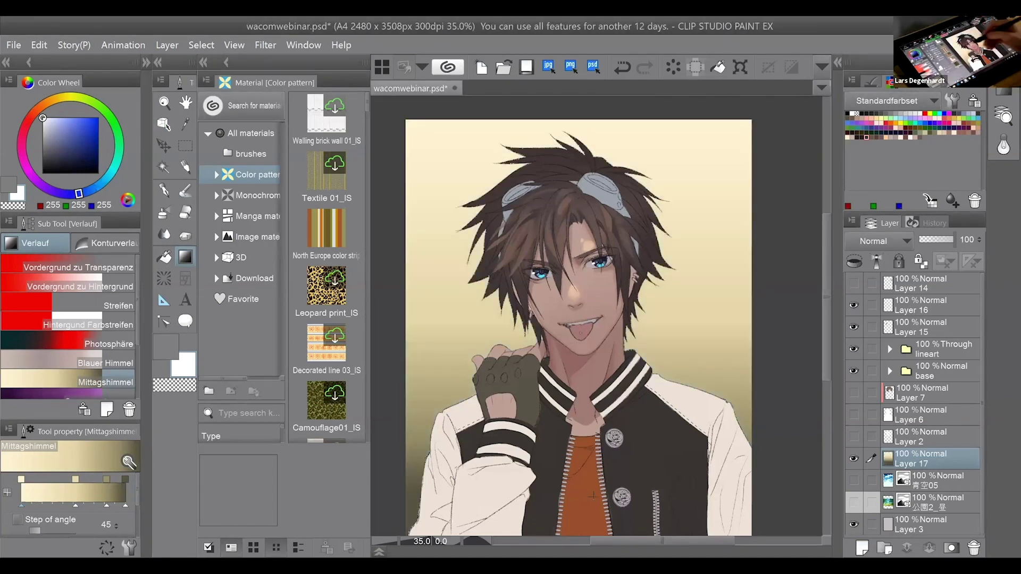
# Choose the vegetation decoration brush for bamboo stalks and set both main and sub colour to muted green, RGB 135, 146, 123.
pyautogui.click(185, 235)
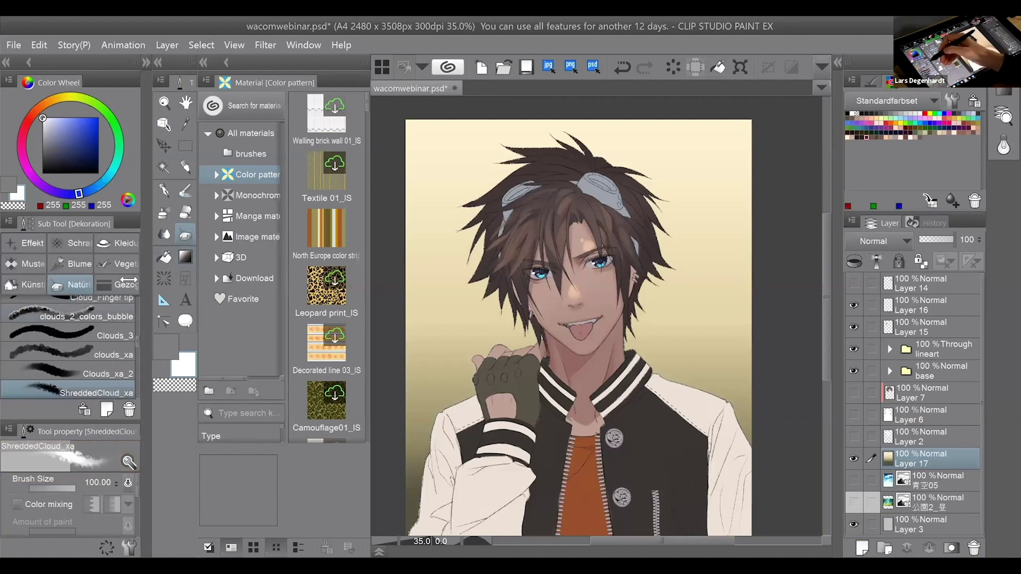
pyautogui.click(117, 264)
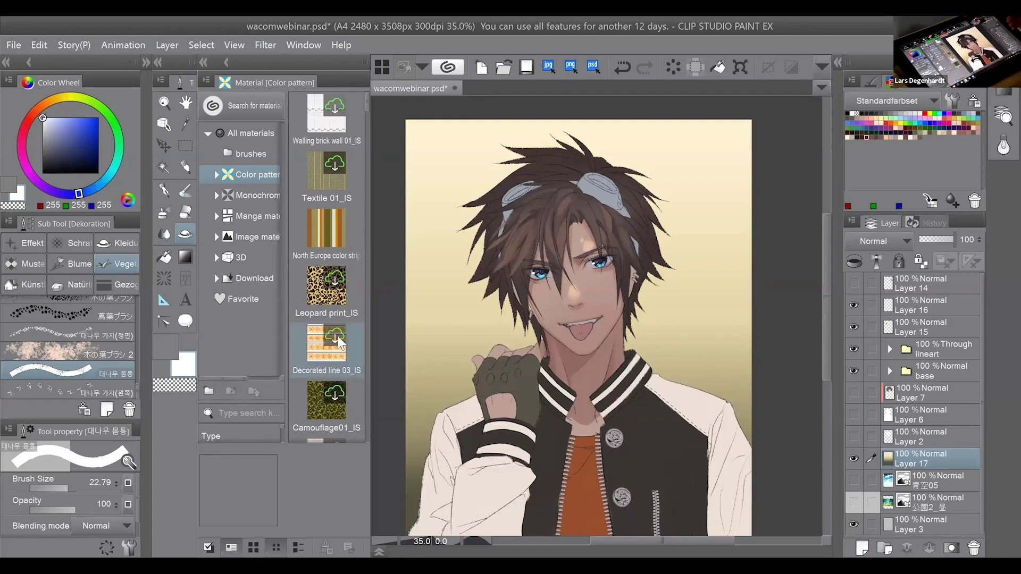
pyautogui.click(168, 349)
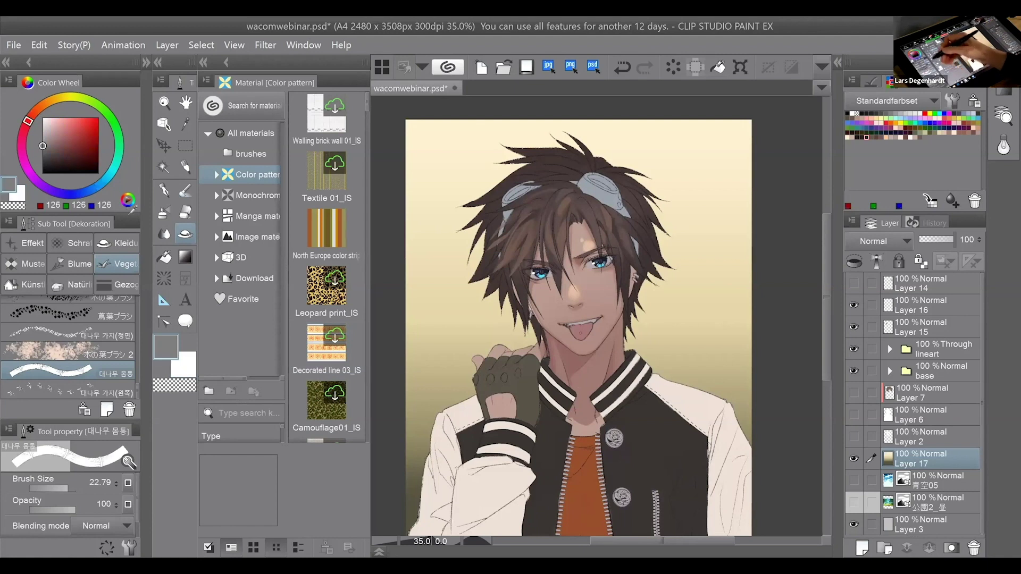
pyautogui.click(106, 111)
pyautogui.moveTo(93, 129); pyautogui.dragTo(35, 146)
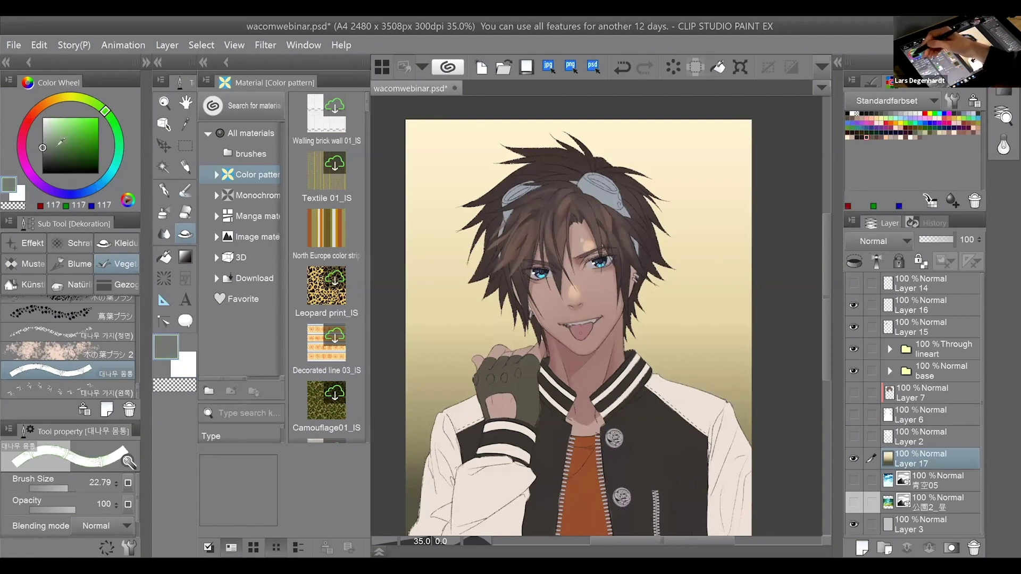
pyautogui.click(919, 133)
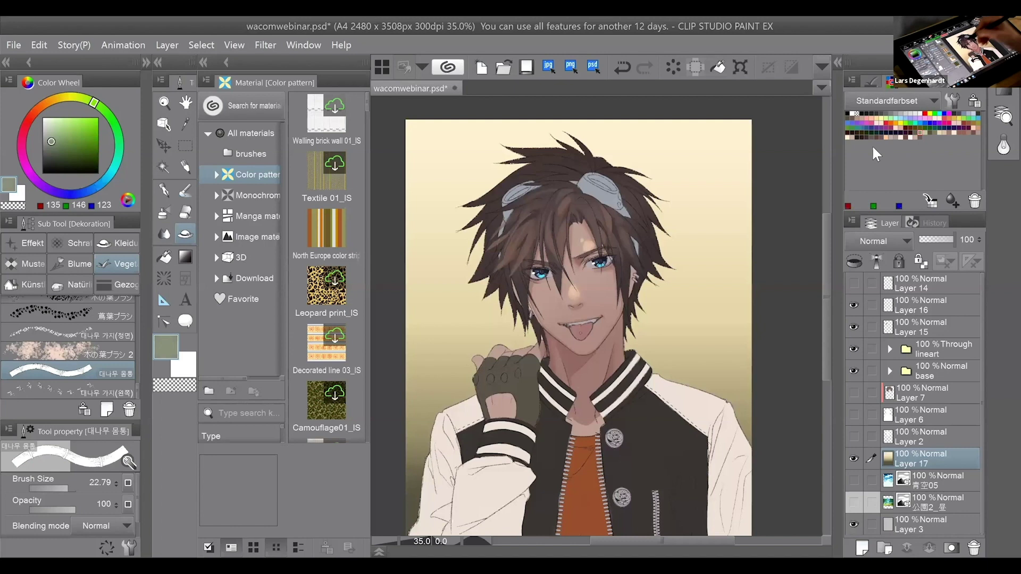
pyautogui.click(184, 364)
pyautogui.click(920, 132)
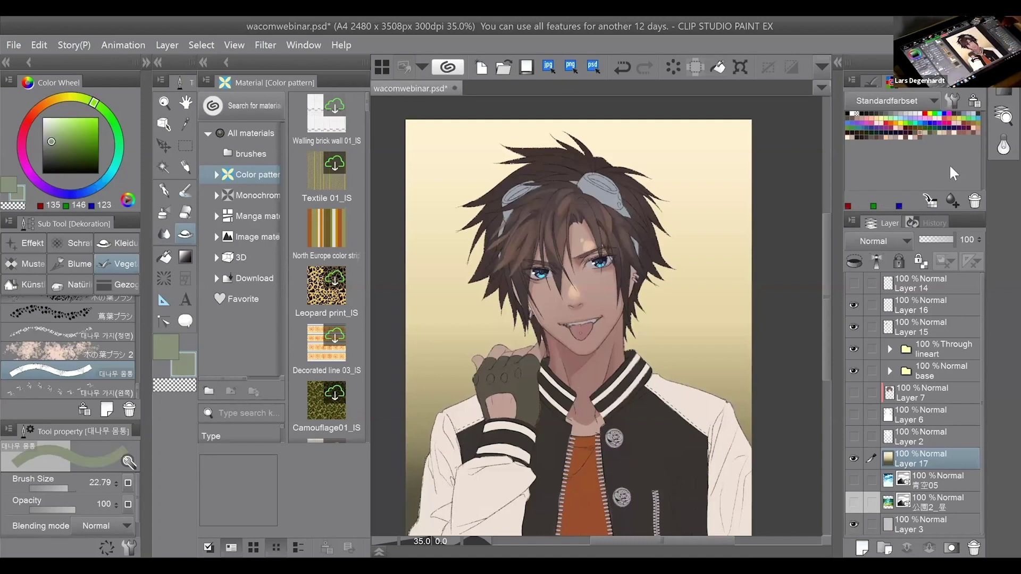
# On a new layer, draw two leaning green bamboo stalks with black outlines on either side of the character and erase gaps at their joints.
pyautogui.click(862, 548)
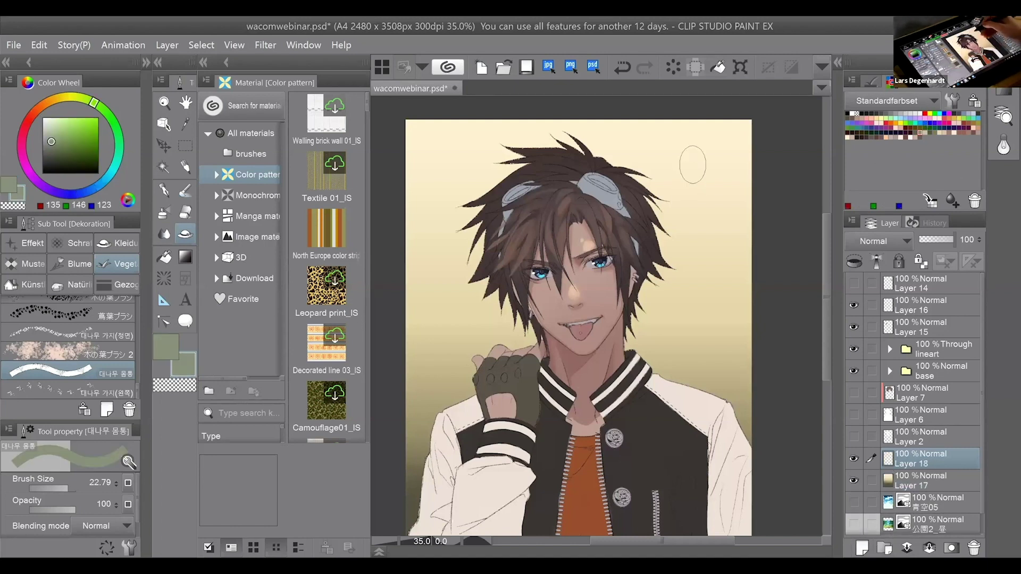
pyautogui.moveTo(686, 105); pyautogui.dragTo(651, 532)
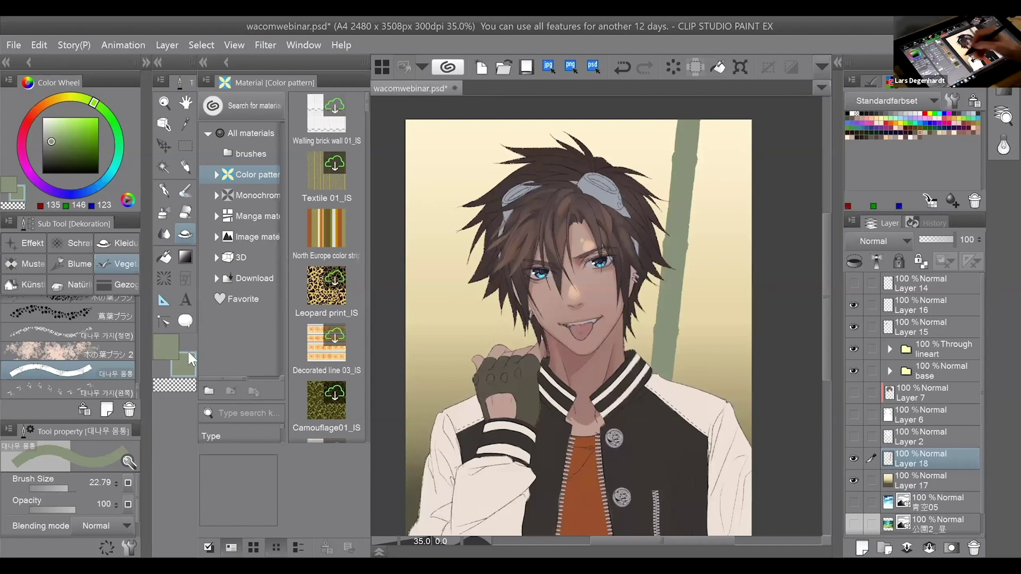
pyautogui.hotkey('ctrl', 'z')
pyautogui.click(42, 173)
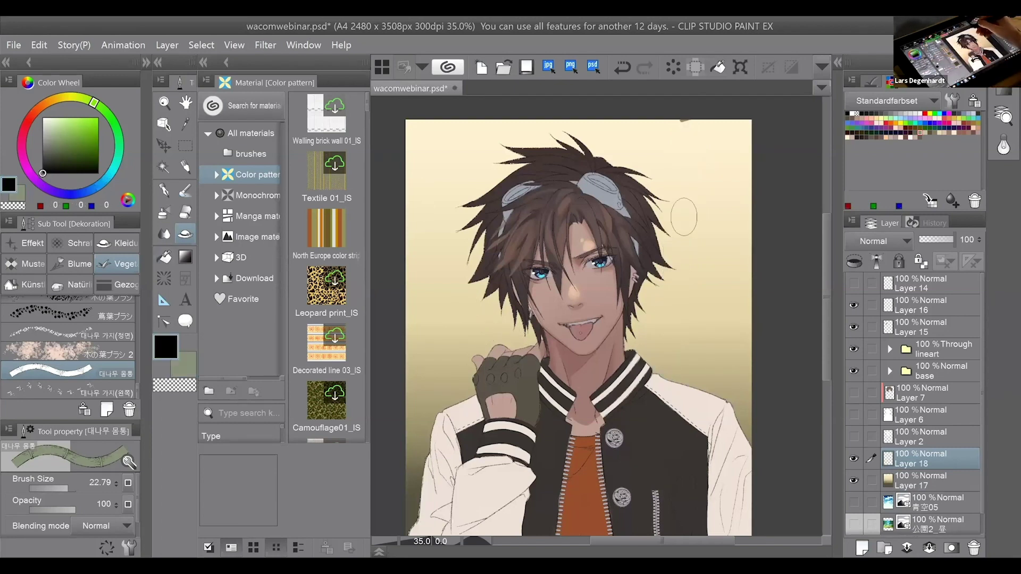
pyautogui.moveTo(683, 217); pyautogui.dragTo(640, 441)
pyautogui.moveTo(423, 118)
pyautogui.mouseDown()
pyautogui.moveTo(451, 271)
pyautogui.moveTo(556, 534)
pyautogui.mouseUp()
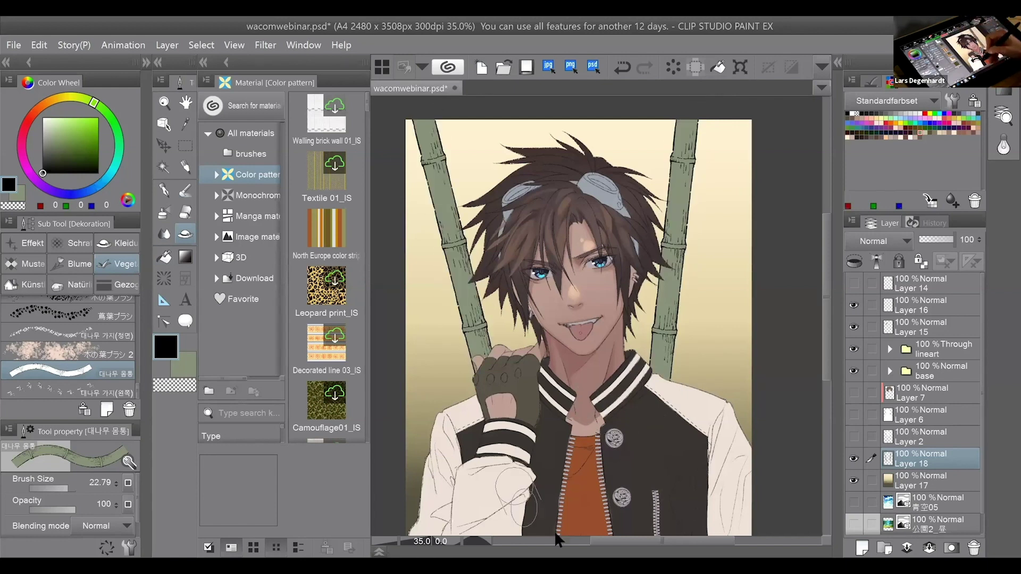
pyautogui.click(186, 213)
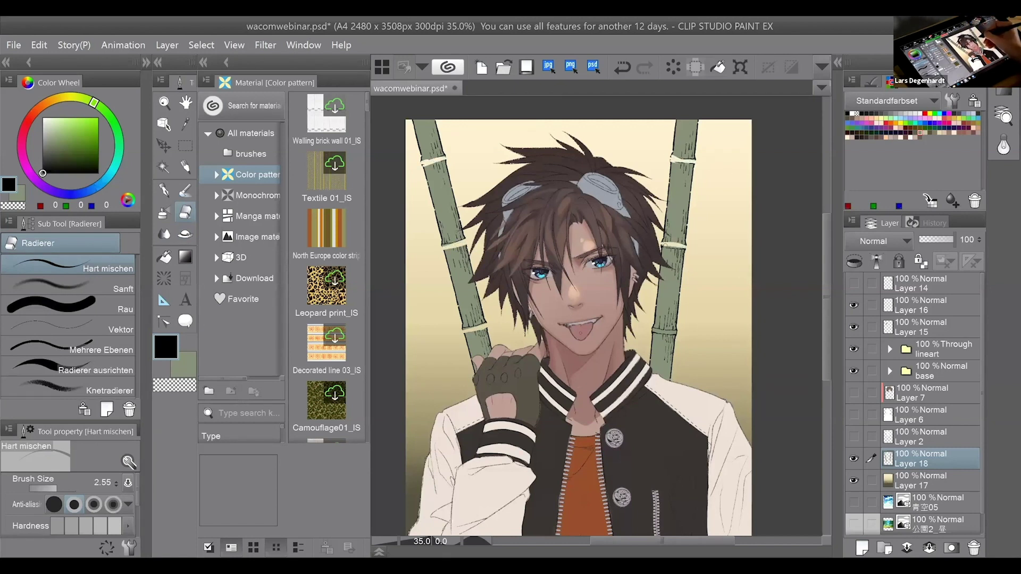
# Lock the bamboo layer's transparent pixels and paint both stalks solid green, RGB 135, 146, 123, with the Mapping Stift at size 100.
pyautogui.click(920, 261)
pyautogui.press('p')
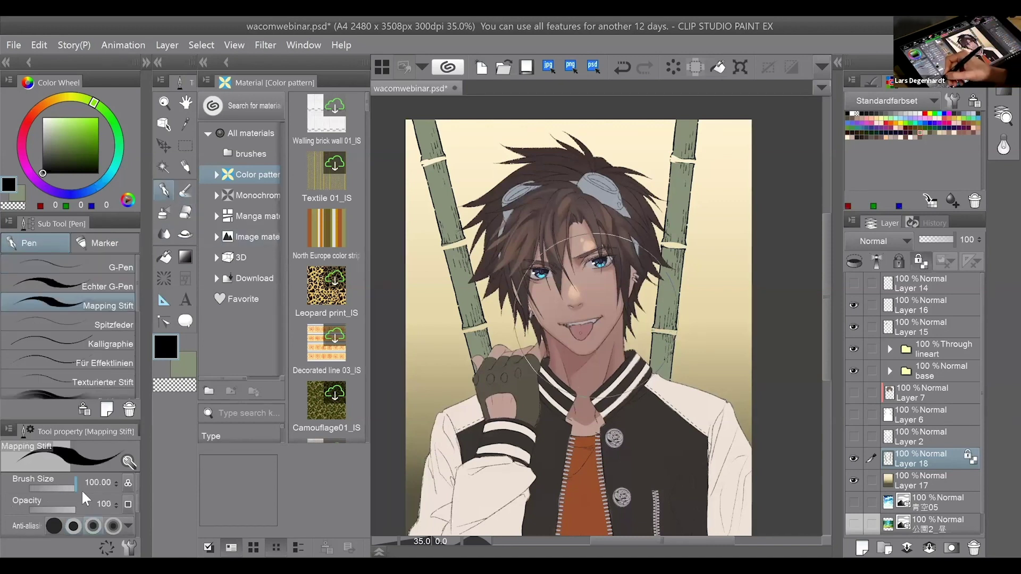
pyautogui.keyDown('alt'); pyautogui.click(452, 213); pyautogui.keyUp('alt')
pyautogui.moveTo(425, 154); pyautogui.dragTo(484, 335)
pyautogui.moveTo(686, 138); pyautogui.dragTo(659, 324)
pyautogui.moveTo(691, 170); pyautogui.dragTo(662, 367)
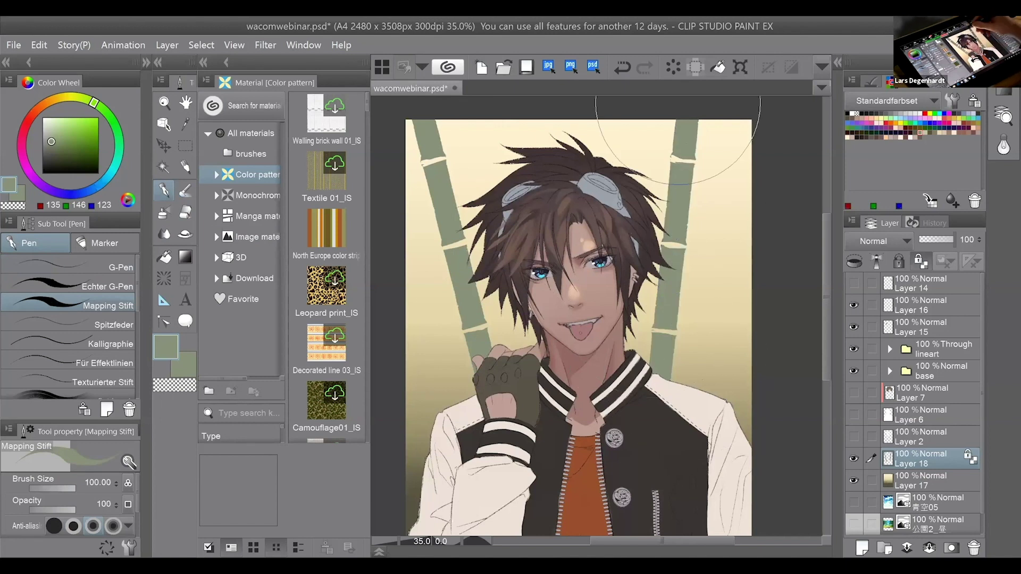
# On a new layer, stamp green bamboo leaves around the stalks with the 대나무 가지(왼쪽) brush at size 32.19.
pyautogui.click(862, 548)
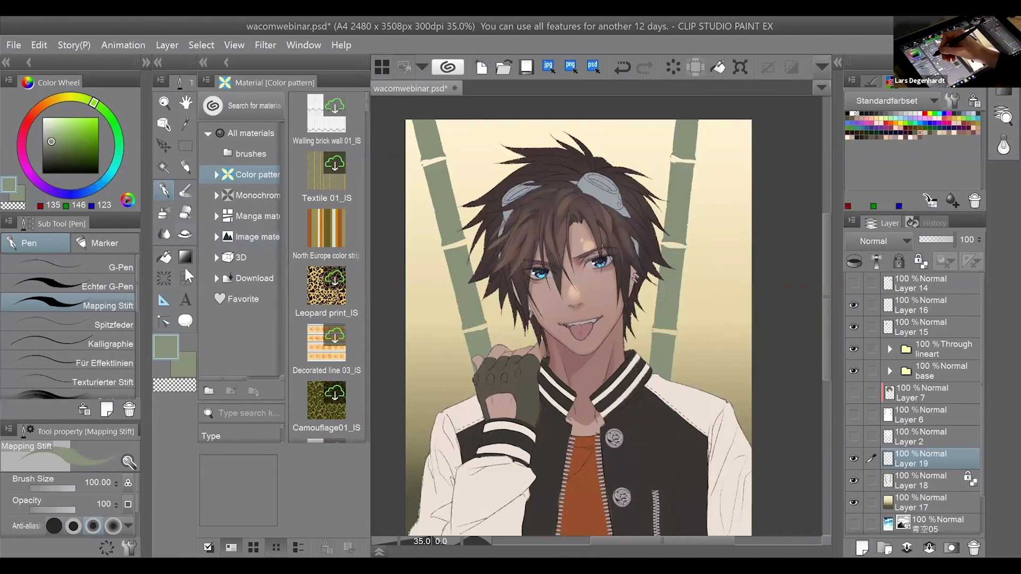
pyautogui.click(185, 234)
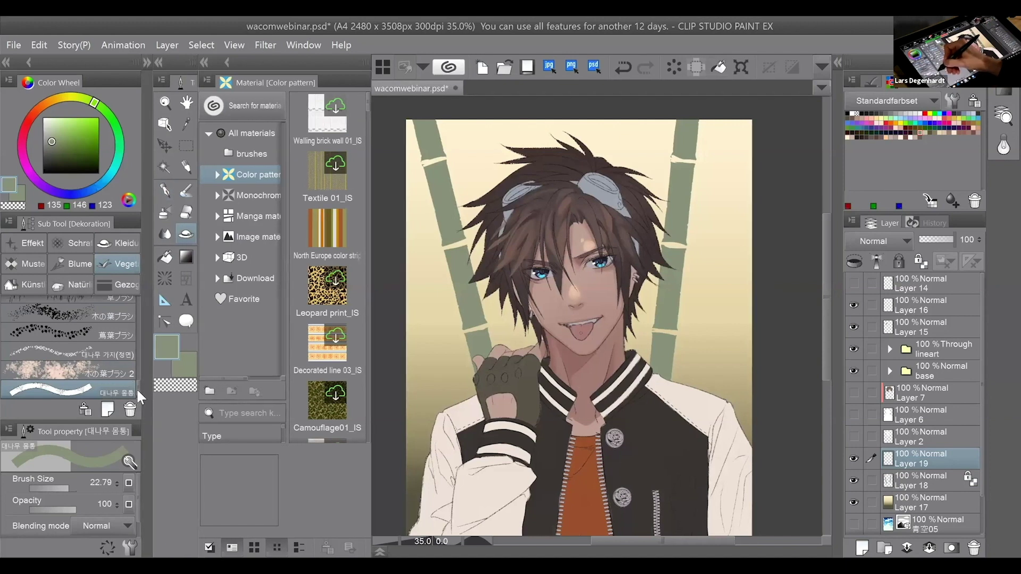
pyautogui.scroll(-1, 136, 387)
pyautogui.click(133, 385)
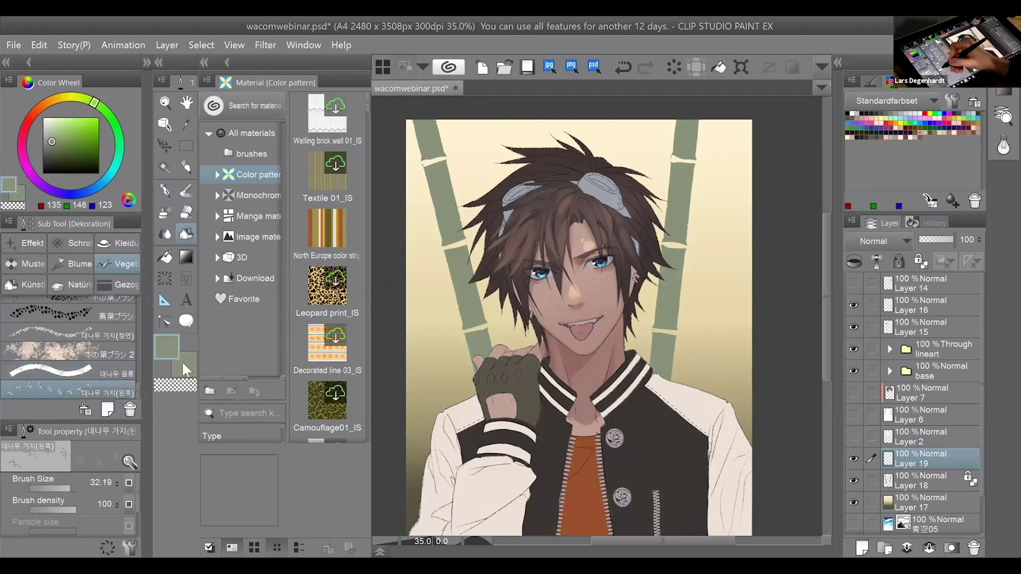
pyautogui.click(444, 304)
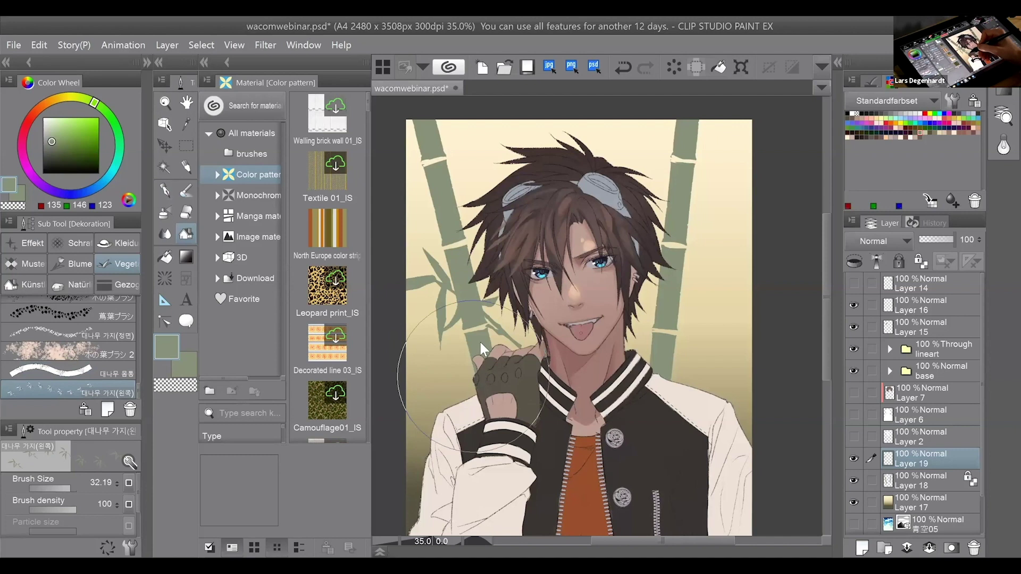
pyautogui.hotkey('ctrl', 'z')
pyautogui.click(490, 353)
pyautogui.click(692, 348)
pyautogui.hotkey('ctrl', 'z')
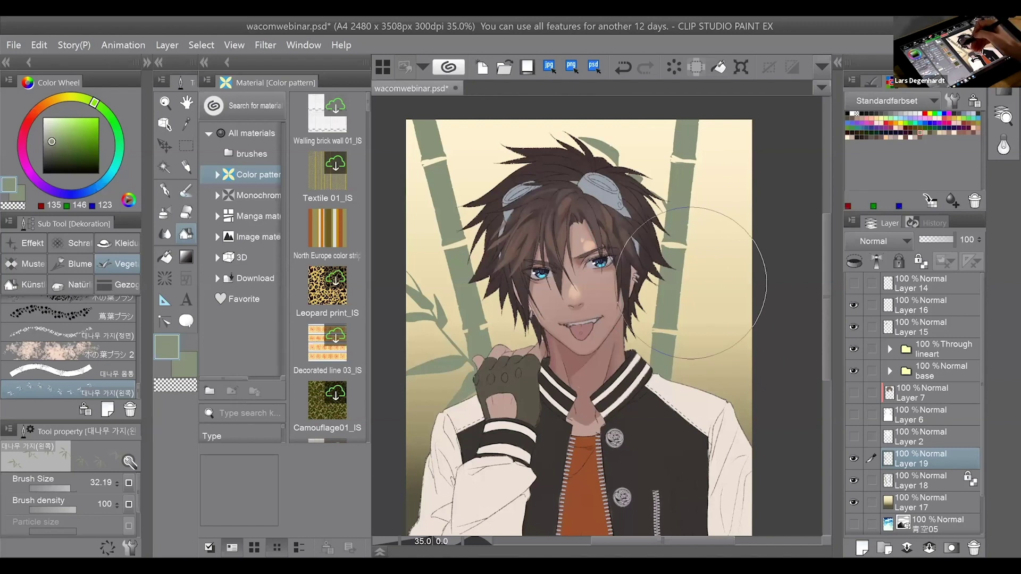
# Lasso the leaf cluster behind the head, flip it horizontally, rotate it slightly and place it beside the right bamboo stalk, then deselect.
pyautogui.click(186, 145)
pyautogui.click(128, 308)
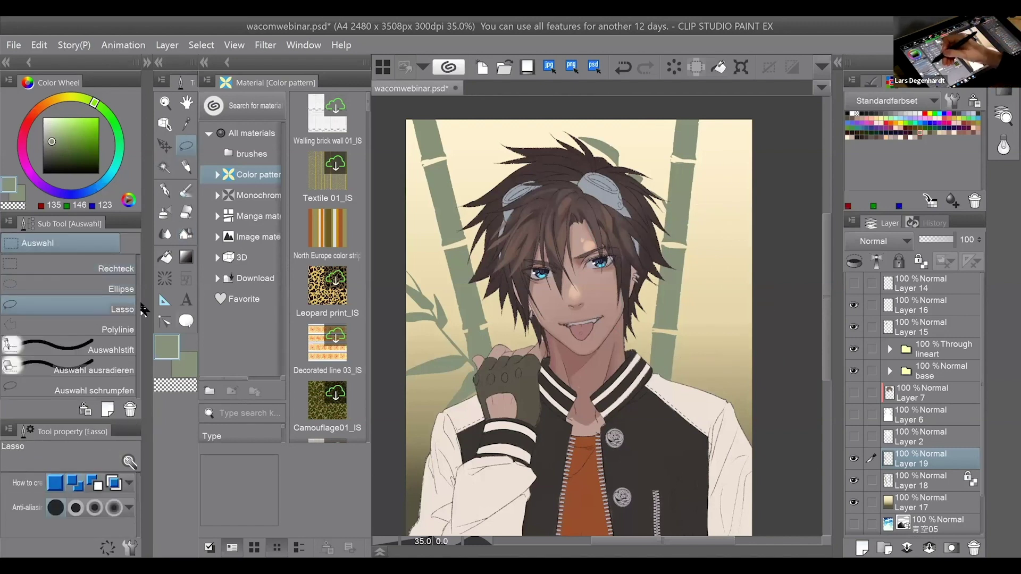
pyautogui.moveTo(534, 162); pyautogui.dragTo(707, 224)
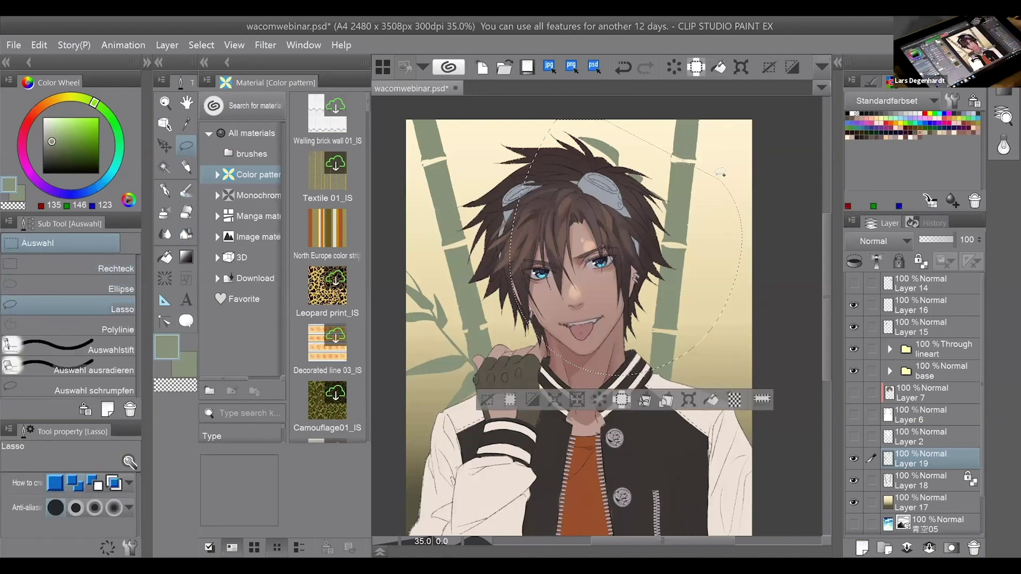
pyautogui.hotkey('ctrl', 'z')
pyautogui.moveTo(600, 109)
pyautogui.mouseDown()
pyautogui.moveTo(556, 128)
pyautogui.moveTo(696, 174)
pyautogui.mouseUp()
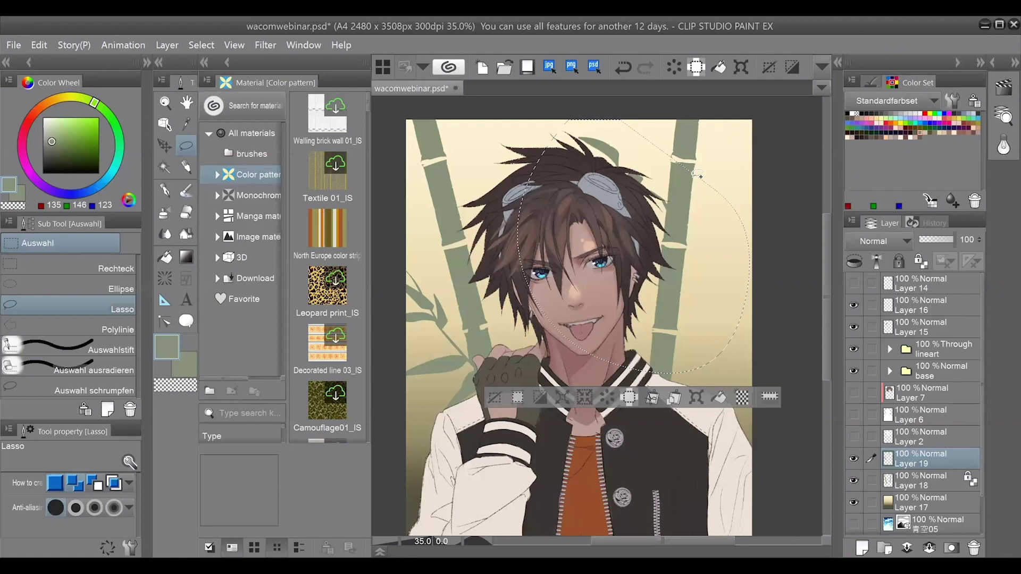
pyautogui.click(692, 177)
pyautogui.hotkey('ctrl', 't')
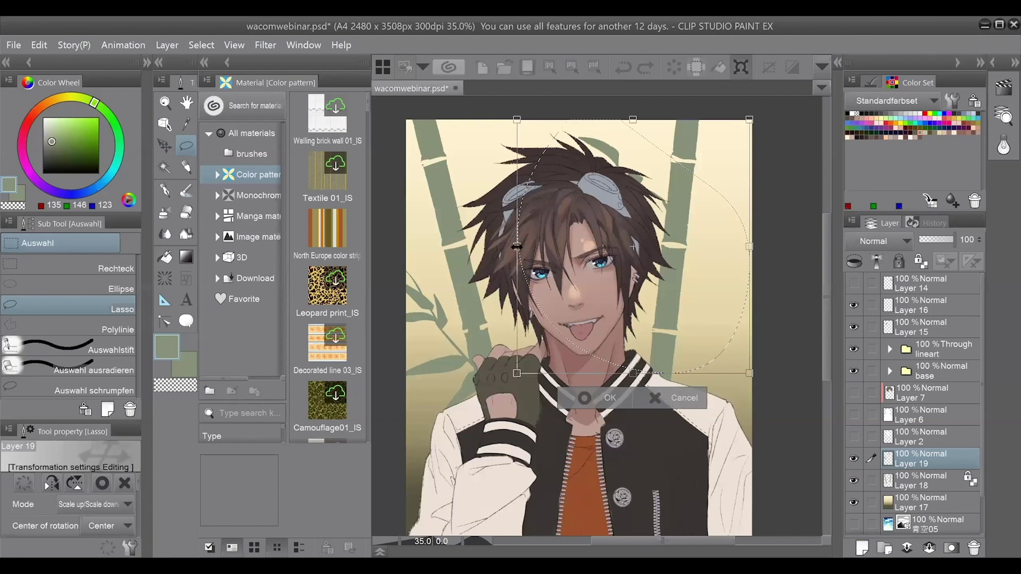
pyautogui.moveTo(517, 246); pyautogui.dragTo(810, 231)
pyautogui.moveTo(749, 301); pyautogui.dragTo(641, 334)
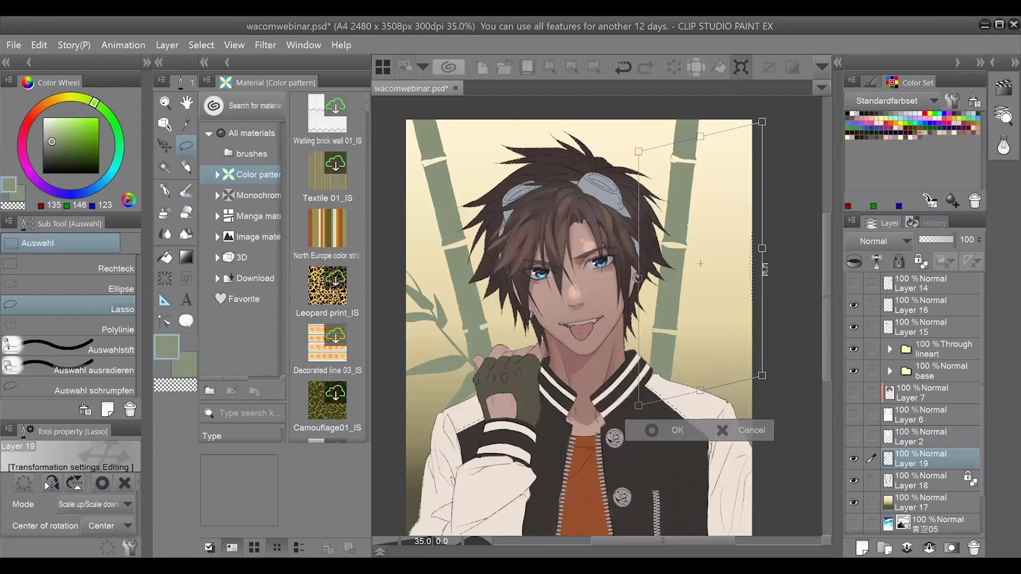
pyautogui.moveTo(763, 250); pyautogui.dragTo(807, 270)
pyautogui.moveTo(736, 338); pyautogui.dragTo(724, 400)
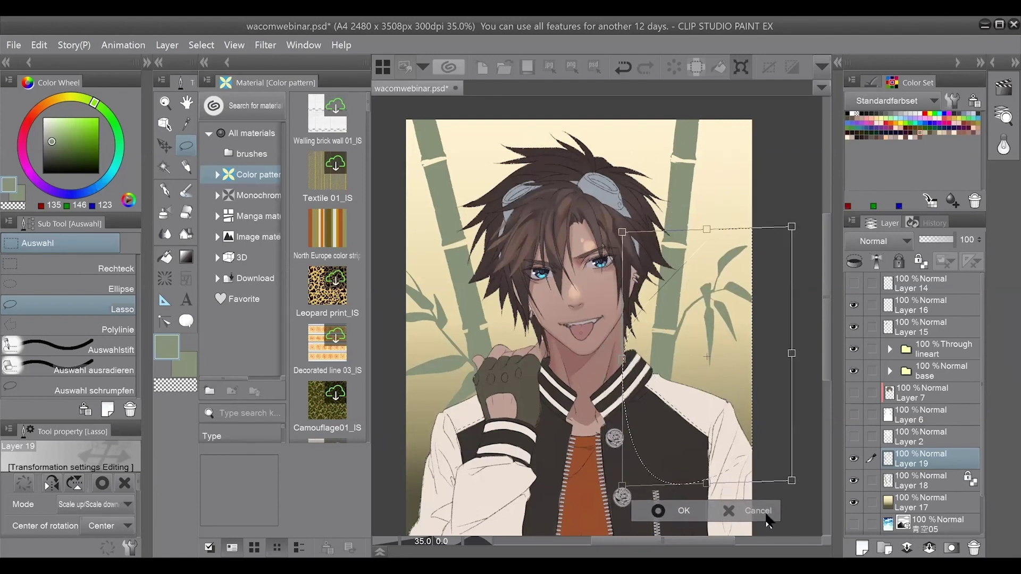
pyautogui.click(758, 511)
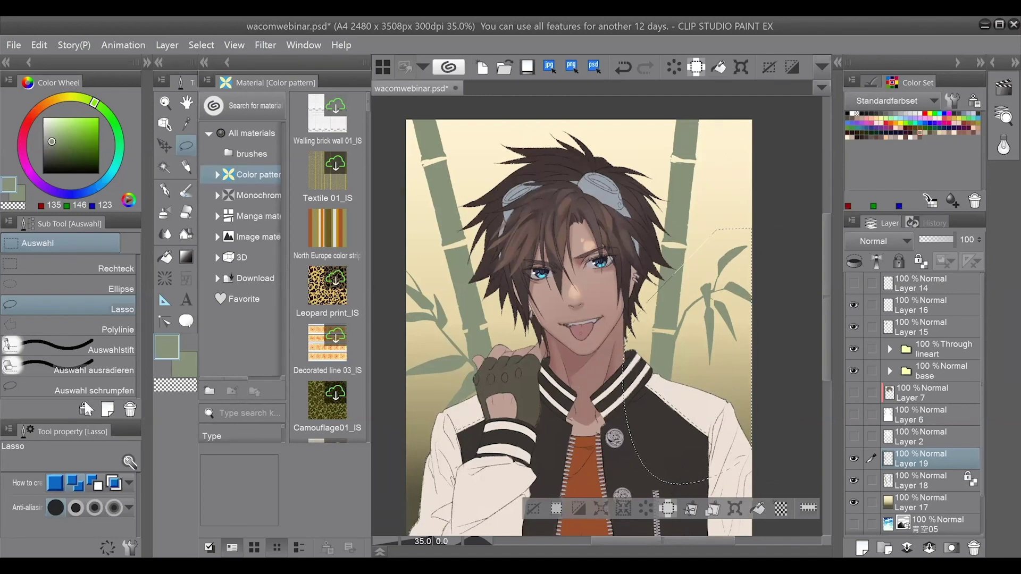
pyautogui.click(128, 268)
pyautogui.hotkey('ctrl', 'd')
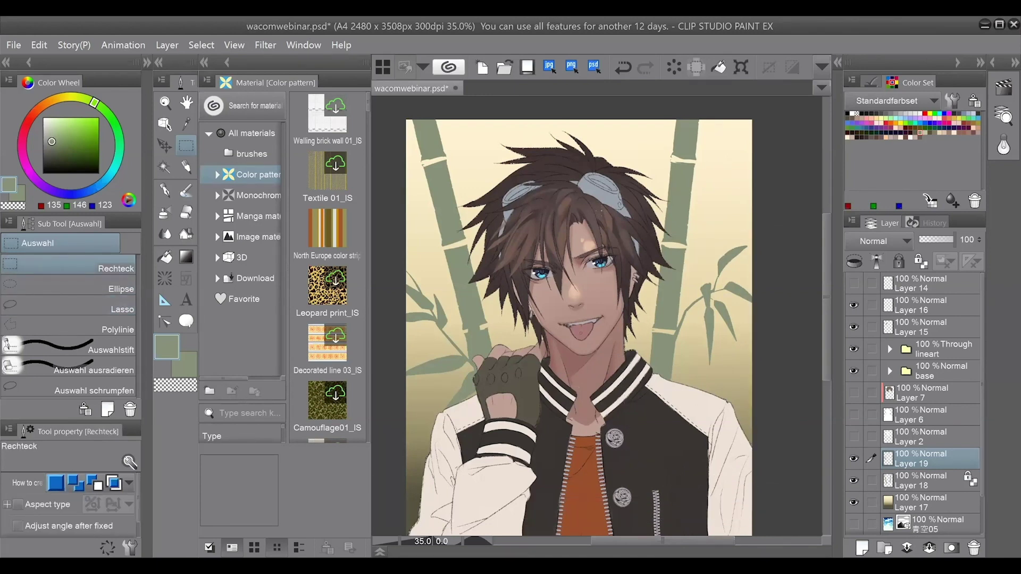
# Duplicate the base folder, merge the copy into a single layer and place it above the lineart folder.
pyautogui.scroll(-1, 577, 314)
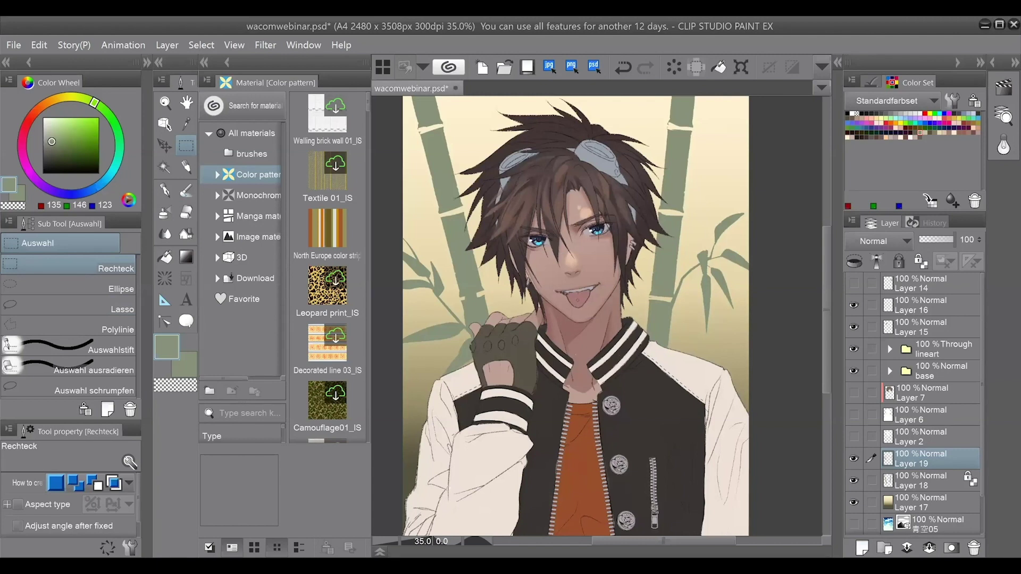
pyautogui.click(949, 350)
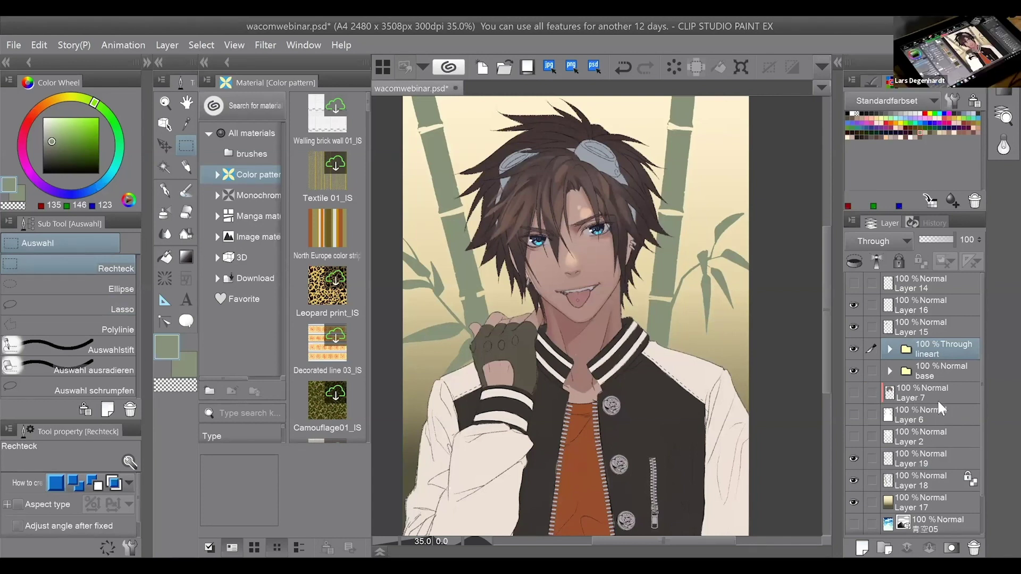
pyautogui.rightClick(971, 368)
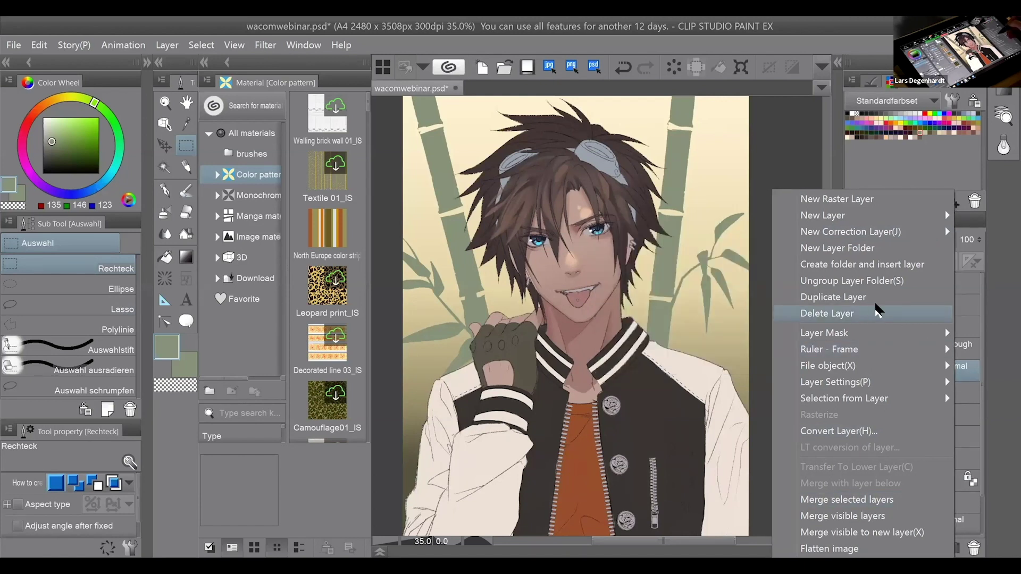
pyautogui.click(938, 307)
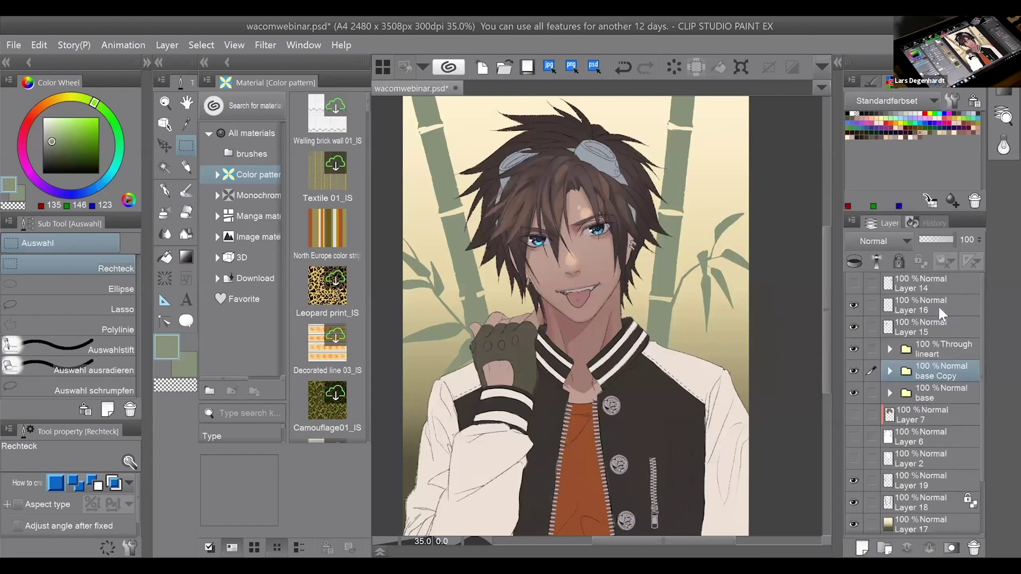
pyautogui.rightClick(959, 371)
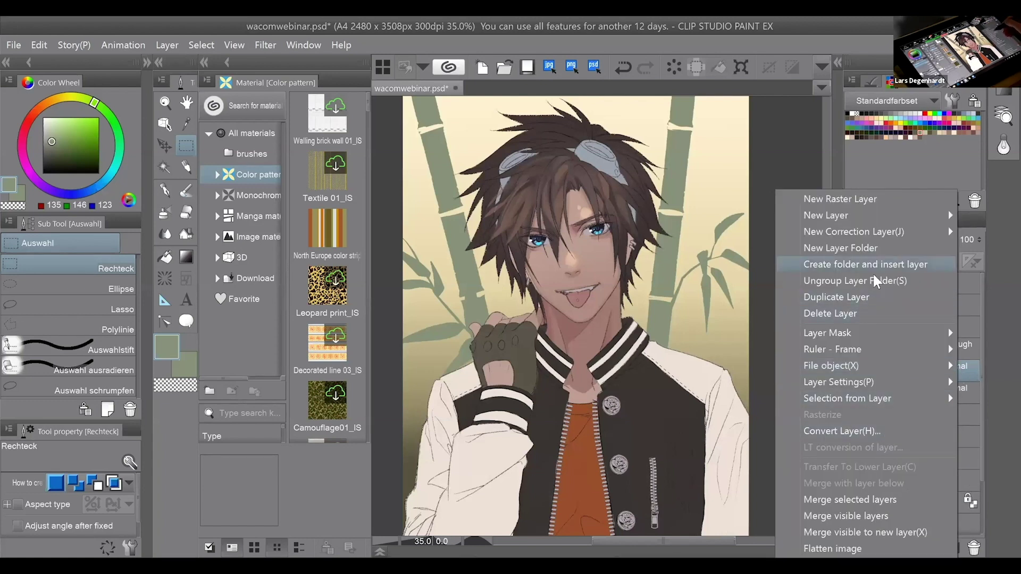
pyautogui.click(898, 498)
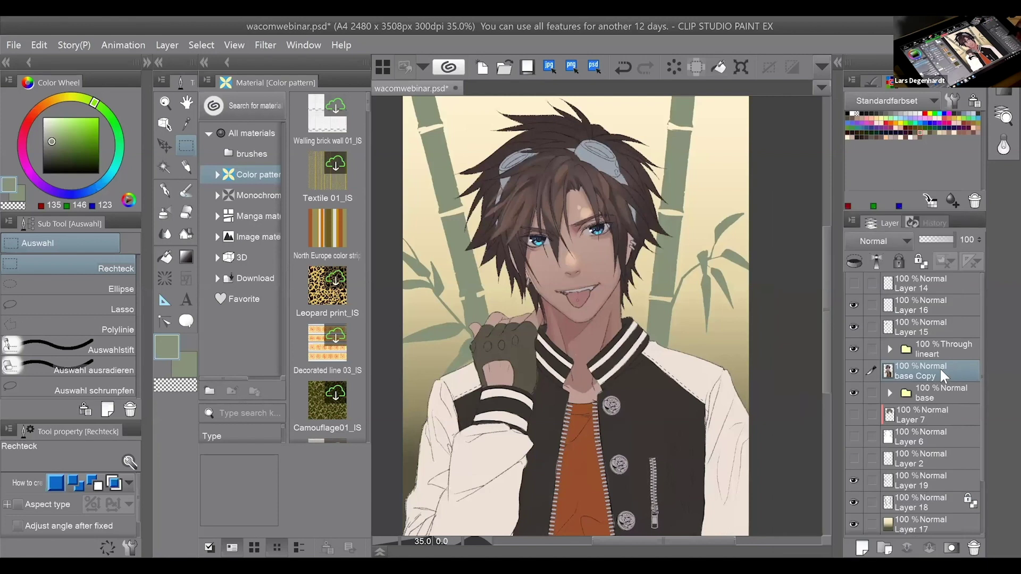
pyautogui.moveTo(940, 368); pyautogui.dragTo(941, 343)
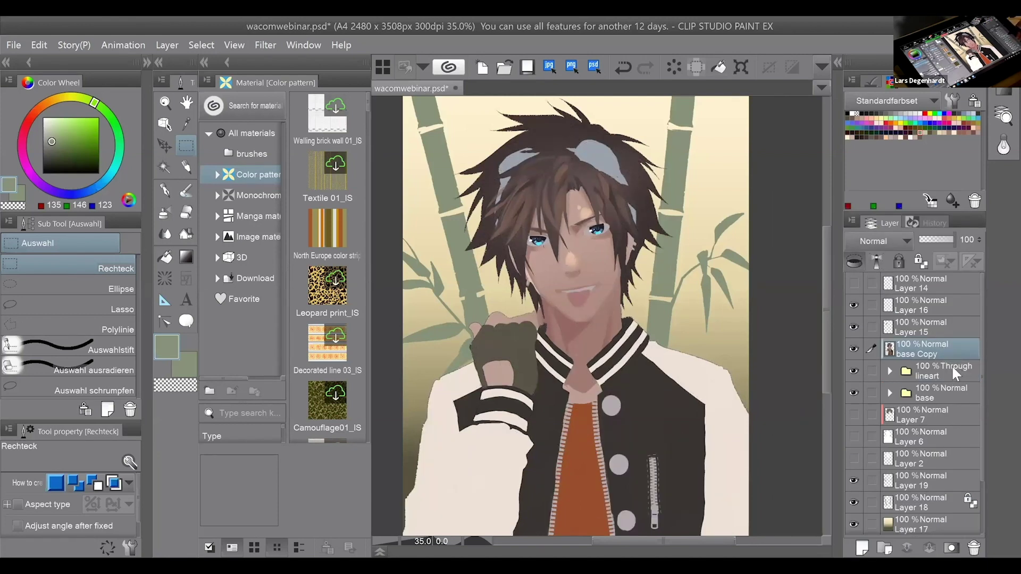
pyautogui.click(854, 262)
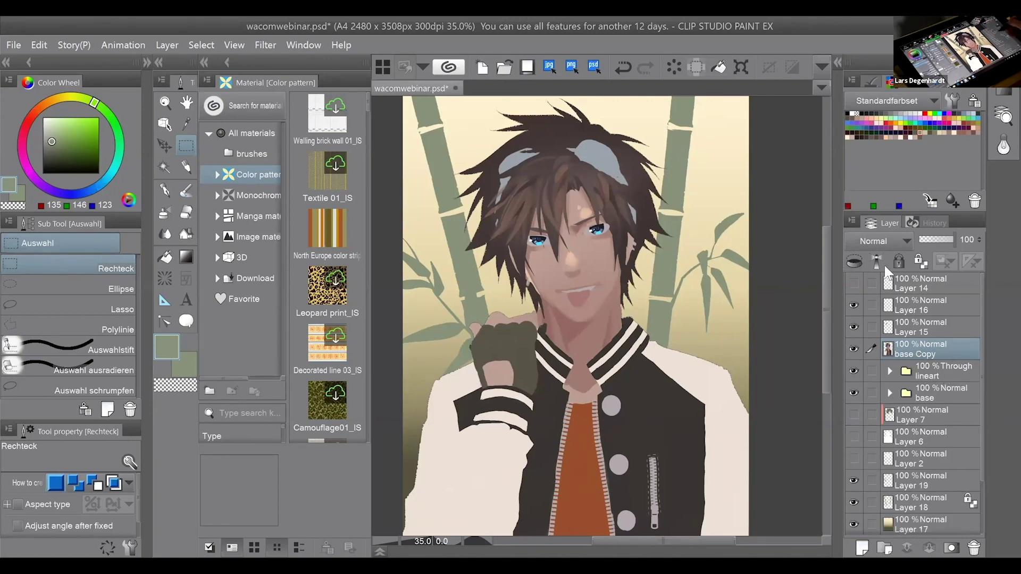
# Duplicate the lineart folder, merge the copy into a single layer and hide the original lineart folder.
pyautogui.rightClick(947, 370)
pyautogui.click(914, 299)
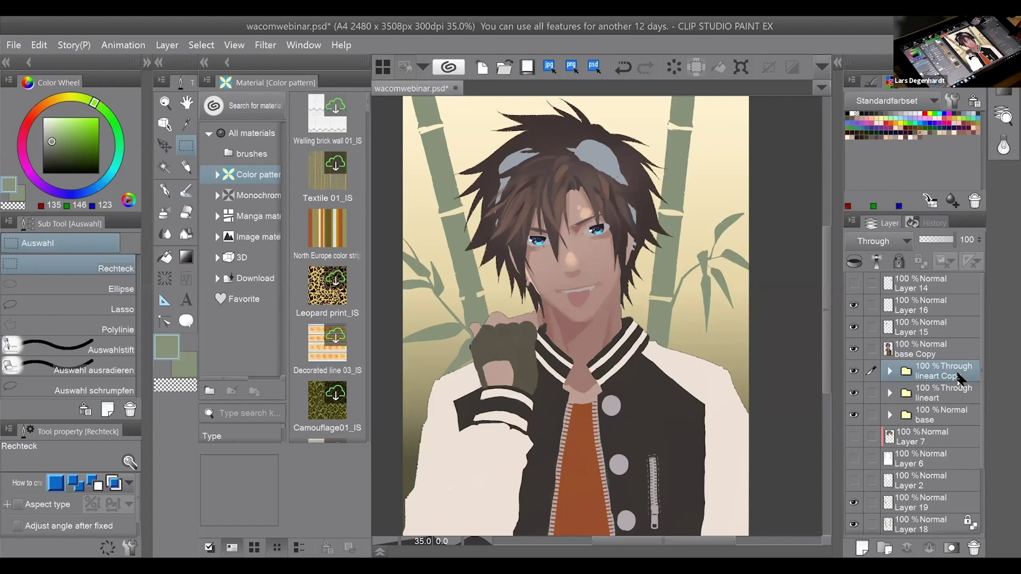
pyautogui.rightClick(958, 377)
pyautogui.click(888, 498)
pyautogui.click(875, 393)
# Clip the base Copy layer to lineart Copy and set it to Multiply at 69% opacity.
pyautogui.click(897, 351)
pyautogui.hotkey('ctrl', 'alt', 'g')
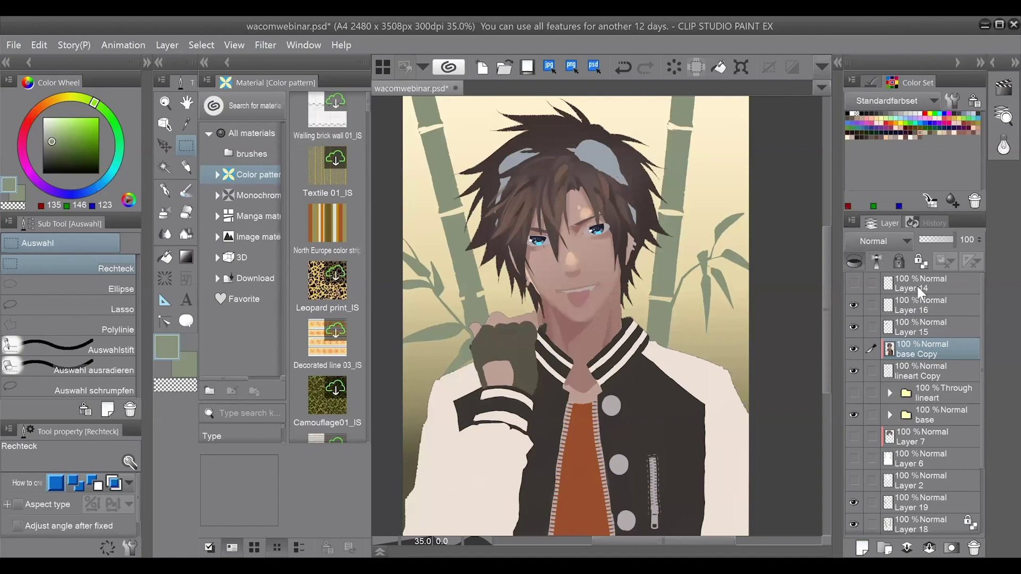
pyautogui.click(905, 244)
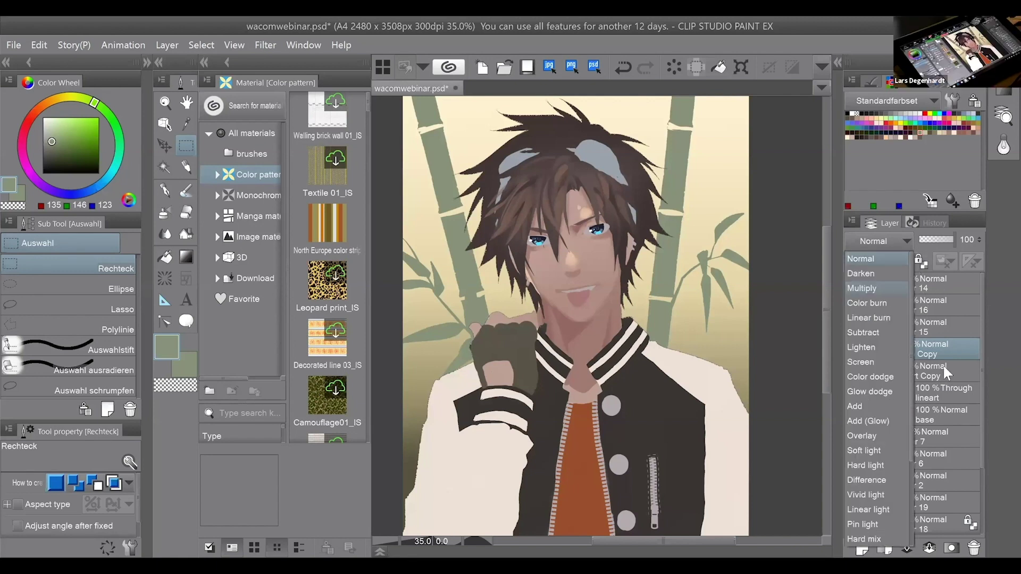
pyautogui.click(861, 288)
pyautogui.click(941, 239)
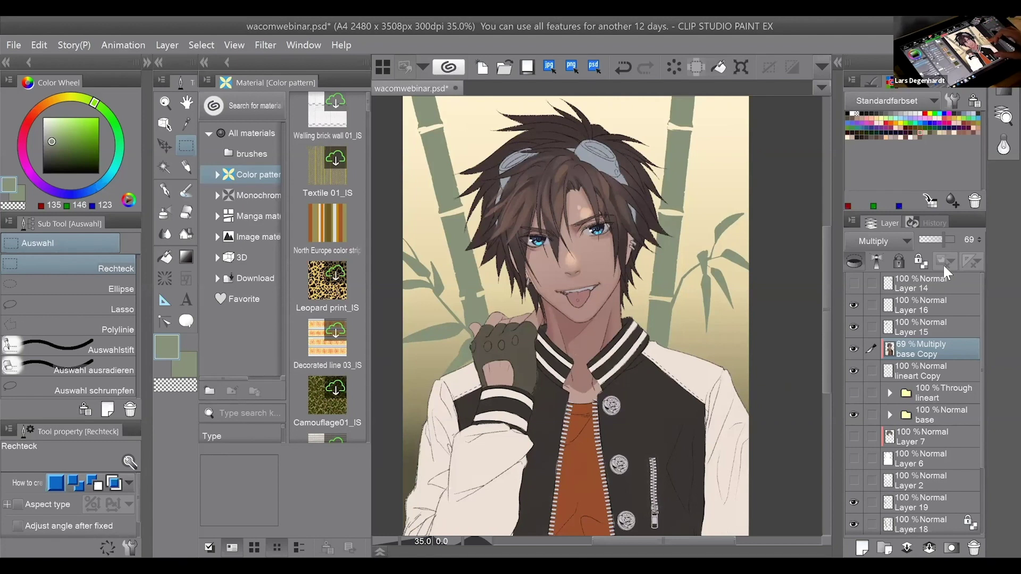
# Add a new layer above Layer 16 and choose the 簡単ショート hair brush with black main and white sub colour.
pyautogui.moveTo(575, 316); pyautogui.dragTo(585, 334)
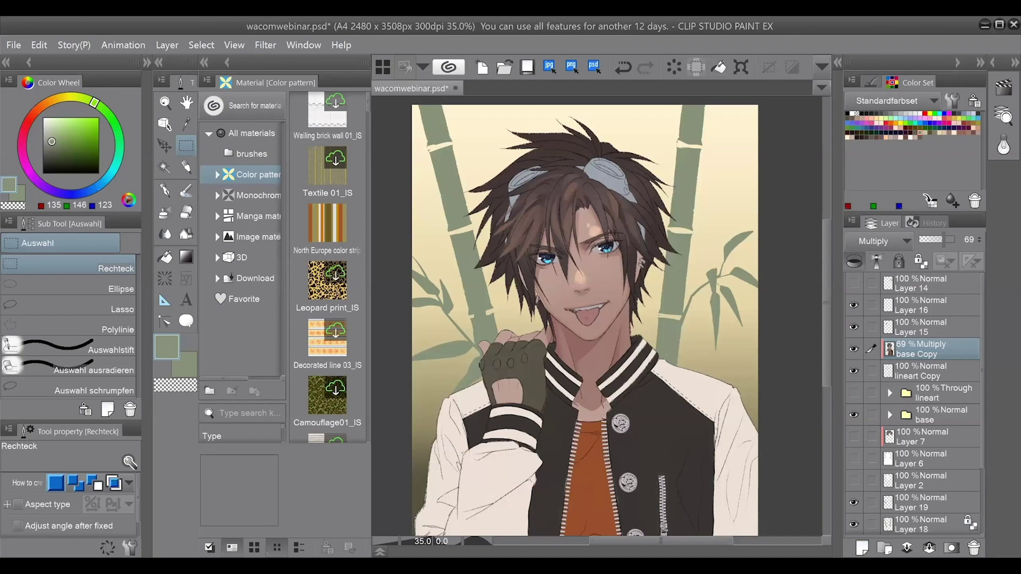
pyautogui.click(955, 311)
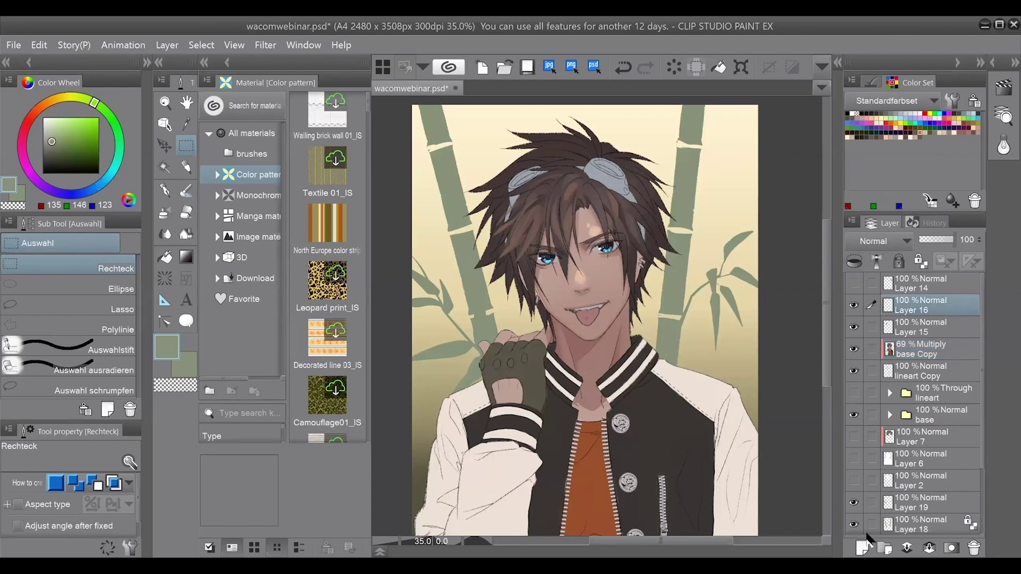
pyautogui.click(862, 547)
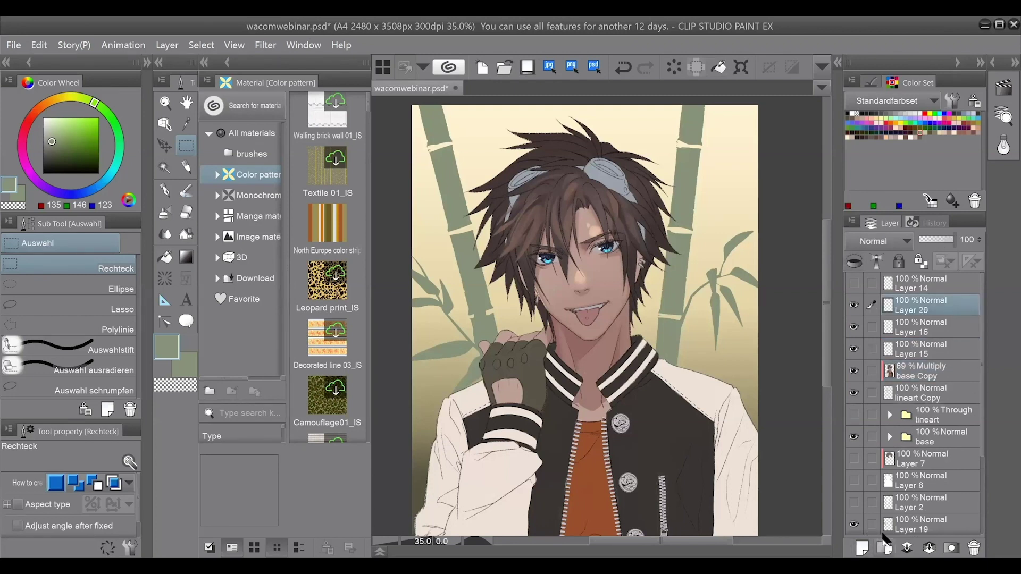
pyautogui.click(187, 235)
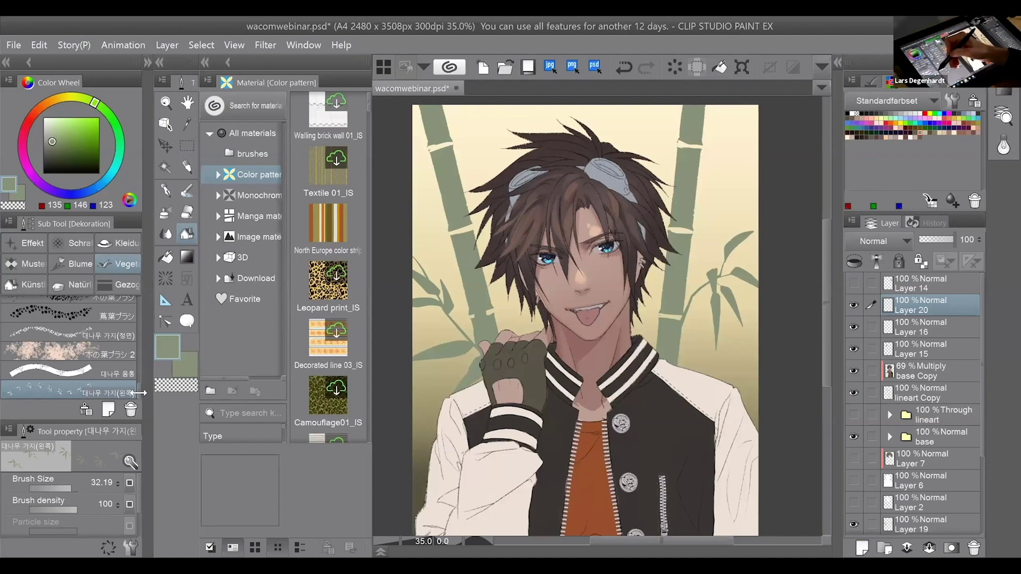
pyautogui.click(121, 244)
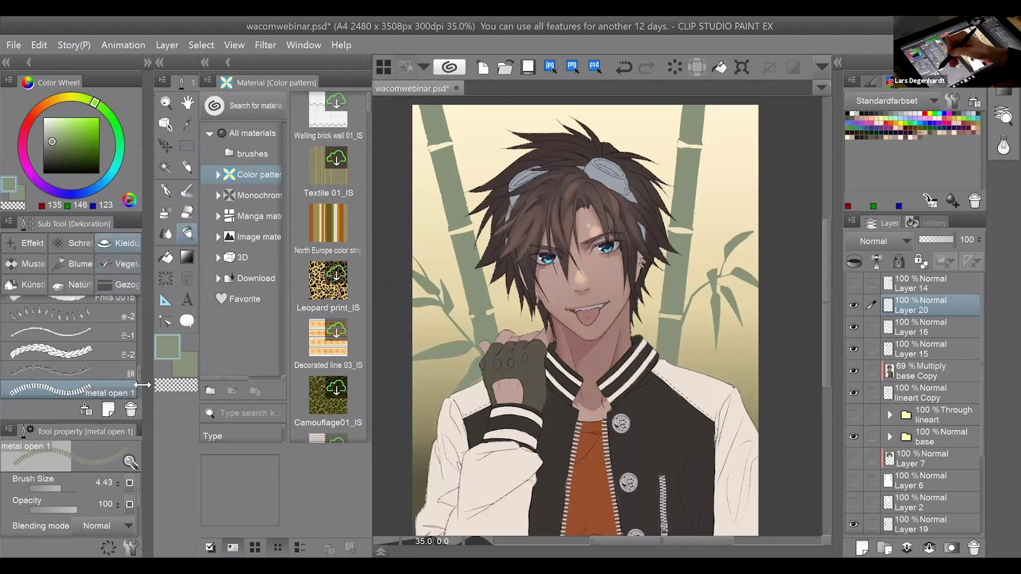
pyautogui.moveTo(139, 361); pyautogui.dragTo(137, 337)
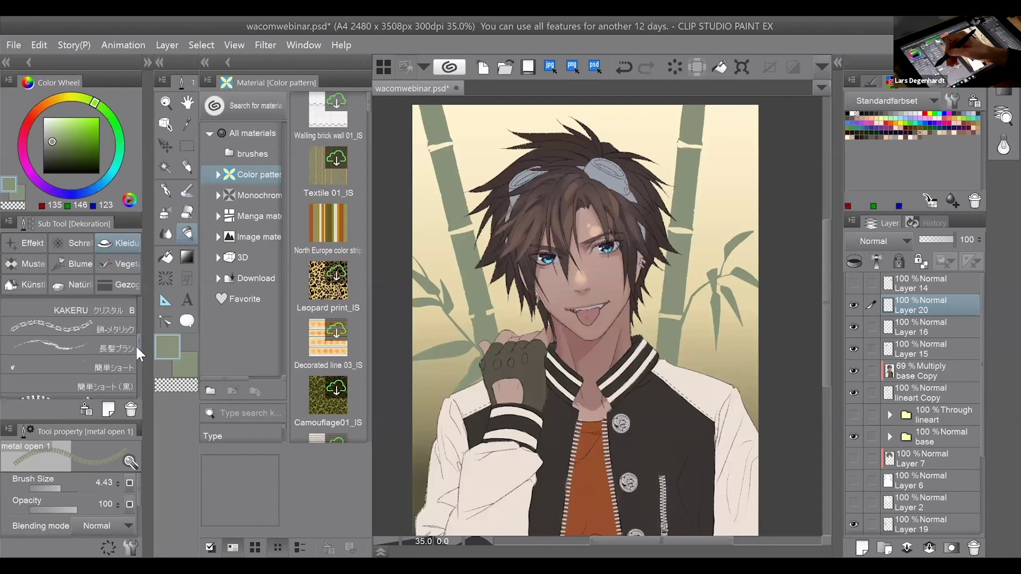
pyautogui.click(106, 367)
pyautogui.click(159, 336)
pyautogui.click(185, 364)
pyautogui.click(61, 133)
pyautogui.moveTo(61, 133); pyautogui.dragTo(30, 88)
pyautogui.click(172, 352)
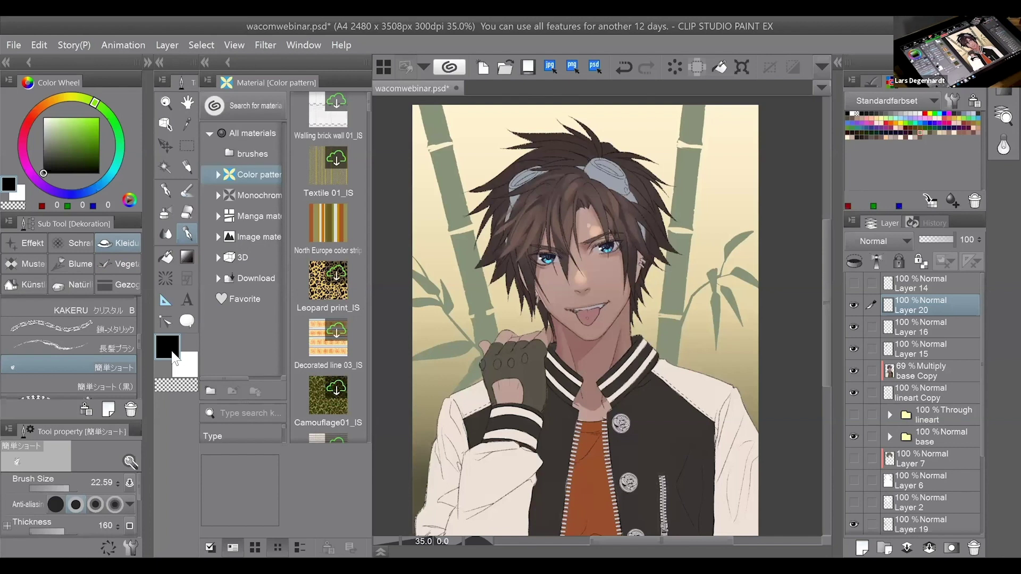
# Try painting white, black-outlined hair strands over the character's fringe with the 簡単ショート brush and undo the strokes.
pyautogui.moveTo(567, 171); pyautogui.dragTo(555, 269)
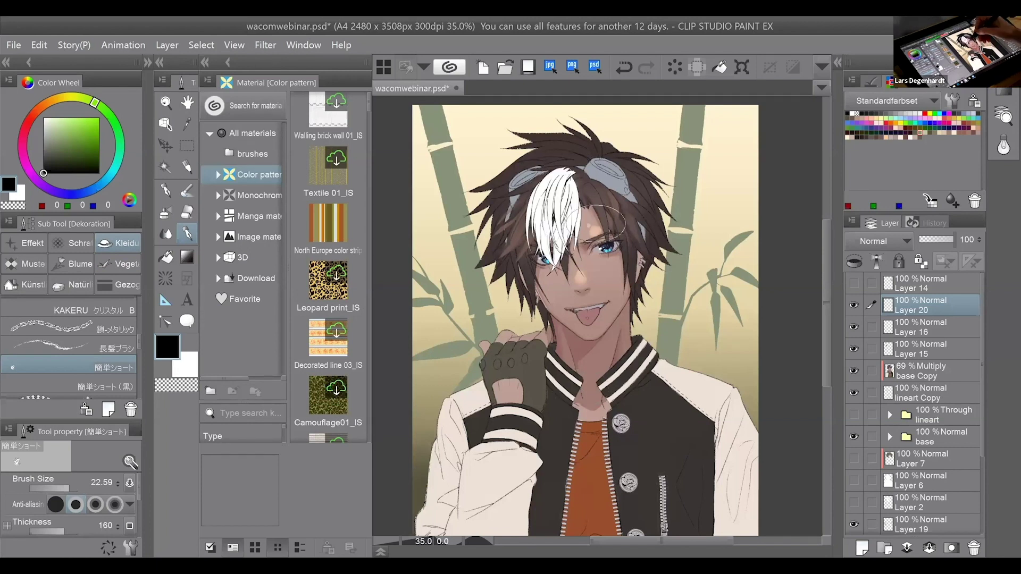
pyautogui.hotkey('ctrl', 'z')
pyautogui.moveTo(566, 173); pyautogui.dragTo(579, 255)
pyautogui.moveTo(548, 175); pyautogui.dragTo(505, 257)
pyautogui.hotkey('ctrl', 'z')
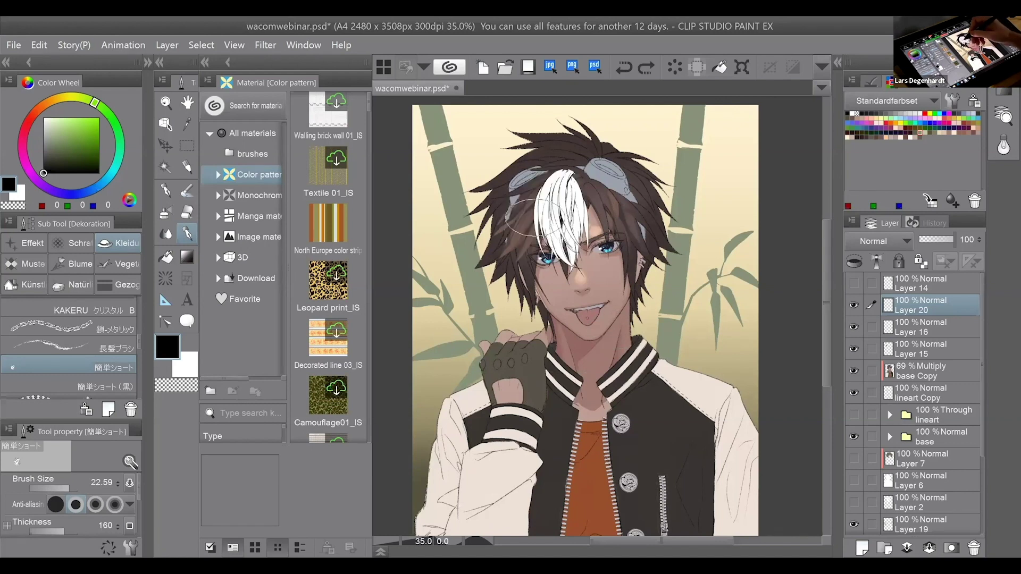
pyautogui.moveTo(541, 186); pyautogui.dragTo(531, 271)
pyautogui.moveTo(587, 166); pyautogui.dragTo(627, 266)
pyautogui.hotkey('ctrl', 'z')
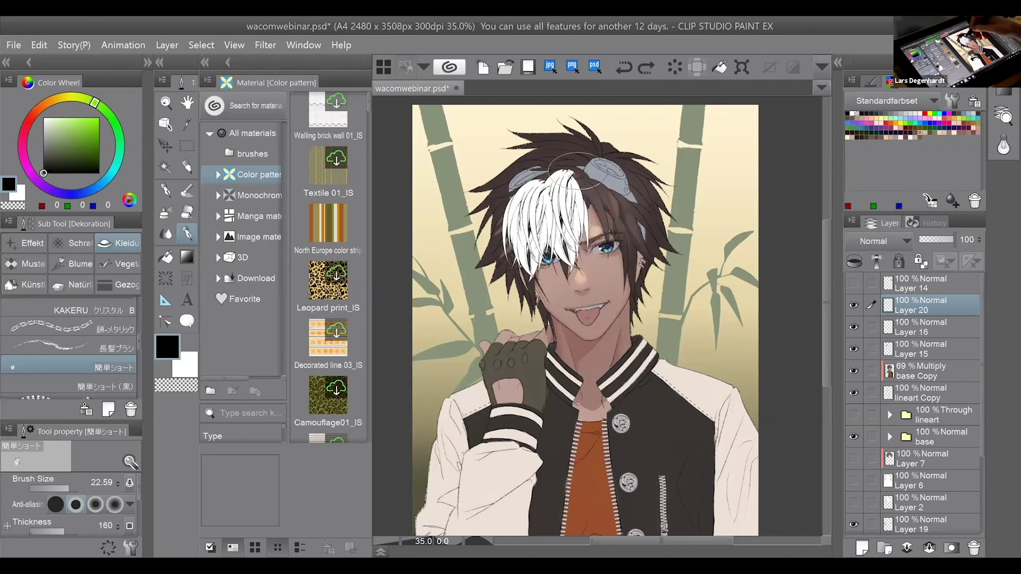
pyautogui.hotkey('ctrl', 'y')
pyautogui.hotkey('ctrl', 'z')
pyautogui.hotkey('ctrl', 'z')
pyautogui.hotkey('ctrl', 'z')
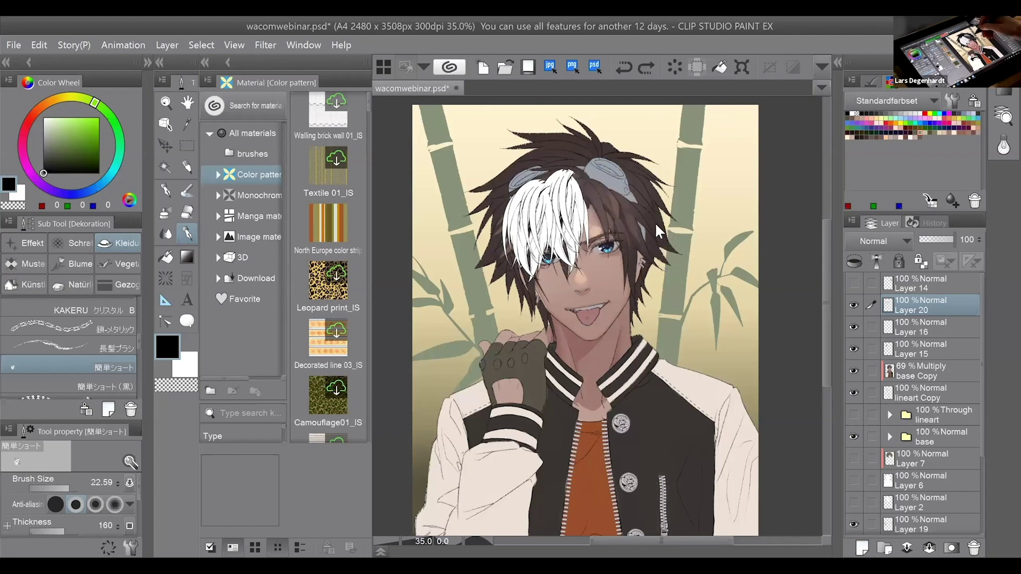
# Try the 長髪ブラシ brush at size 100 for a long hair strand falling from the ear over the jacket, and undo it.
pyautogui.click(112, 351)
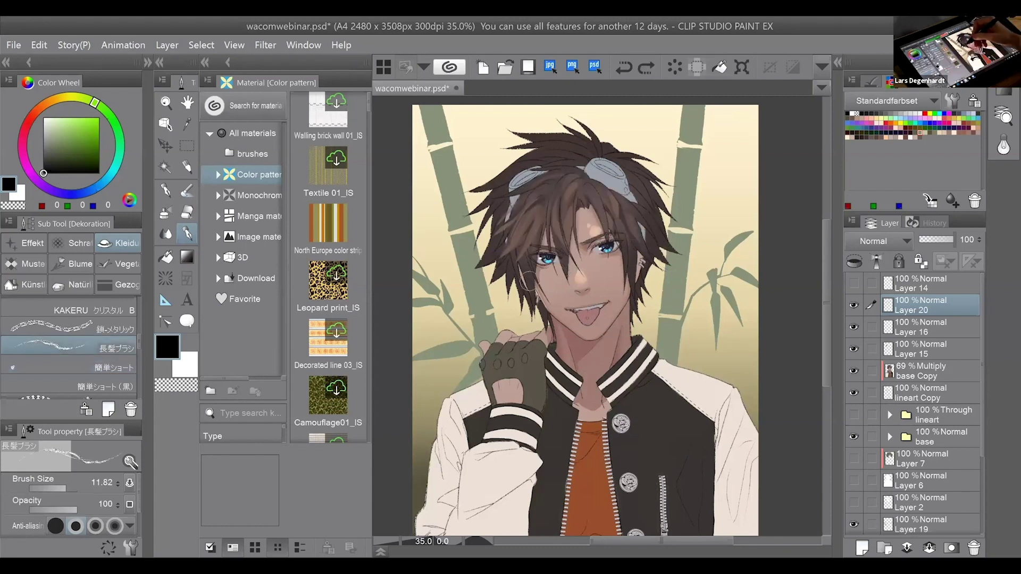
pyautogui.moveTo(82, 488); pyautogui.dragTo(80, 498)
pyautogui.moveTo(656, 345); pyautogui.dragTo(547, 526)
pyautogui.hotkey('ctrl', 'z')
pyautogui.moveTo(74, 488); pyautogui.dragTo(98, 488)
pyautogui.moveTo(638, 290)
pyautogui.mouseDown()
pyautogui.moveTo(646, 420)
pyautogui.moveTo(606, 534)
pyautogui.mouseUp()
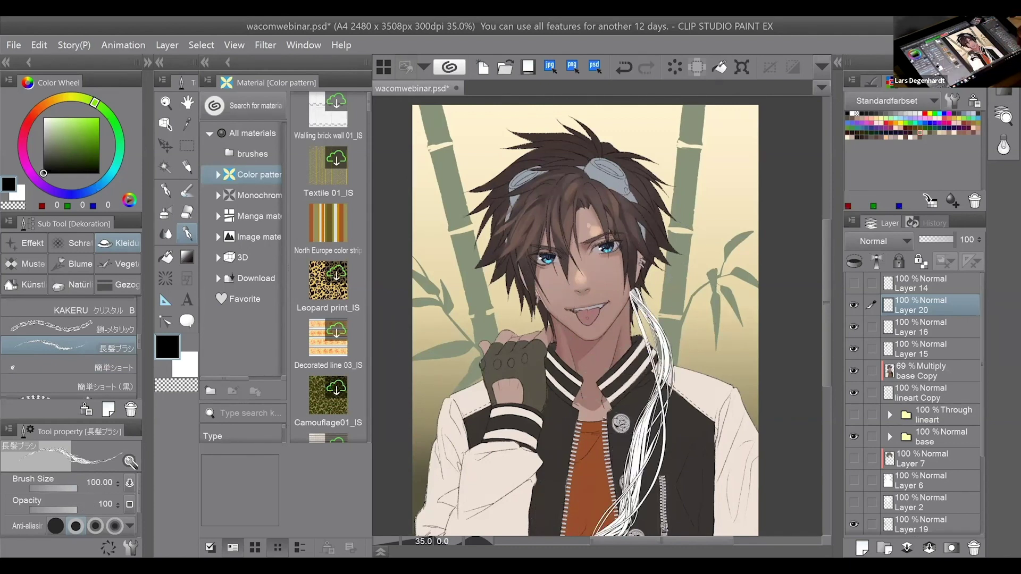
pyautogui.hotkey('ctrl', 'z')
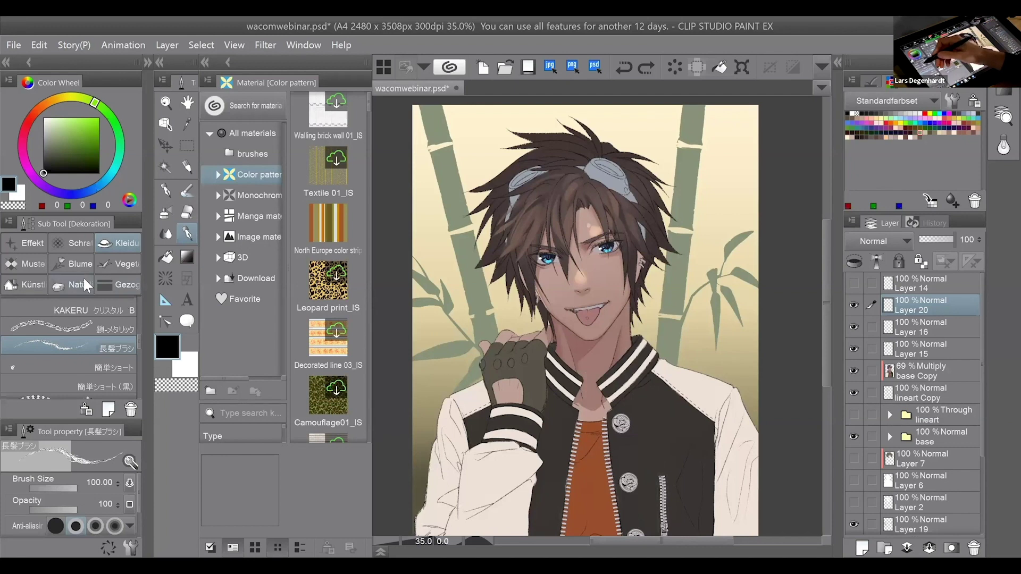
# Choose the dust of light effect brush with white as the main colour and add a new layer above Layer 20.
pyautogui.click(28, 244)
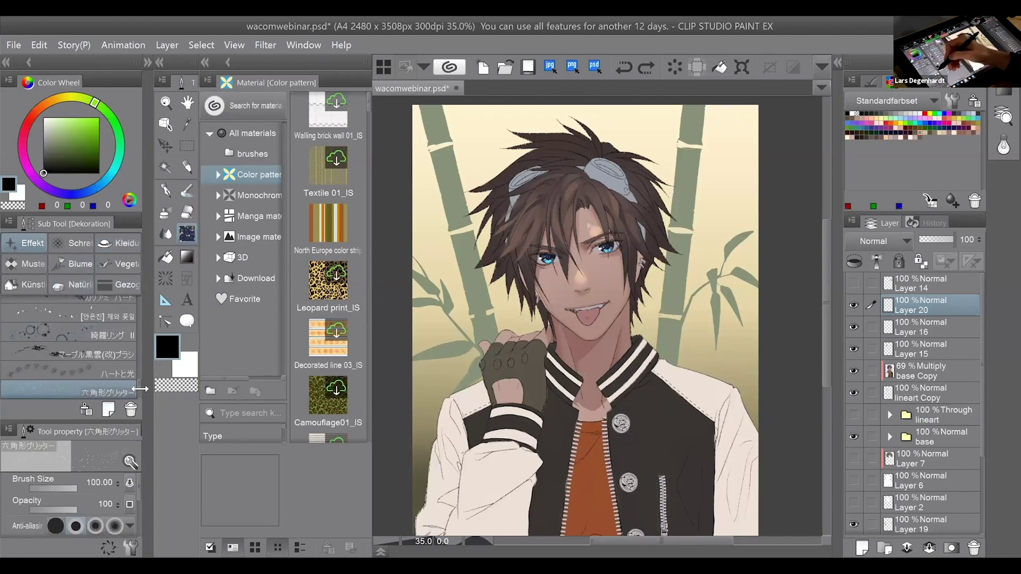
pyautogui.moveTo(141, 346); pyautogui.dragTo(143, 347)
pyautogui.moveTo(140, 388)
pyautogui.mouseDown()
pyautogui.moveTo(139, 308)
pyautogui.moveTo(139, 328)
pyautogui.mouseUp()
pyautogui.click(129, 345)
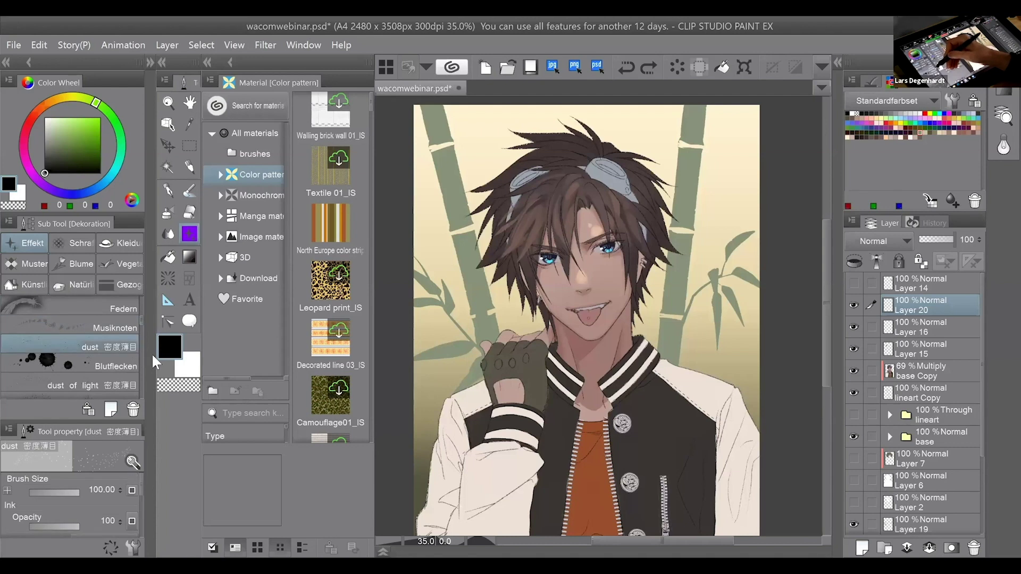
pyautogui.click(115, 386)
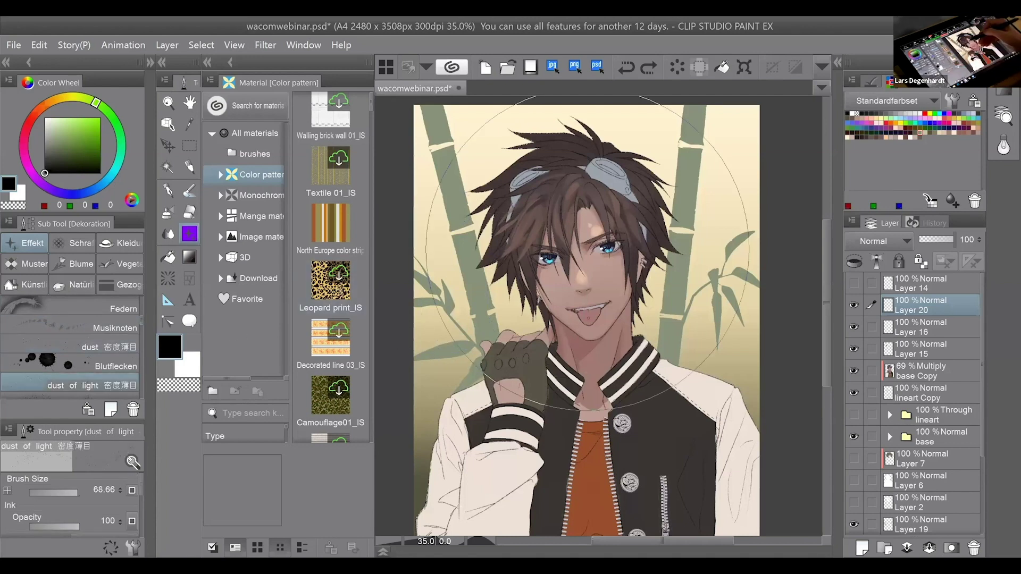
pyautogui.click(45, 118)
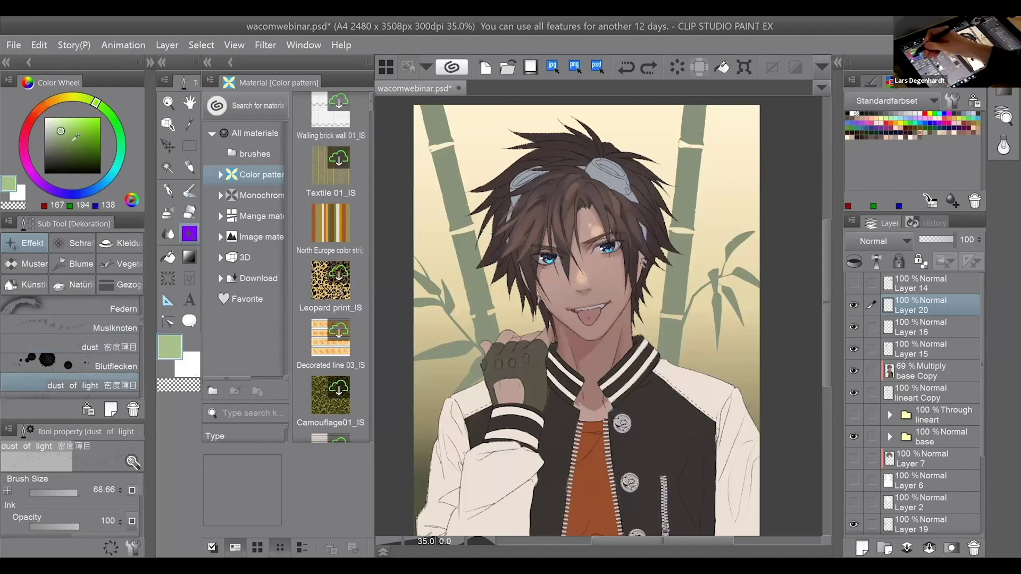
pyautogui.click(862, 548)
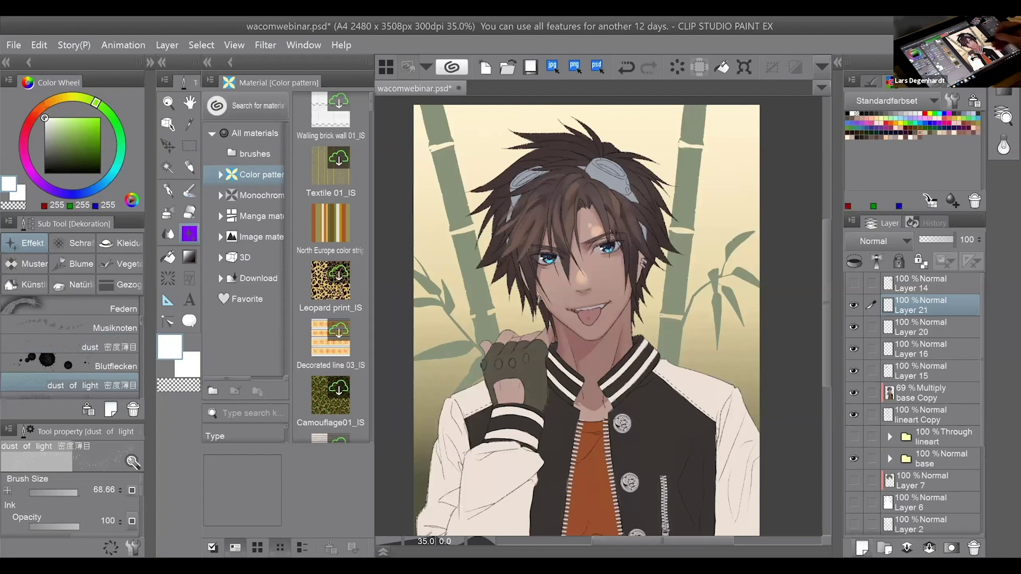
# Scatter white light sparkles with the dust of light brush across the character and bamboo background, undoing strokes until the placement suits.
pyautogui.moveTo(559, 255); pyautogui.dragTo(652, 303)
pyautogui.hotkey('ctrl', 'z')
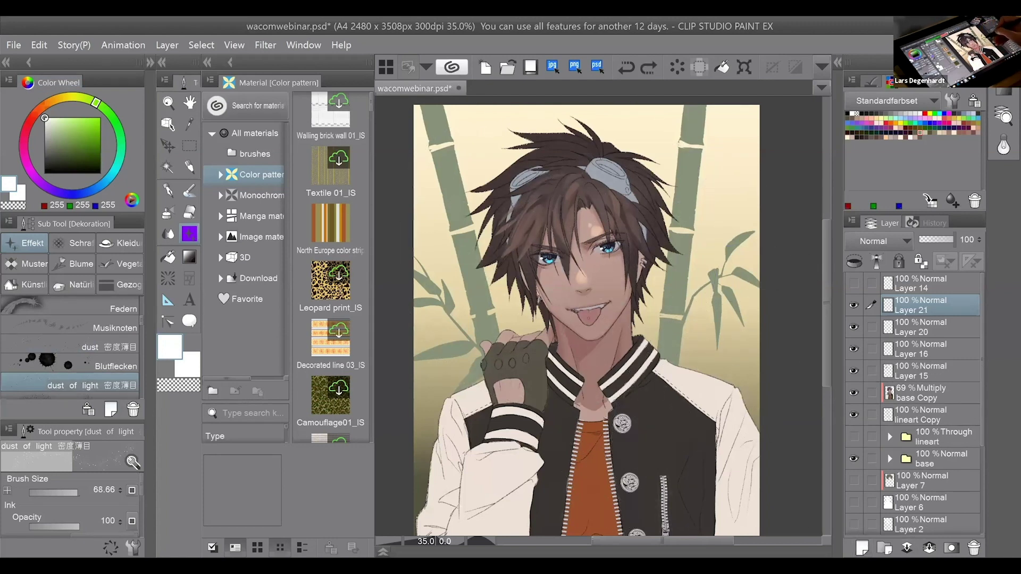
pyautogui.moveTo(436, 409)
pyautogui.mouseDown()
pyautogui.moveTo(505, 431)
pyautogui.moveTo(747, 453)
pyautogui.mouseUp()
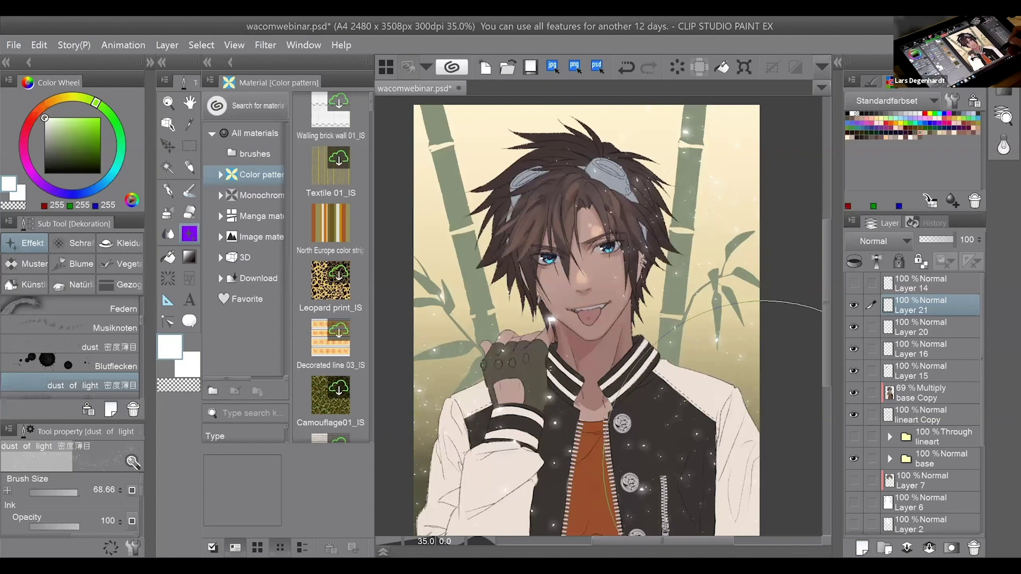
pyautogui.hotkey('ctrl', 'z')
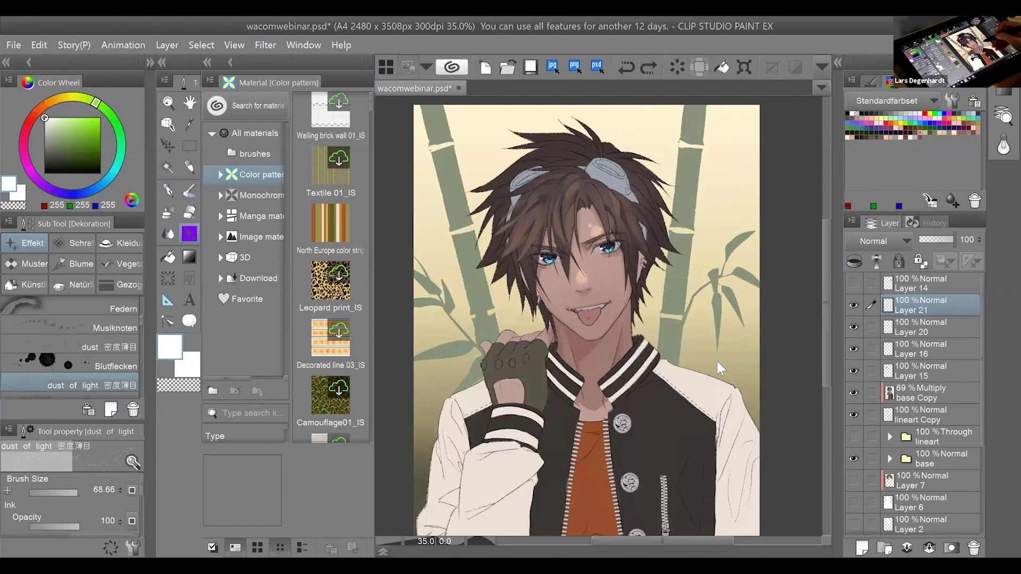
pyautogui.moveTo(551, 396)
pyautogui.mouseDown()
pyautogui.moveTo(429, 412)
pyautogui.moveTo(586, 358)
pyautogui.moveTo(739, 242)
pyautogui.mouseUp()
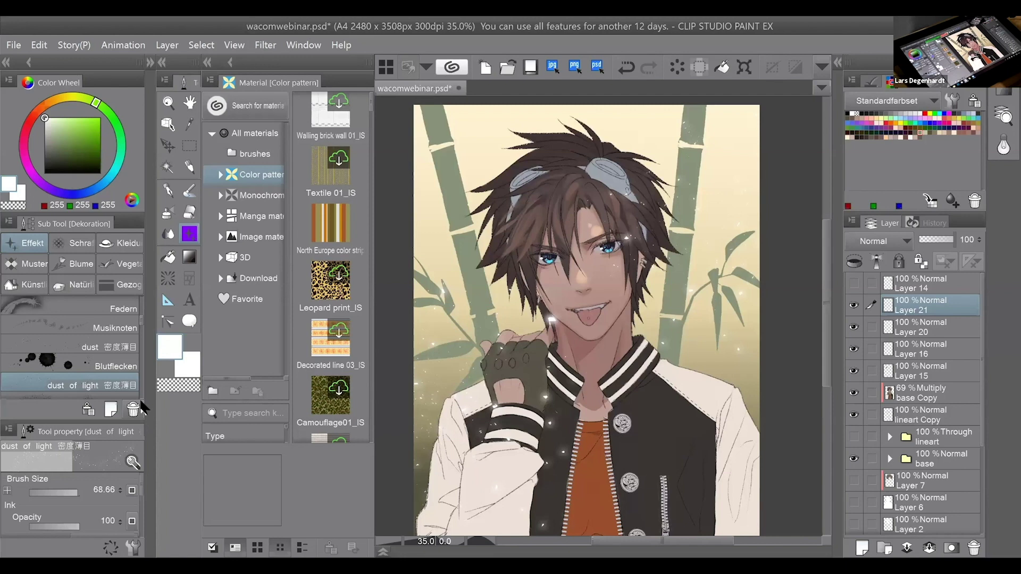
# Try outlining several fringe strands with Lasso selections, and clear the selection.
pyautogui.hotkey('ctrl', '+')
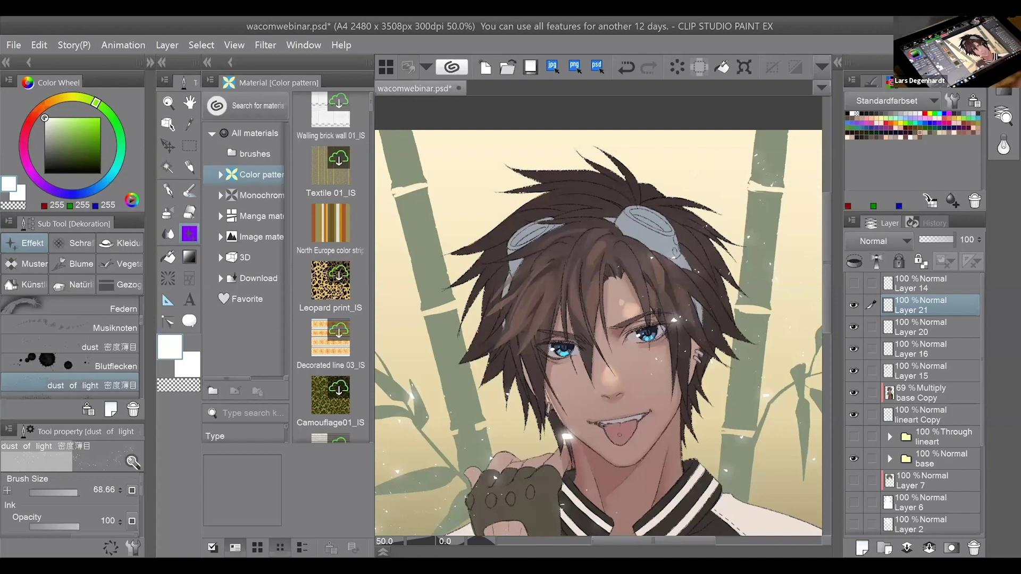
pyautogui.scroll(-2, 601, 319)
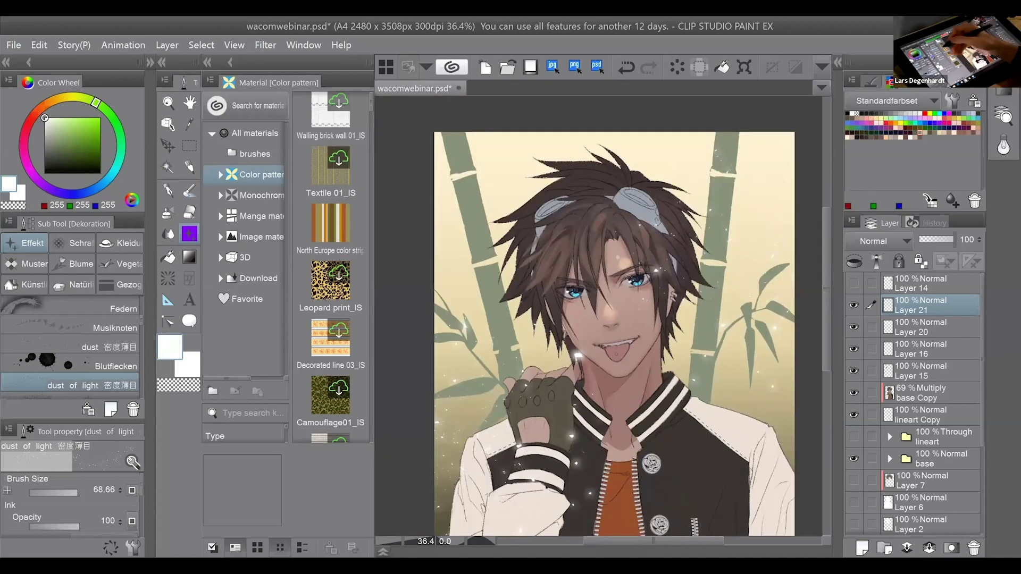
pyautogui.click(189, 146)
pyautogui.click(86, 301)
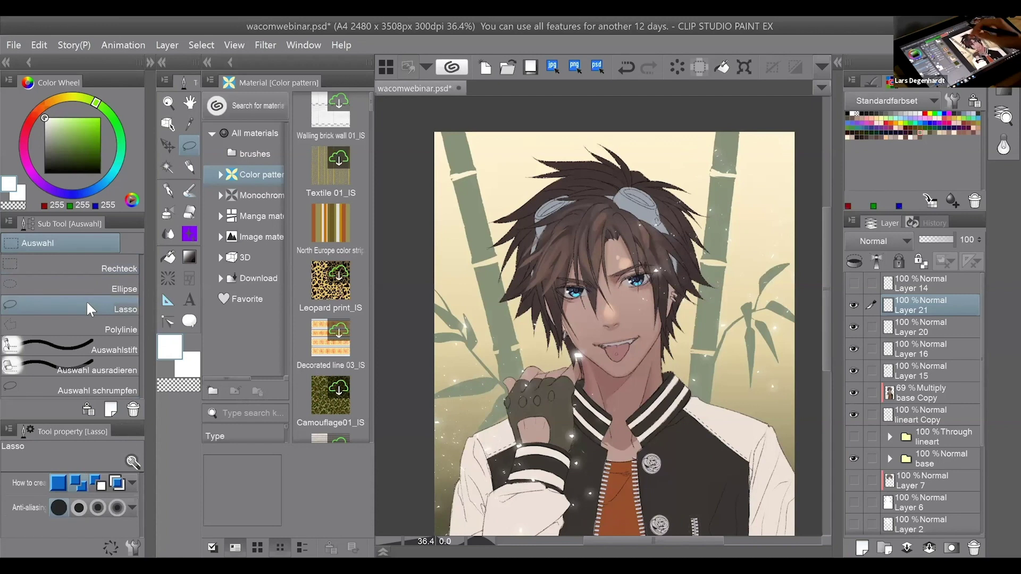
pyautogui.scroll(2, 573, 312)
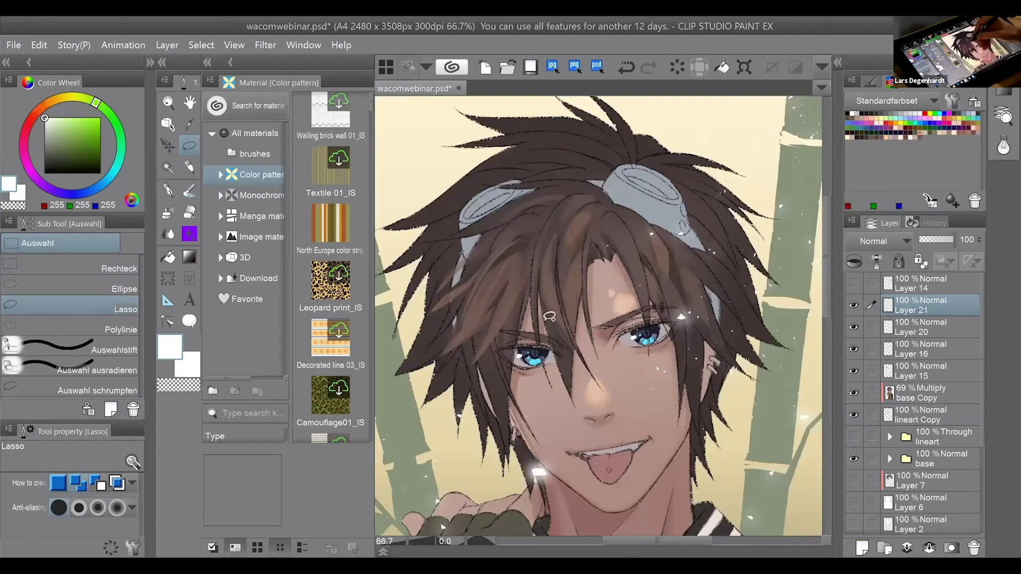
pyautogui.moveTo(574, 312); pyautogui.dragTo(567, 340)
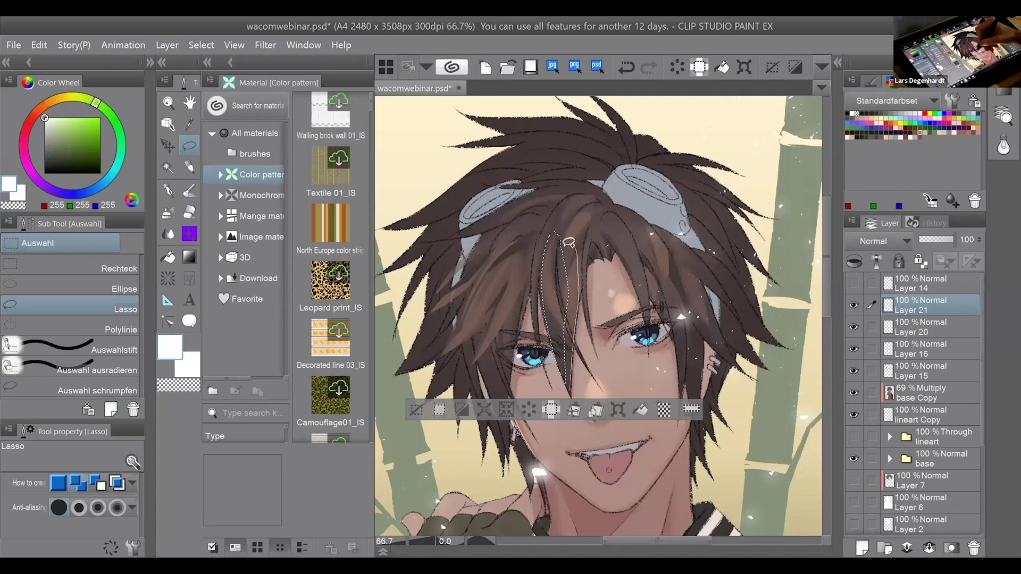
pyautogui.moveTo(569, 243); pyautogui.dragTo(577, 337)
pyautogui.moveTo(588, 264); pyautogui.dragTo(581, 314)
pyautogui.moveTo(562, 206); pyautogui.dragTo(549, 282)
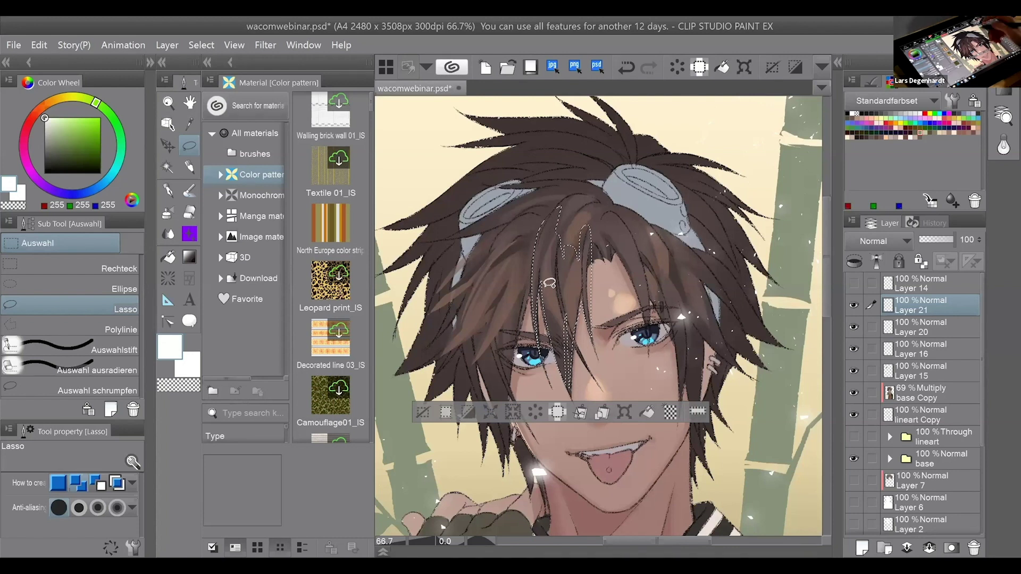
pyautogui.click(123, 267)
pyautogui.hotkey('ctrl', 'd')
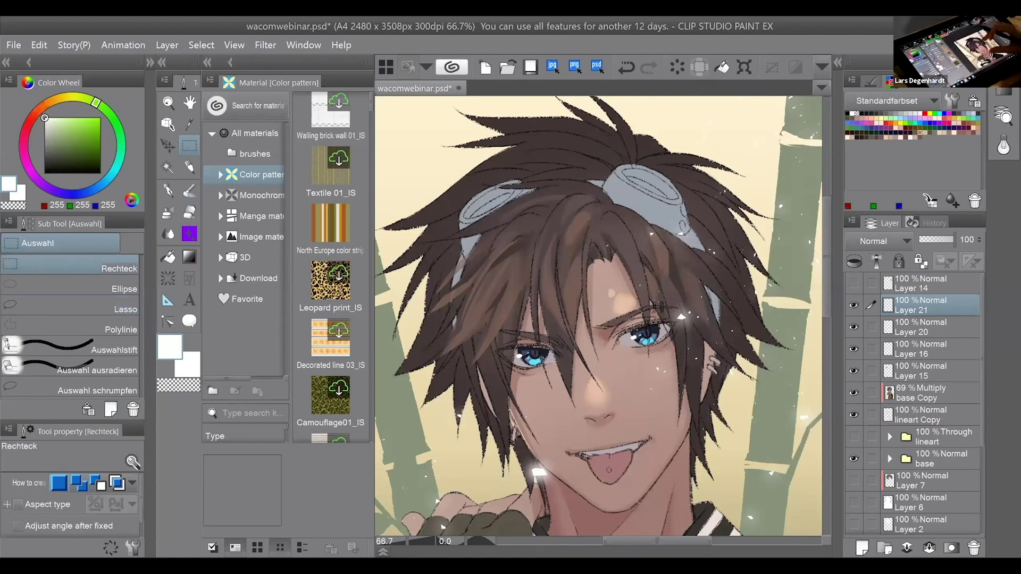
# Add a new layer above Layer 21 and set up the やわ肌ブラシ oil brush in near-black (RGB 26) at size 1.04.
pyautogui.hotkey('ctrl', '0')
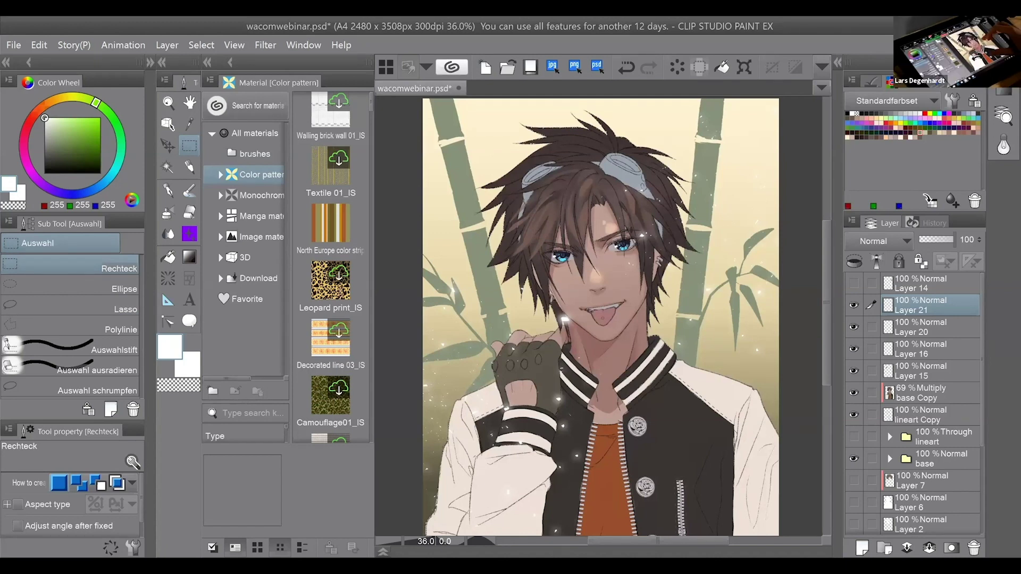
pyautogui.moveTo(601, 319); pyautogui.dragTo(564, 295)
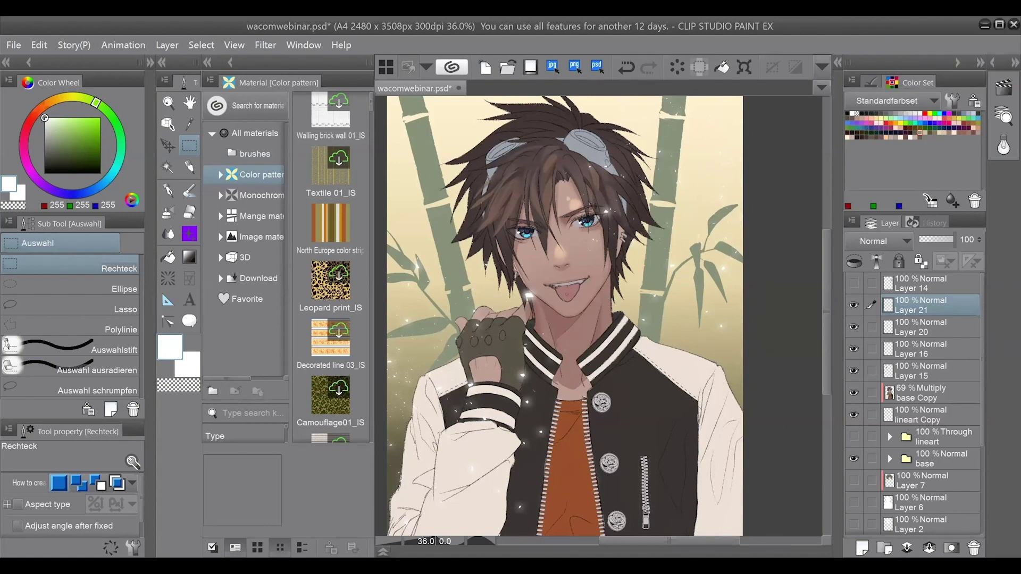
pyautogui.scroll(5, 571, 191)
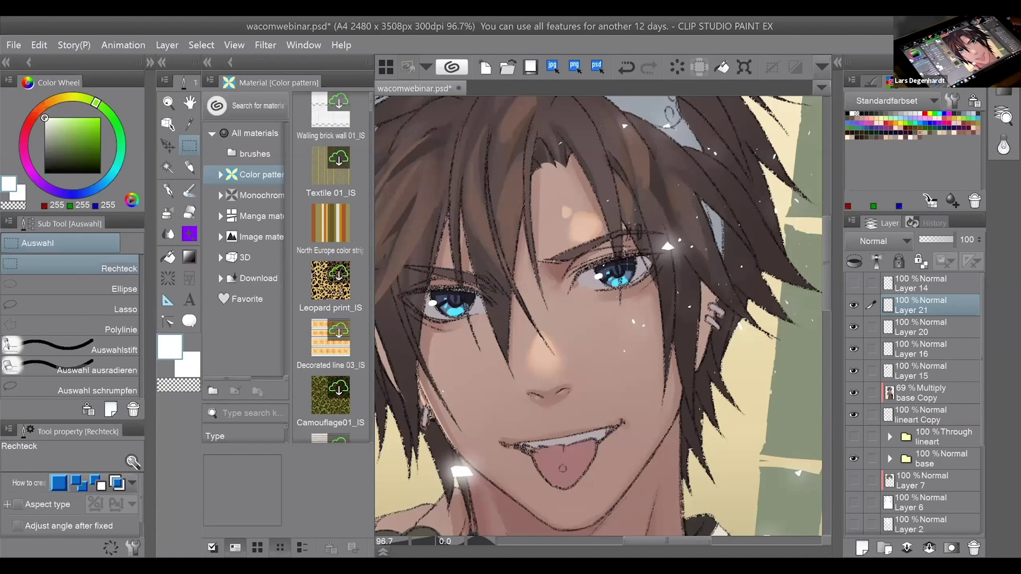
pyautogui.click(864, 546)
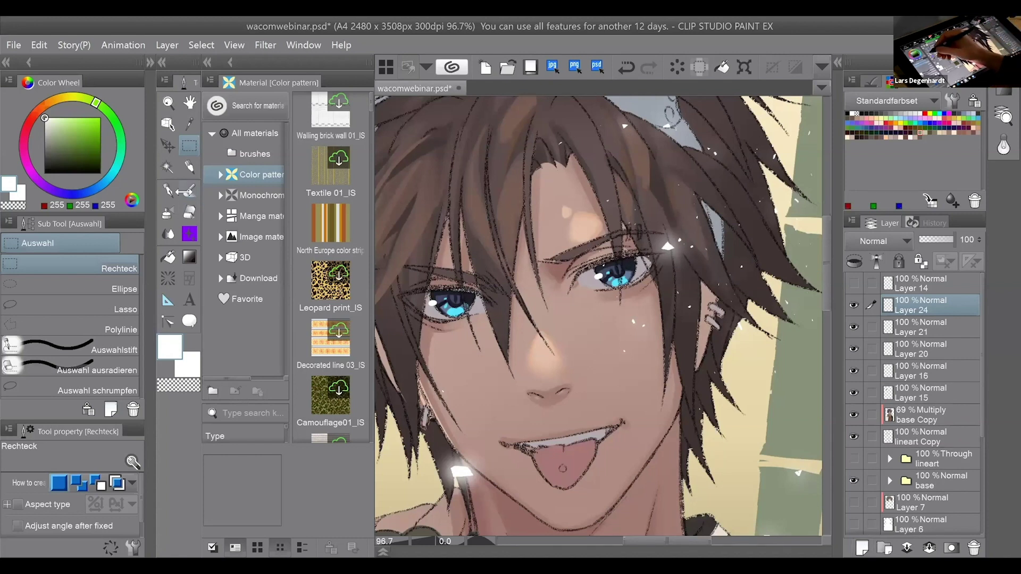
pyautogui.click(189, 190)
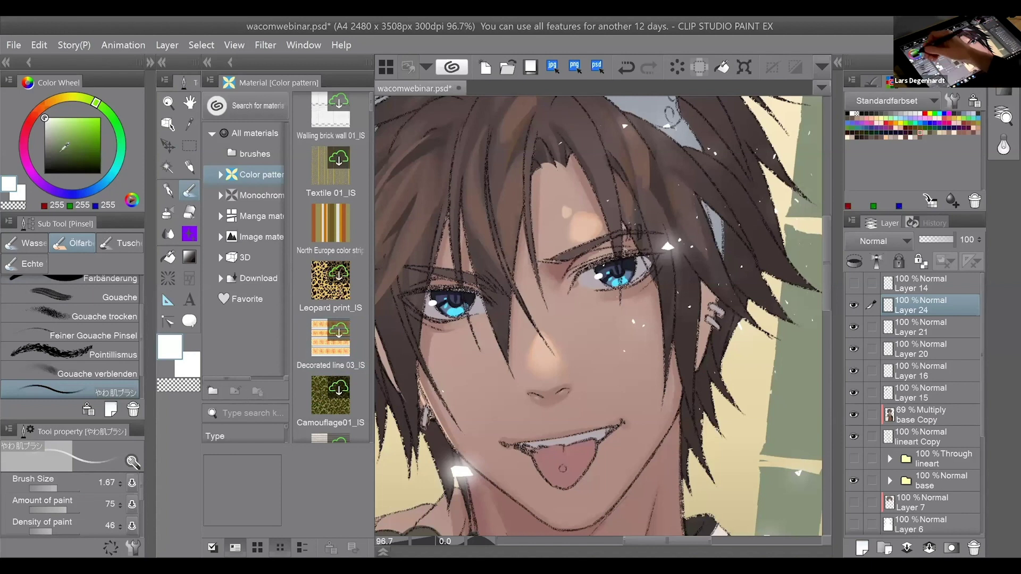
pyautogui.moveTo(46, 133); pyautogui.dragTo(44, 168)
pyautogui.moveTo(59, 488); pyautogui.dragTo(54, 488)
pyautogui.click(55, 488)
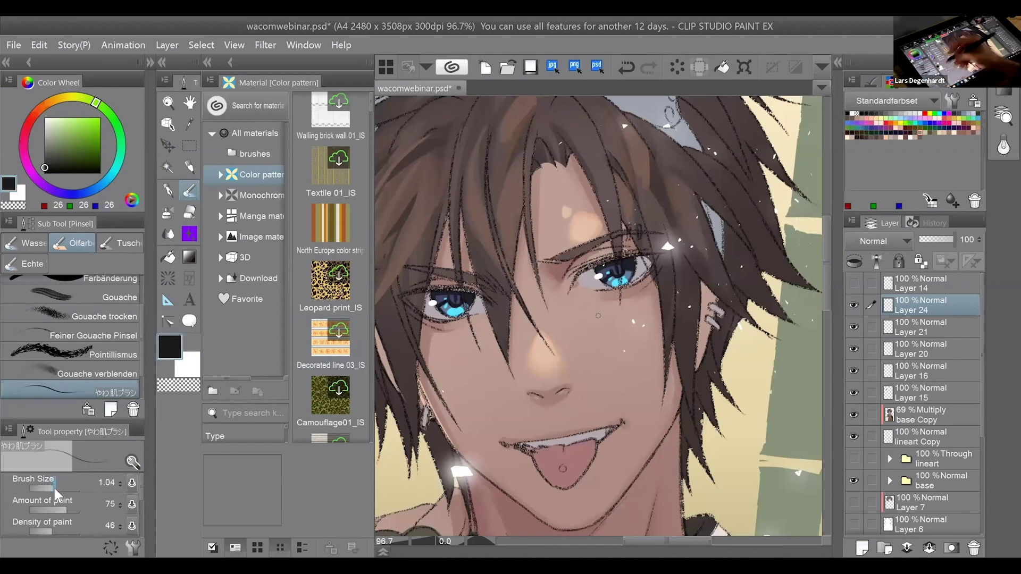
# Draw dark lash lines along the upper lids of both eyes and darken the outer corner of the more open eye.
pyautogui.moveTo(635, 252)
pyautogui.mouseDown()
pyautogui.moveTo(601, 263)
pyautogui.moveTo(669, 252)
pyautogui.mouseUp()
pyautogui.moveTo(572, 269); pyautogui.dragTo(617, 255)
pyautogui.moveTo(428, 291)
pyautogui.mouseDown()
pyautogui.moveTo(476, 290)
pyautogui.moveTo(488, 304)
pyautogui.mouseUp()
pyautogui.moveTo(586, 268)
pyautogui.mouseDown()
pyautogui.moveTo(568, 285)
pyautogui.moveTo(556, 262)
pyautogui.mouseUp()
pyautogui.moveTo(627, 237); pyautogui.dragTo(567, 263)
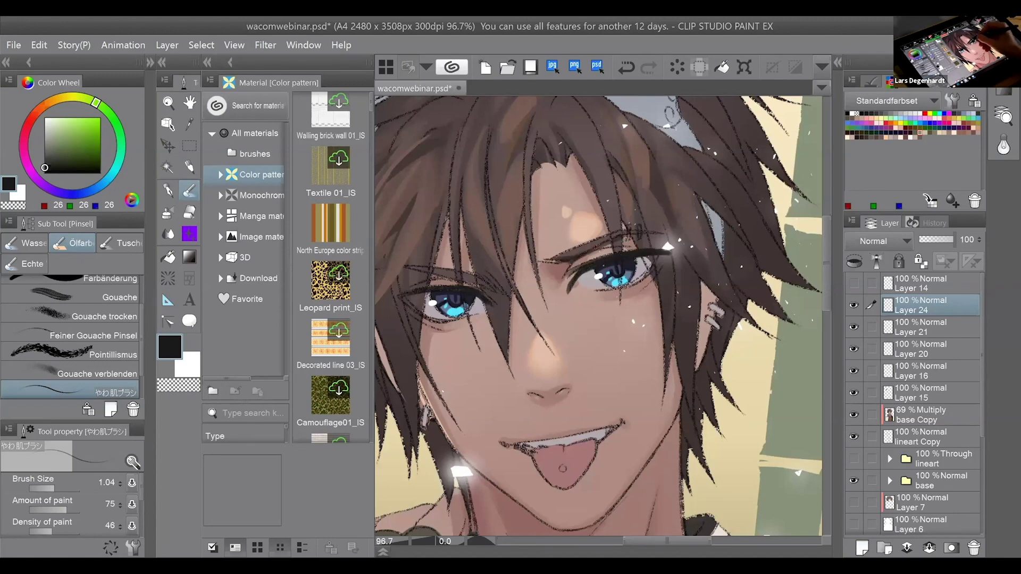
pyautogui.moveTo(632, 287); pyautogui.dragTo(652, 269)
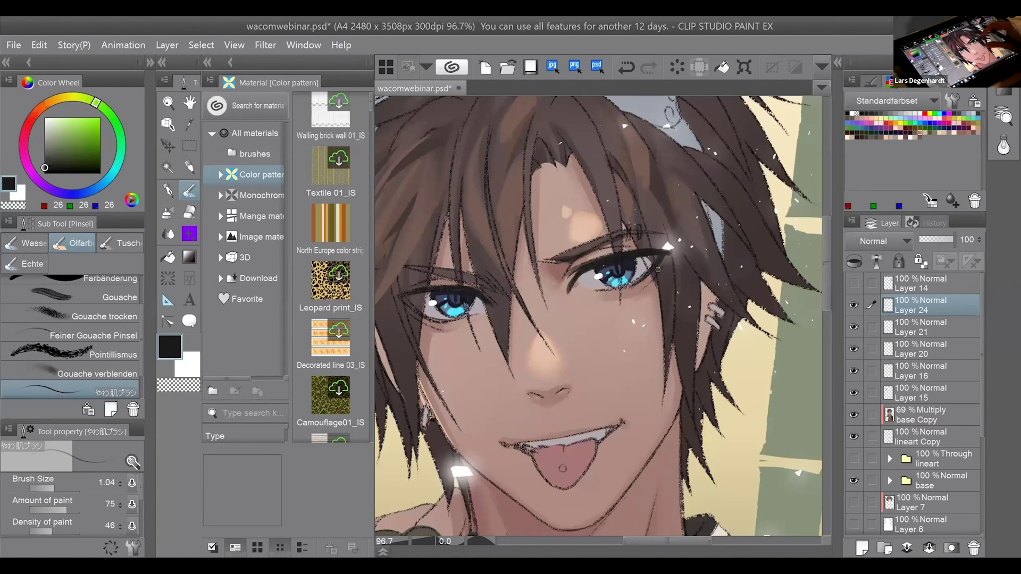
# Try moving and rotating the lash lines on Layer 24 away from the face with a transform, and cancel it.
pyautogui.scroll(-1, 657, 269)
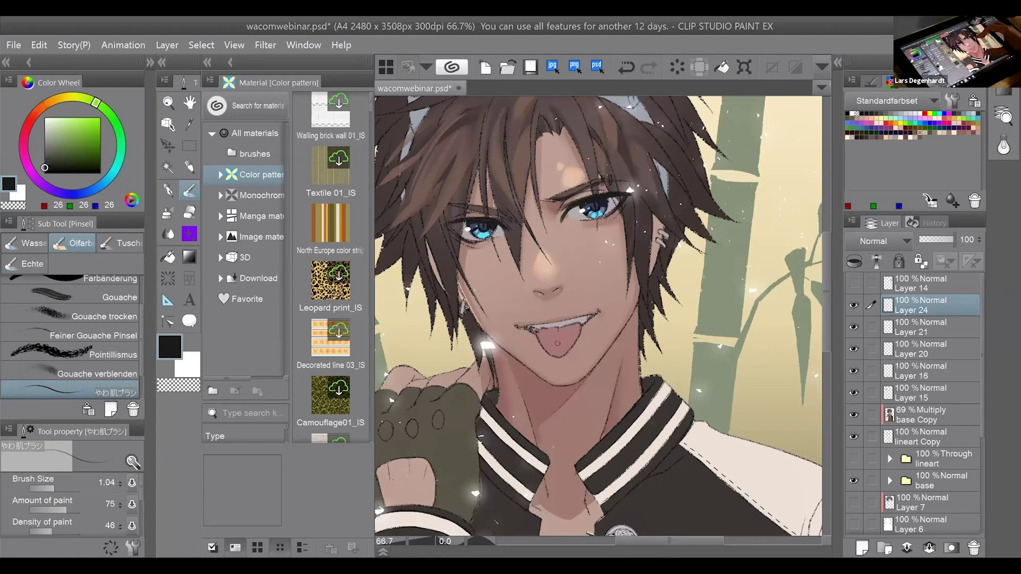
pyautogui.hotkey('ctrl', '-')
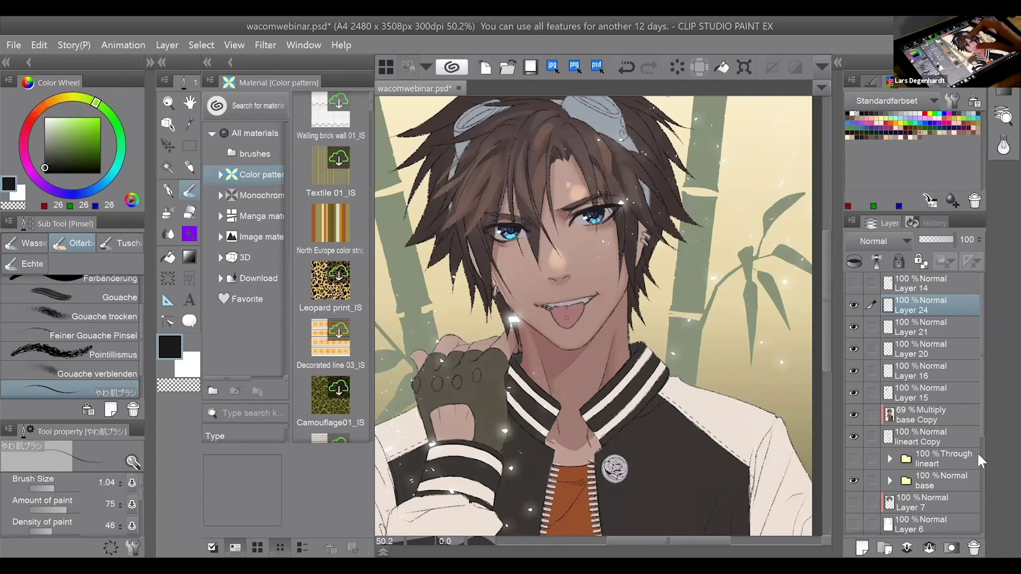
pyautogui.scroll(2, 603, 315)
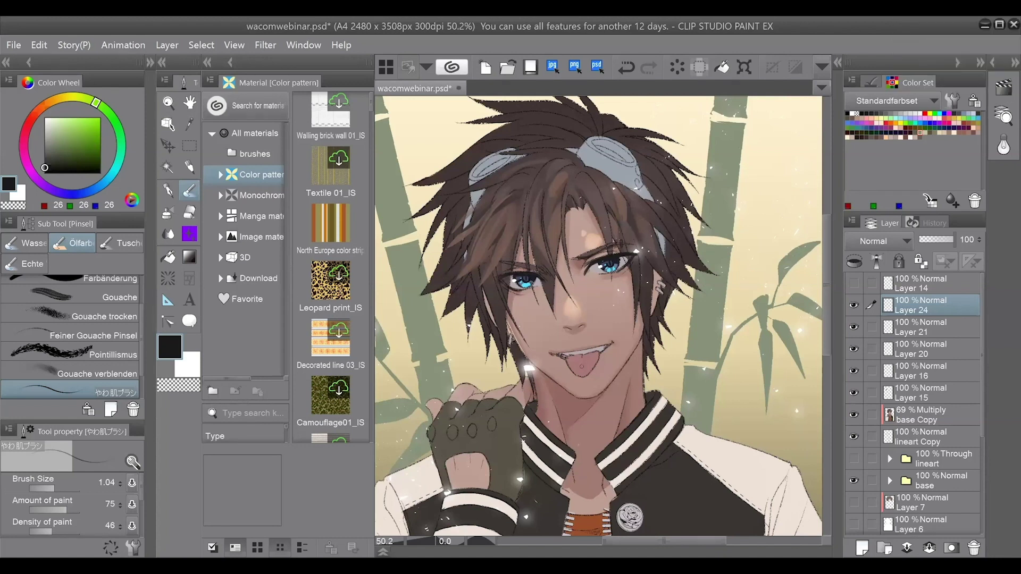
pyautogui.scroll(-1, 653, 340)
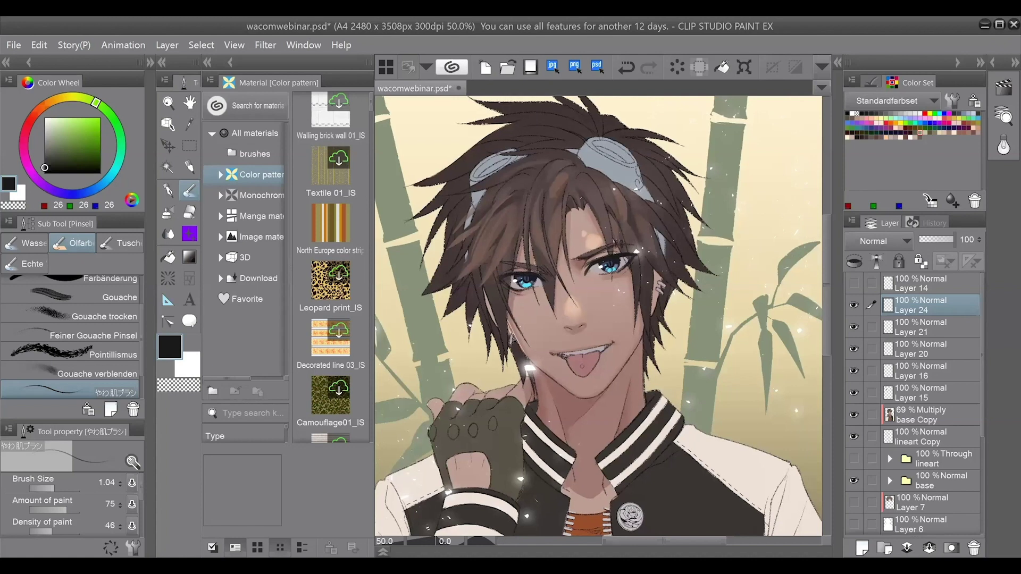
pyautogui.scroll(-3, 601, 319)
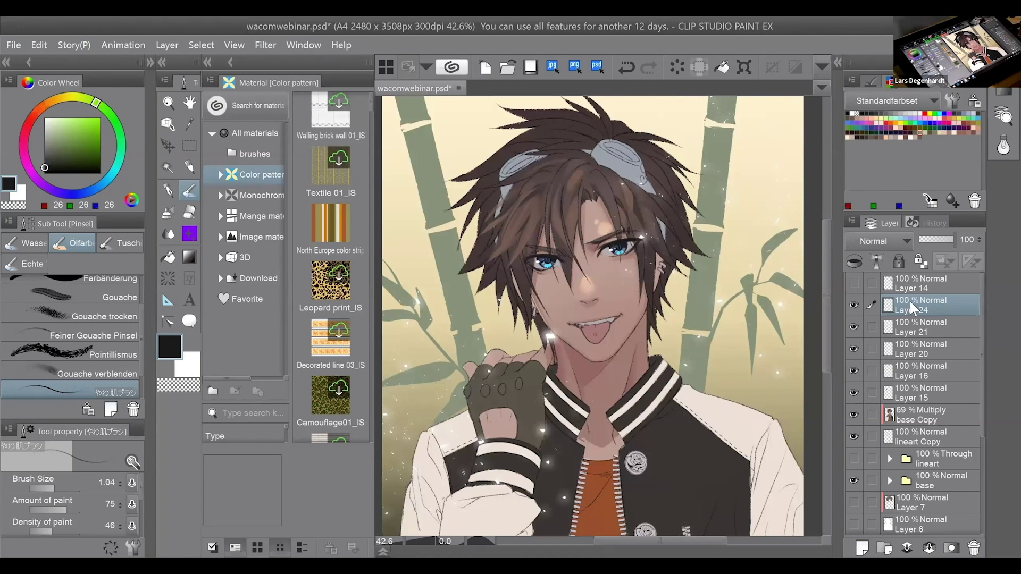
pyautogui.hotkey('ctrl', 't')
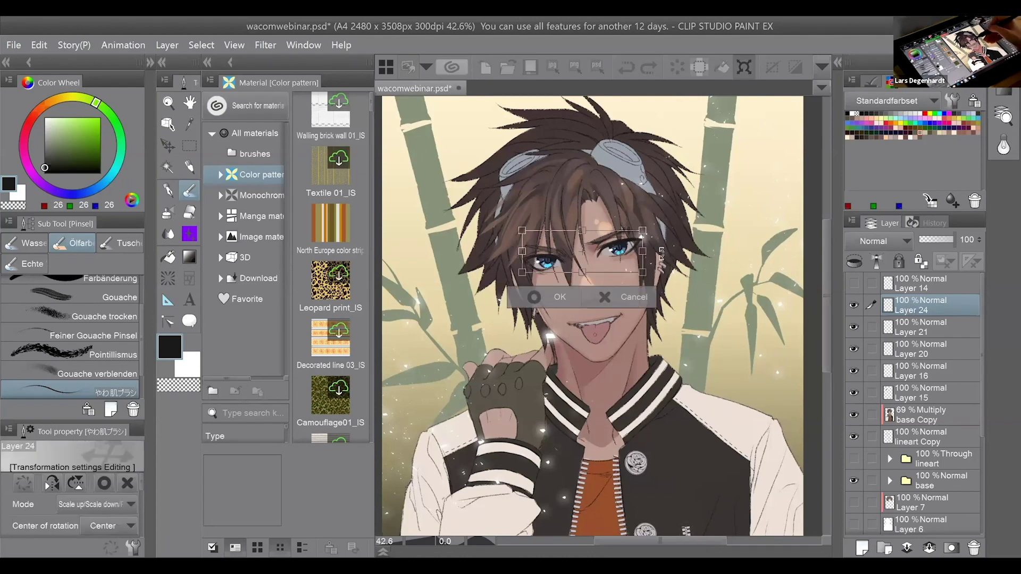
pyautogui.moveTo(655, 284)
pyautogui.mouseDown()
pyautogui.moveTo(662, 257)
pyautogui.moveTo(734, 173)
pyautogui.mouseUp()
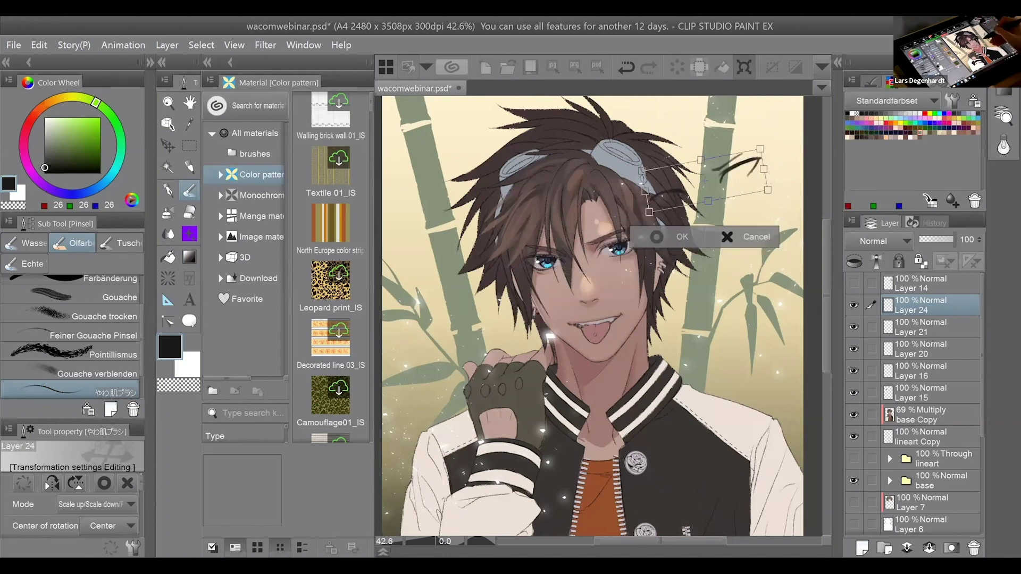
pyautogui.press('Escape')
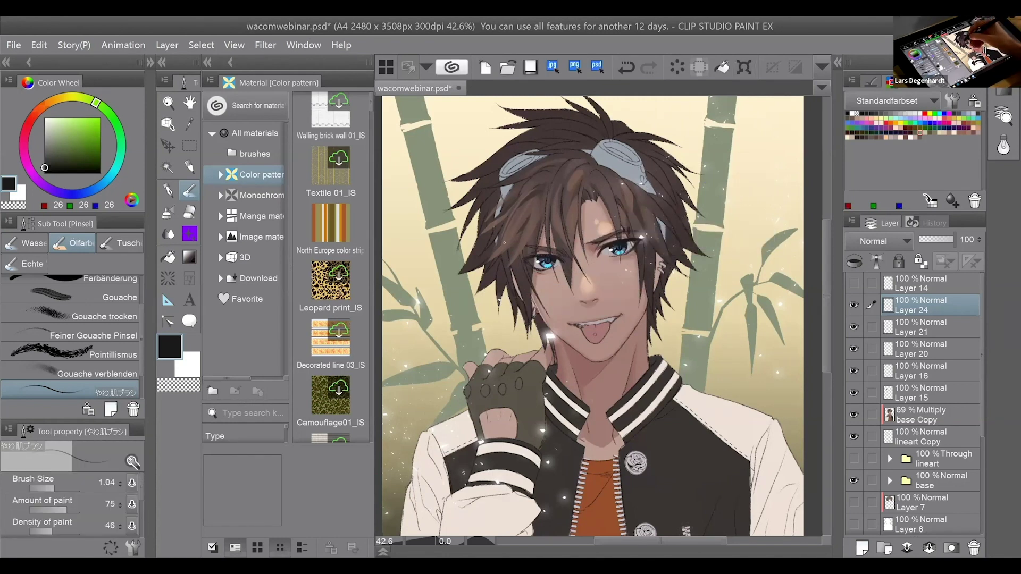
# Sample brown tones from the hair fringe as the brush colour, ending on RGB 117, 92, 83.
pyautogui.press('alt')
pyautogui.press('alt')
pyautogui.press('alt')
pyautogui.press('alt')
pyautogui.keyDown('alt'); pyautogui.click(560, 274); pyautogui.keyUp('alt')
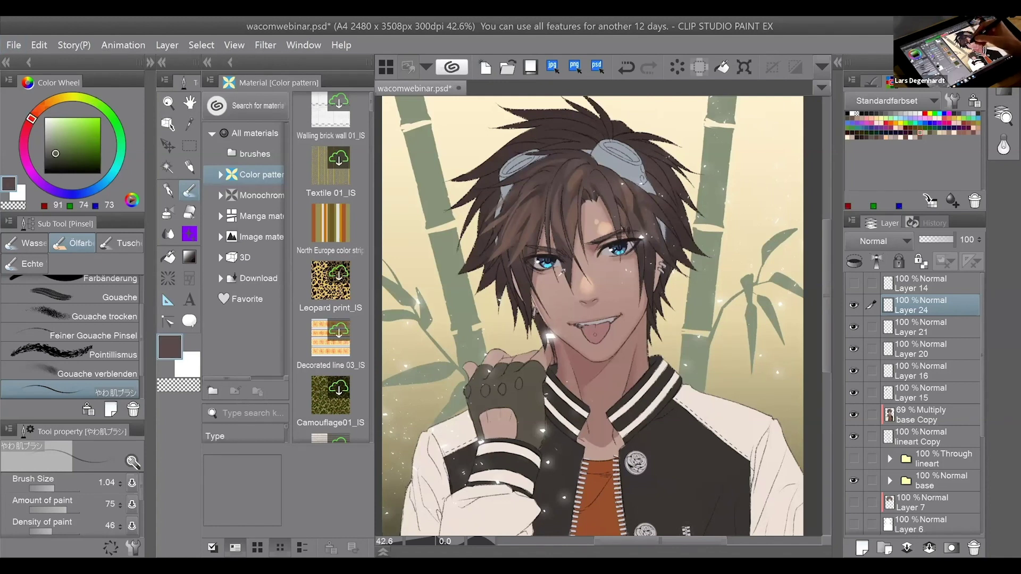
pyautogui.keyDown('alt'); pyautogui.click(565, 275); pyautogui.keyUp('alt')
pyautogui.keyDown('alt'); pyautogui.click(561, 226); pyautogui.keyUp('alt')
pyautogui.keyDown('alt'); pyautogui.click(559, 227); pyautogui.keyUp('alt')
pyautogui.keyDown('alt'); pyautogui.click(566, 201); pyautogui.keyUp('alt')
pyautogui.keyDown('alt'); pyautogui.click(568, 197); pyautogui.keyUp('alt')
pyautogui.keyDown('alt'); pyautogui.click(568, 198); pyautogui.keyUp('alt')
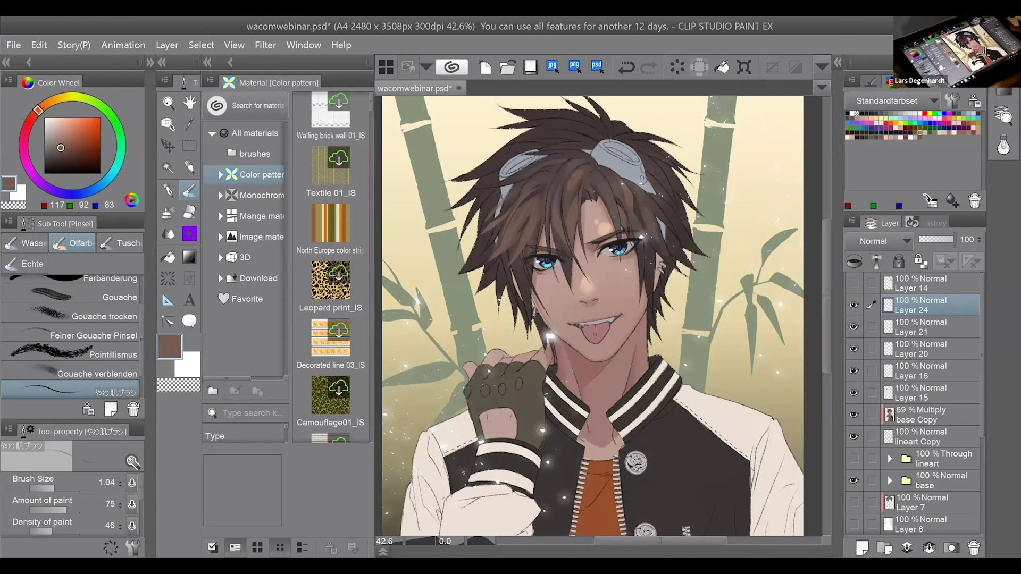
# Try distorting the lash lines on Layer 24 by pulling out one corner of the transform frame, and cancel it.
pyautogui.hotkey('ctrl', 'alt', '0')
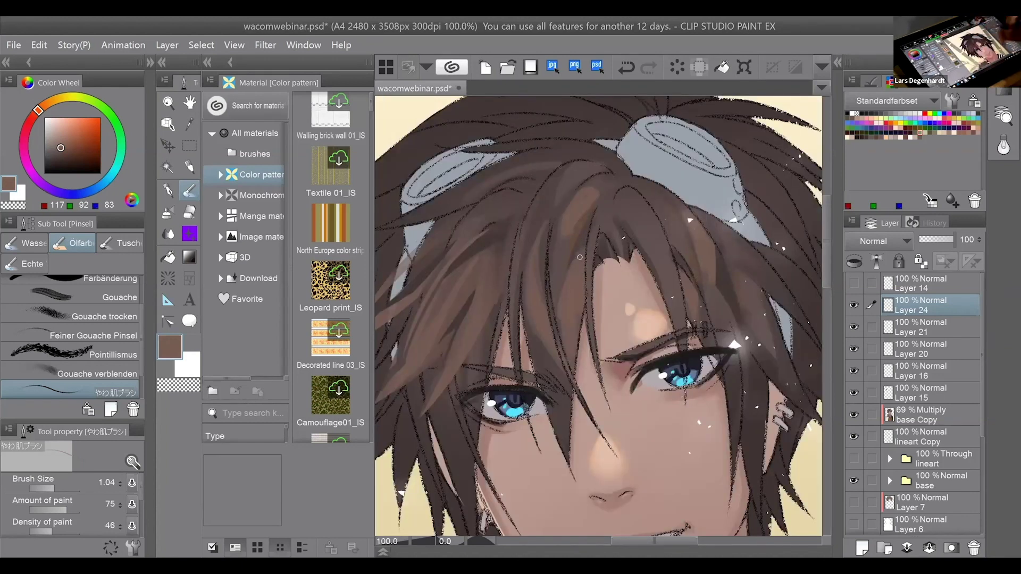
pyautogui.scroll(-3, 580, 257)
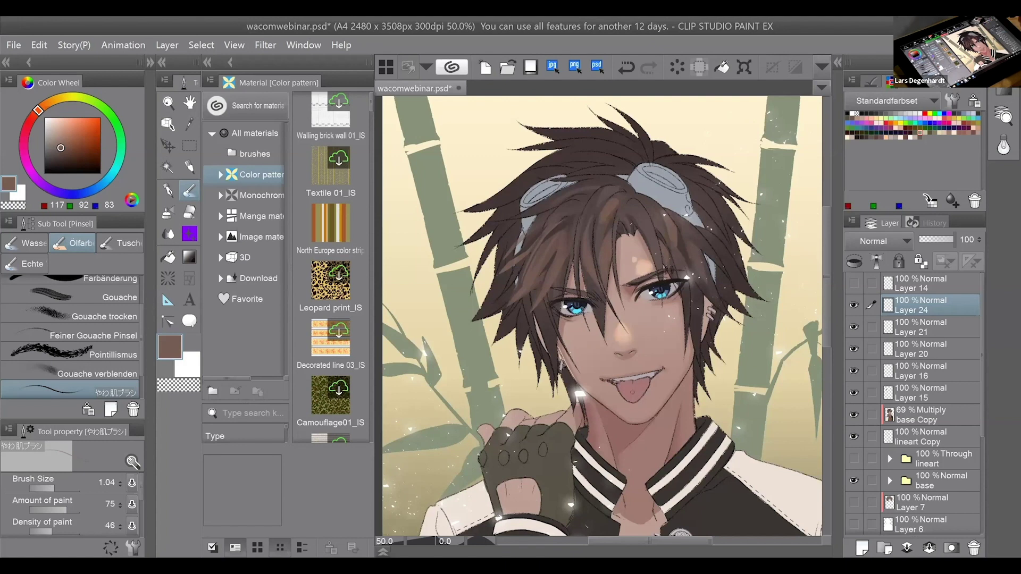
pyautogui.hotkey('ctrl', 't')
pyautogui.moveTo(688, 271)
pyautogui.mouseDown()
pyautogui.moveTo(743, 234)
pyautogui.moveTo(739, 211)
pyautogui.mouseUp()
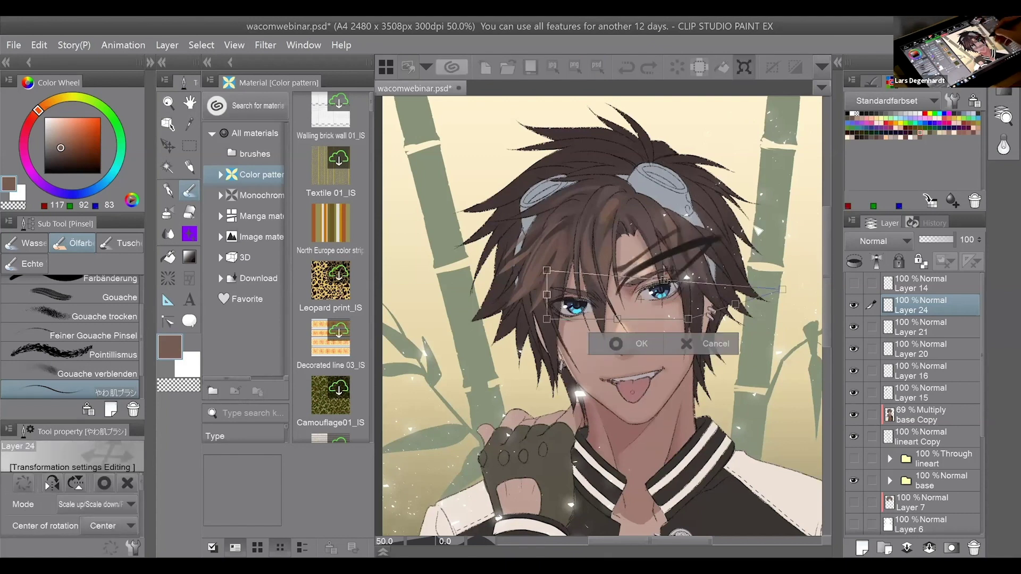
pyautogui.click(675, 343)
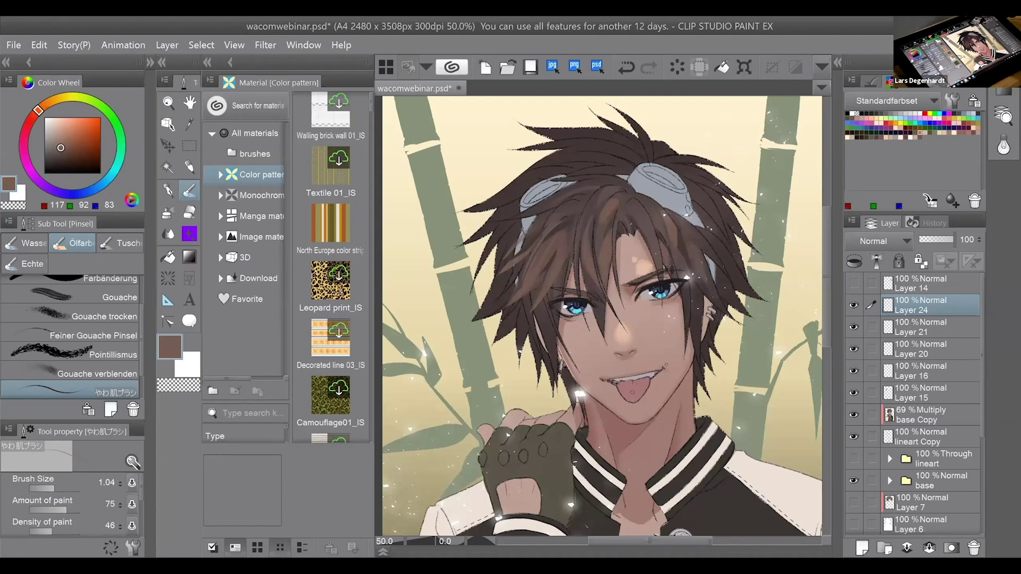
# Sample the skin tone on the cheek below the eye as the brush colour, RGB 183, 152, 142.
pyautogui.keyDown('alt'); pyautogui.click(661, 311); pyautogui.keyUp('alt')
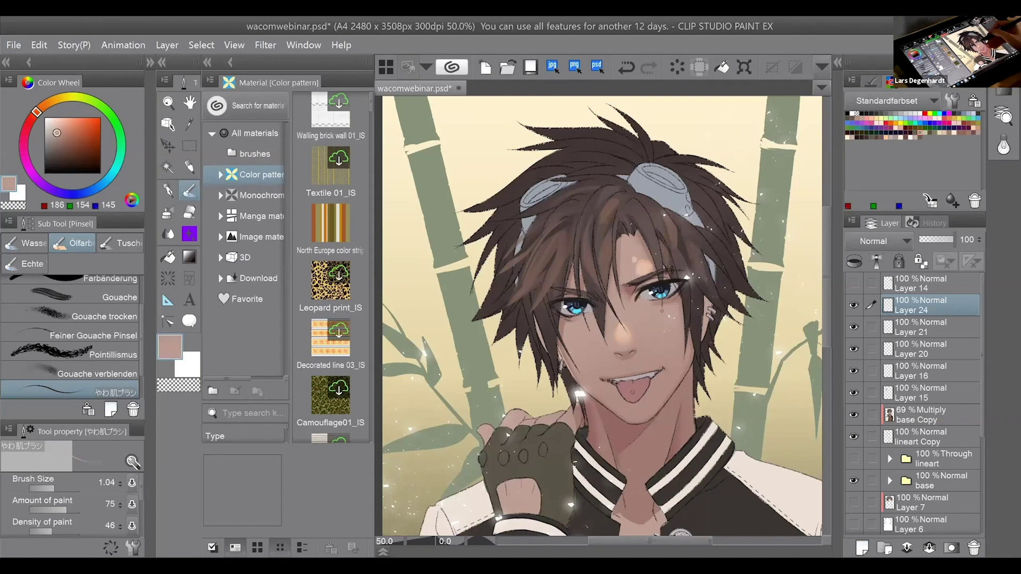
pyautogui.keyDown('alt'); pyautogui.click(662, 311); pyautogui.keyUp('alt')
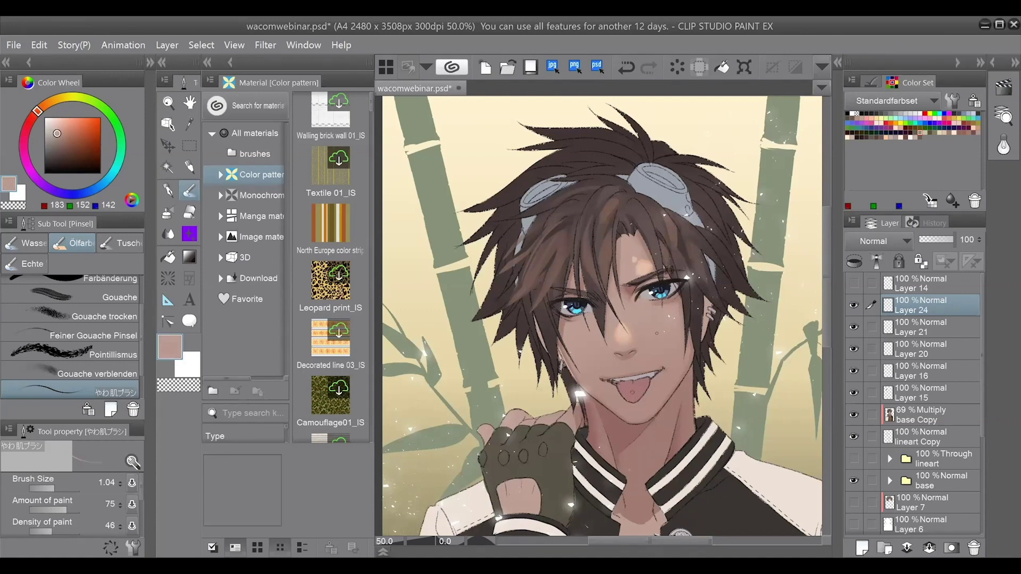